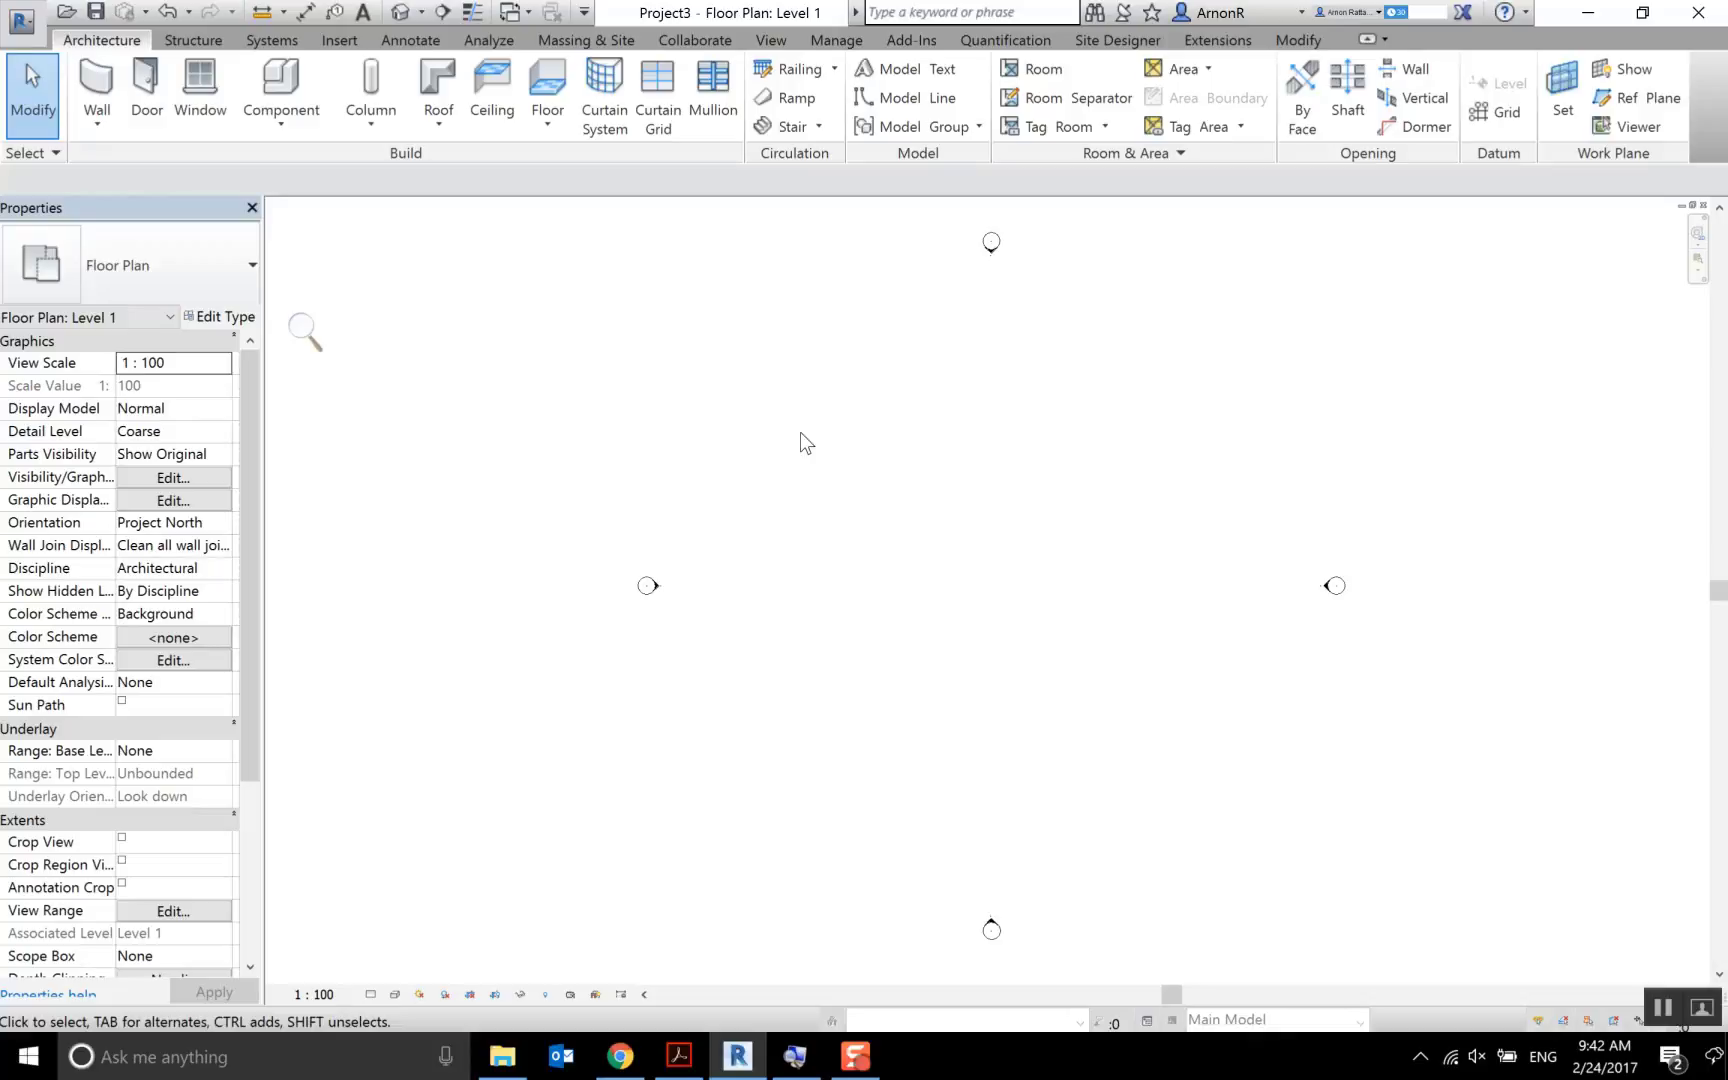
Draw a single Generic - 200mm wall on the Level 1 plan and zoom in on it
click(96, 88)
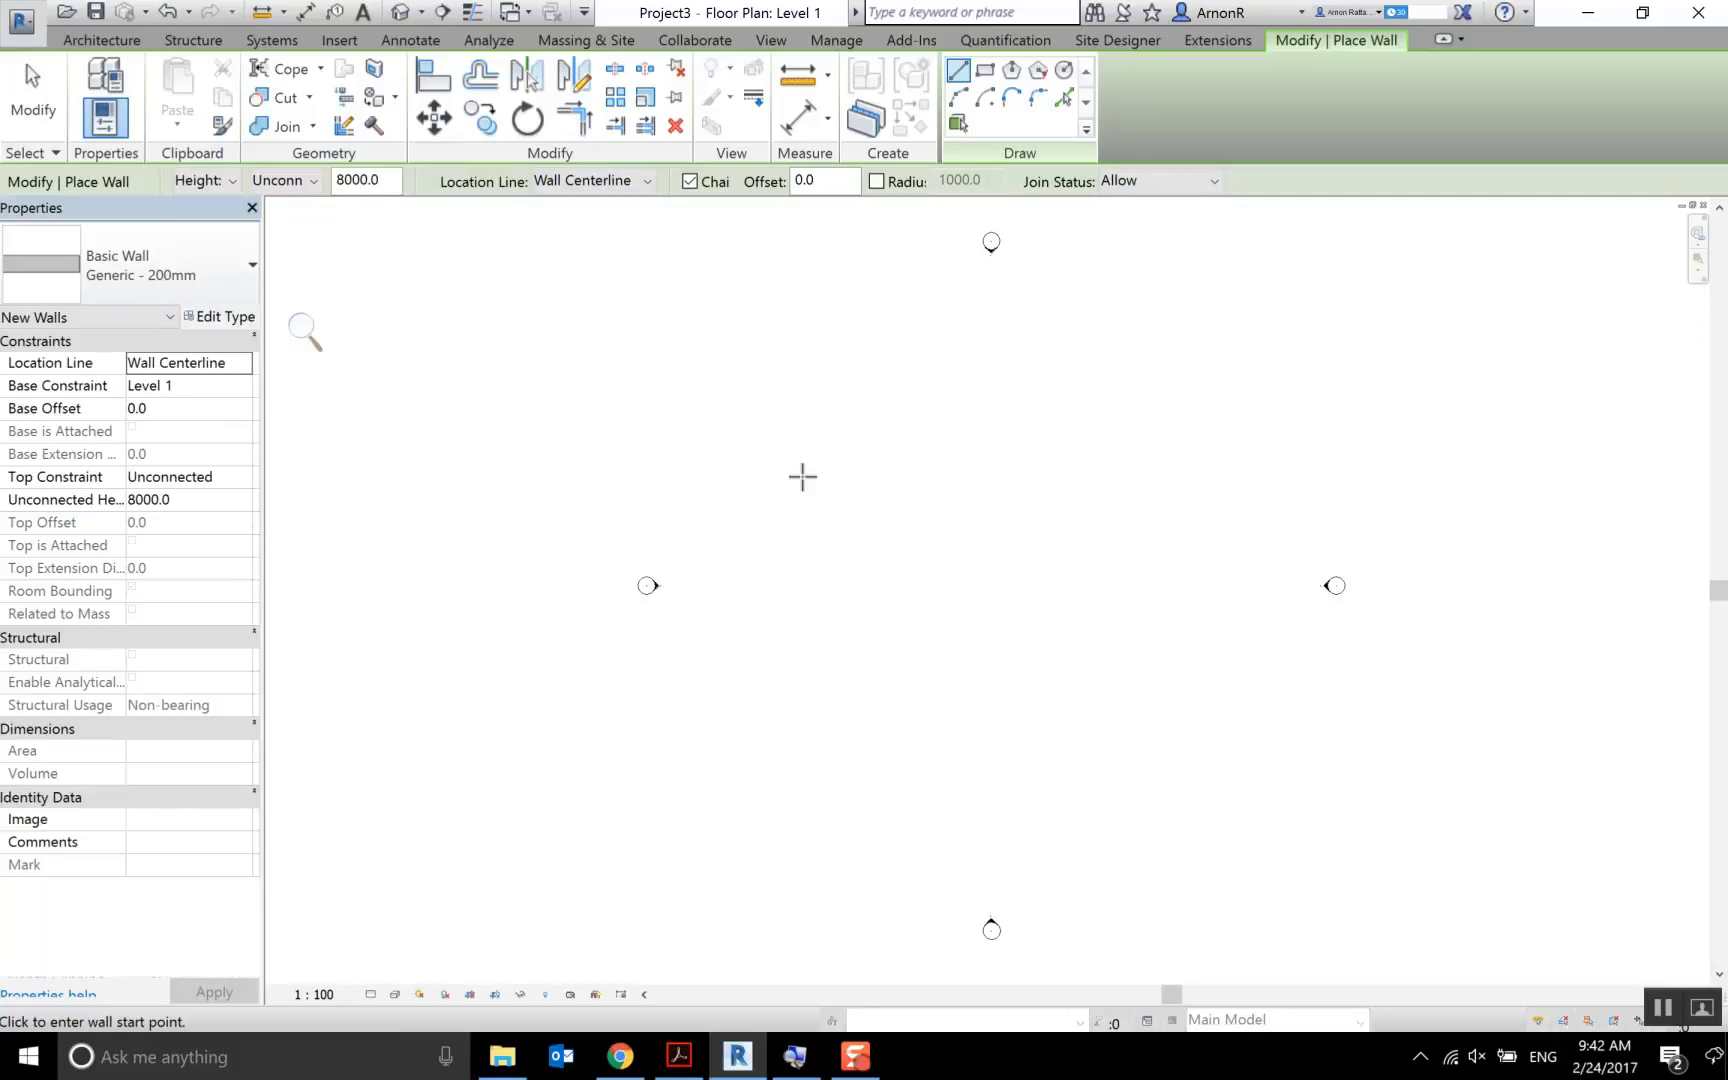
click(823, 471)
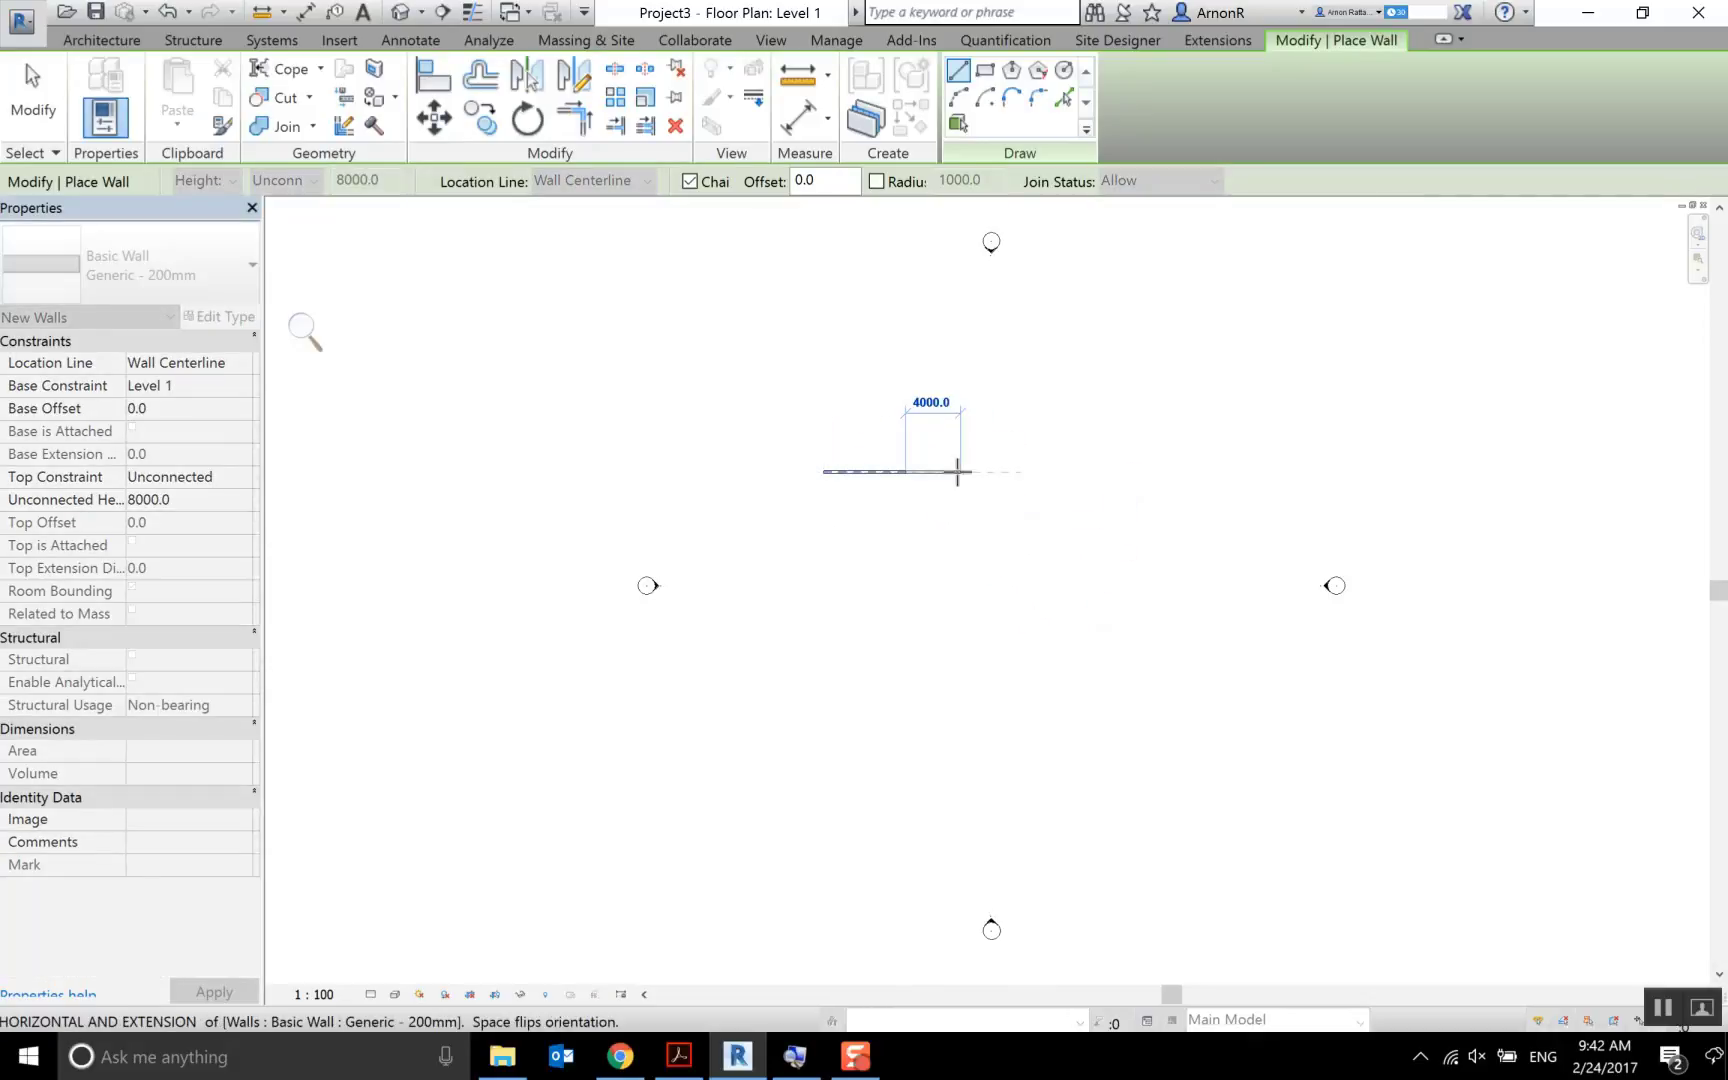
key(Escape)
key(Escape)
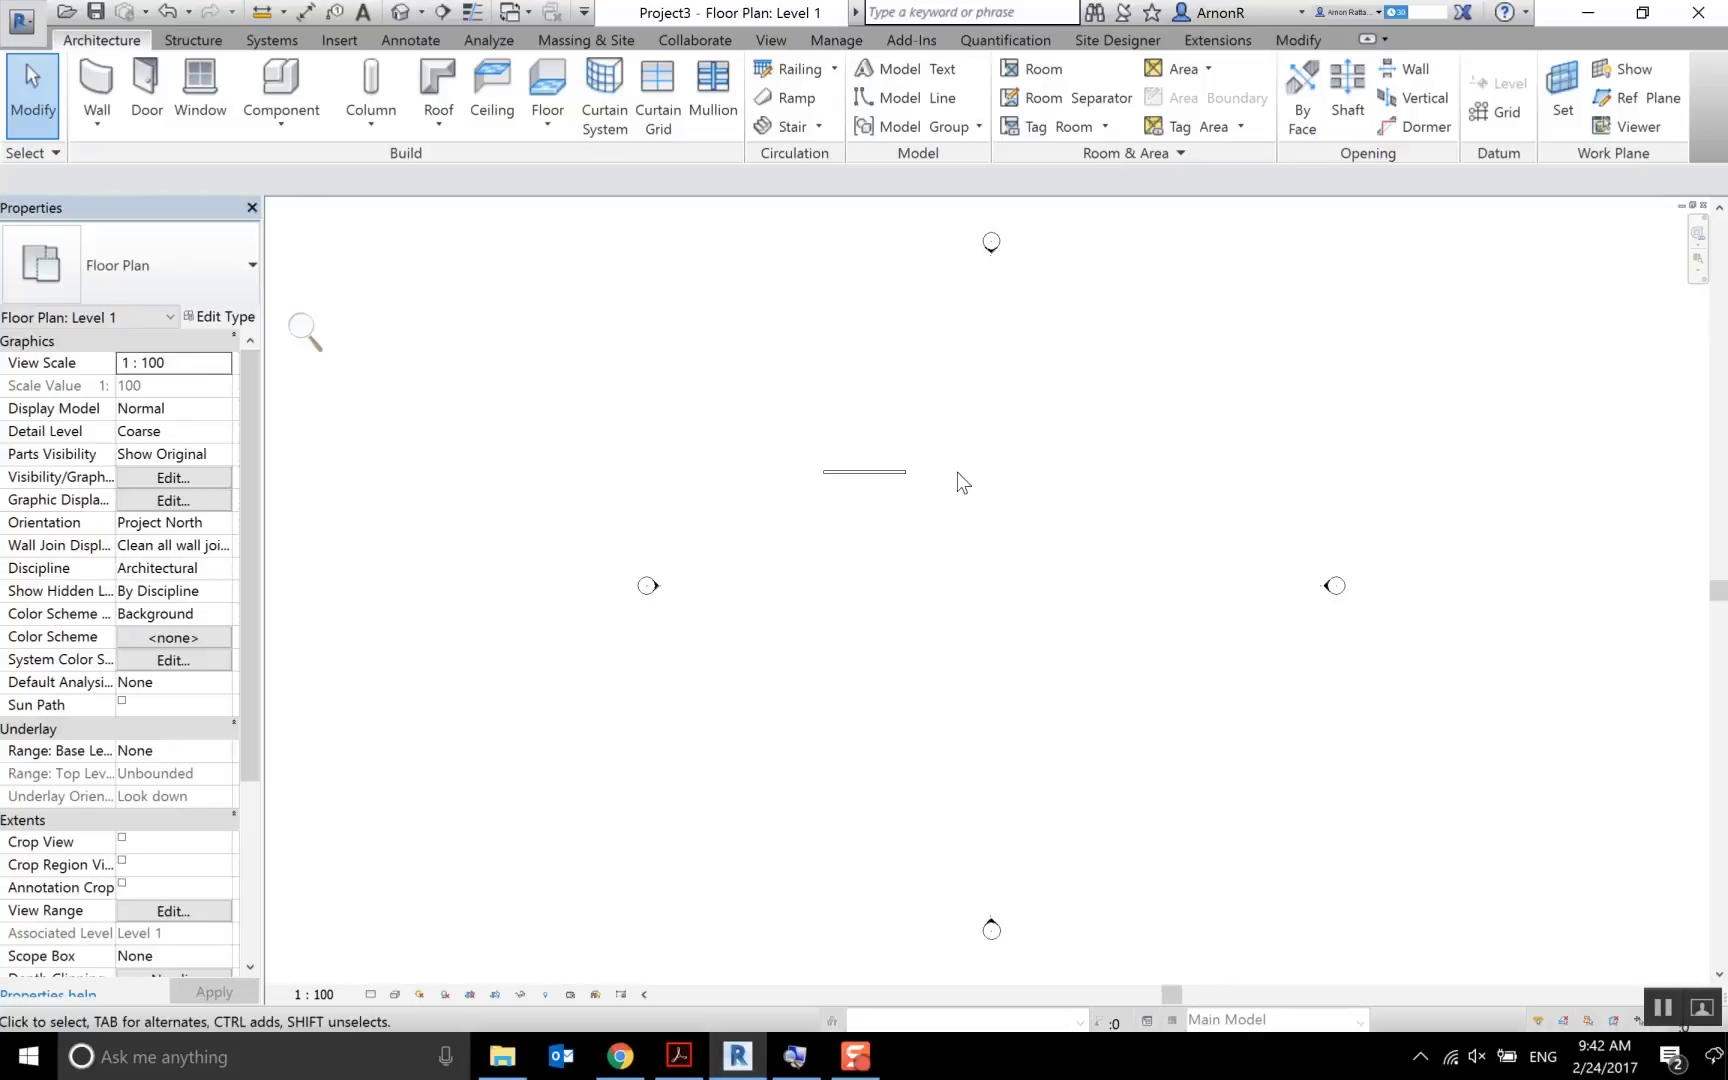
scroll(727, 527, up, 3)
middle_drag(938, 486, 869, 560)
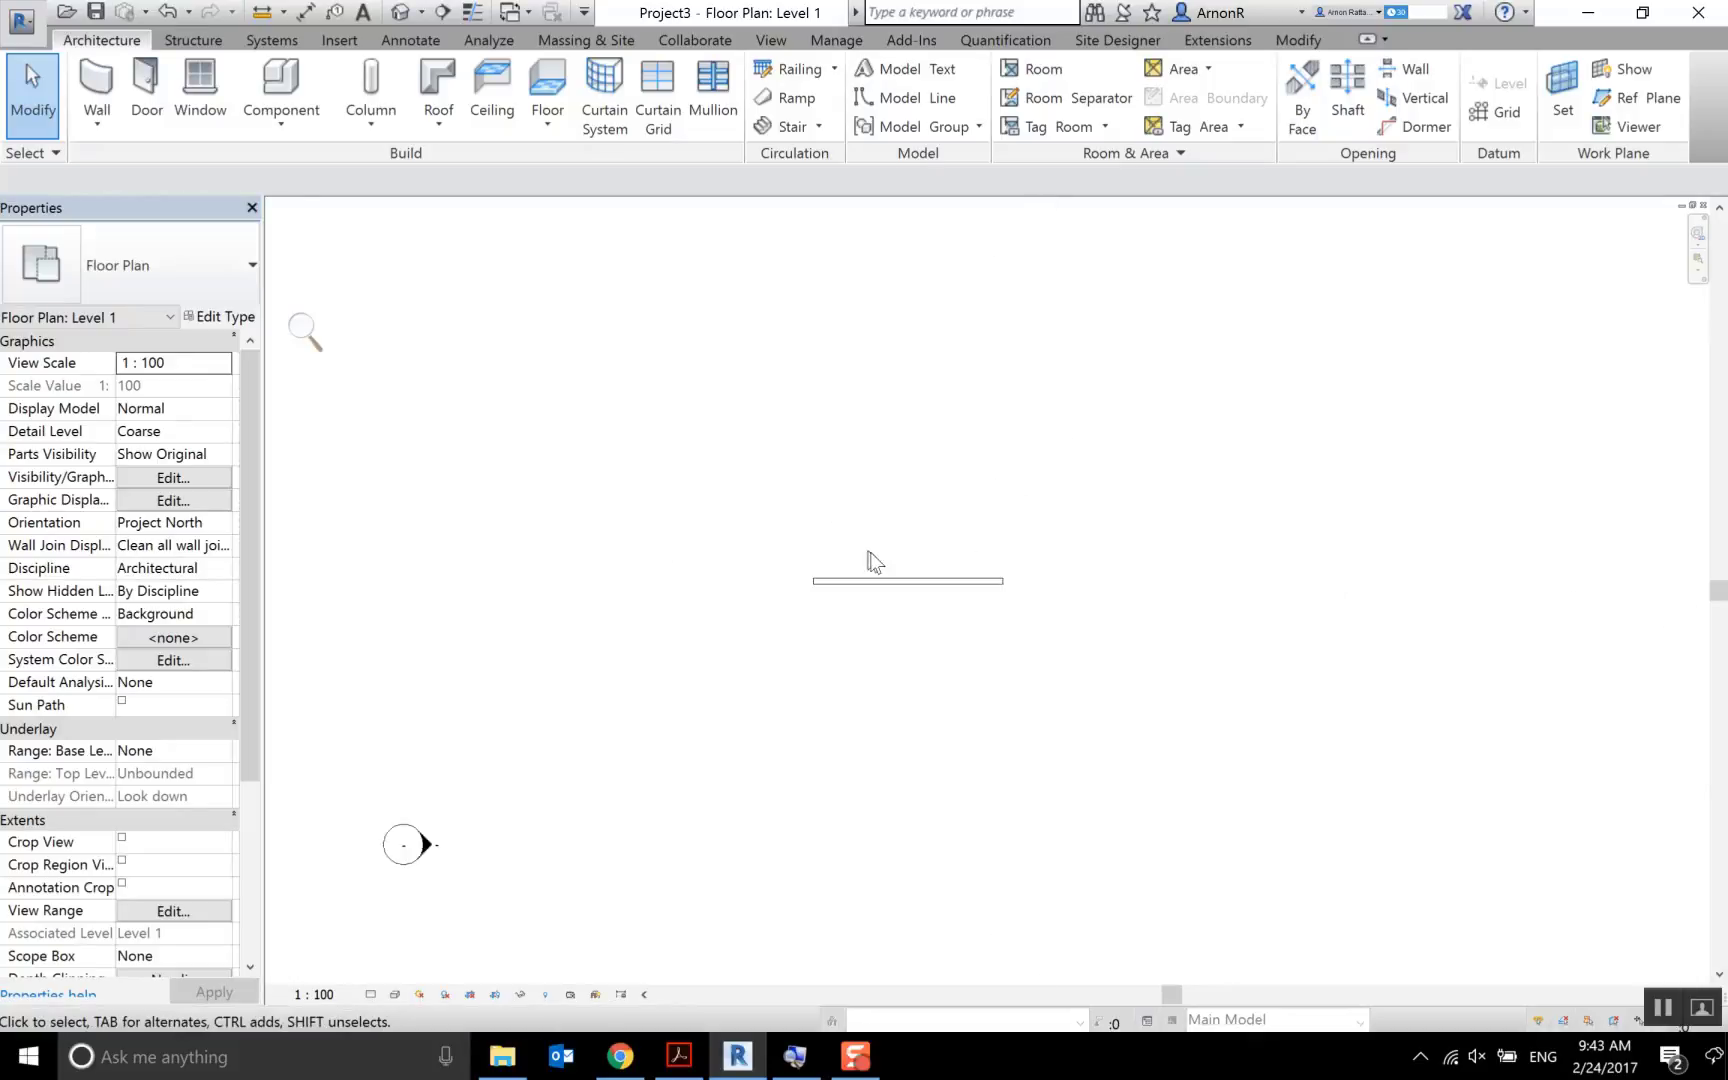
scroll(868, 560, up, 2)
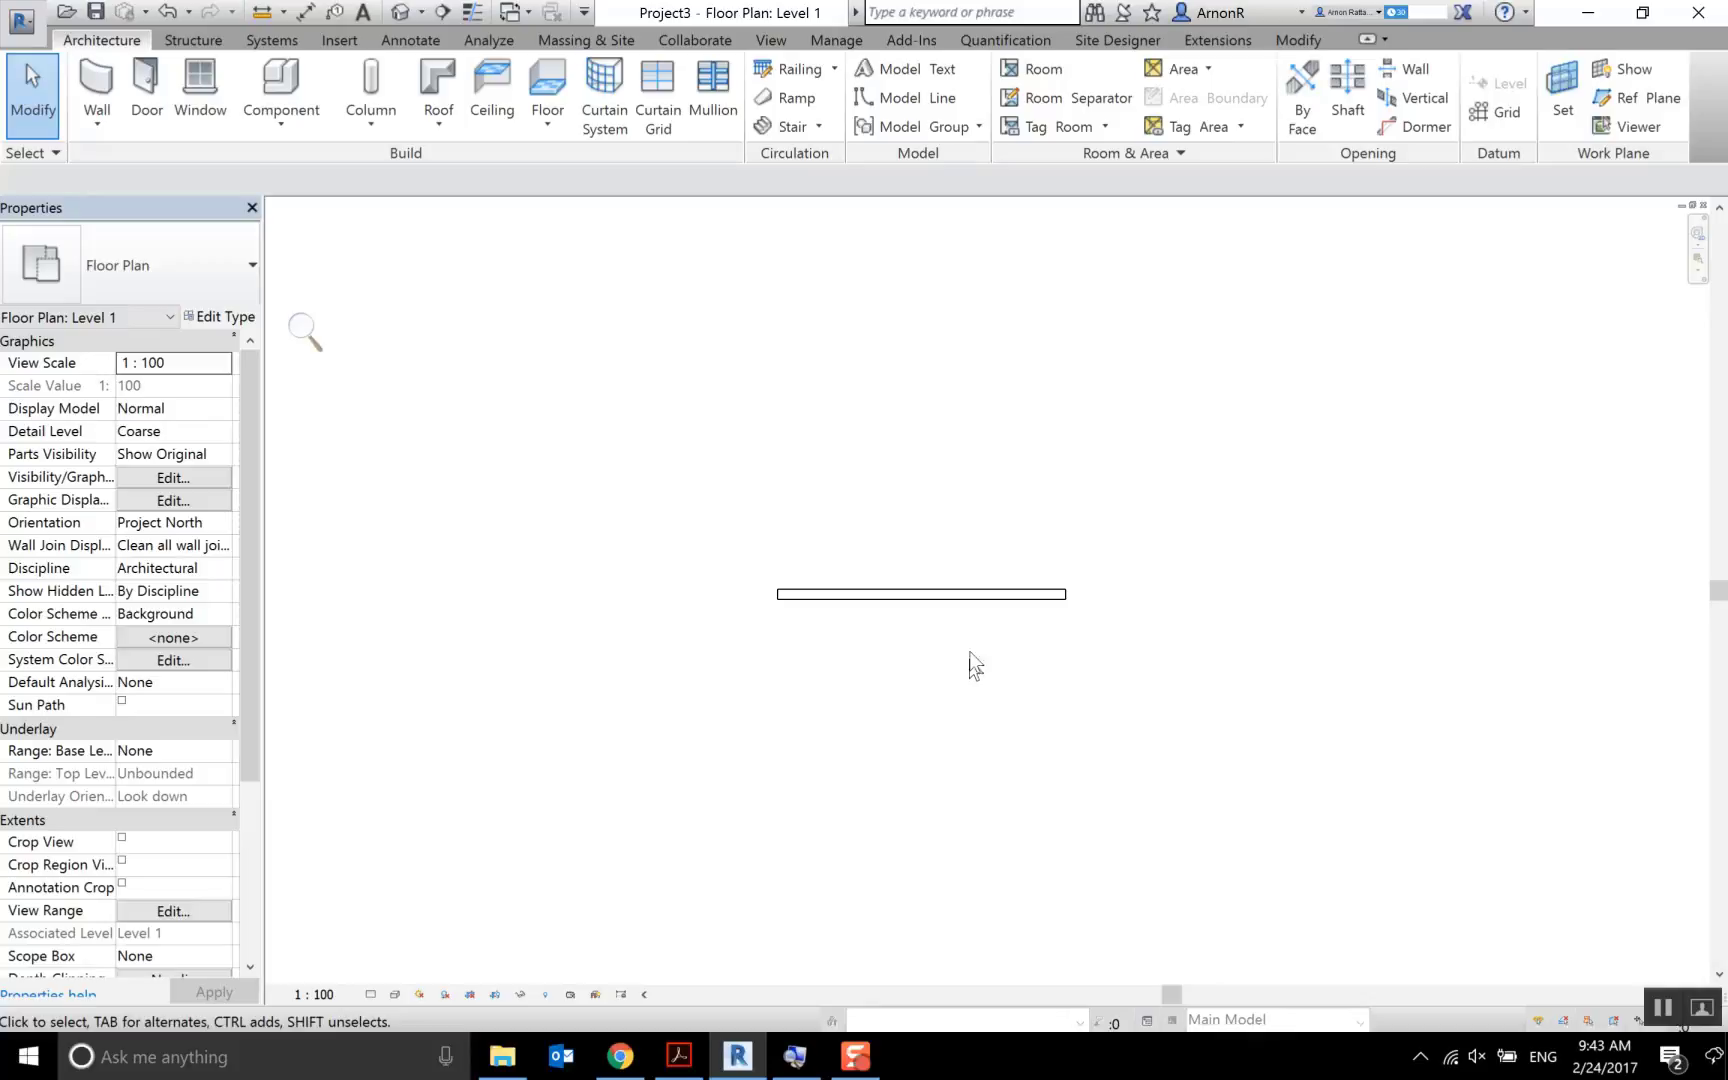
Open the default 3D view tiled beside the floor plan and zoom in on the wall
click(400, 12)
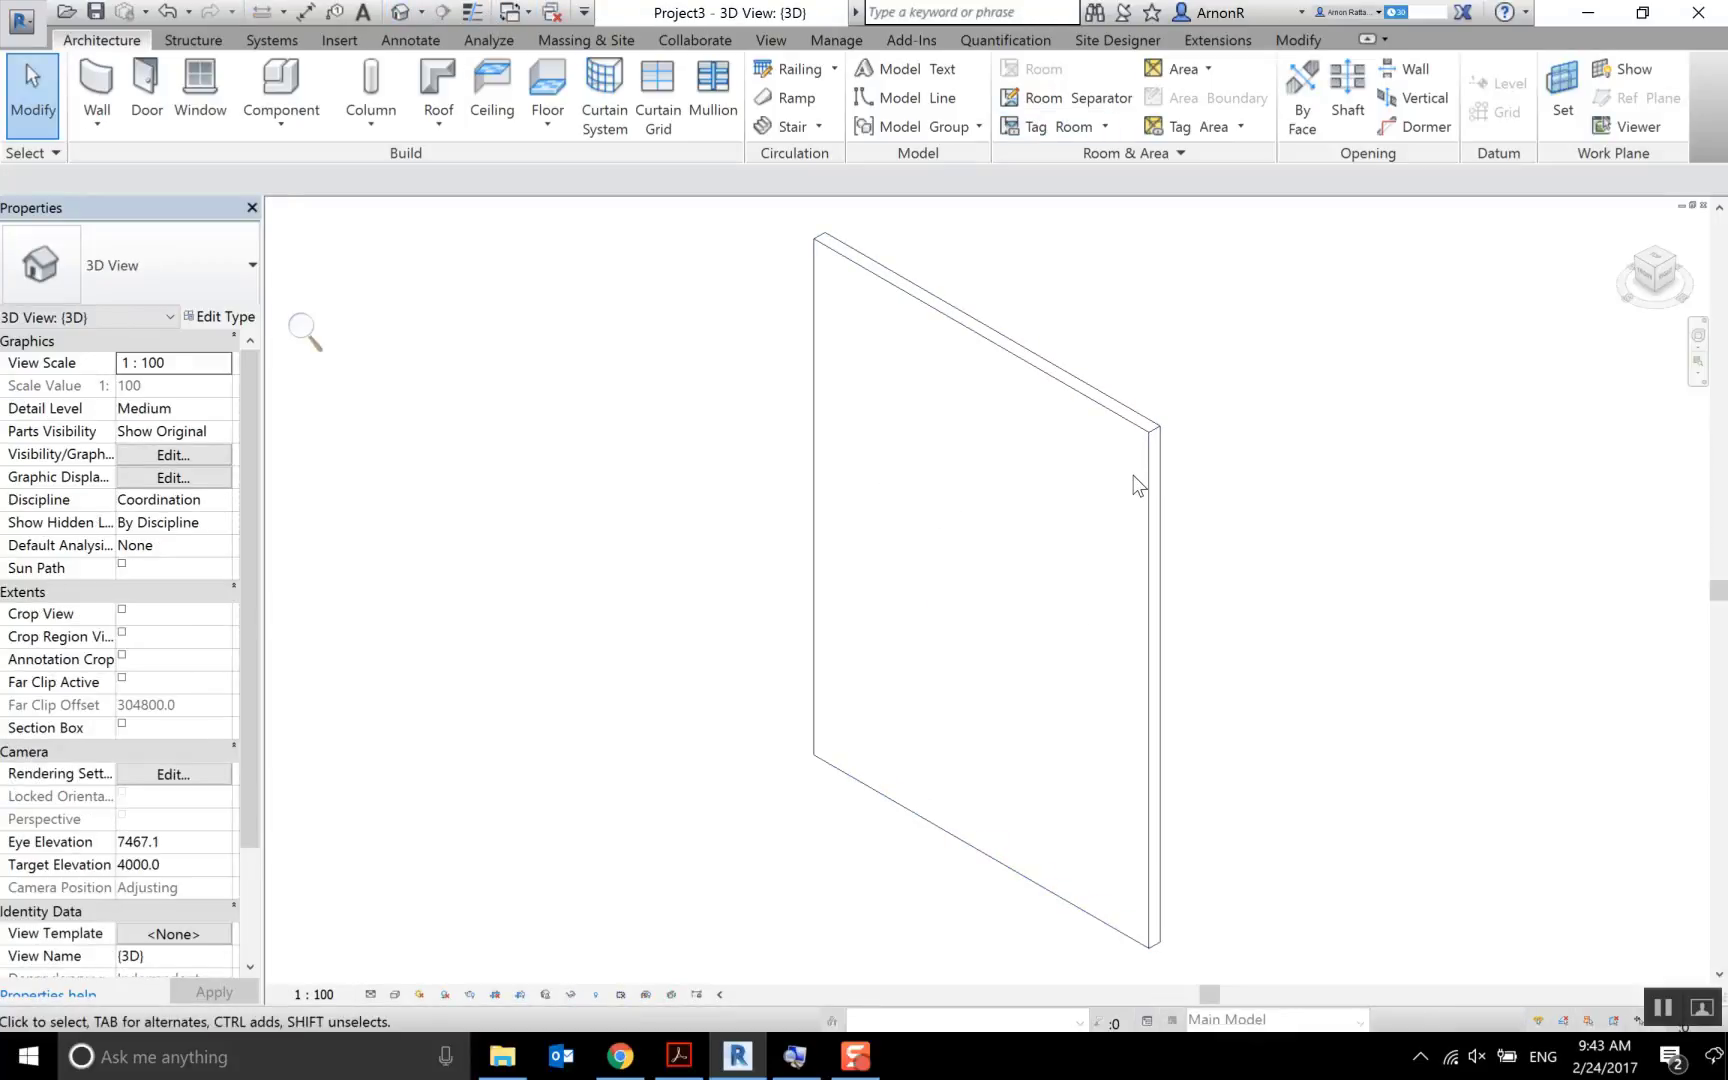
key(w)
key(t)
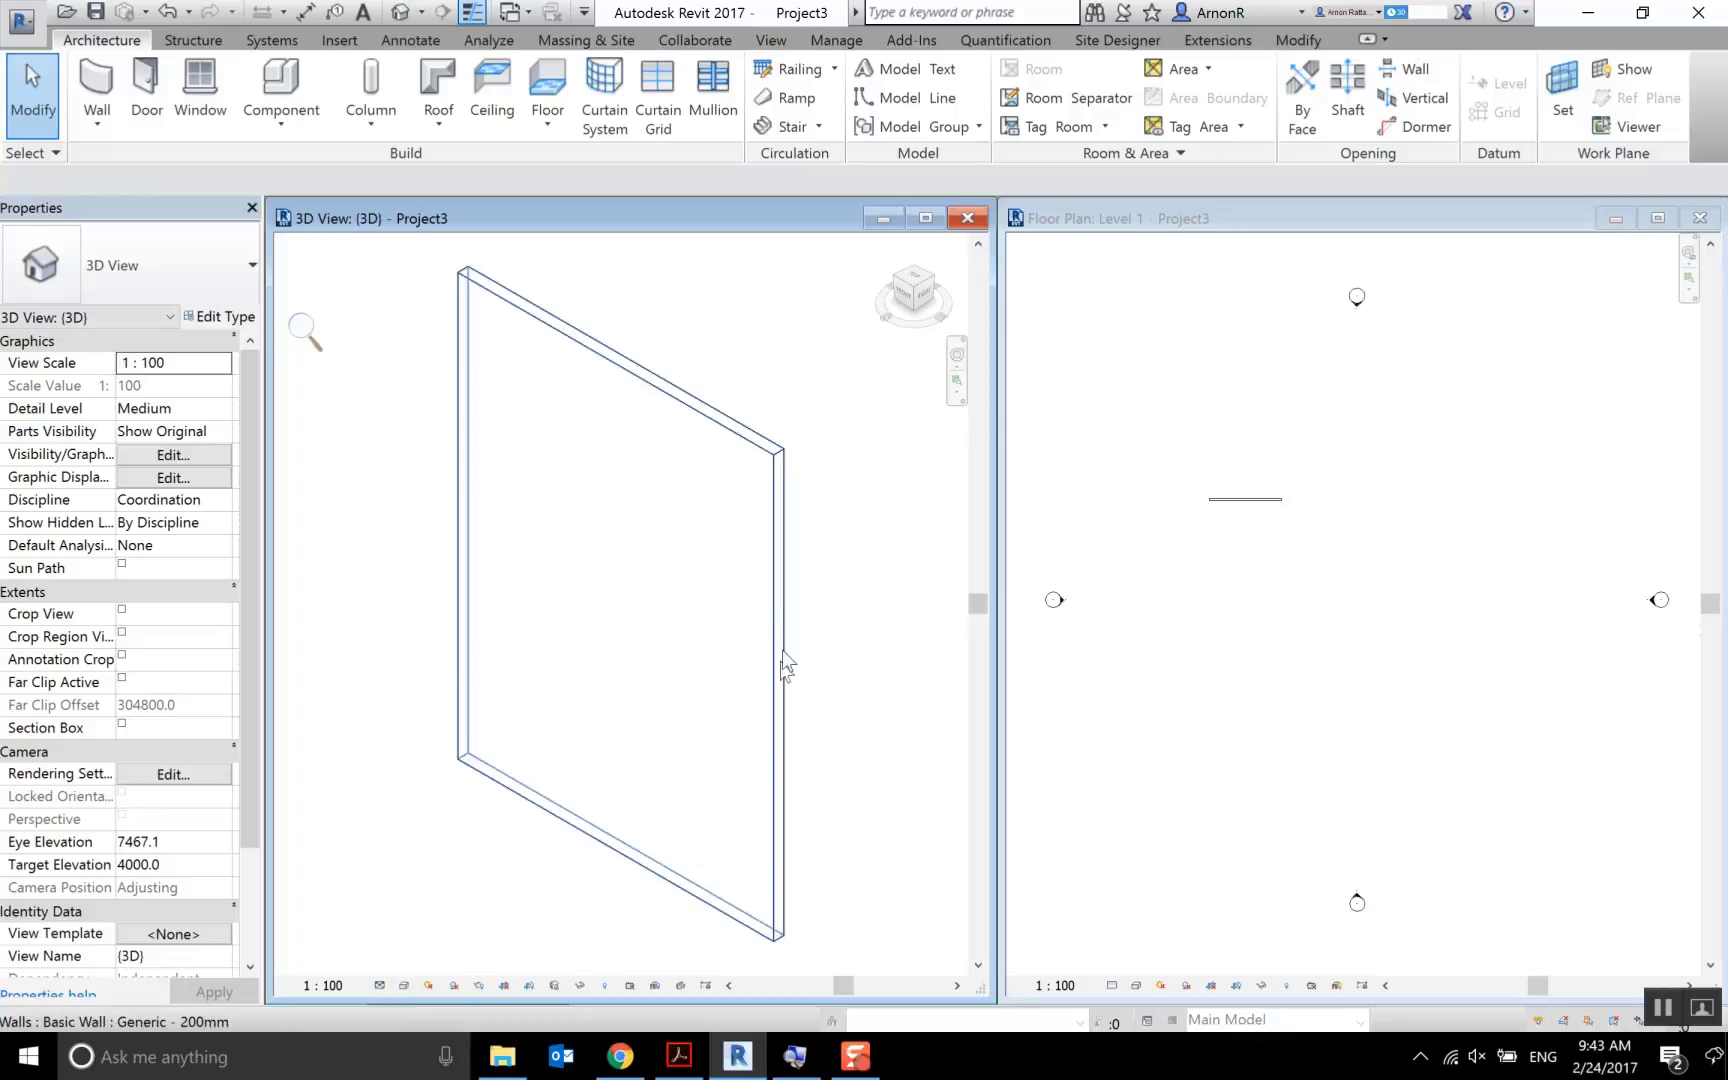
scroll(790, 470, up, 4)
scroll(828, 483, up, 1)
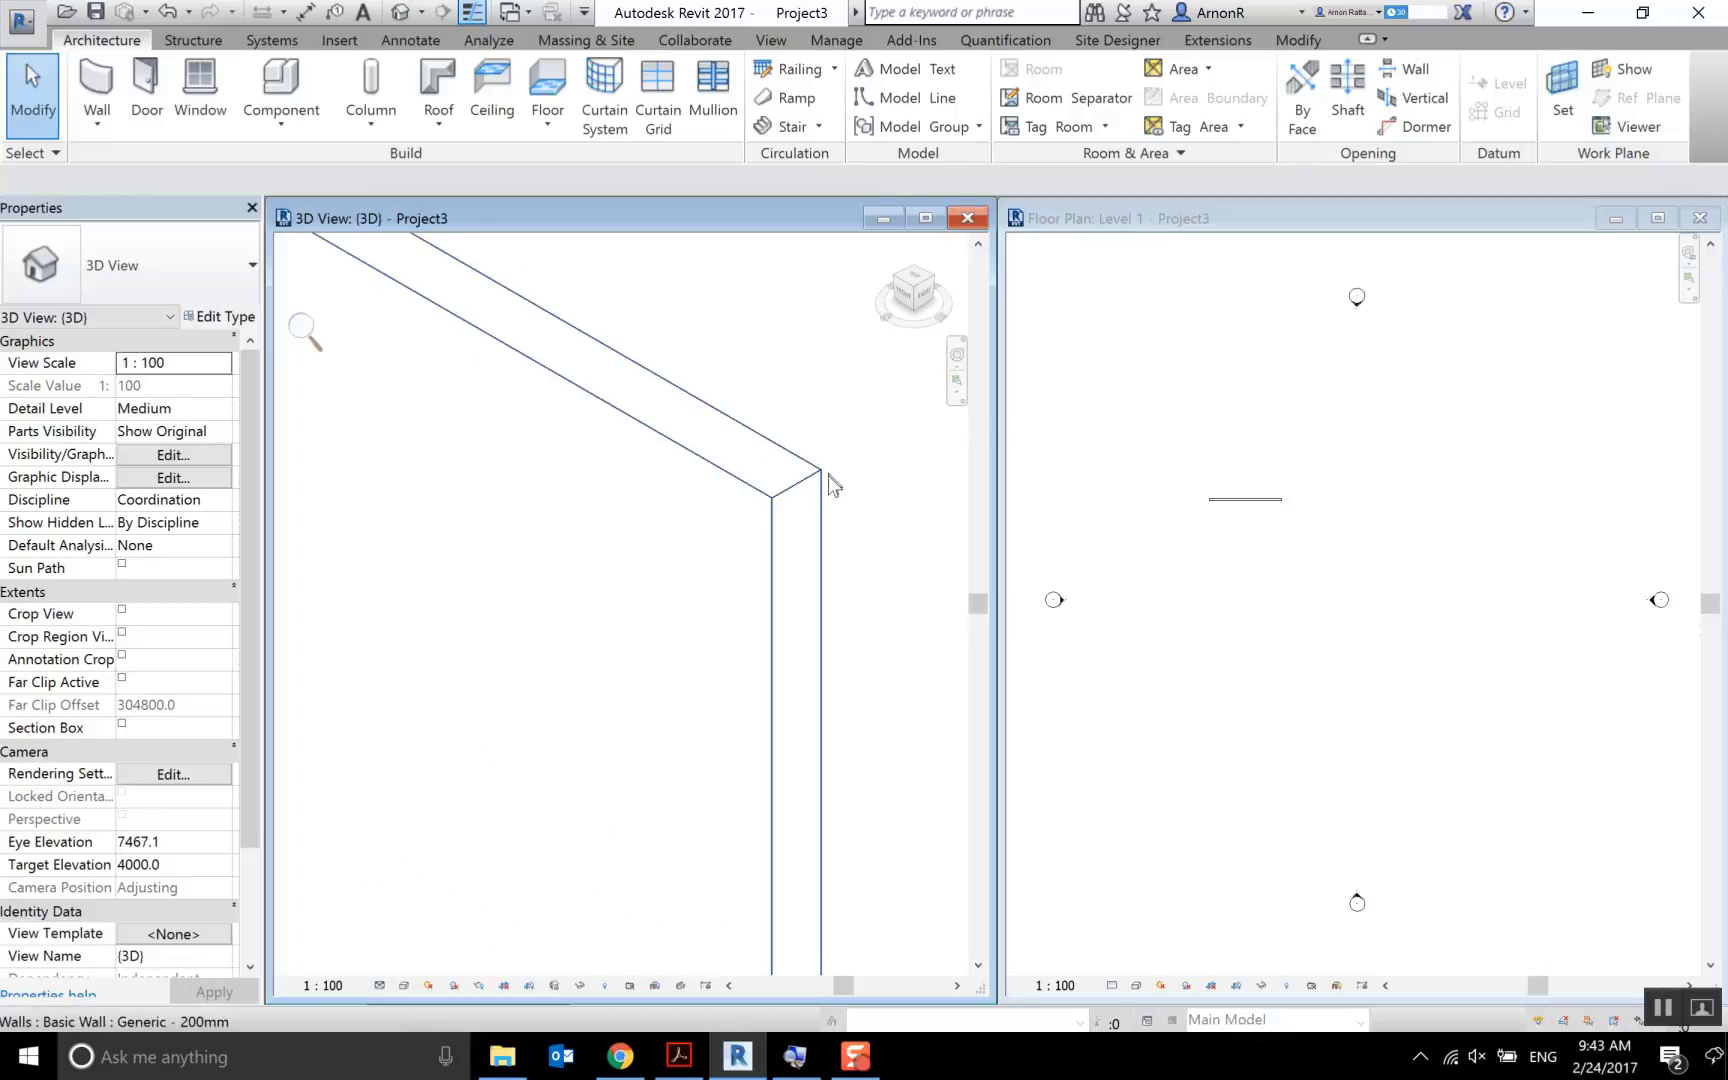
Set the 3D view to Medium detail level and Shaded visual style
click(384, 987)
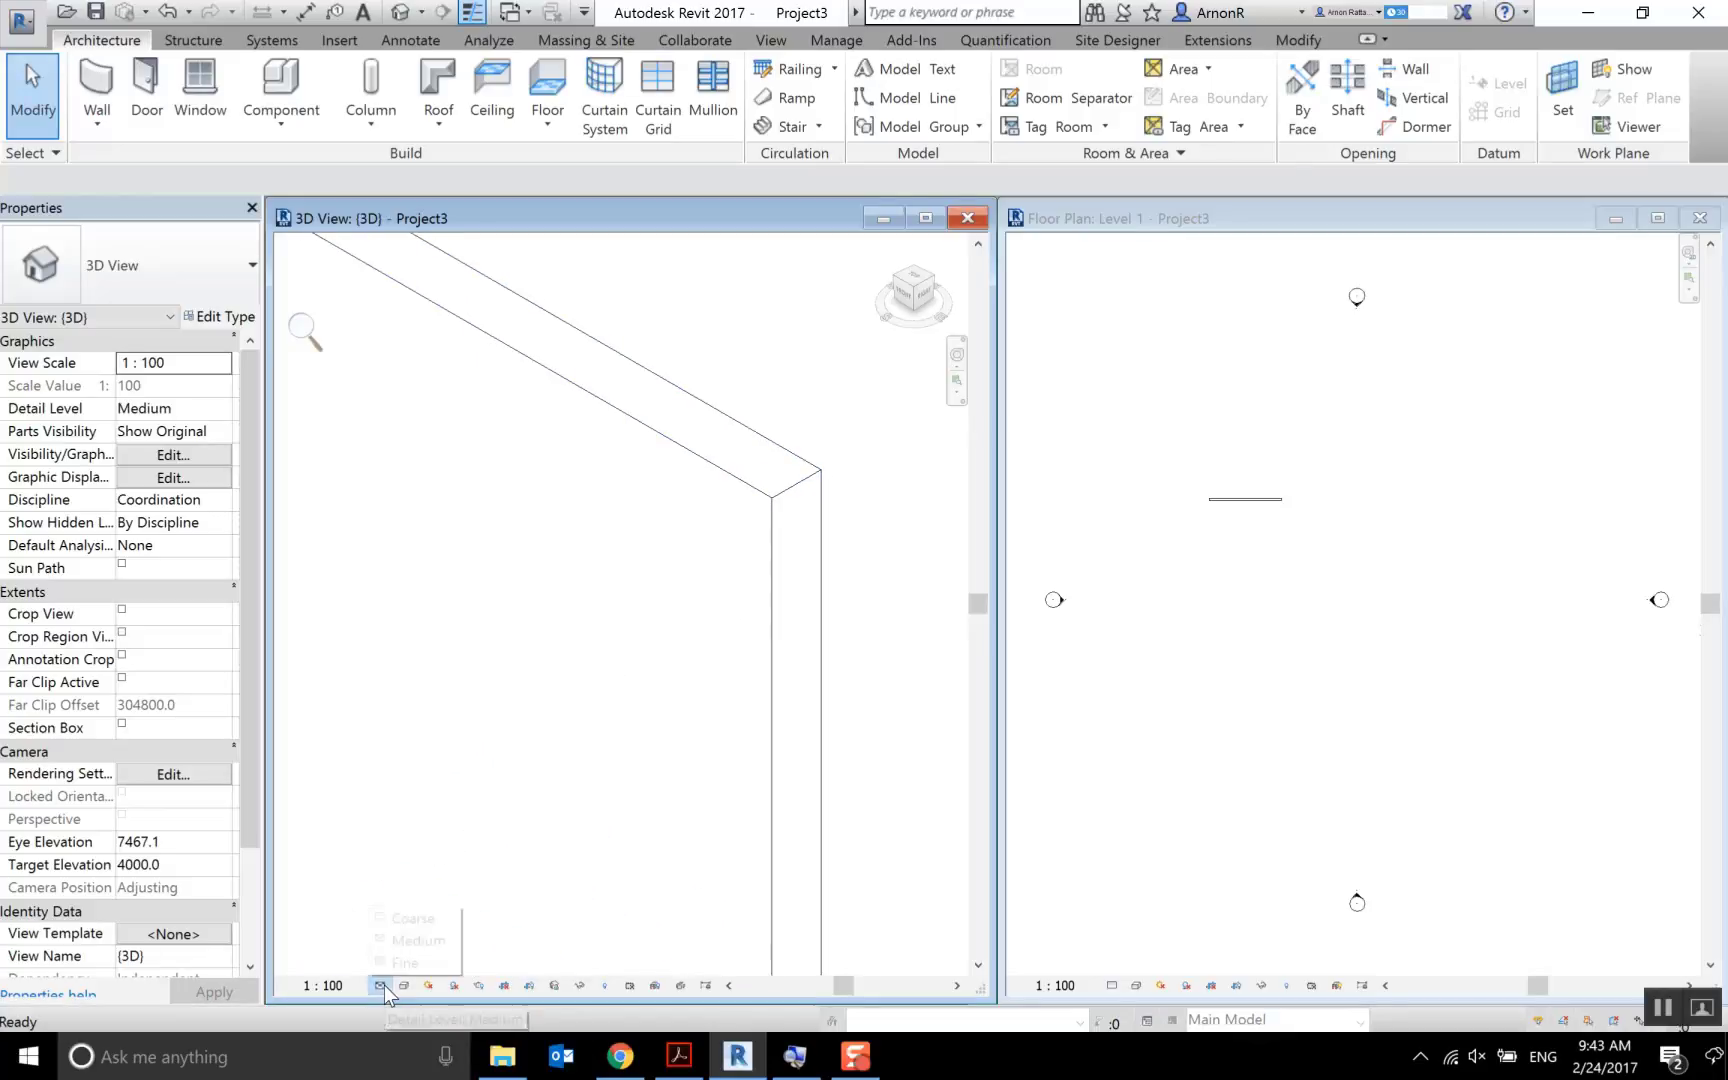
click(418, 941)
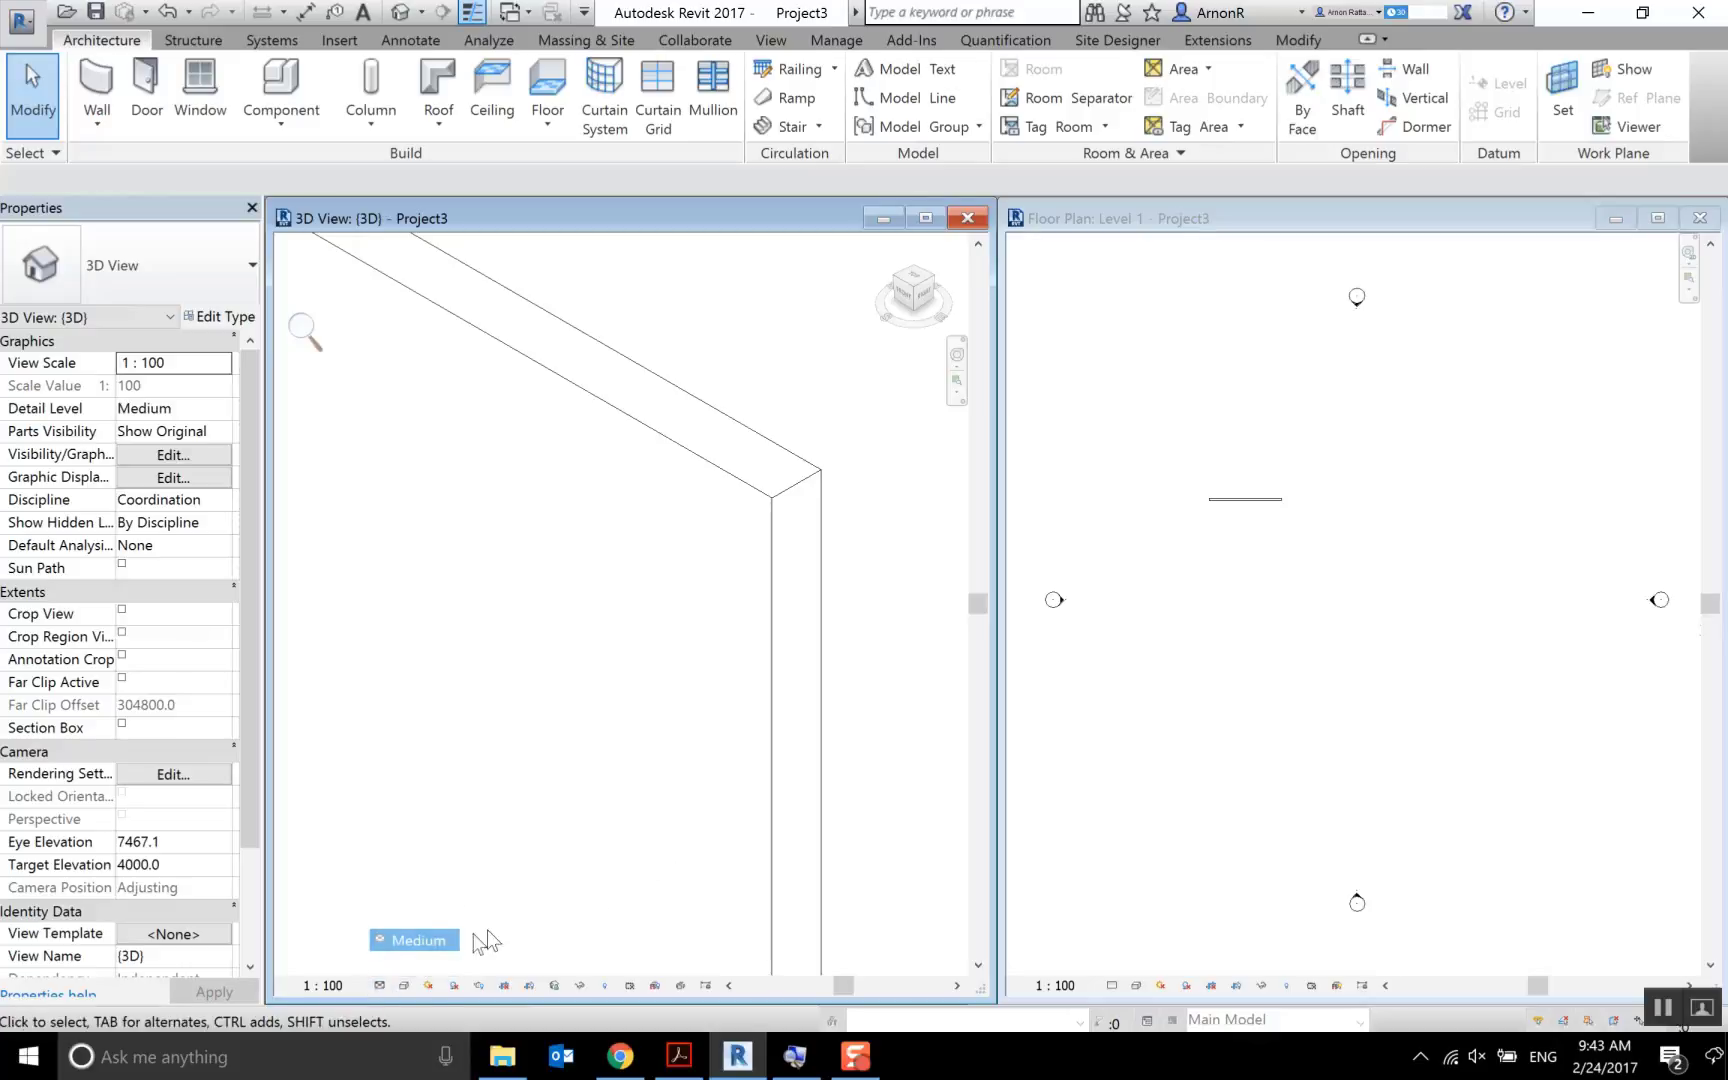
click(404, 986)
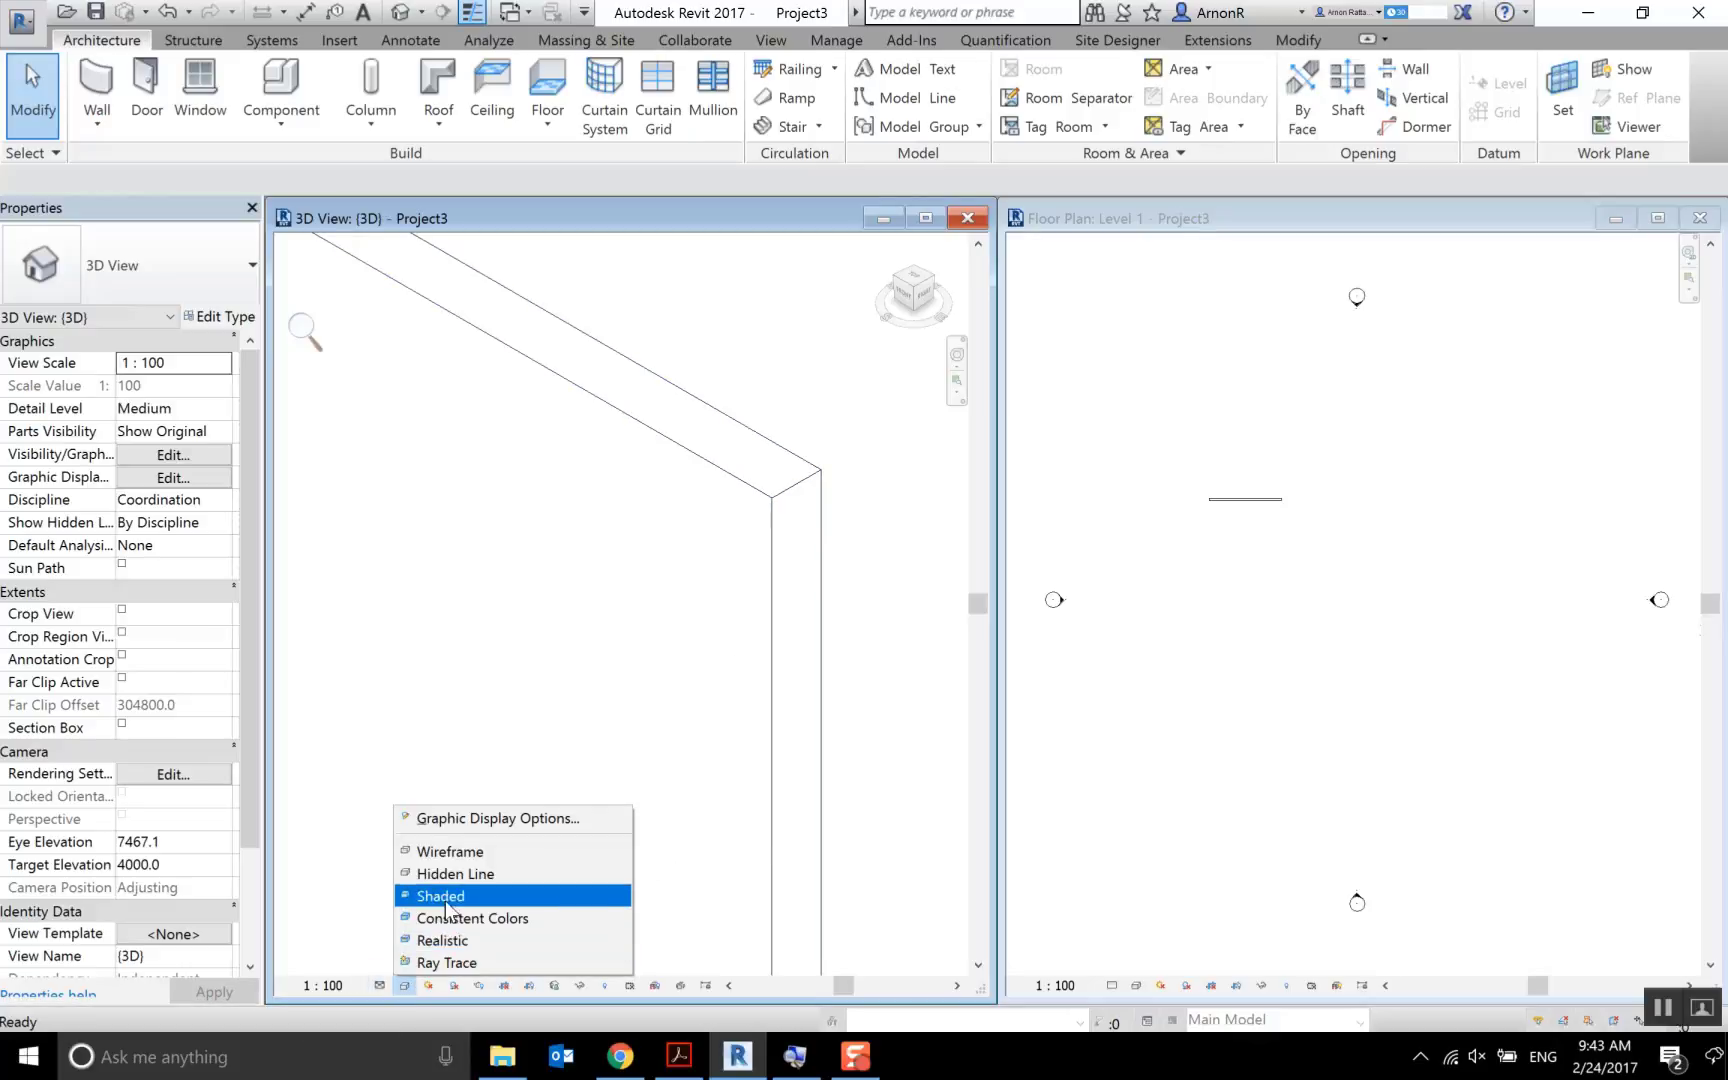
click(447, 896)
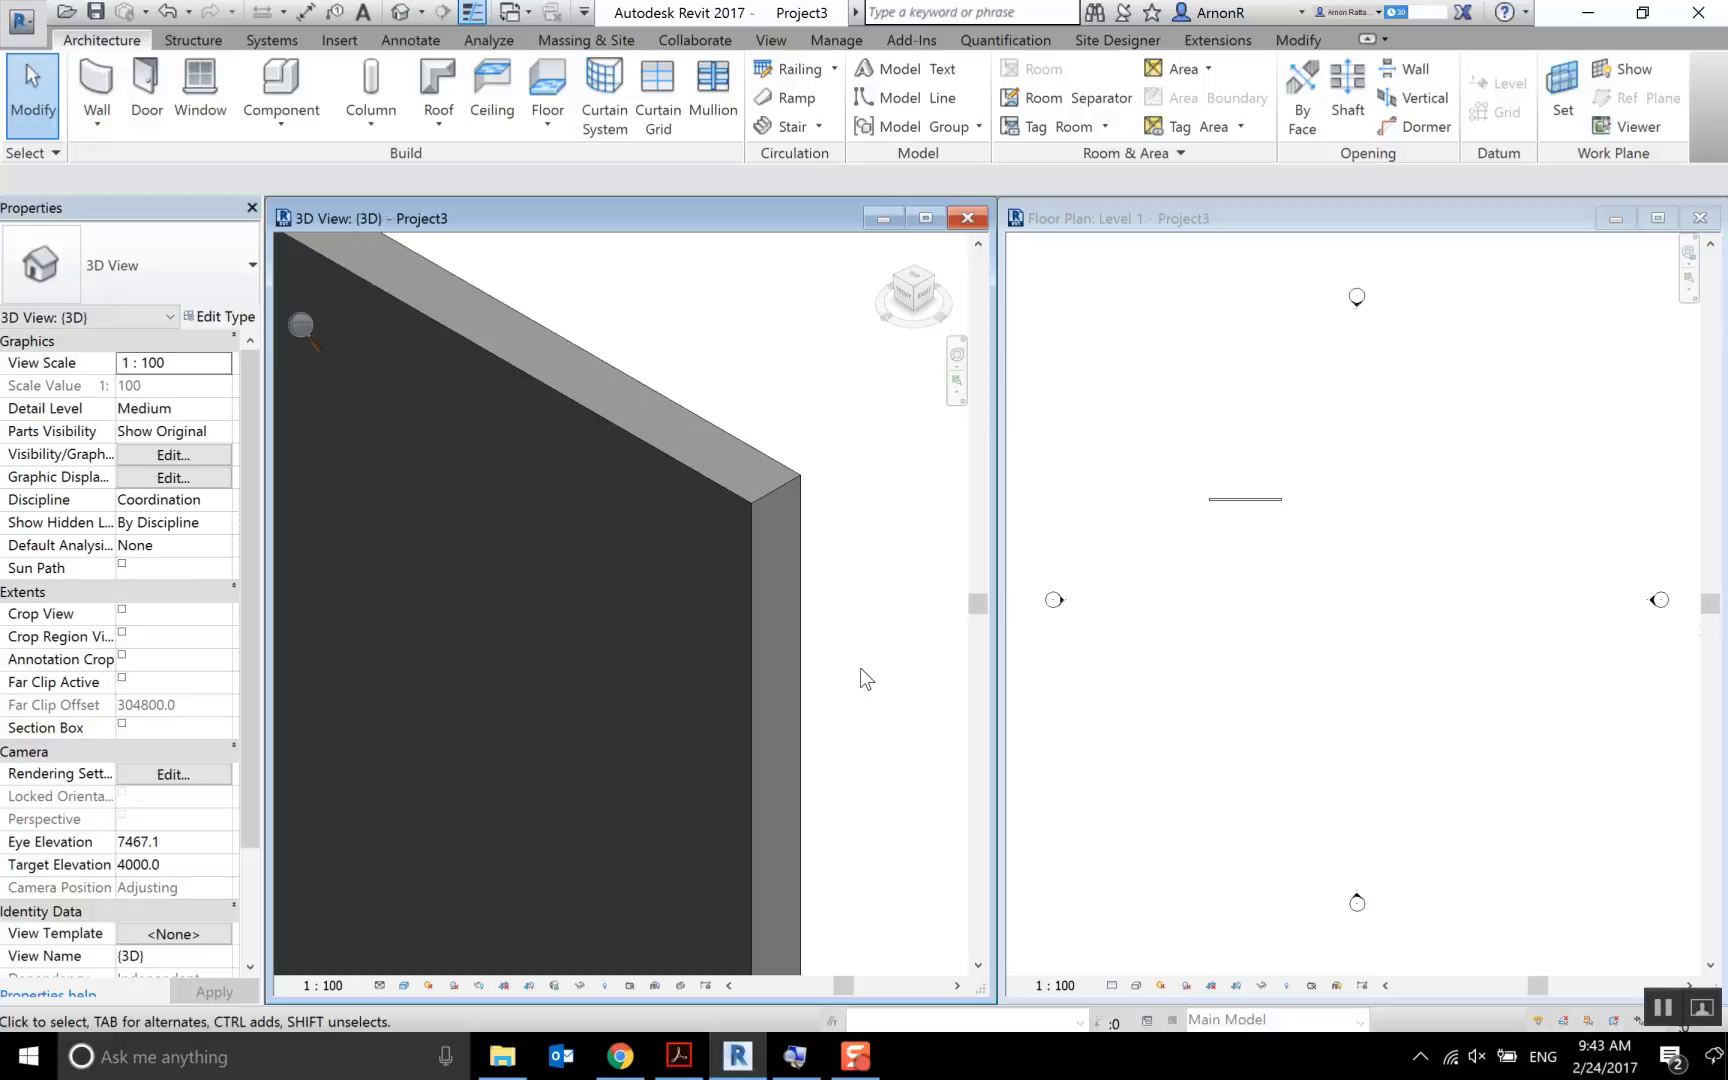
In the Level 1 plan, place an aligned dimension reading 6000 above the wall
click(1305, 564)
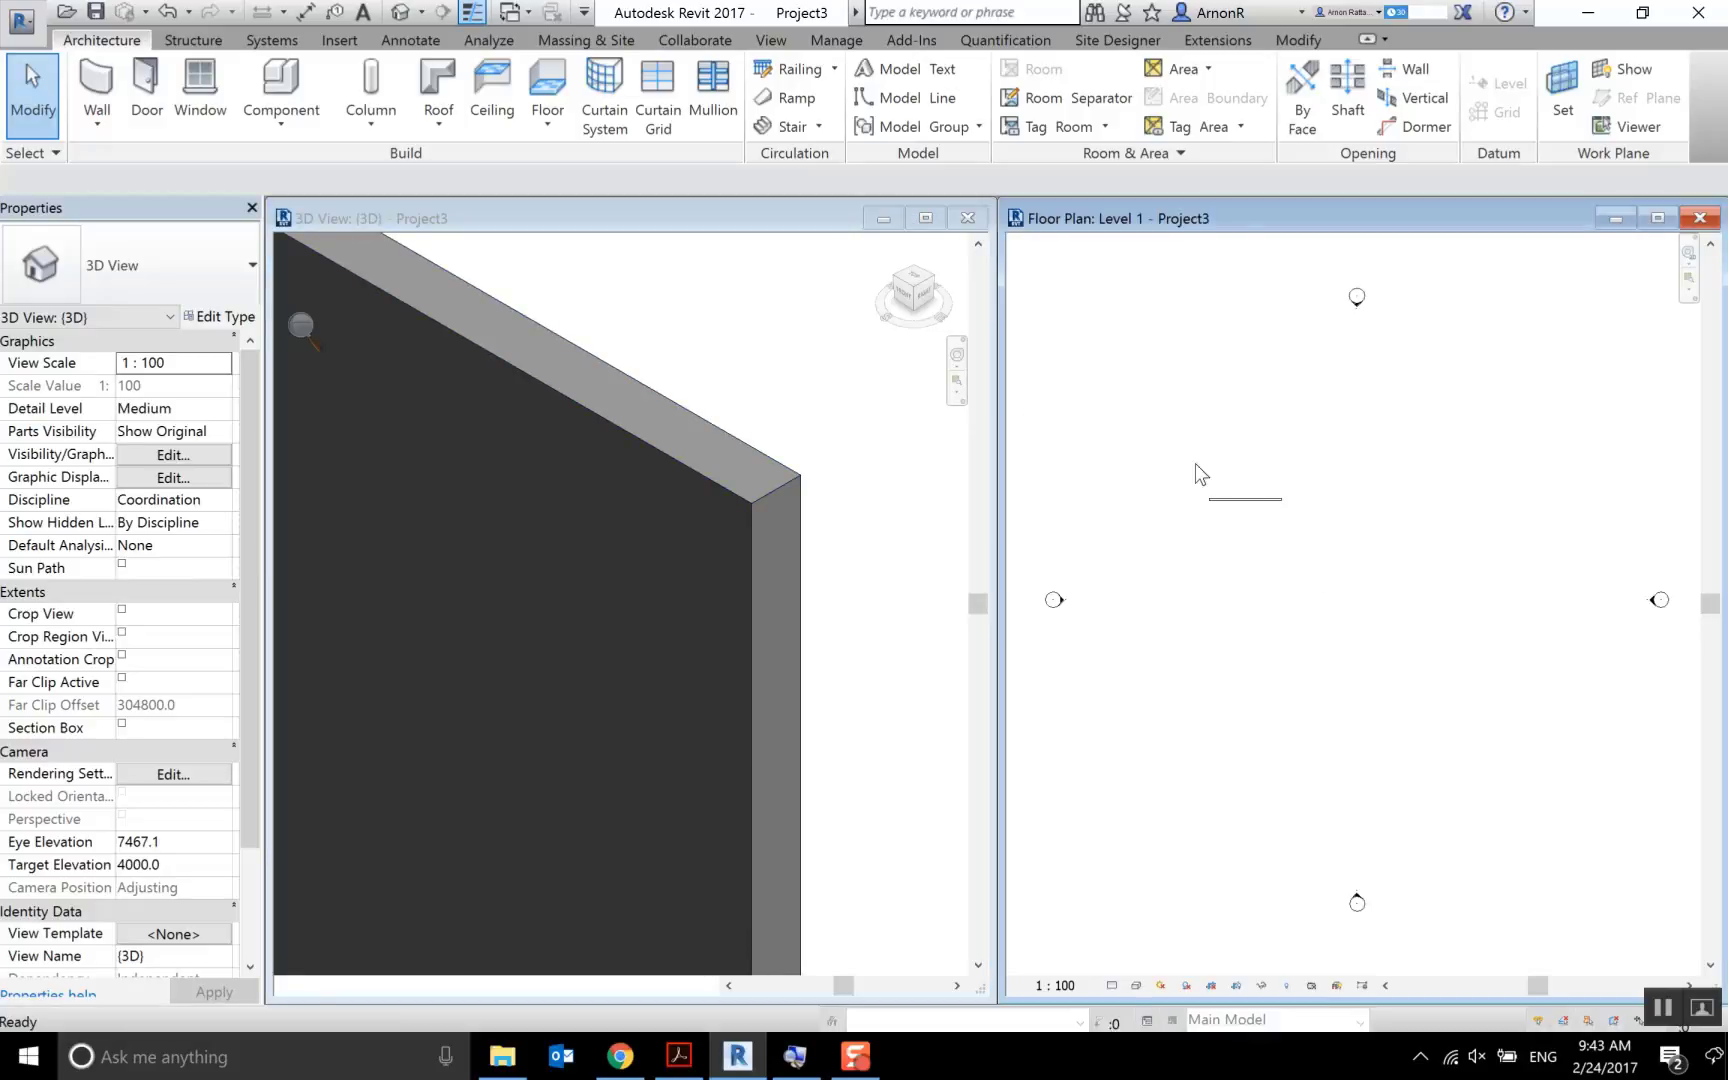
scroll(1350, 505, up, 3)
middle_drag(1287, 476, 1389, 667)
scroll(1397, 664, up, 1)
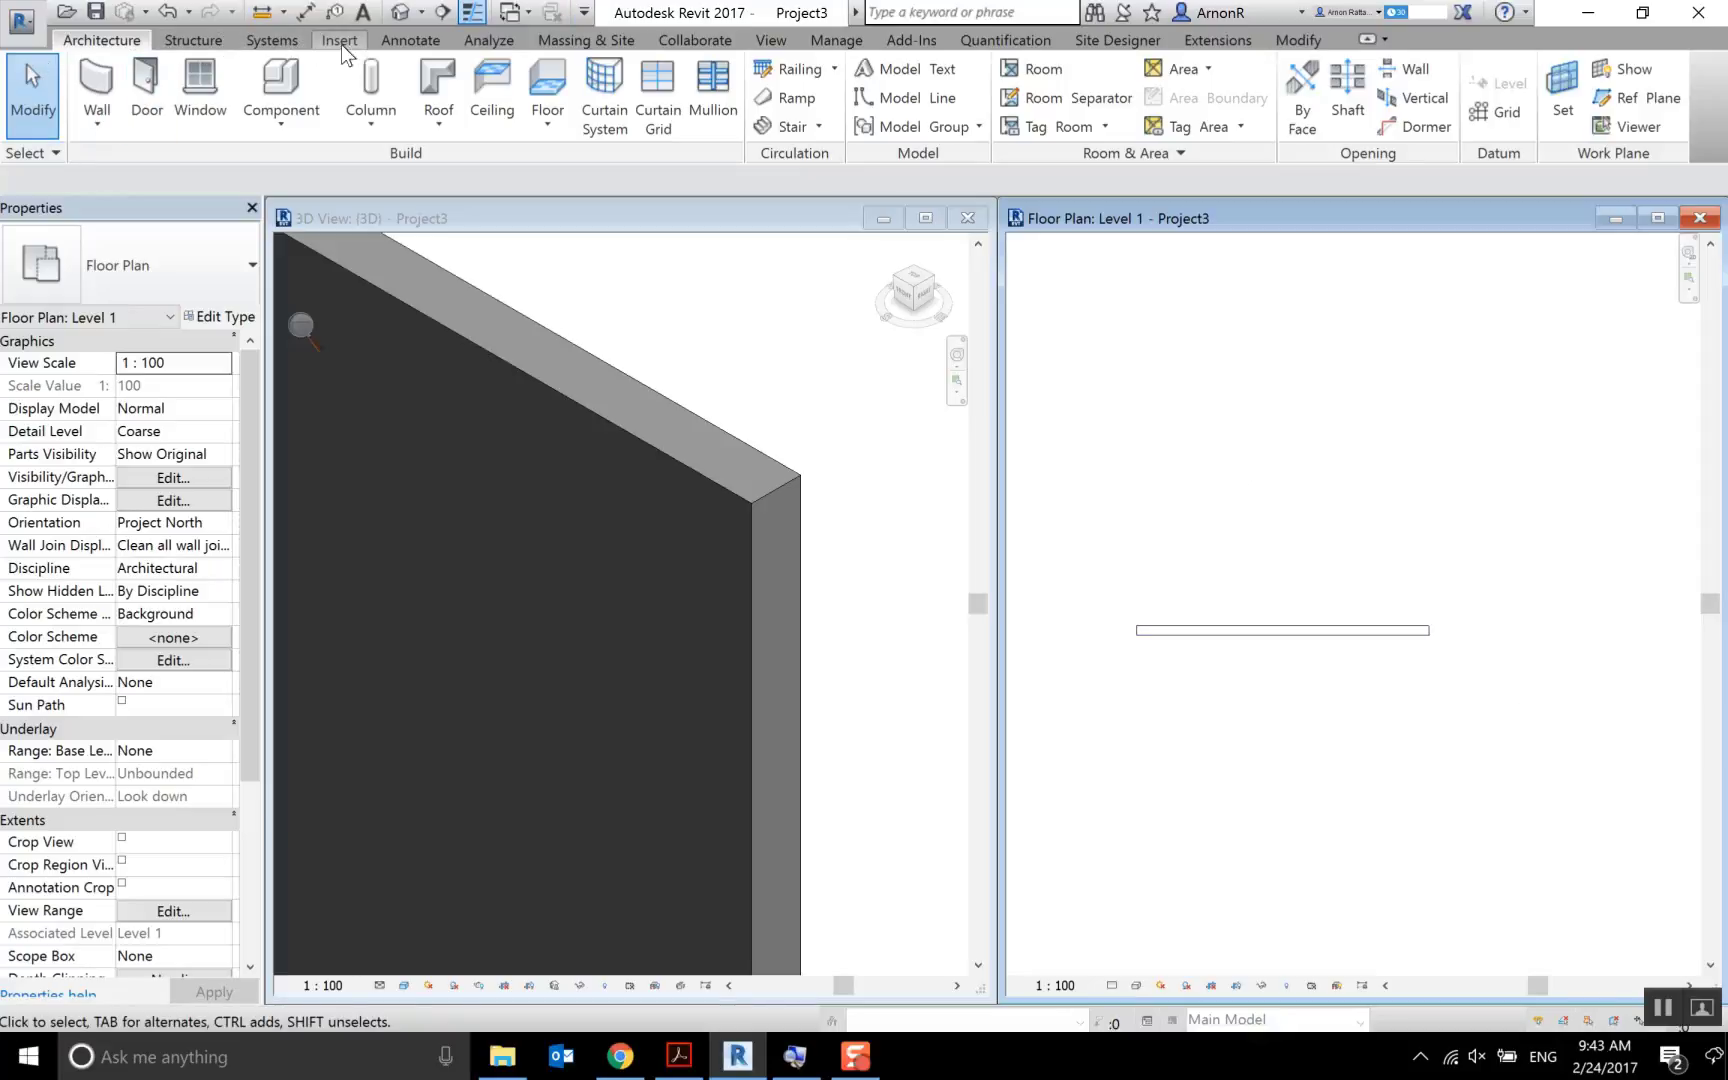
key(d)
key(i)
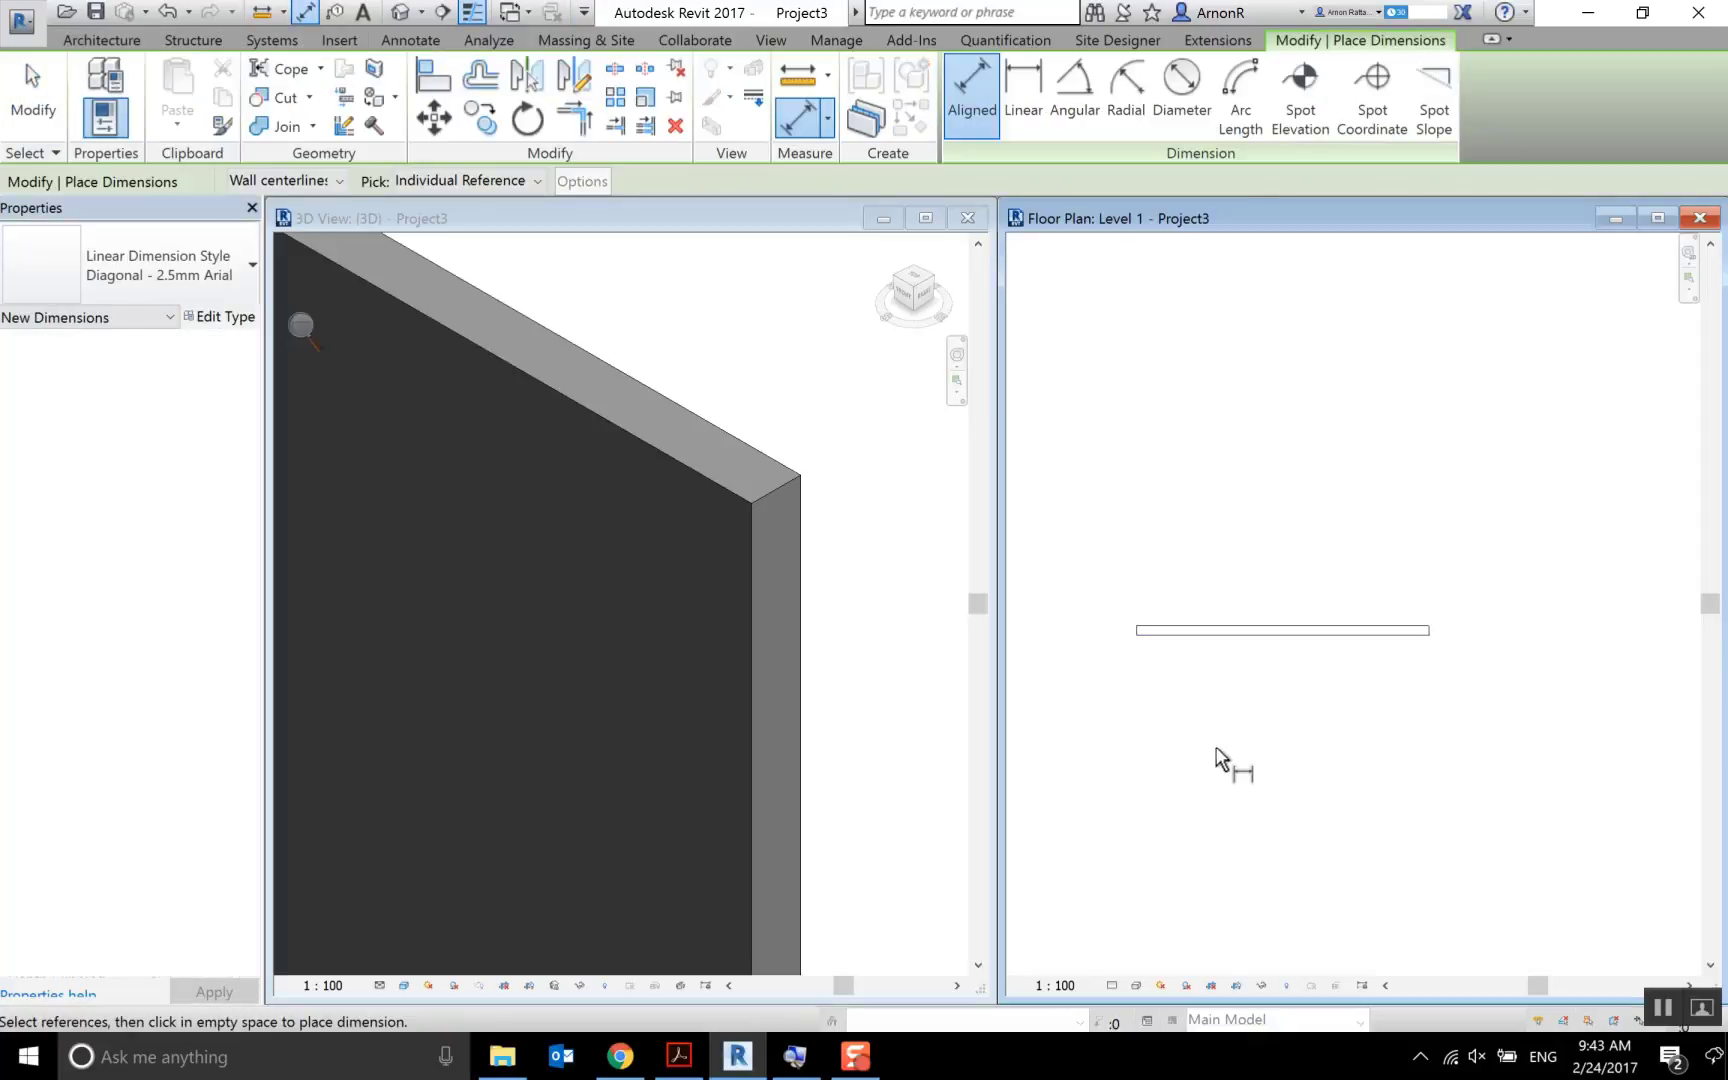
scroll(1140, 543, up, 2)
click(1139, 675)
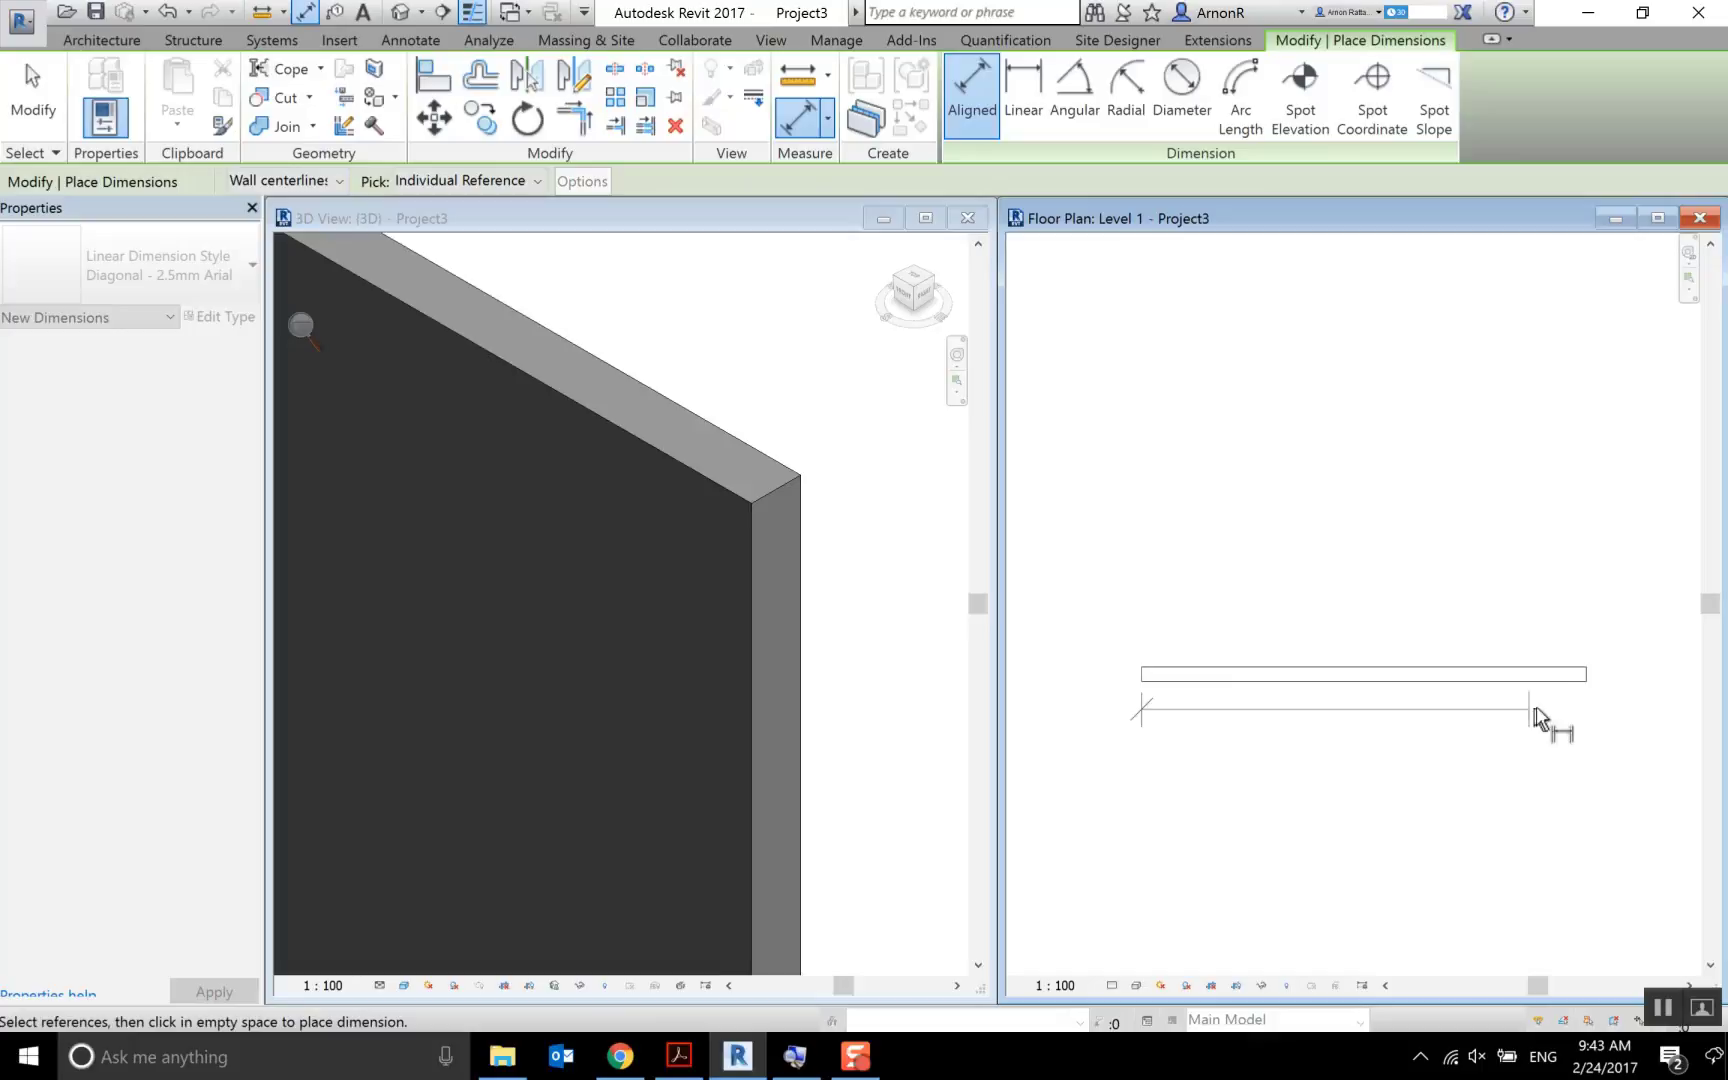
click(1592, 678)
click(1589, 606)
Reframe the 3D view and the plan to show the whole wall and its 6000 dimension
scroll(1554, 798, down, 2)
click(885, 670)
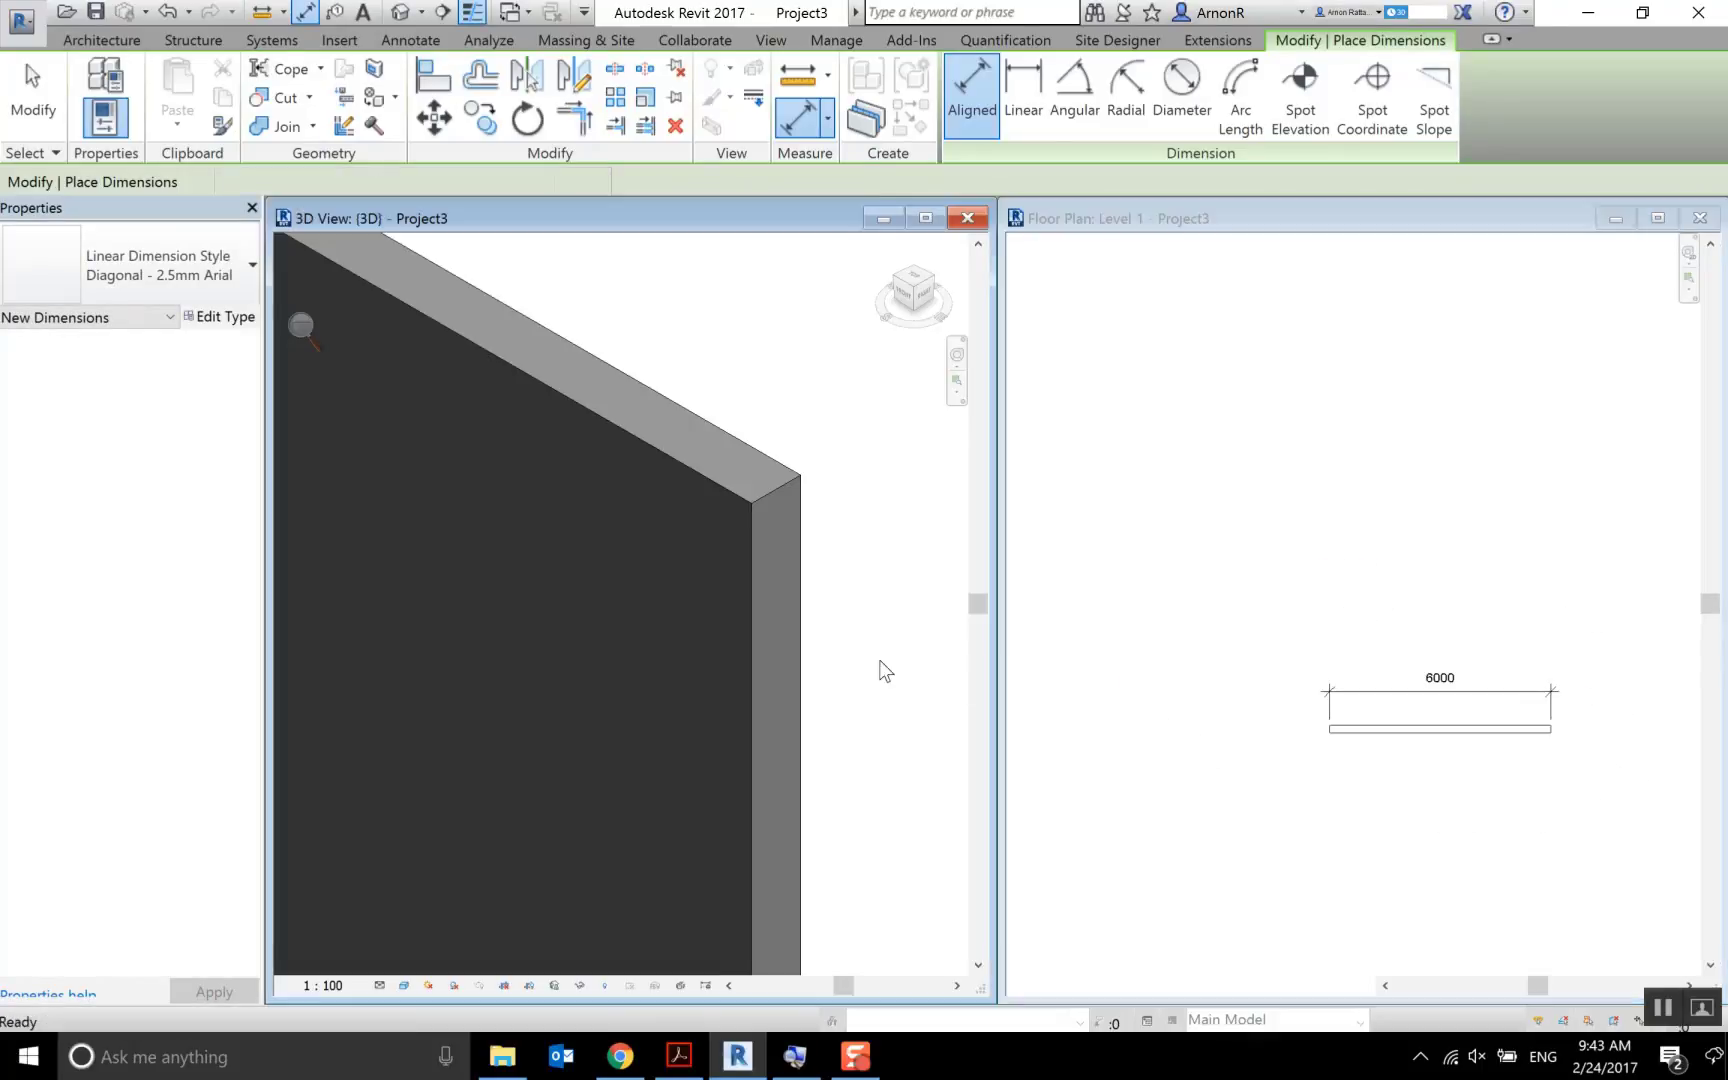
scroll(887, 670, down, 3)
mouse_move(895, 706)
middle_down()
mouse_move(837, 617)
mouse_move(617, 440)
mouse_move(646, 453)
middle_up()
click(1400, 800)
scroll(1427, 780, up, 1)
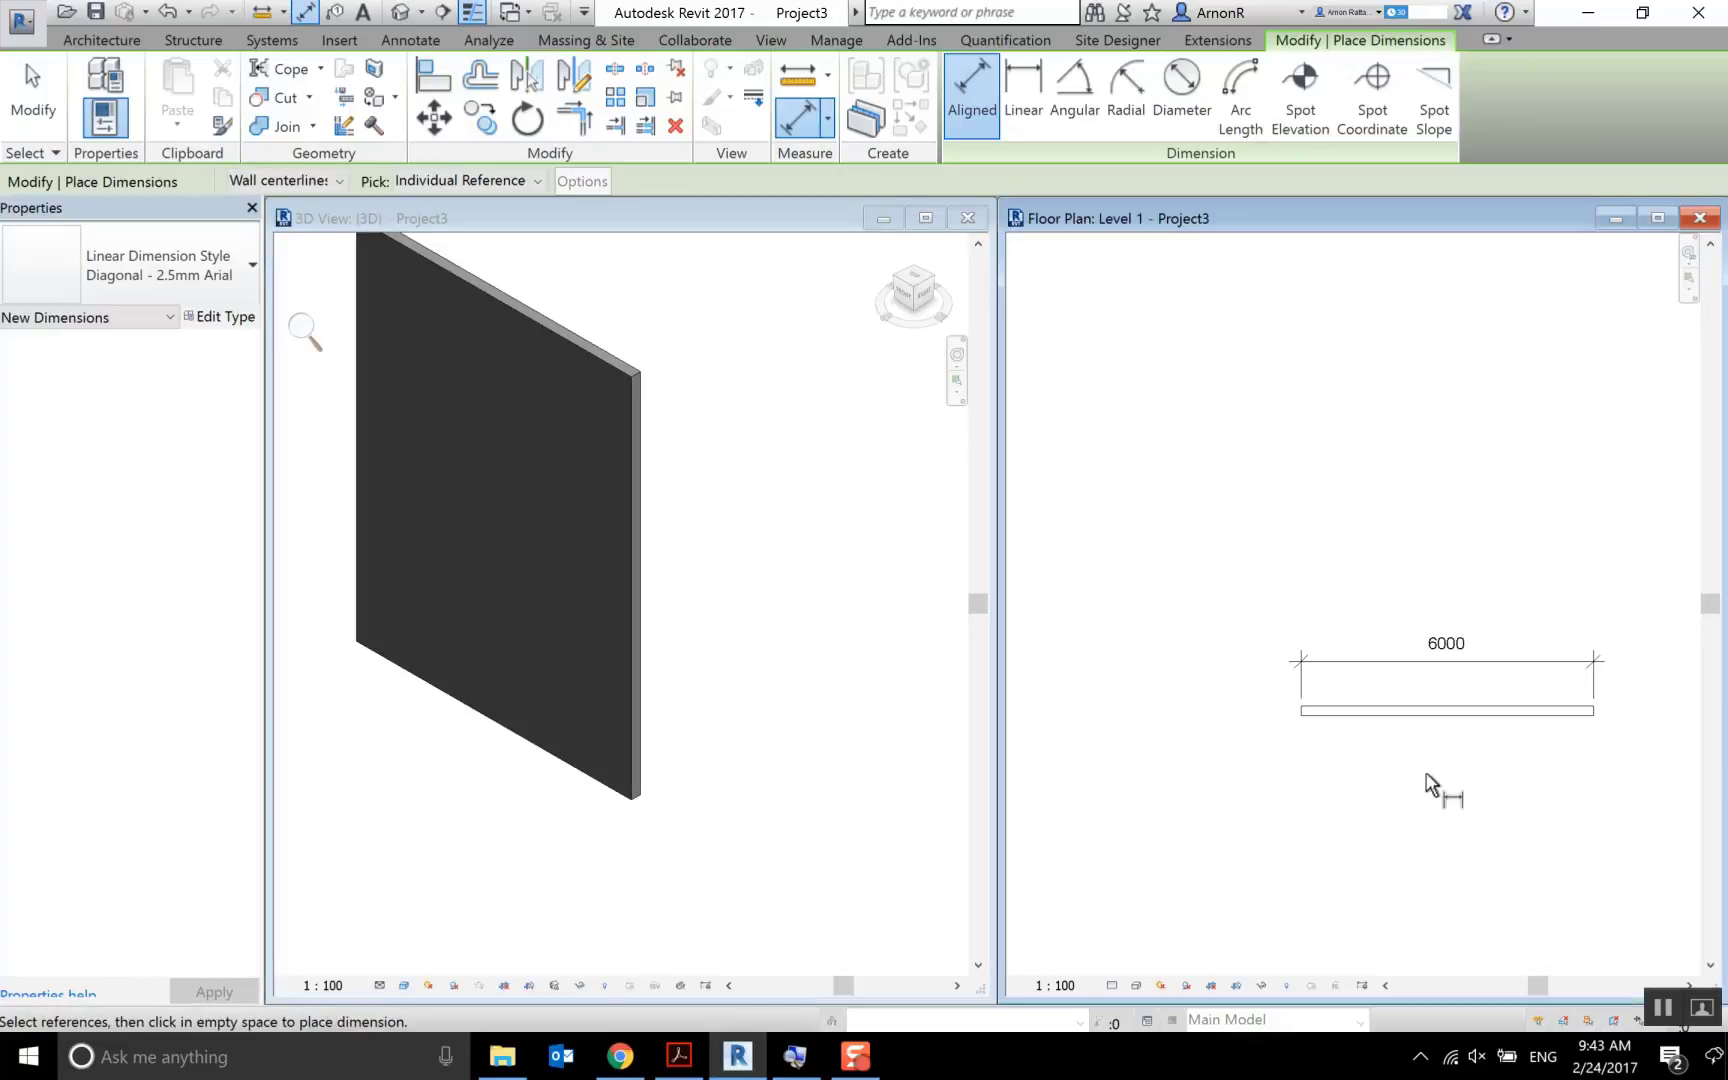
scroll(1427, 783, up, 2)
scroll(1469, 776, down, 1)
middle_drag(1469, 776, 1392, 762)
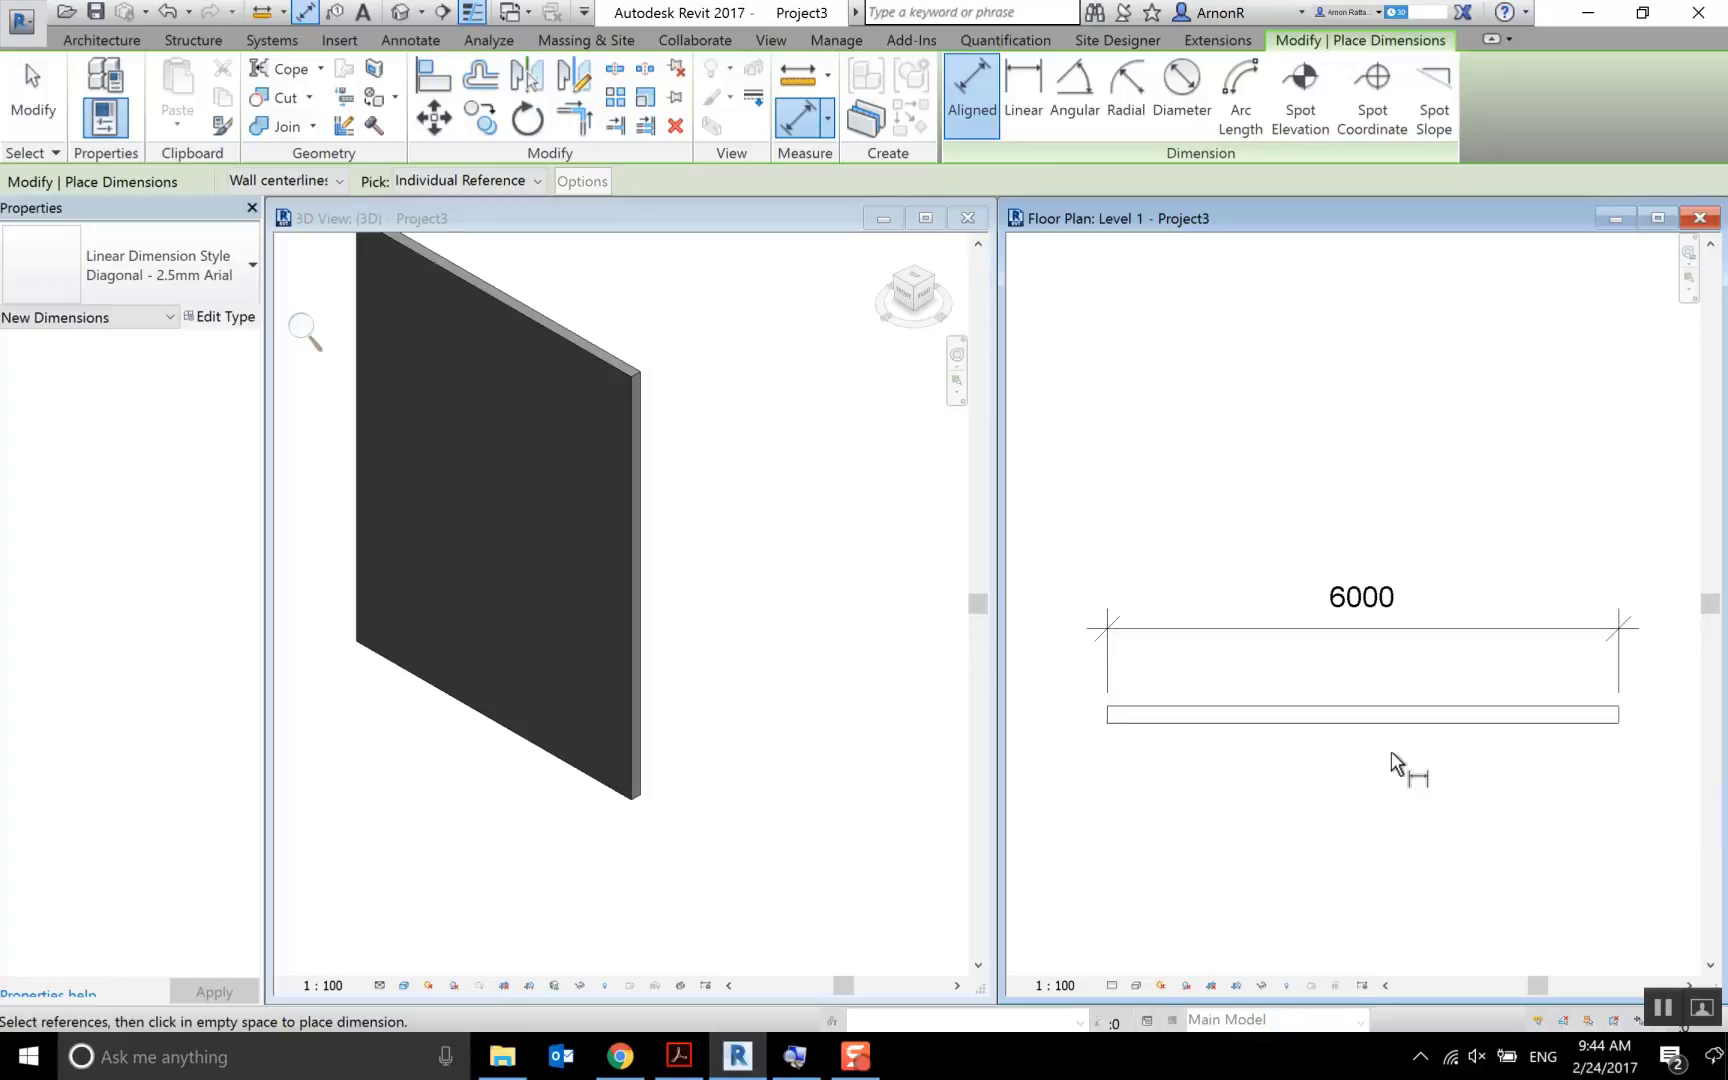
Show the Project Browser via the 3D view's right-click Browsers menu
click(430, 880)
right_click(536, 864)
mouse_move(659, 829)
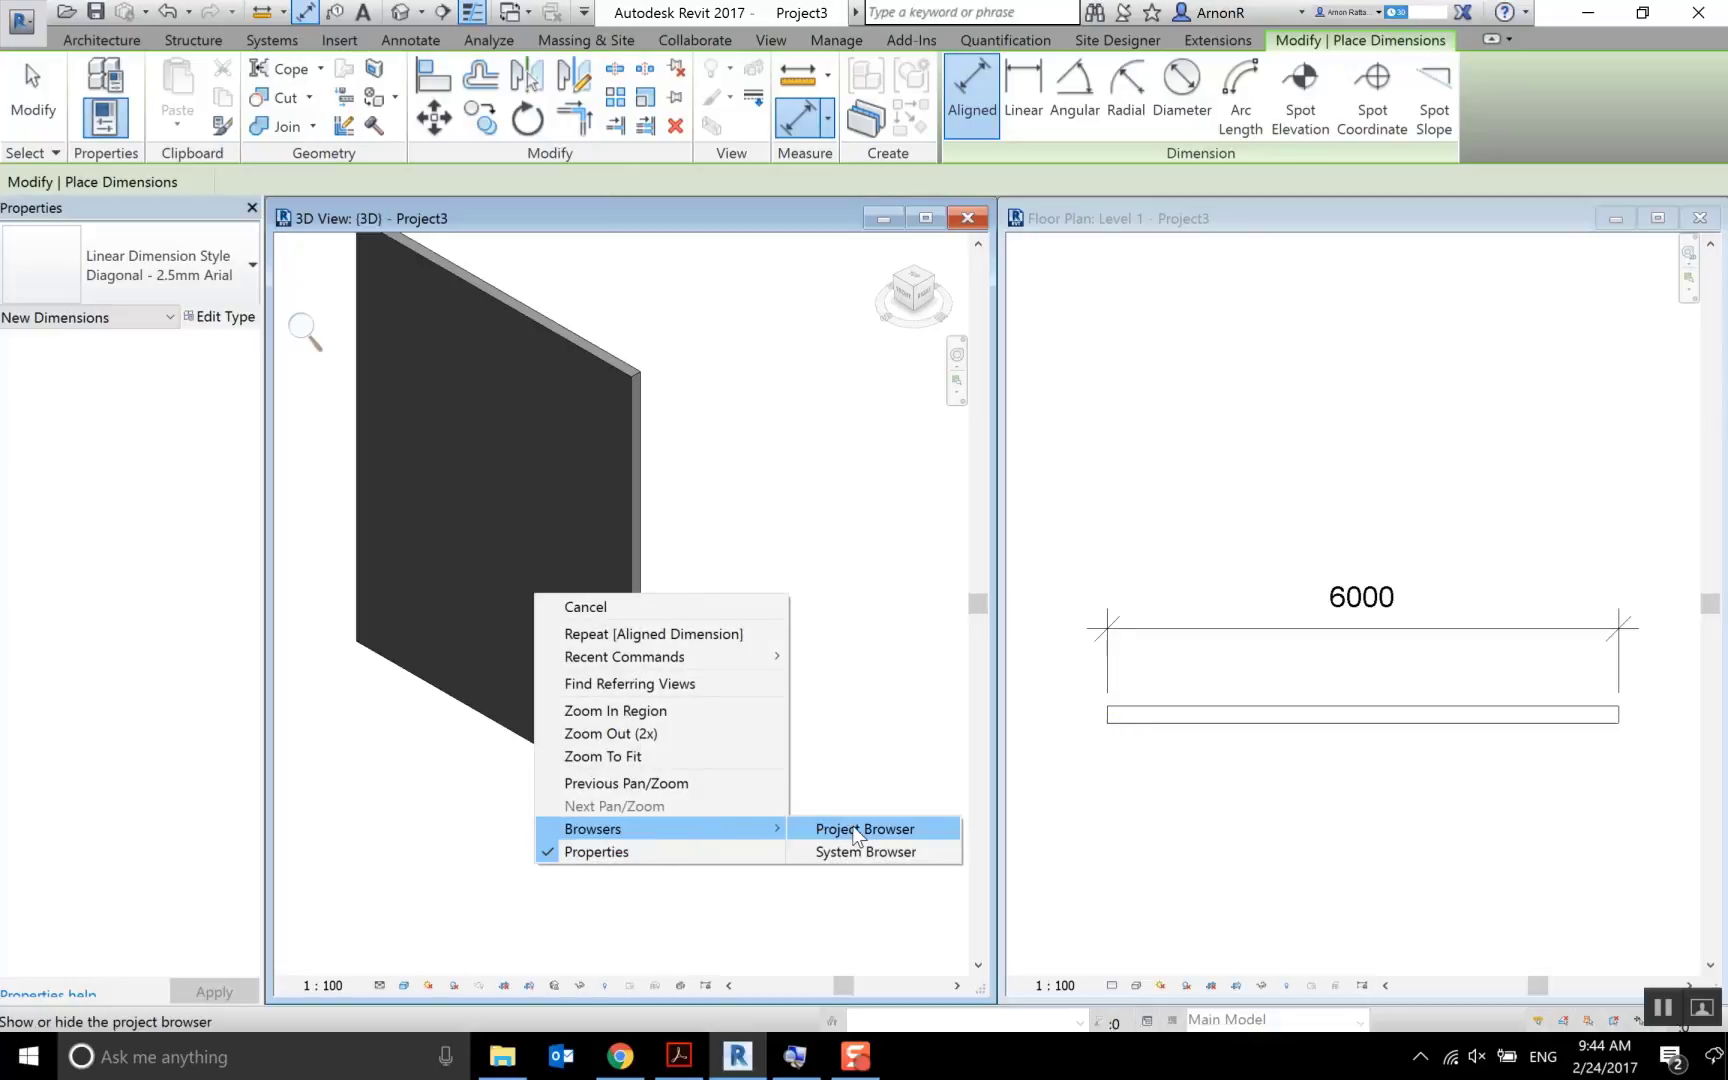
click(853, 825)
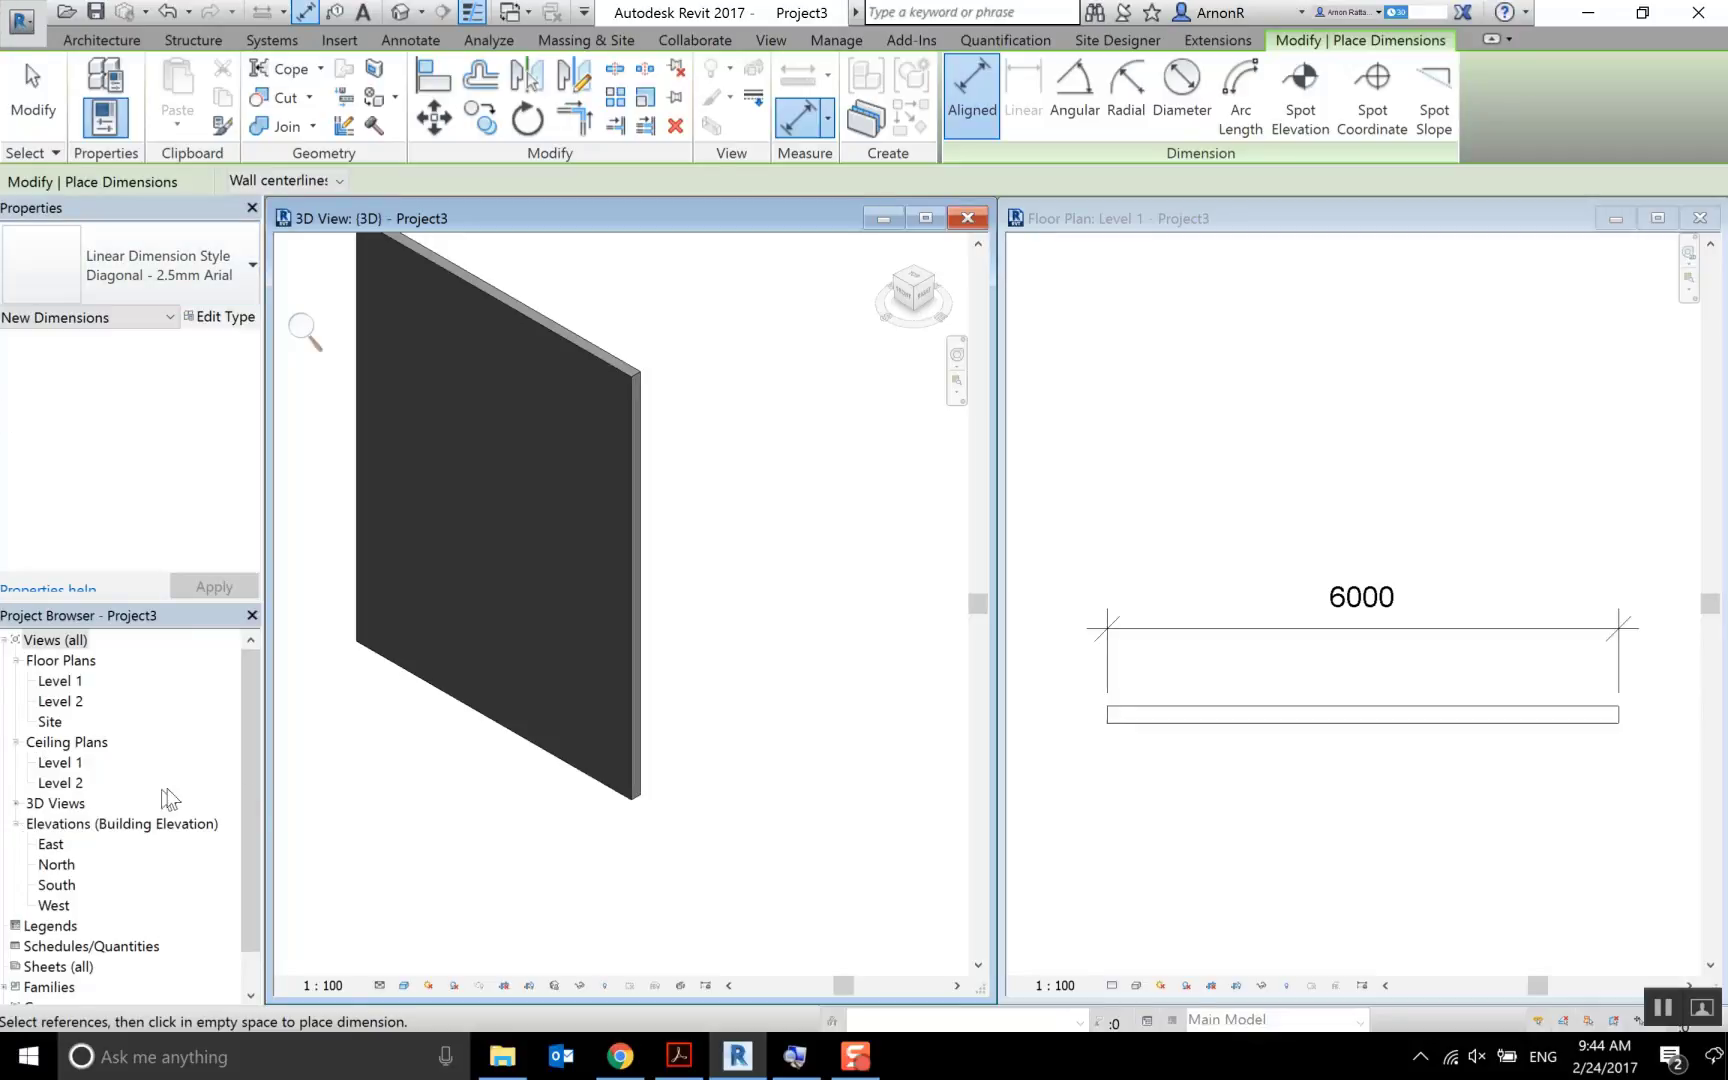
Open the North elevation maximized, centred on Level 1 (0) and Level 2 (4000)
double_click(76, 700)
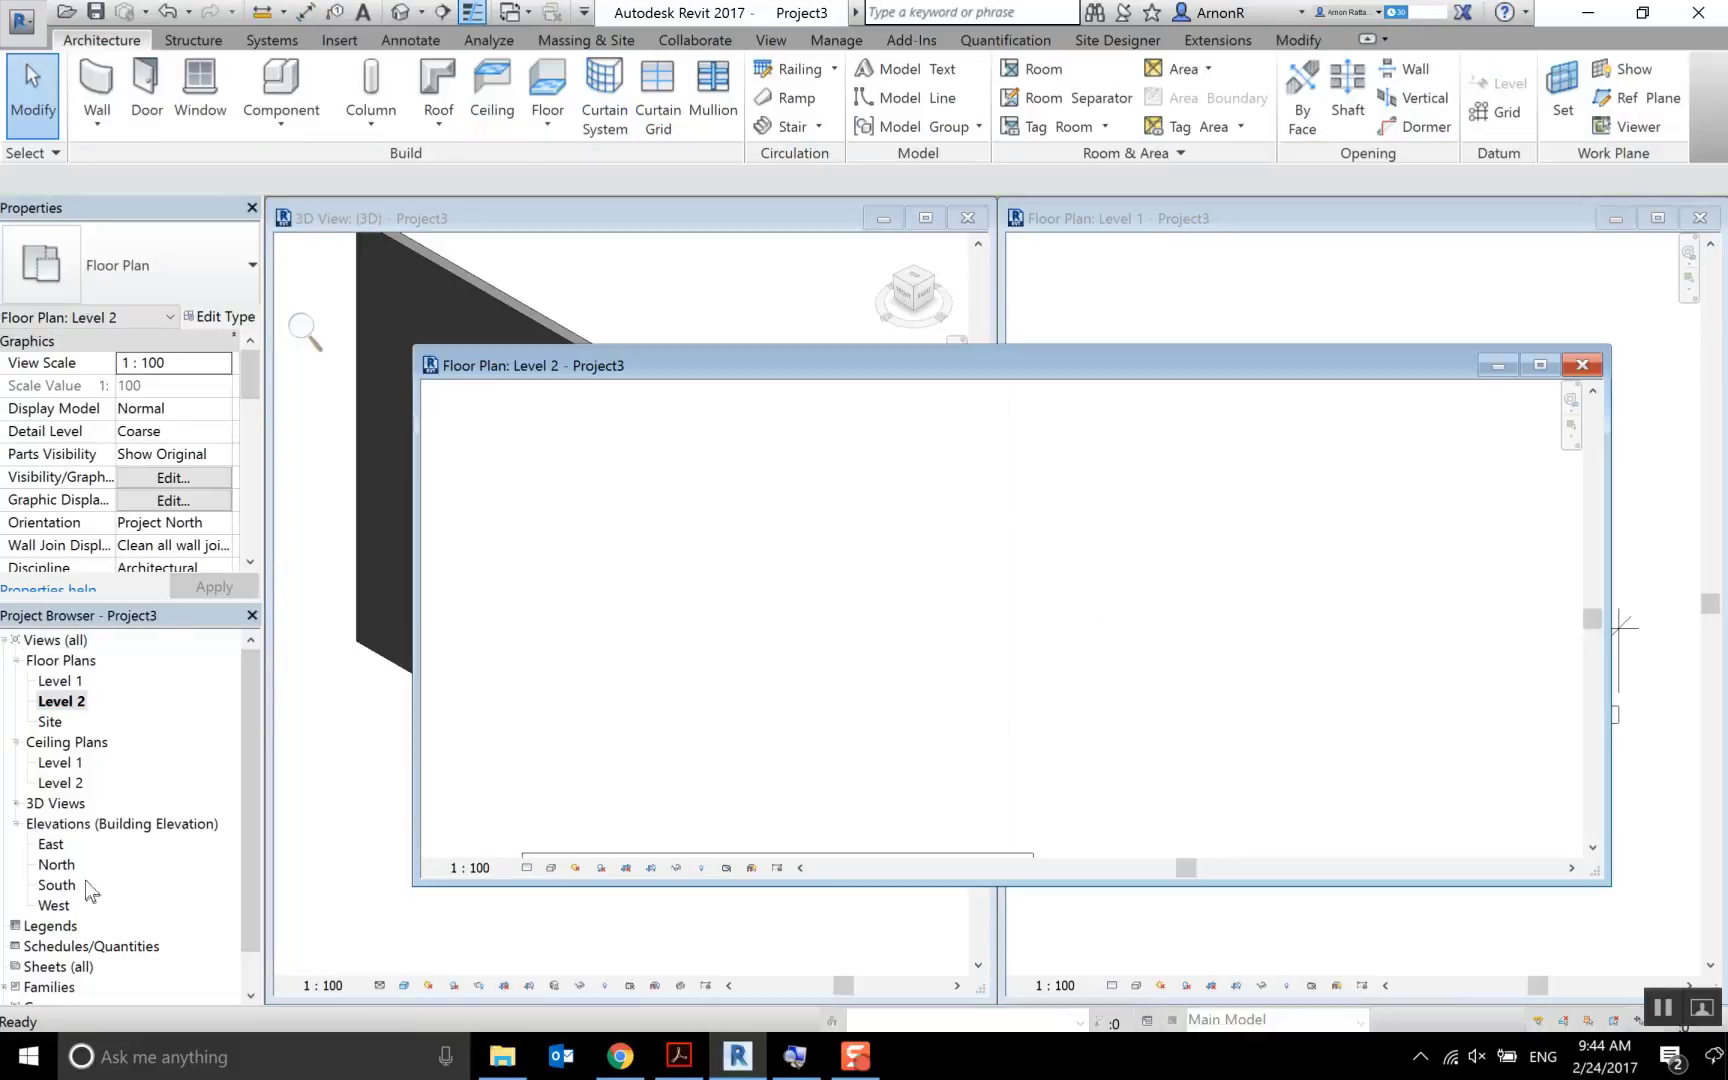
double_click(57, 864)
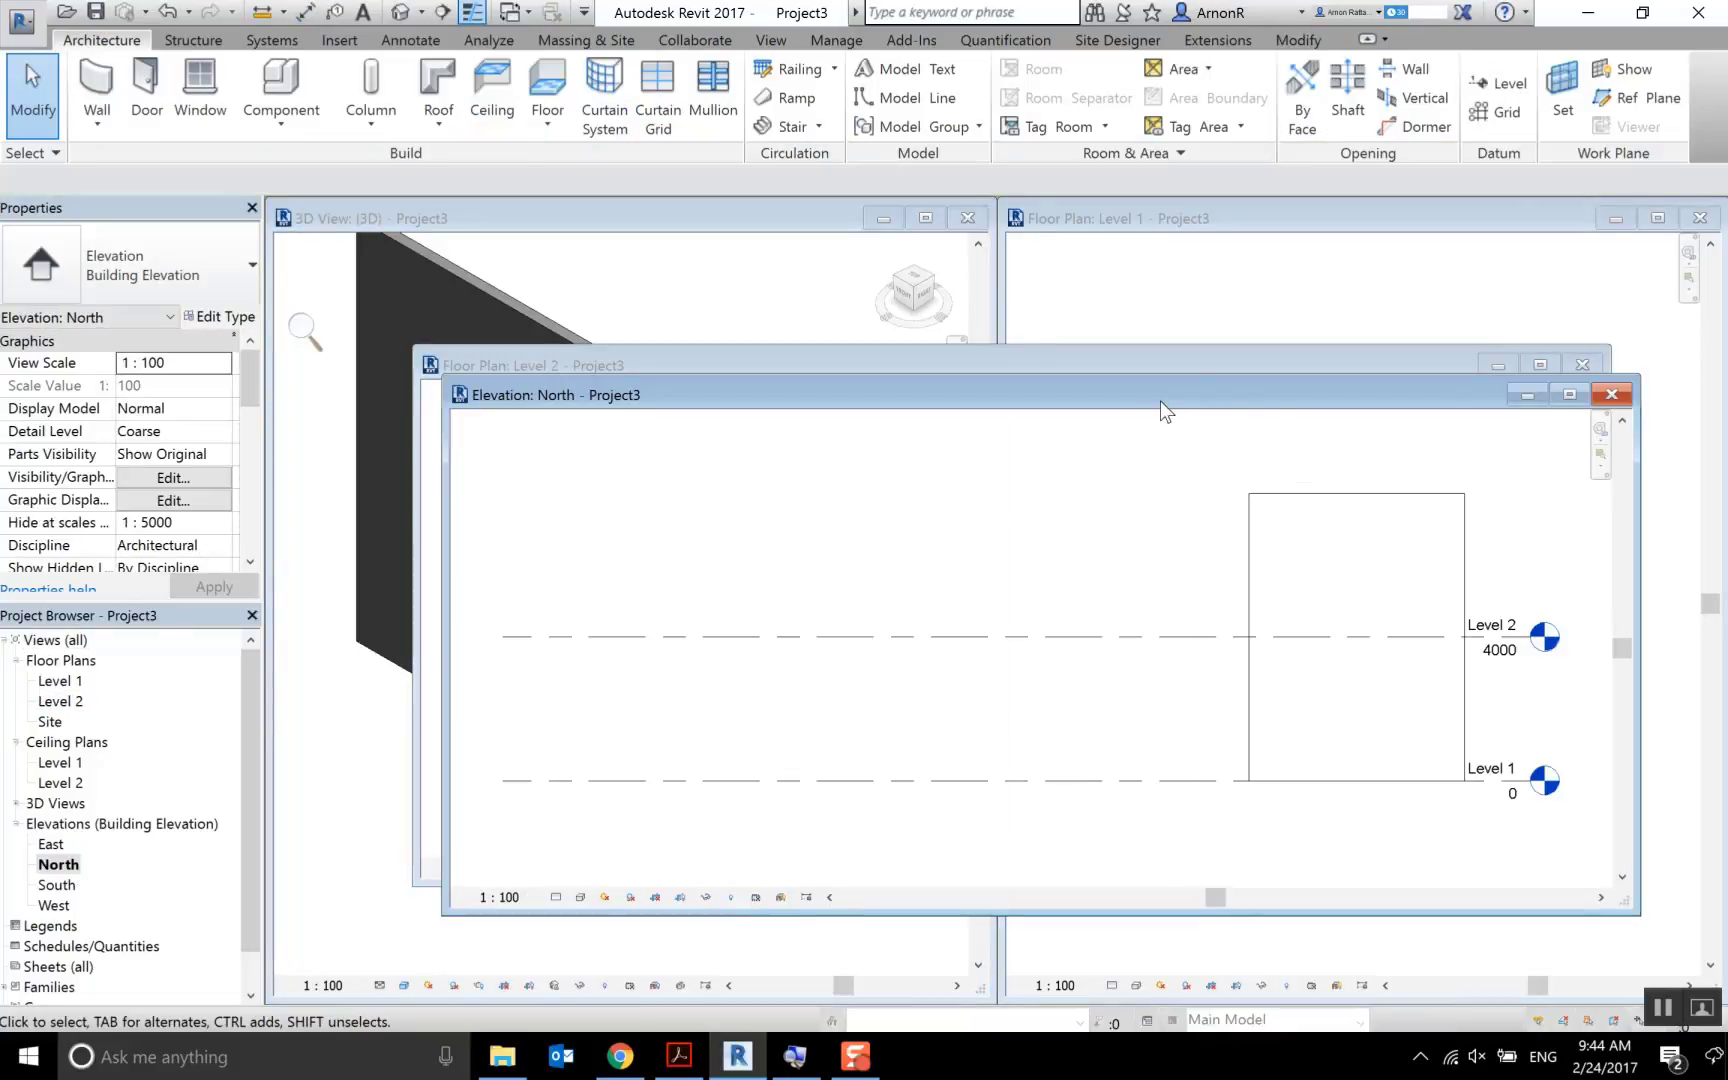
double_click(1160, 401)
middle_drag(1519, 518, 1292, 528)
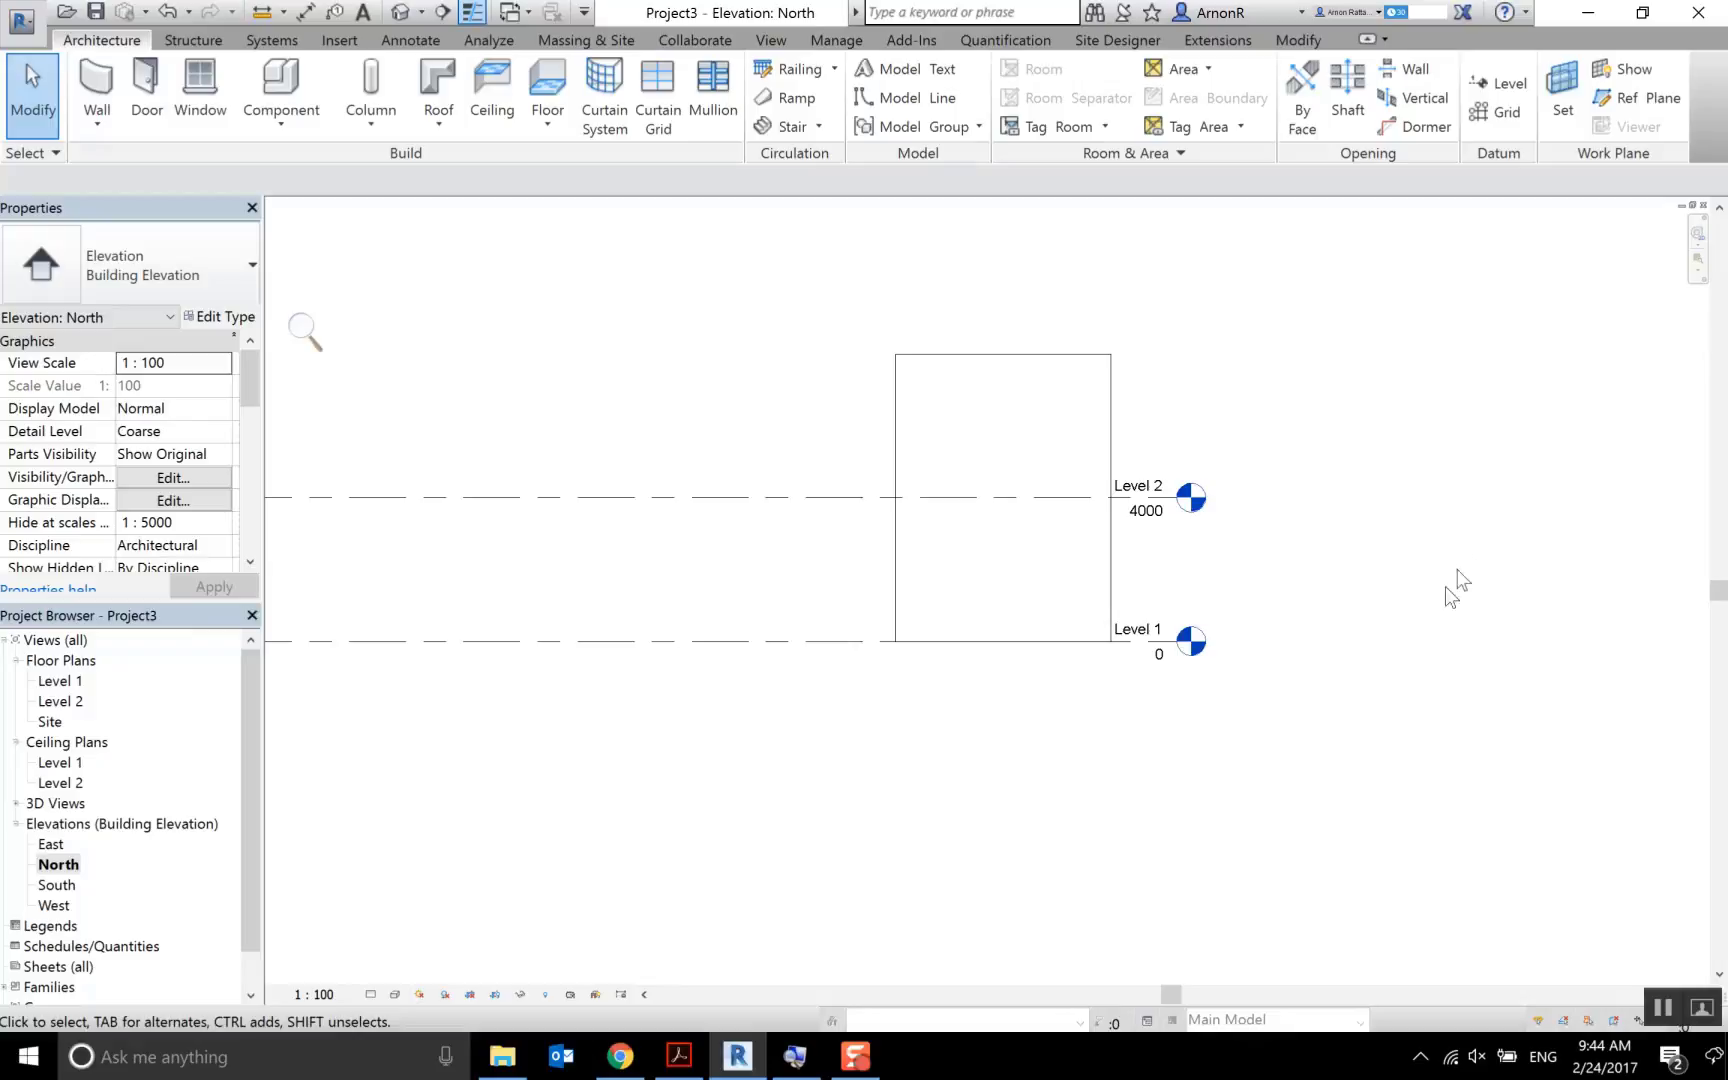
Delete the wall from the Level 2 plan, then switch to the empty Level 1 plan
click(1703, 208)
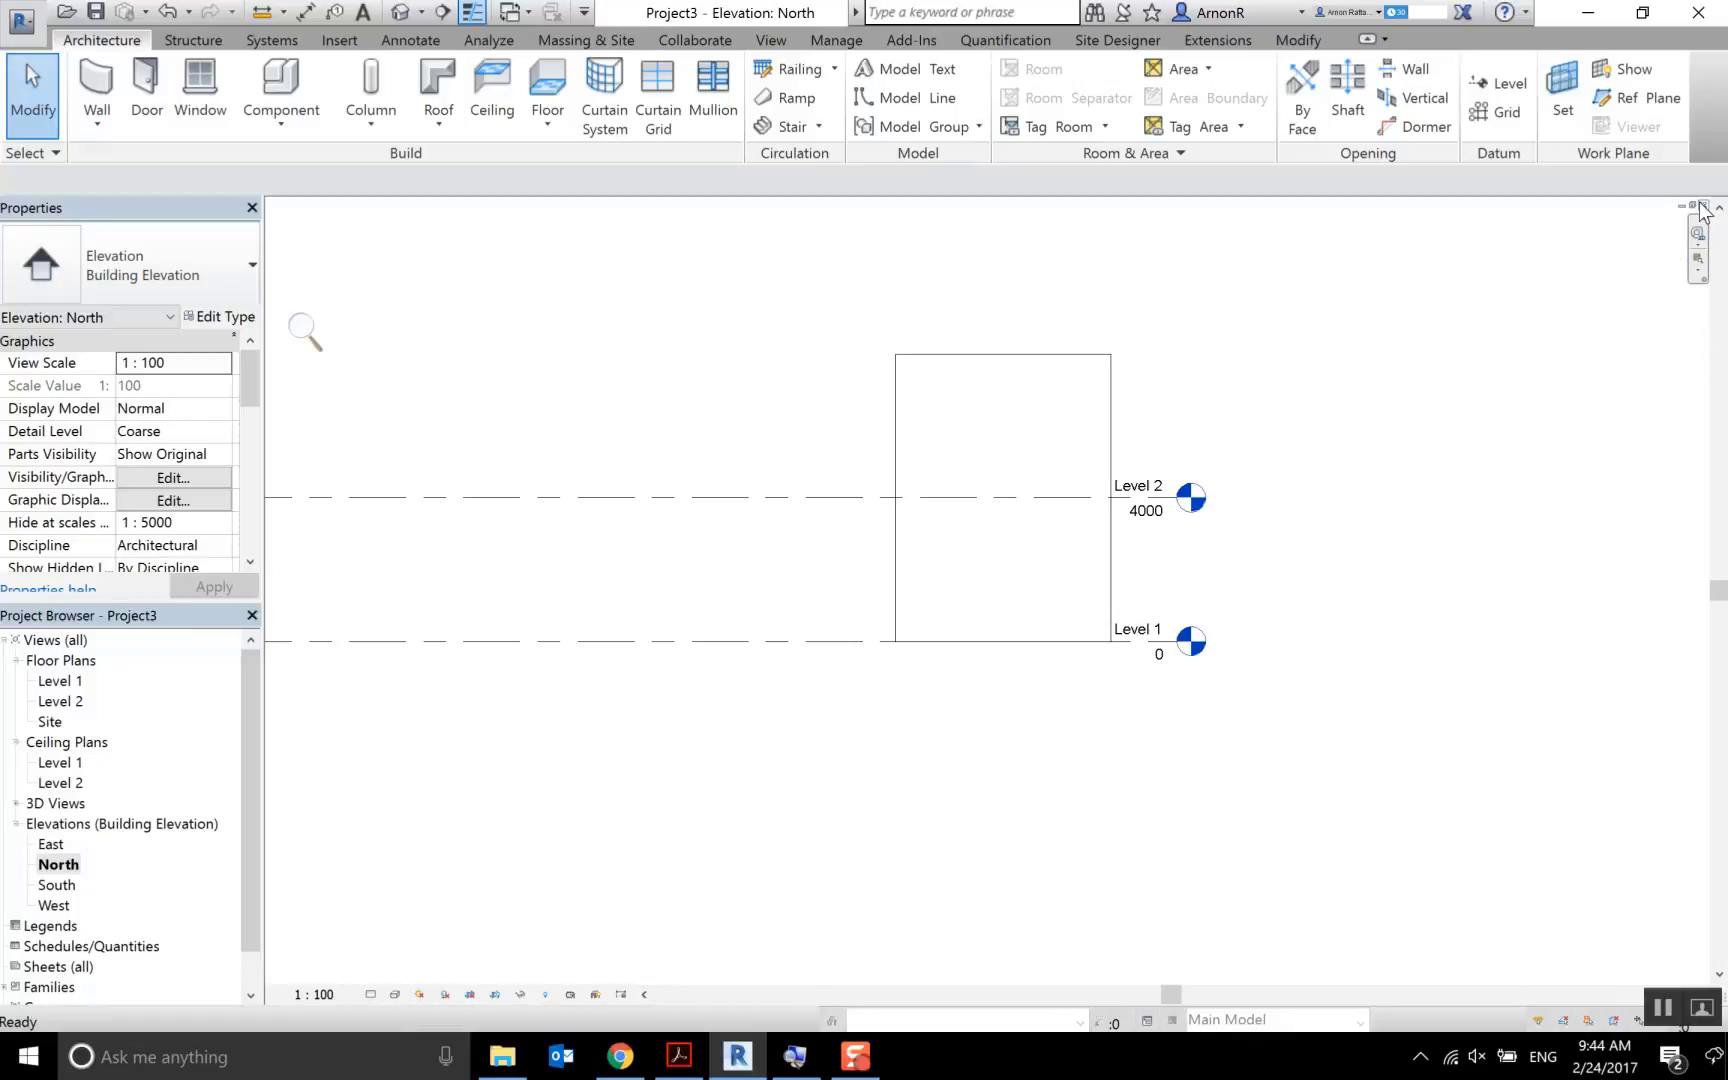
click(829, 683)
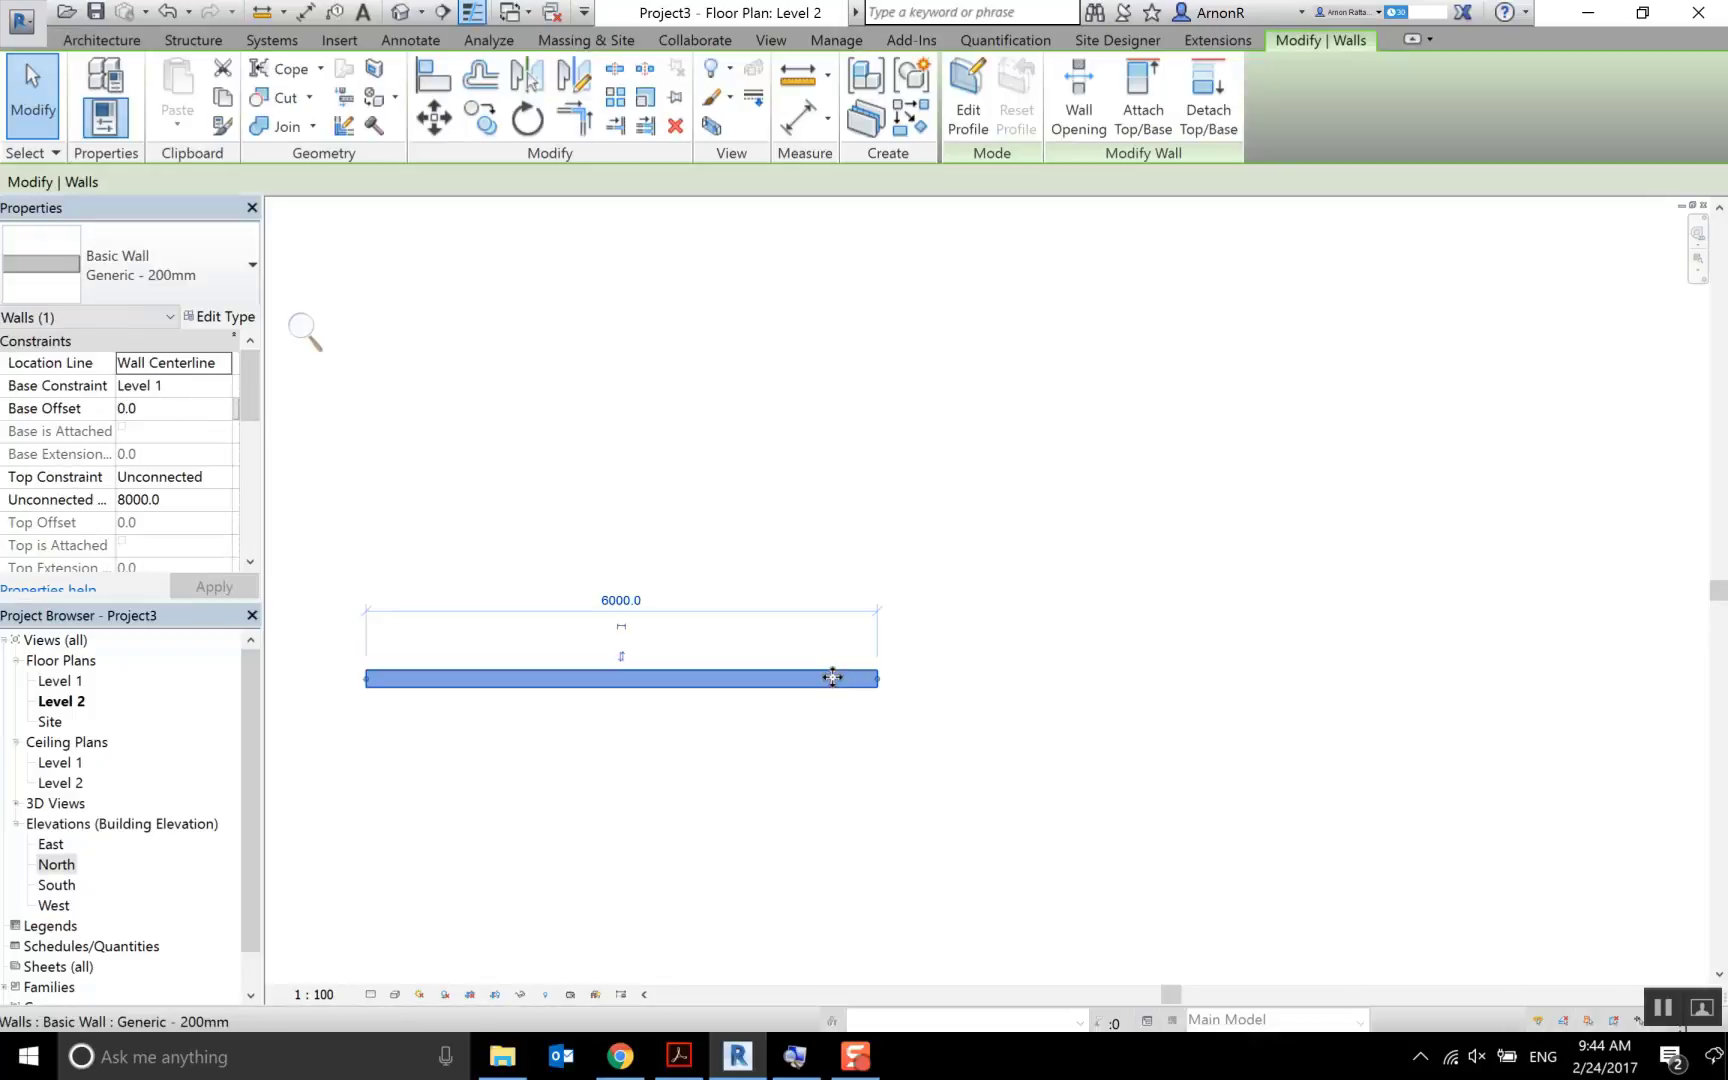
key(Delete)
double_click(60, 681)
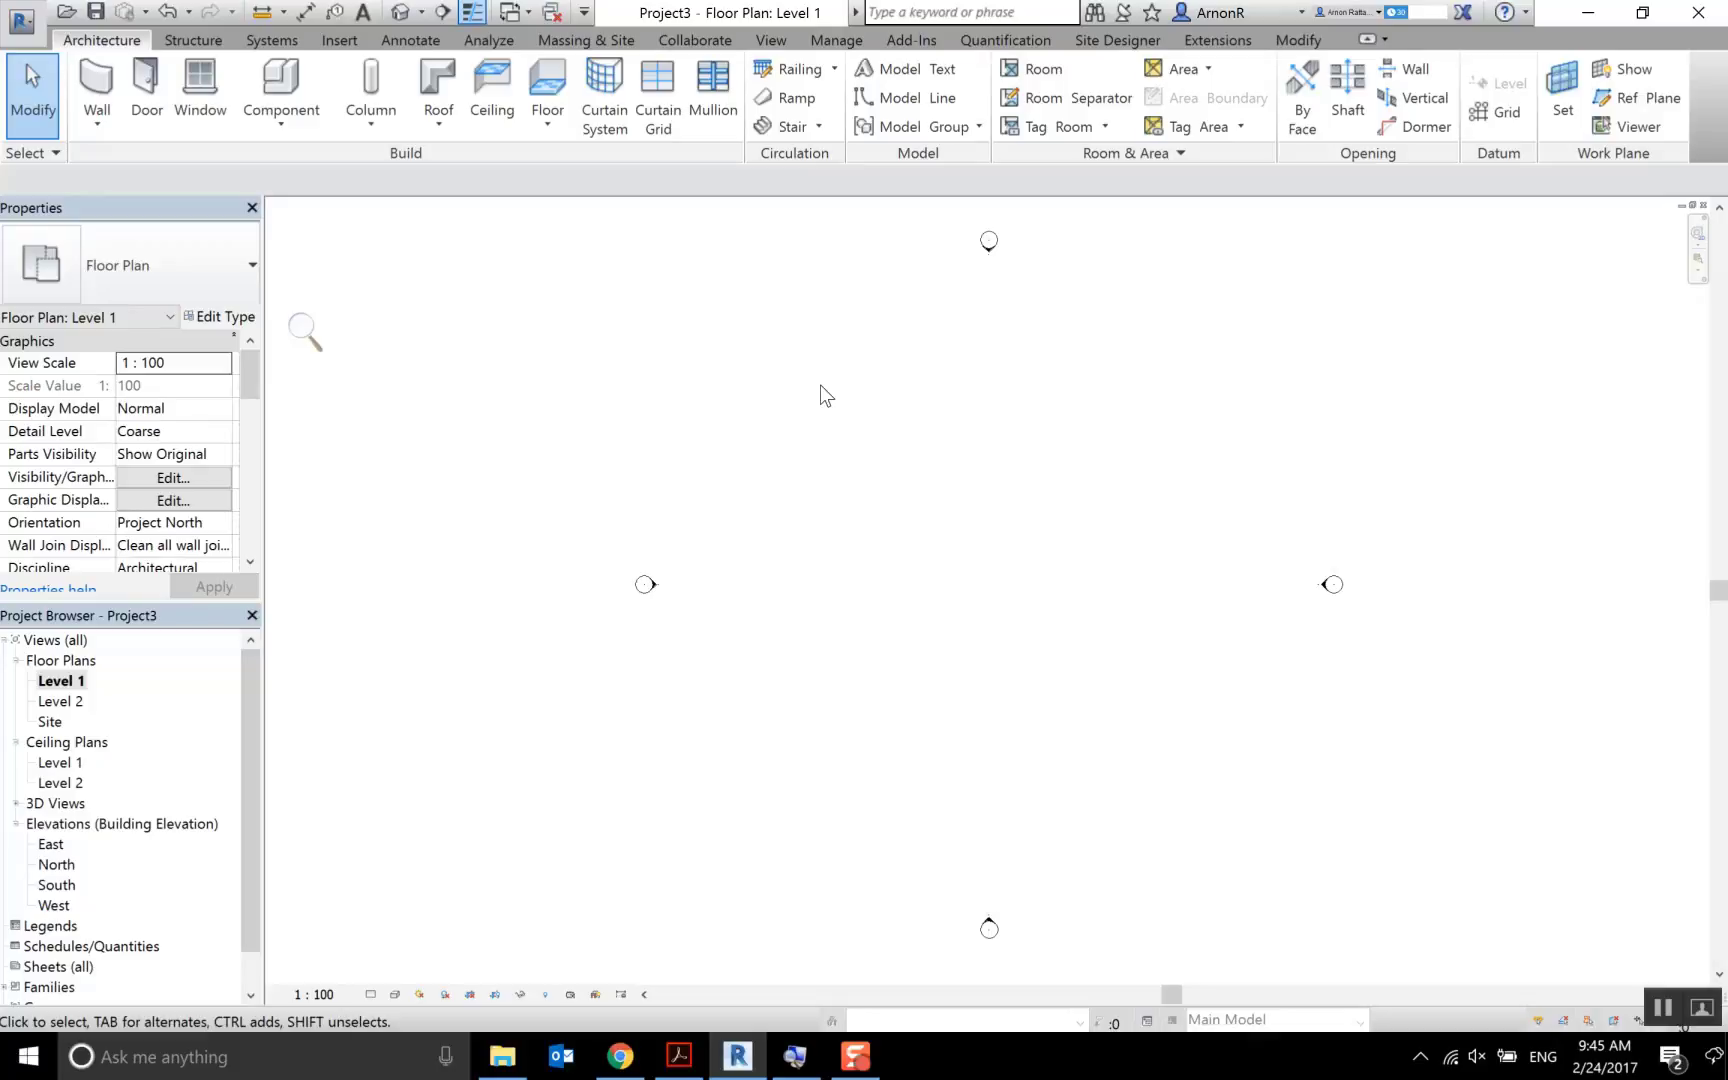
In Chrome, view the Revit Help User Interface article and its Parts of the user interface diagram
click(620, 1056)
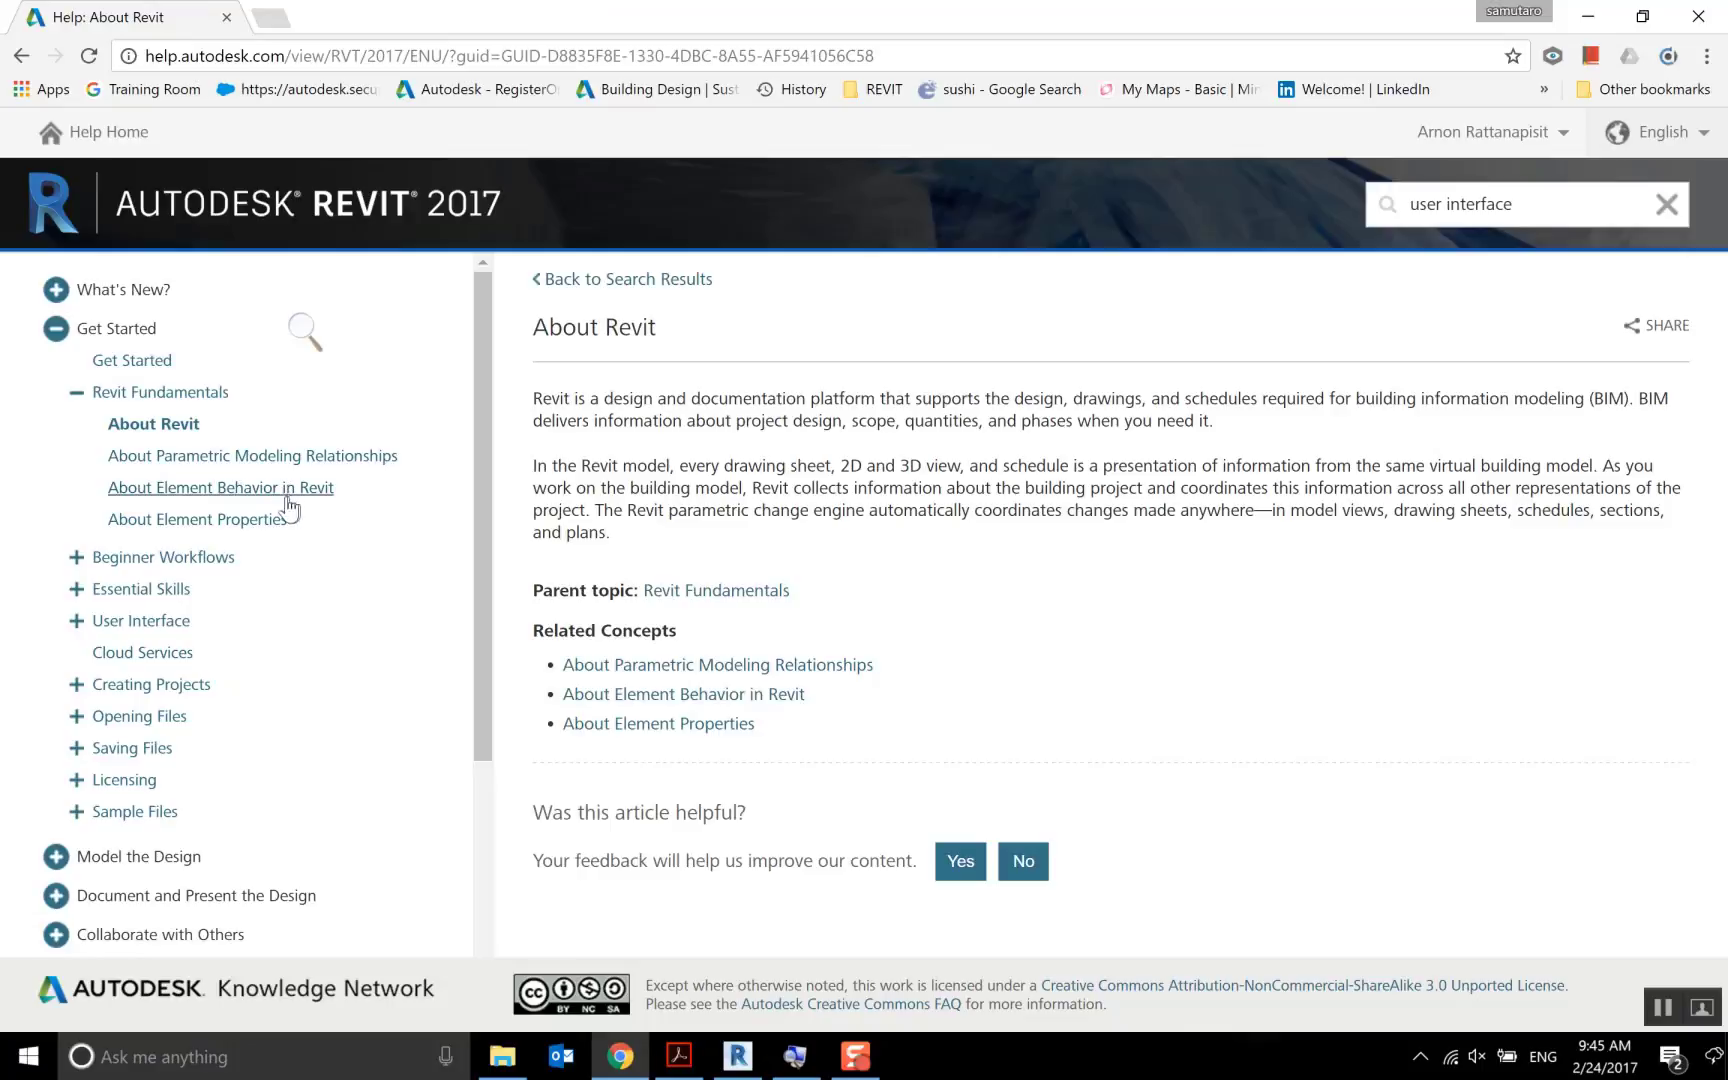
click(140, 620)
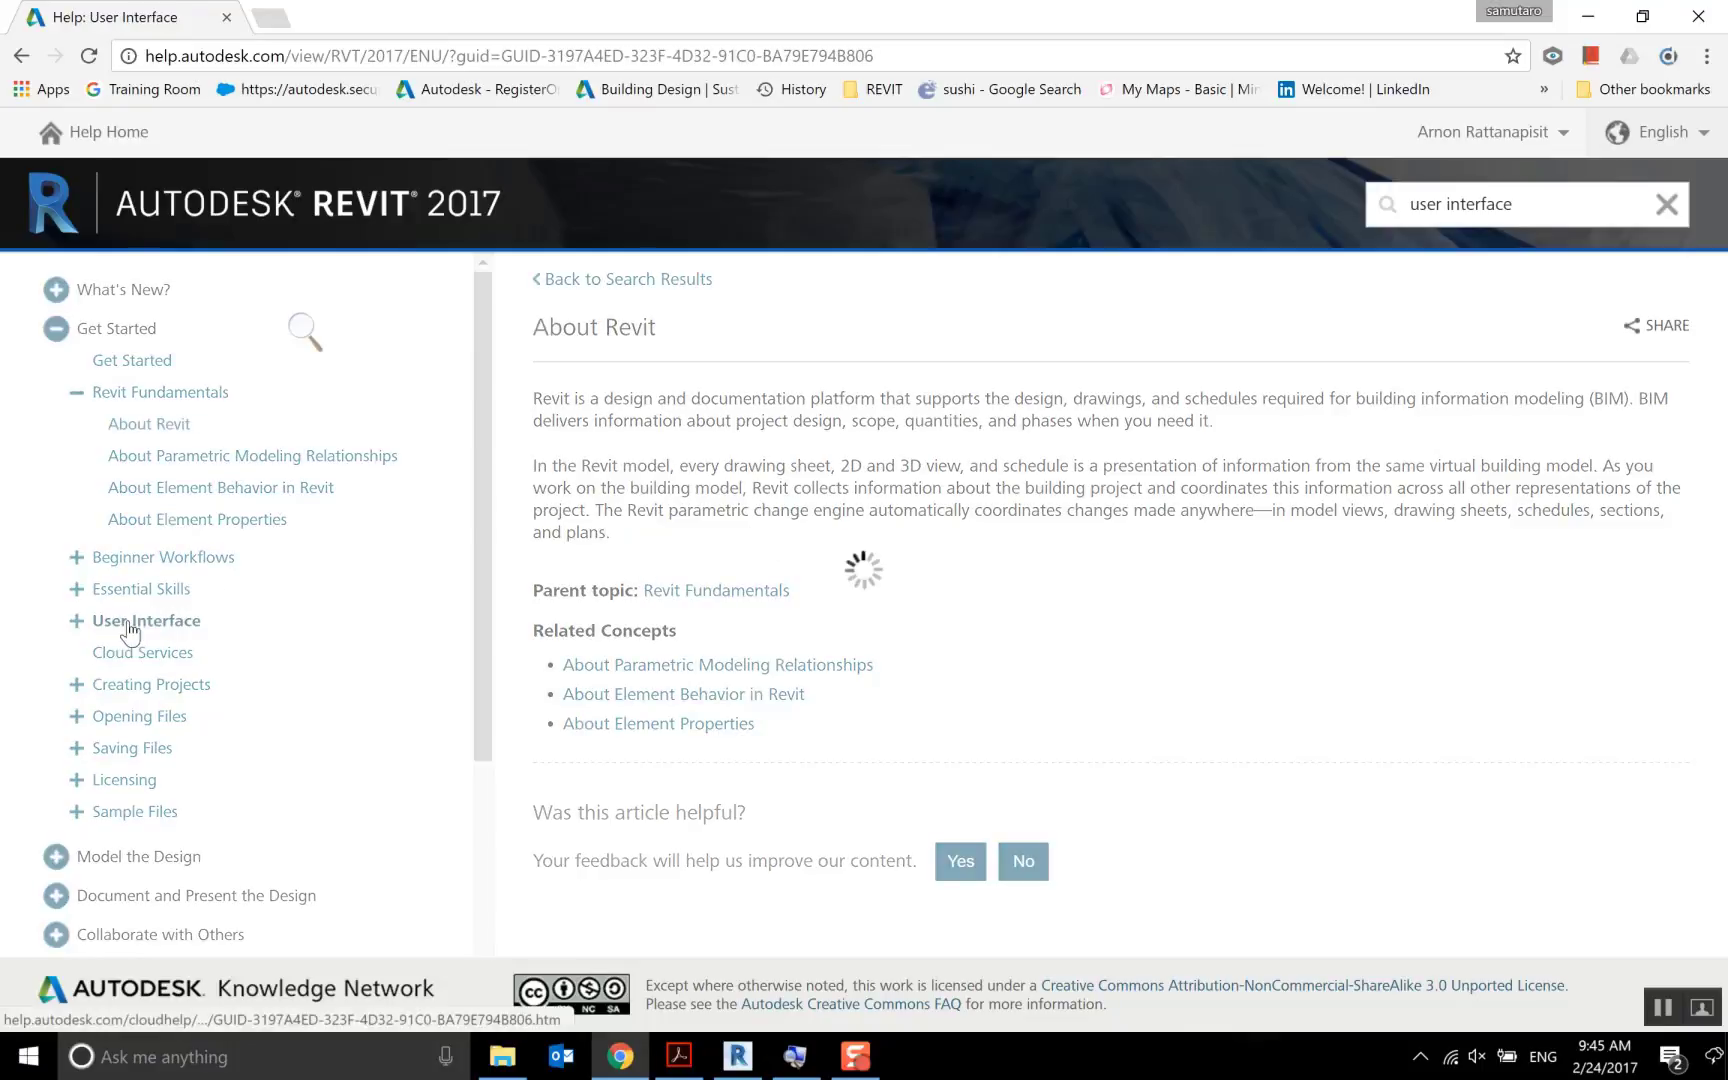
scroll(1148, 590, down, 5)
scroll(1000, 590, down, 5)
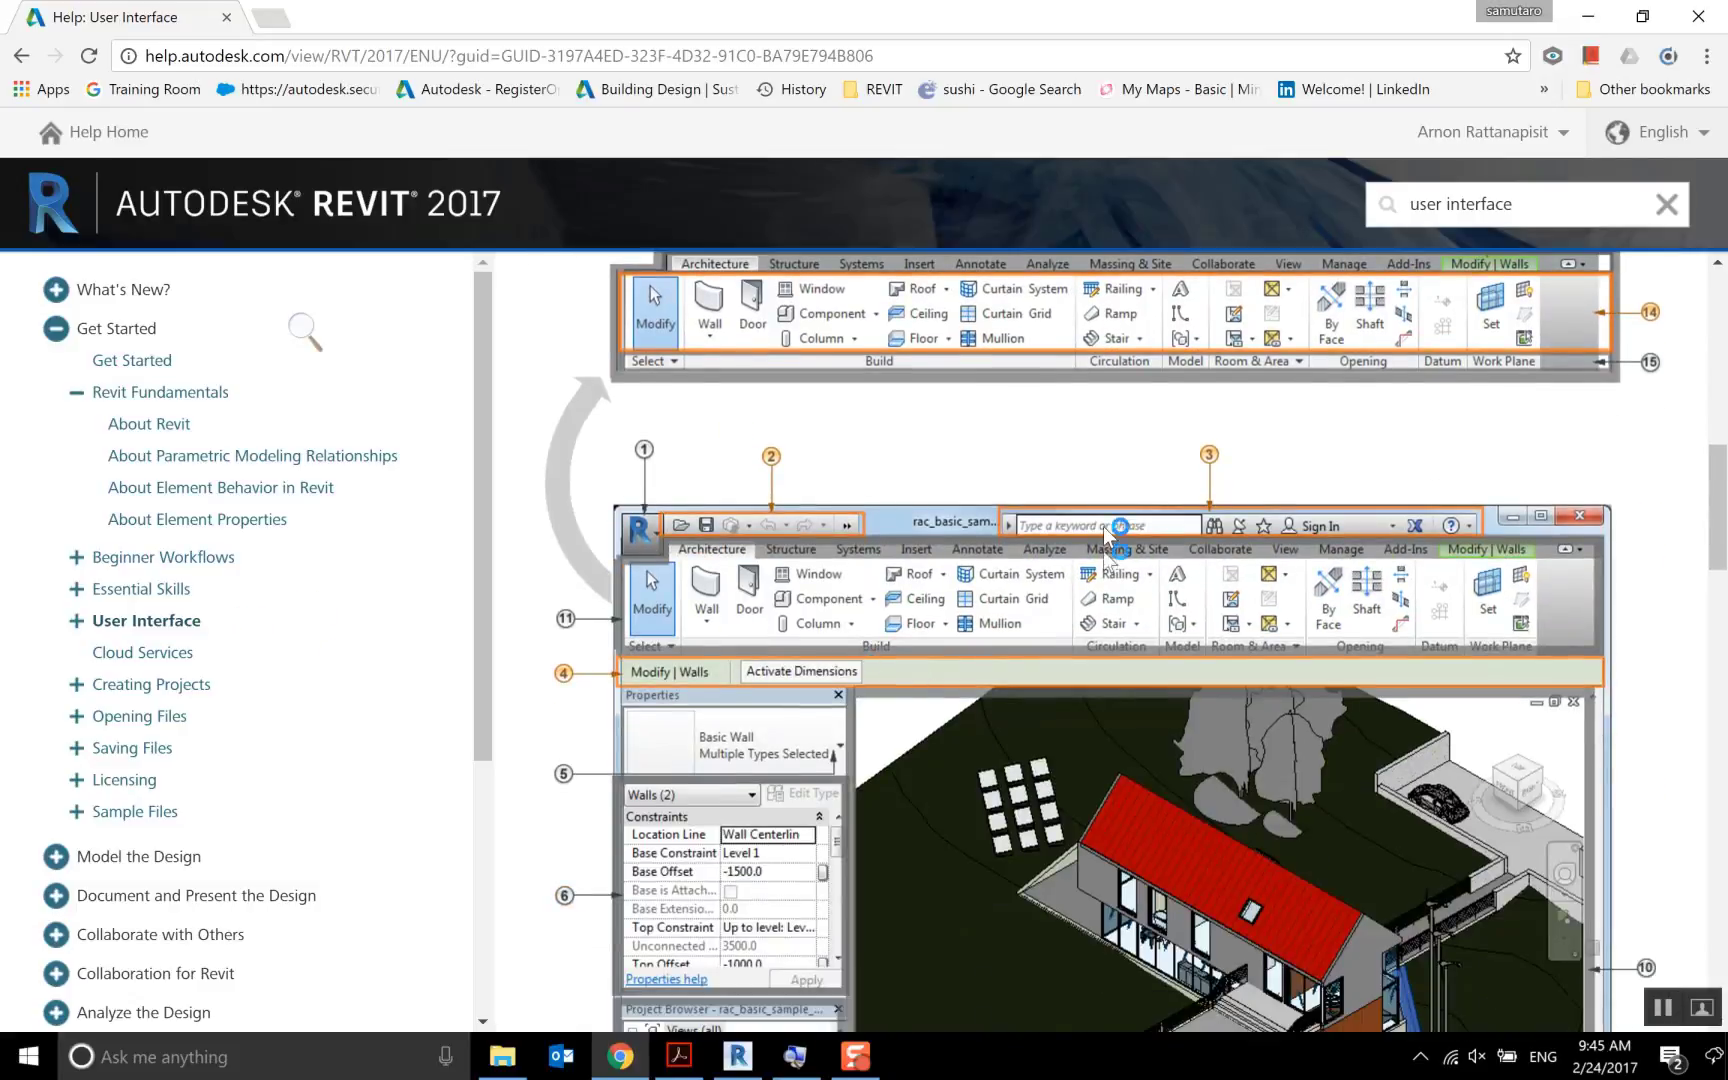
scroll(1652, 707, up, 1)
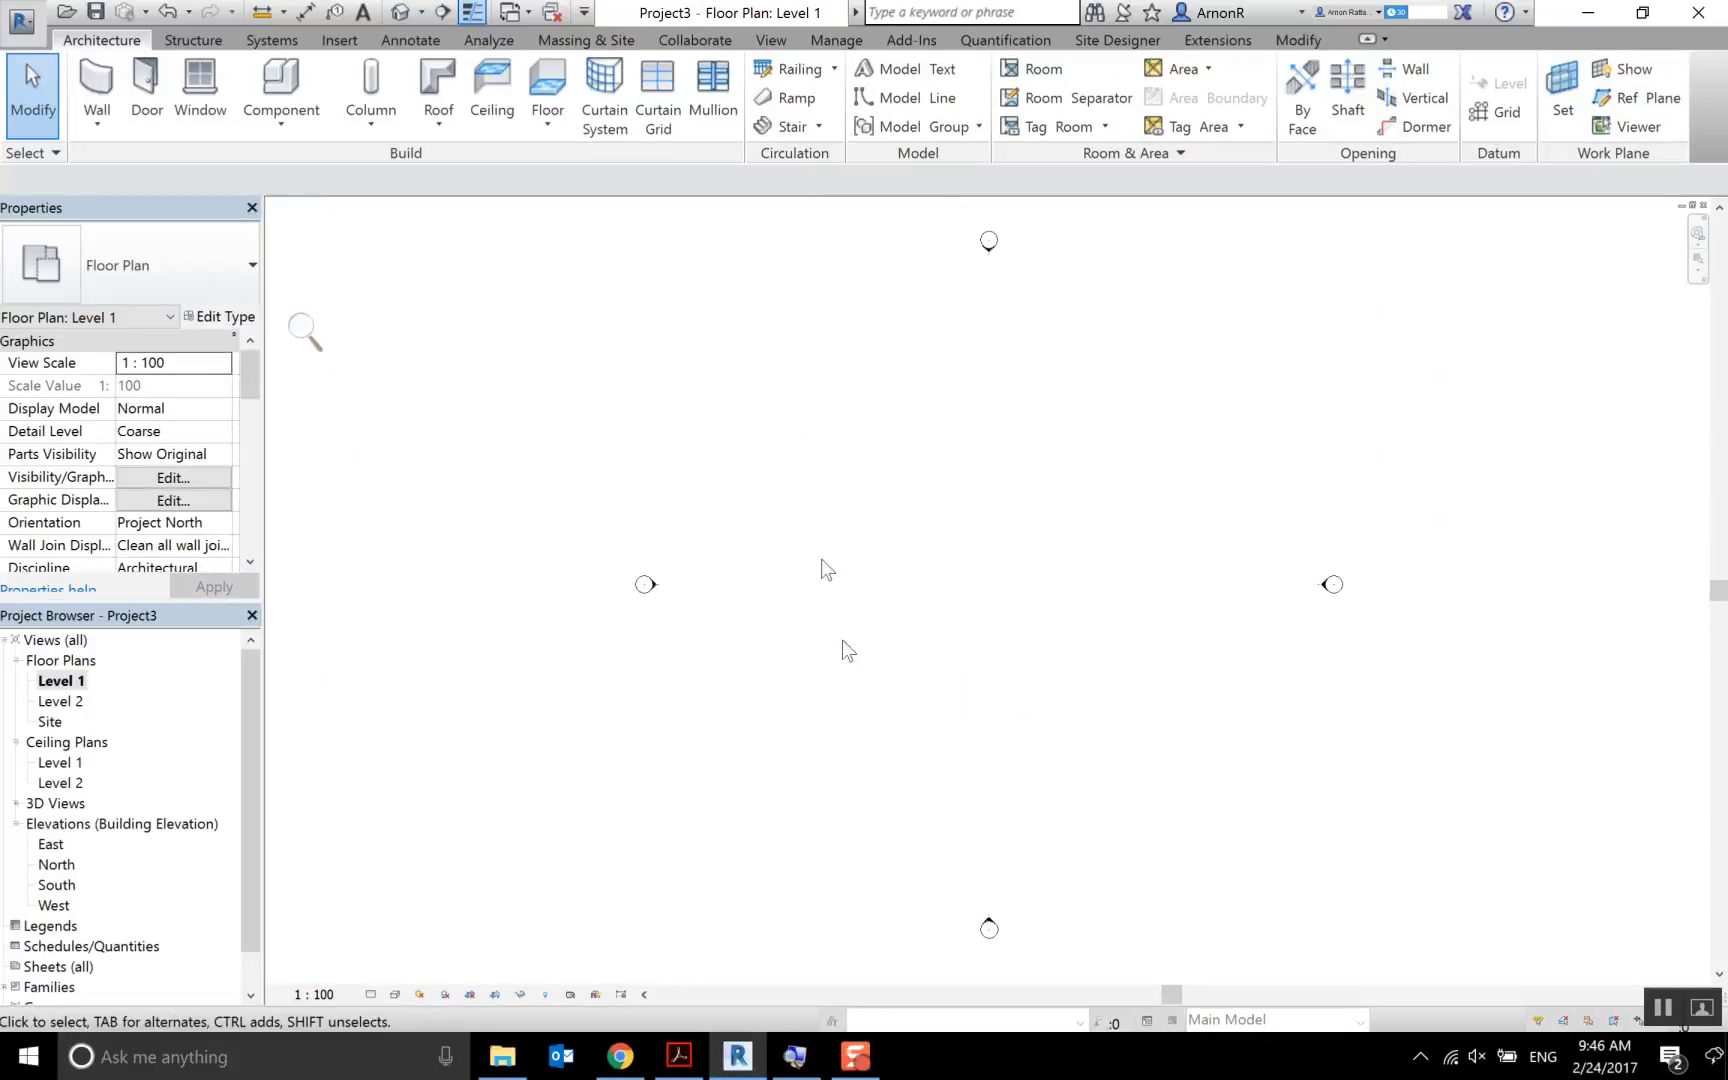
click(199, 45)
click(281, 45)
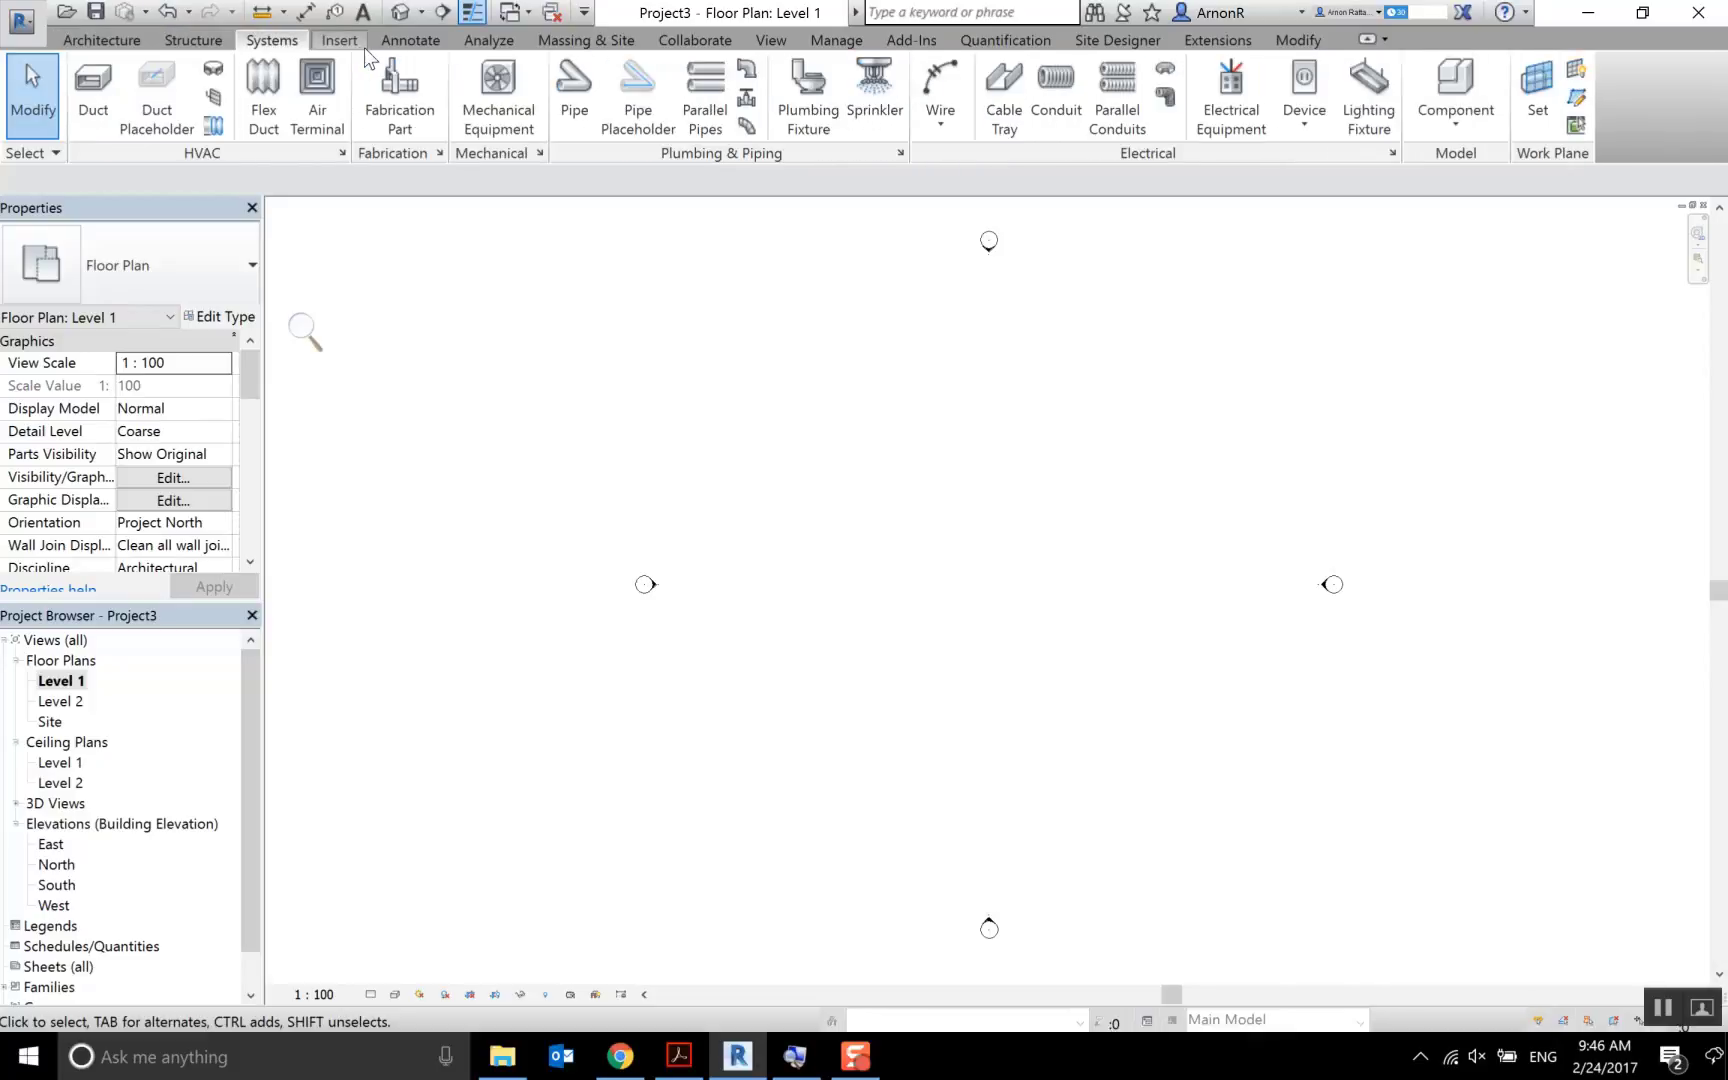
click(345, 45)
click(410, 42)
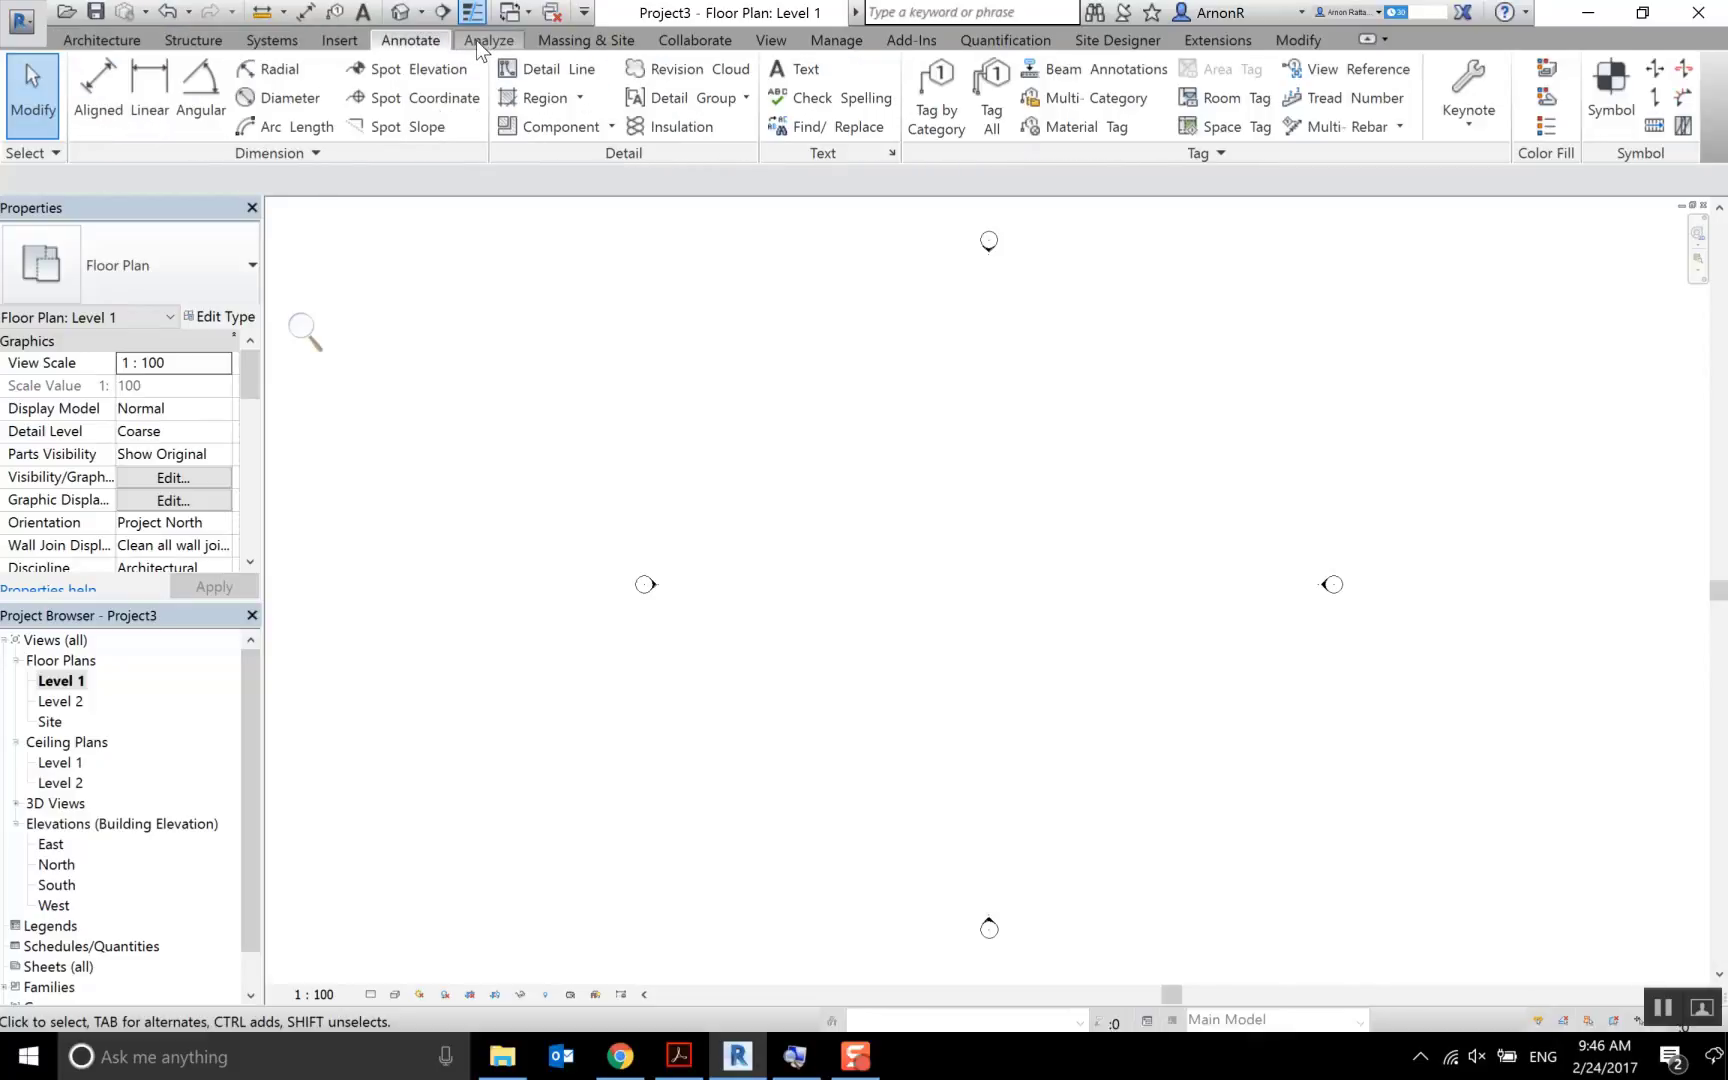
click(489, 42)
click(584, 42)
click(95, 42)
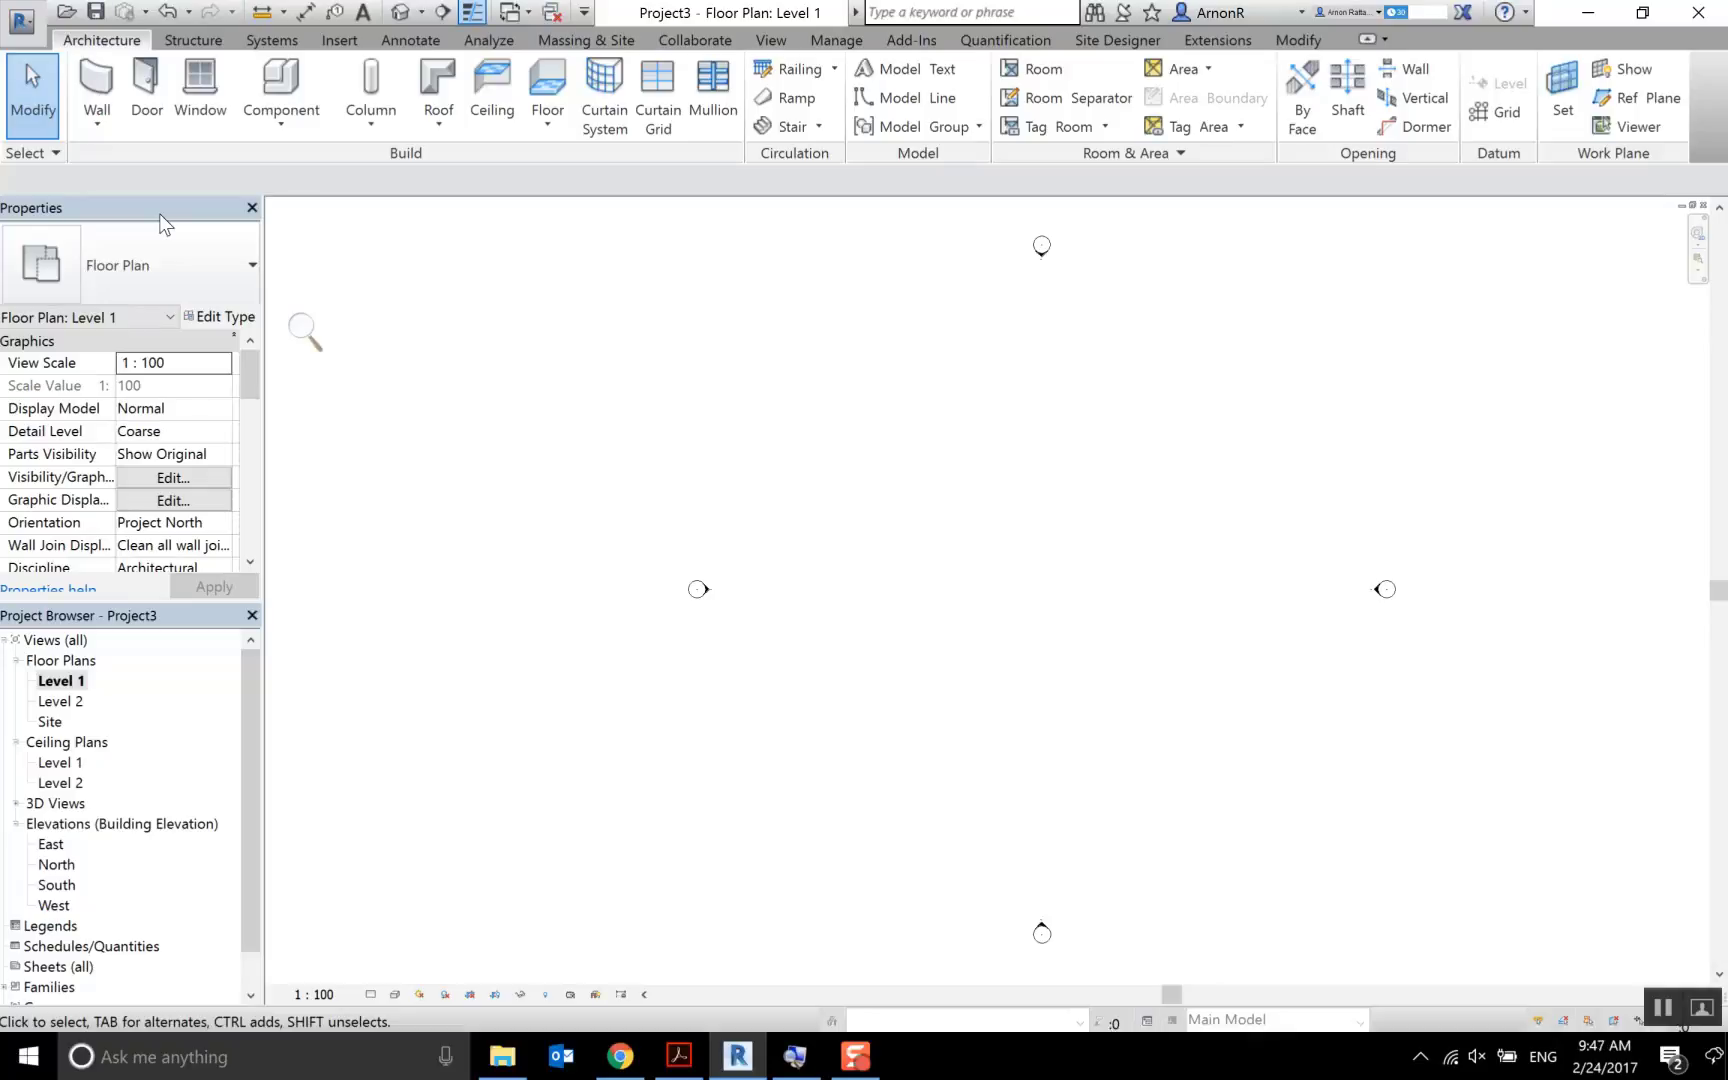
right_click(591, 341)
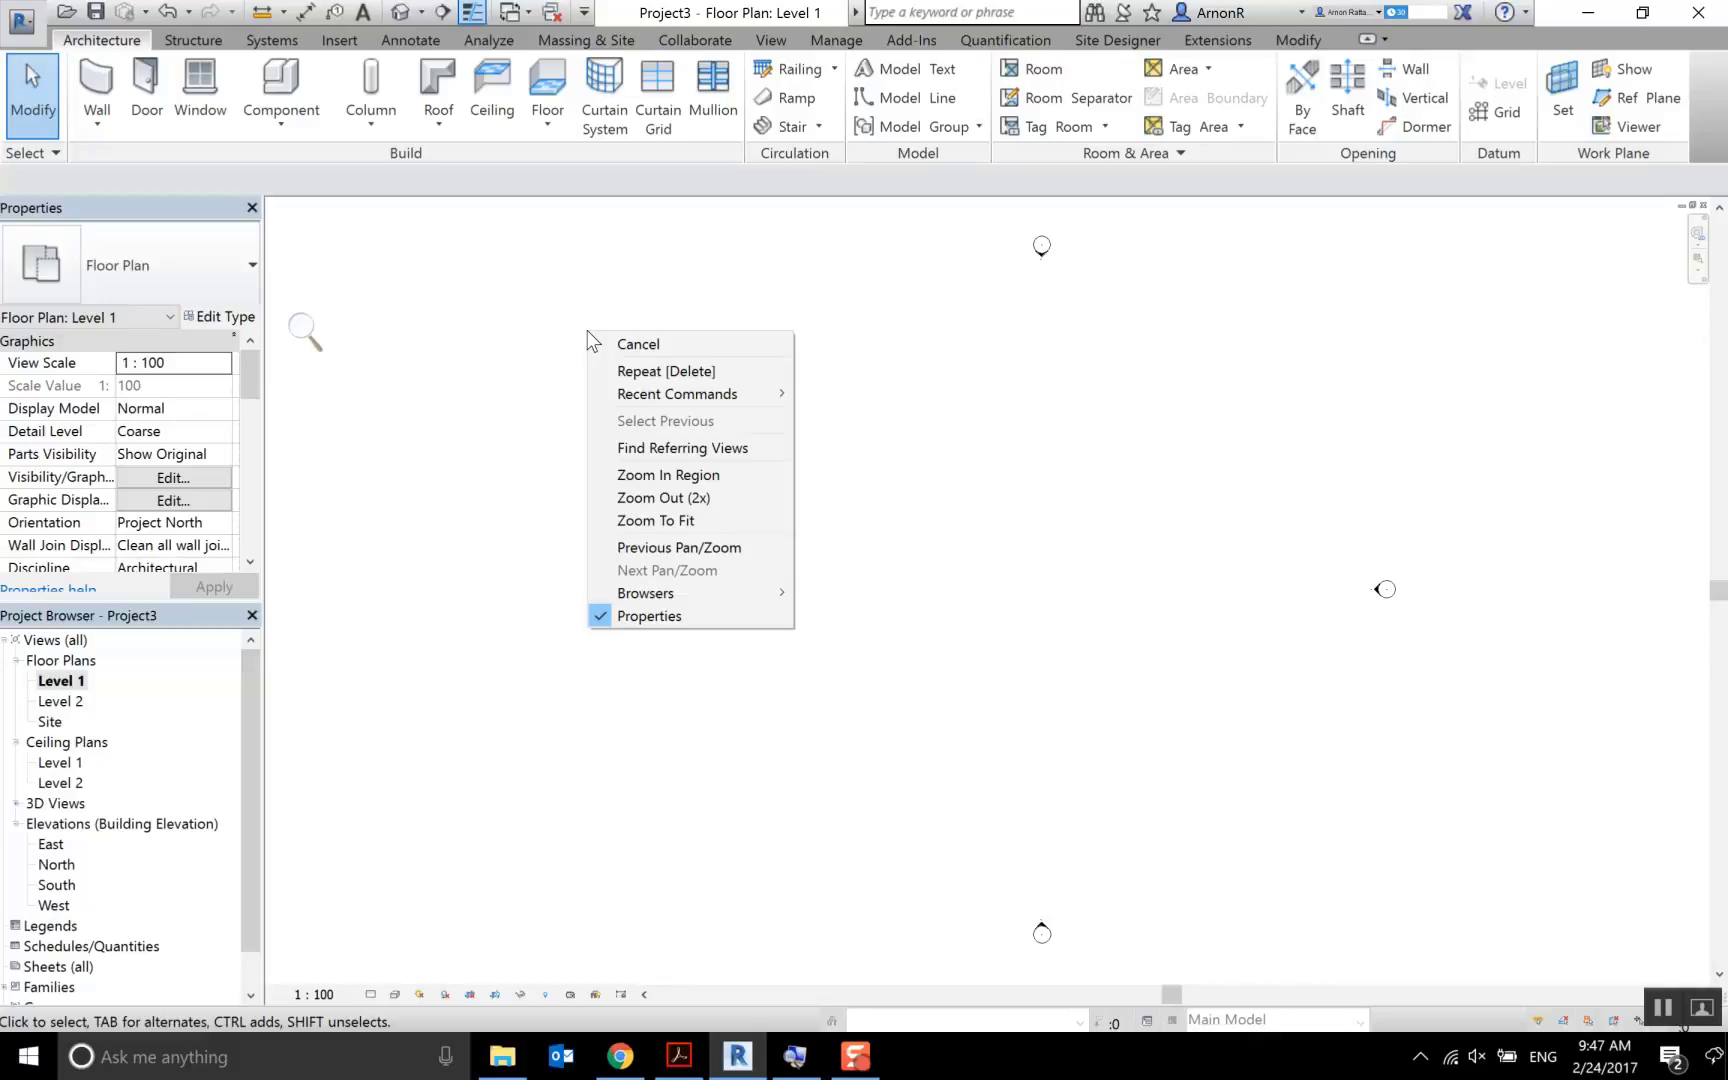
click(633, 616)
right_click(605, 480)
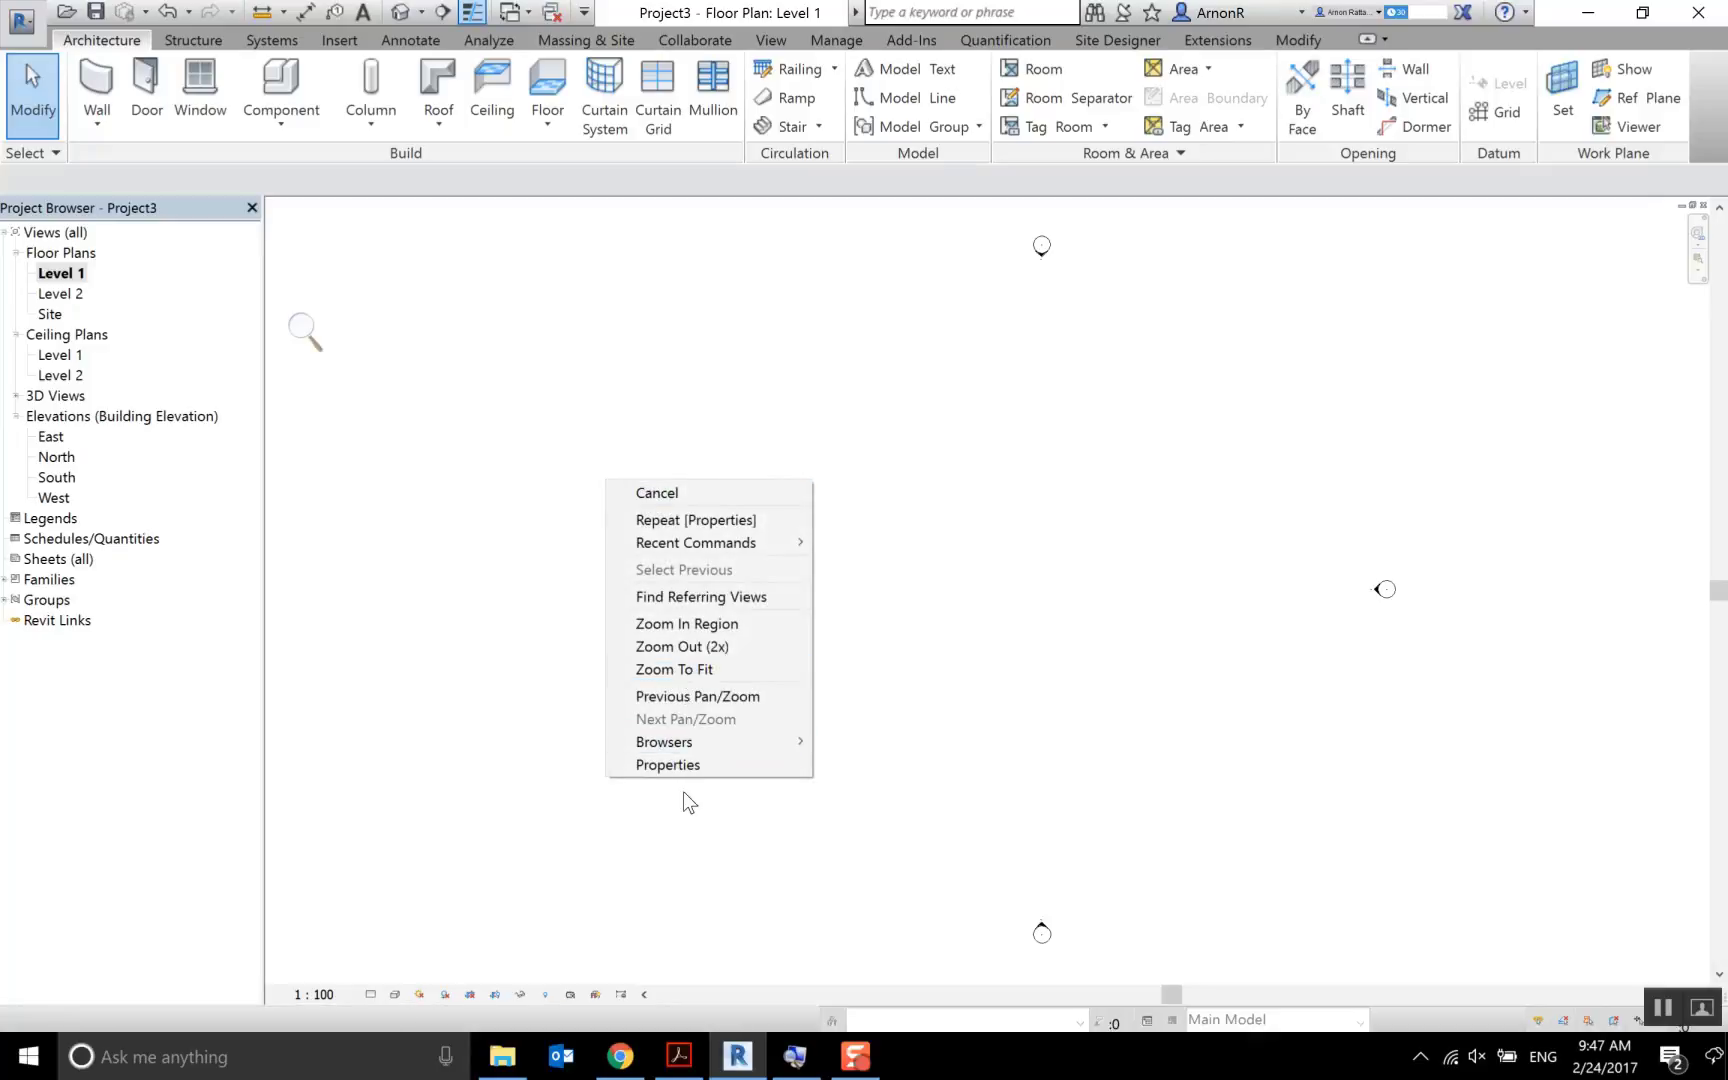
click(667, 770)
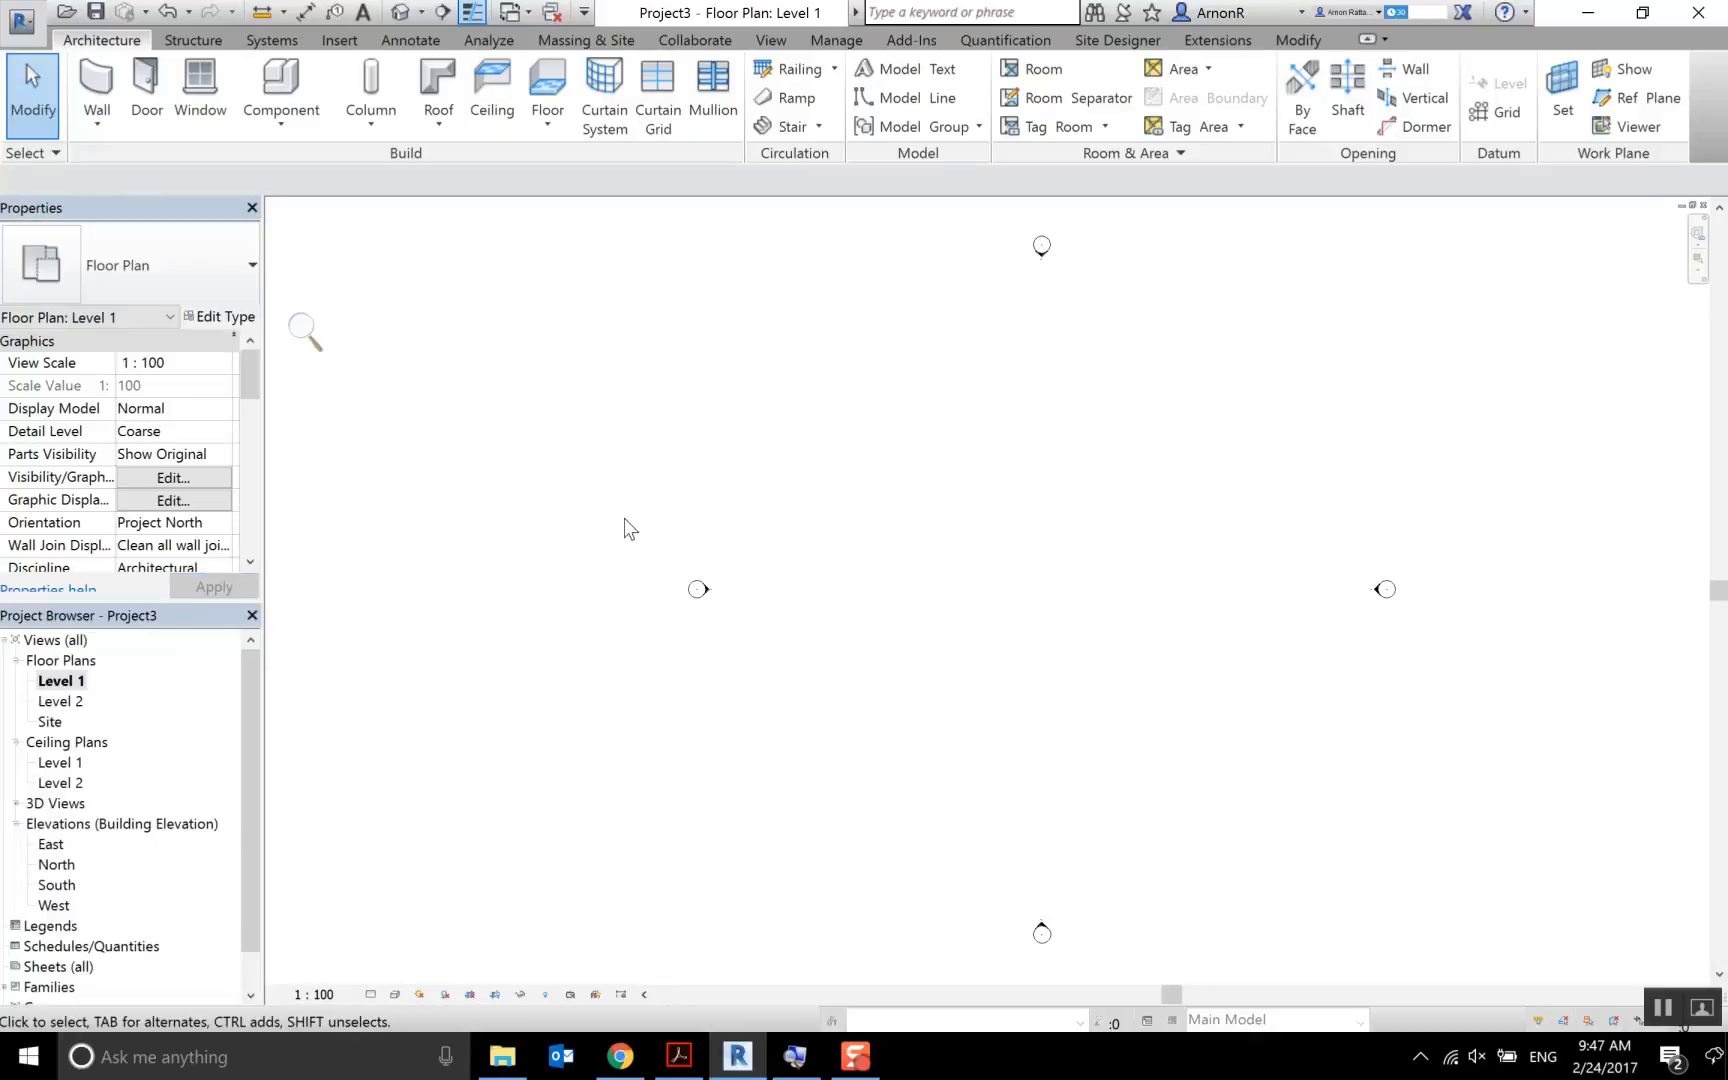
right_click(626, 518)
click(676, 803)
right_click(548, 530)
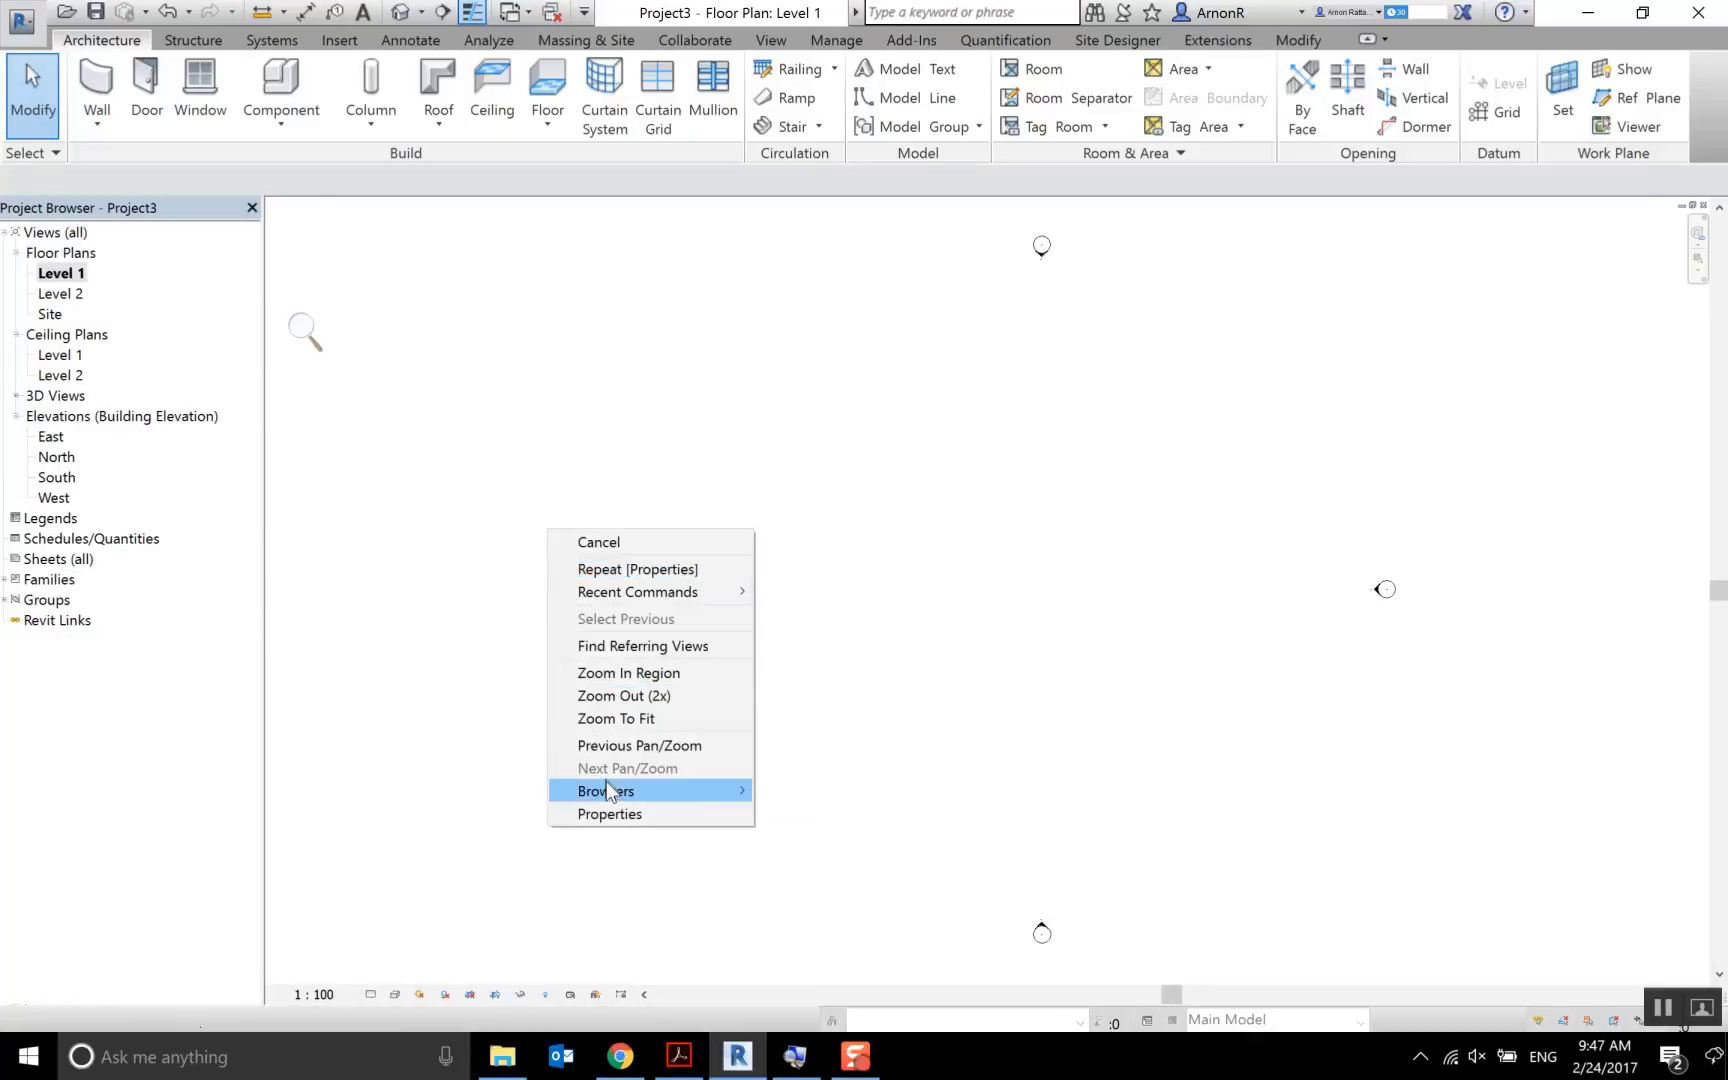
click(613, 815)
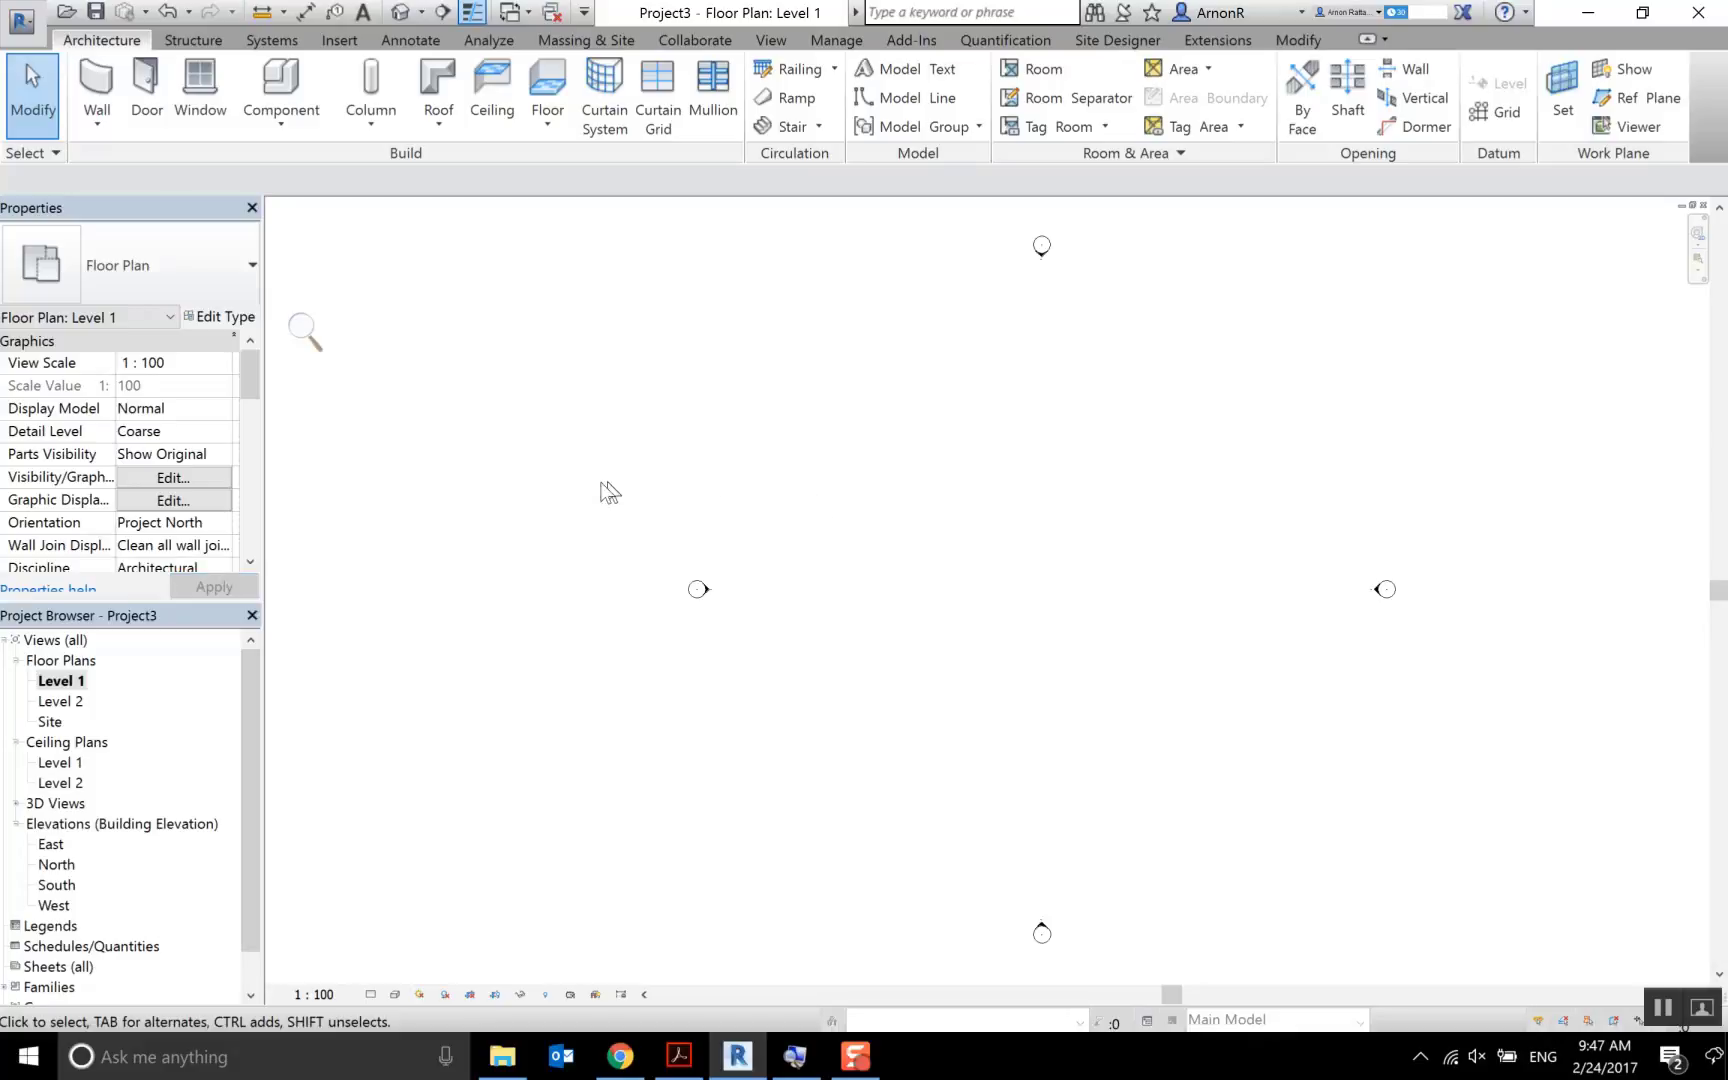
right_click(527, 486)
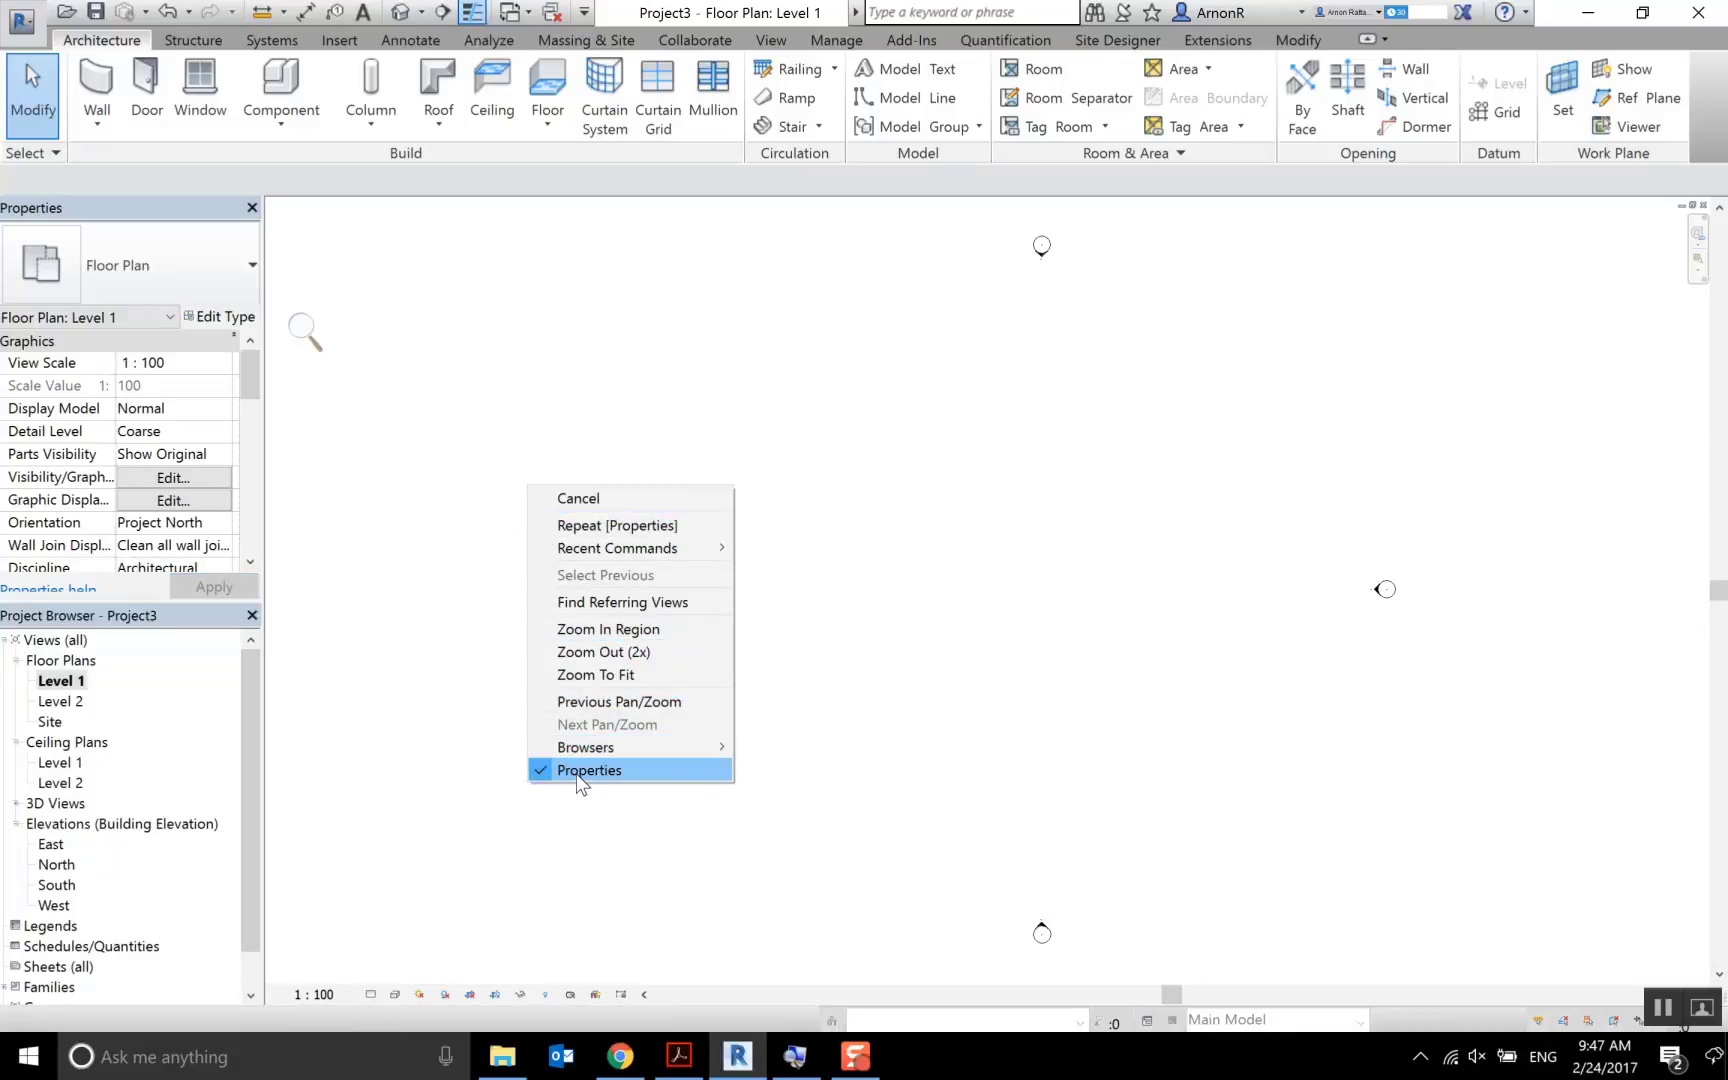
click(580, 780)
right_click(531, 447)
click(634, 725)
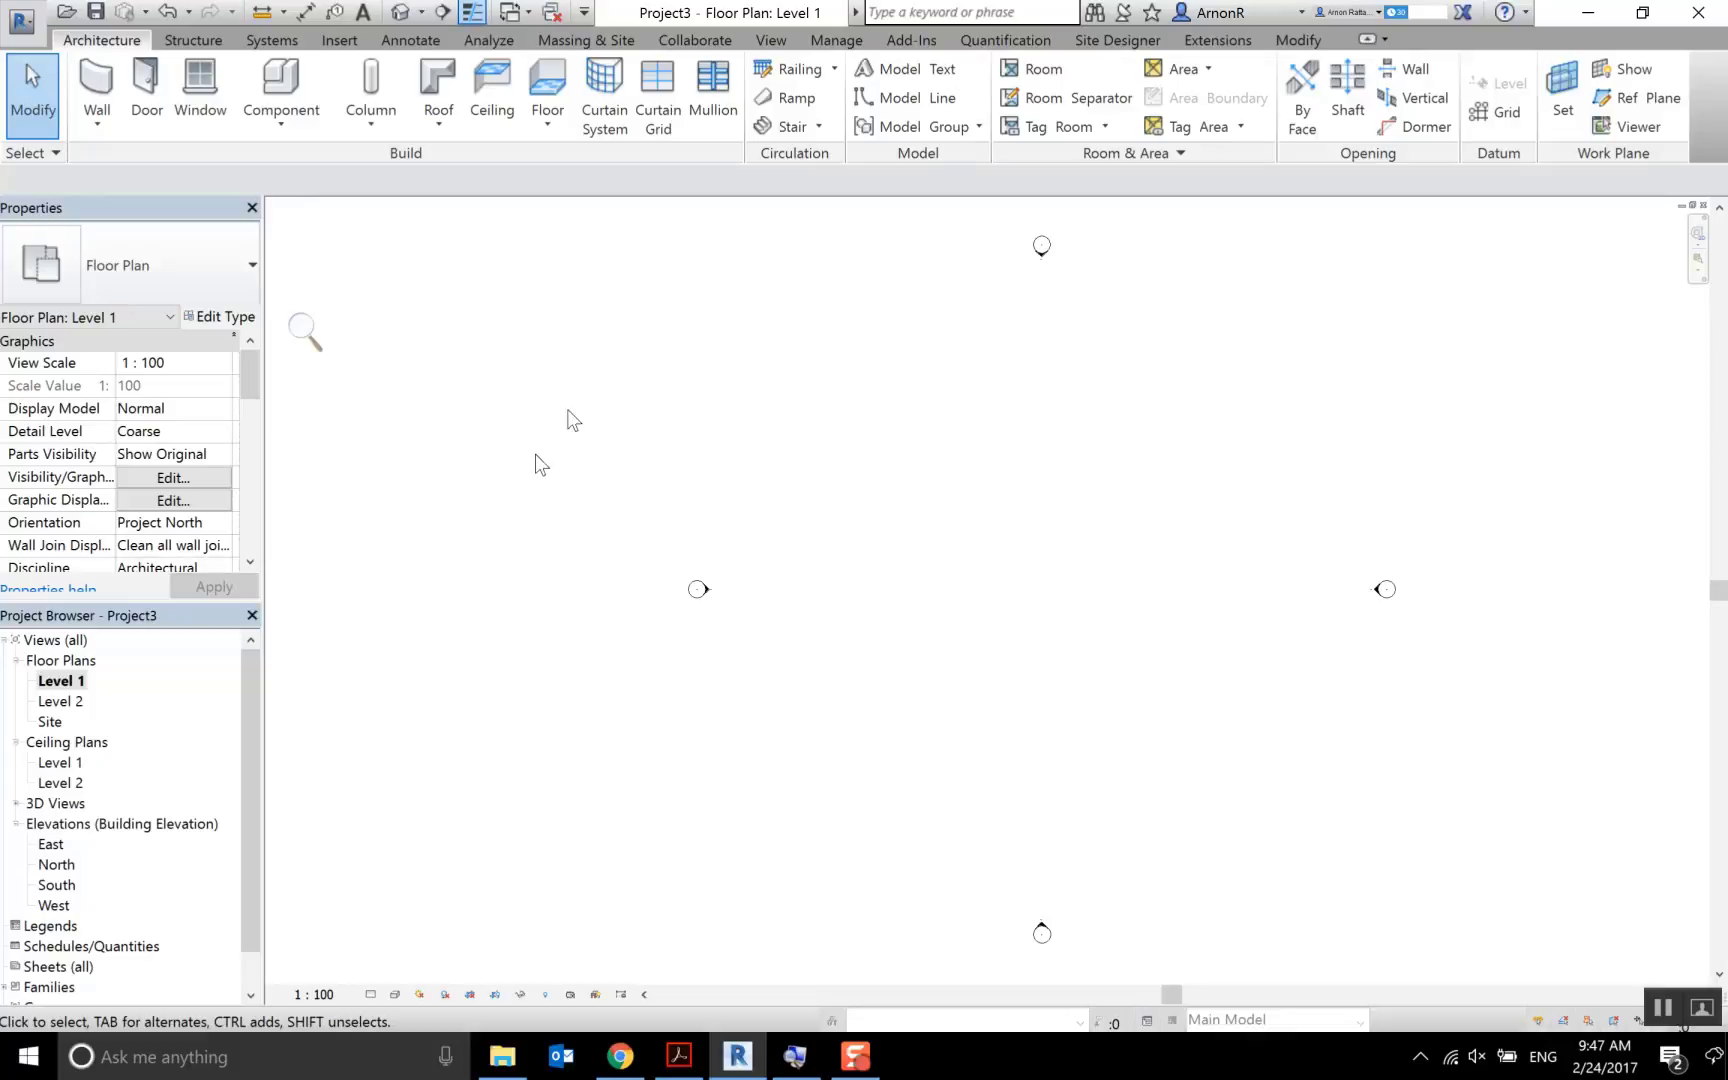
middle_drag(647, 424, 528, 430)
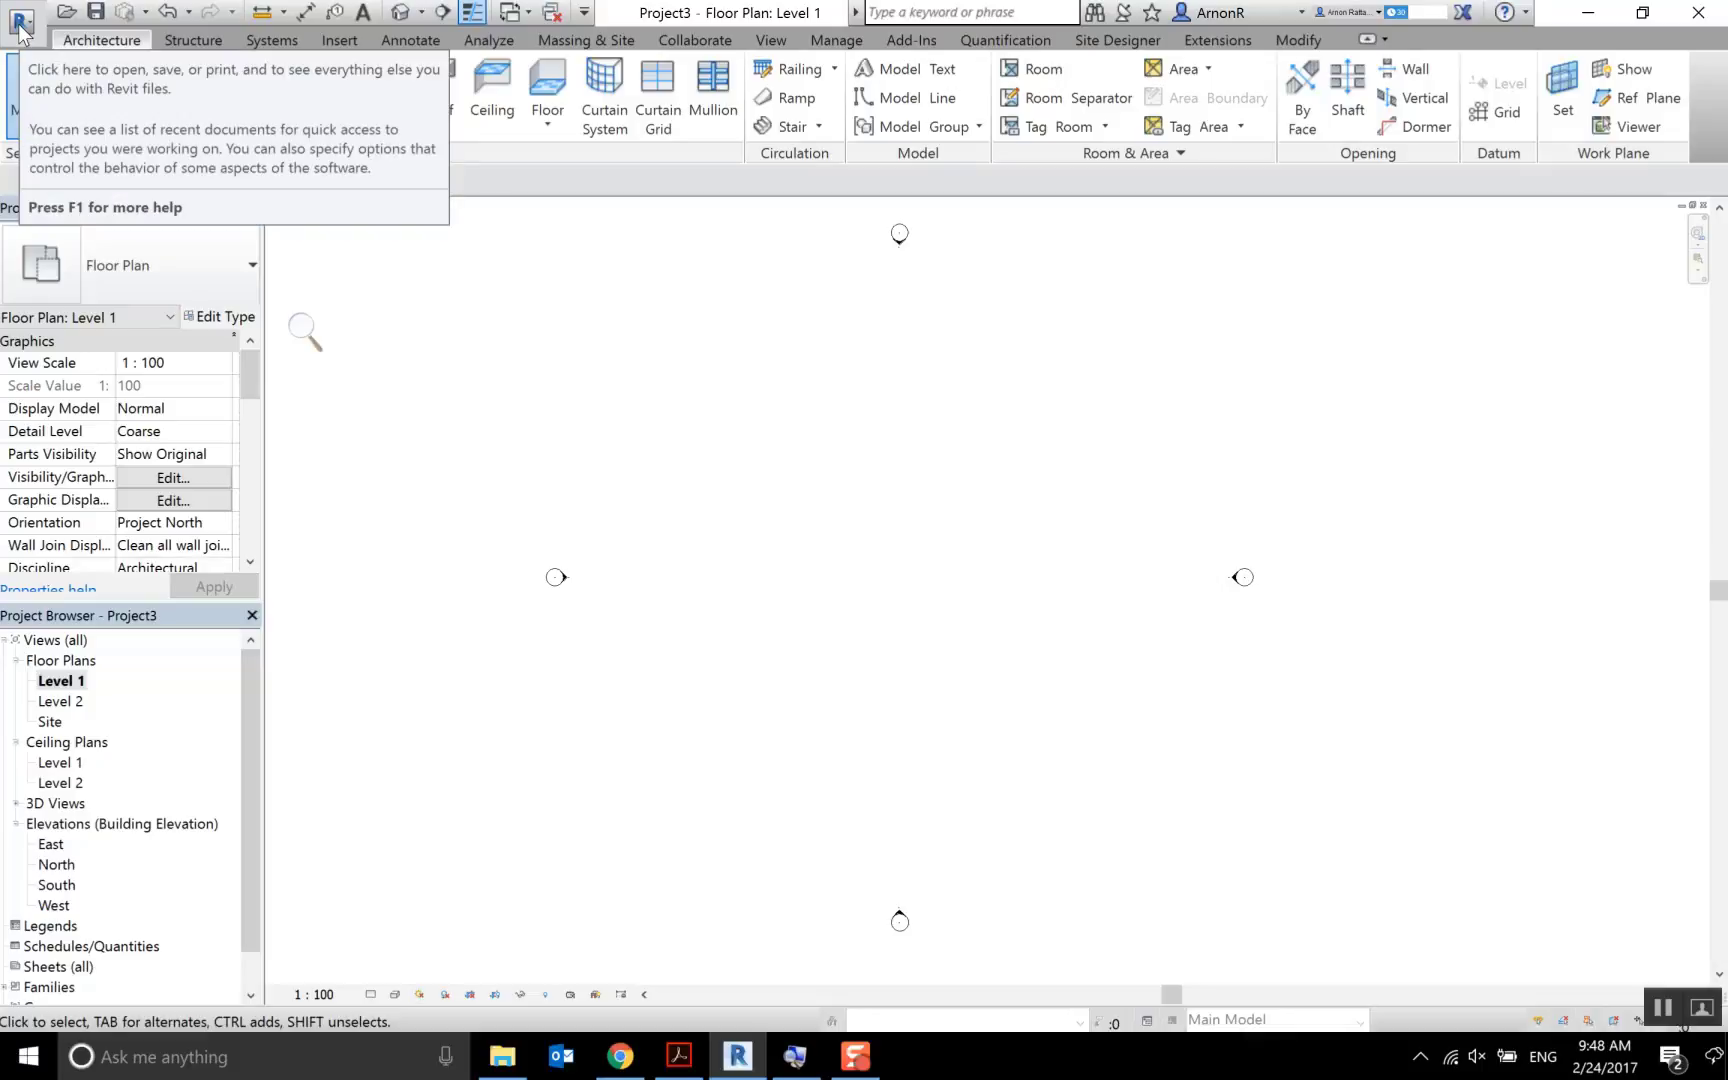
Choose Open > Sample Files from the application menu
click(20, 24)
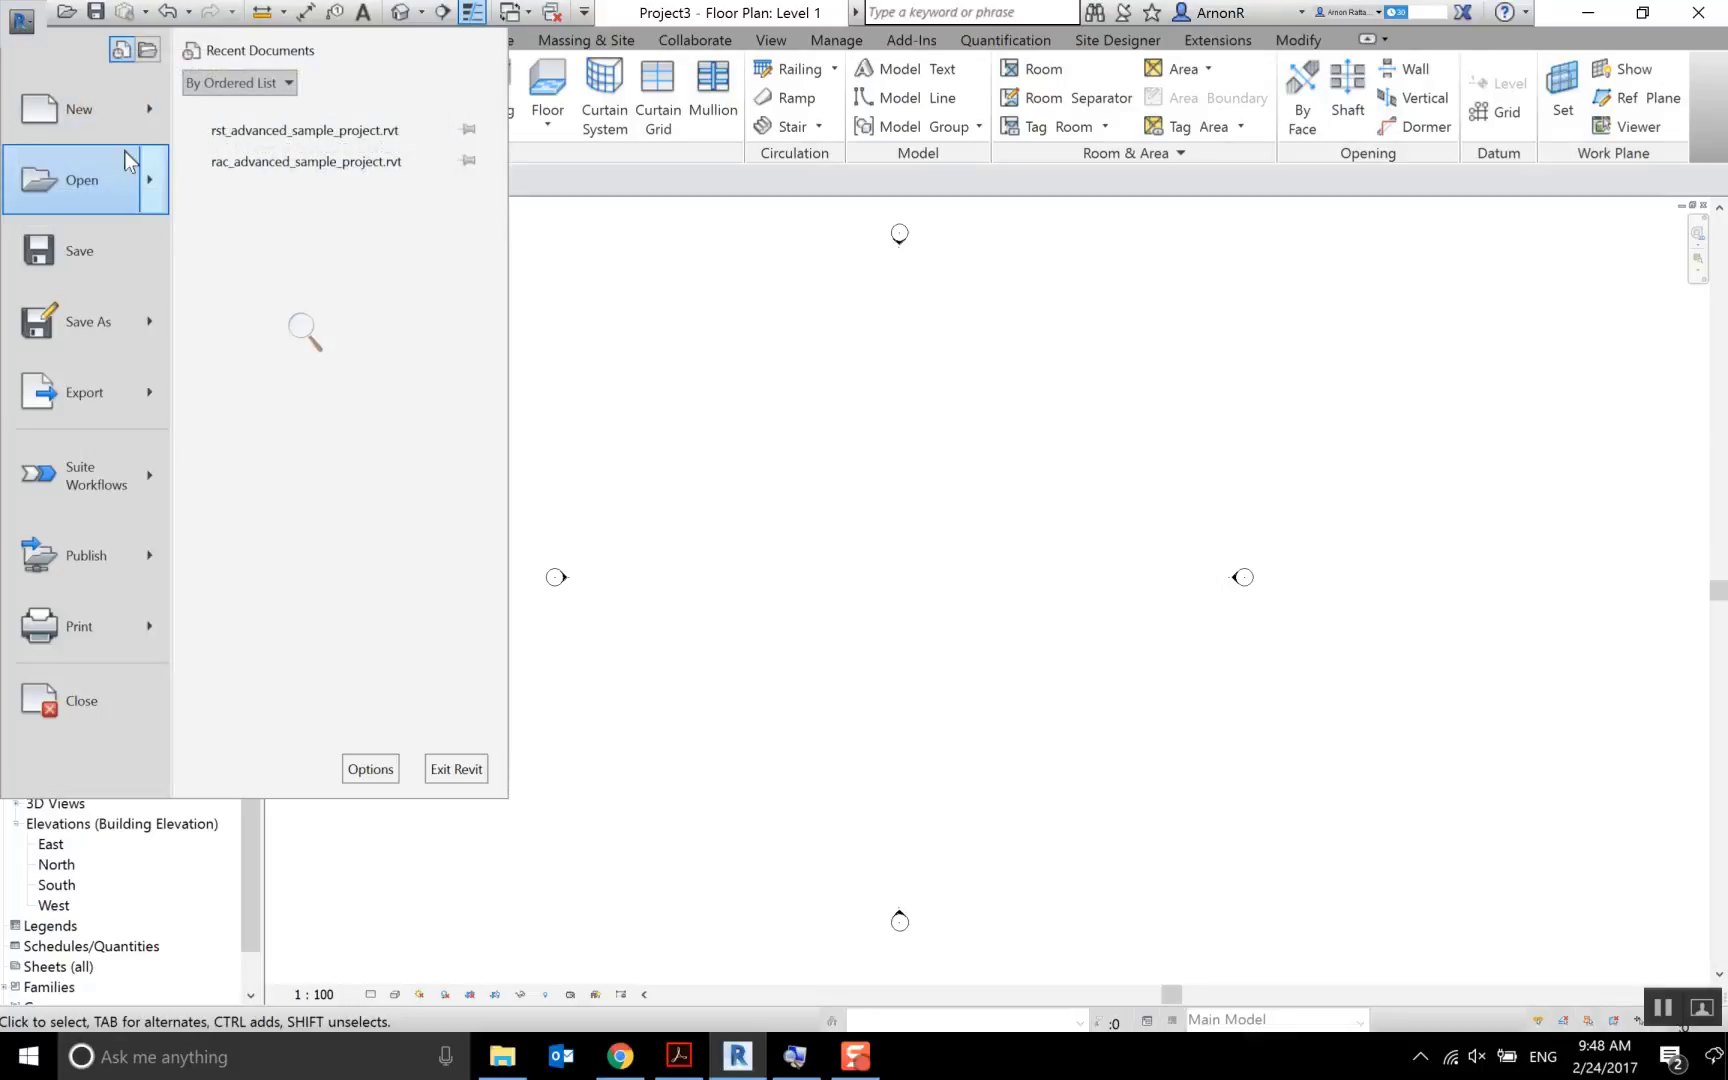
mouse_move(150, 180)
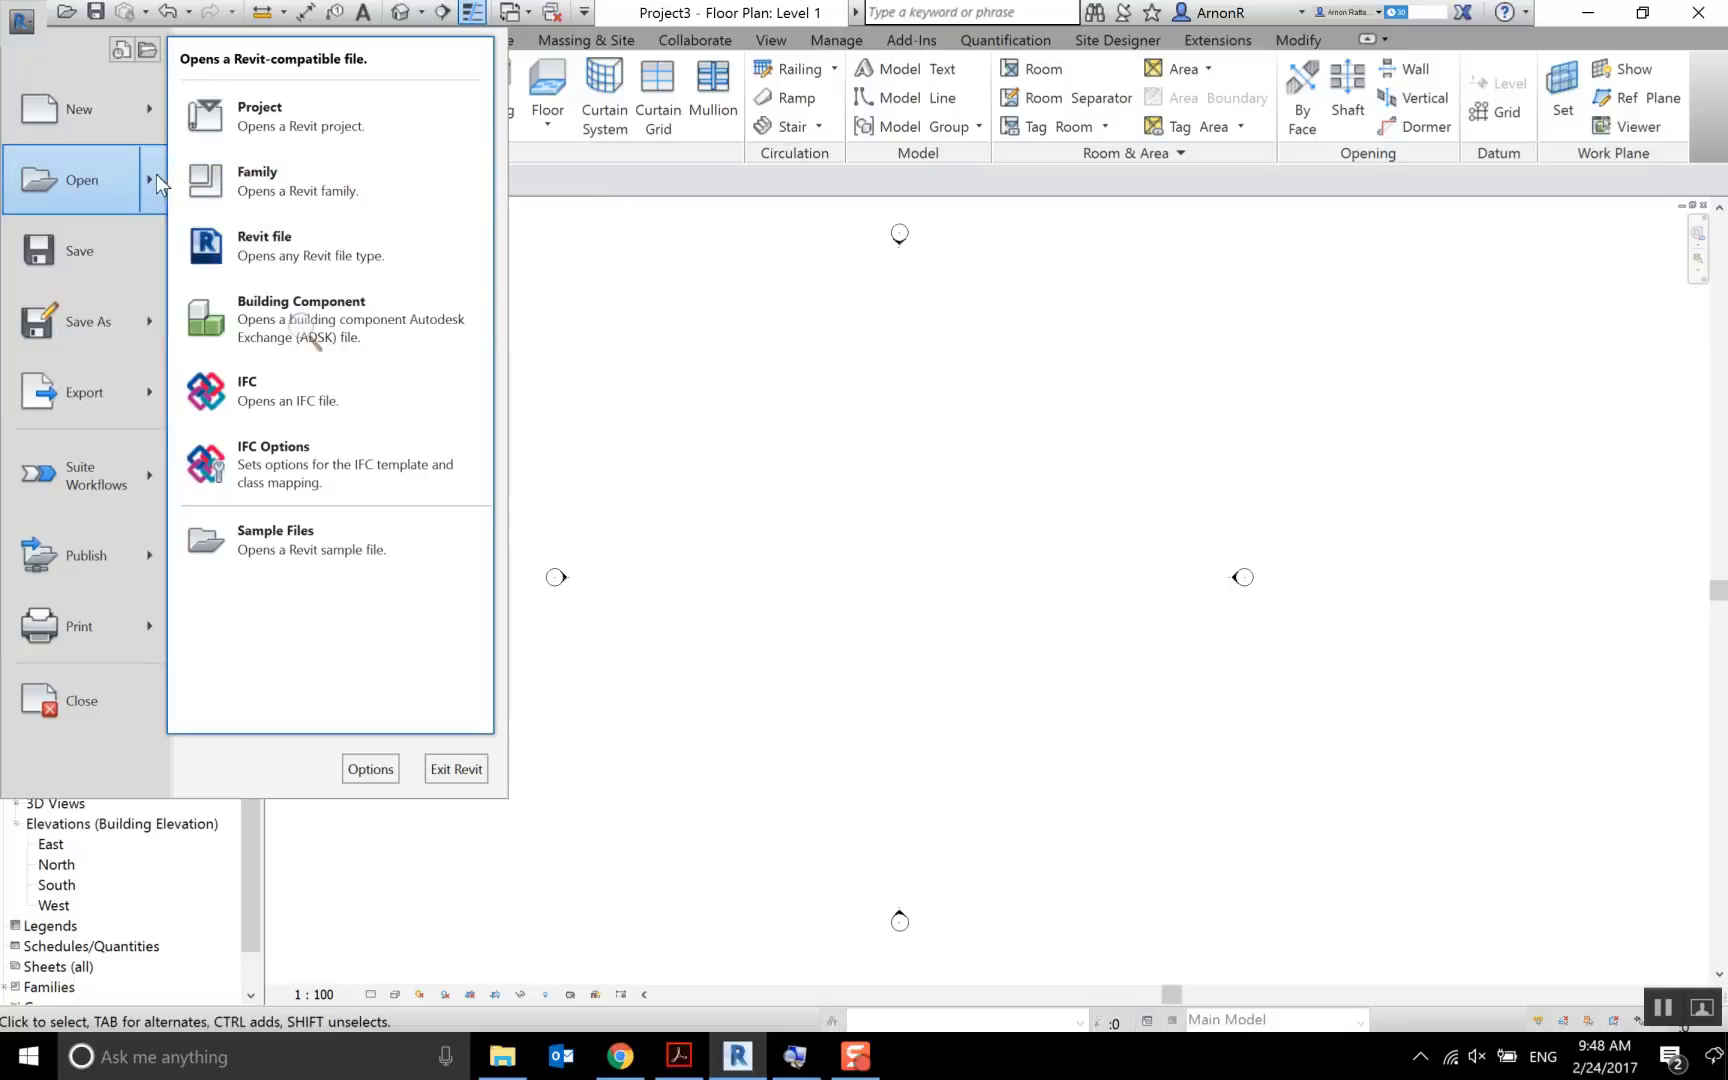
click(312, 546)
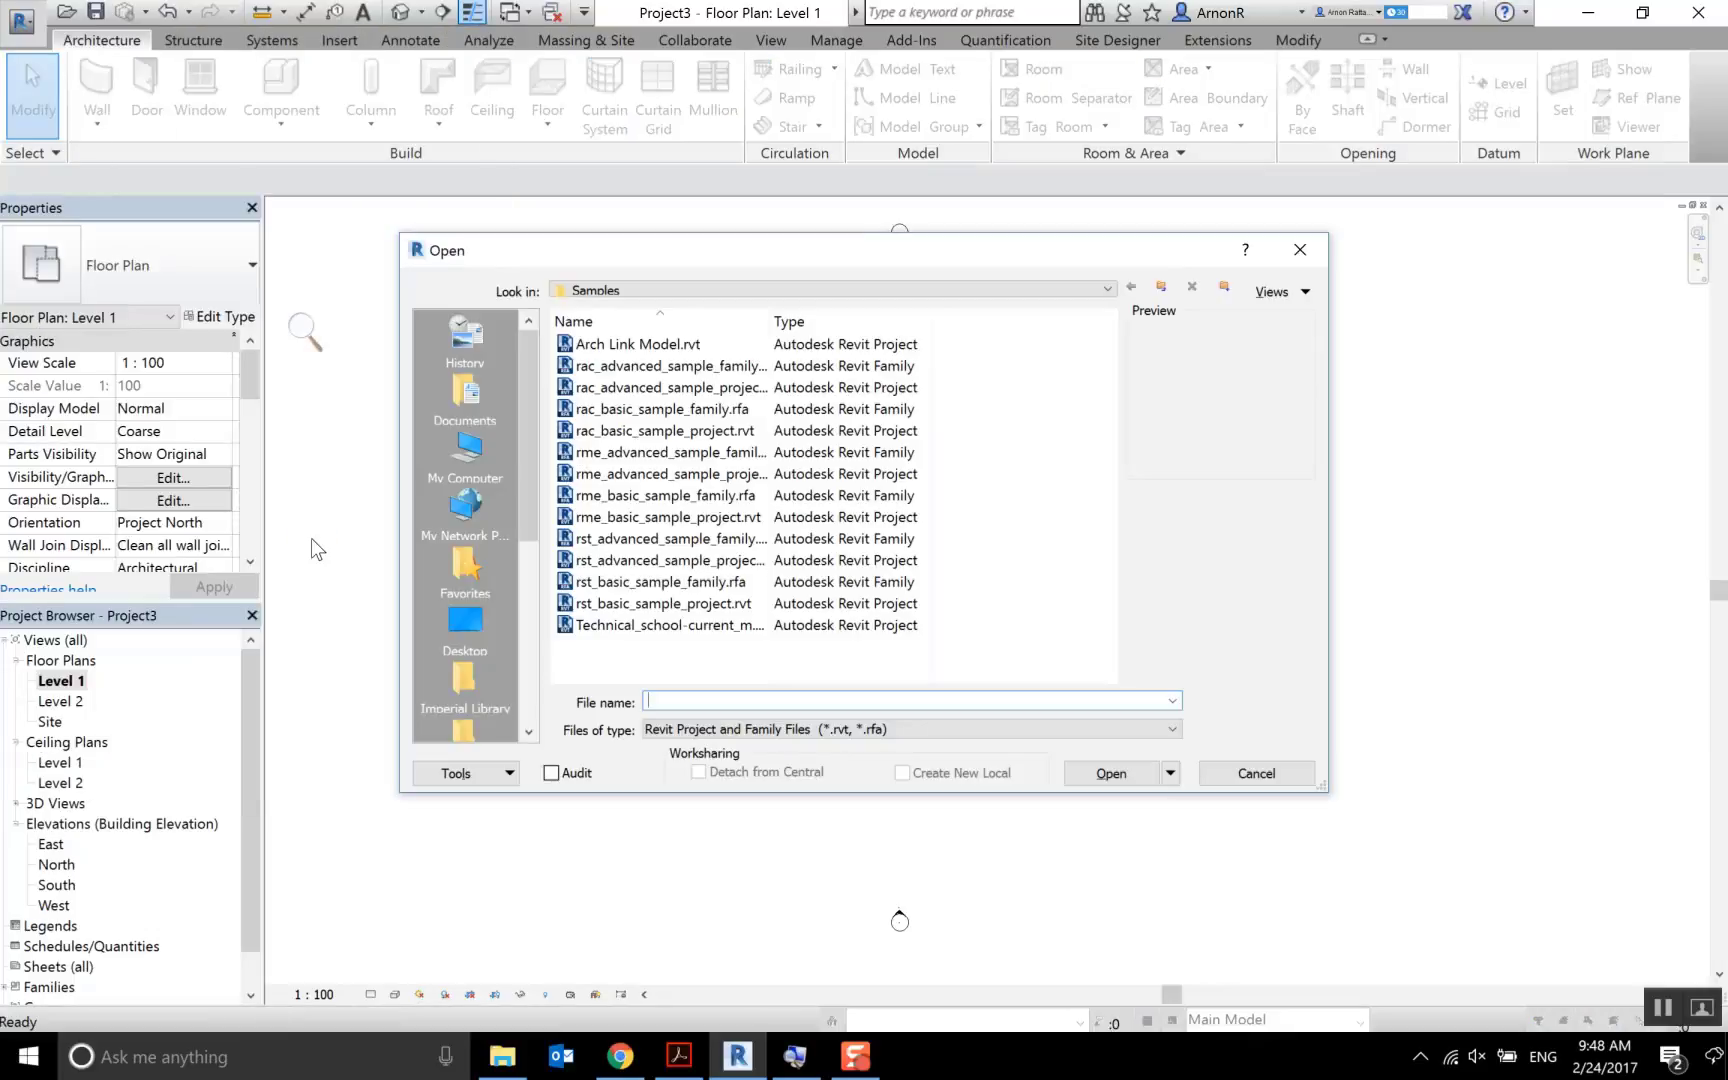
Select rac_advanced_sample_project.rvt in the Samples folder list
click(704, 398)
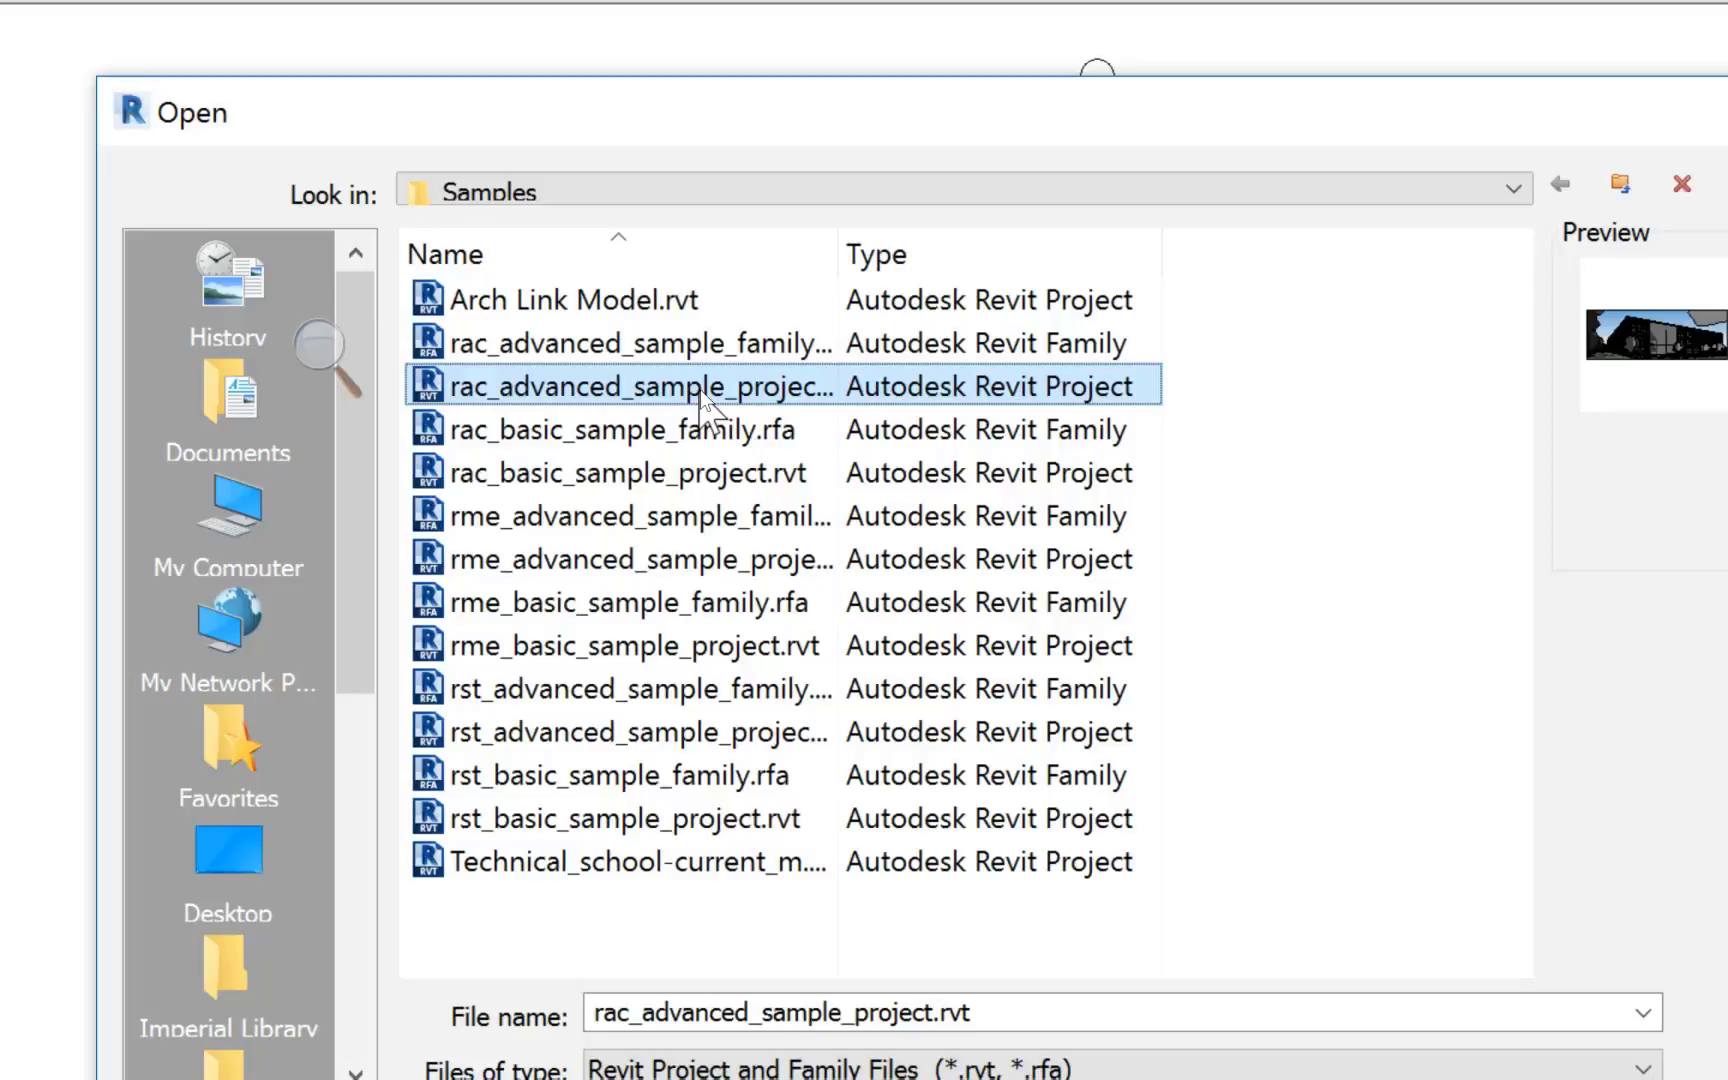
double_click(702, 392)
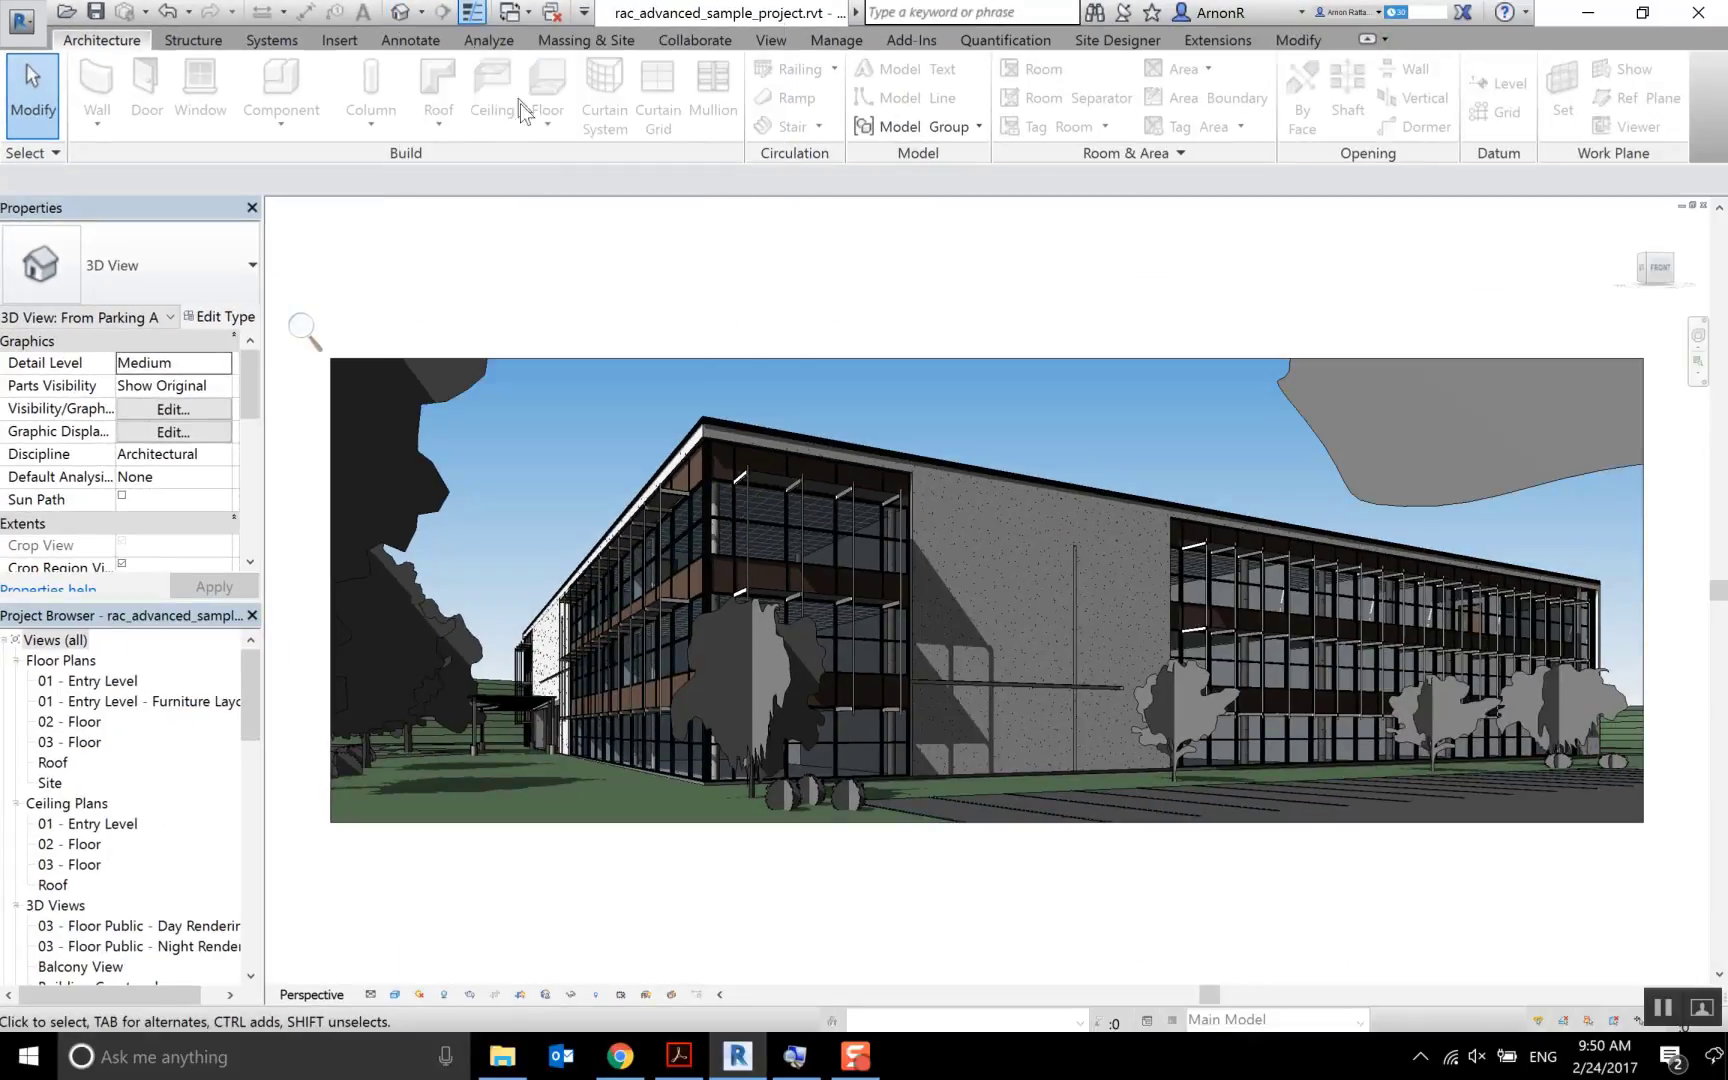
Open the sample project's default 3D view from the View tab and zoom in on the building
click(778, 43)
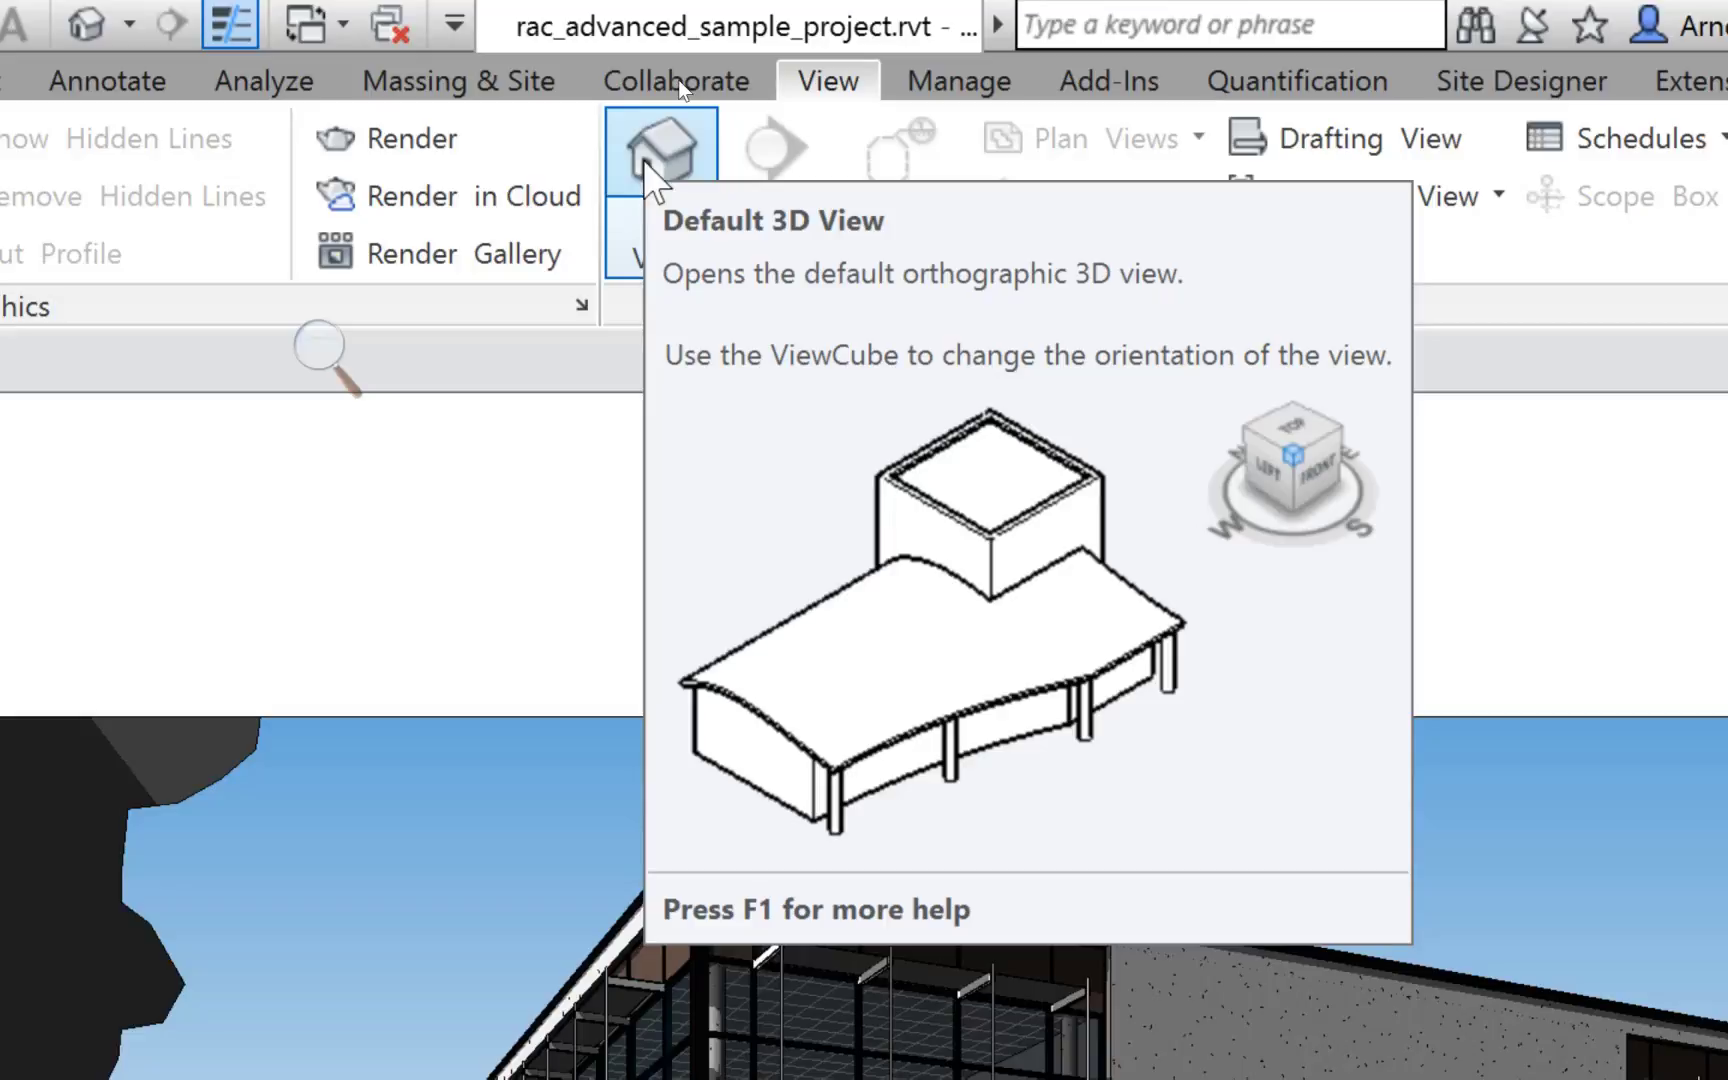
click(643, 161)
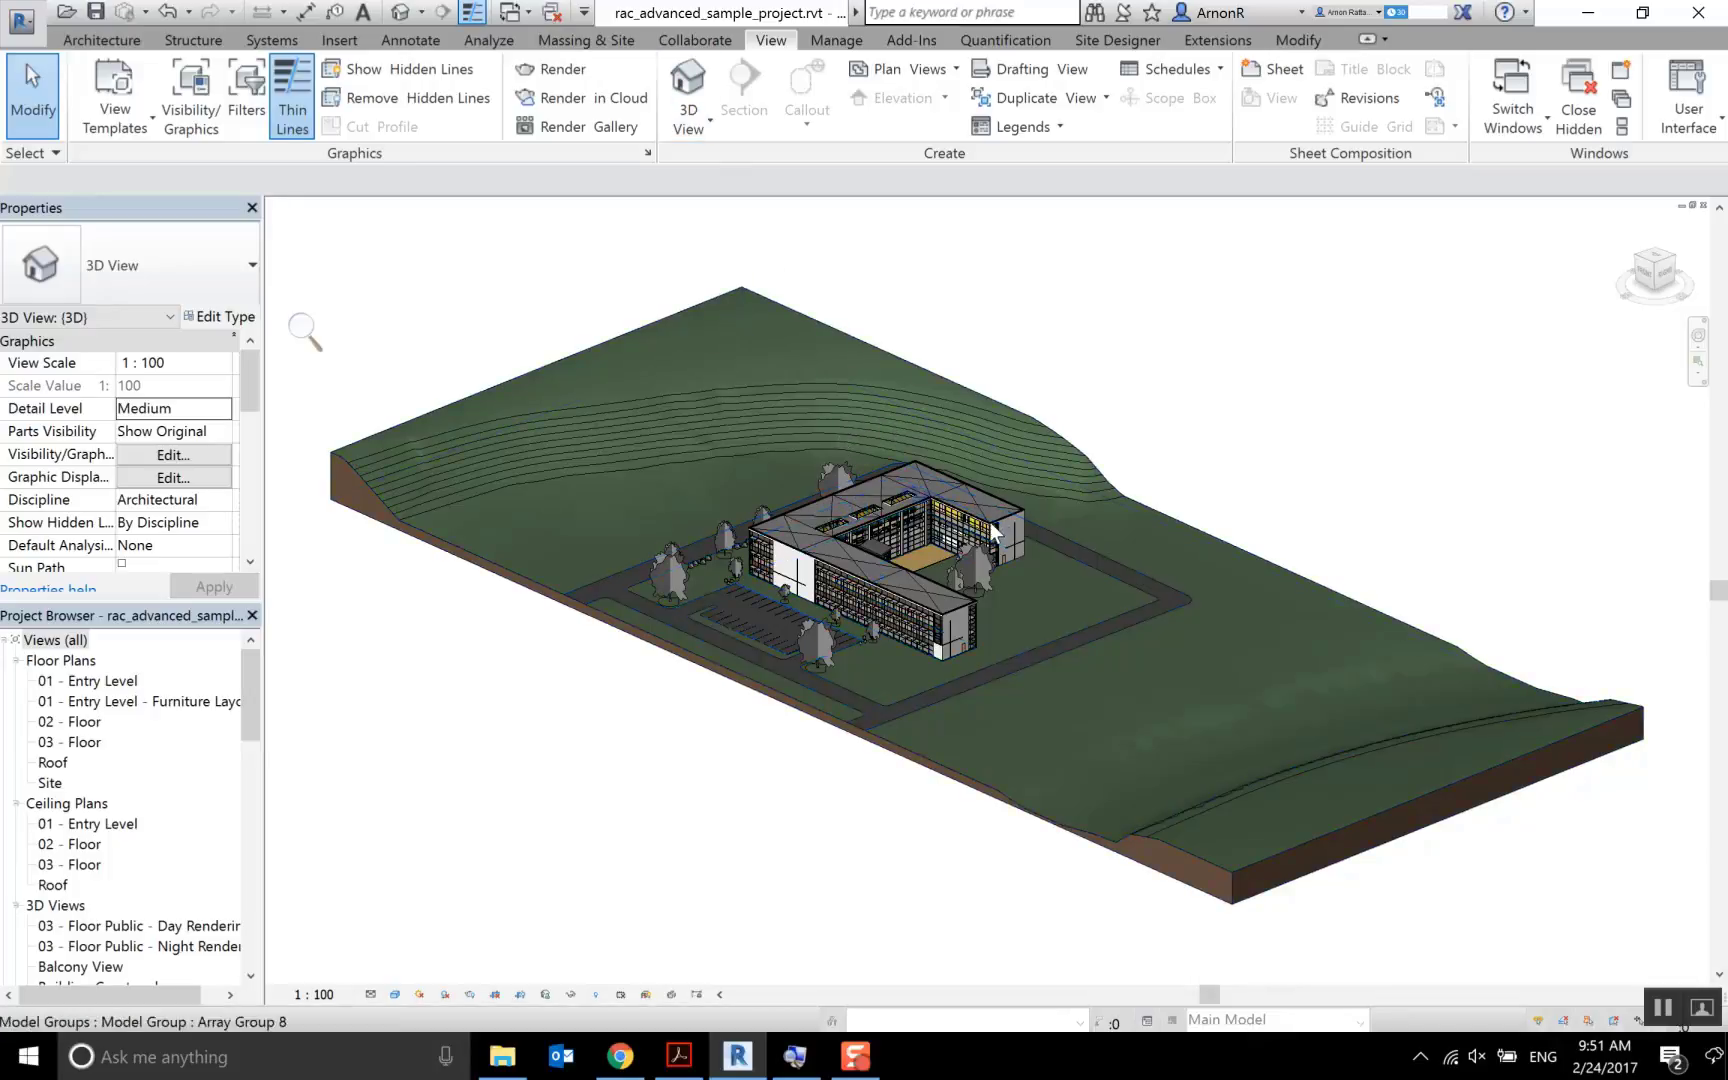
scroll(1000, 500, up, 3)
scroll(1066, 482, up, 3)
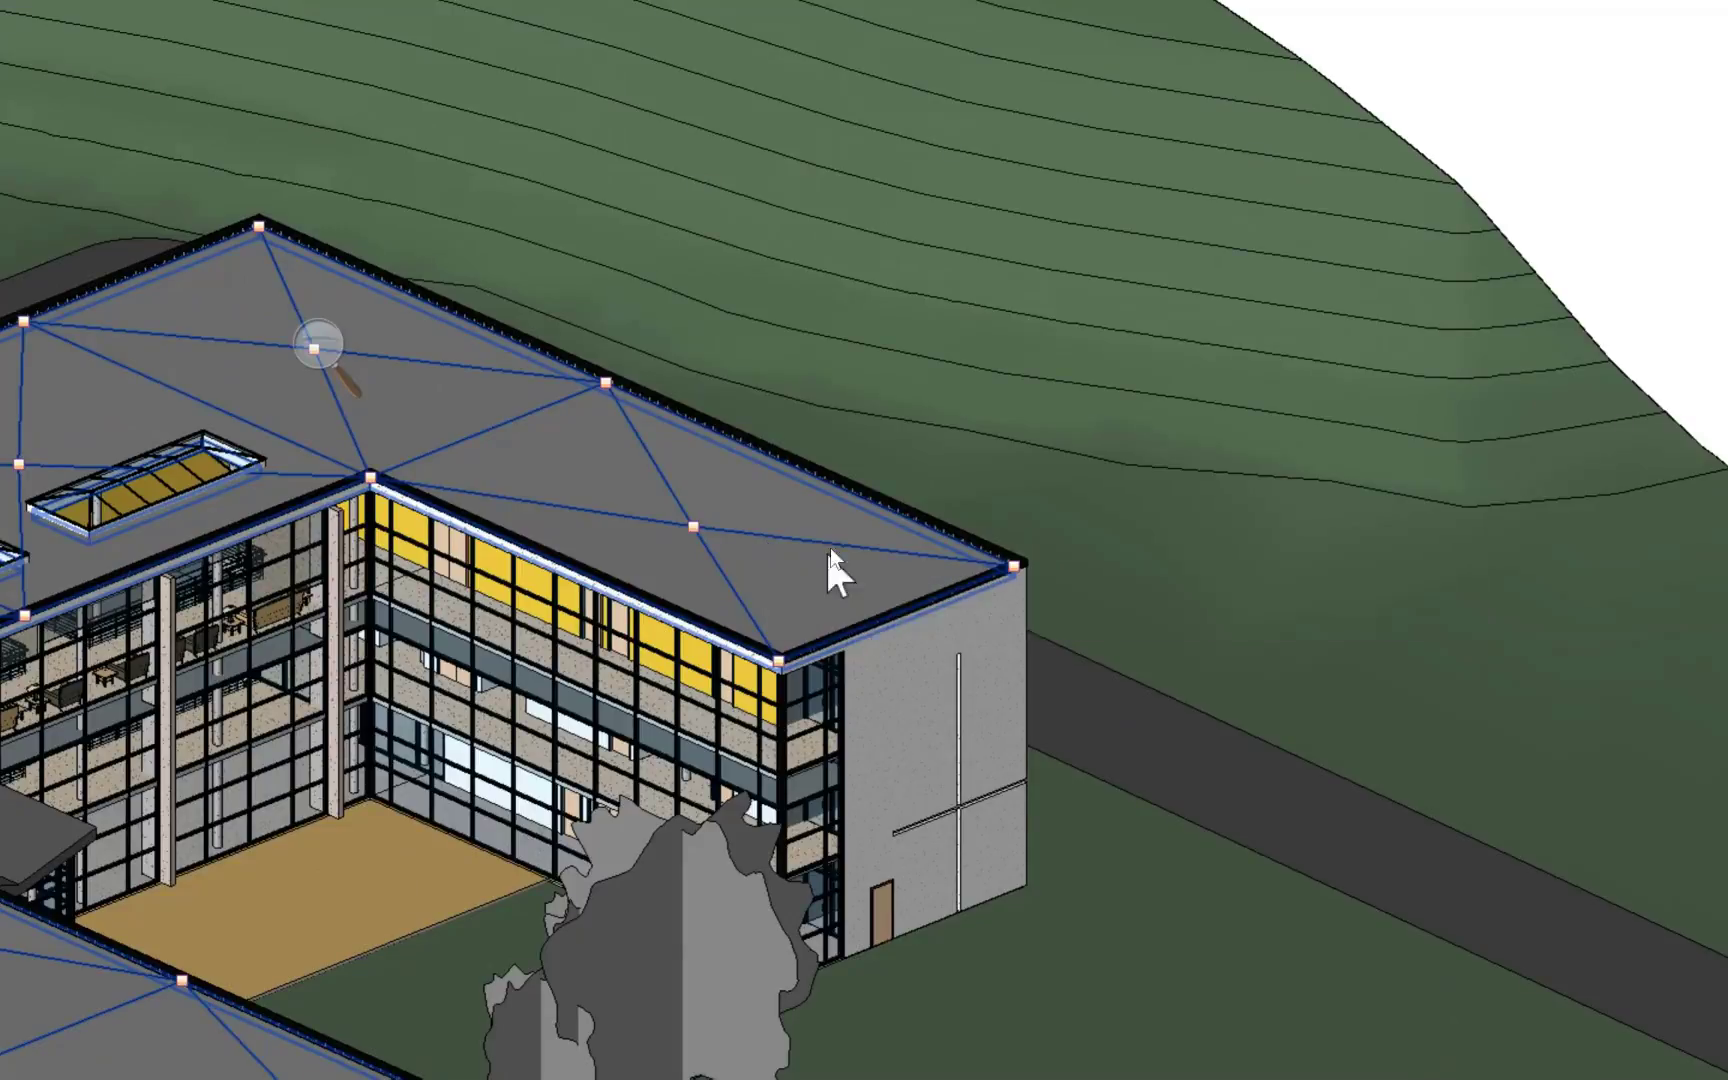
key(Escape)
Select the building's flat roof, then cancel the selection so Properties shows the 3D view
click(818, 545)
click(830, 548)
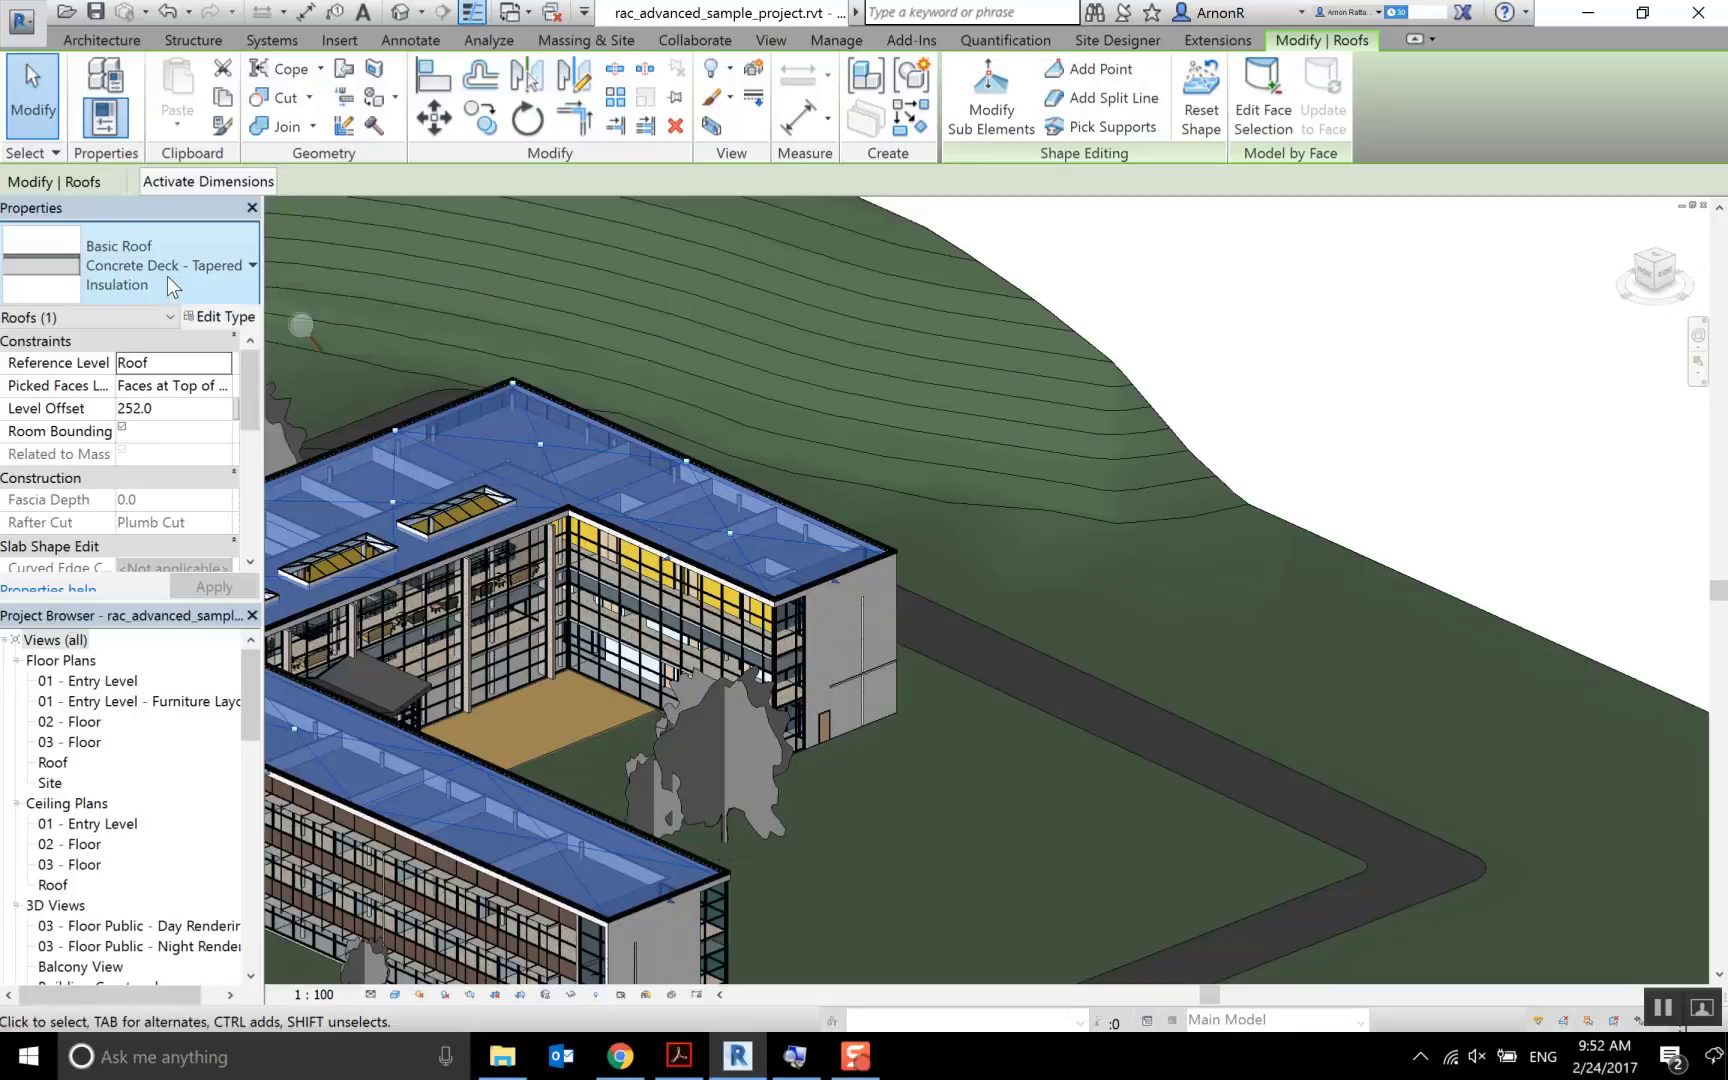
mouse_move(250, 398)
mouse_down()
mouse_move(248, 489)
mouse_move(248, 459)
mouse_up()
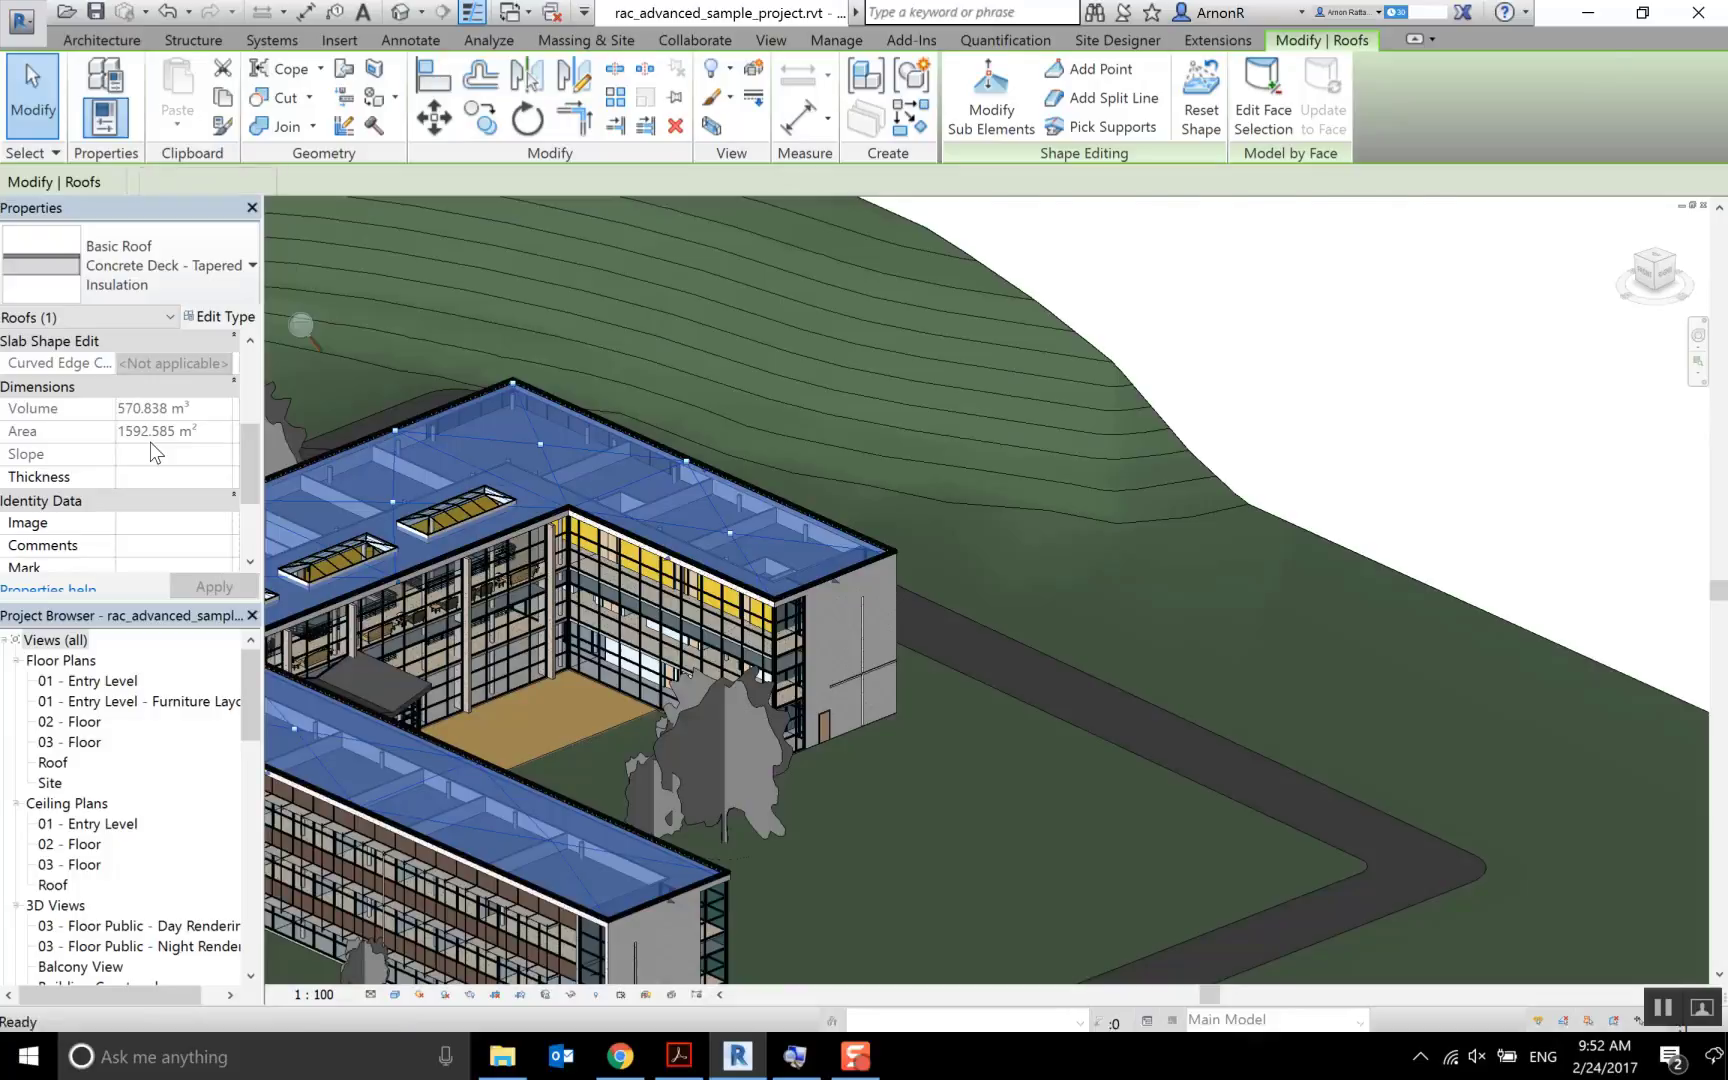
key(Escape)
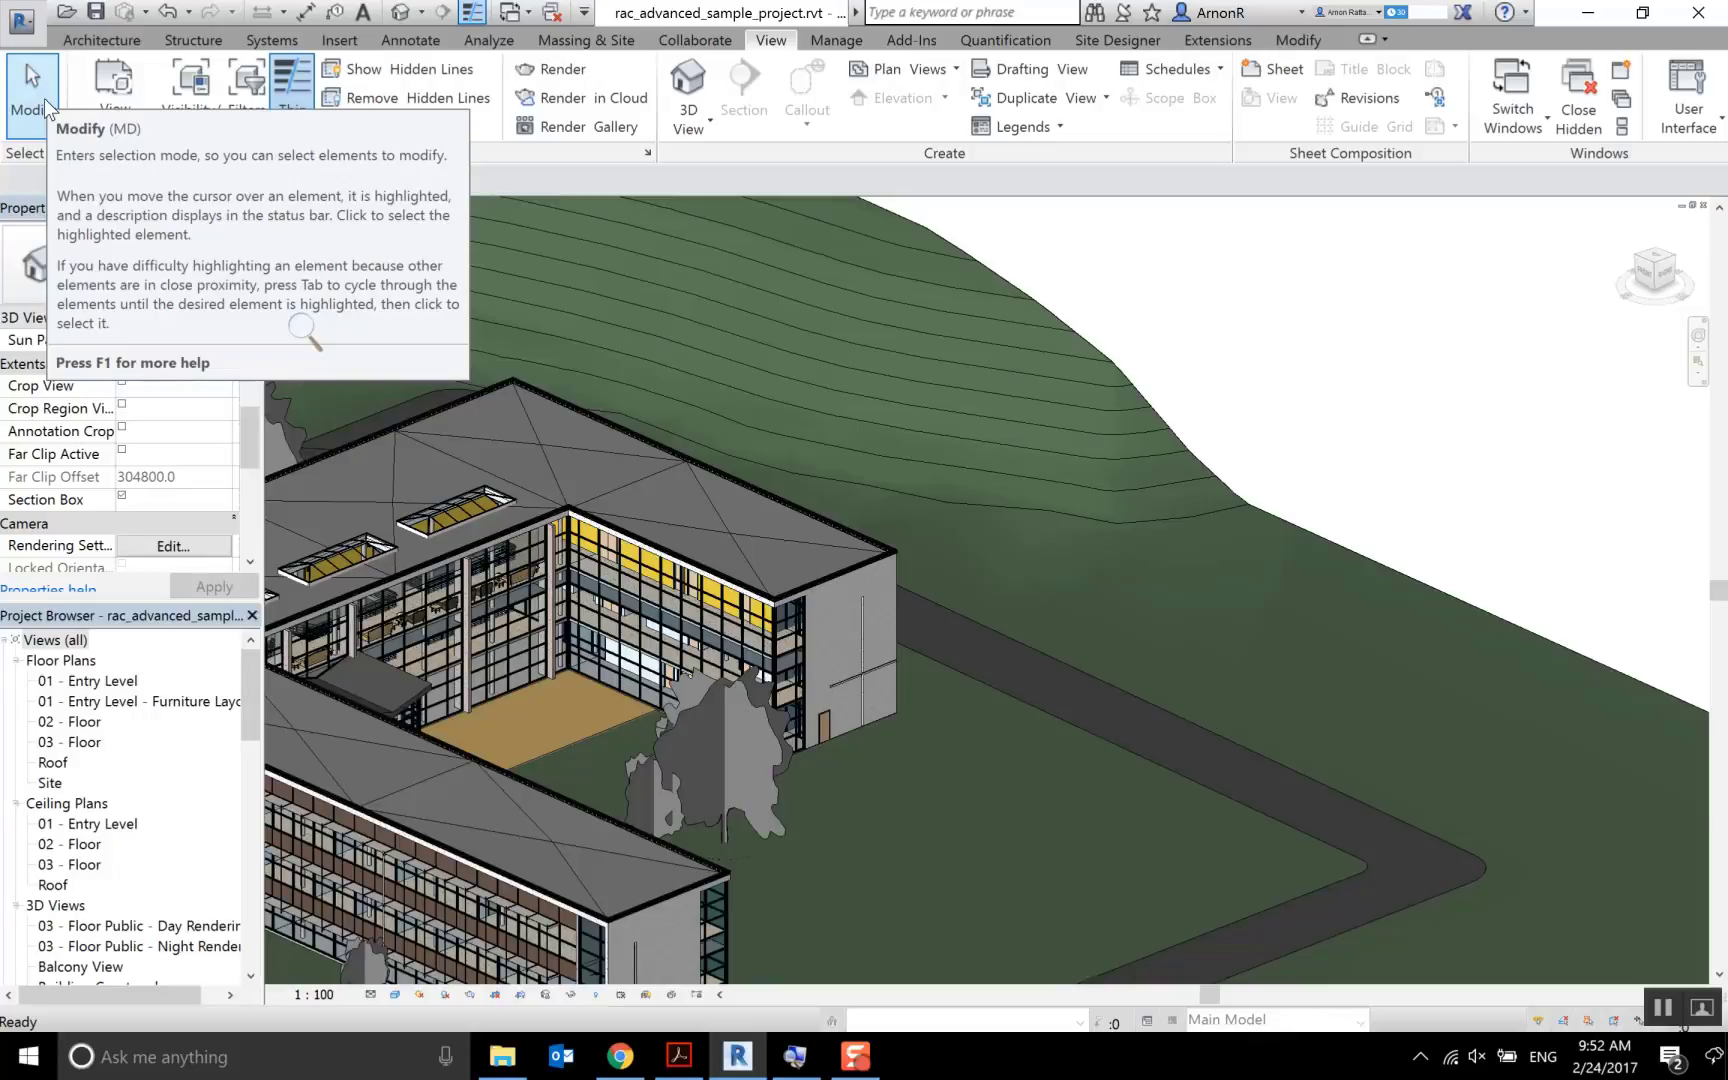
Zoom out and pan the default 3D view to frame the building, trees, parking and road
click(35, 98)
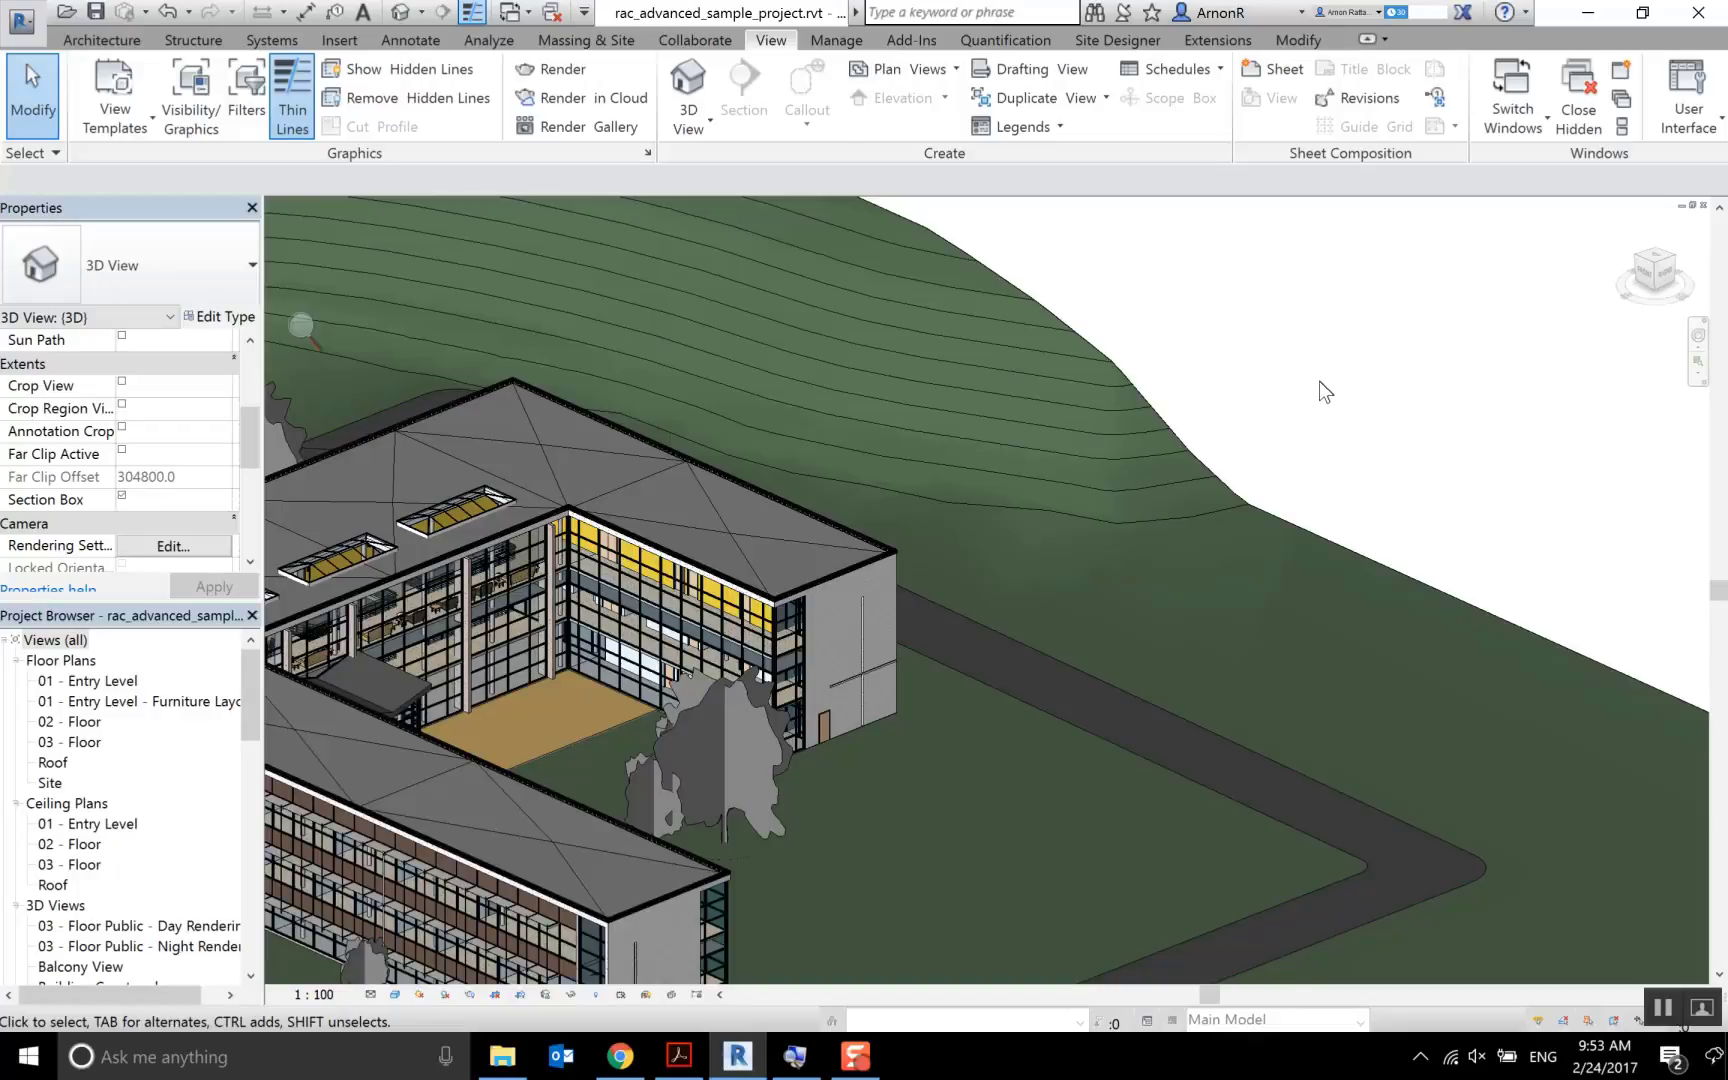
scroll(1319, 384, down, 5)
middle_drag(1338, 409, 1295, 425)
scroll(1295, 425, down, 1)
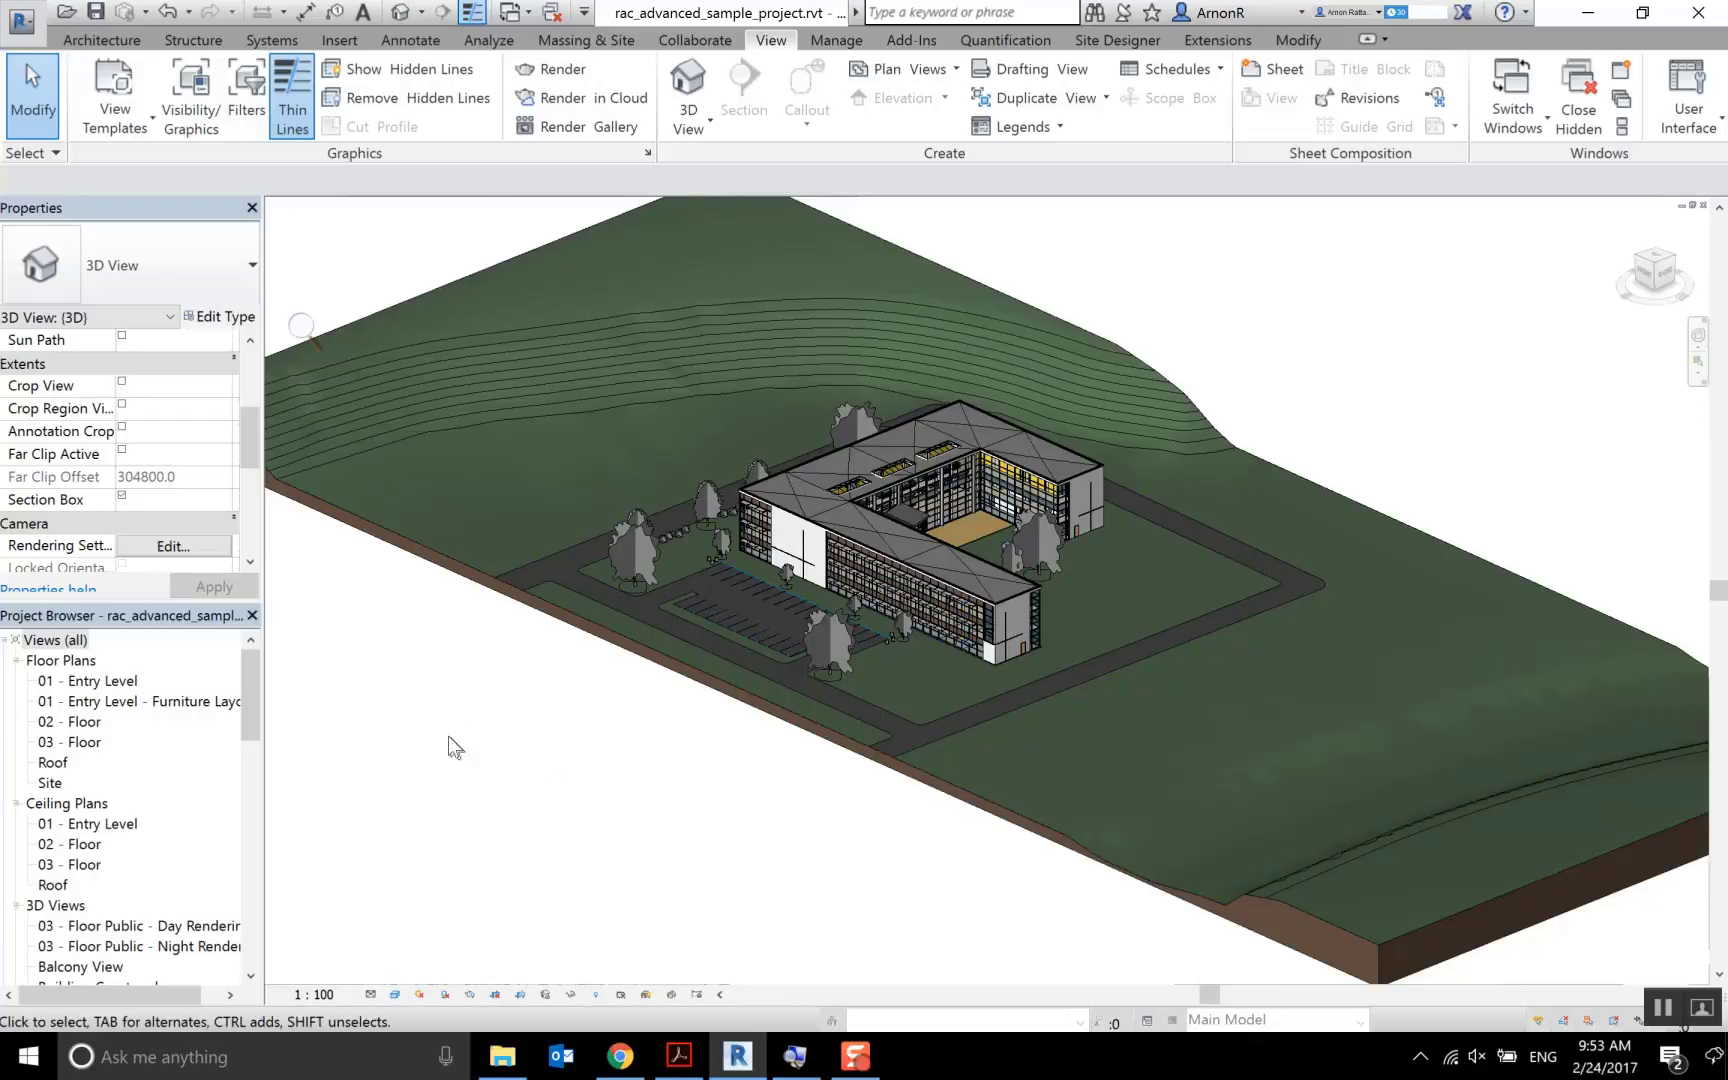
right_click(387, 675)
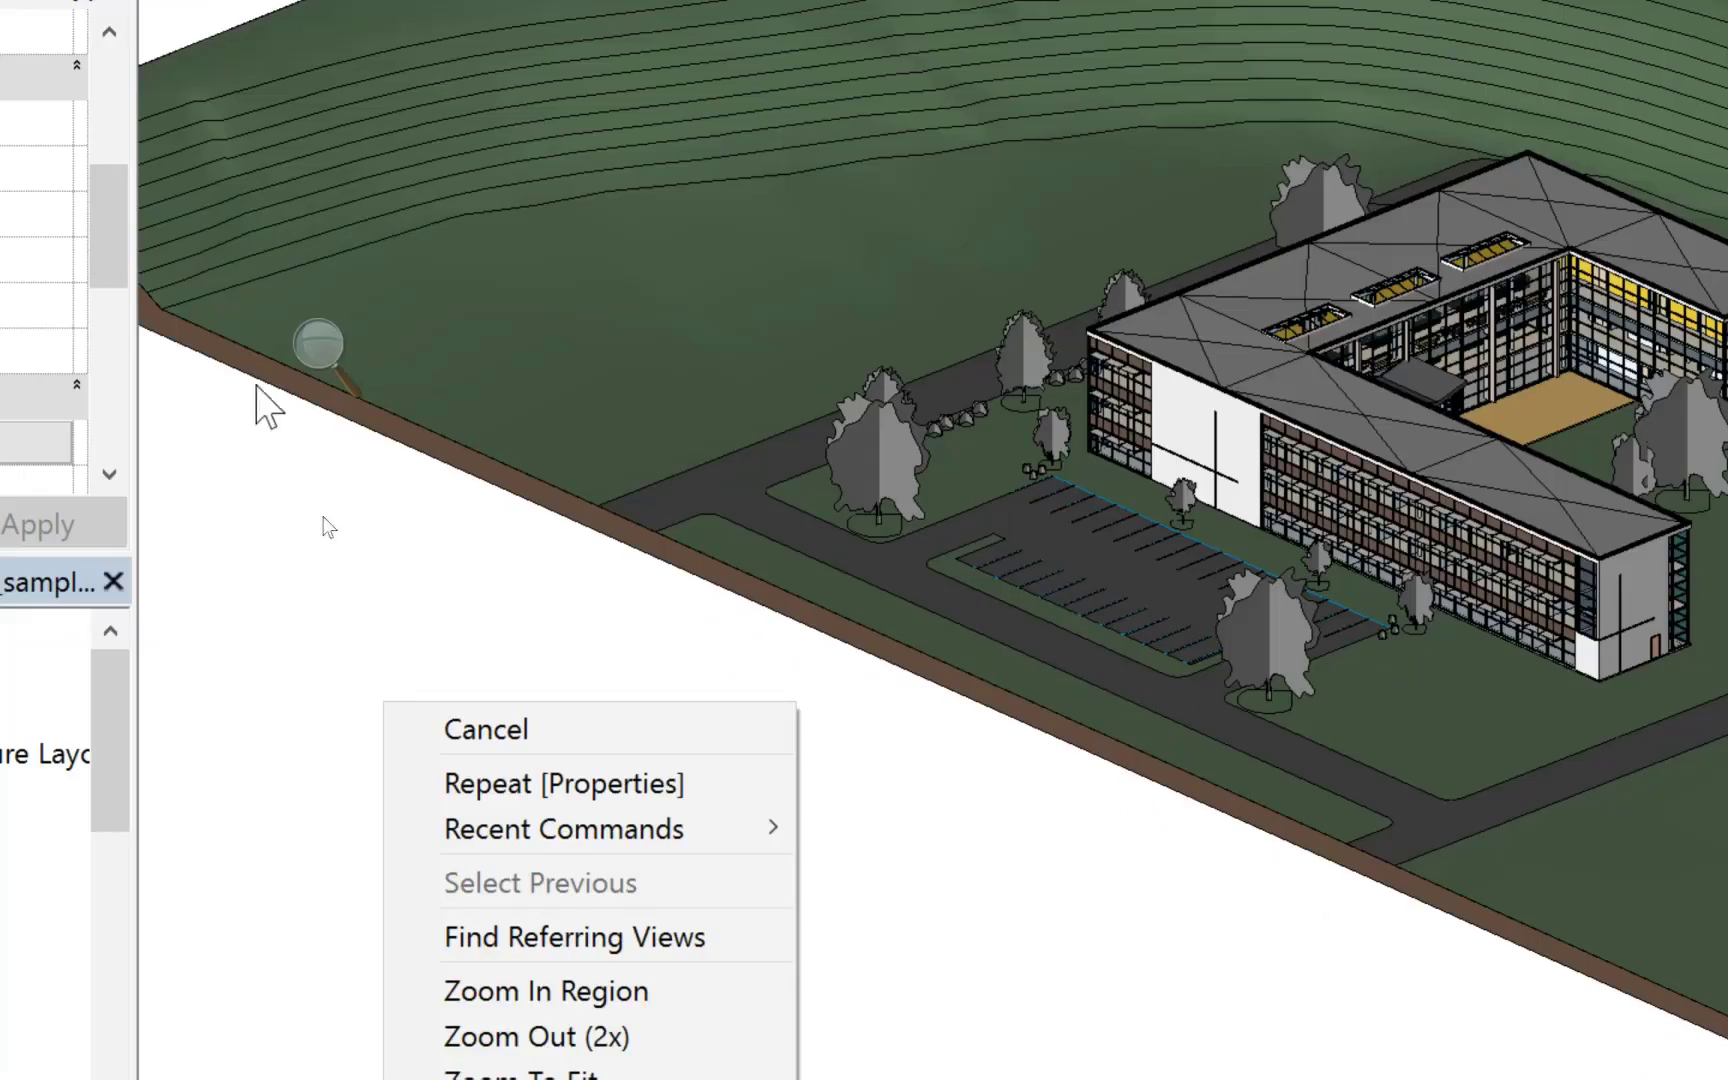
click(386, 678)
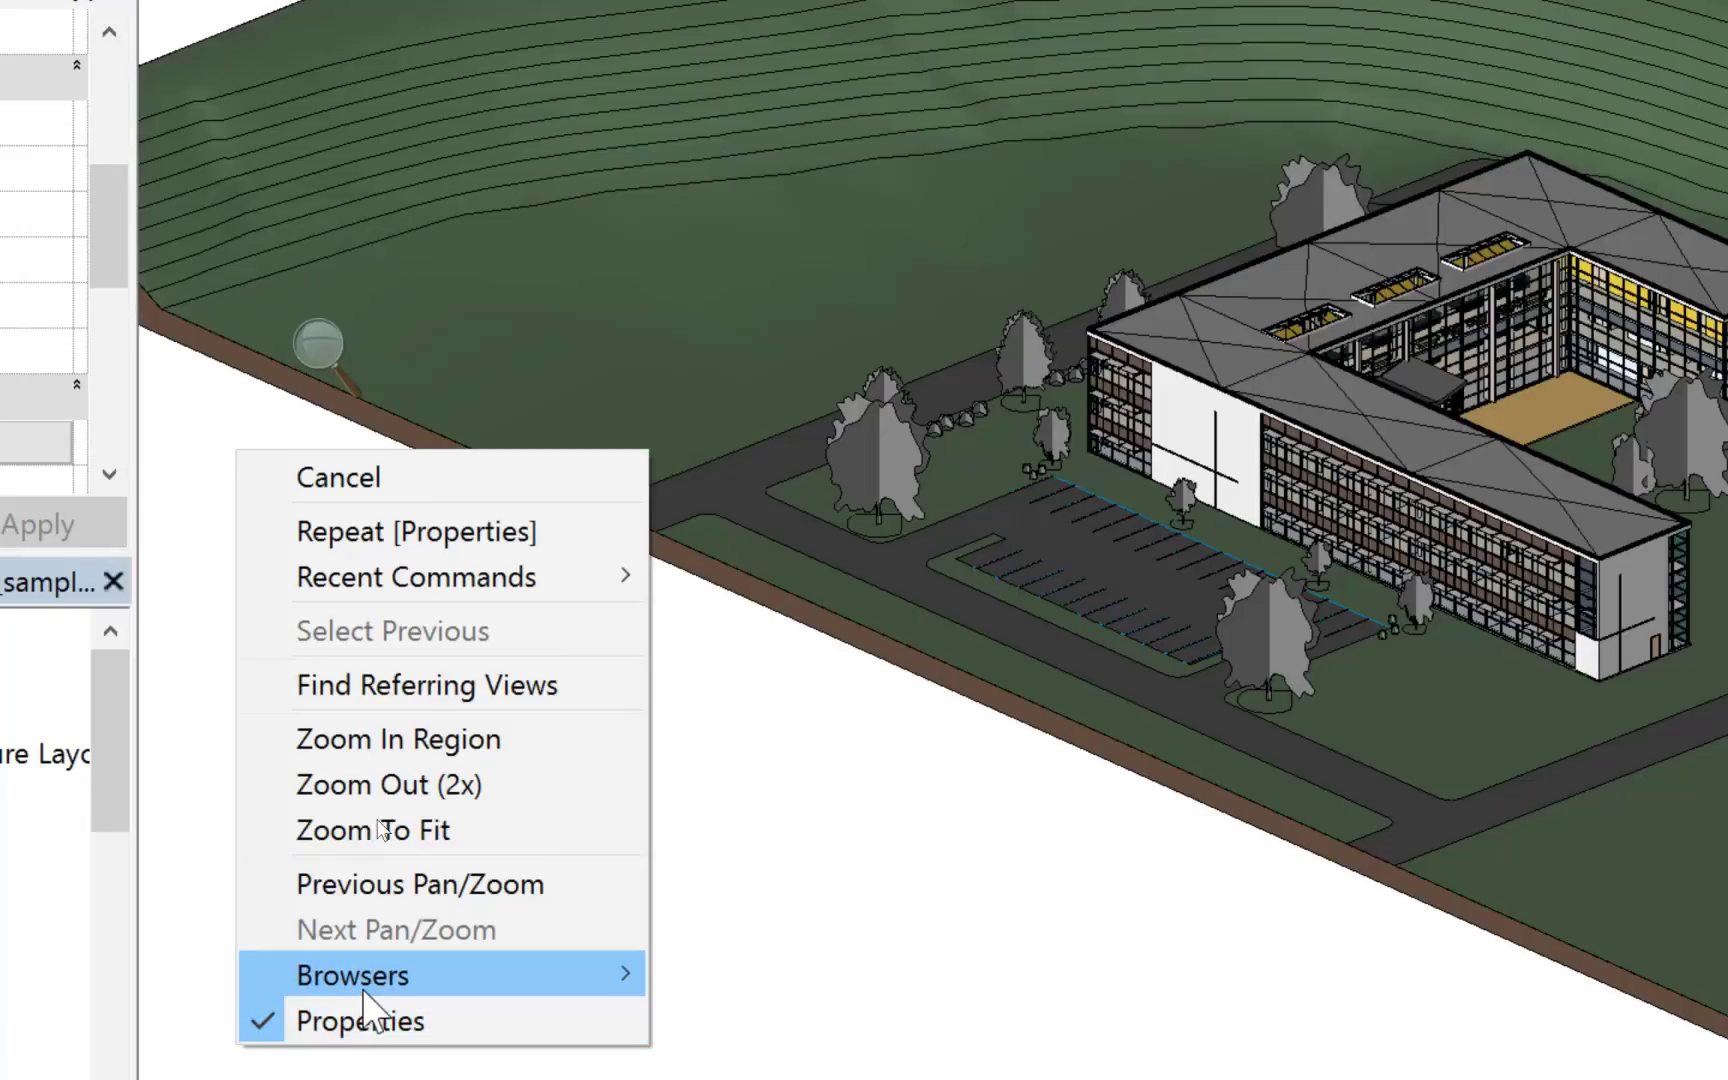
mouse_move(306, 961)
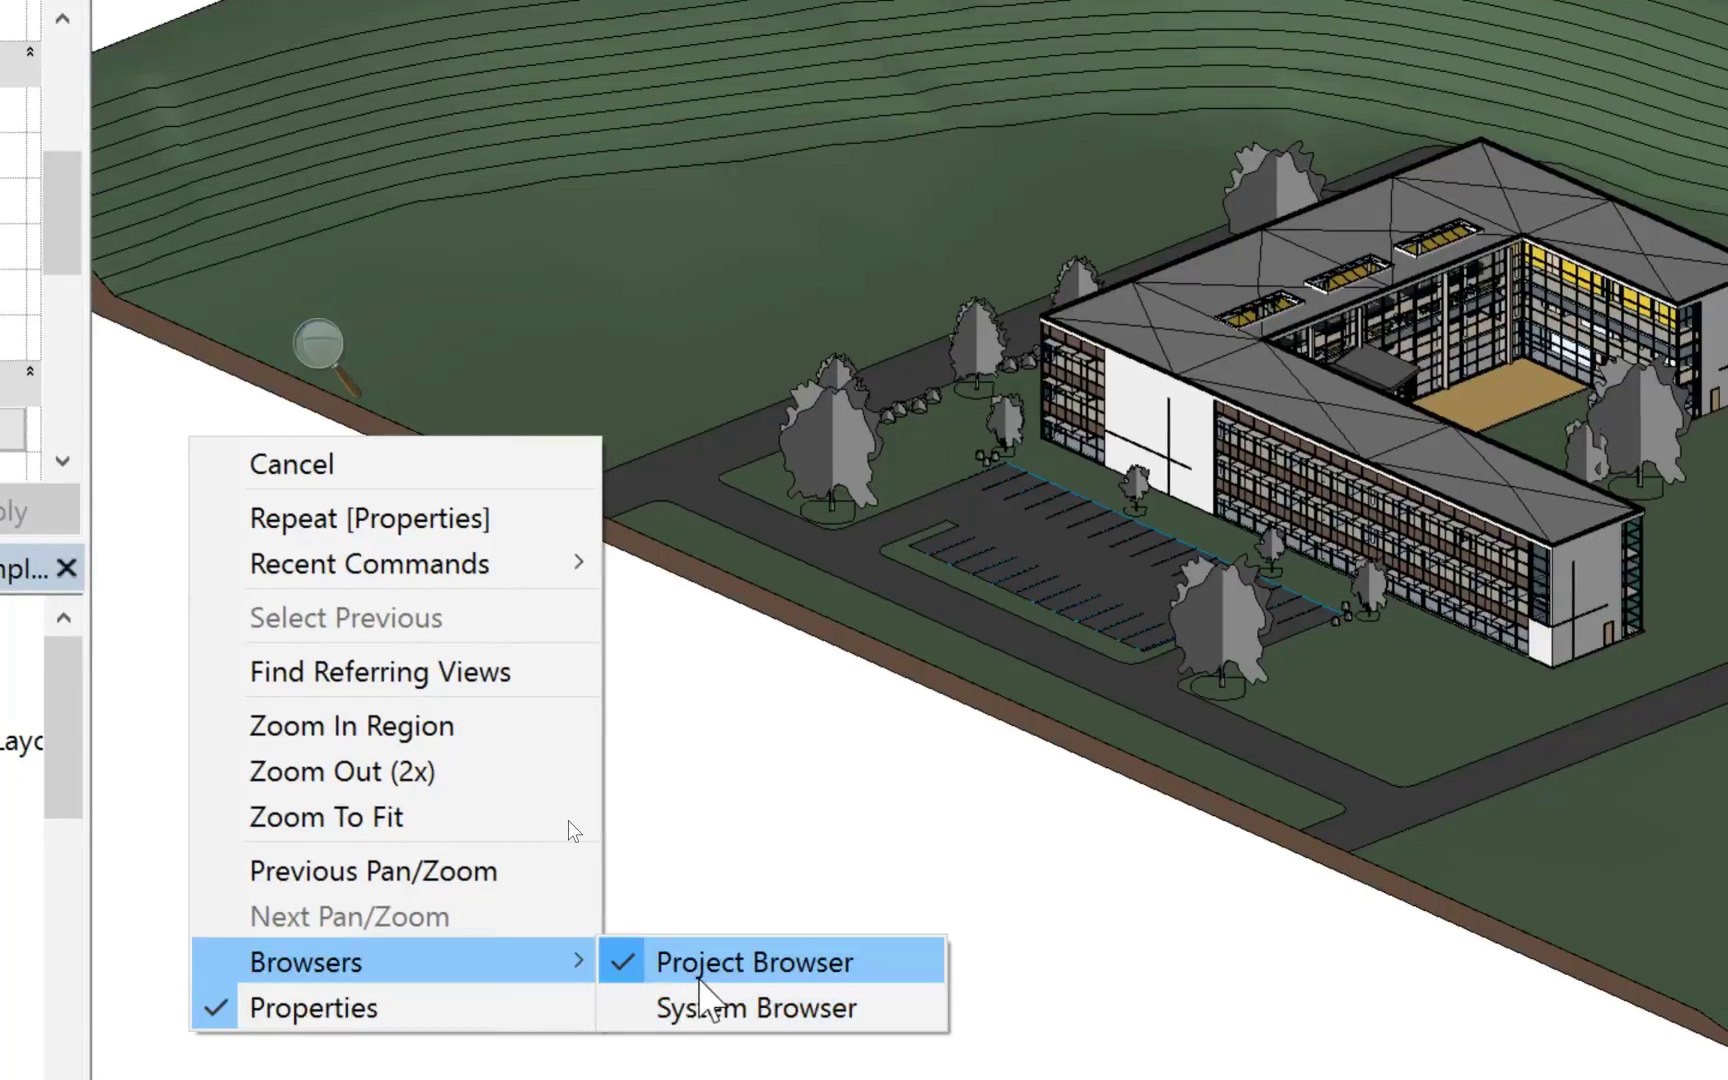
click(700, 985)
right_click(526, 764)
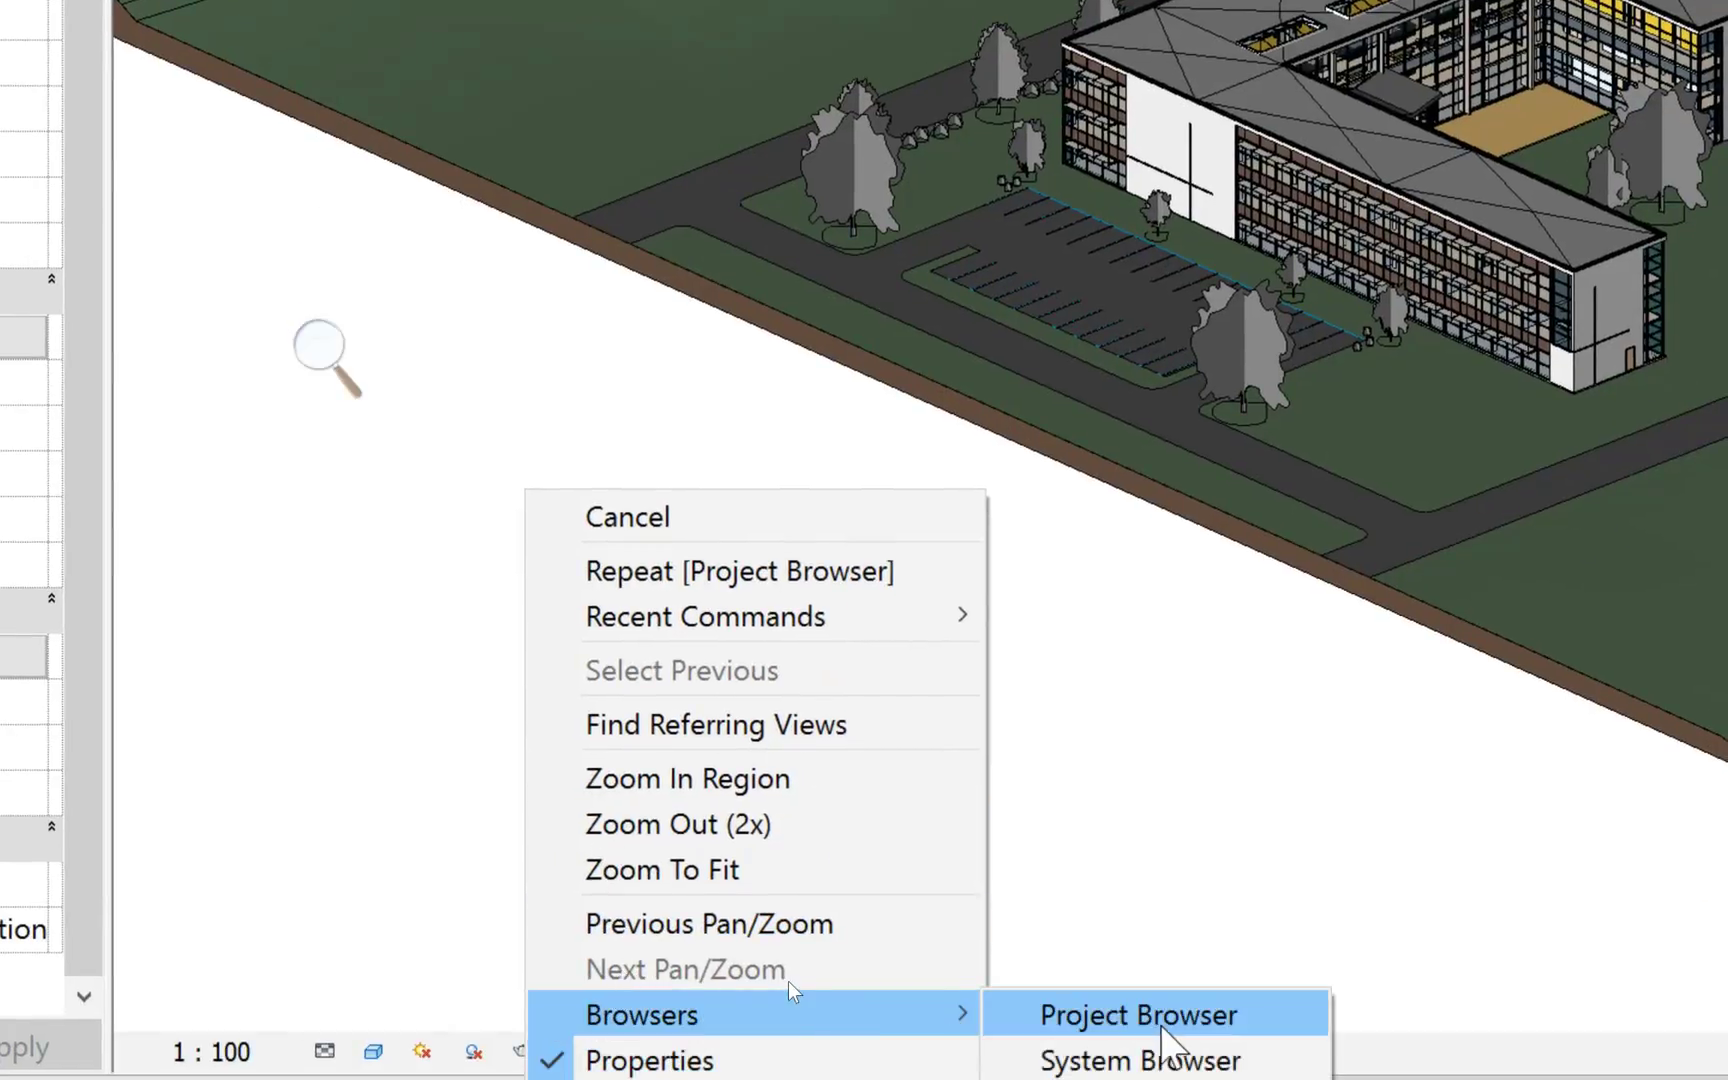
click(1160, 1020)
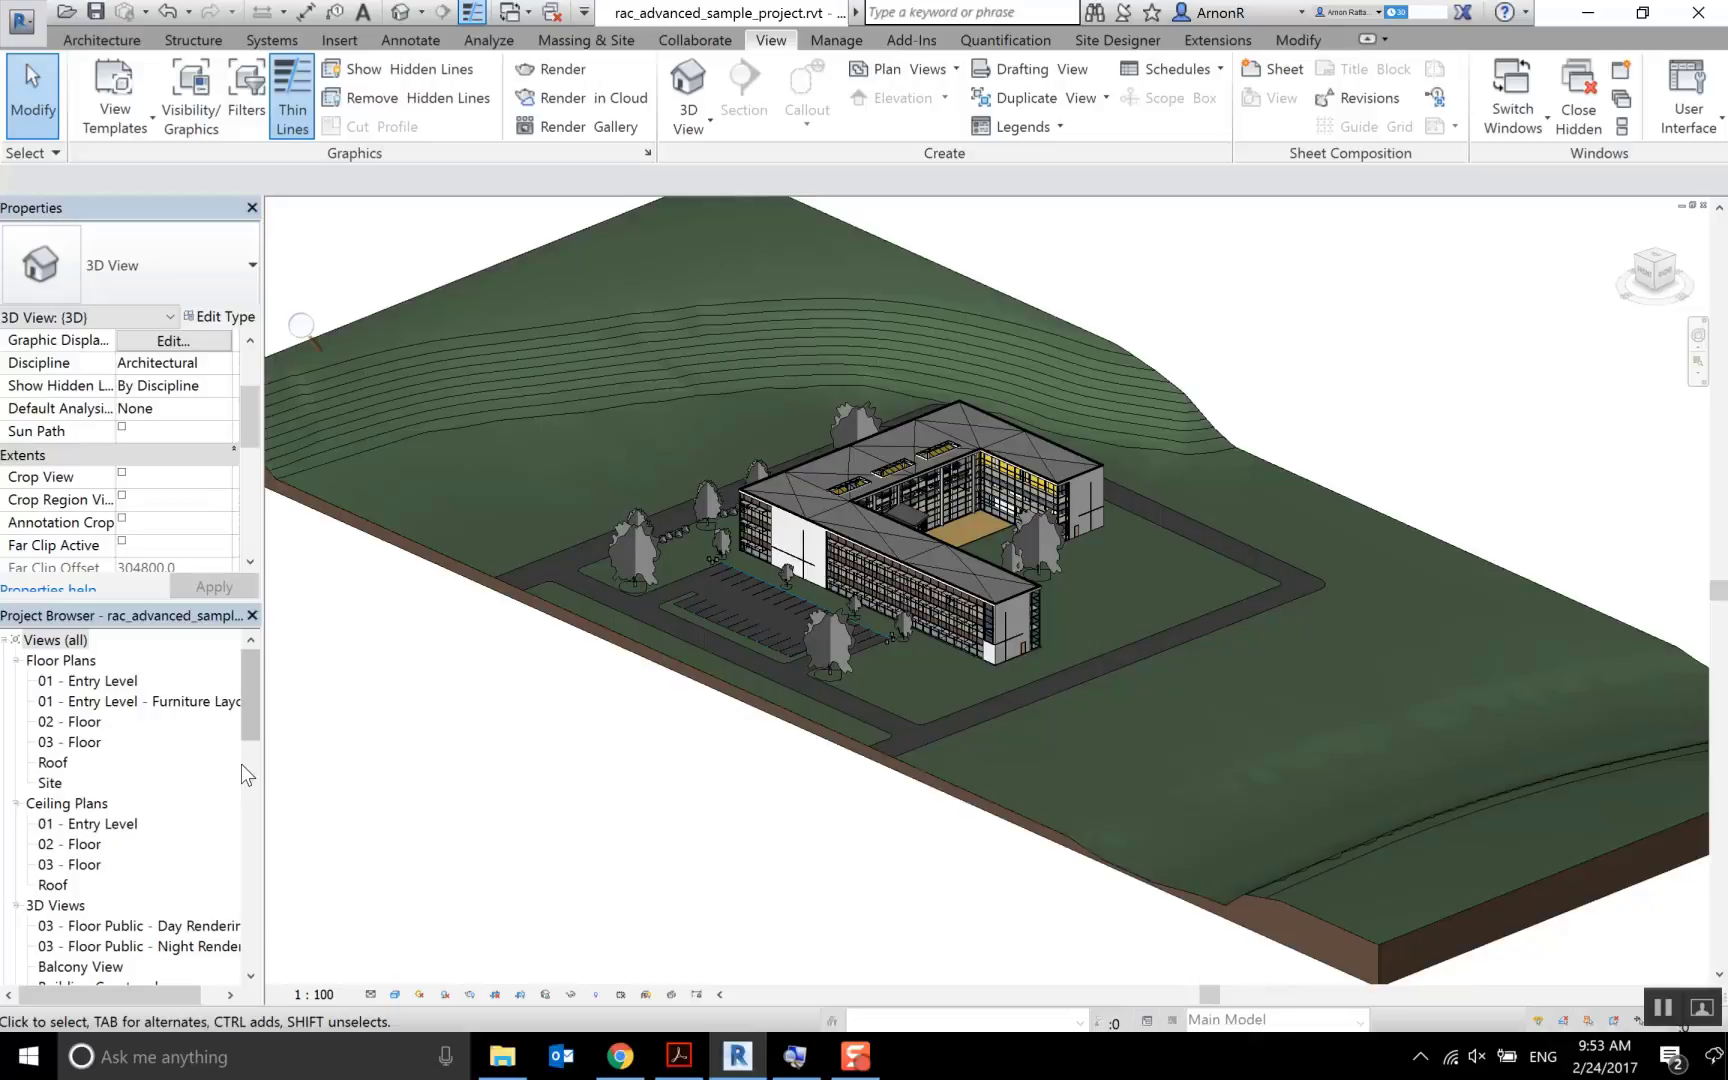
scroll(117, 683, down, 3)
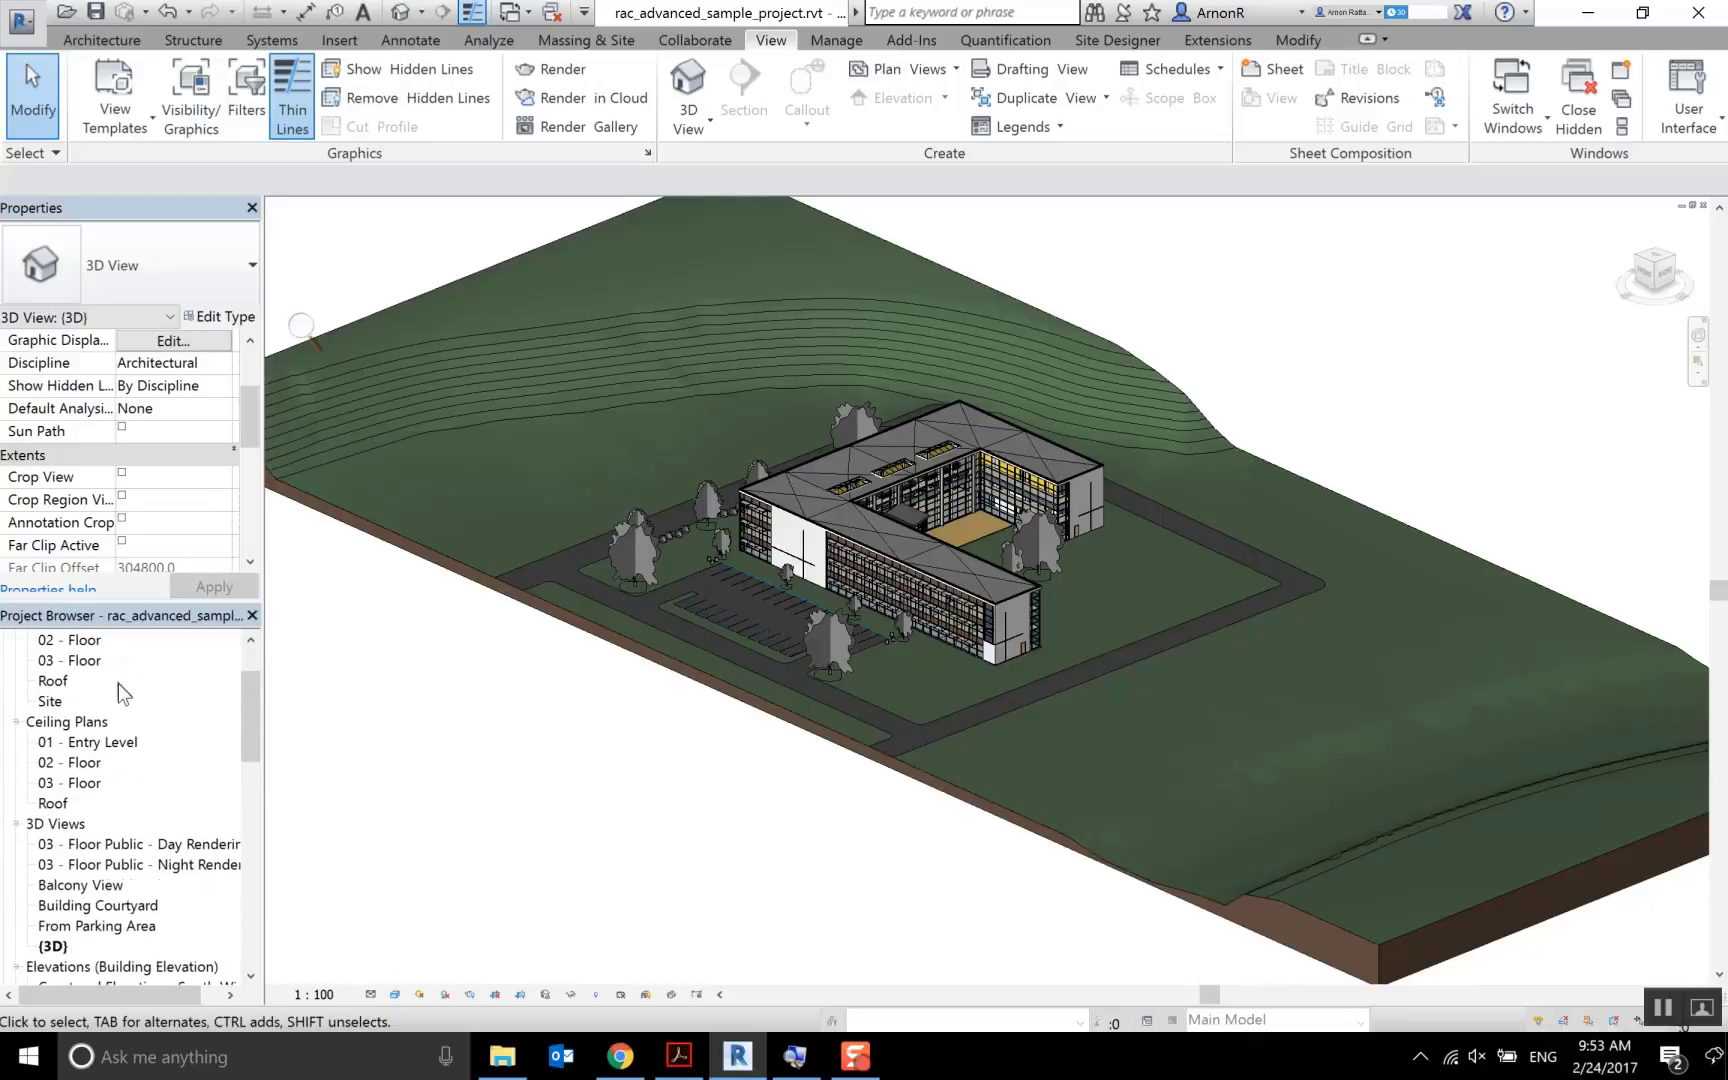
scroll(140, 730, down, 2)
scroll(180, 780, up, 1)
scroll(232, 826, up, 1)
scroll(232, 826, up, 2)
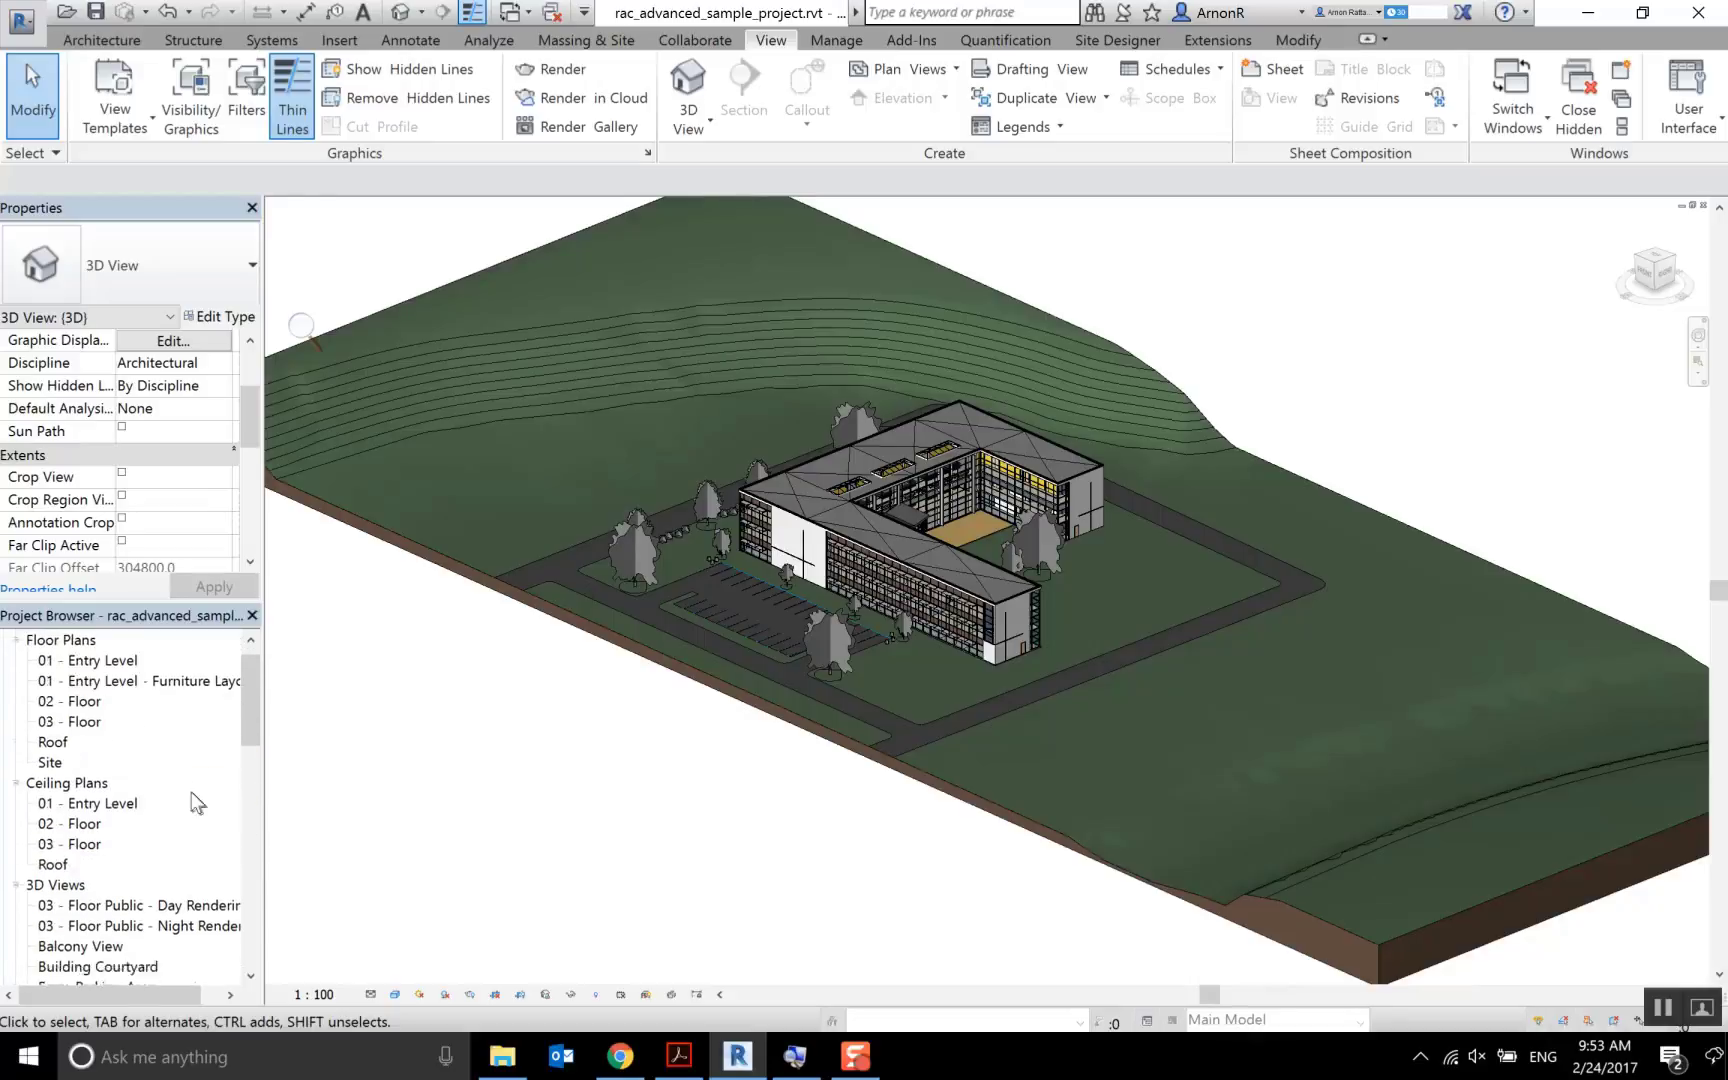
scroll(182, 775, up, 1)
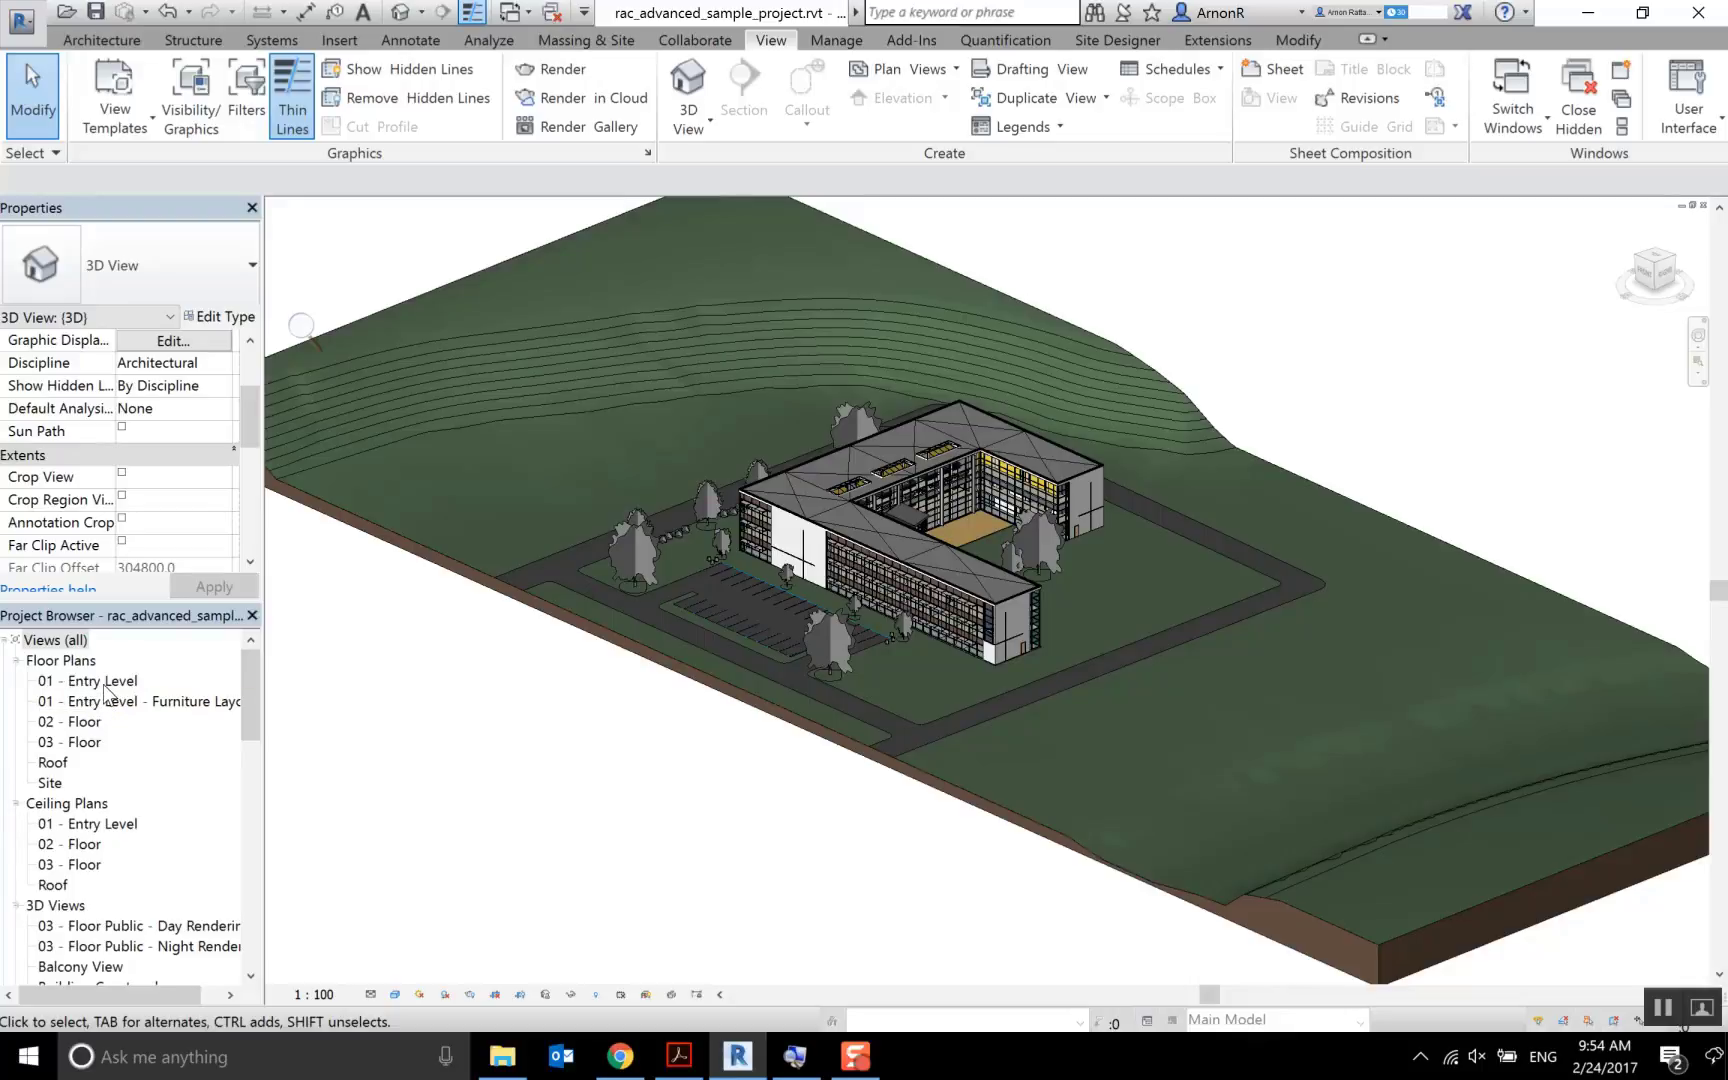
Open the 01 - Entry Level floor plan from the Project Browser's Floor Plans list
click(105, 682)
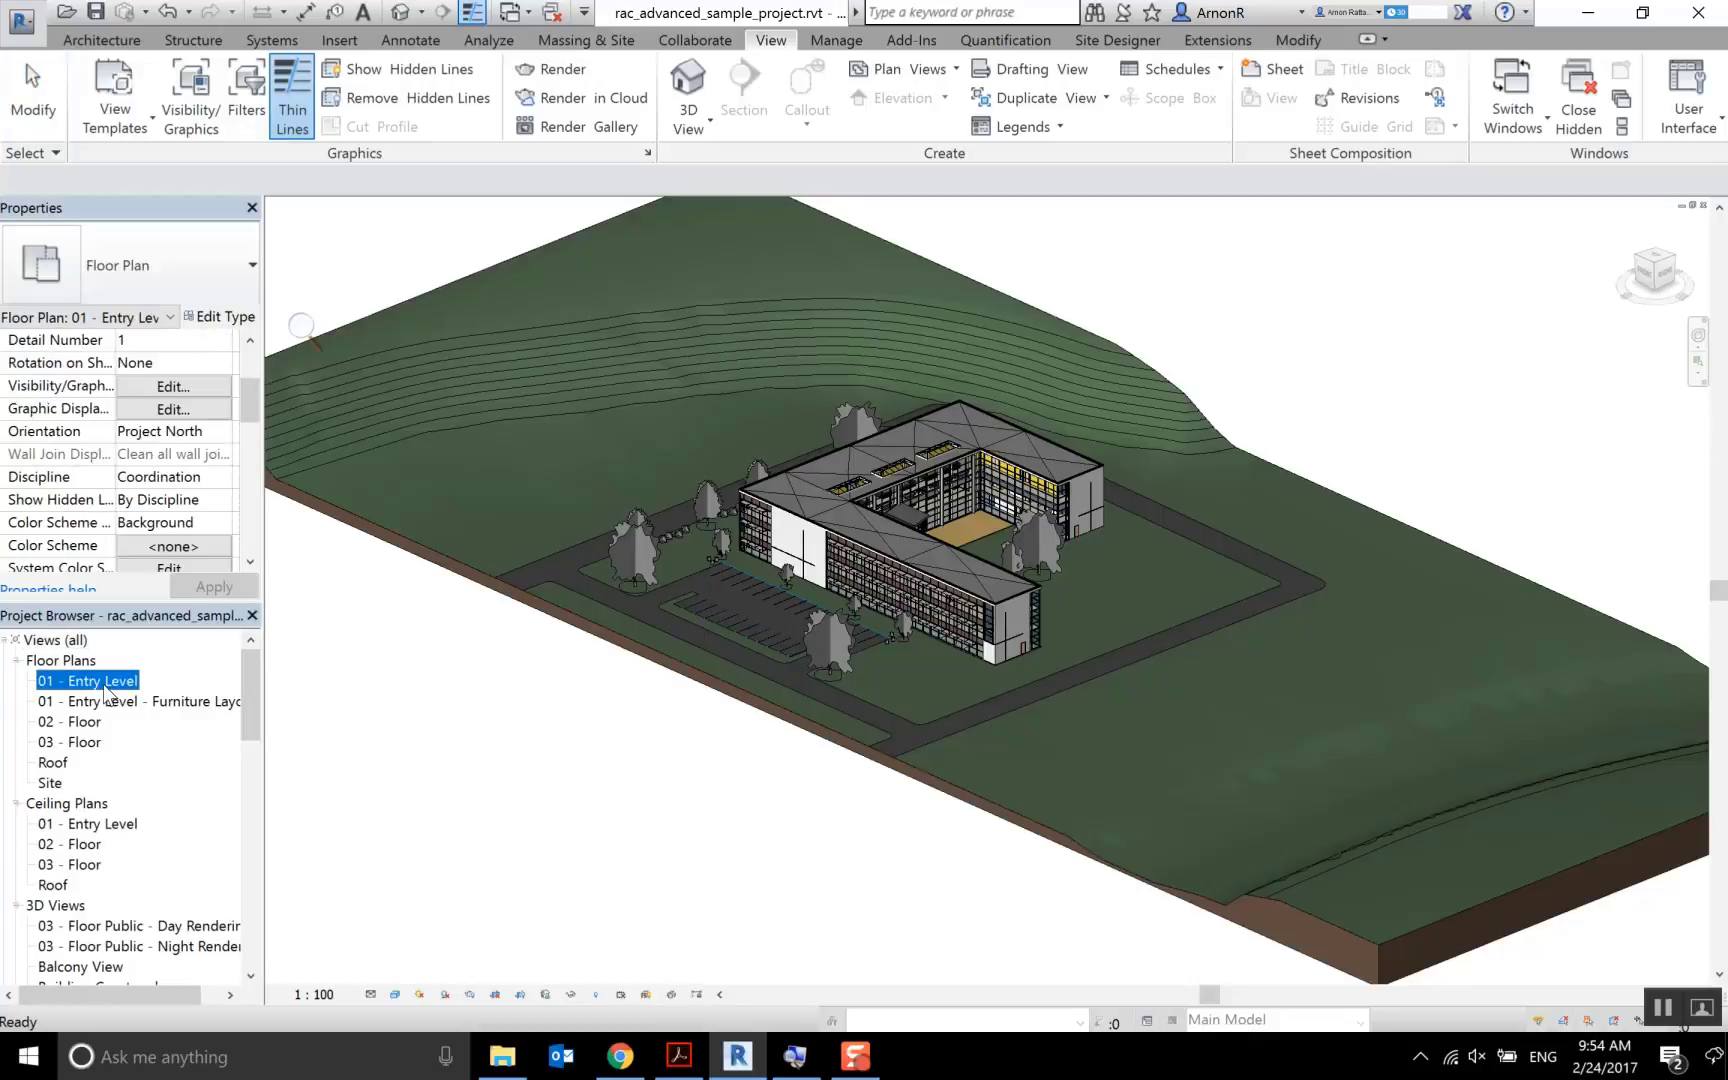
right_click(107, 690)
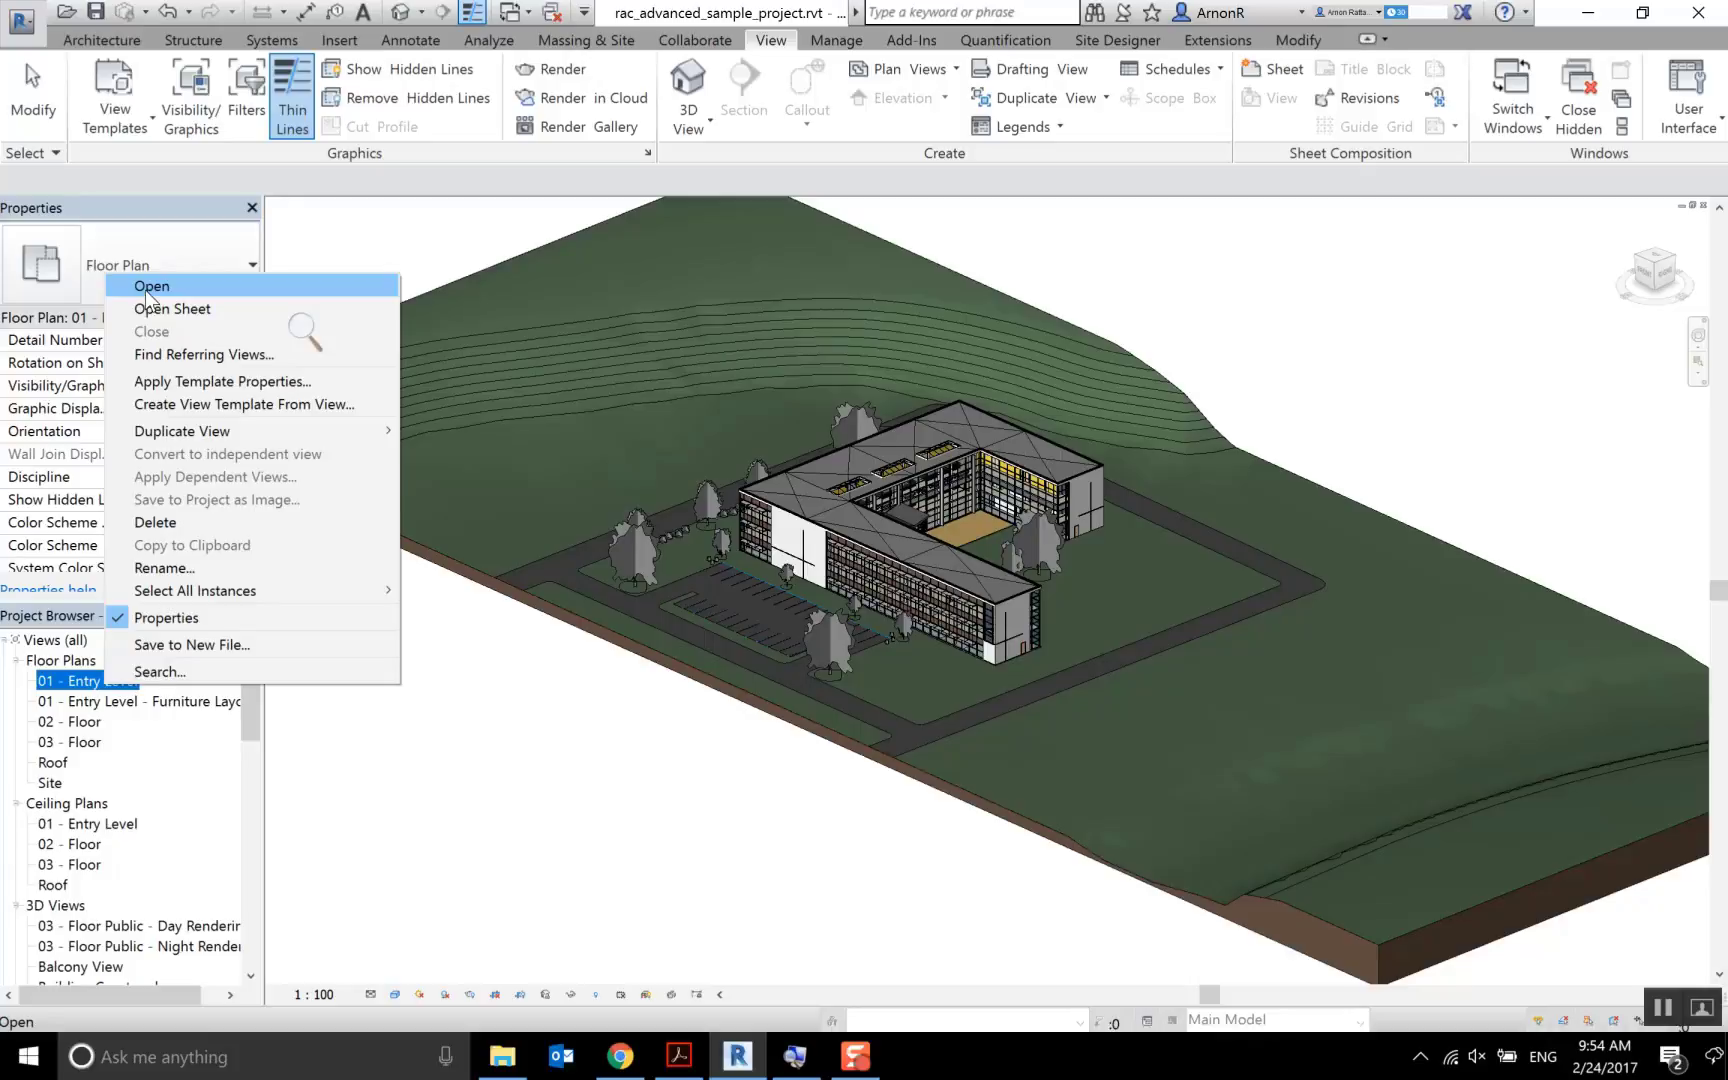
click(146, 290)
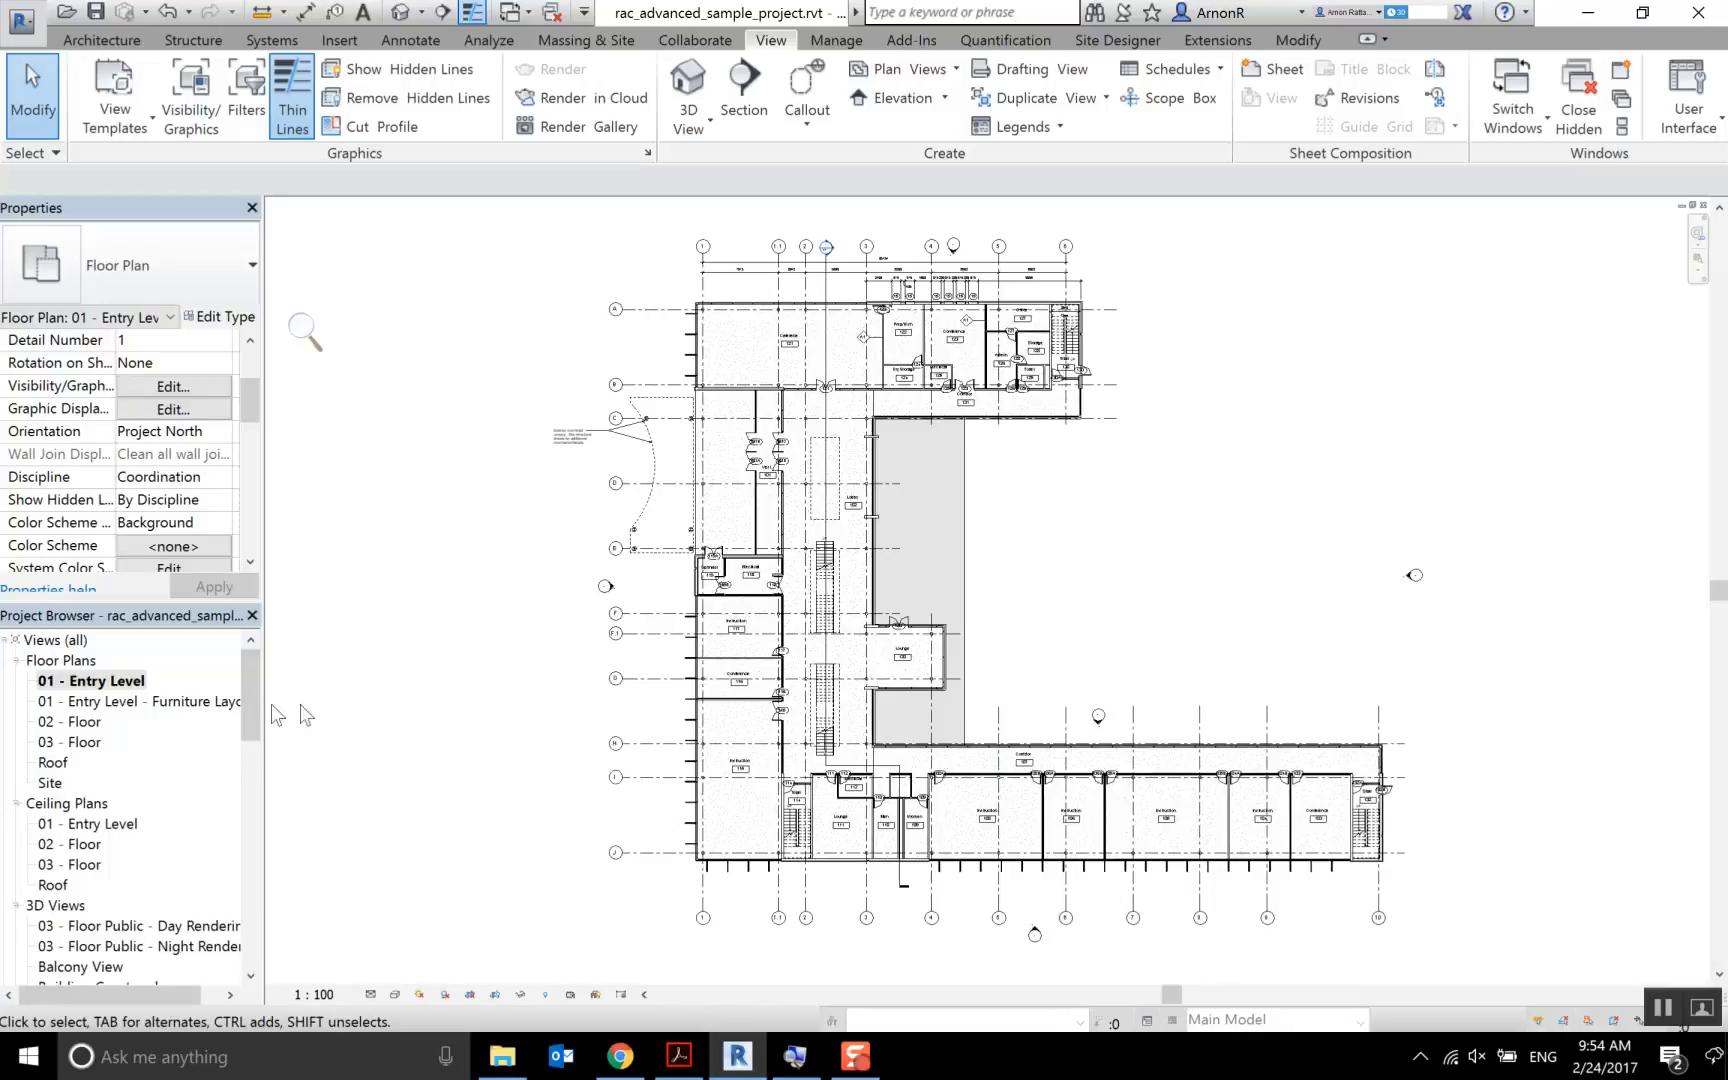
scroll(310, 706, down, 1)
scroll(127, 800, down, 2)
right_click(127, 822)
Open the 03 - Floor Public - Day Rendering perspective of the skylit corridor
click(170, 393)
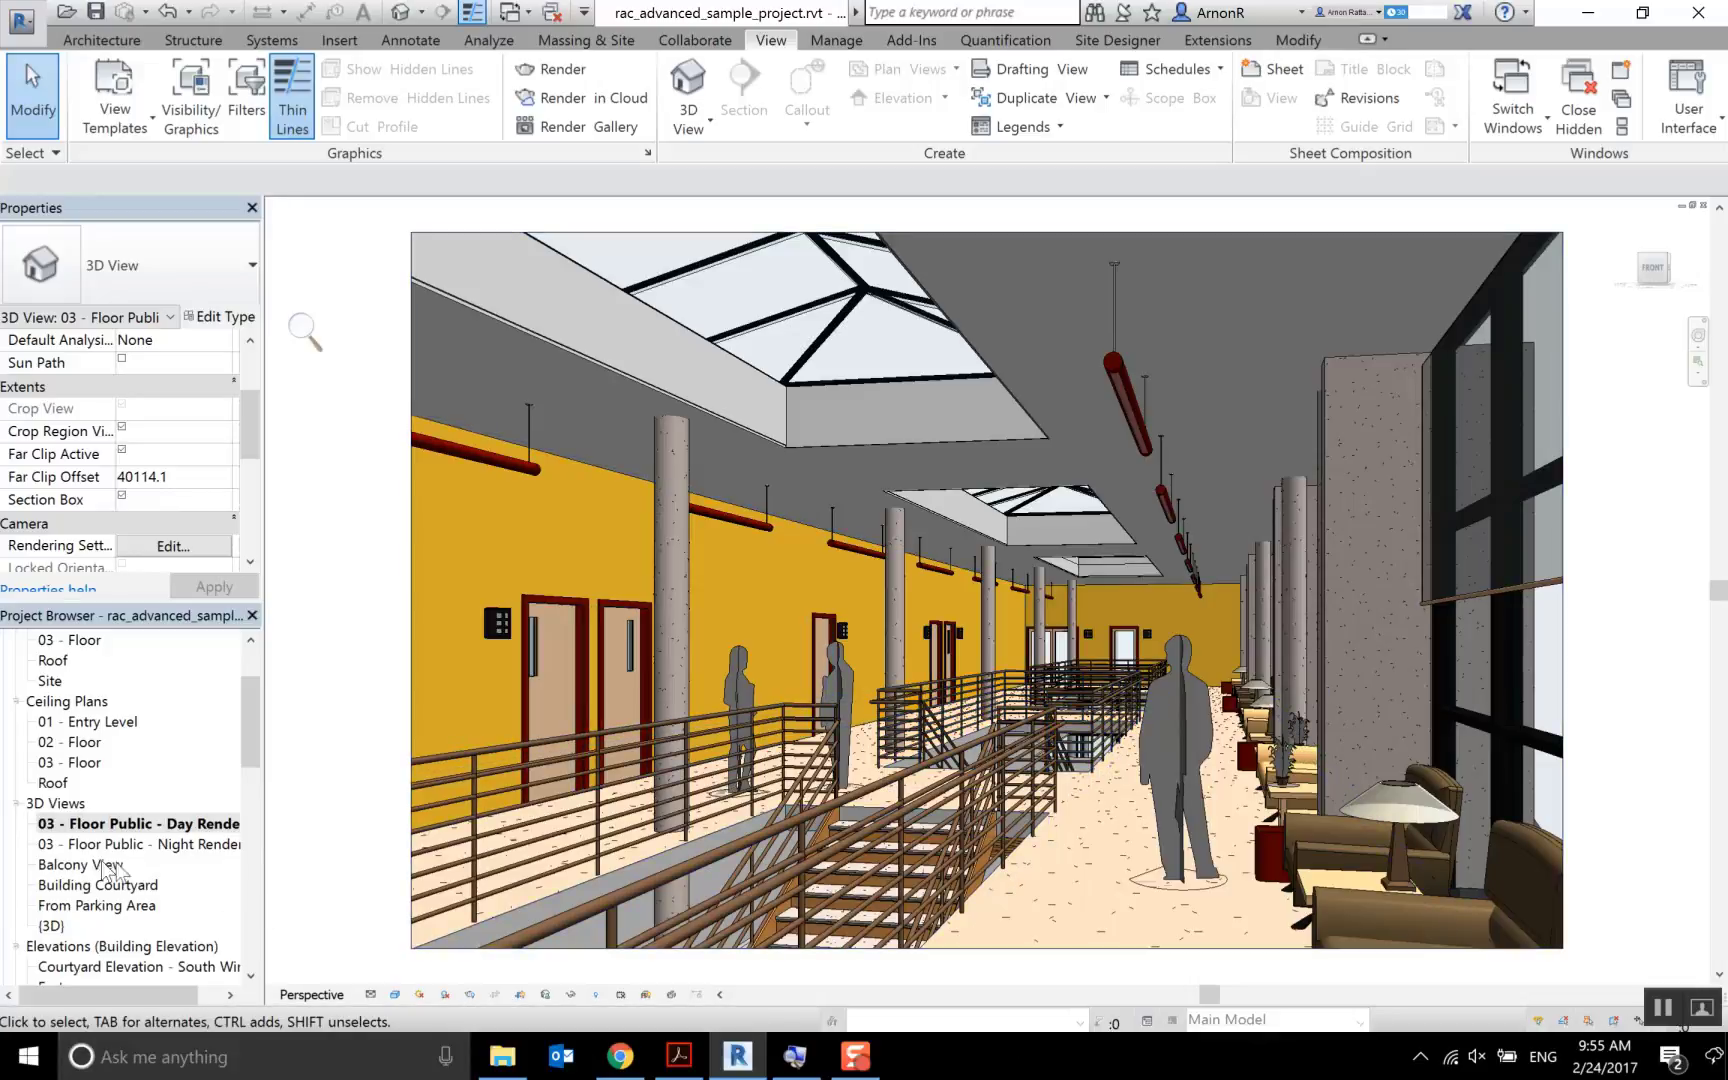
scroll(148, 800, down, 1)
scroll(148, 800, down, 1)
Reopen the default {3D} view from the Project Browser's 3D Views list
click(150, 784)
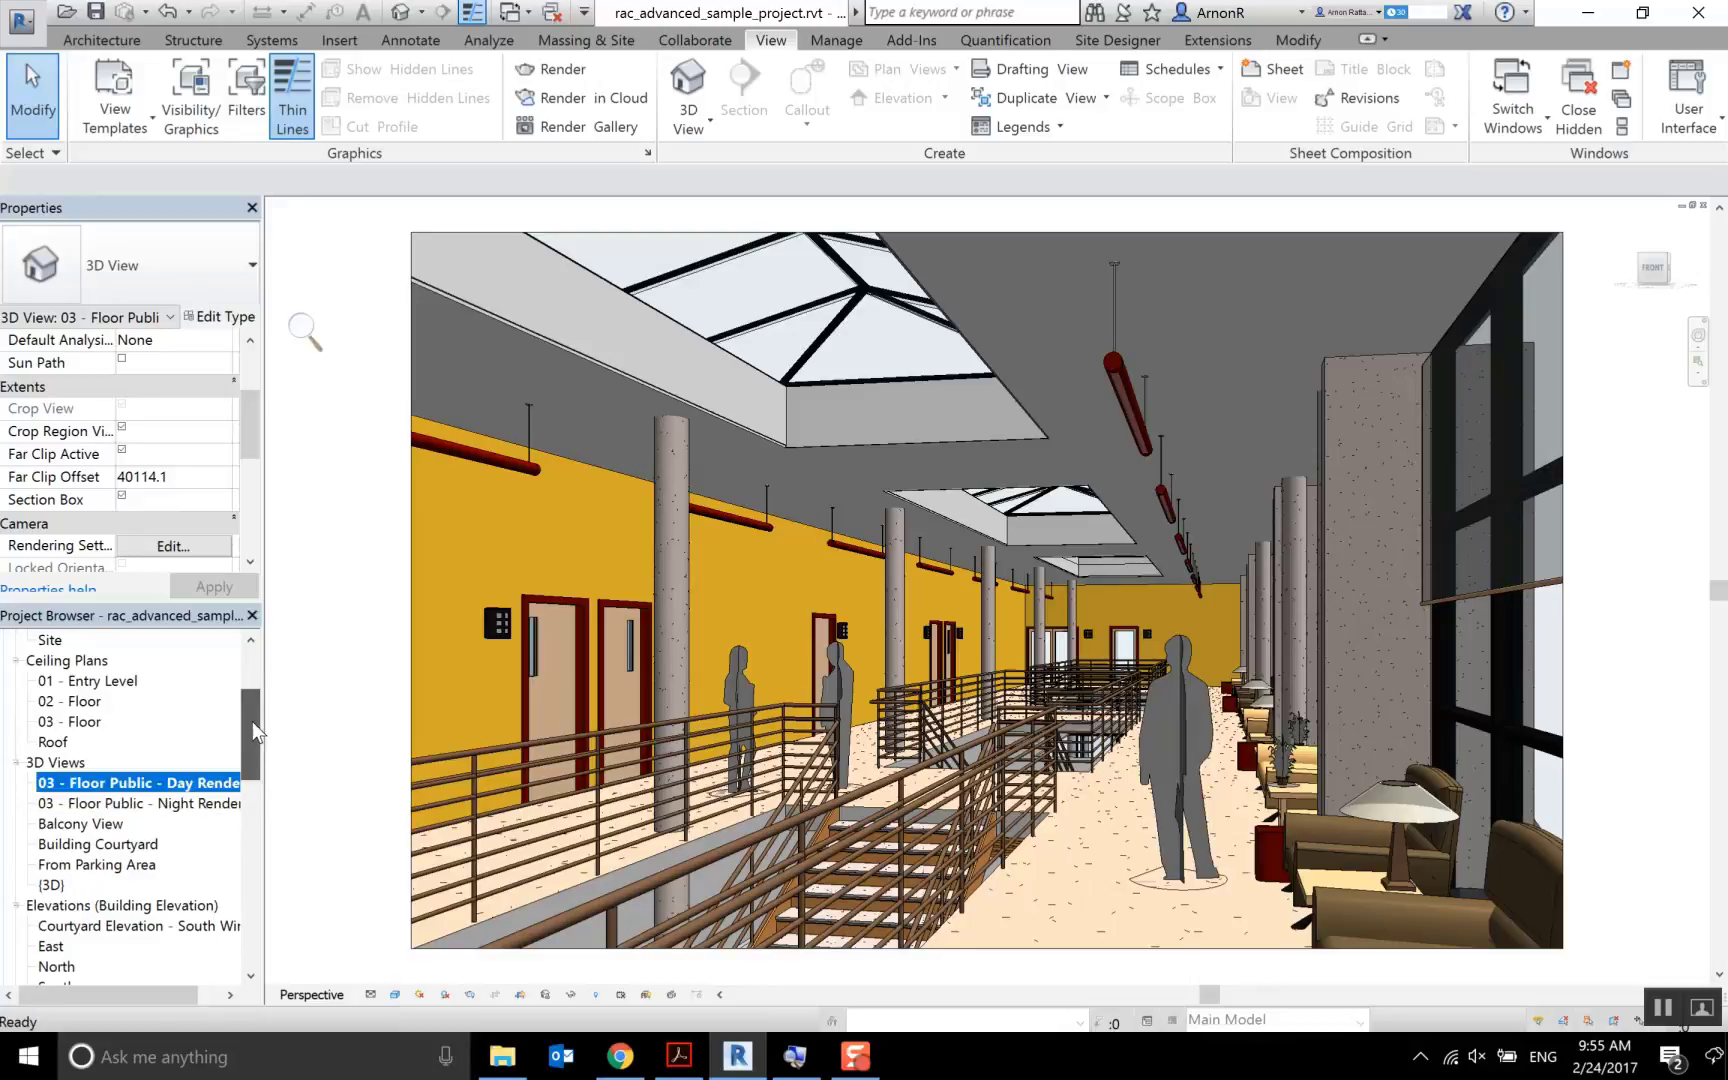
mouse_move(252, 721)
mouse_down()
mouse_move(261, 668)
mouse_move(230, 716)
mouse_up()
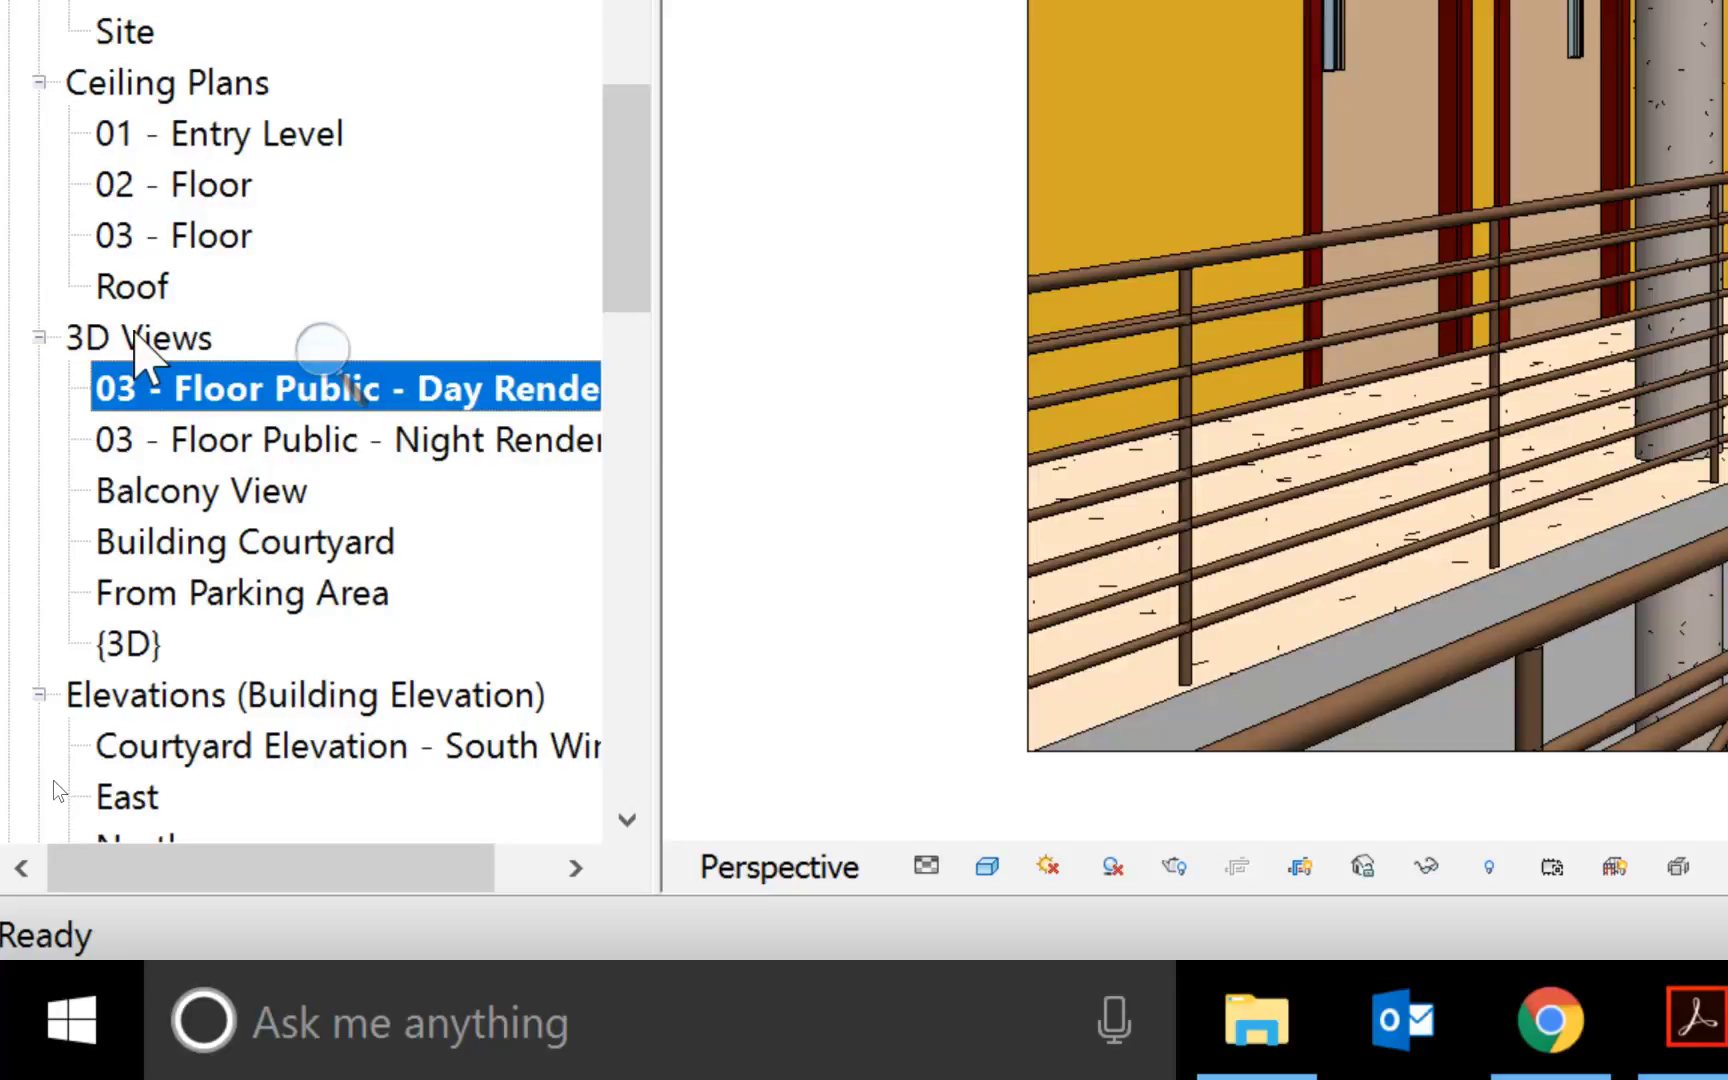
click(105, 632)
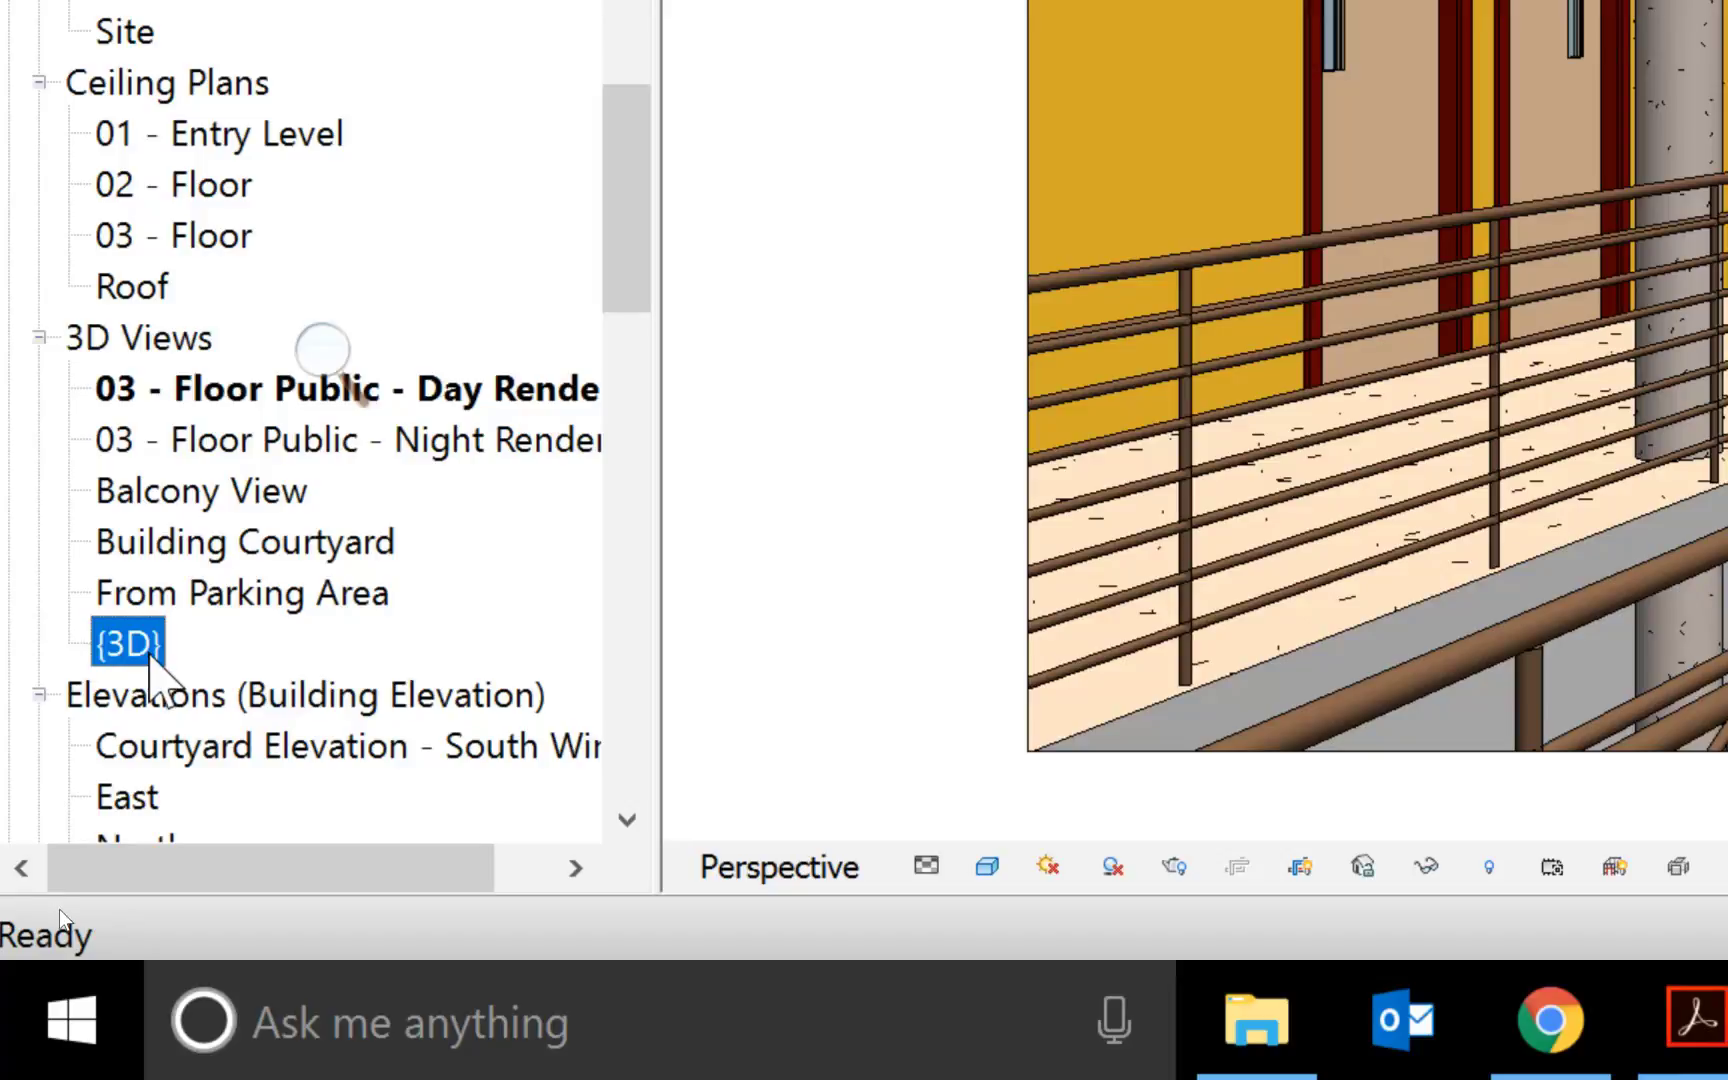
double_click(150, 650)
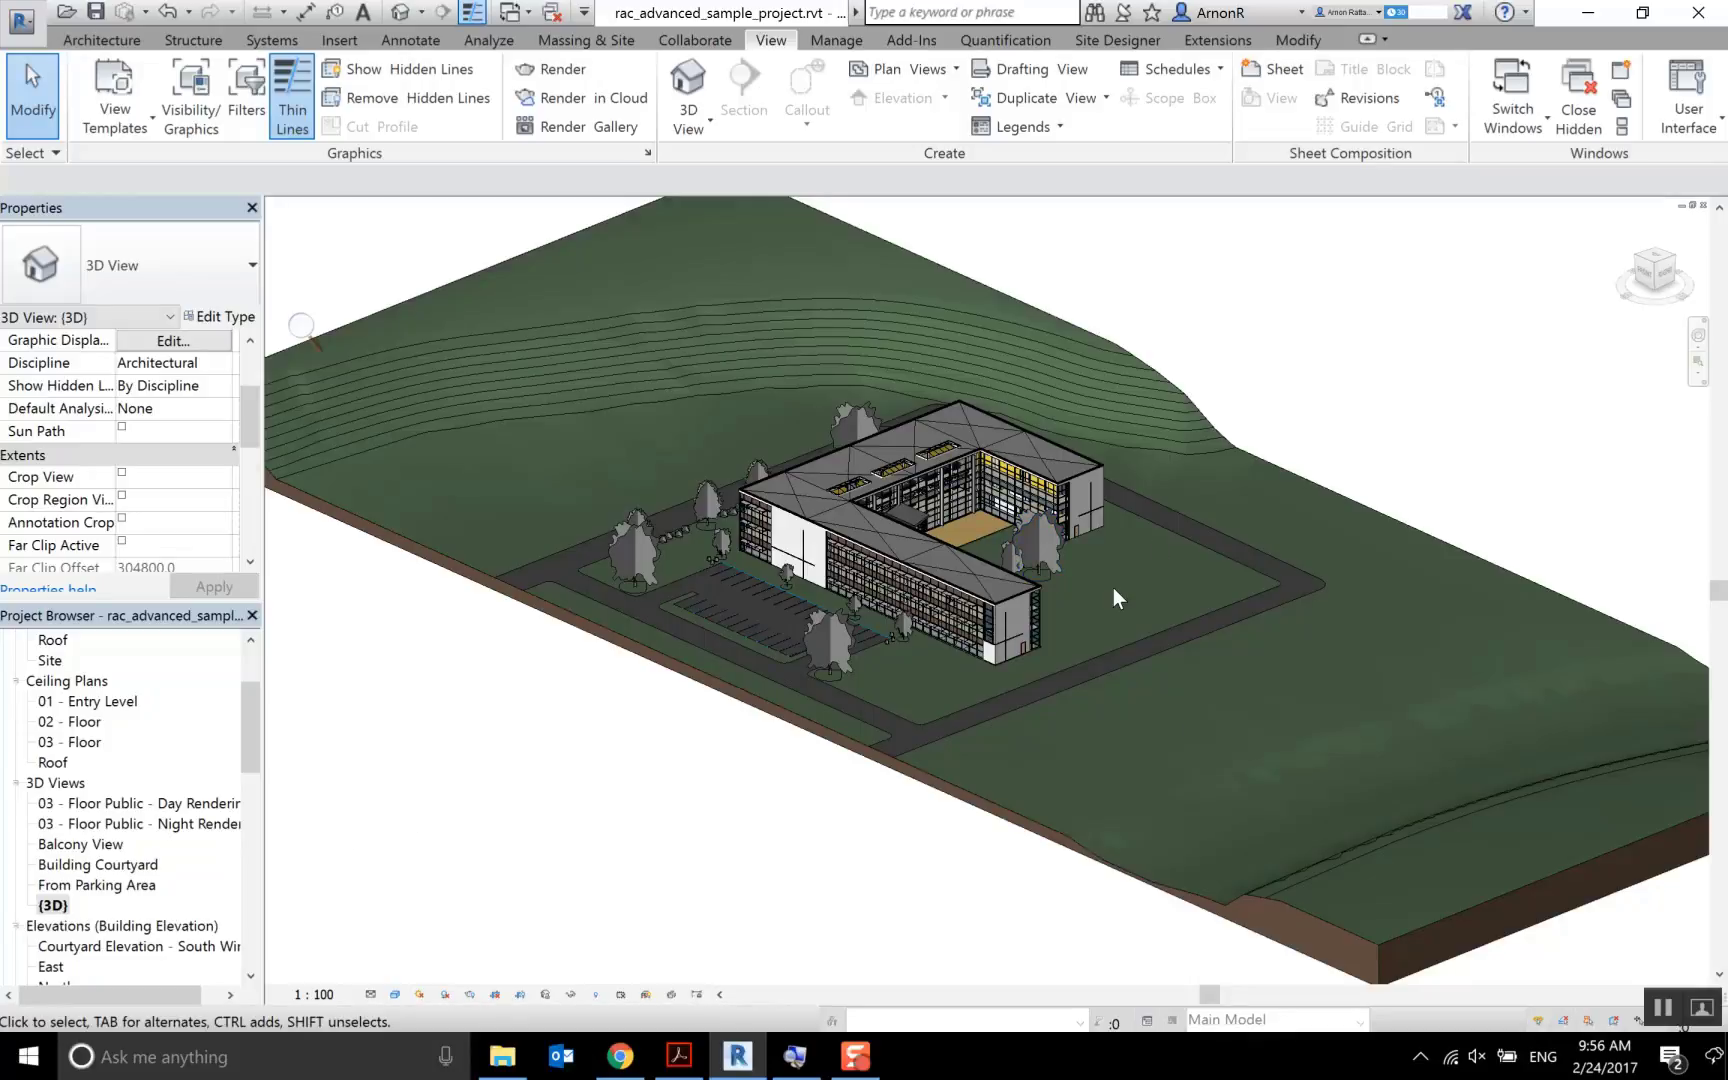
Pan the building and site toward the upper left, then orbit to a low side view
middle_drag(1396, 297, 981, 342)
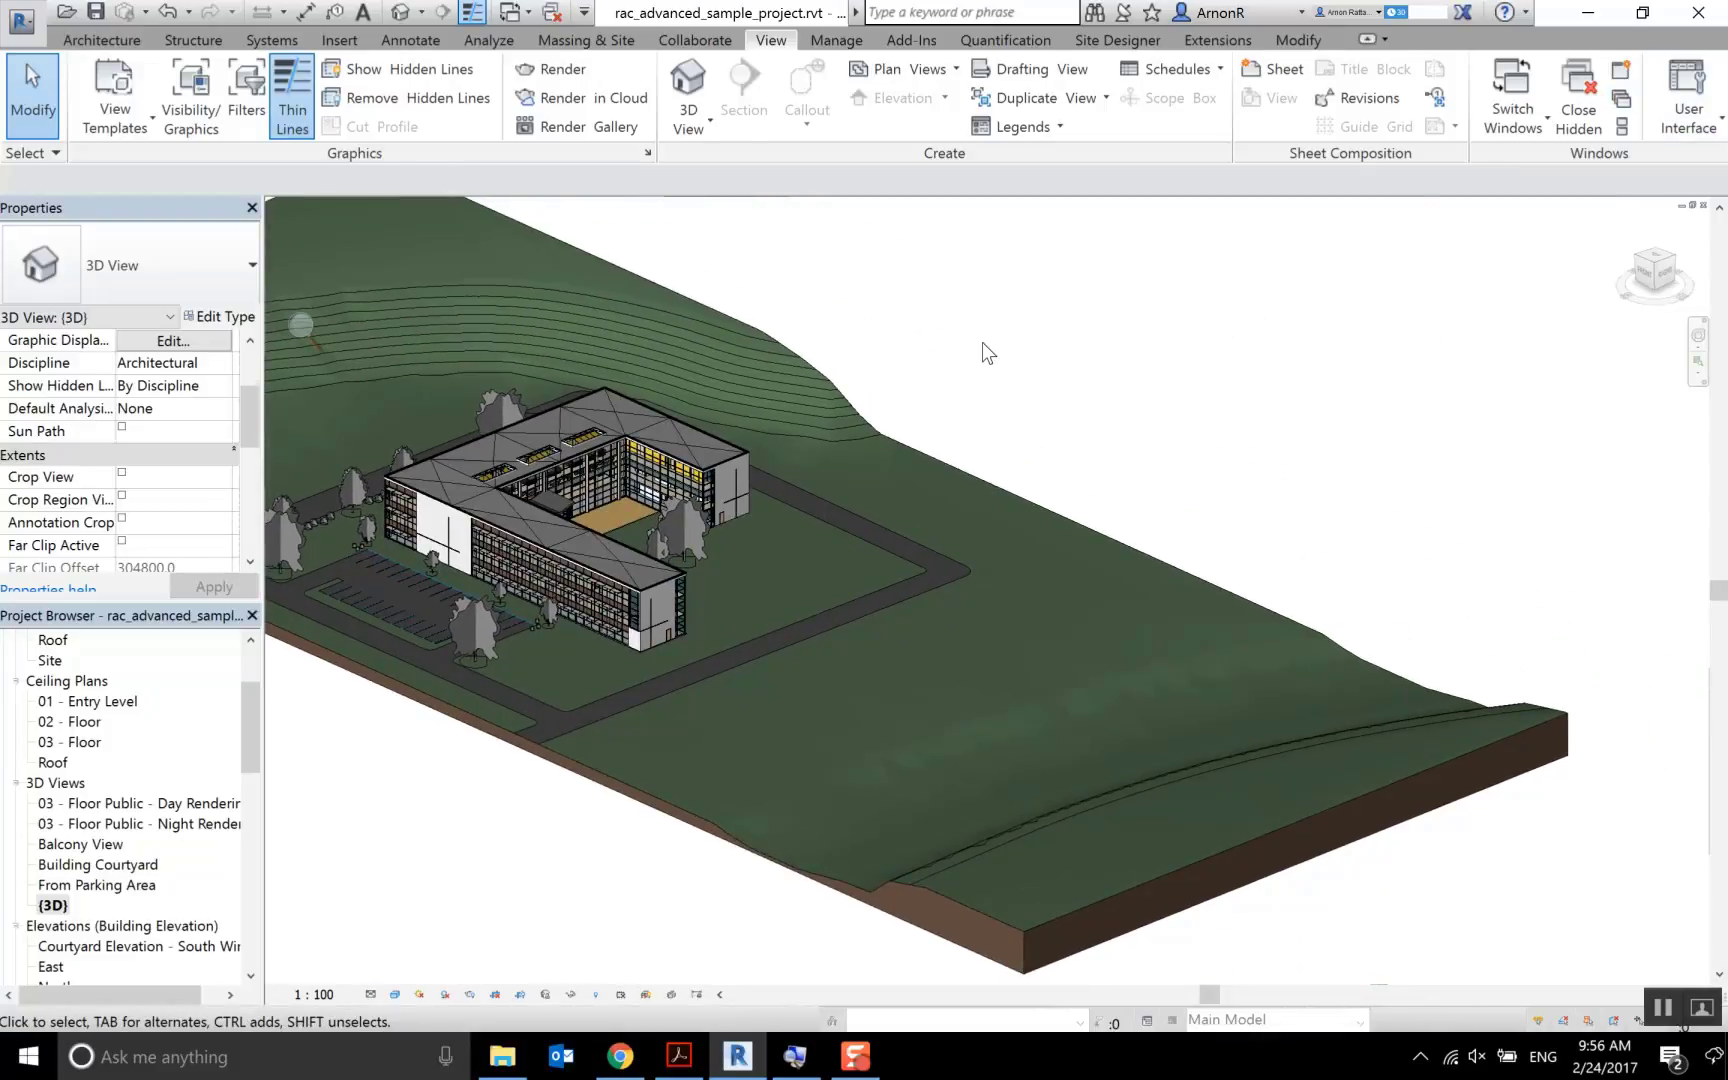
middle_drag(983, 344, 1000, 360)
mouse_move(1170, 433)
middle_down()
mouse_move(378, 413)
mouse_move(1600, 578)
mouse_move(1497, 555)
mouse_move(1246, 436)
middle_up()
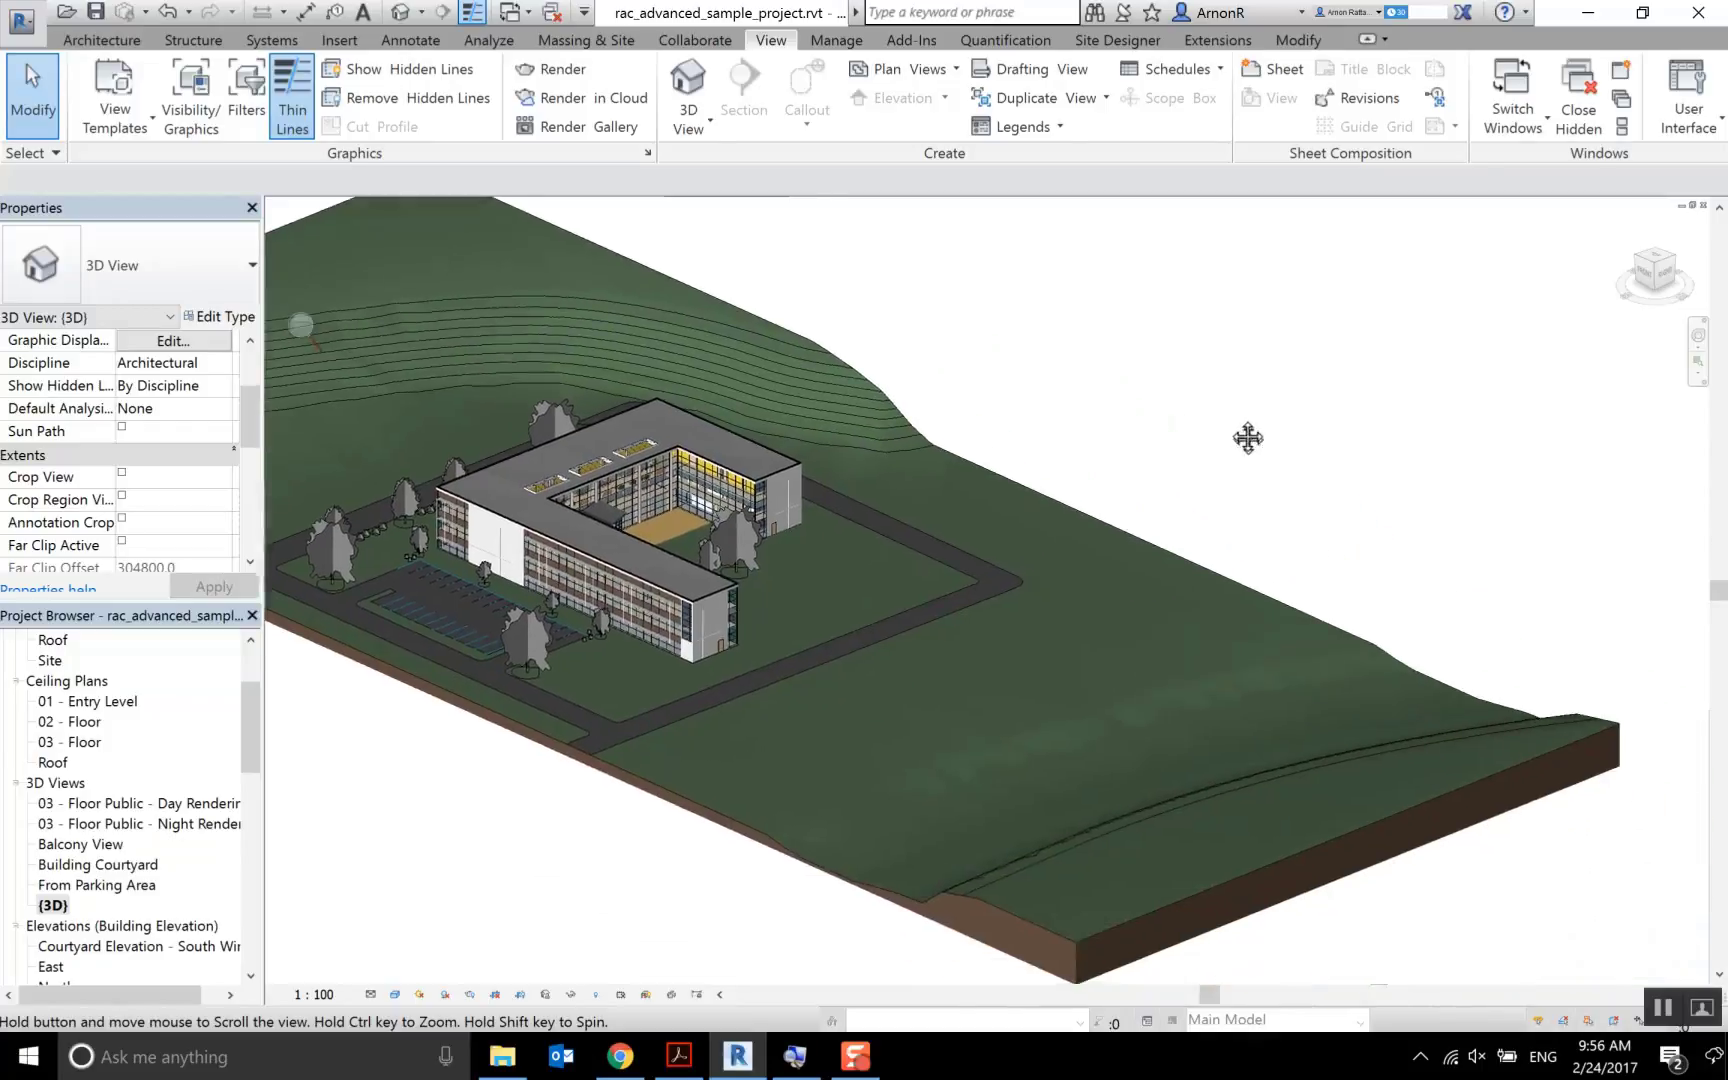
middle_drag(1435, 575, 1290, 520)
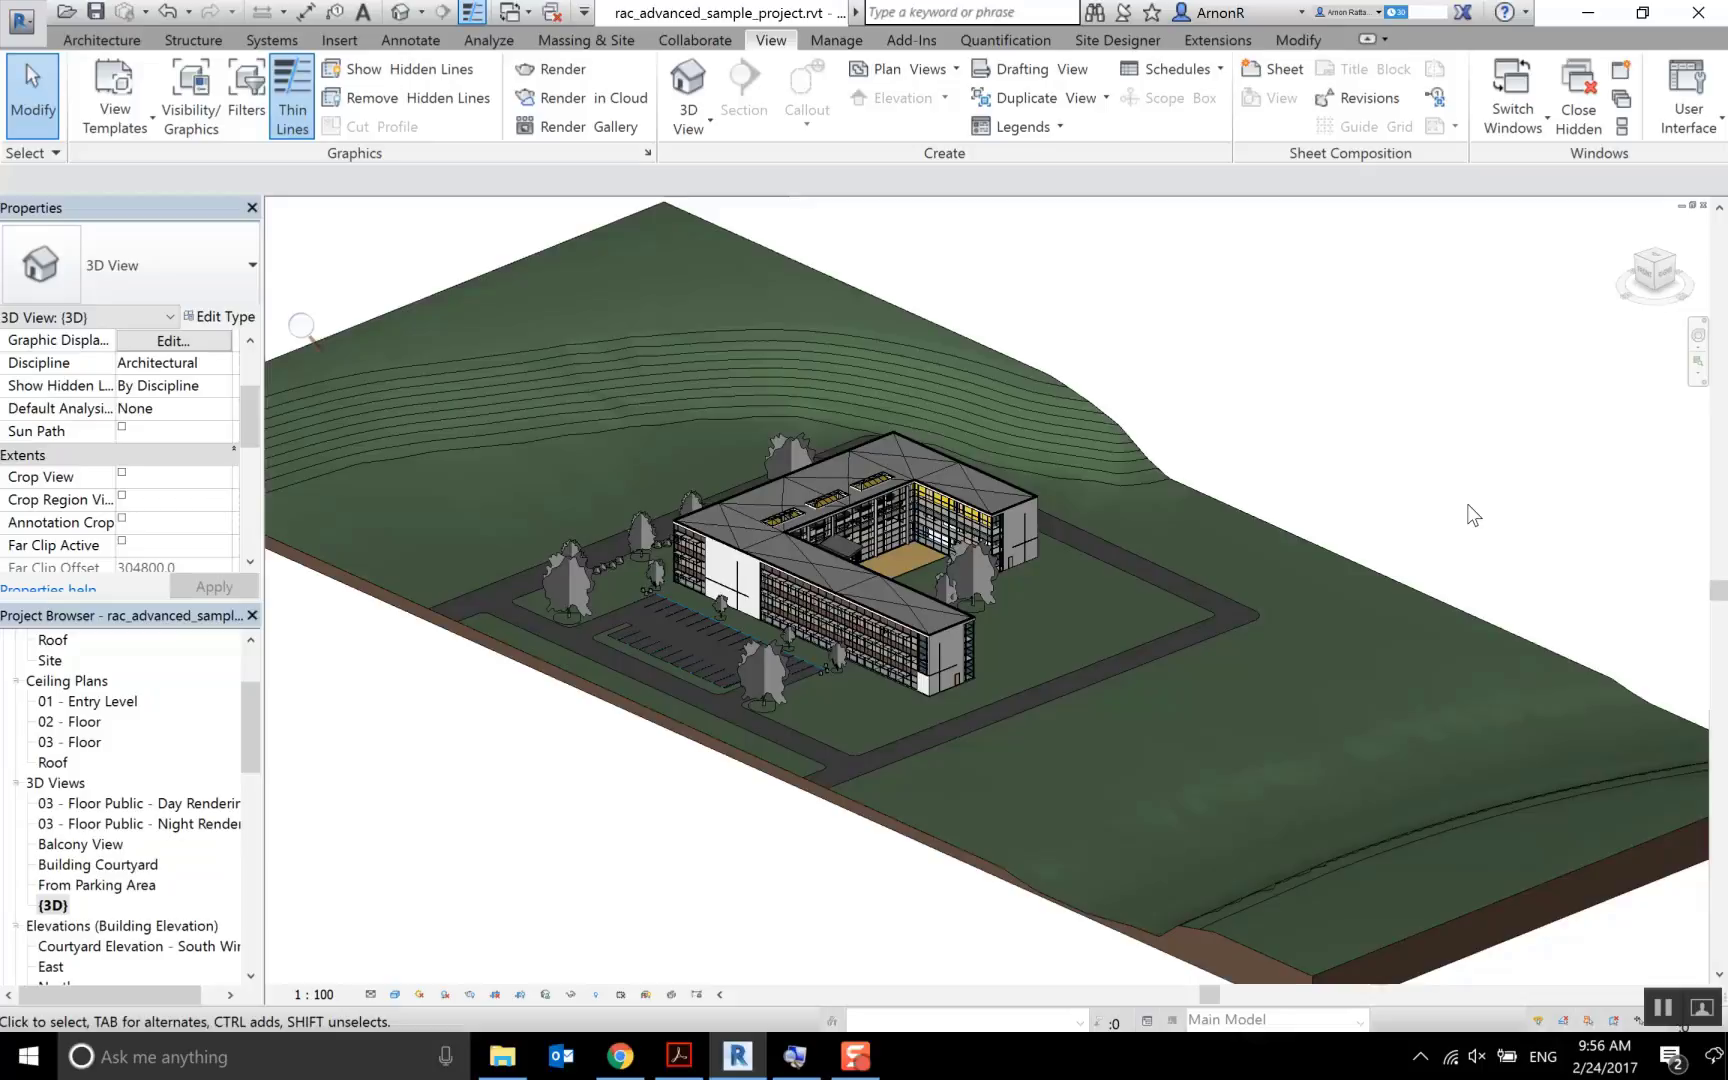
middle_drag(1472, 515, 1486, 522)
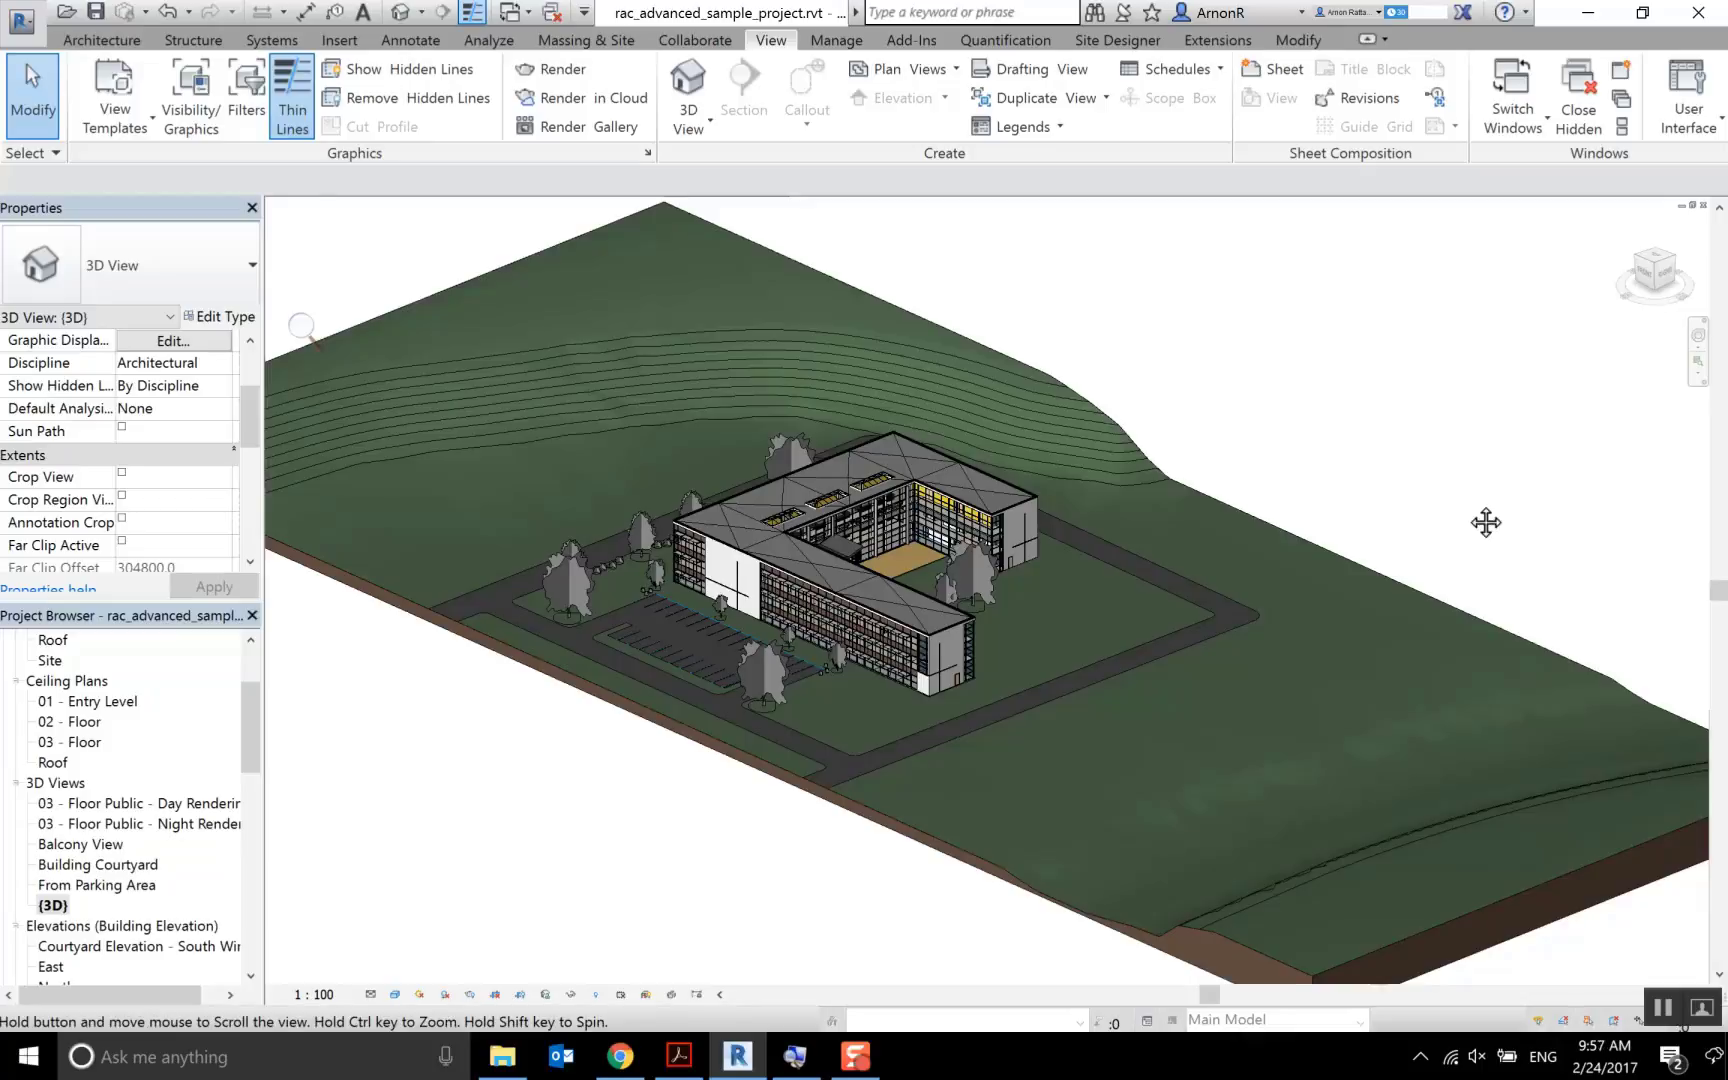
middle_drag(1486, 522, 1368, 487)
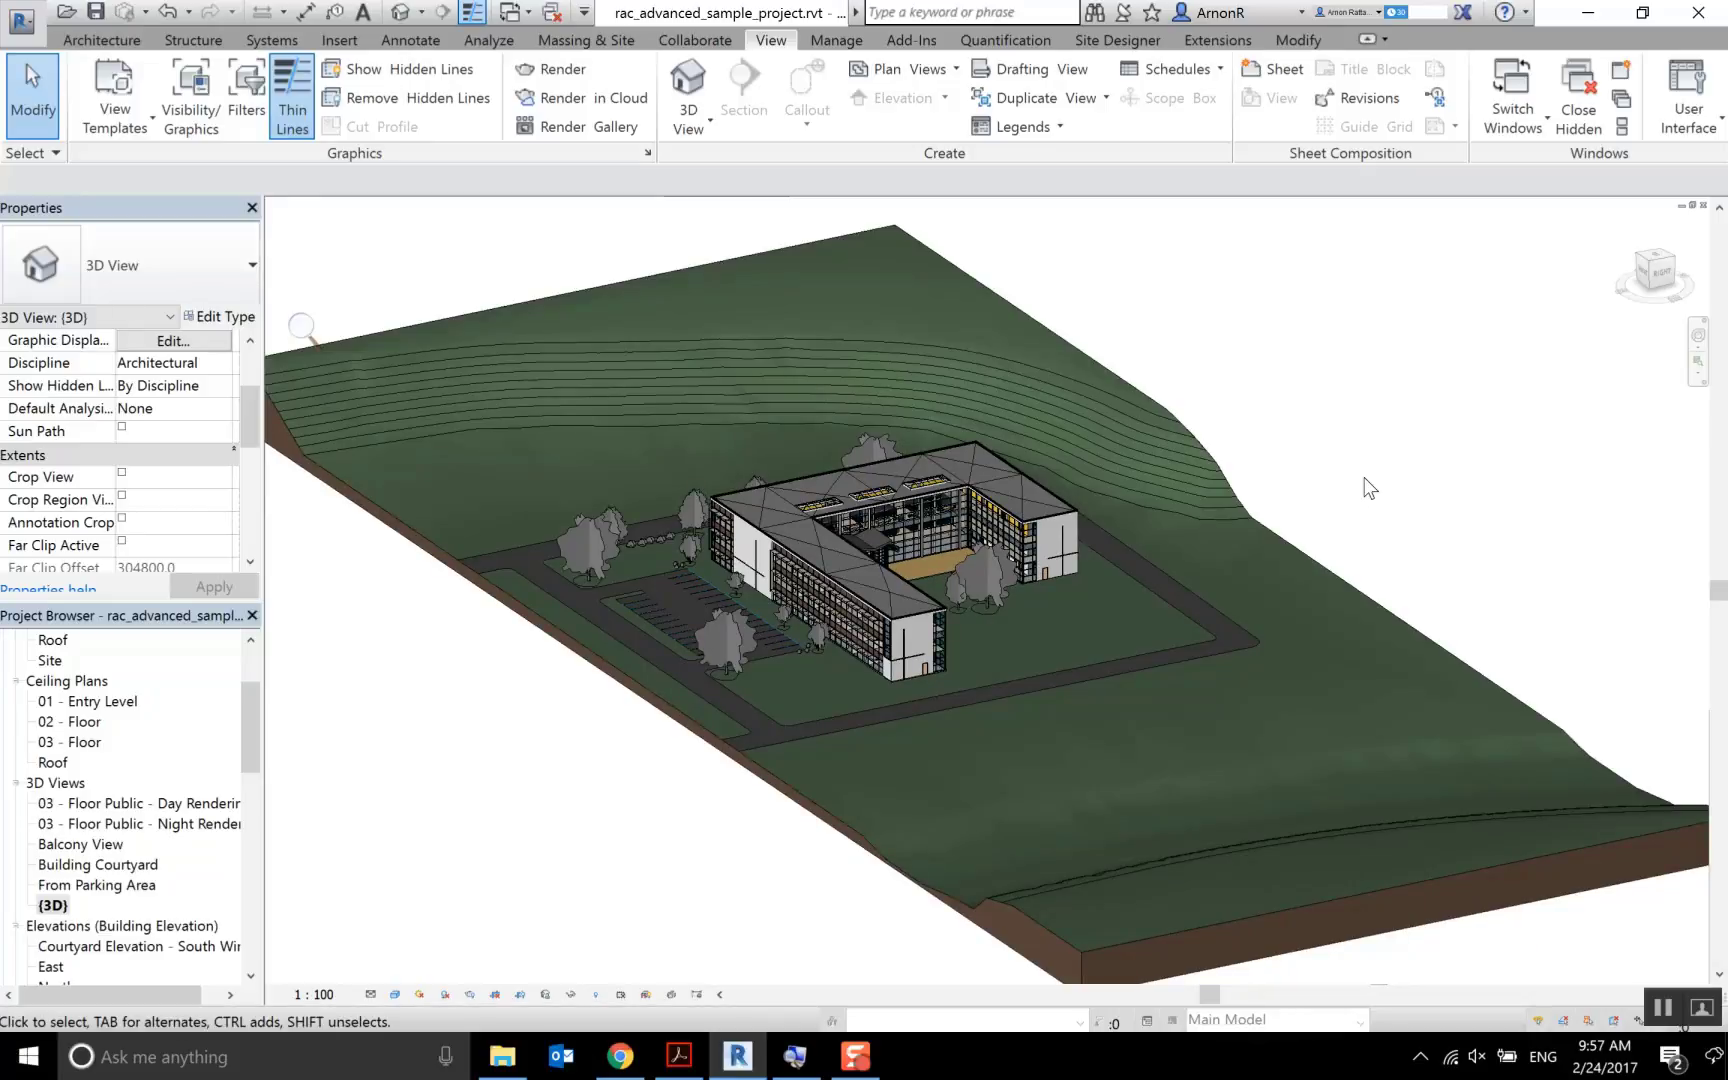
mouse_move(1234, 494)
shift+middle_down()
mouse_move(1215, 318)
mouse_move(1278, 395)
mouse_move(1292, 494)
mouse_move(1330, 494)
mouse_move(1254, 467)
mouse_move(1340, 418)
mouse_move(1320, 457)
shift+middle_up()
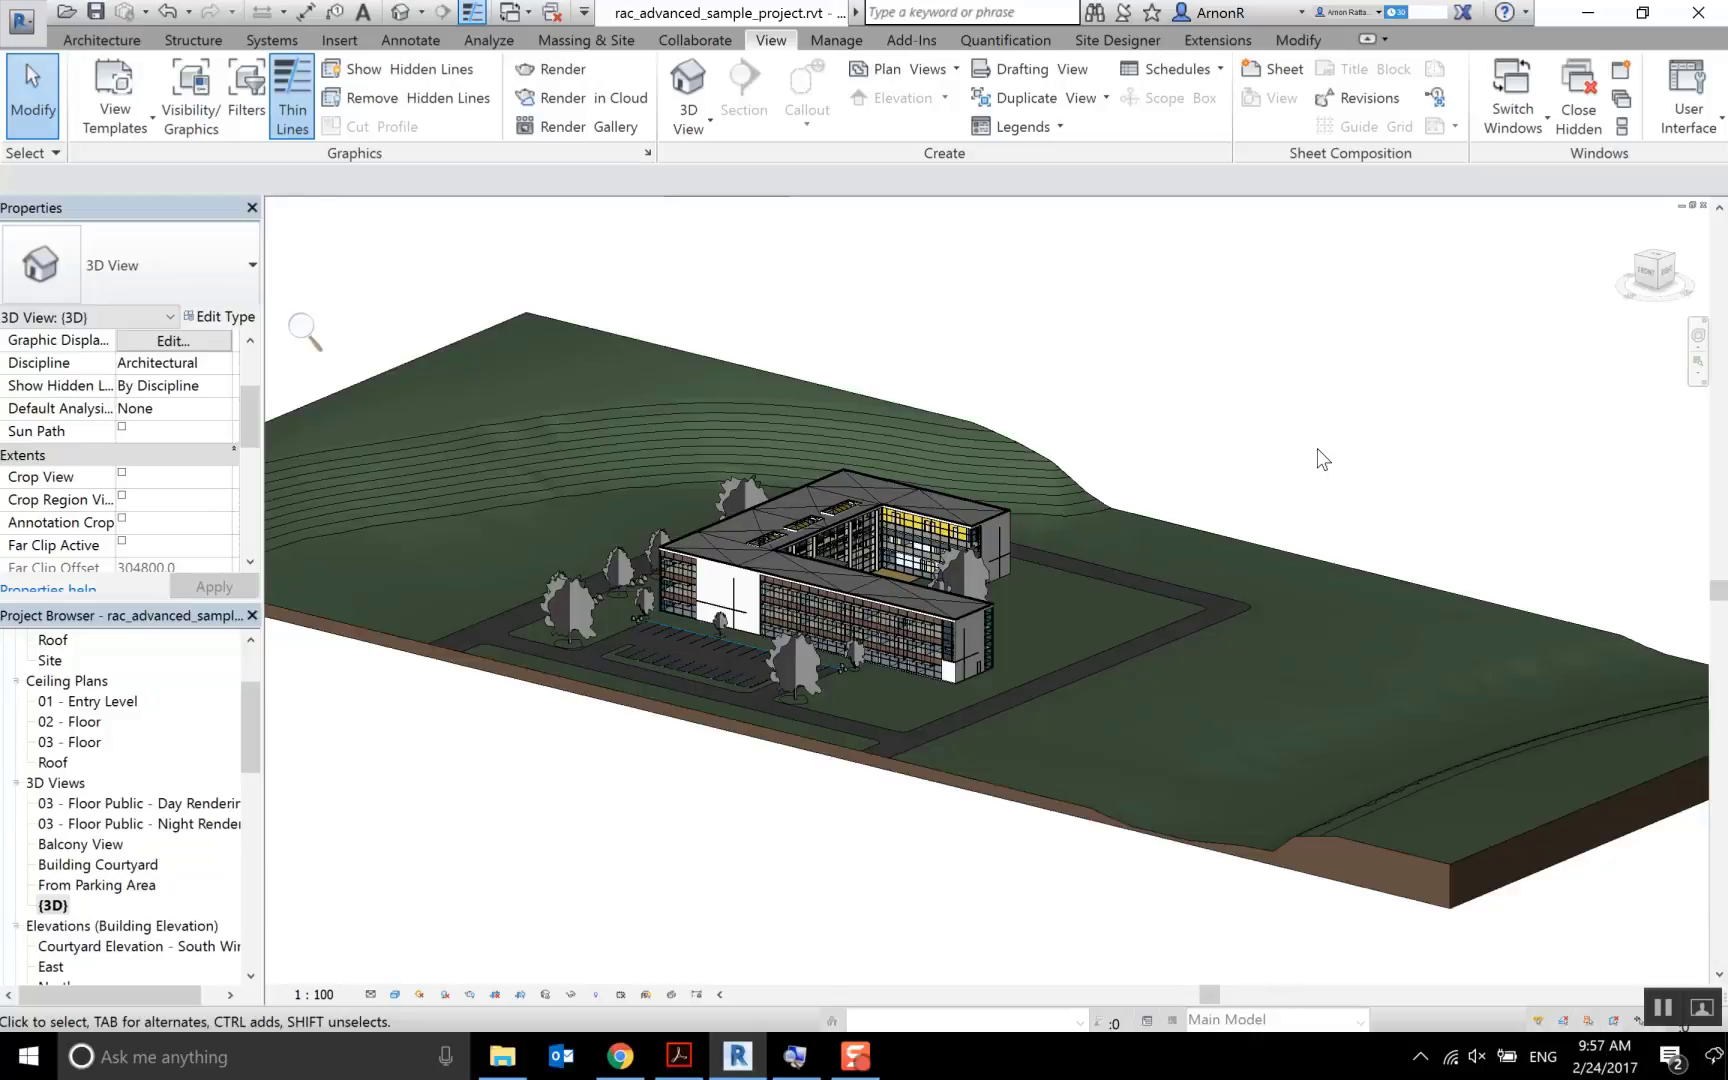
scroll(571, 599, up, 1)
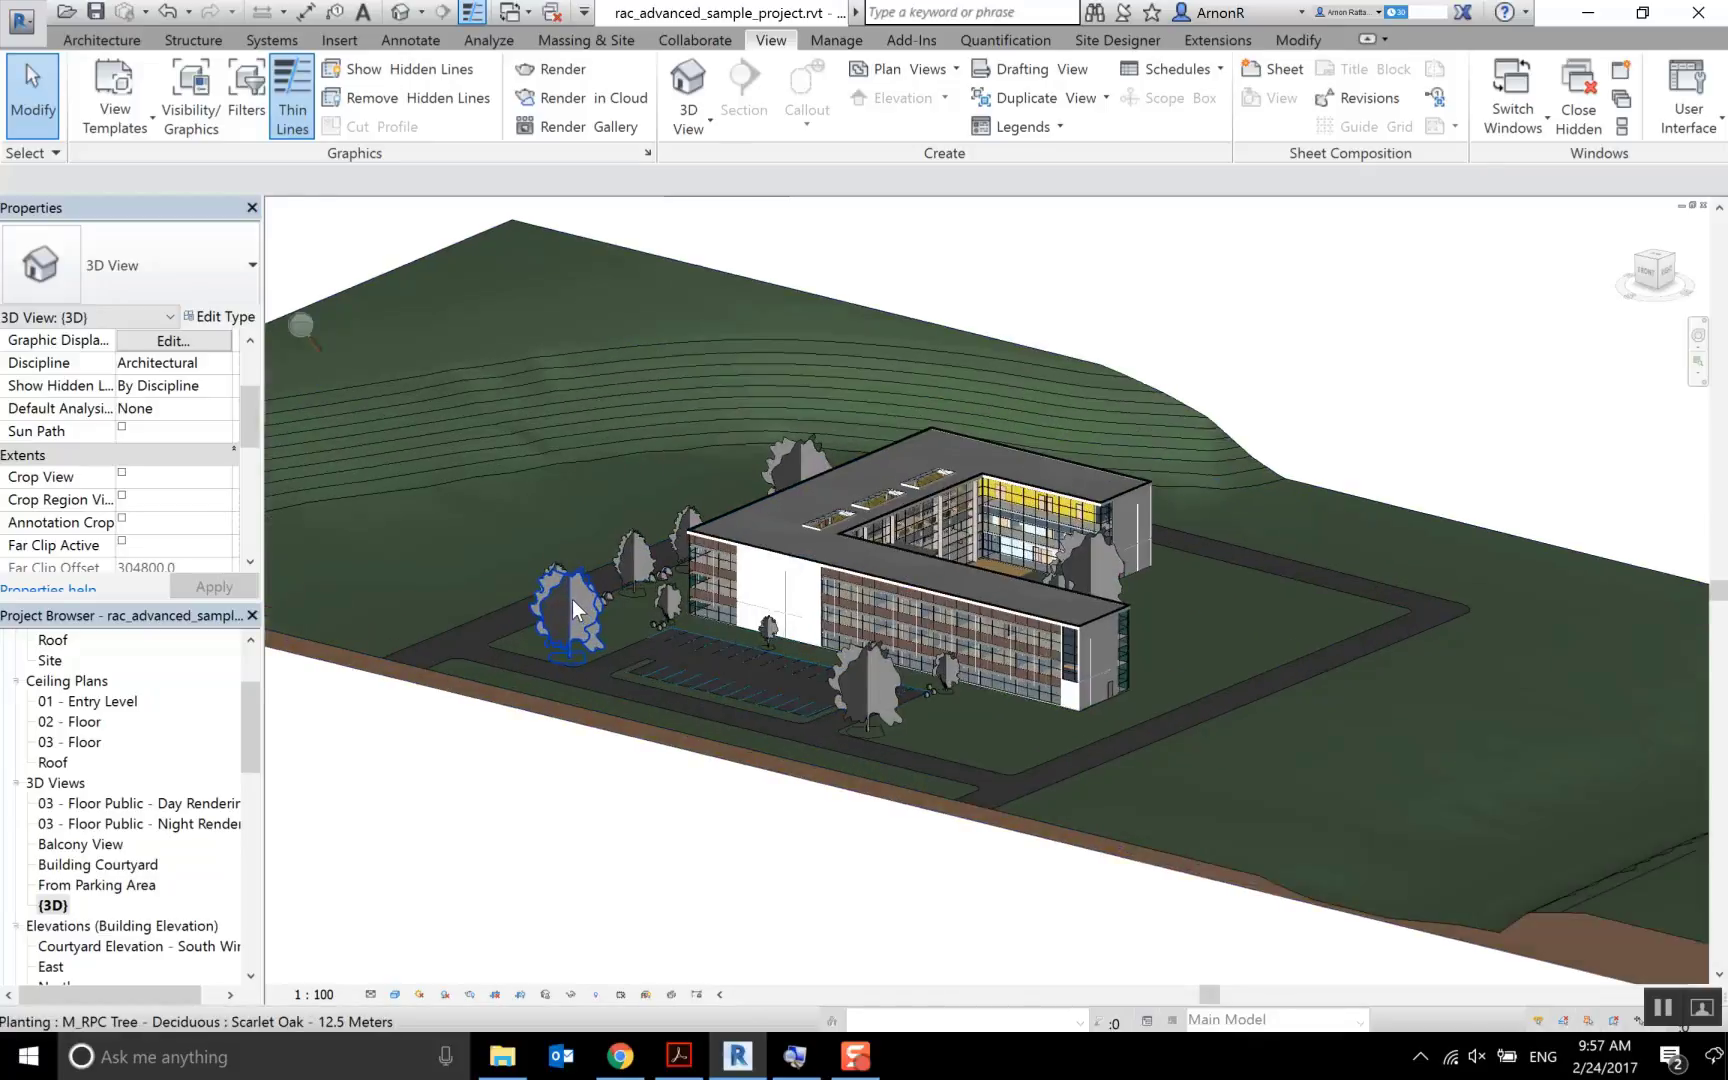
scroll(572, 599, up, 4)
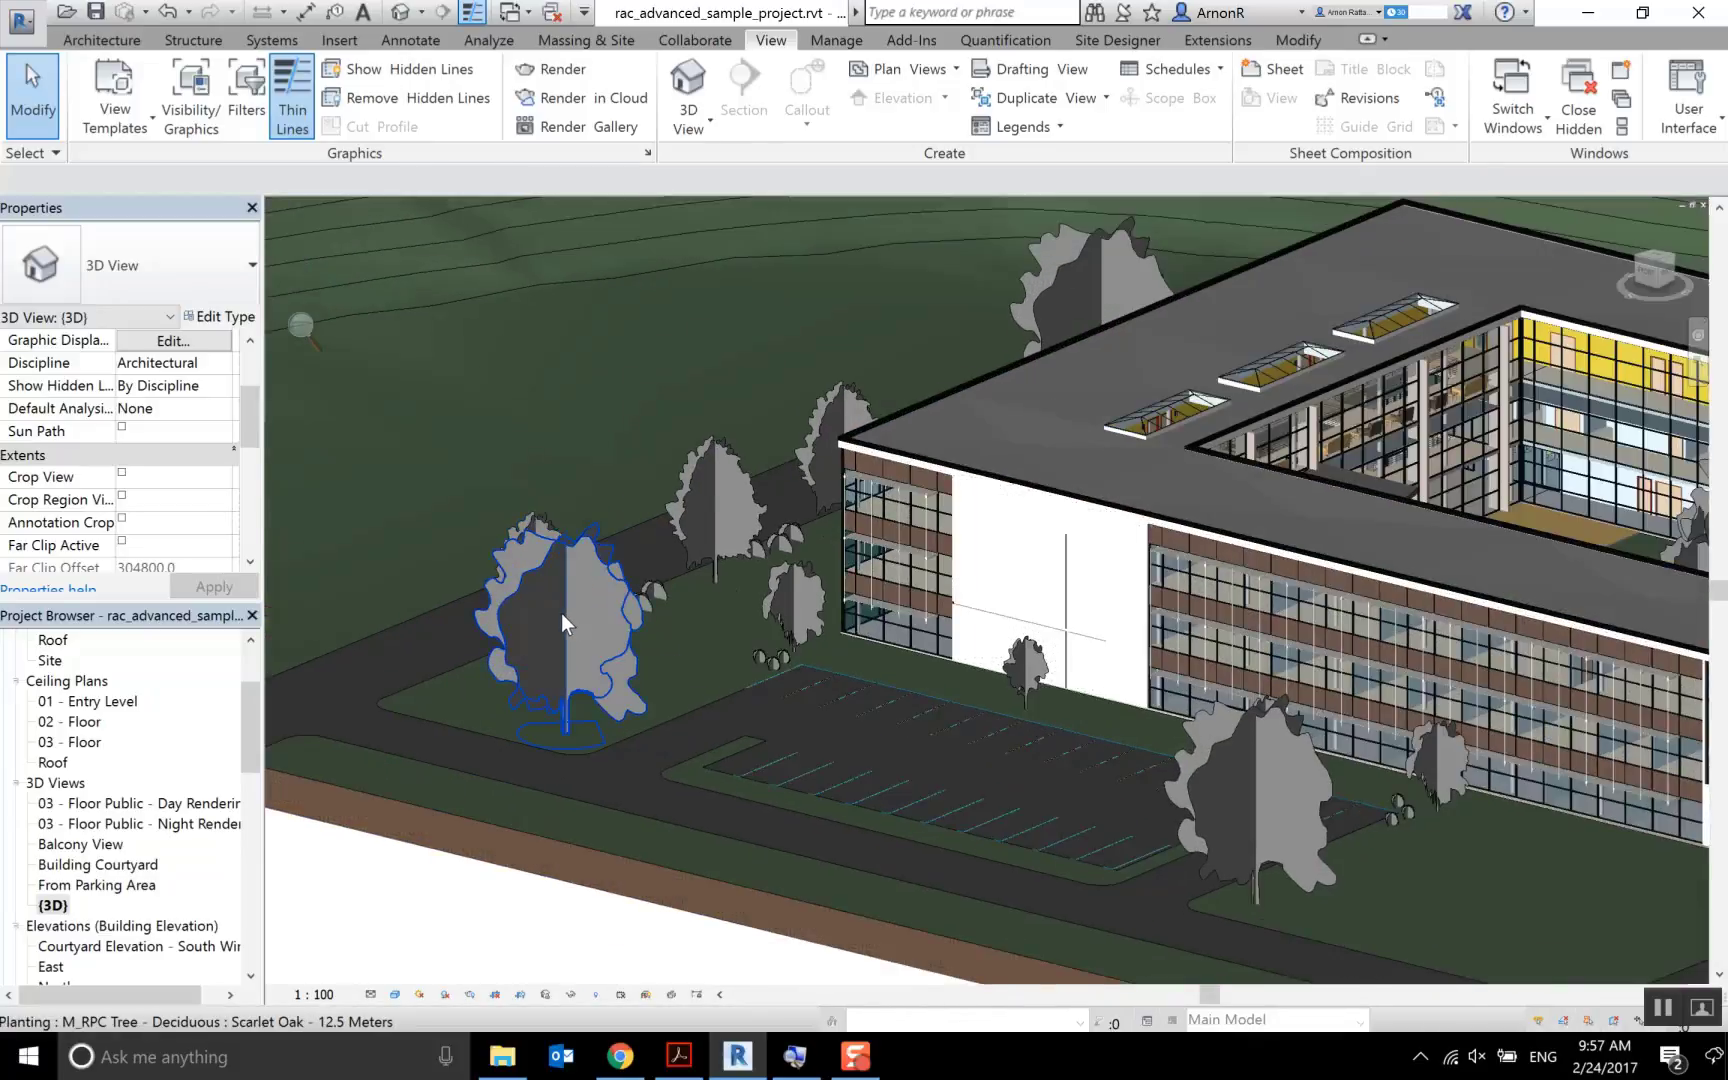
scroll(562, 613, down, 5)
scroll(942, 545, up, 2)
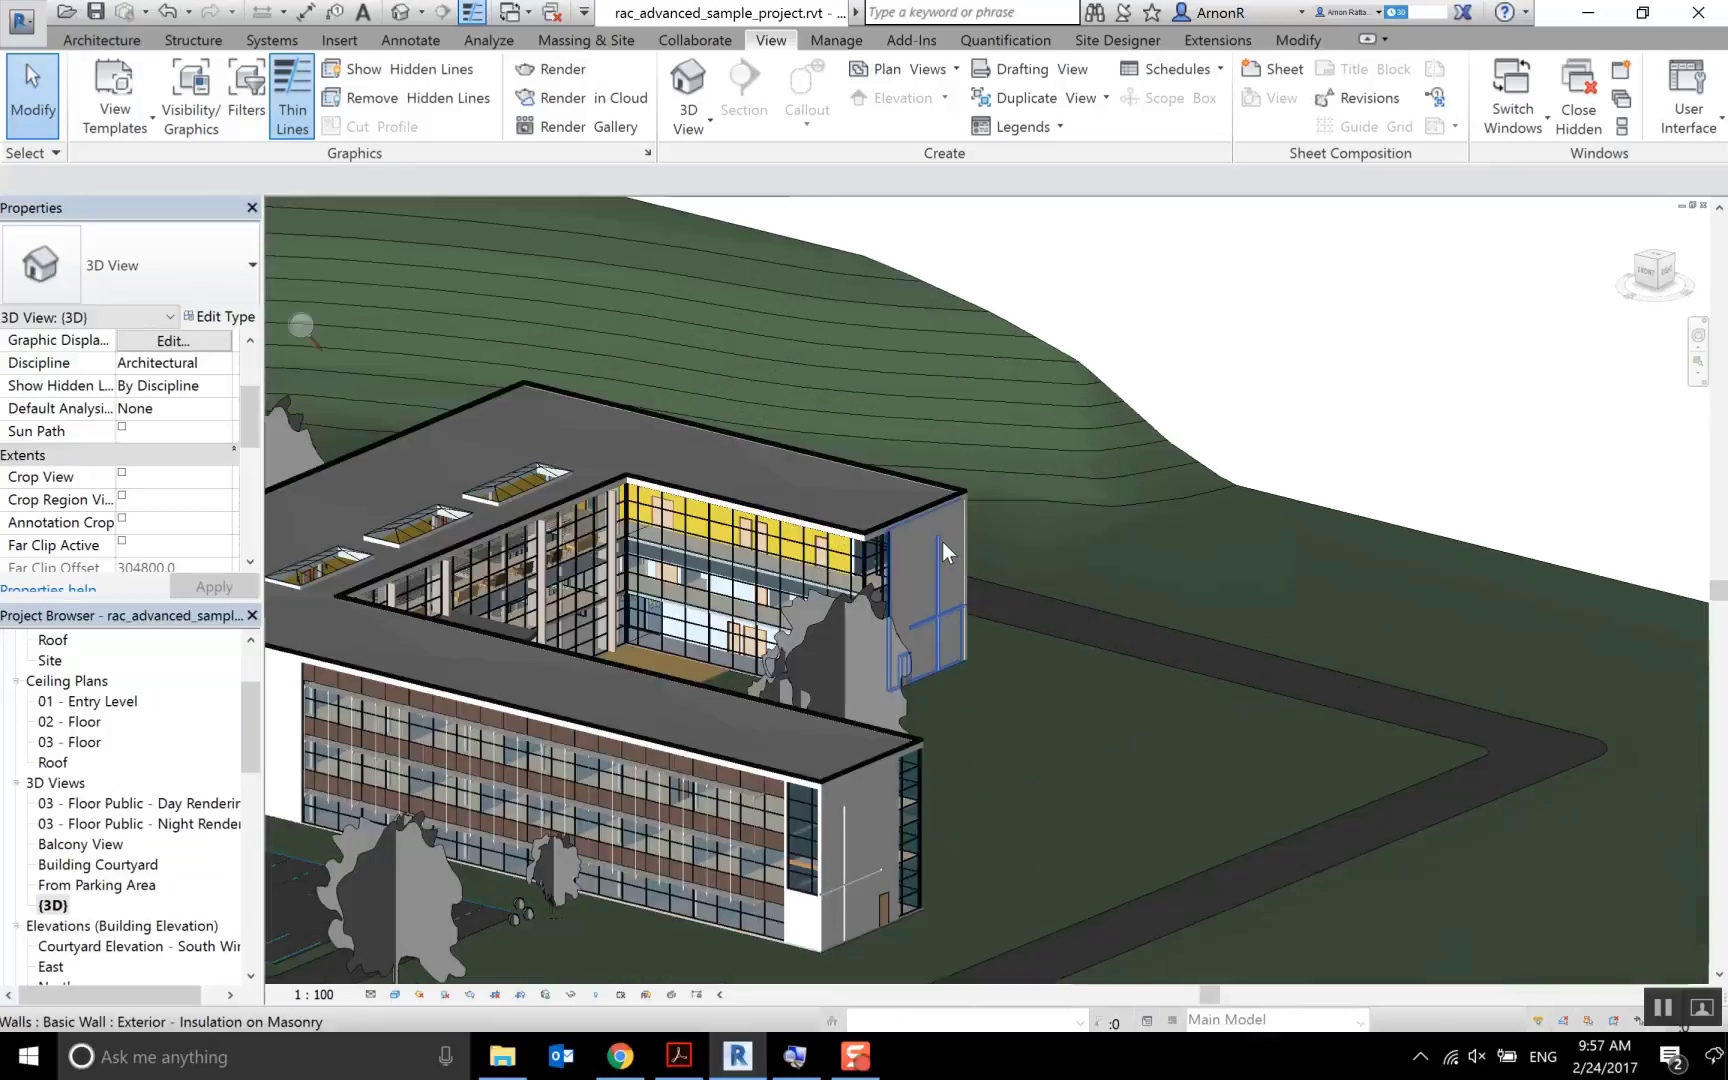
scroll(942, 541, up, 2)
scroll(944, 539, down, 3)
scroll(944, 541, down, 1)
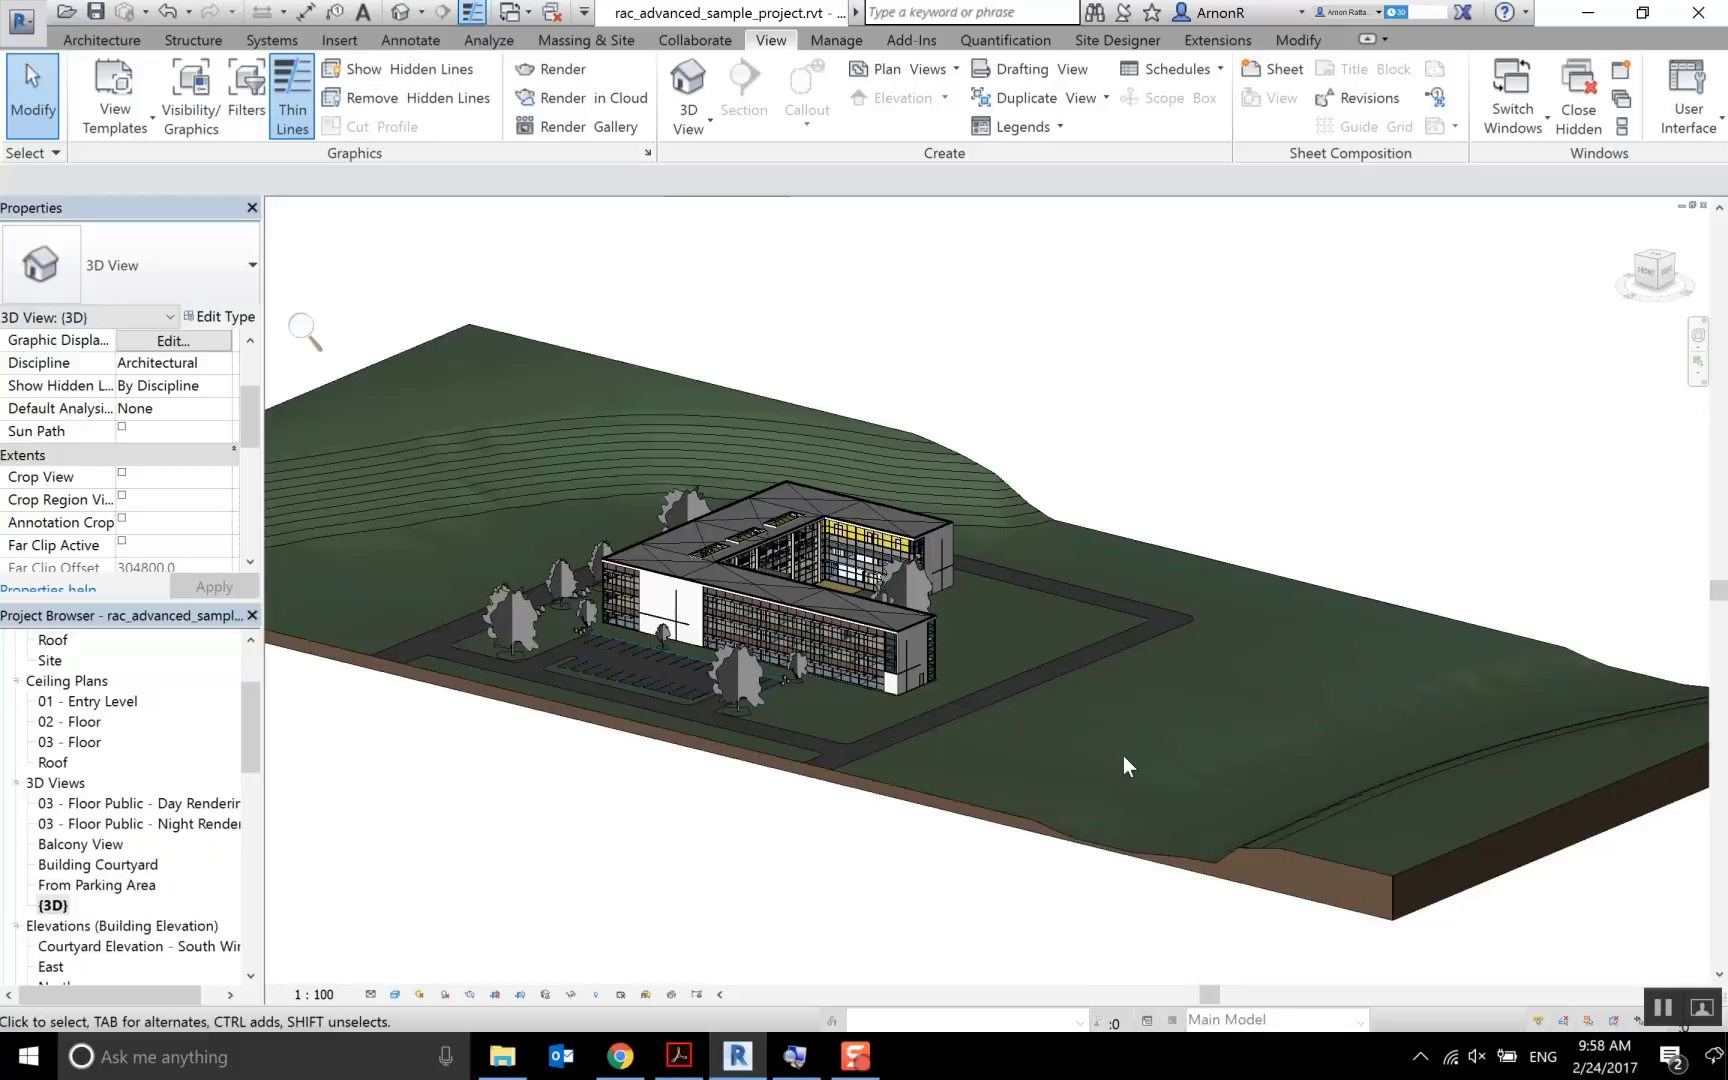
scroll(1076, 680, up, 1)
scroll(855, 583, up, 3)
scroll(526, 590, up, 3)
scroll(644, 697, up, 2)
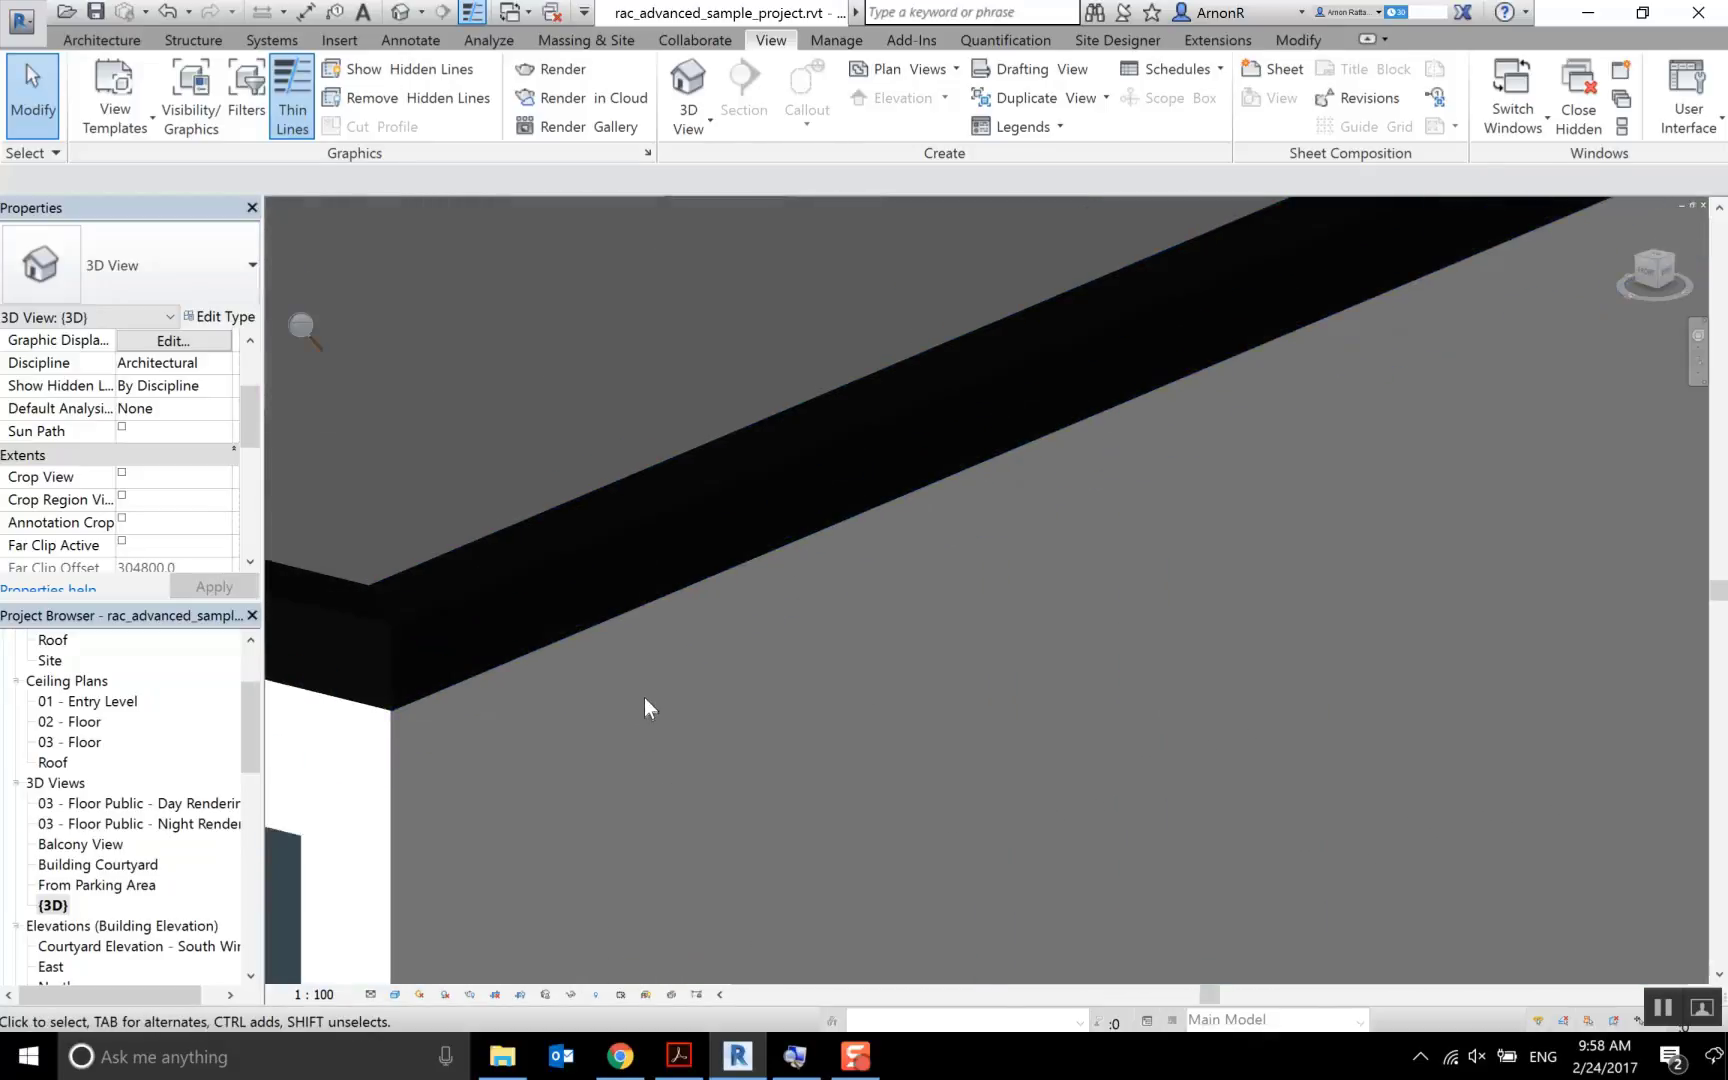
scroll(644, 697, up, 2)
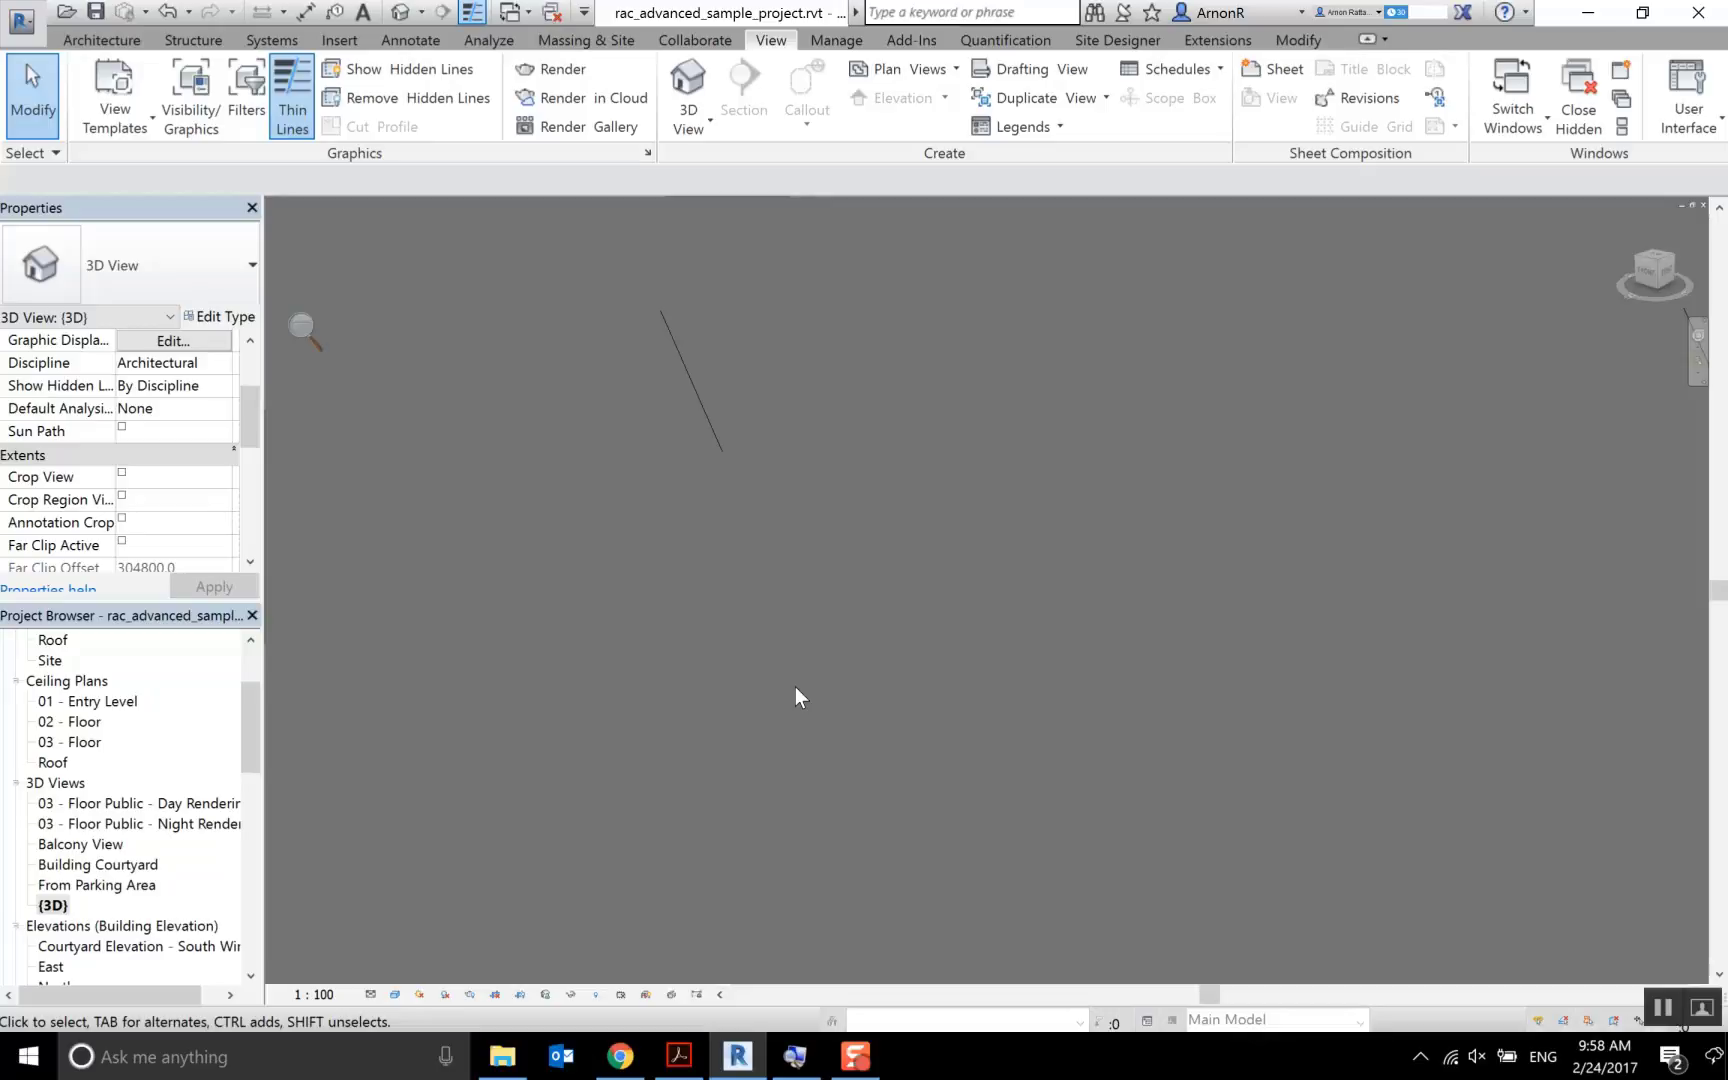
middle_click(795, 688)
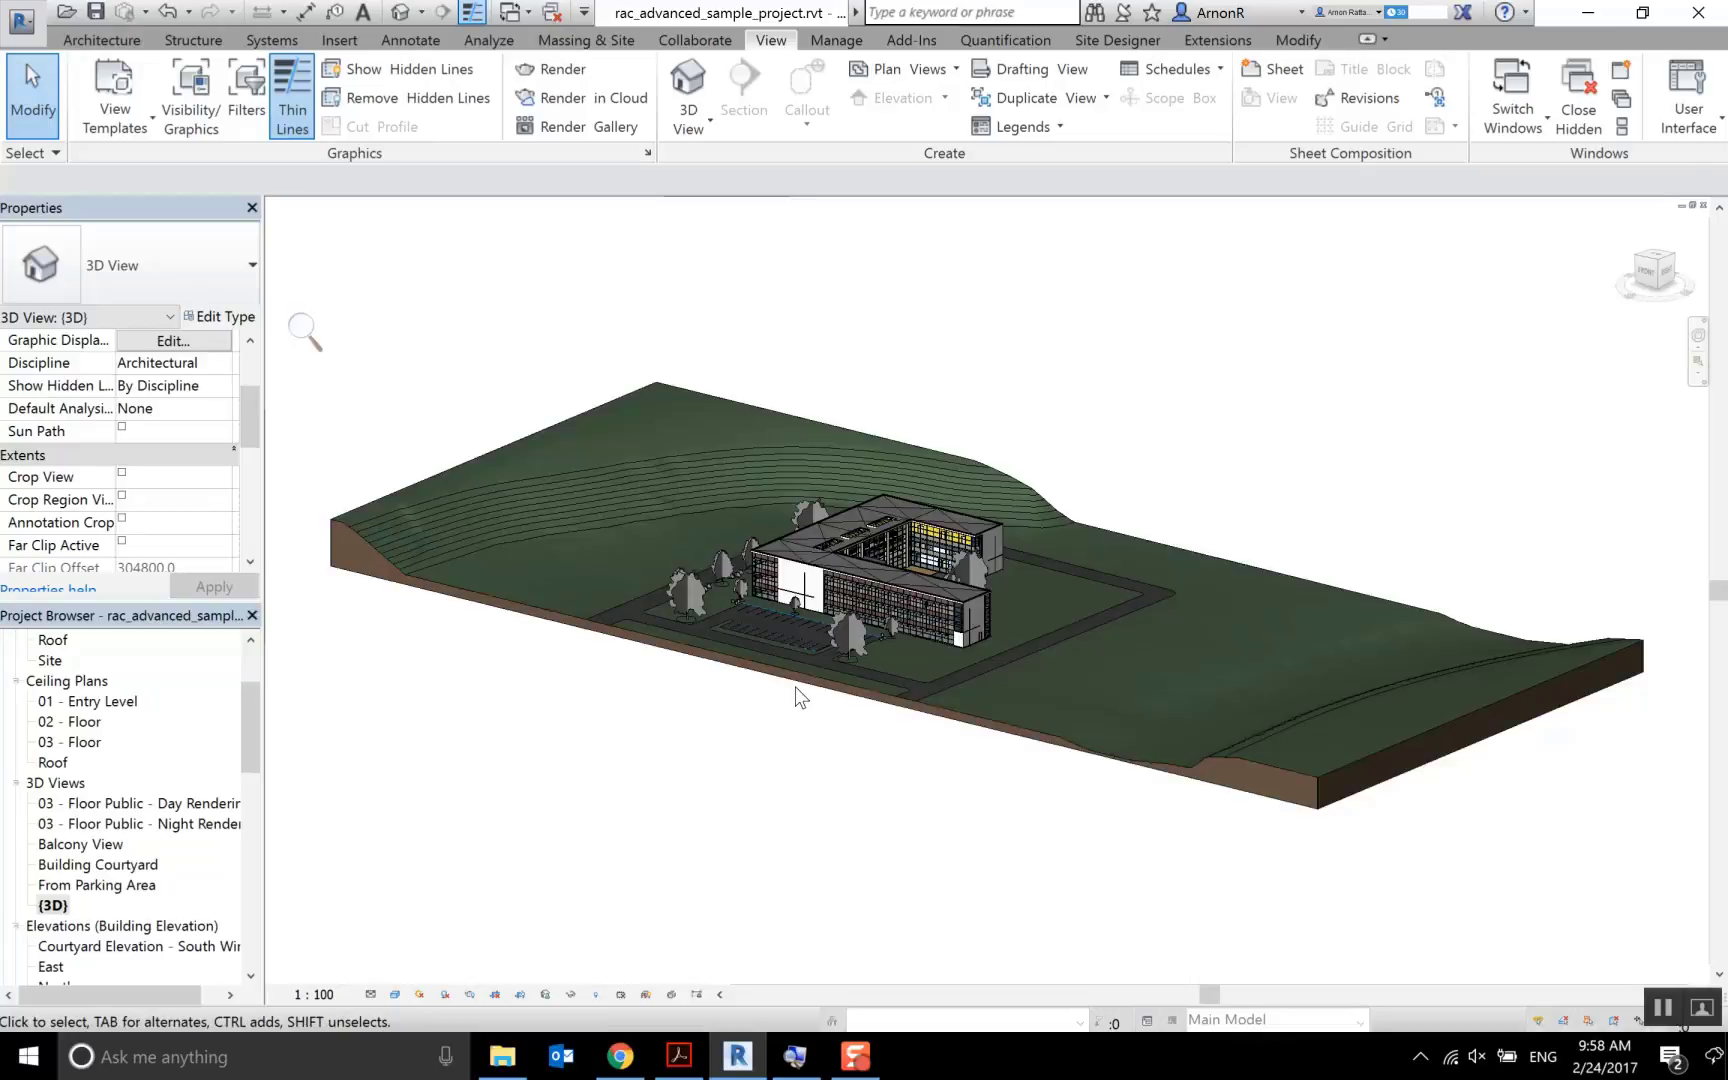
scroll(796, 688, down, 5)
scroll(796, 688, down, 3)
scroll(796, 688, down, 5)
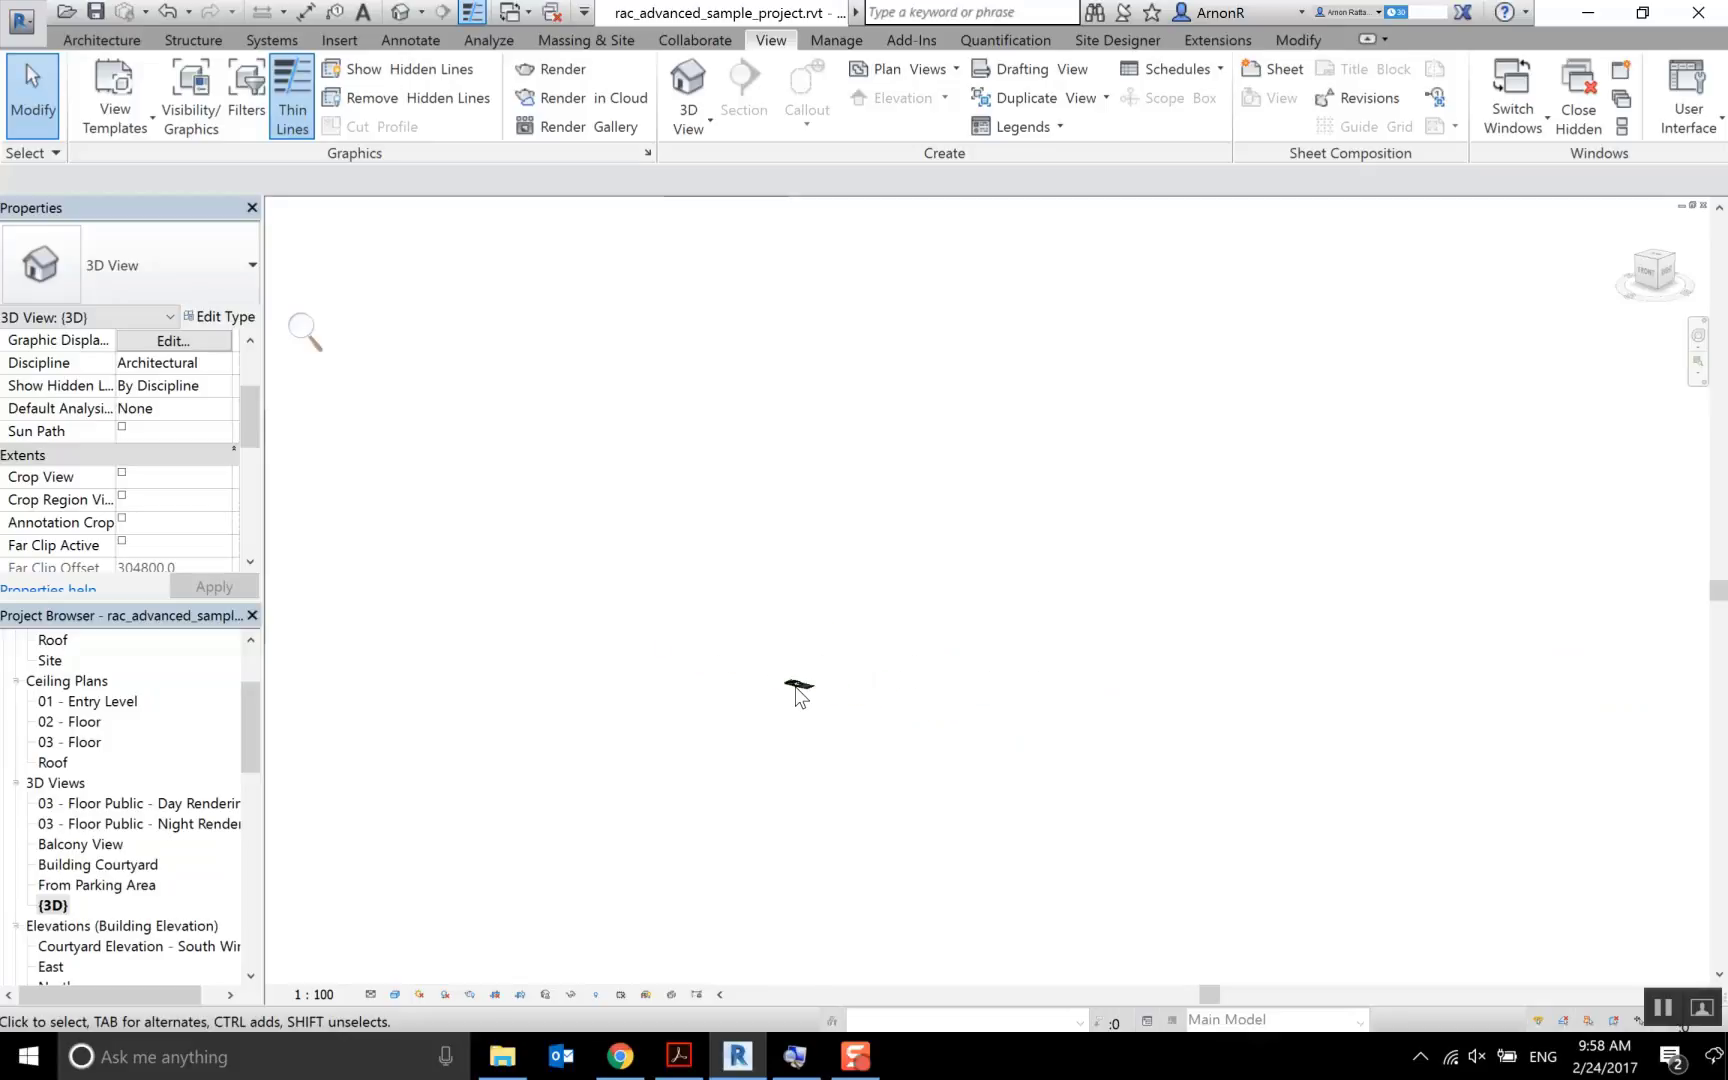
scroll(797, 695, down, 2)
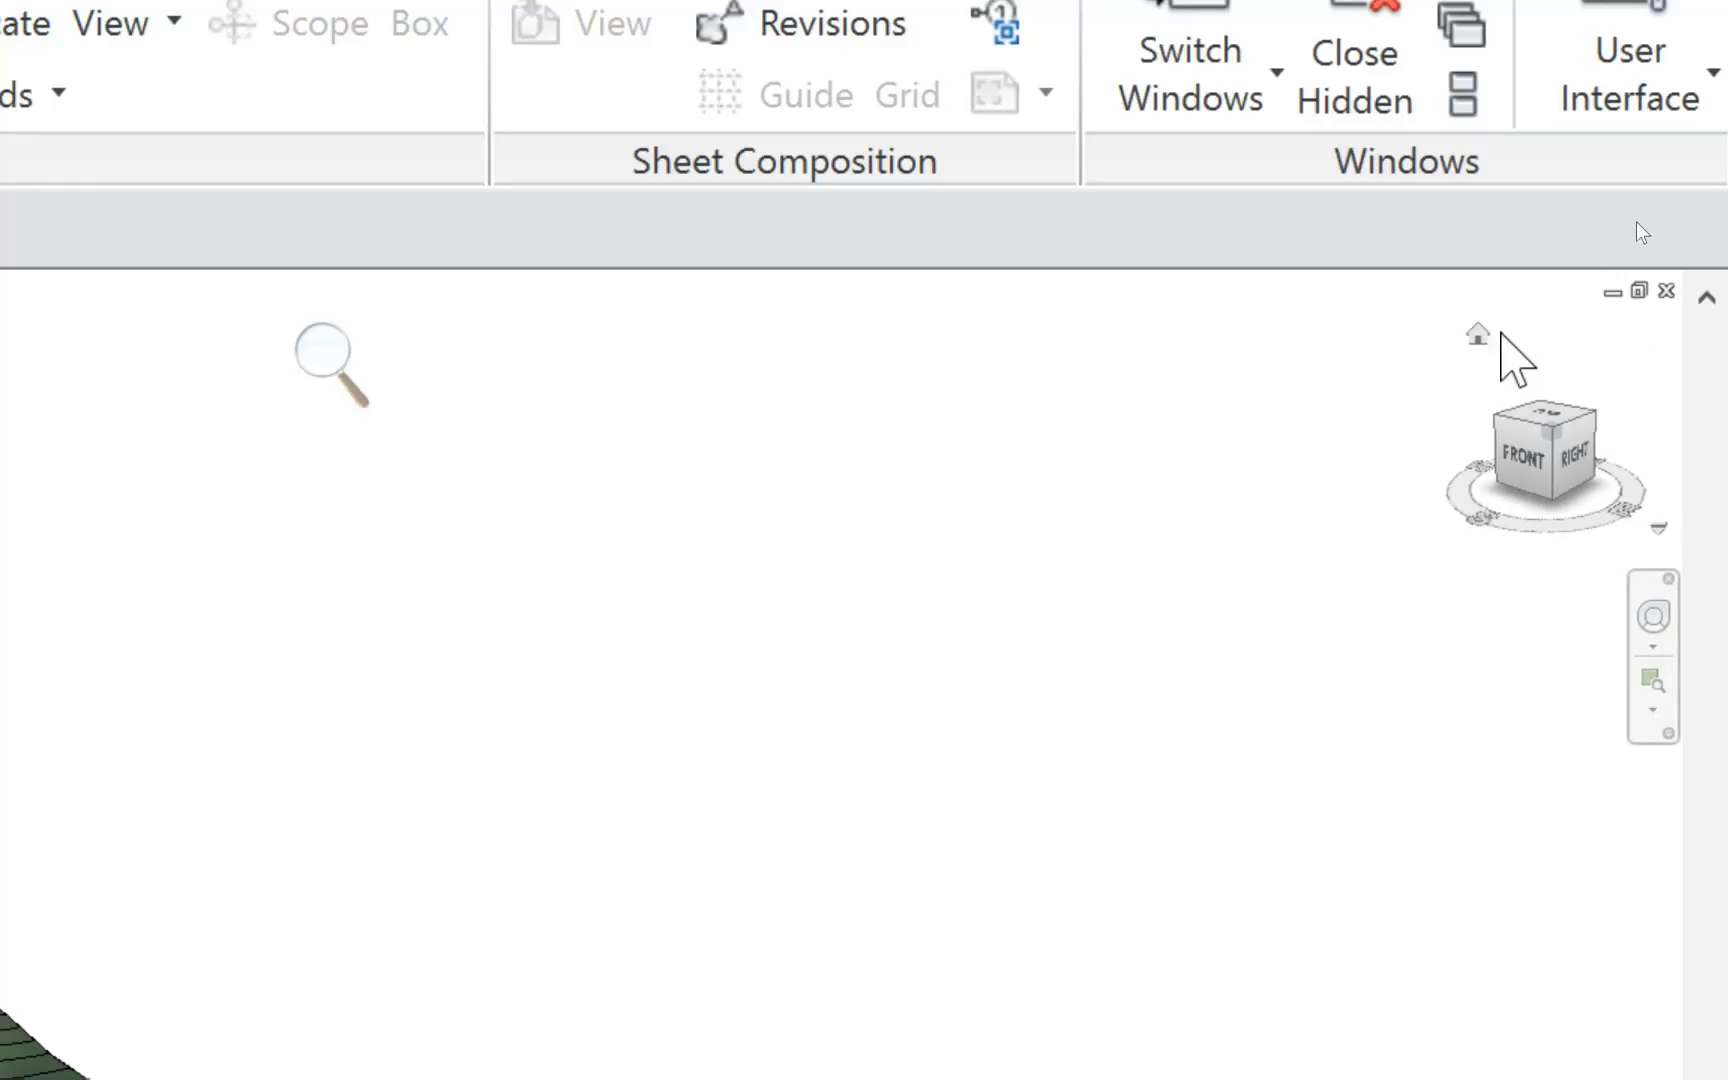
mouse_move(1654, 273)
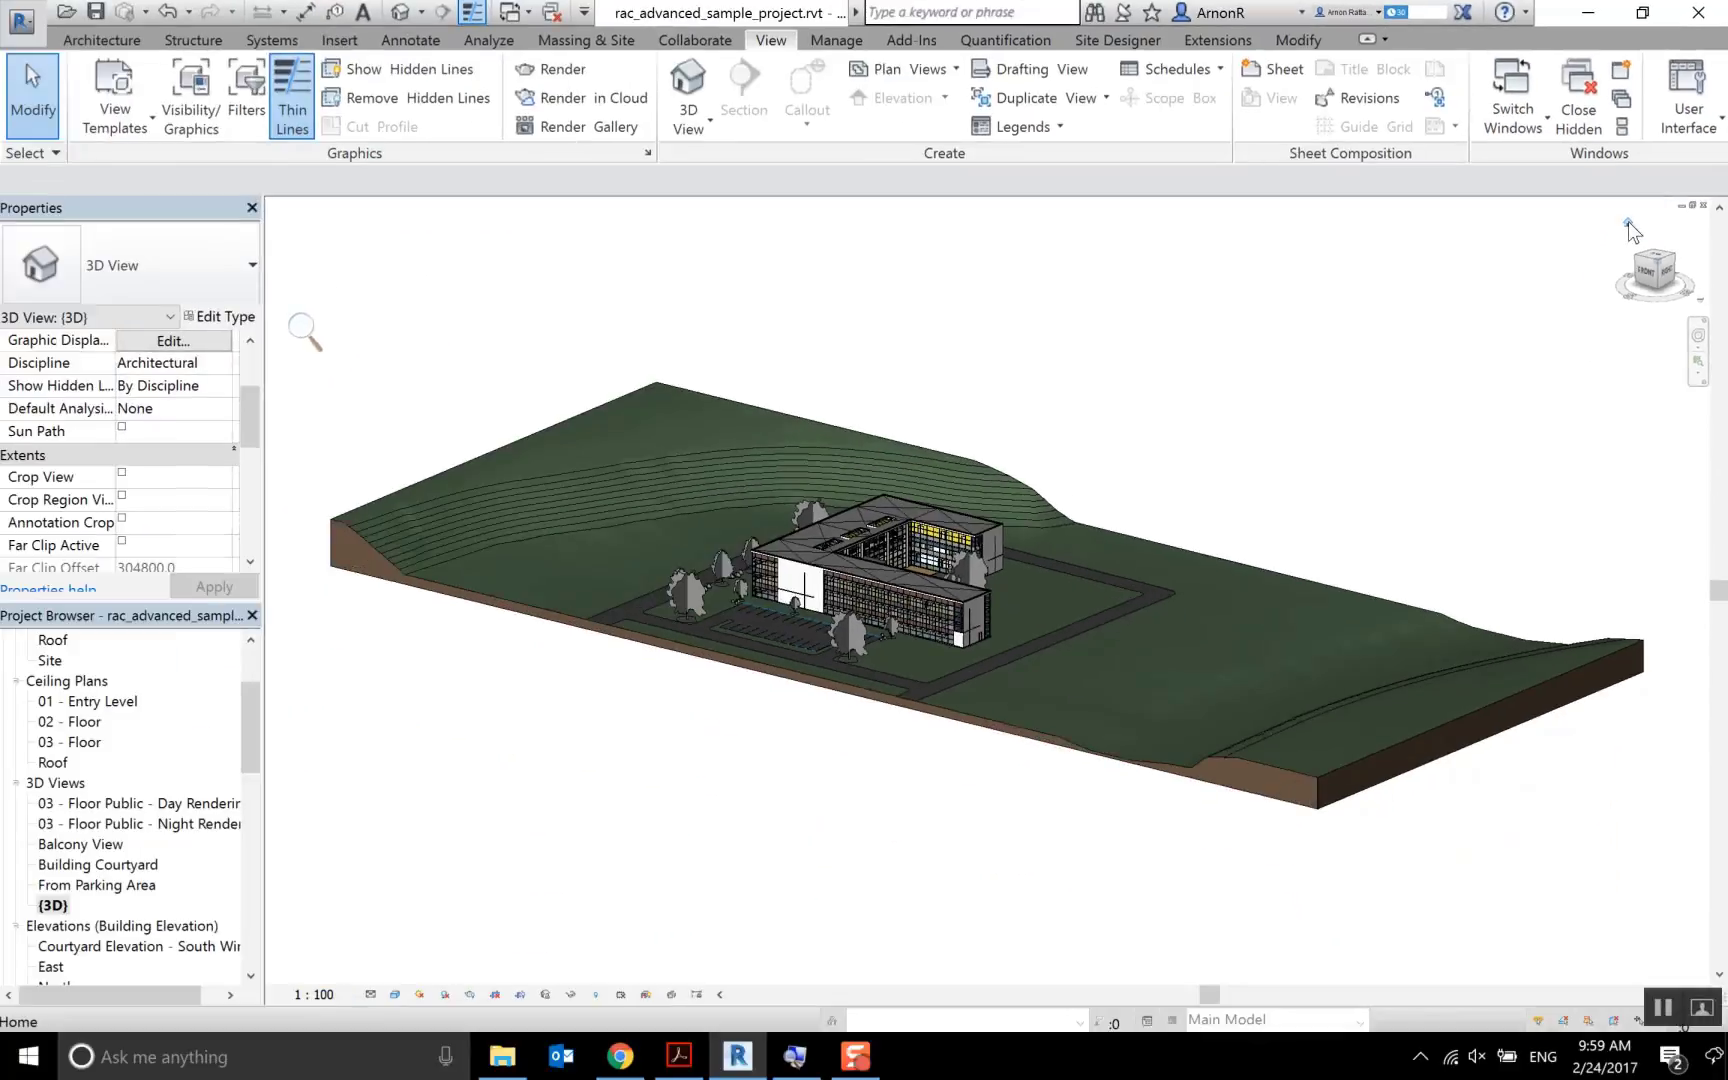
Orbit the model, return to Home, then view the site from Top and rotate it in quarter turns
shift+middle_drag(1330, 330, 598, 460)
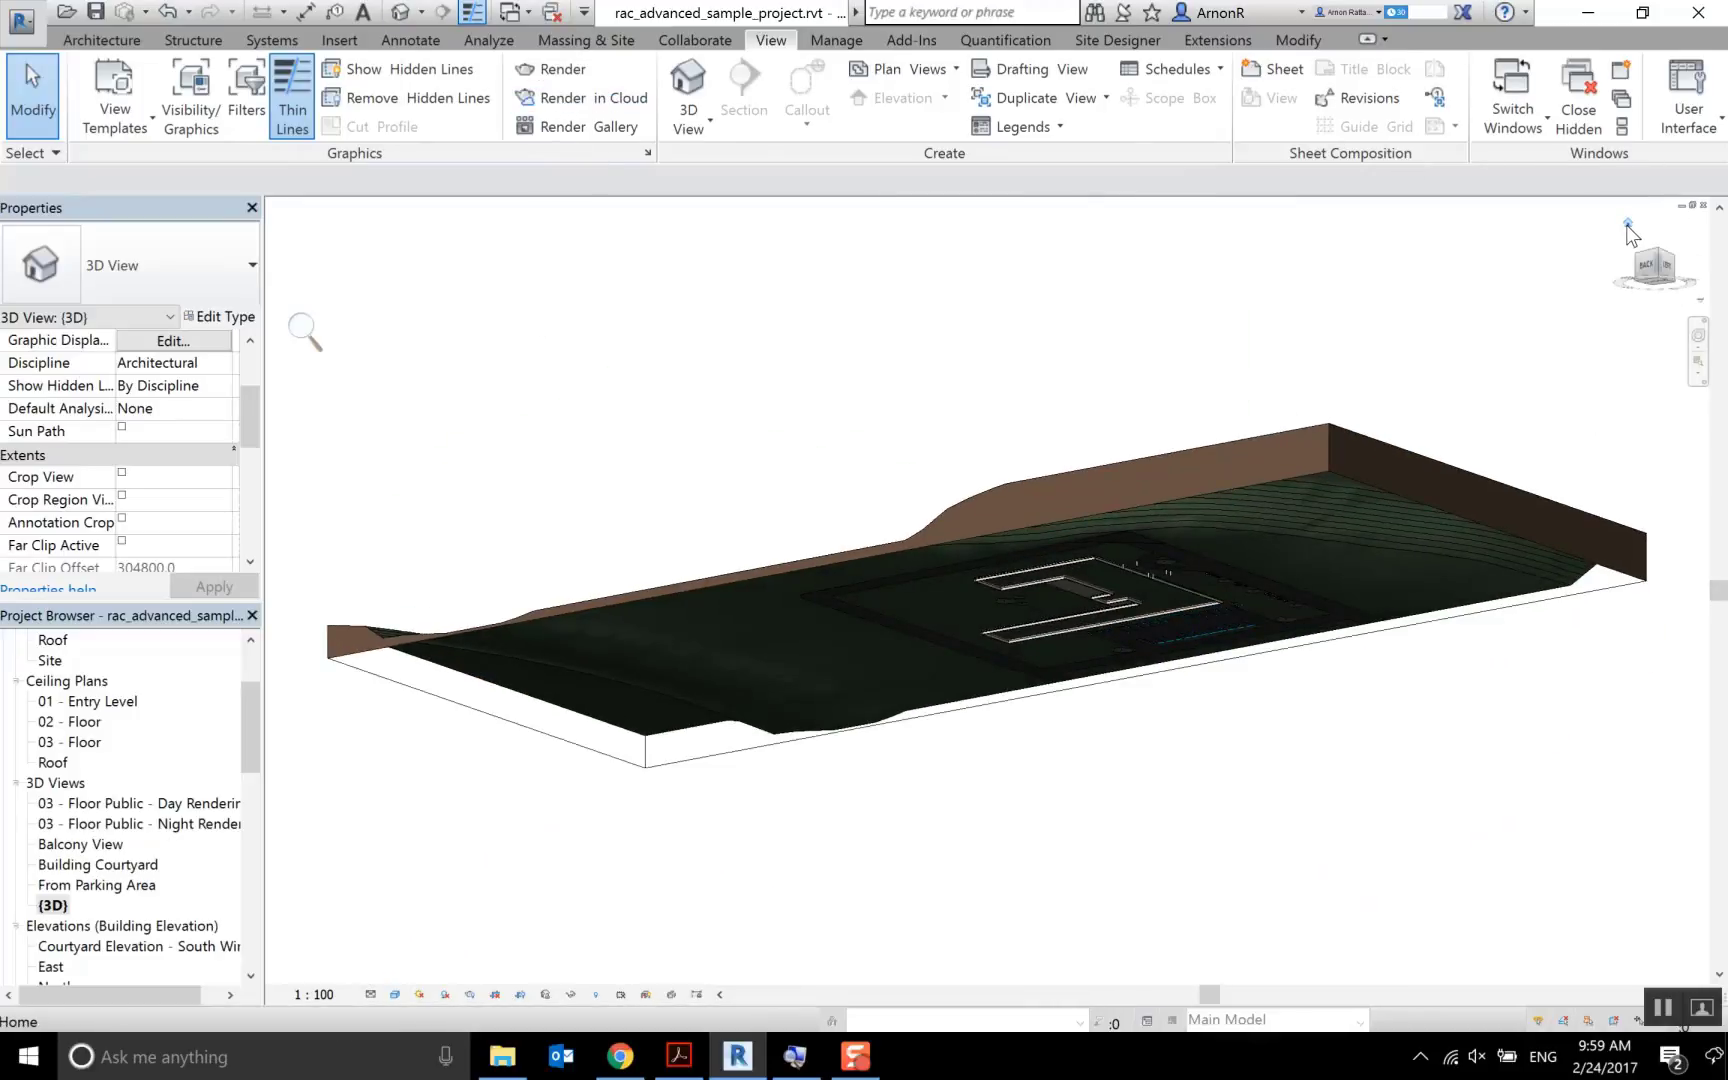
click(1627, 224)
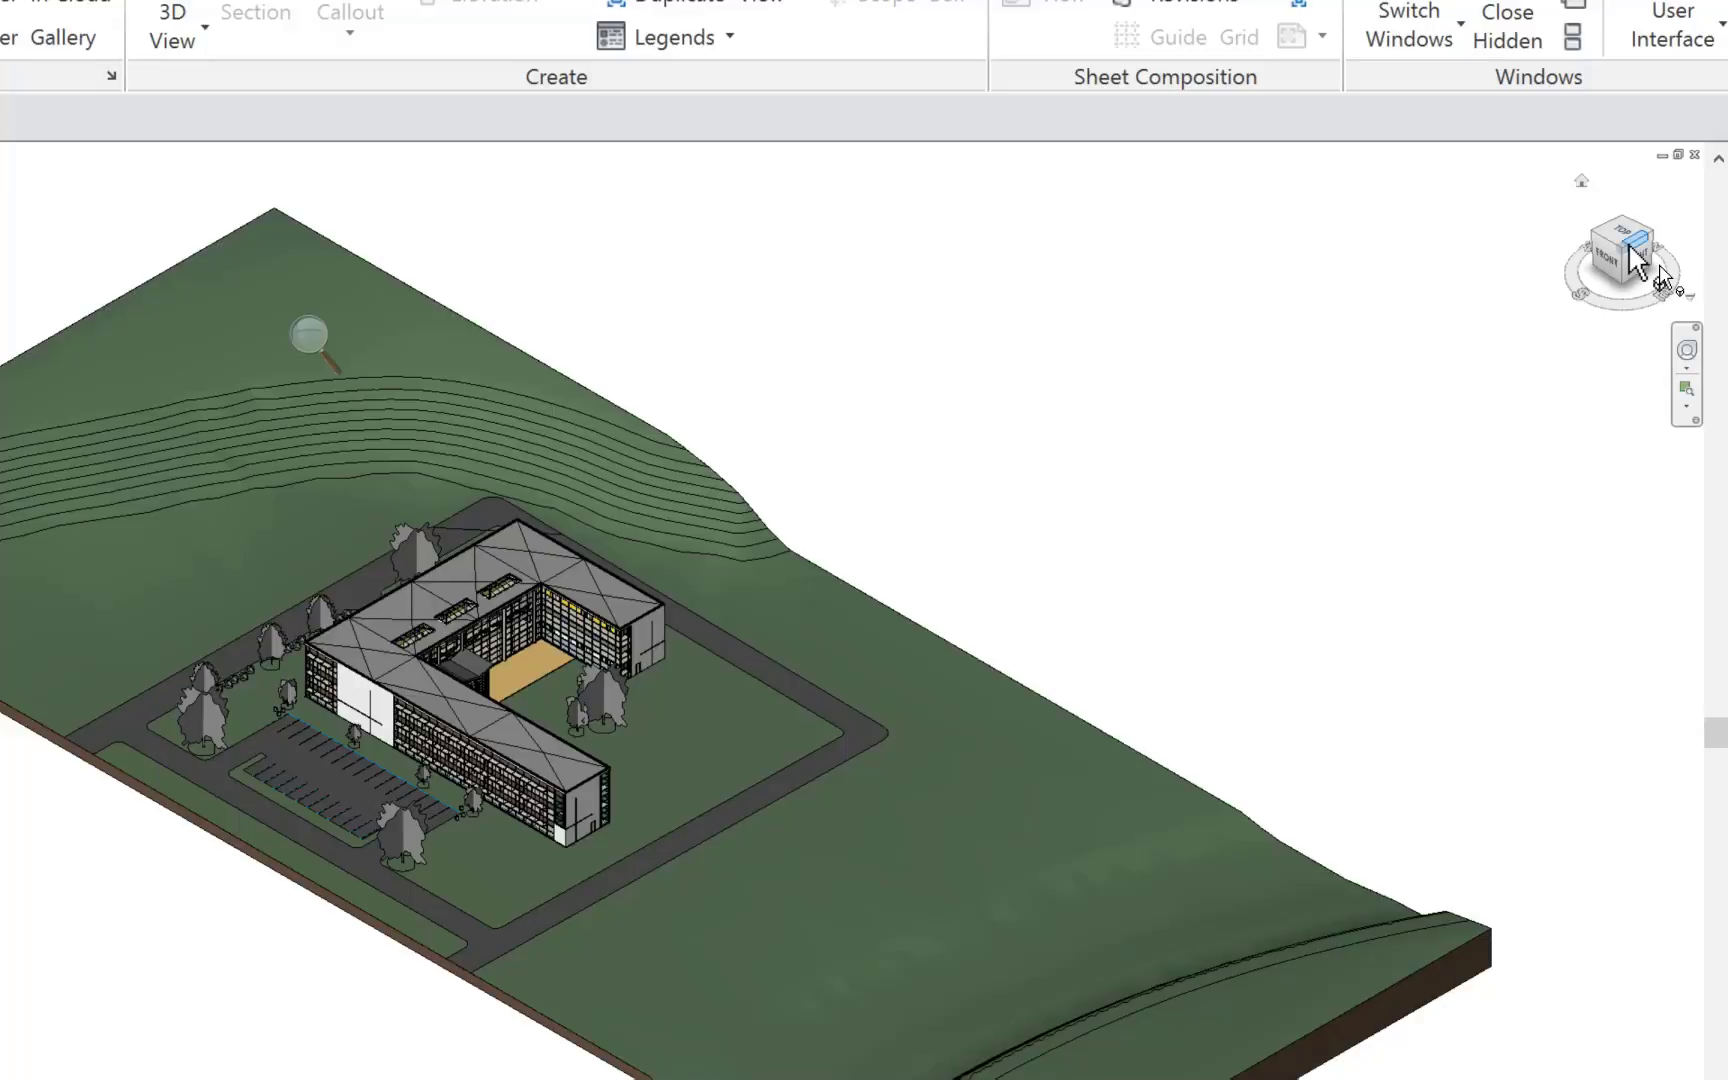
click(1617, 250)
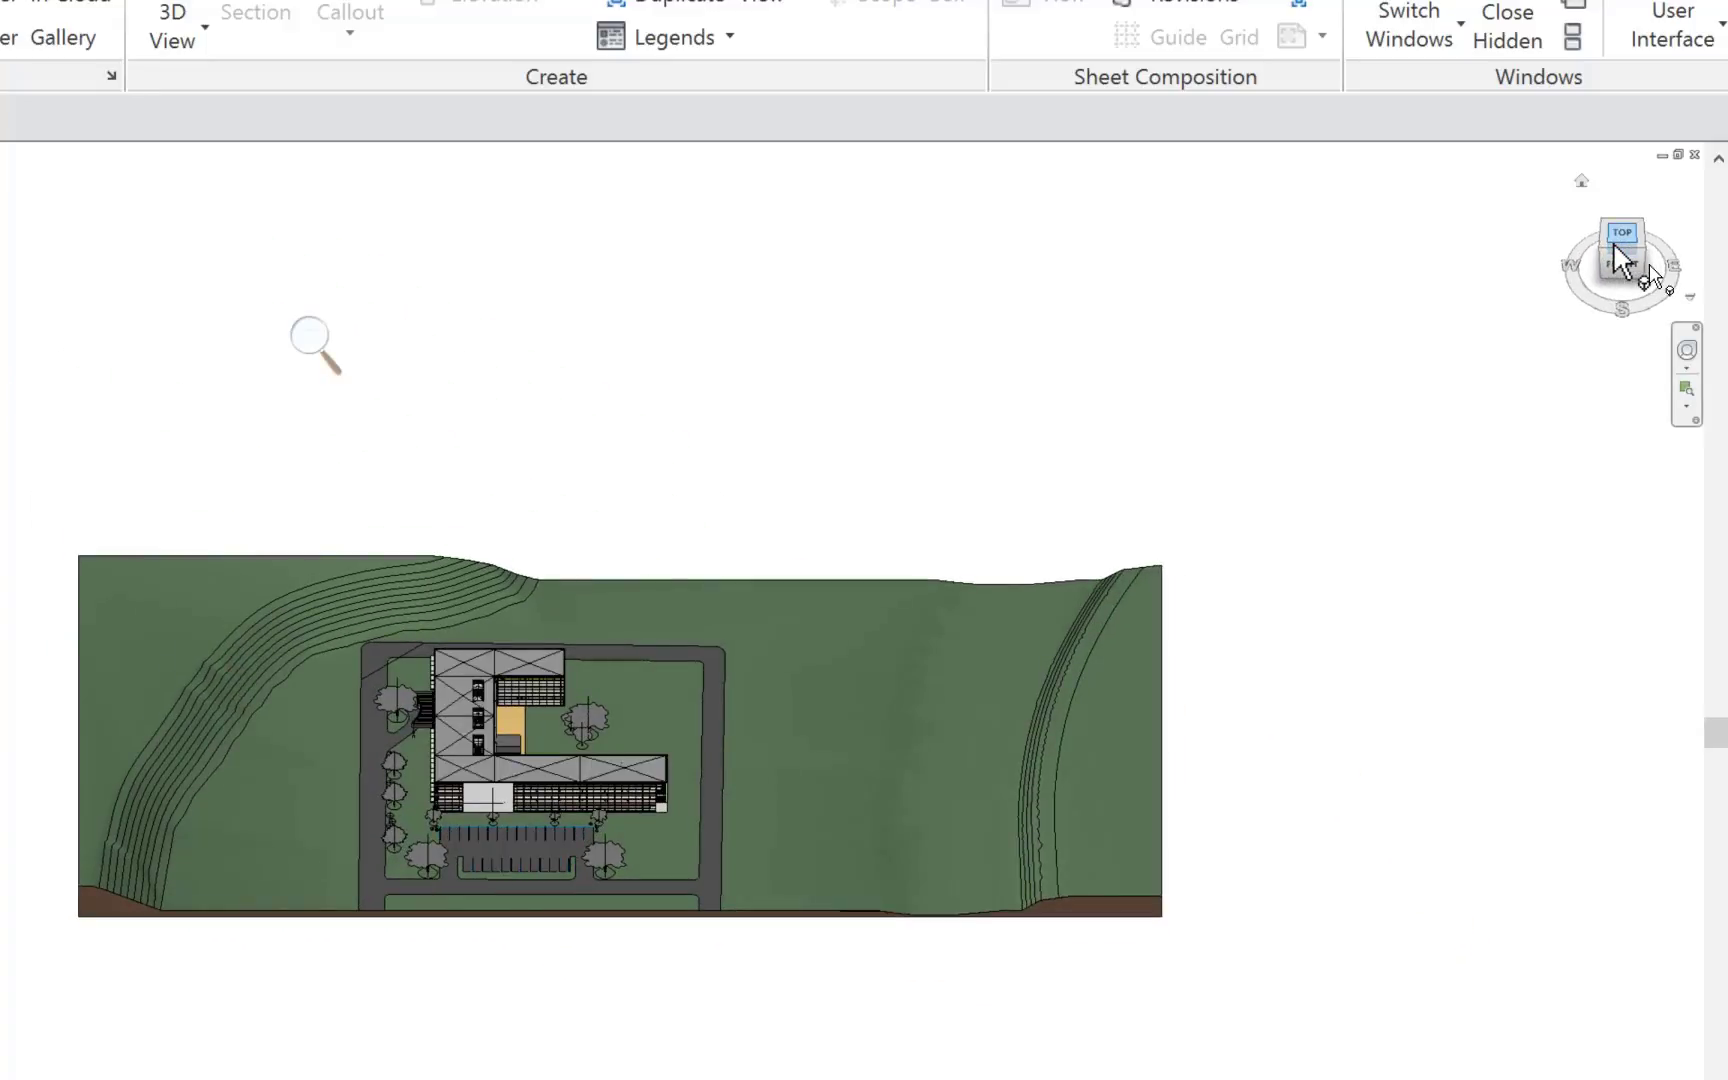
click(1612, 260)
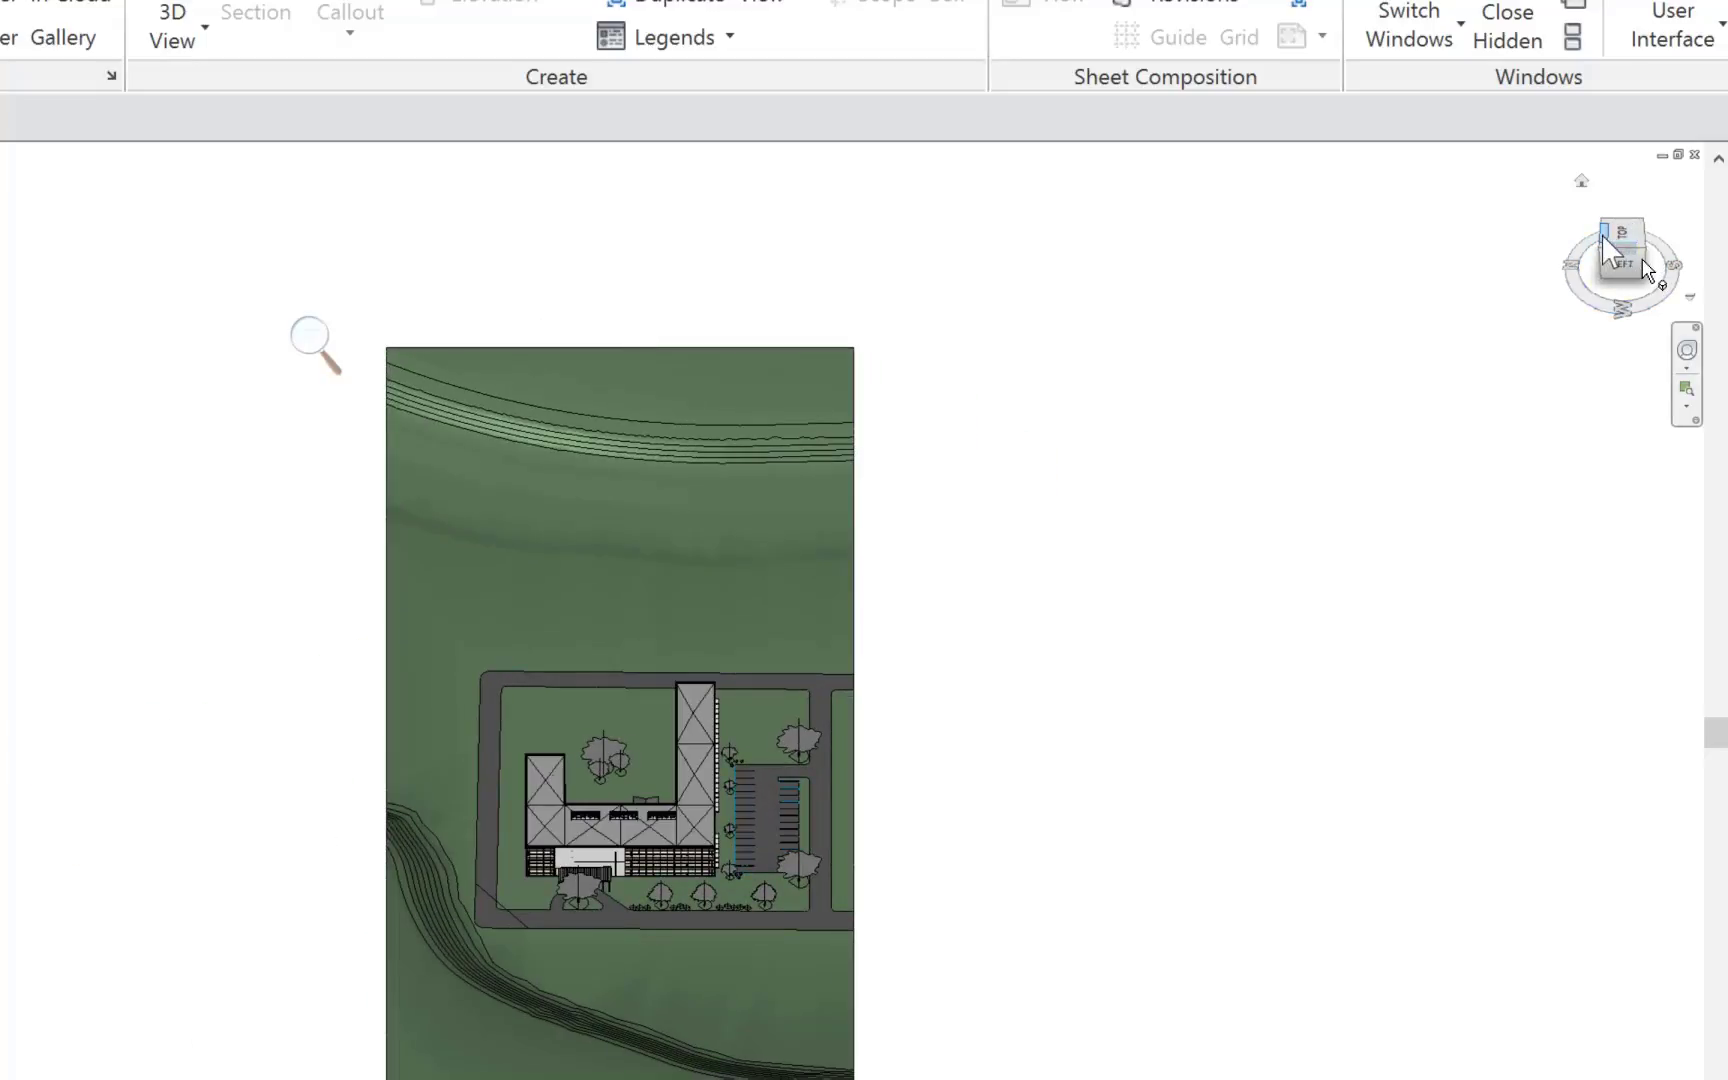
click(1606, 248)
click(1620, 245)
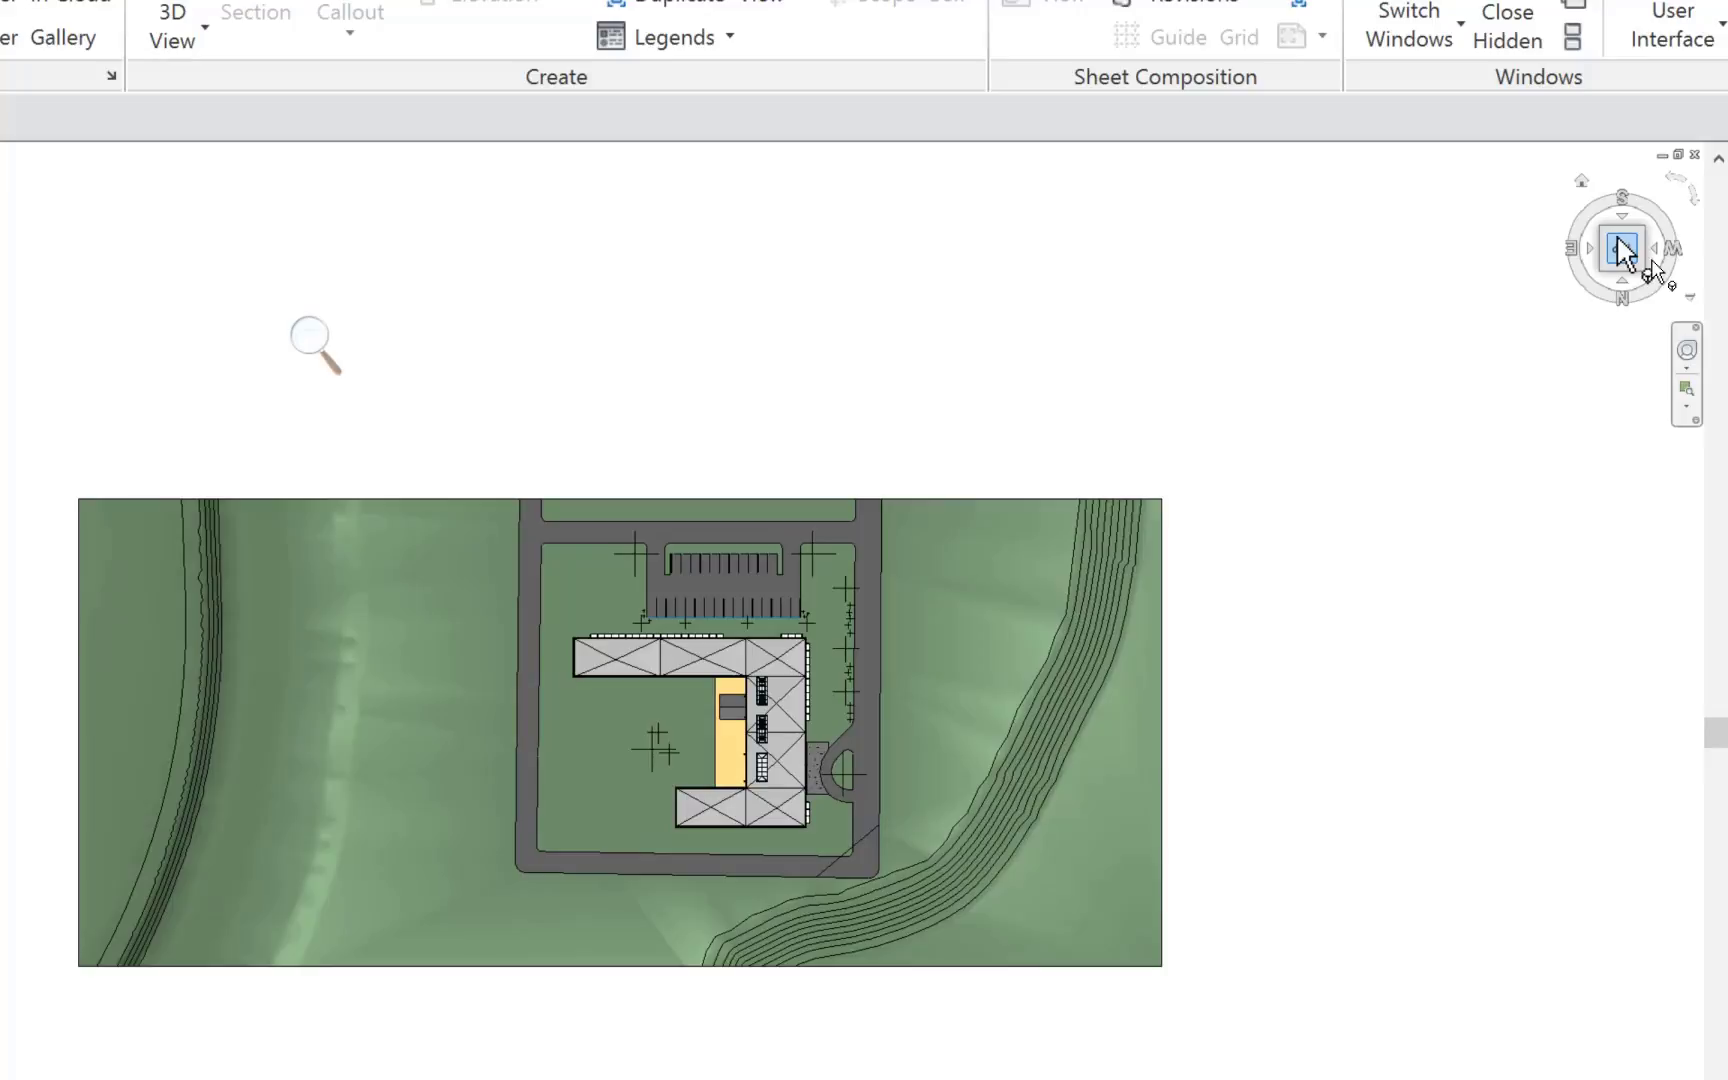
View the site from the Back face, the top back corner, isometric, then Back again
click(1621, 280)
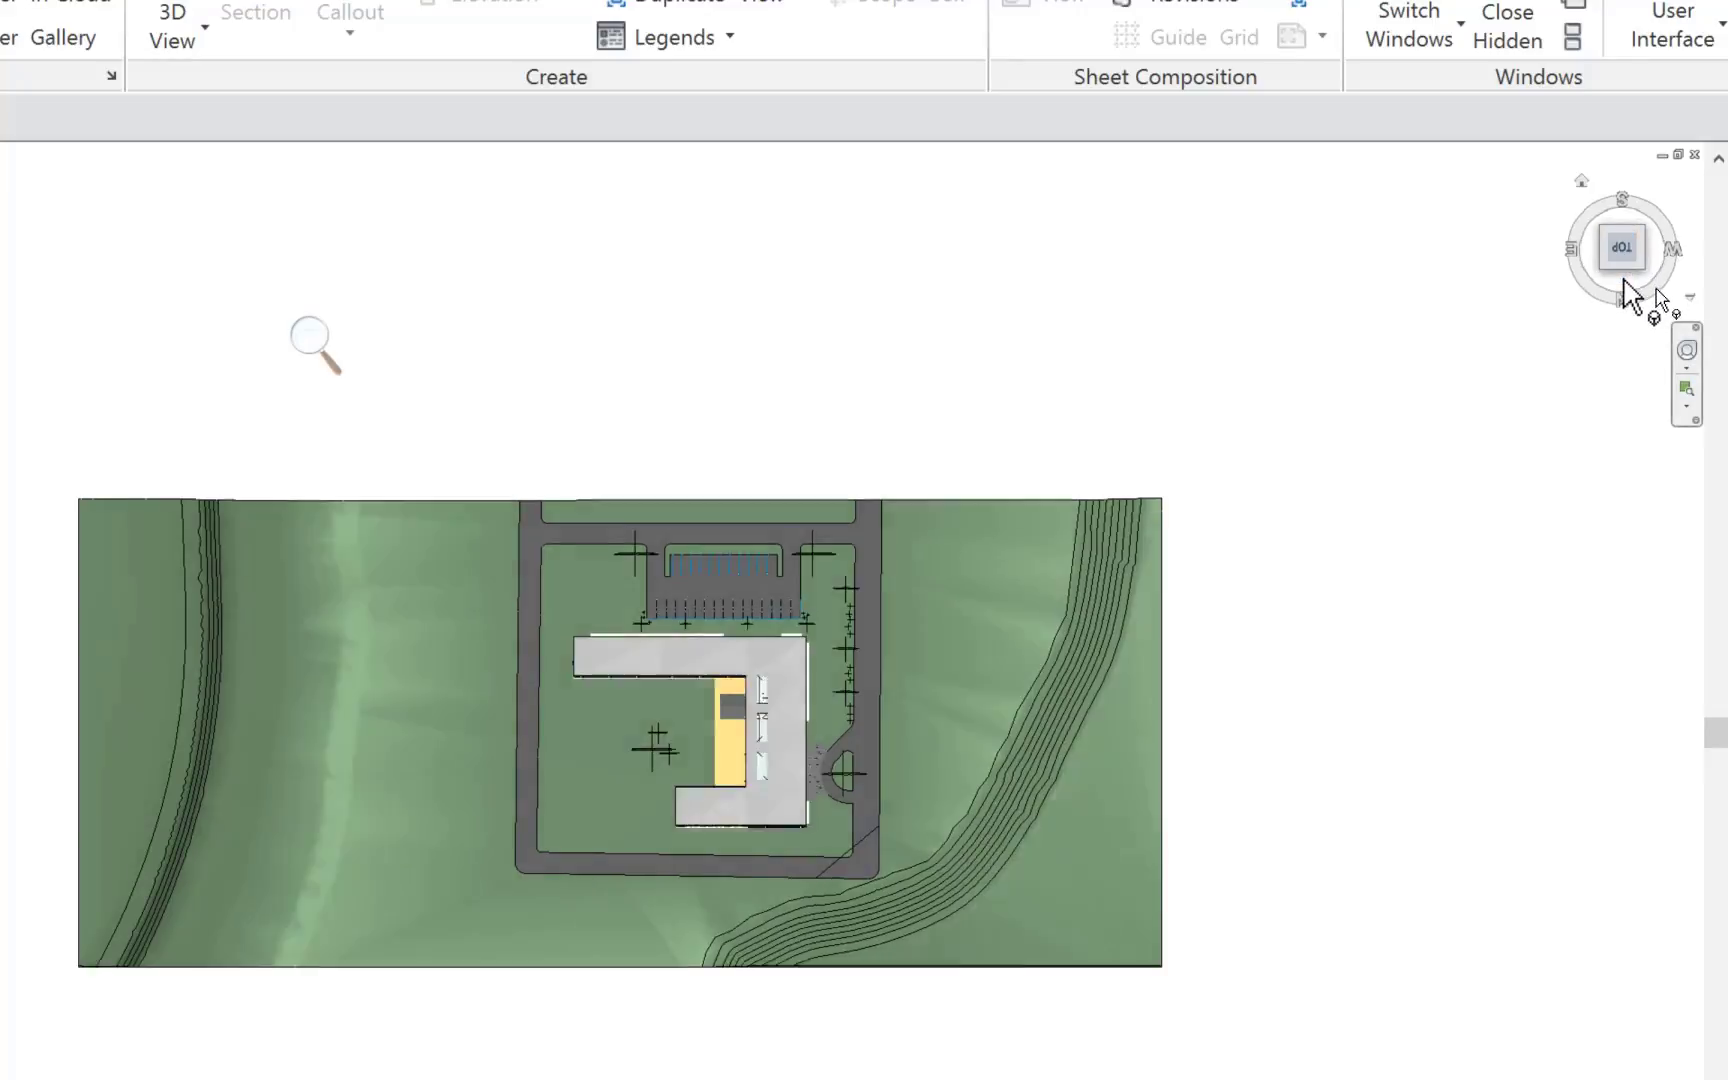
drag(1623, 282, 1602, 335)
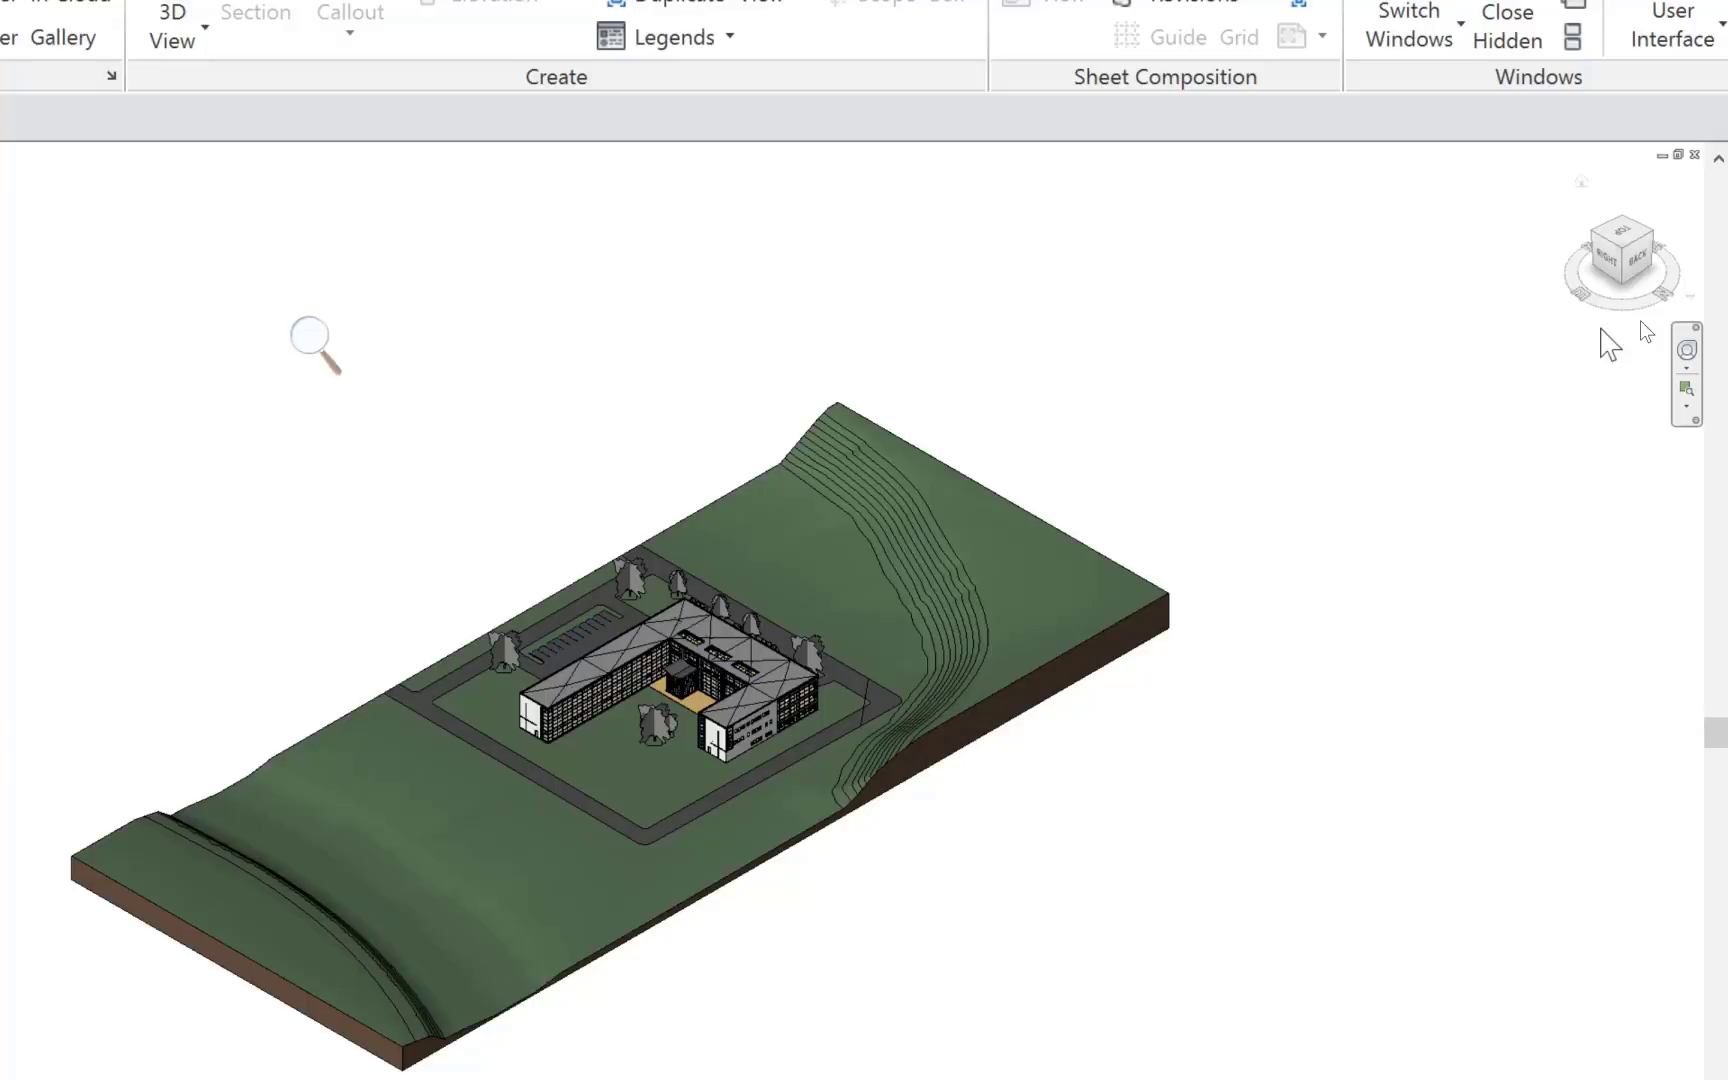
click(1631, 262)
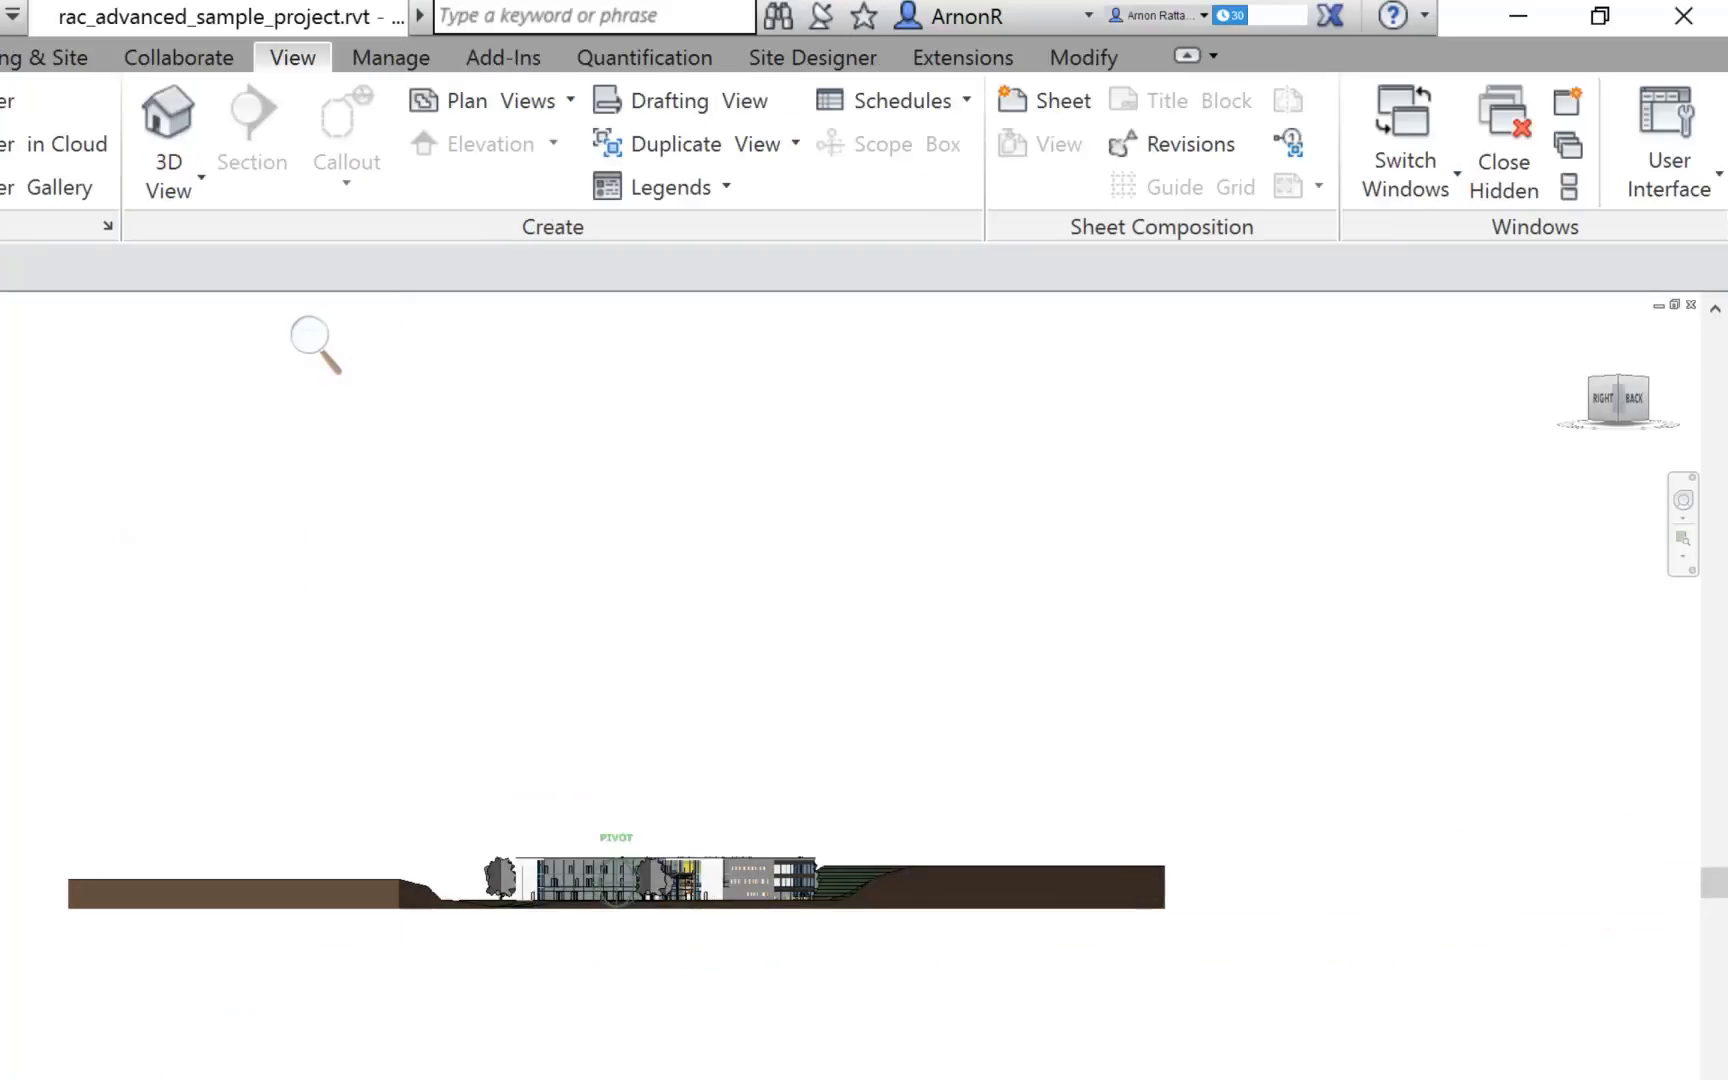
click(1632, 408)
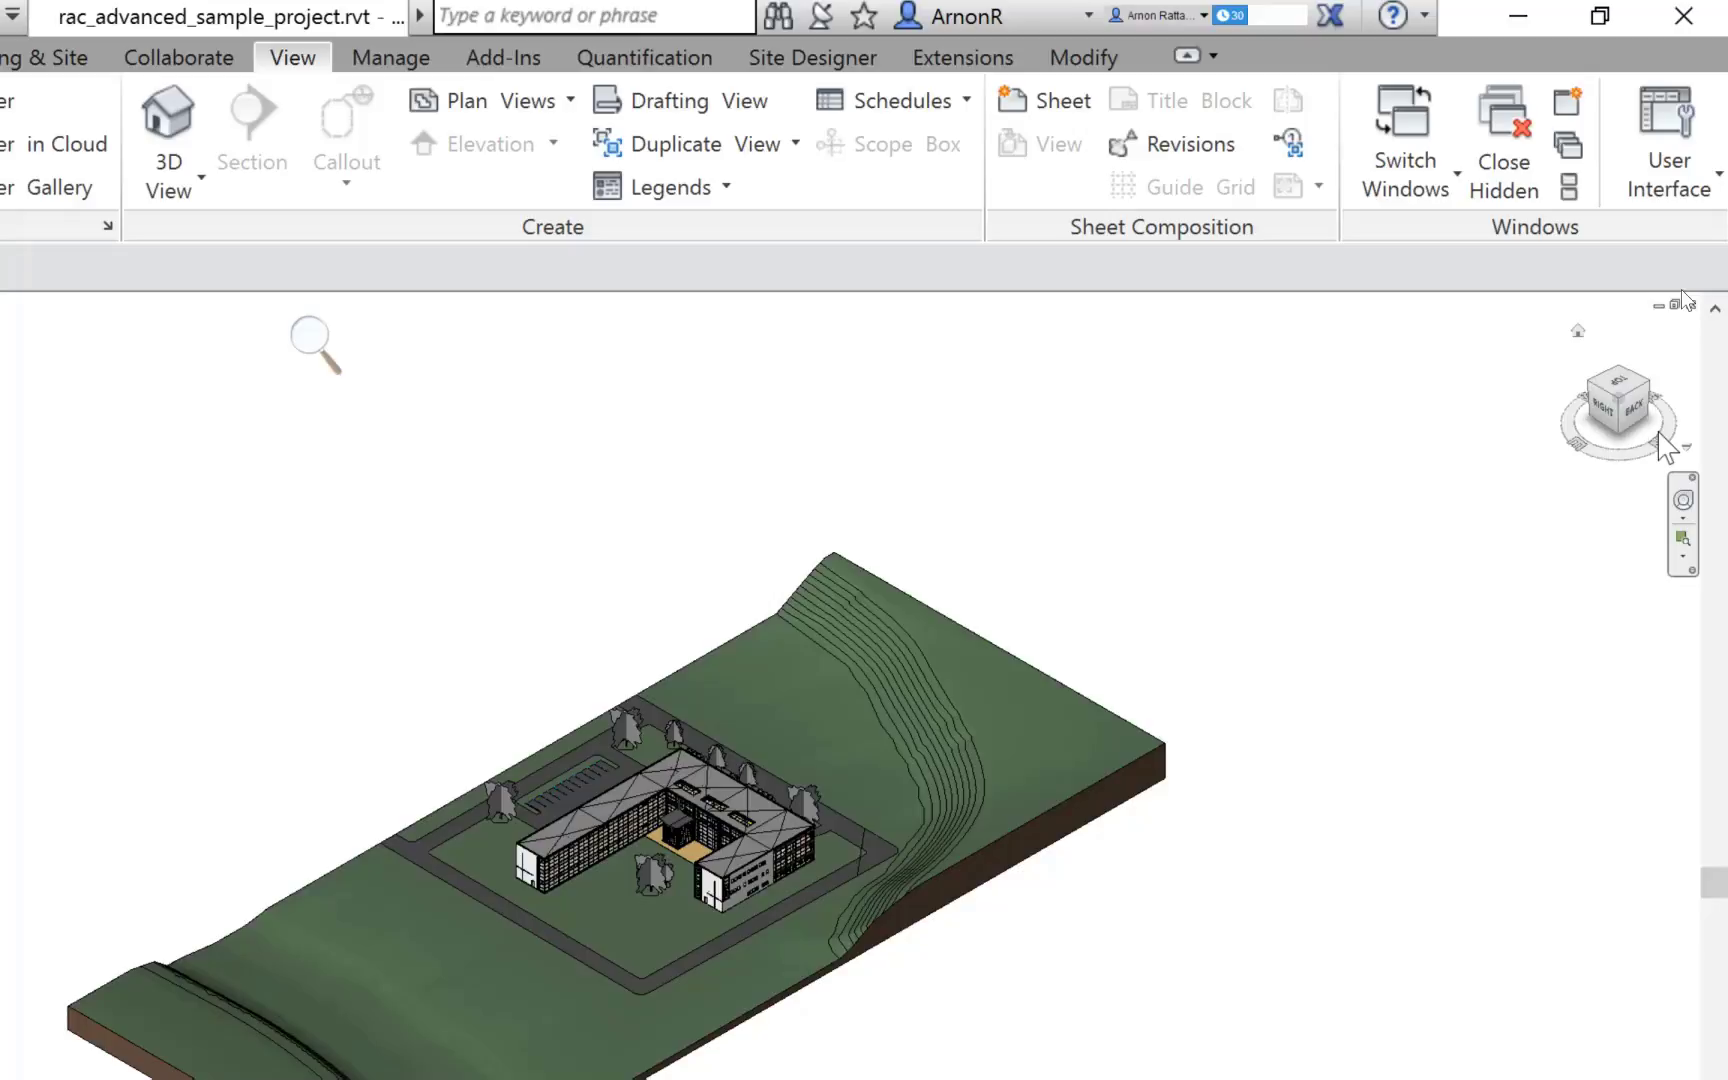
click(1617, 475)
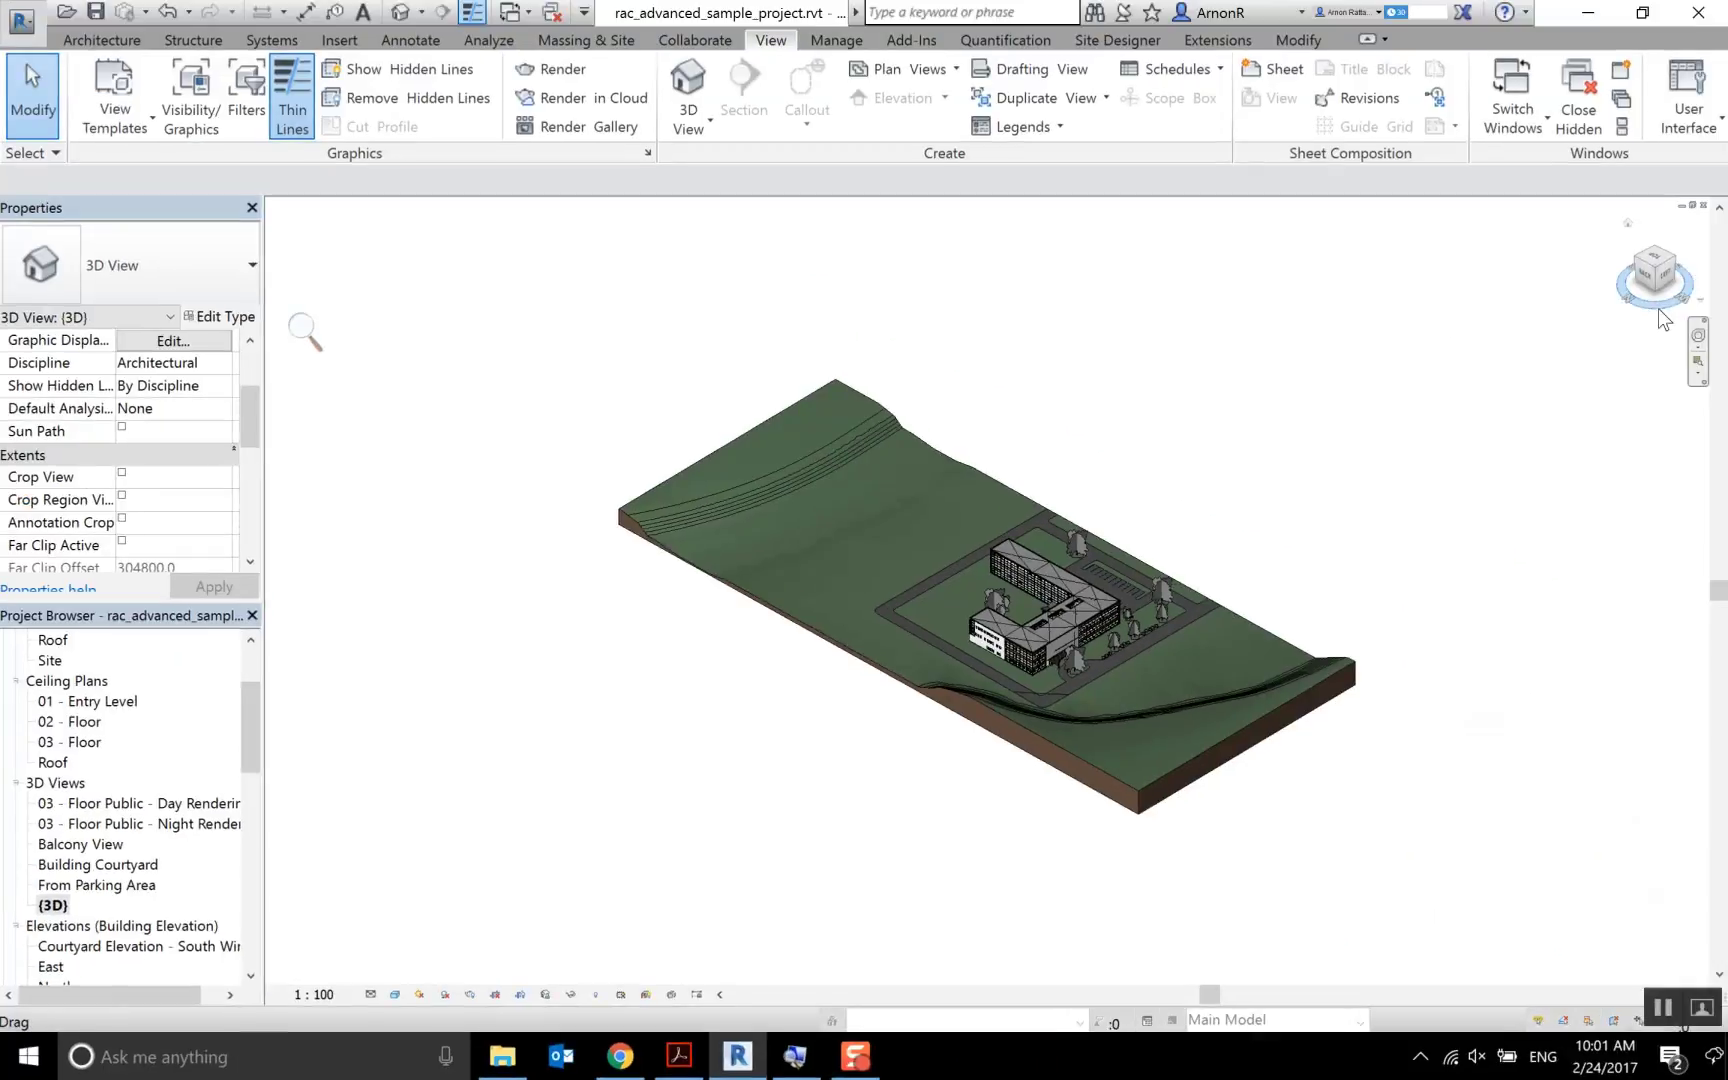
Spin the model to its opposite side, show the flat Back elevation, then a corner isometric
mouse_move(1659, 310)
mouse_down()
mouse_move(1600, 305)
mouse_move(1655, 260)
mouse_move(1670, 312)
mouse_up()
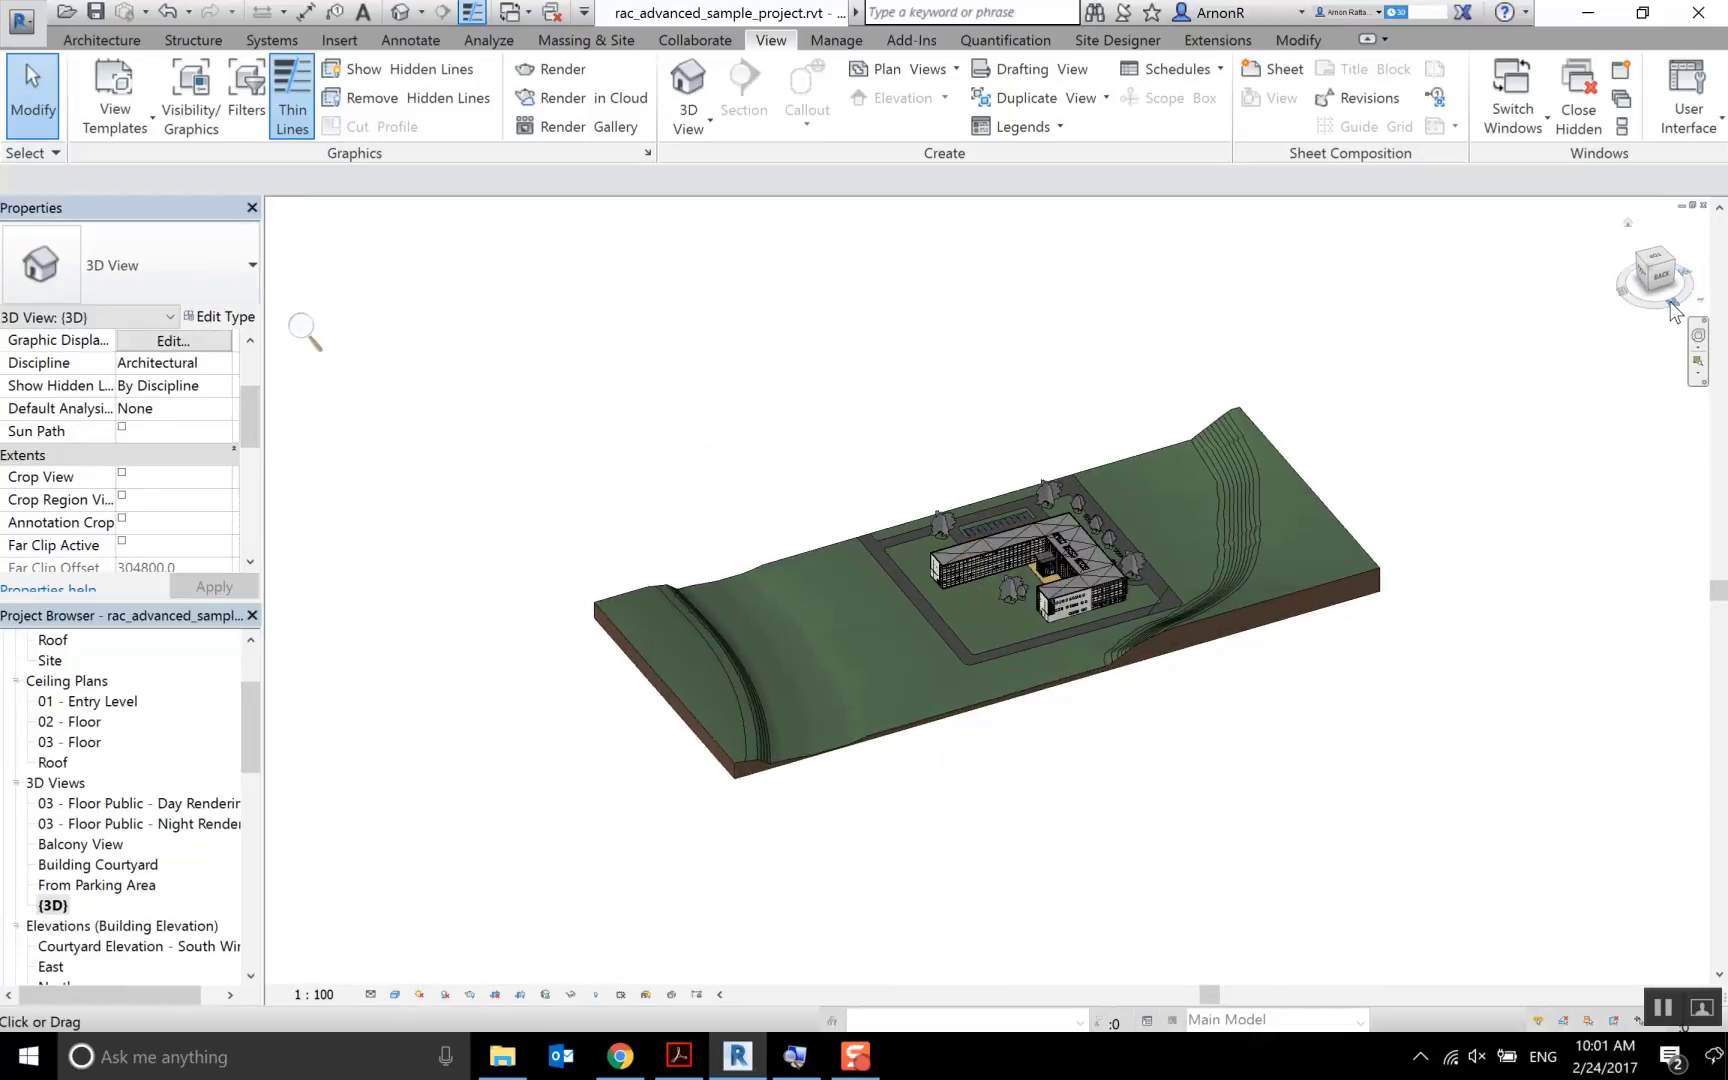
click(1658, 272)
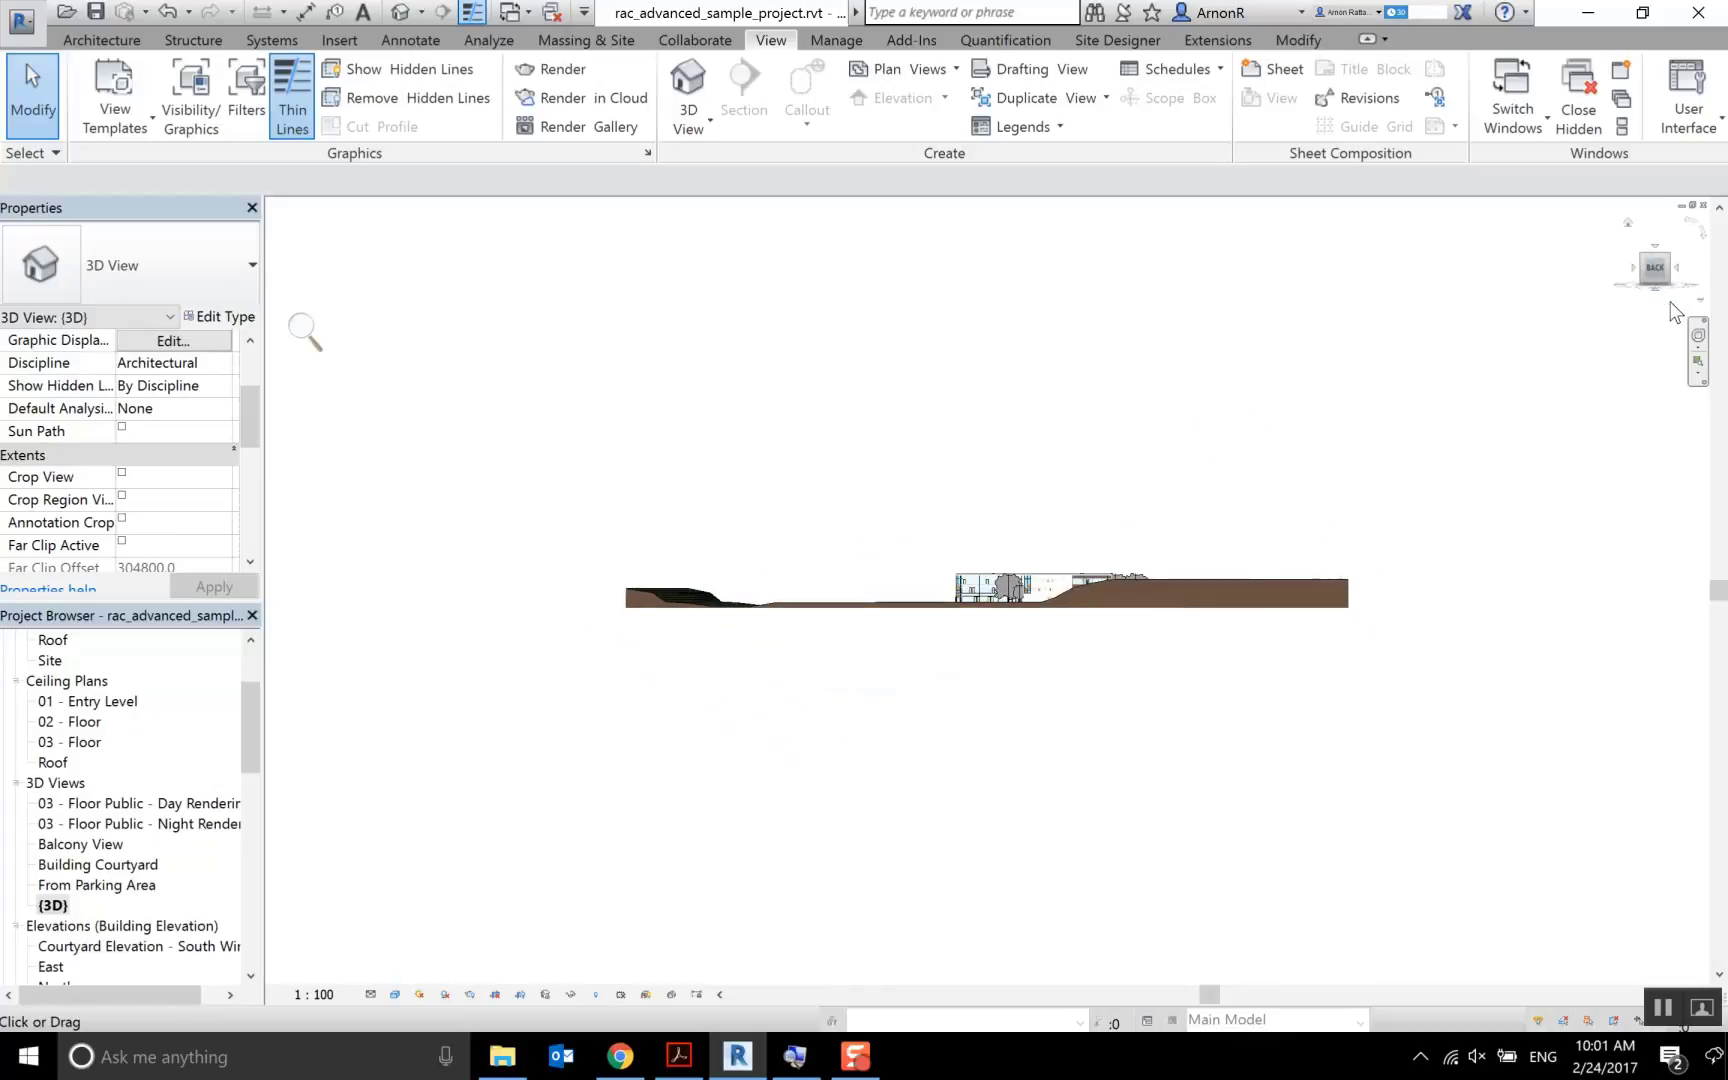
click(1643, 252)
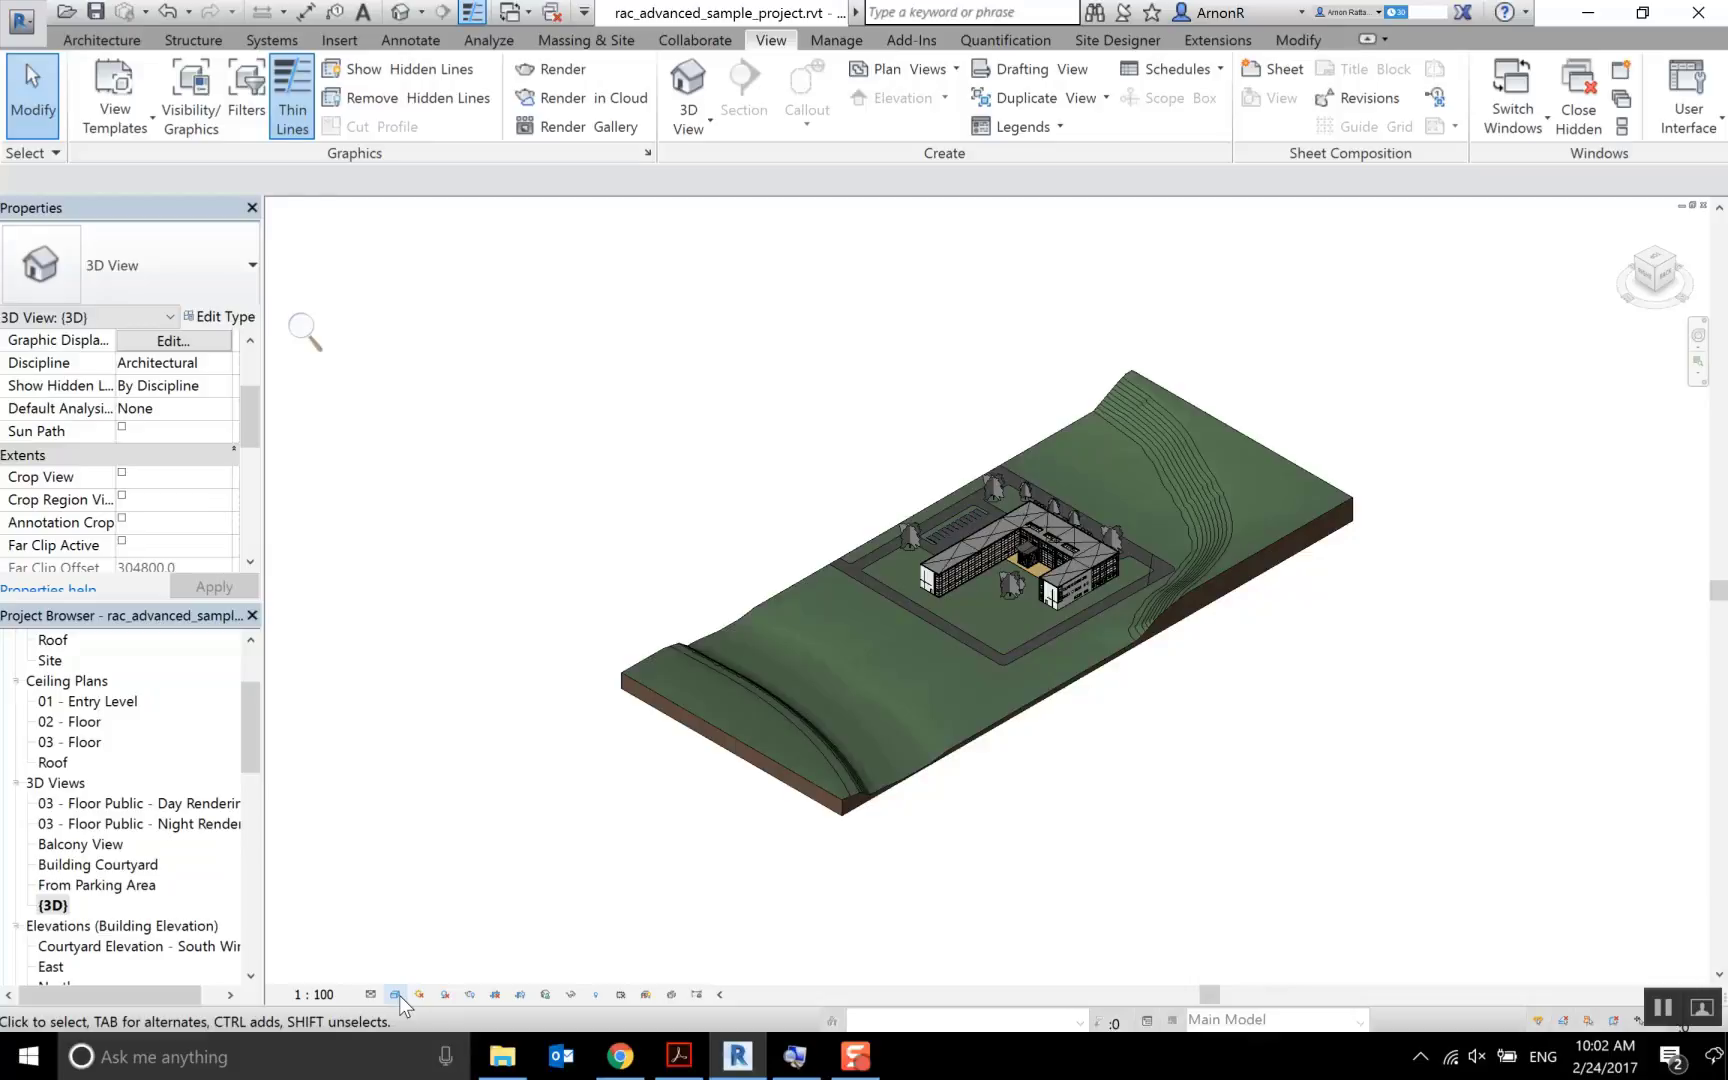
Switch the 3D view between Hidden Line, Wireframe and back to Hidden Line styles
click(397, 995)
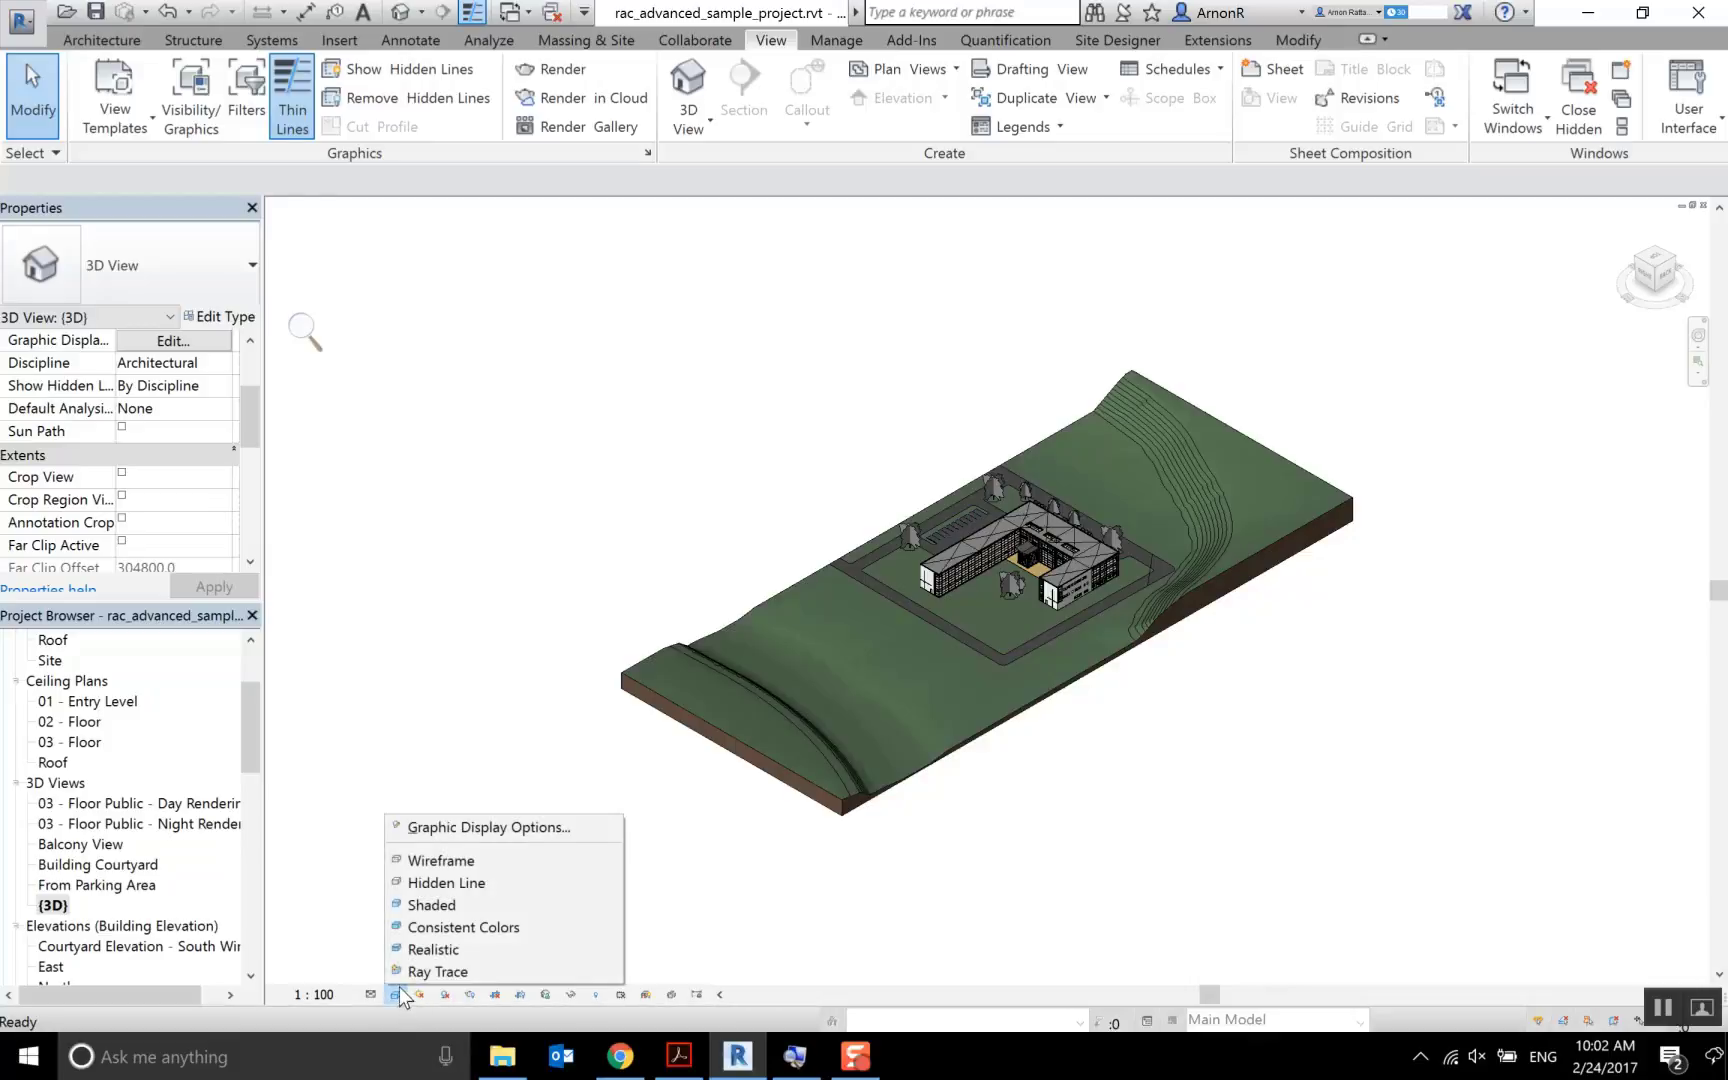
click(463, 884)
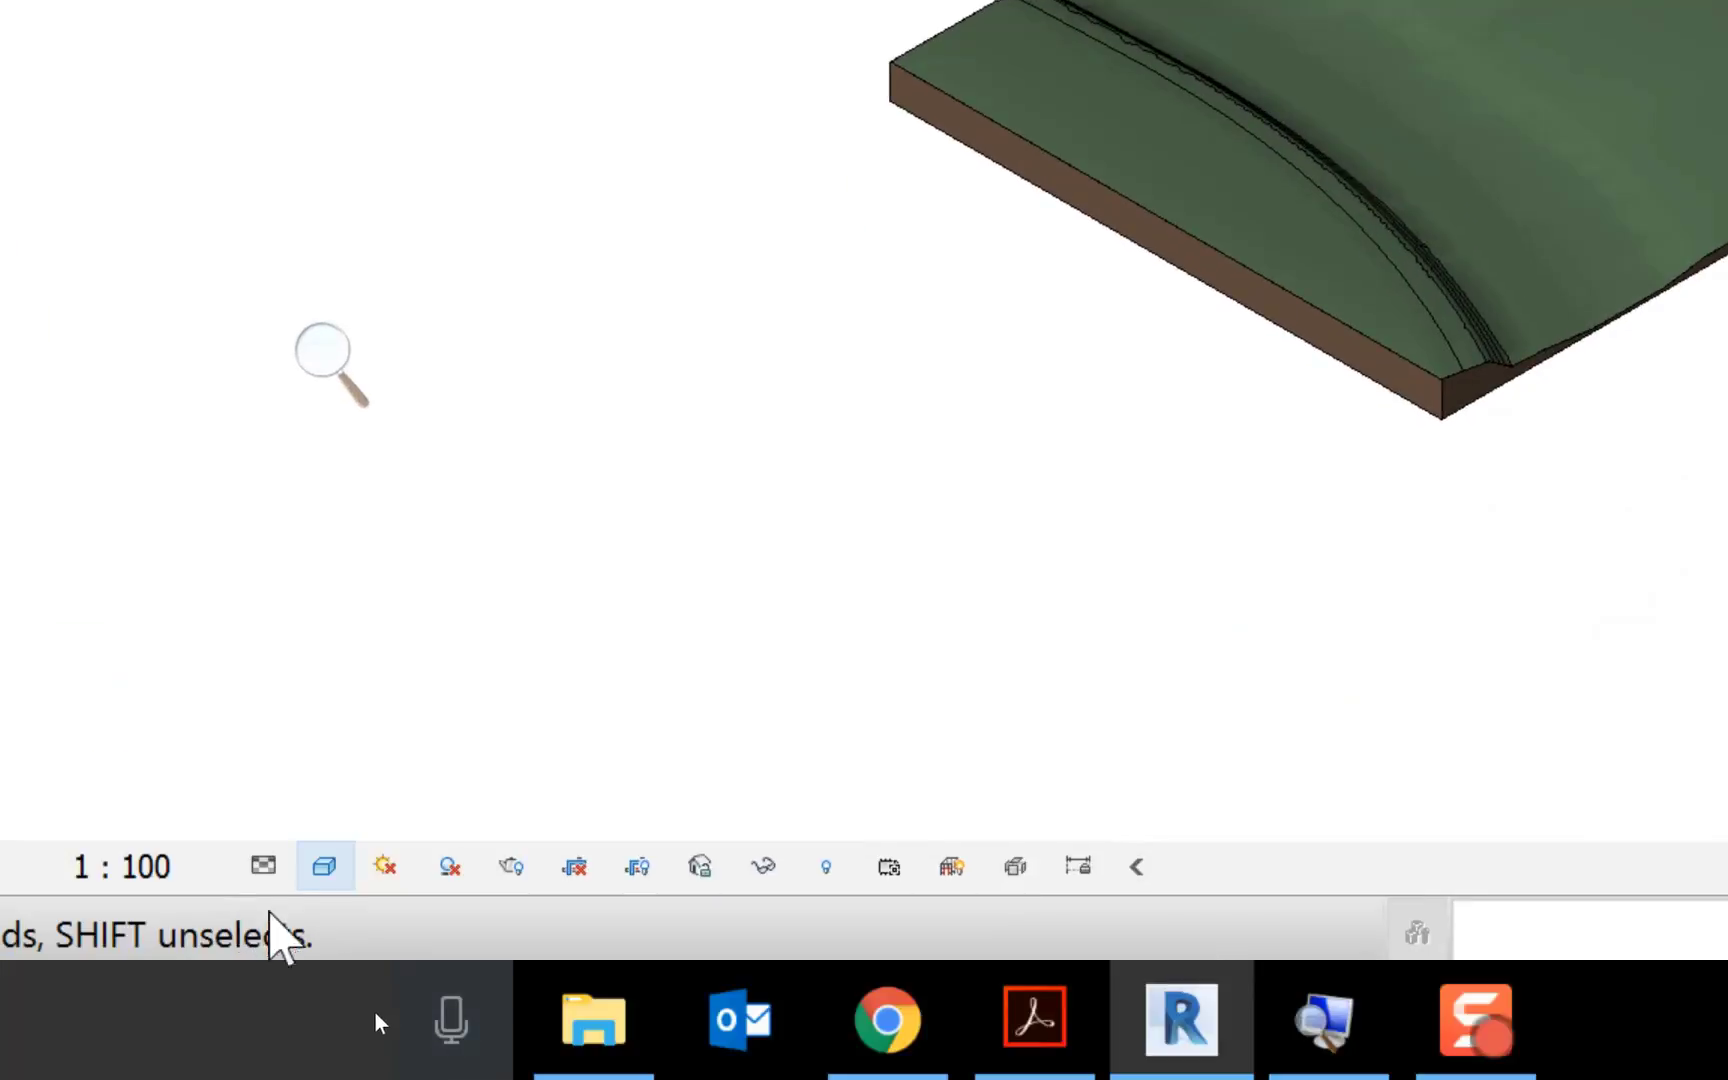
click(330, 870)
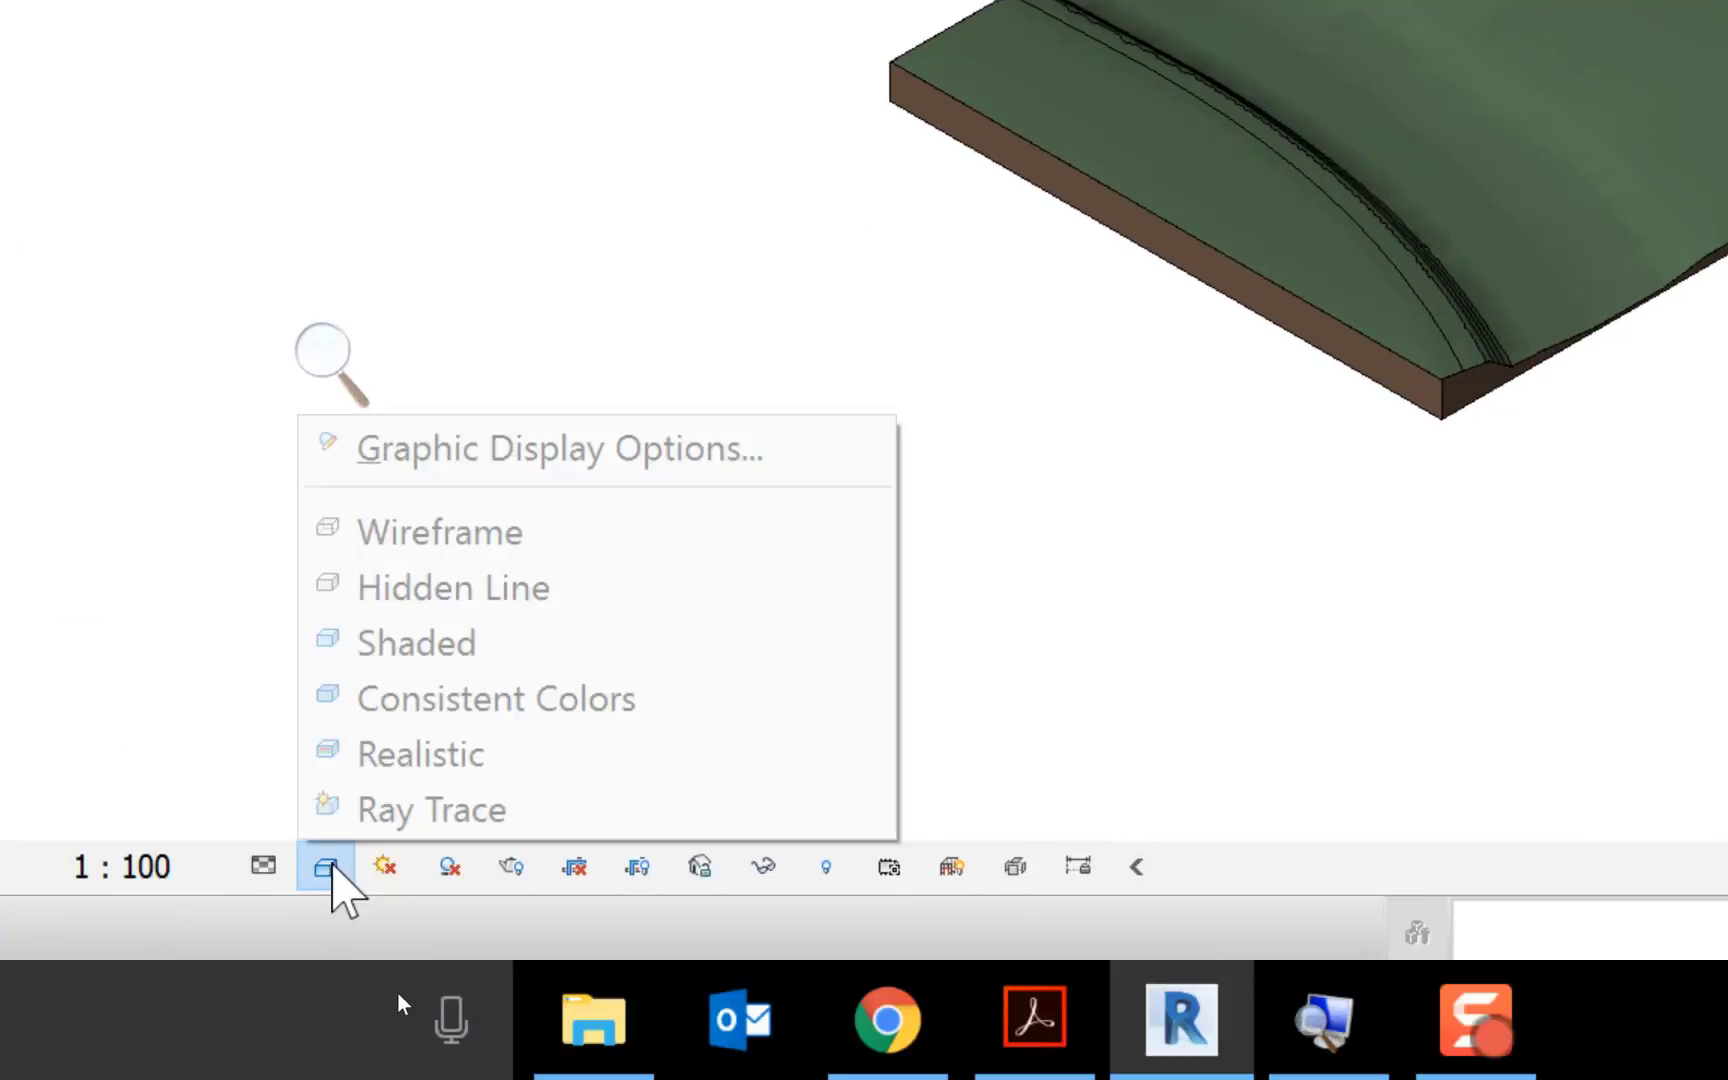
click(525, 527)
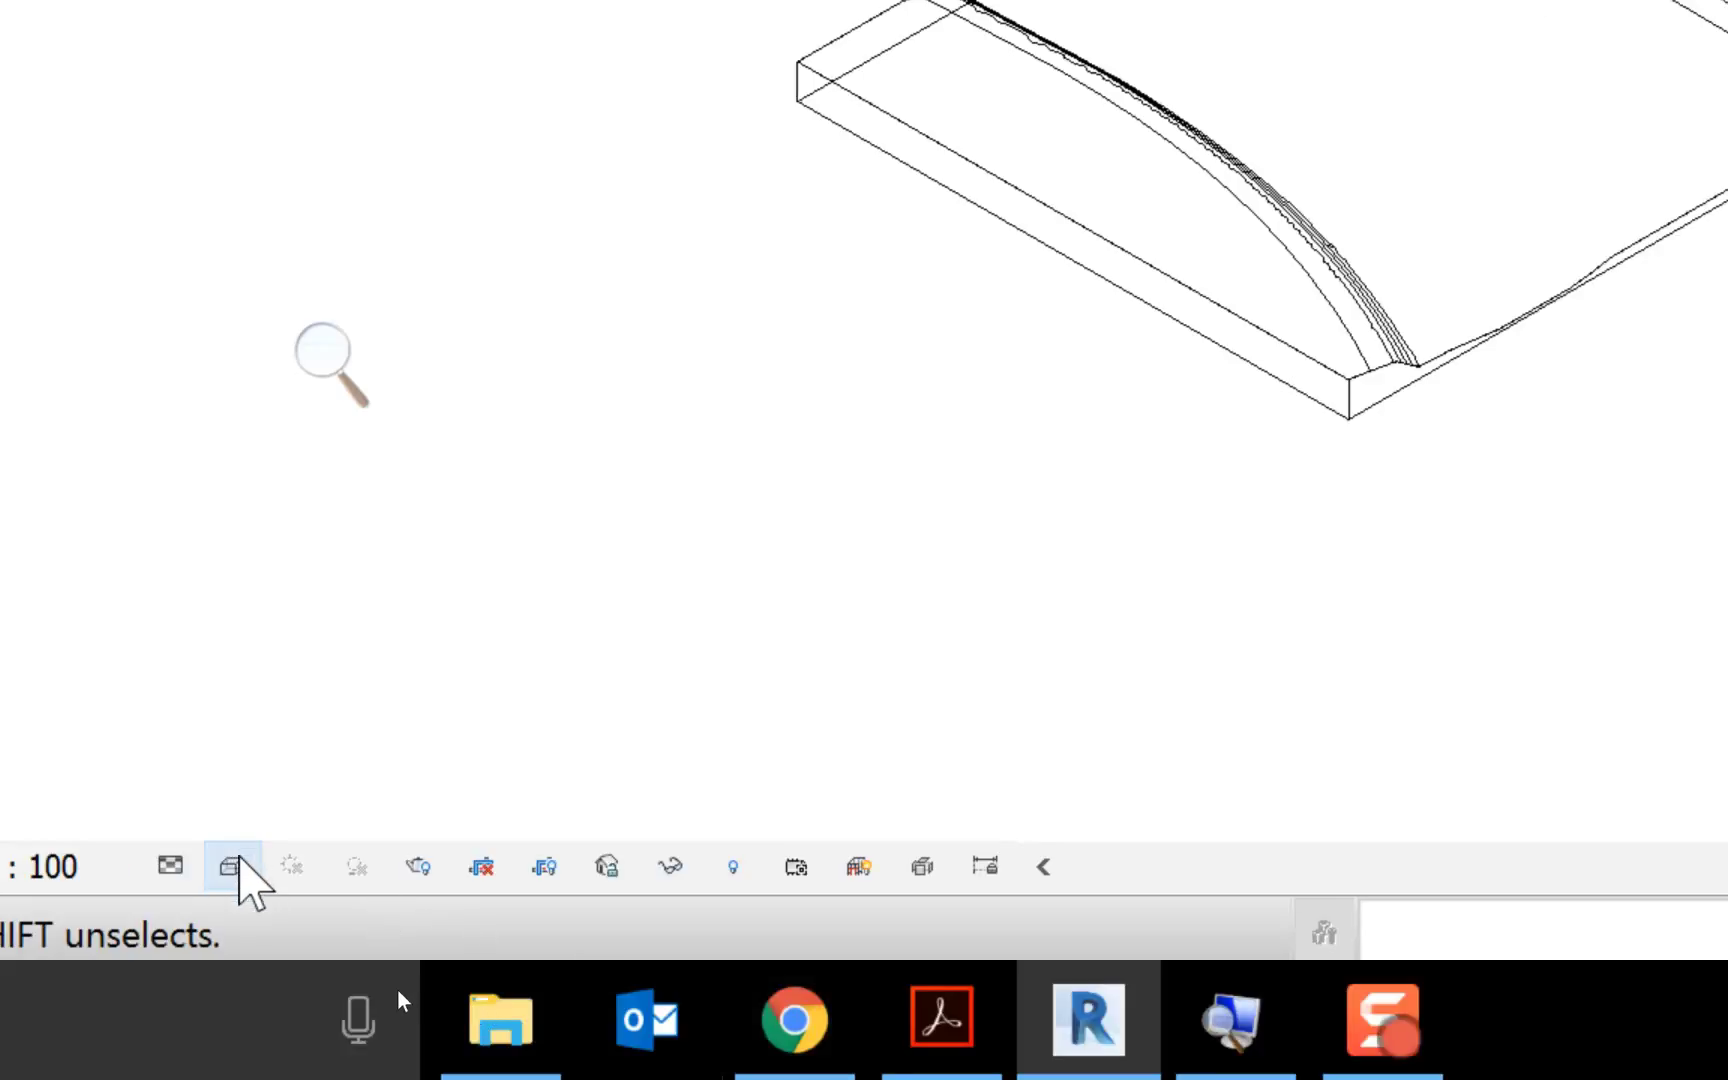
click(235, 866)
click(410, 592)
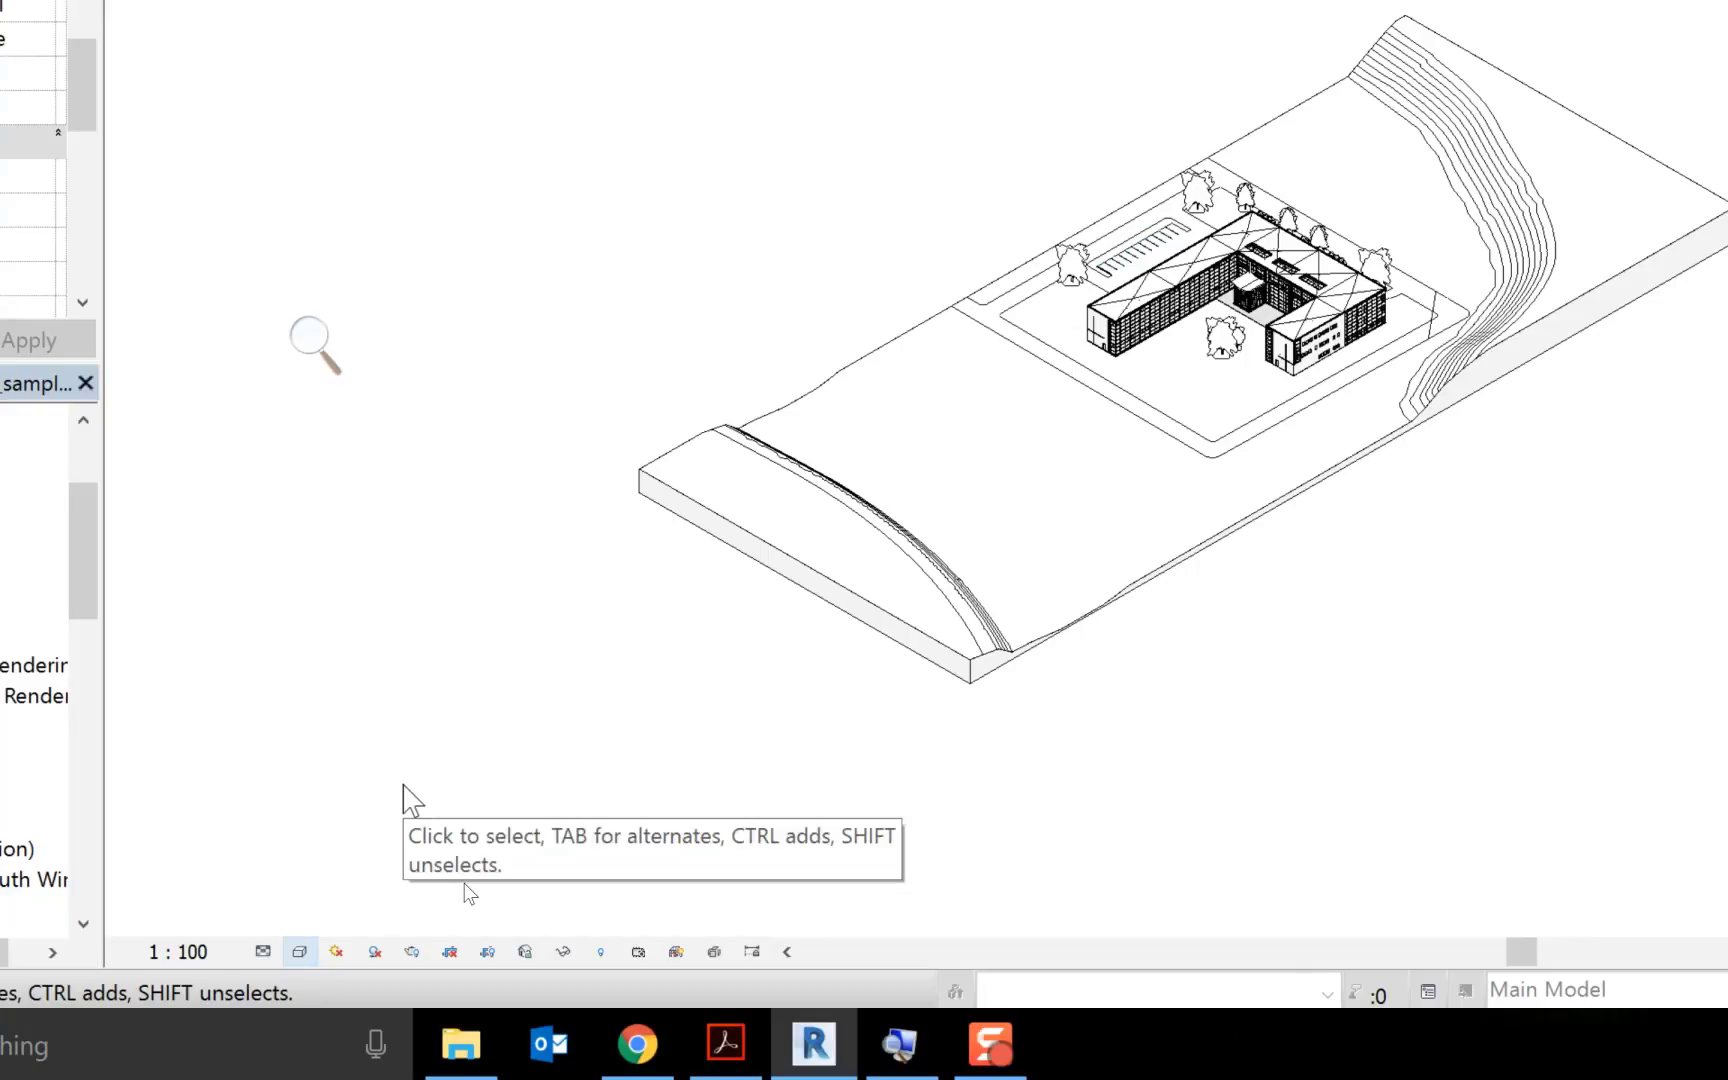
Apply Shaded, then Consistent Colors visual style to the site model
click(300, 951)
click(380, 817)
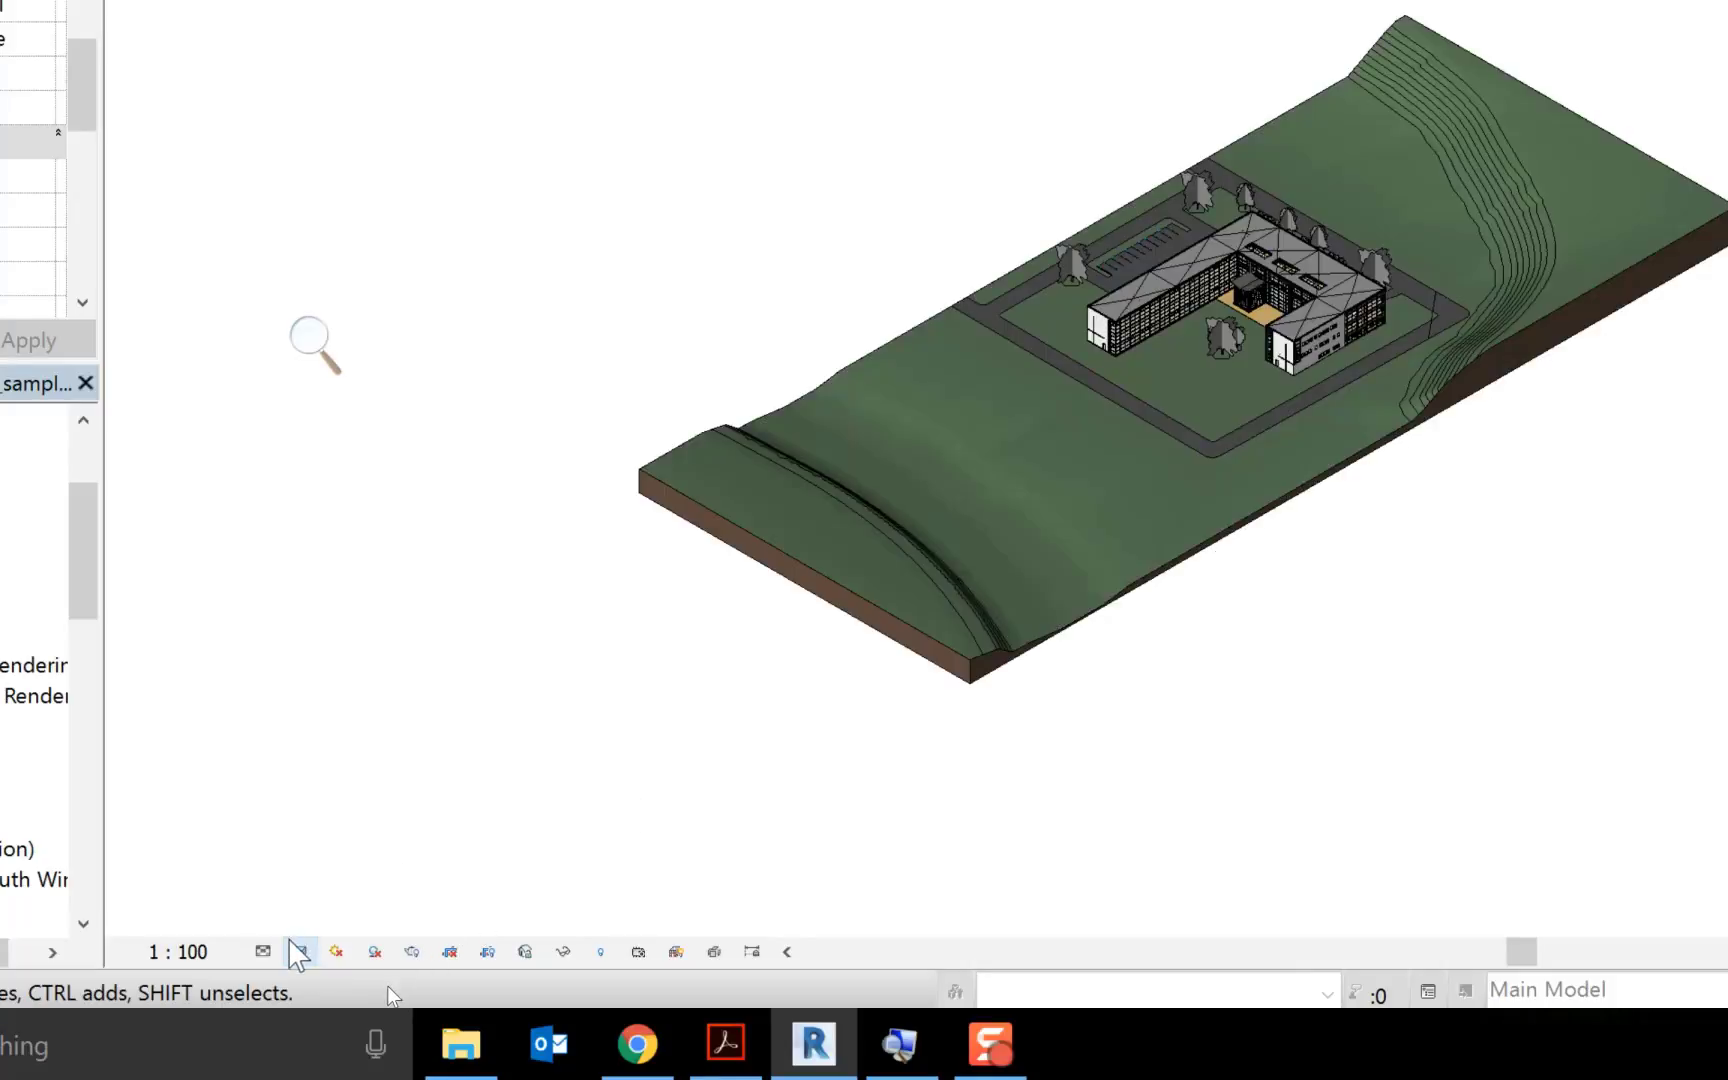
click(300, 951)
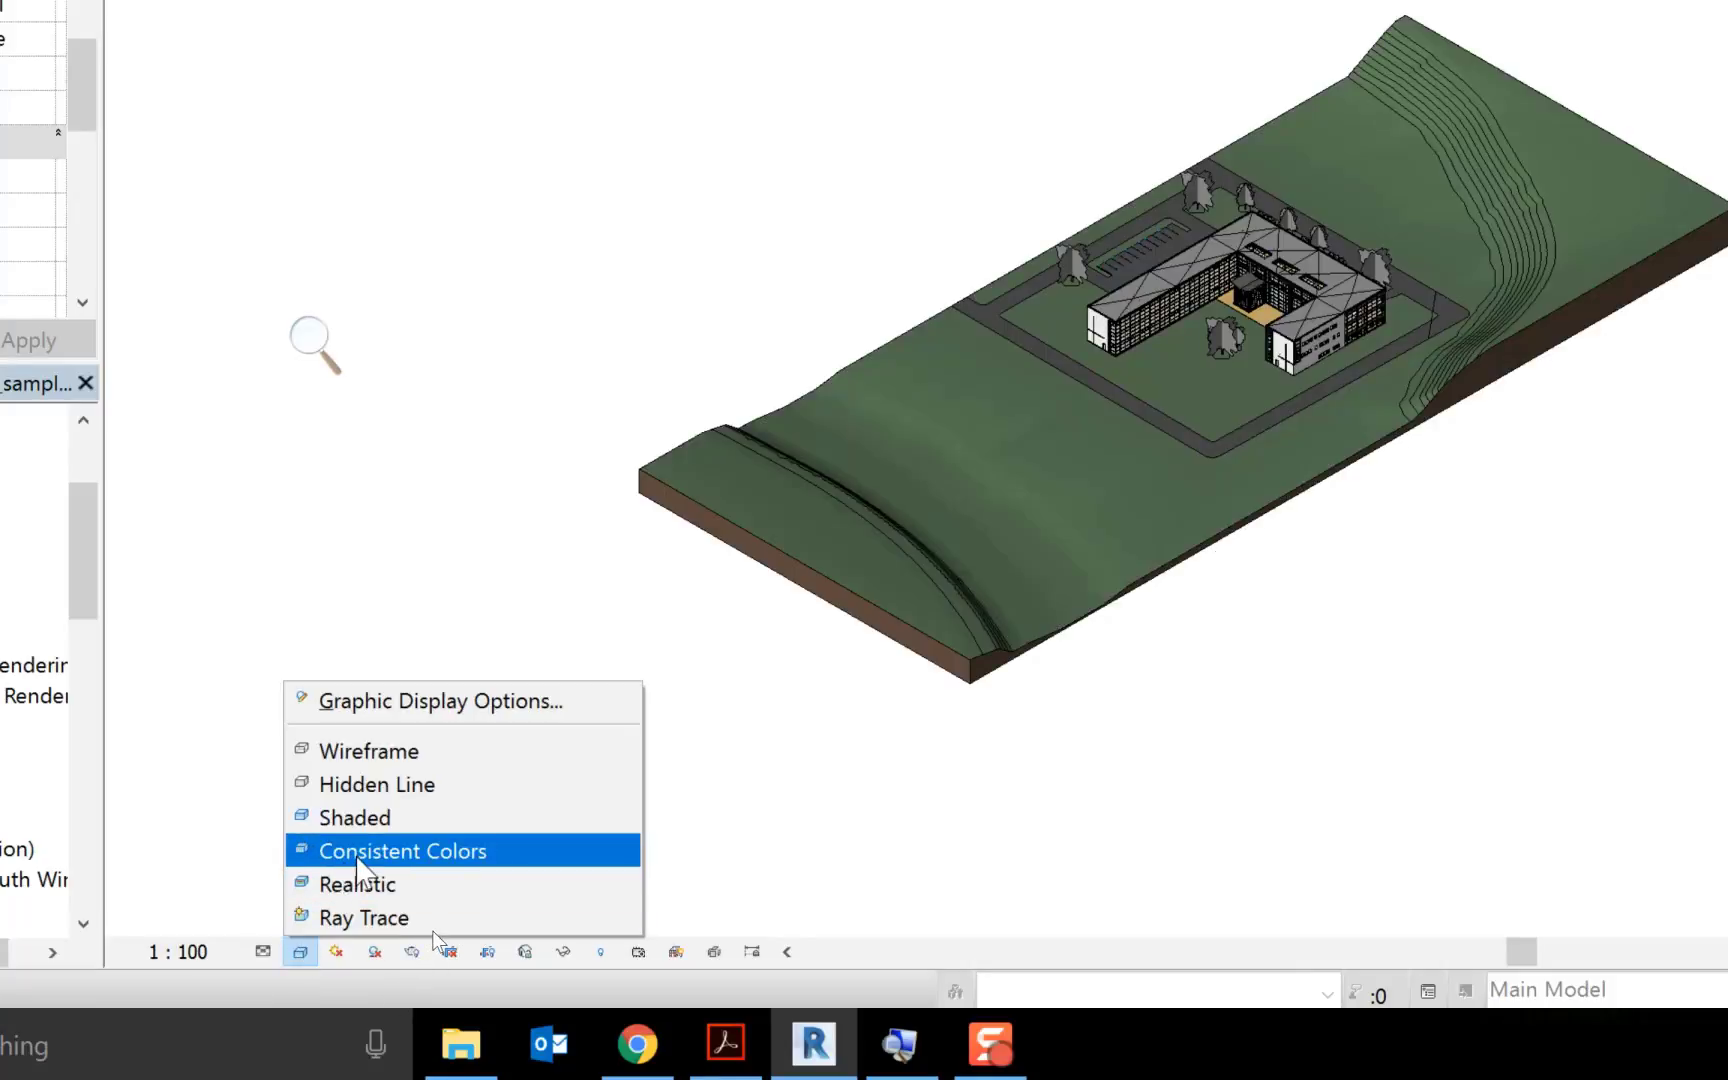
click(357, 851)
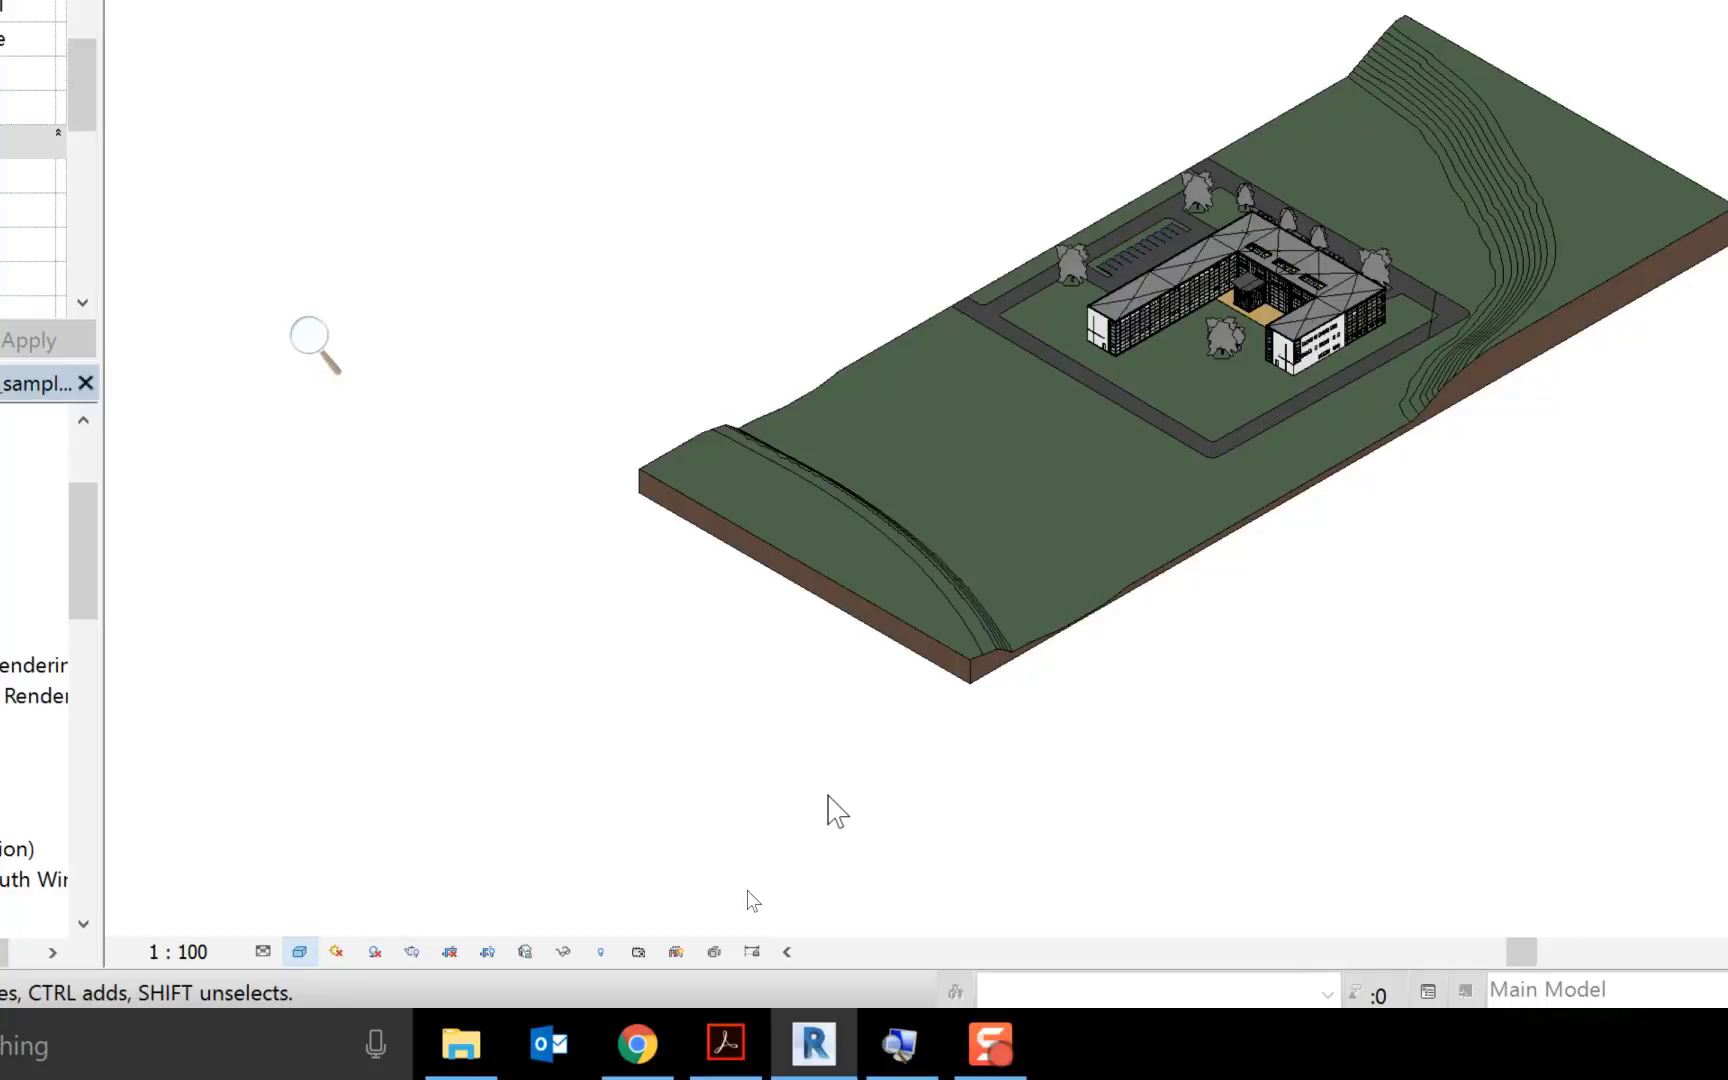
click(300, 951)
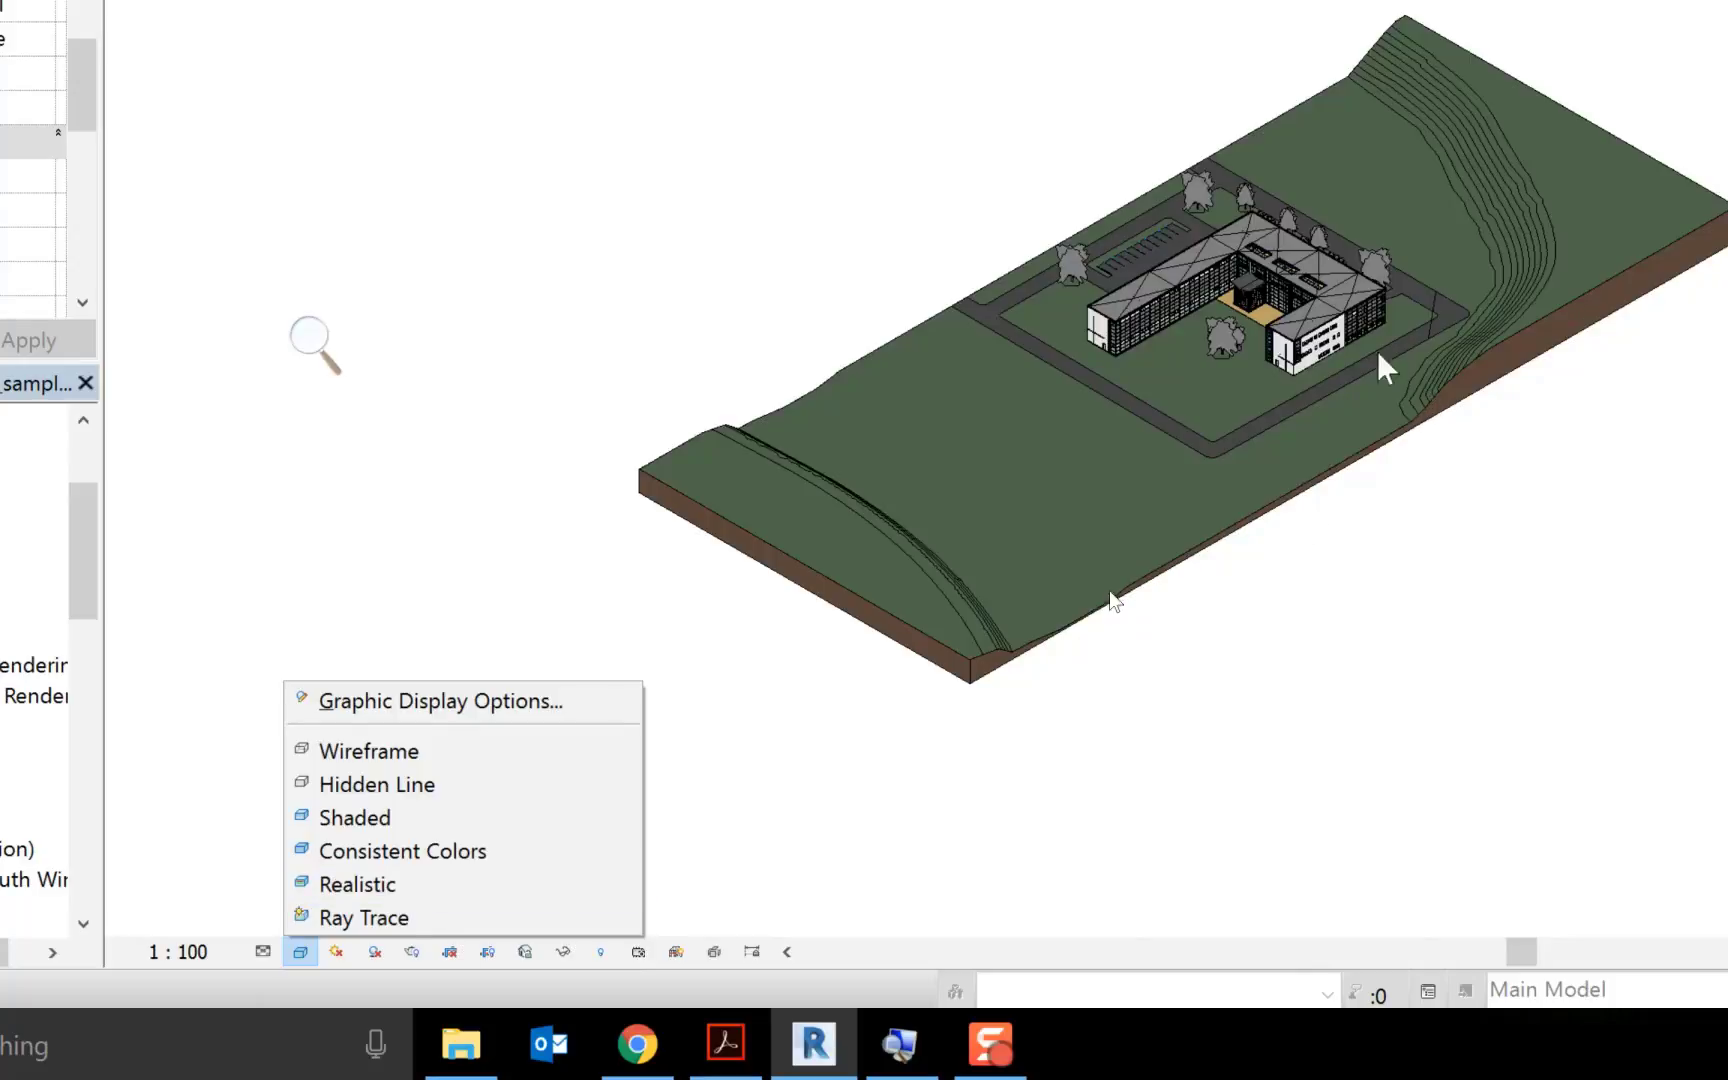
Zoom in, render the sample building in Realistic style, then return the view to Shaded
scroll(1395, 295, up, 3)
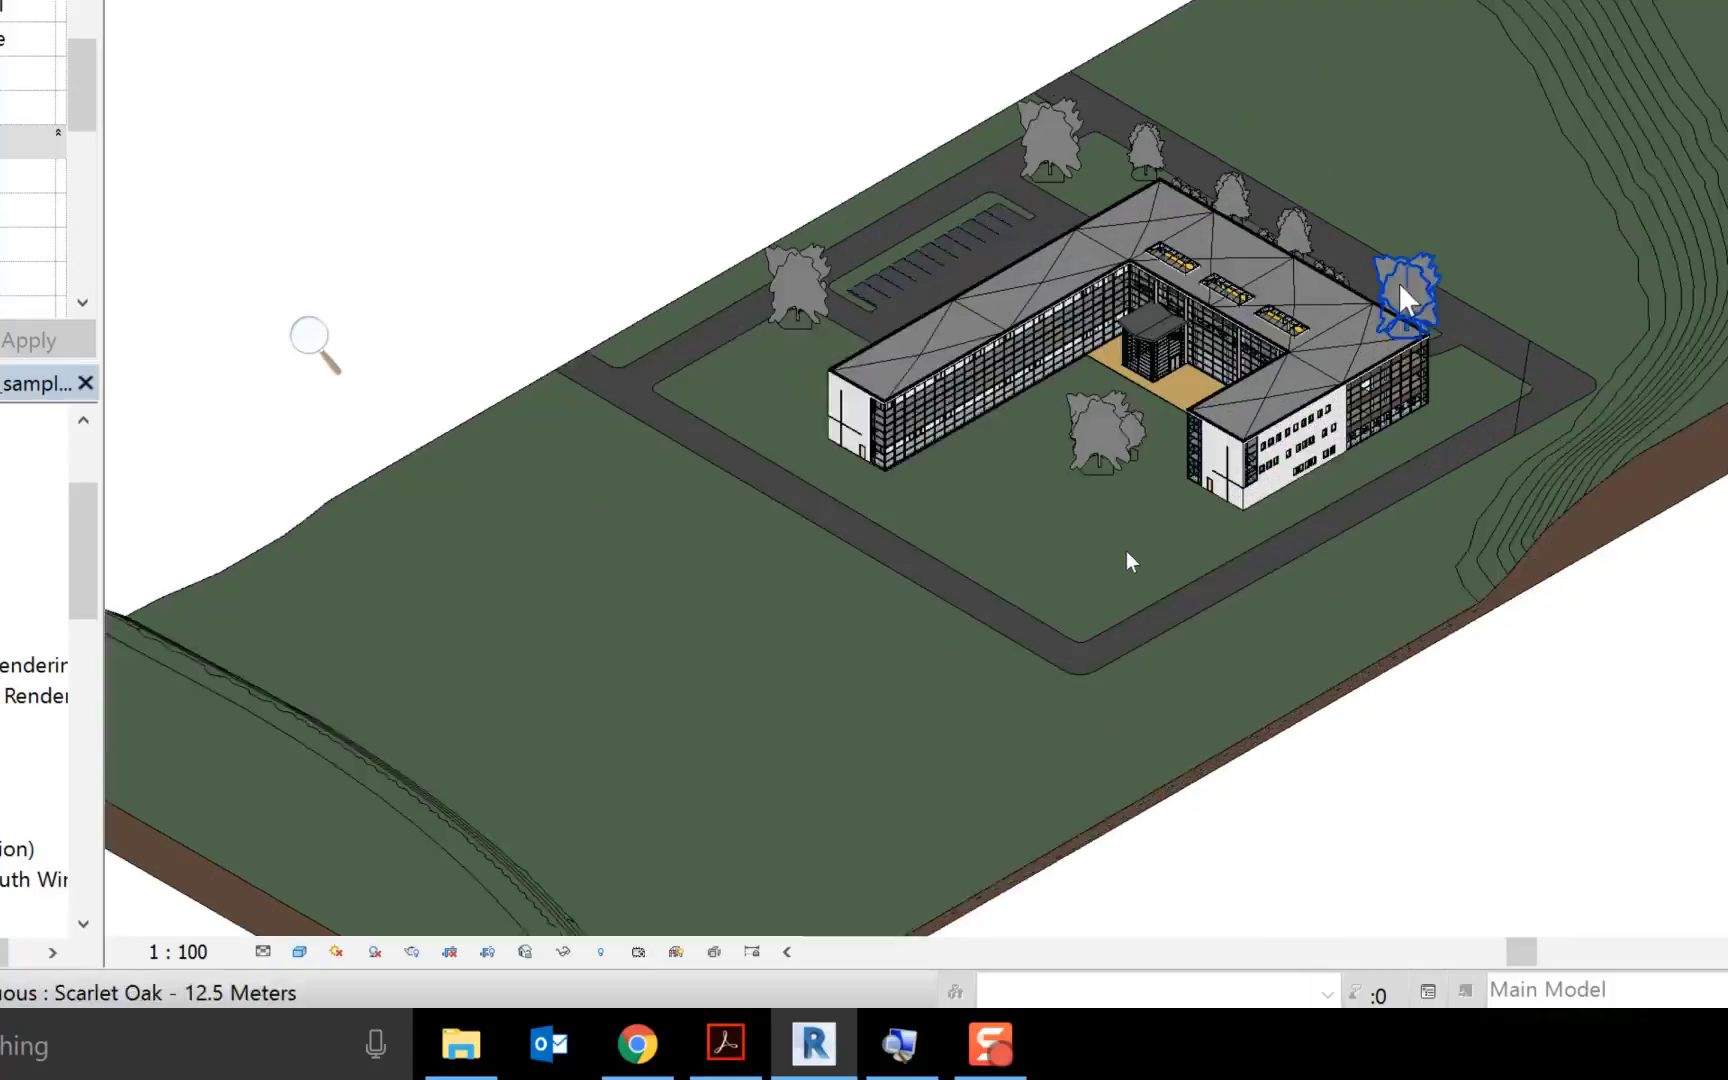
scroll(1400, 290, up, 3)
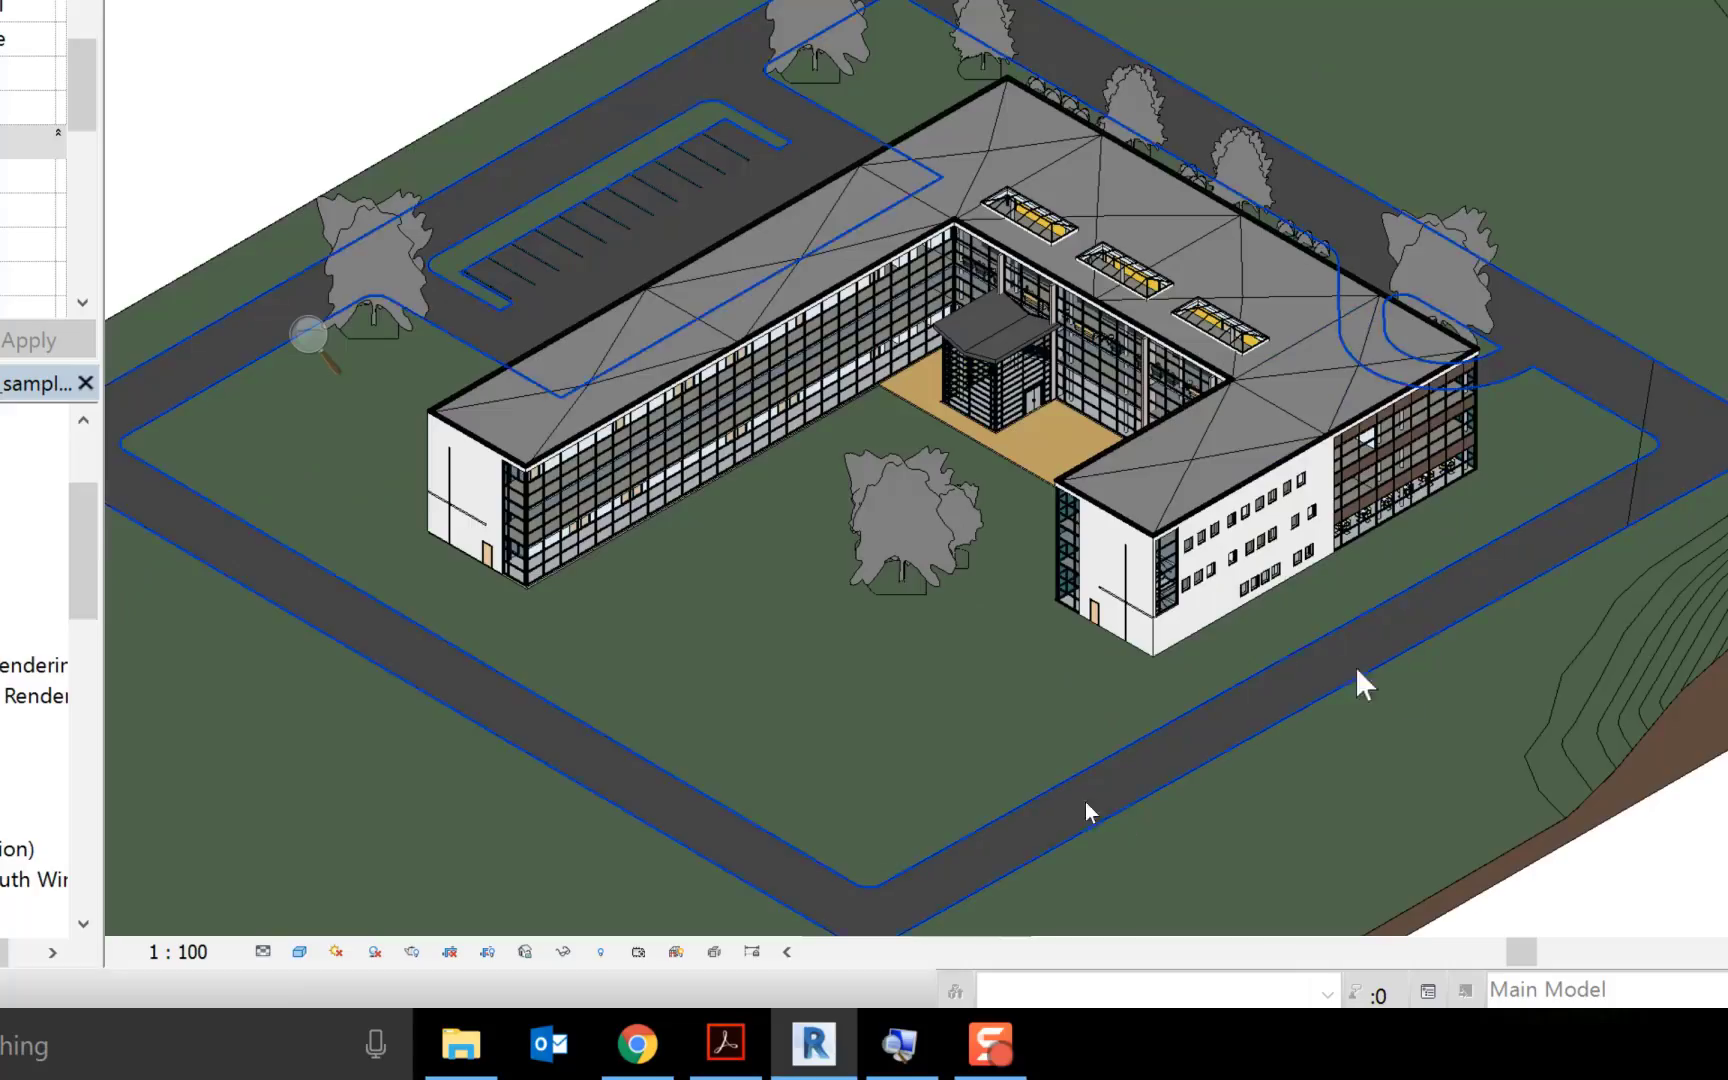
click(299, 951)
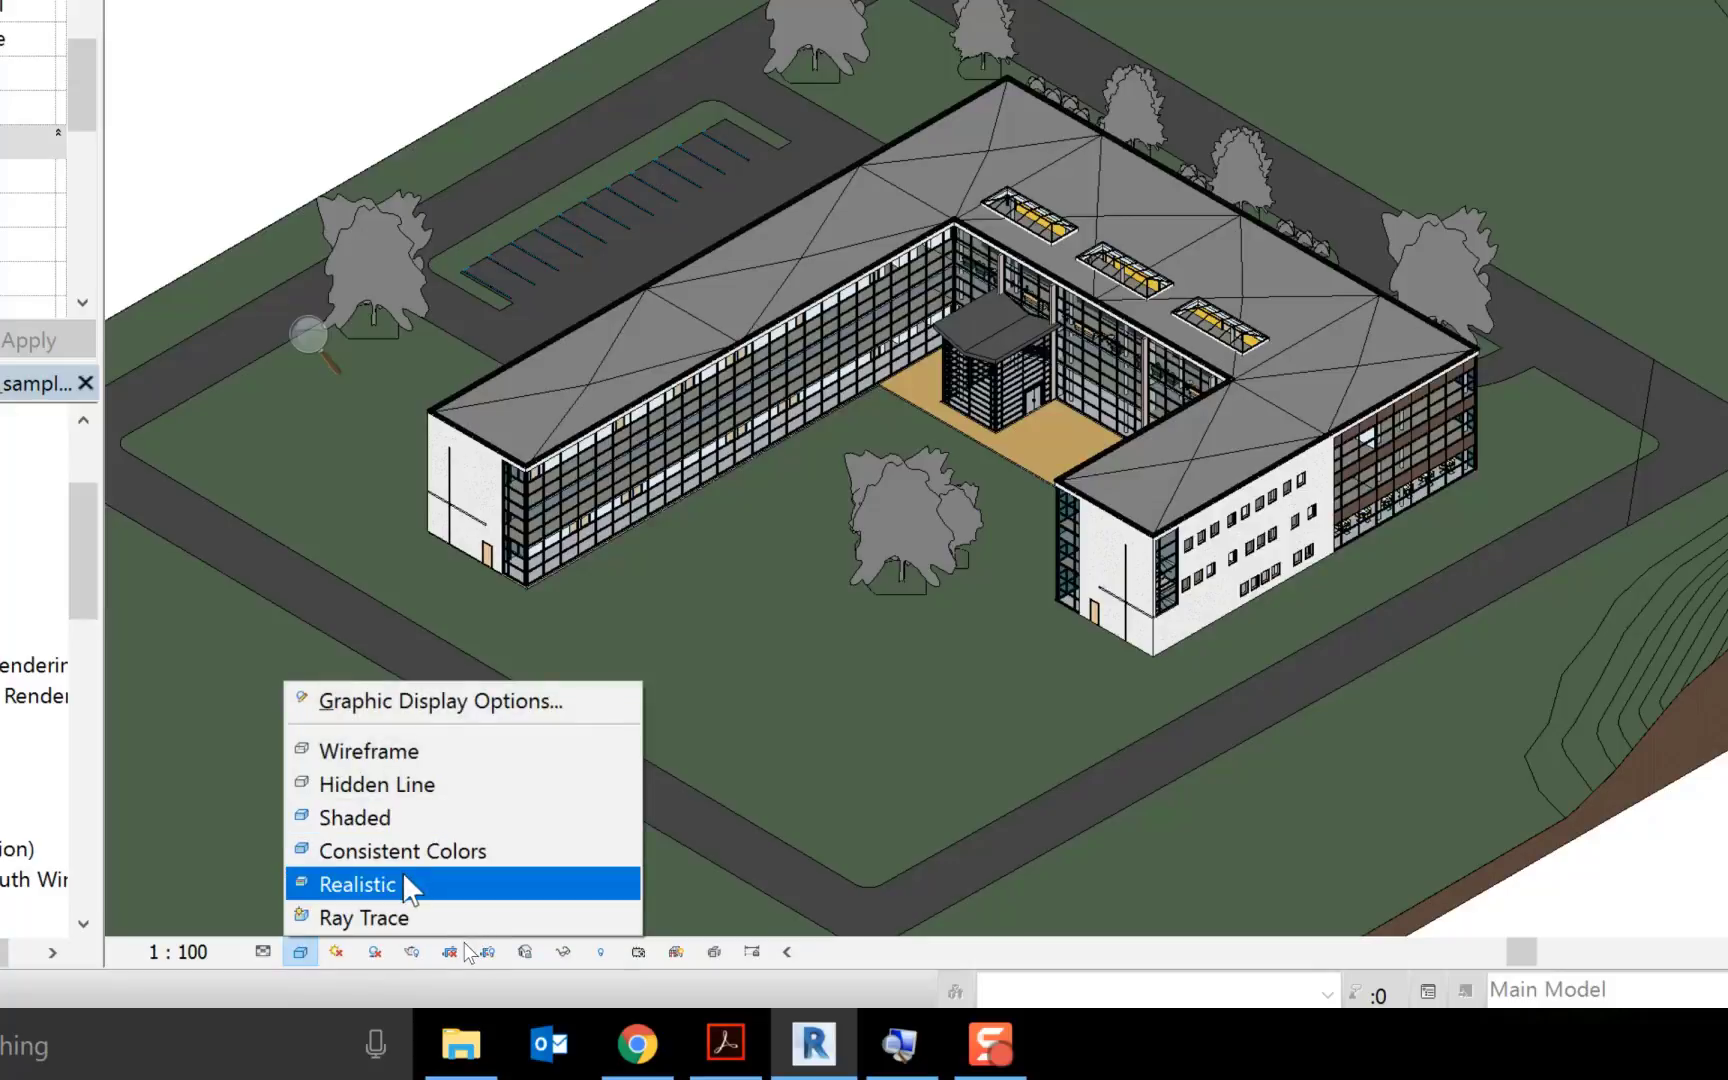
click(1260, 810)
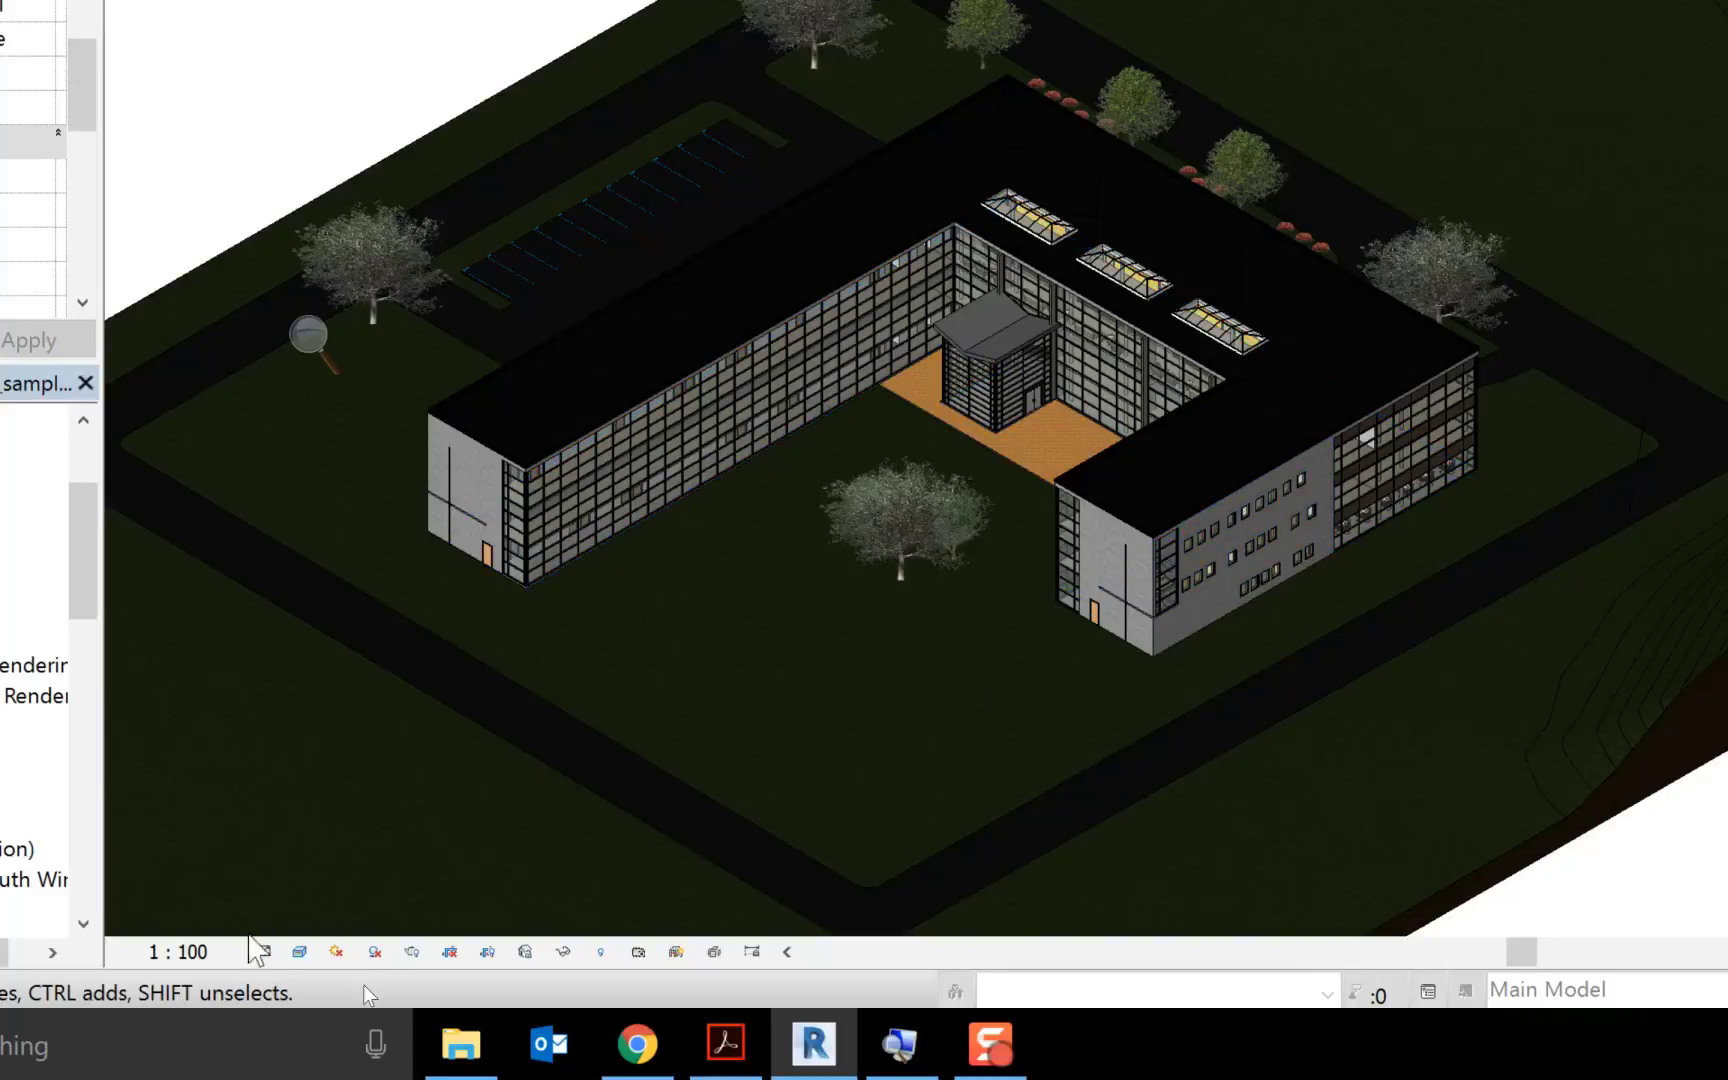
click(299, 951)
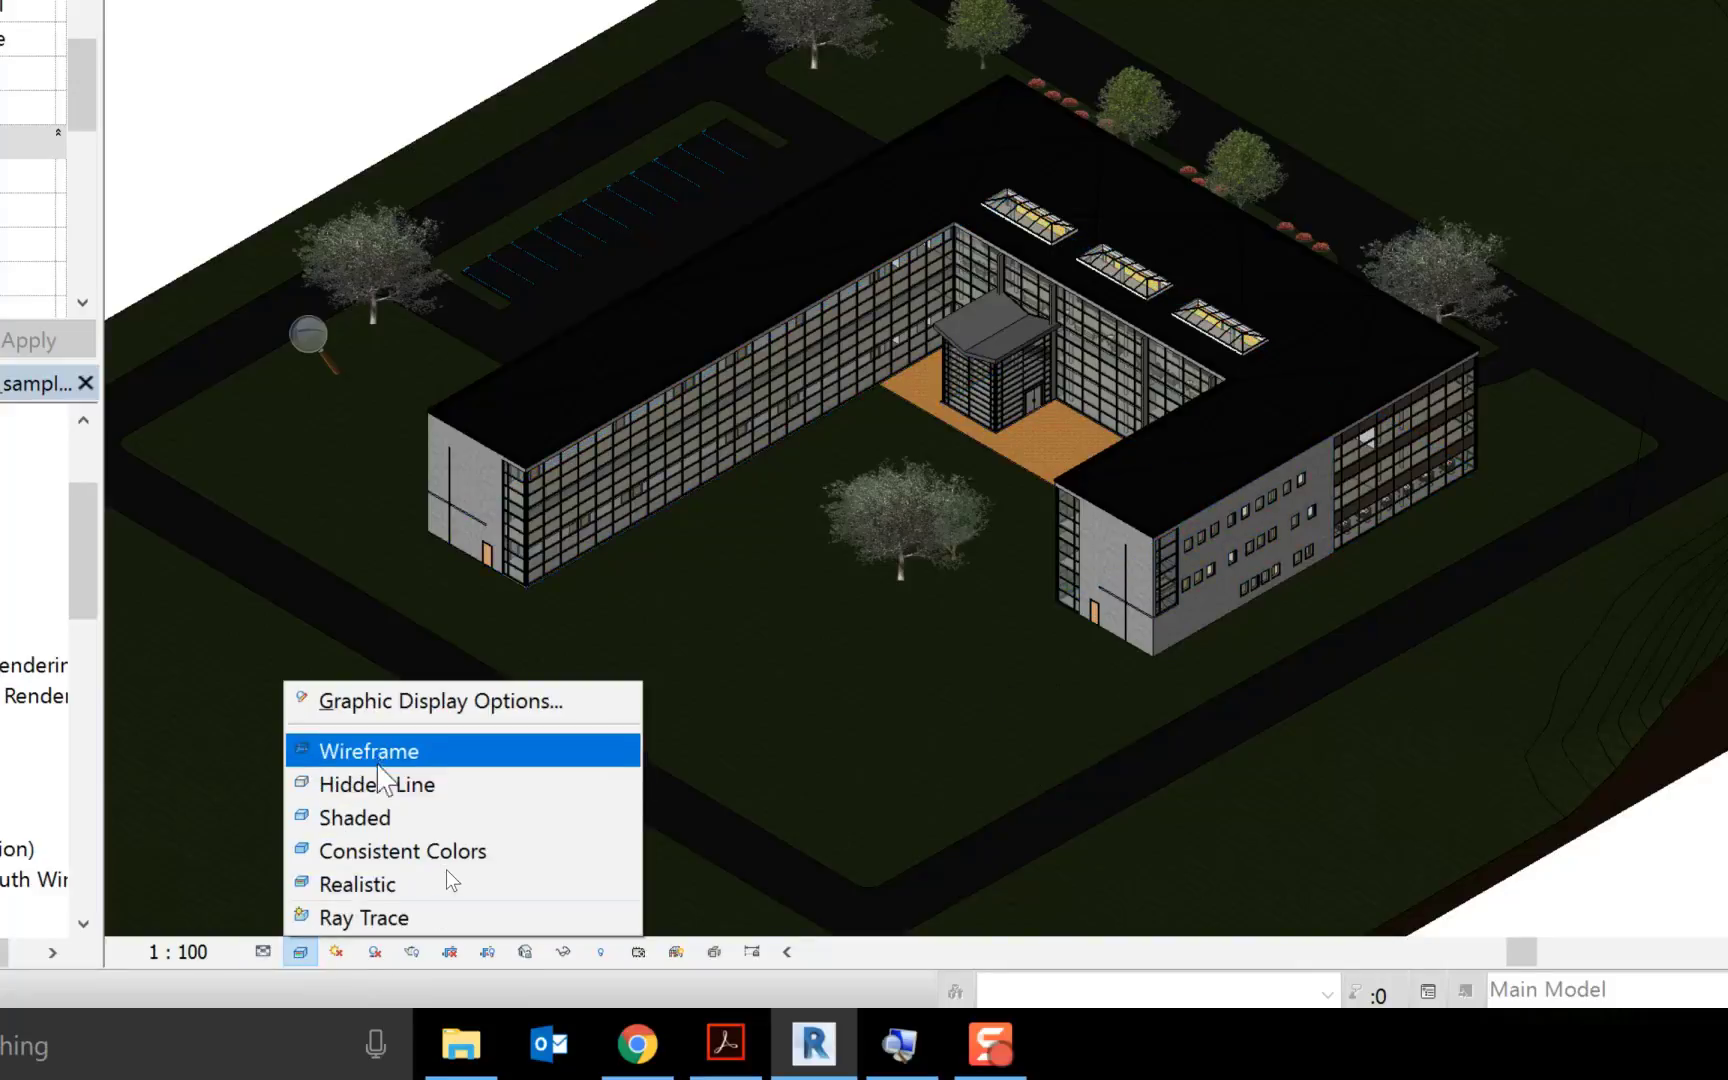
click(386, 818)
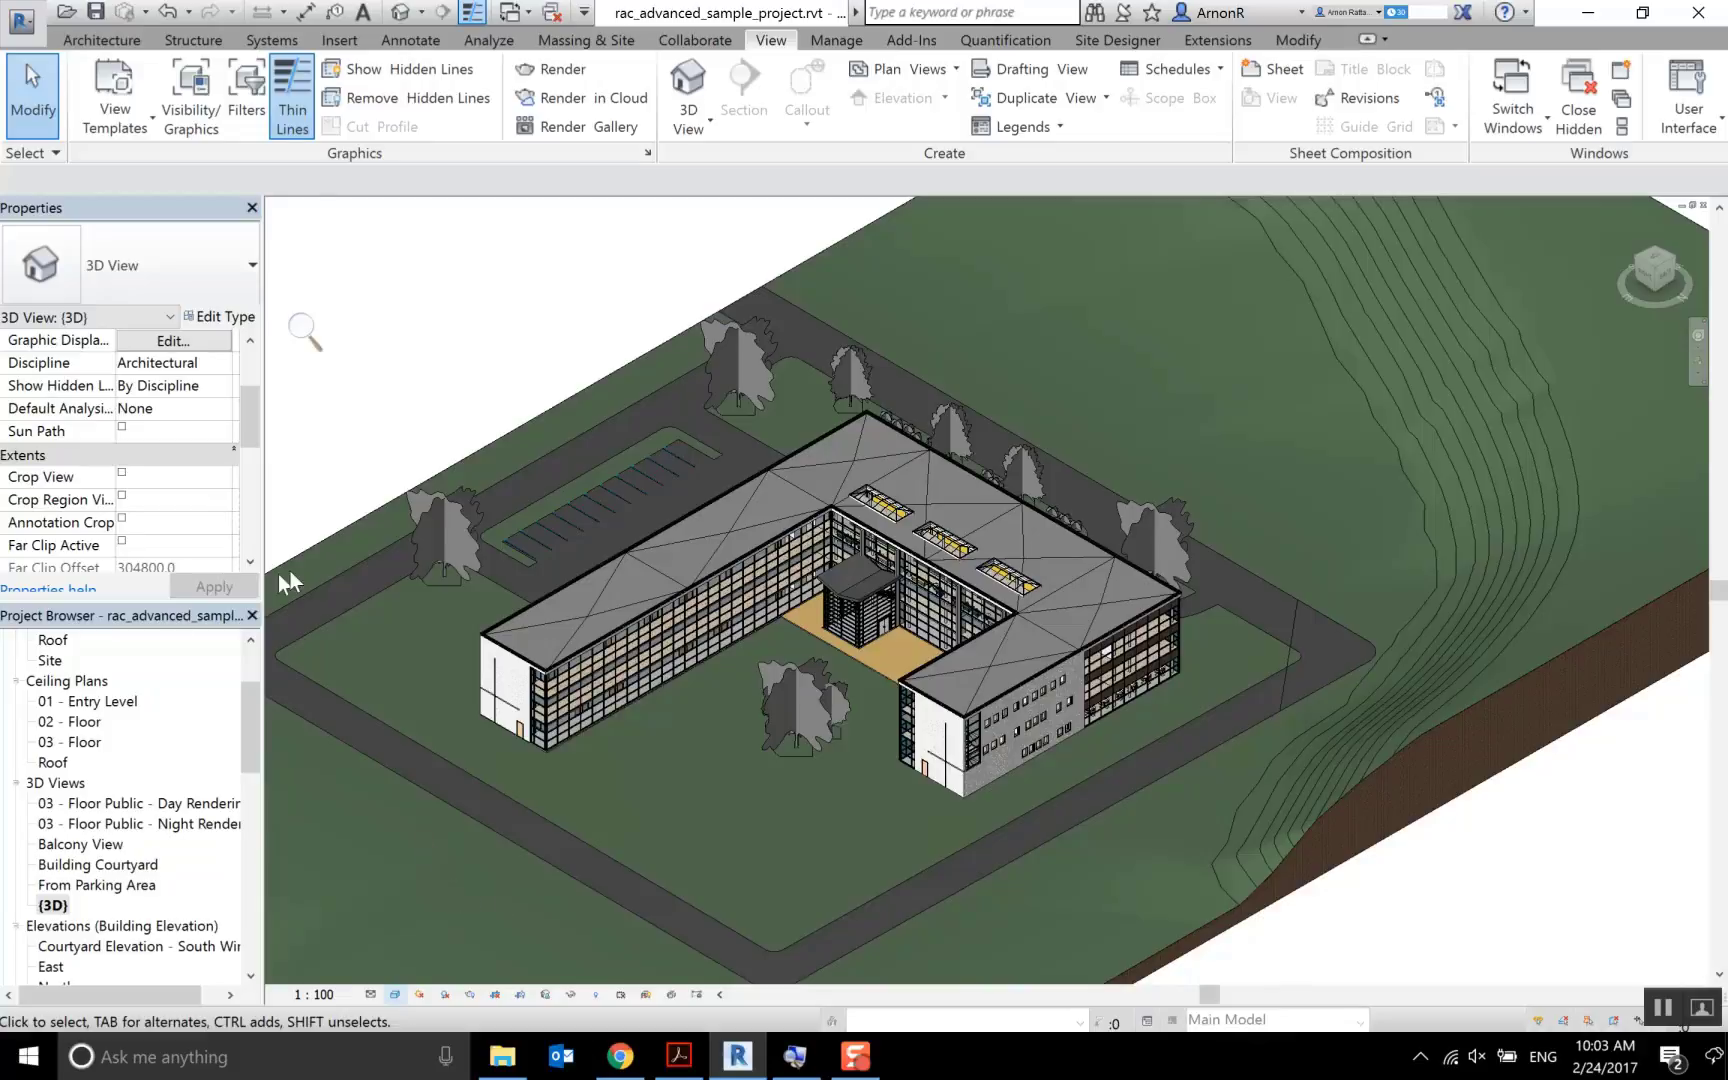
scroll(330, 565, down, 3)
drag(247, 724, 243, 680)
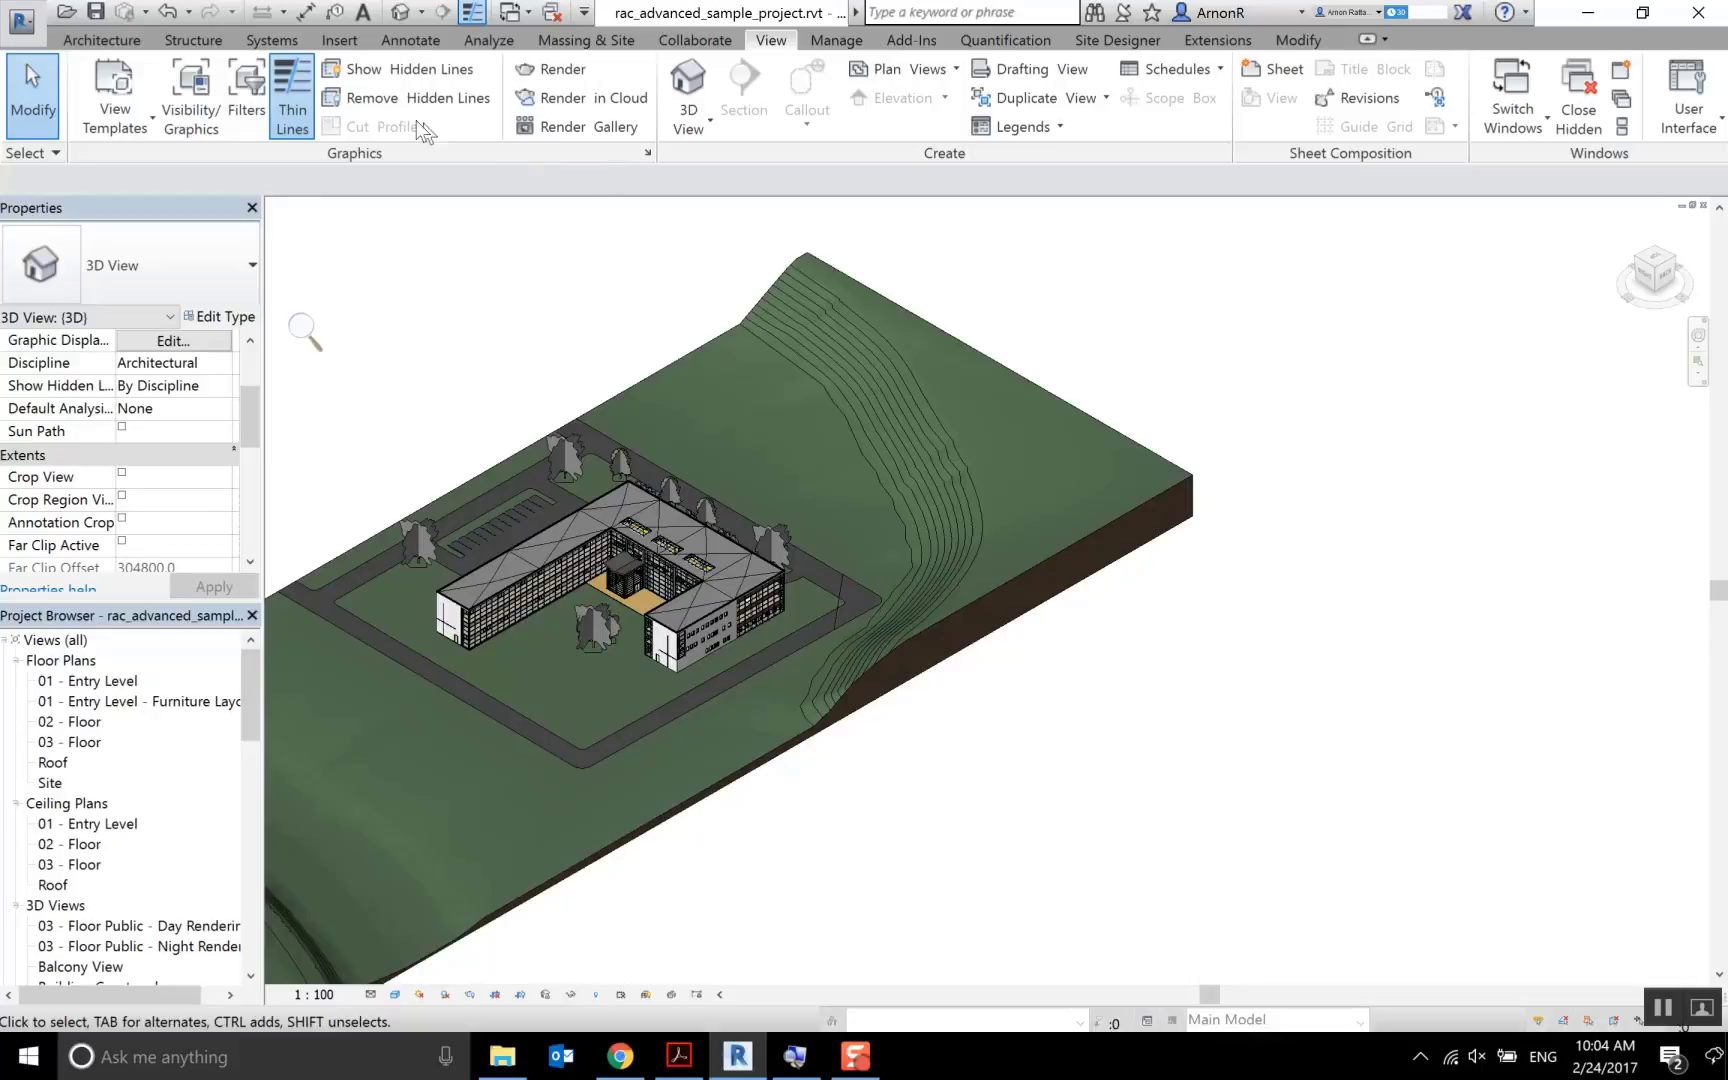
Close the advanced sample project from the Application menu, discarding unsaved changes
click(30, 31)
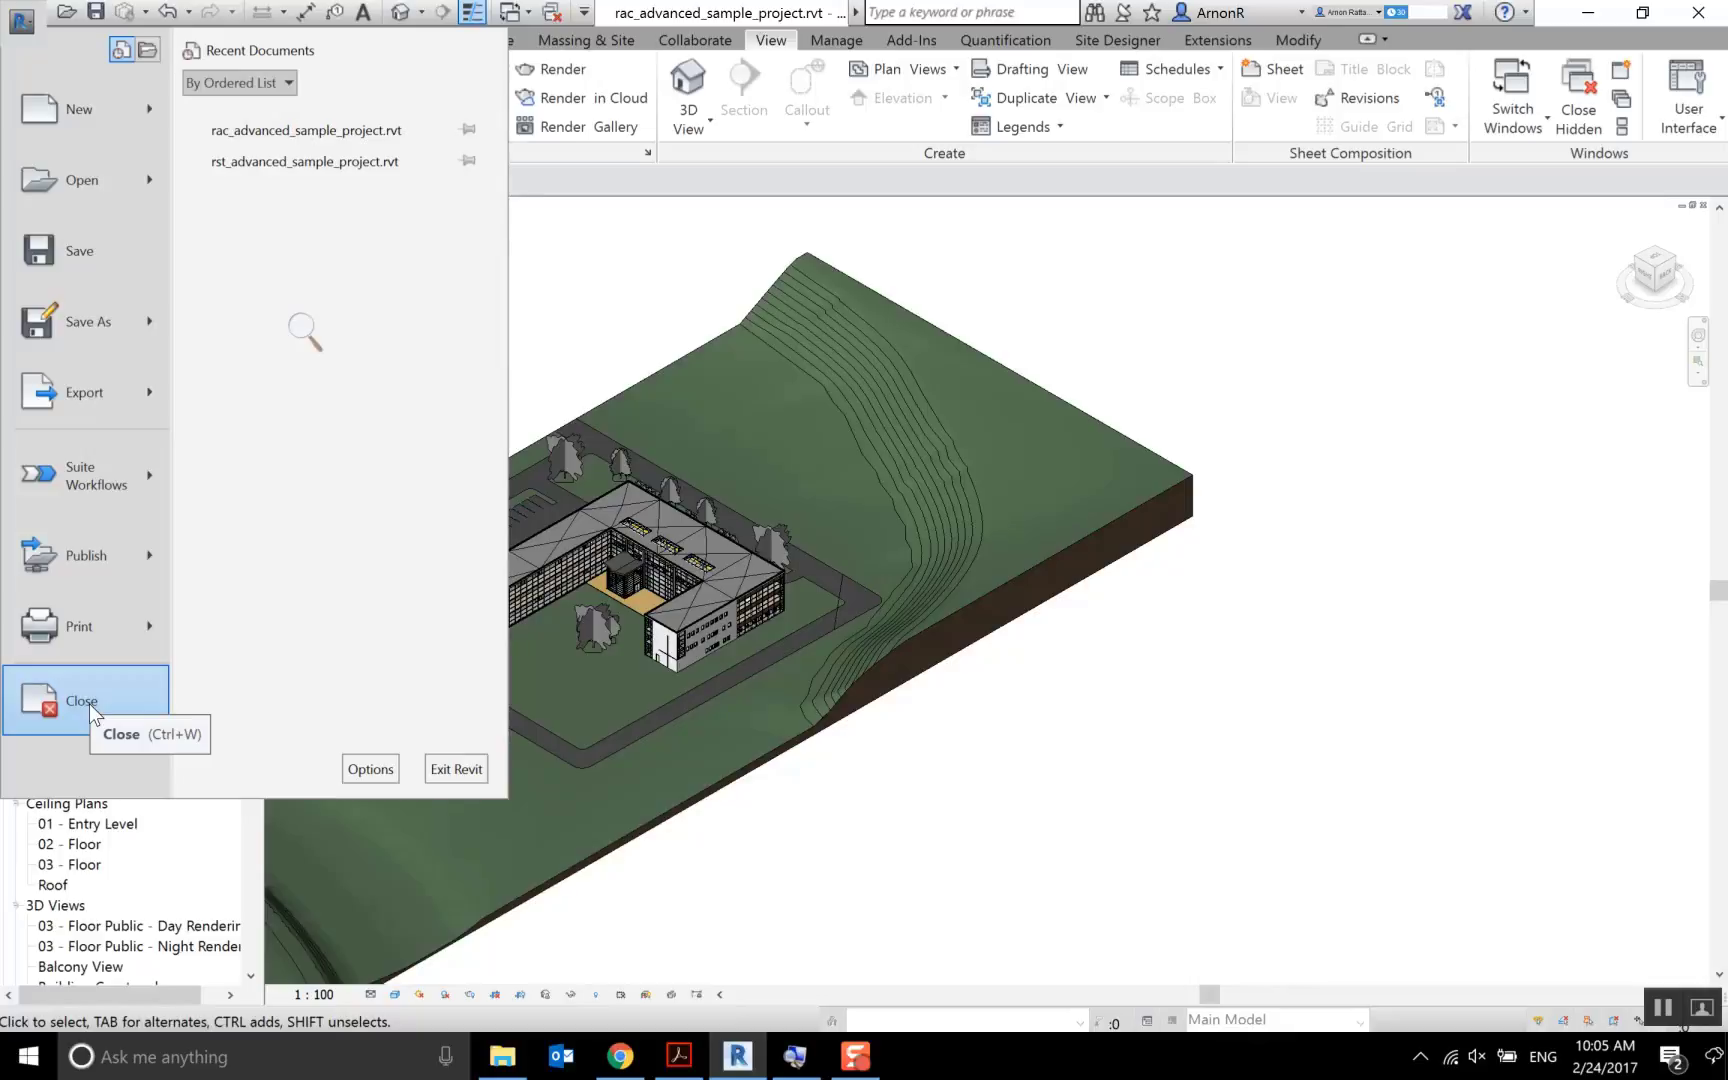
click(89, 703)
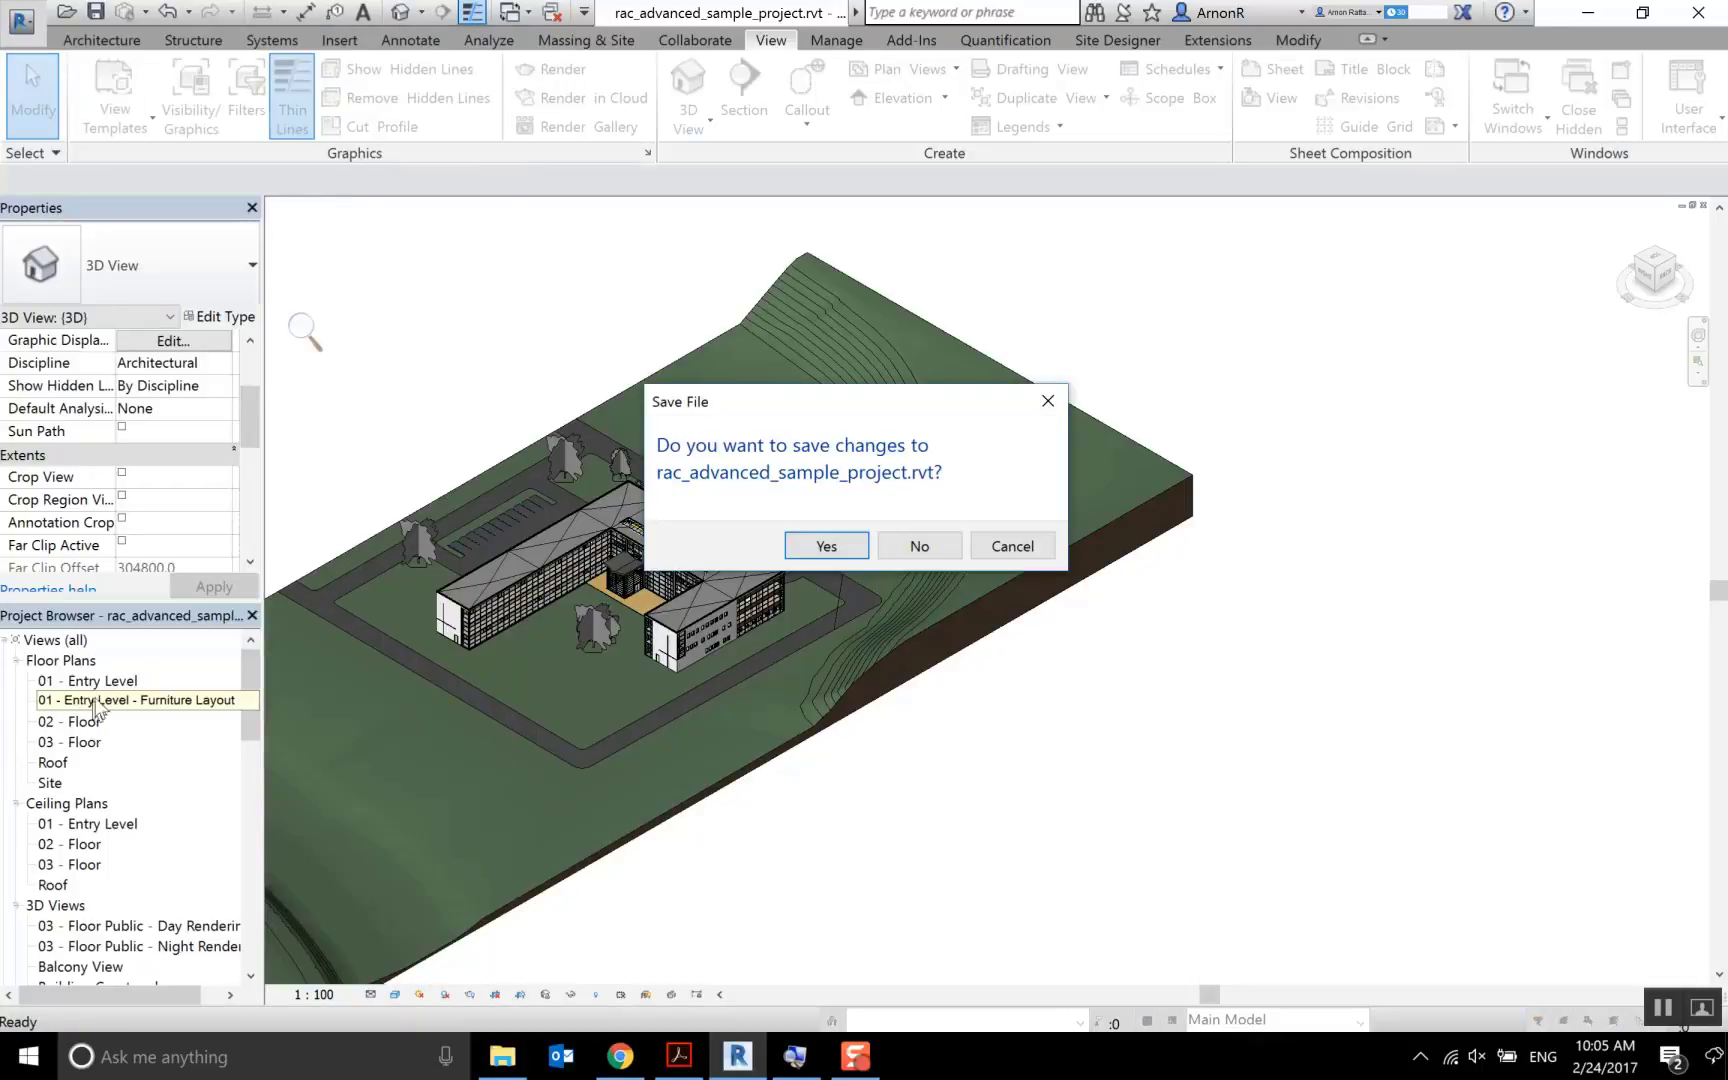
click(918, 544)
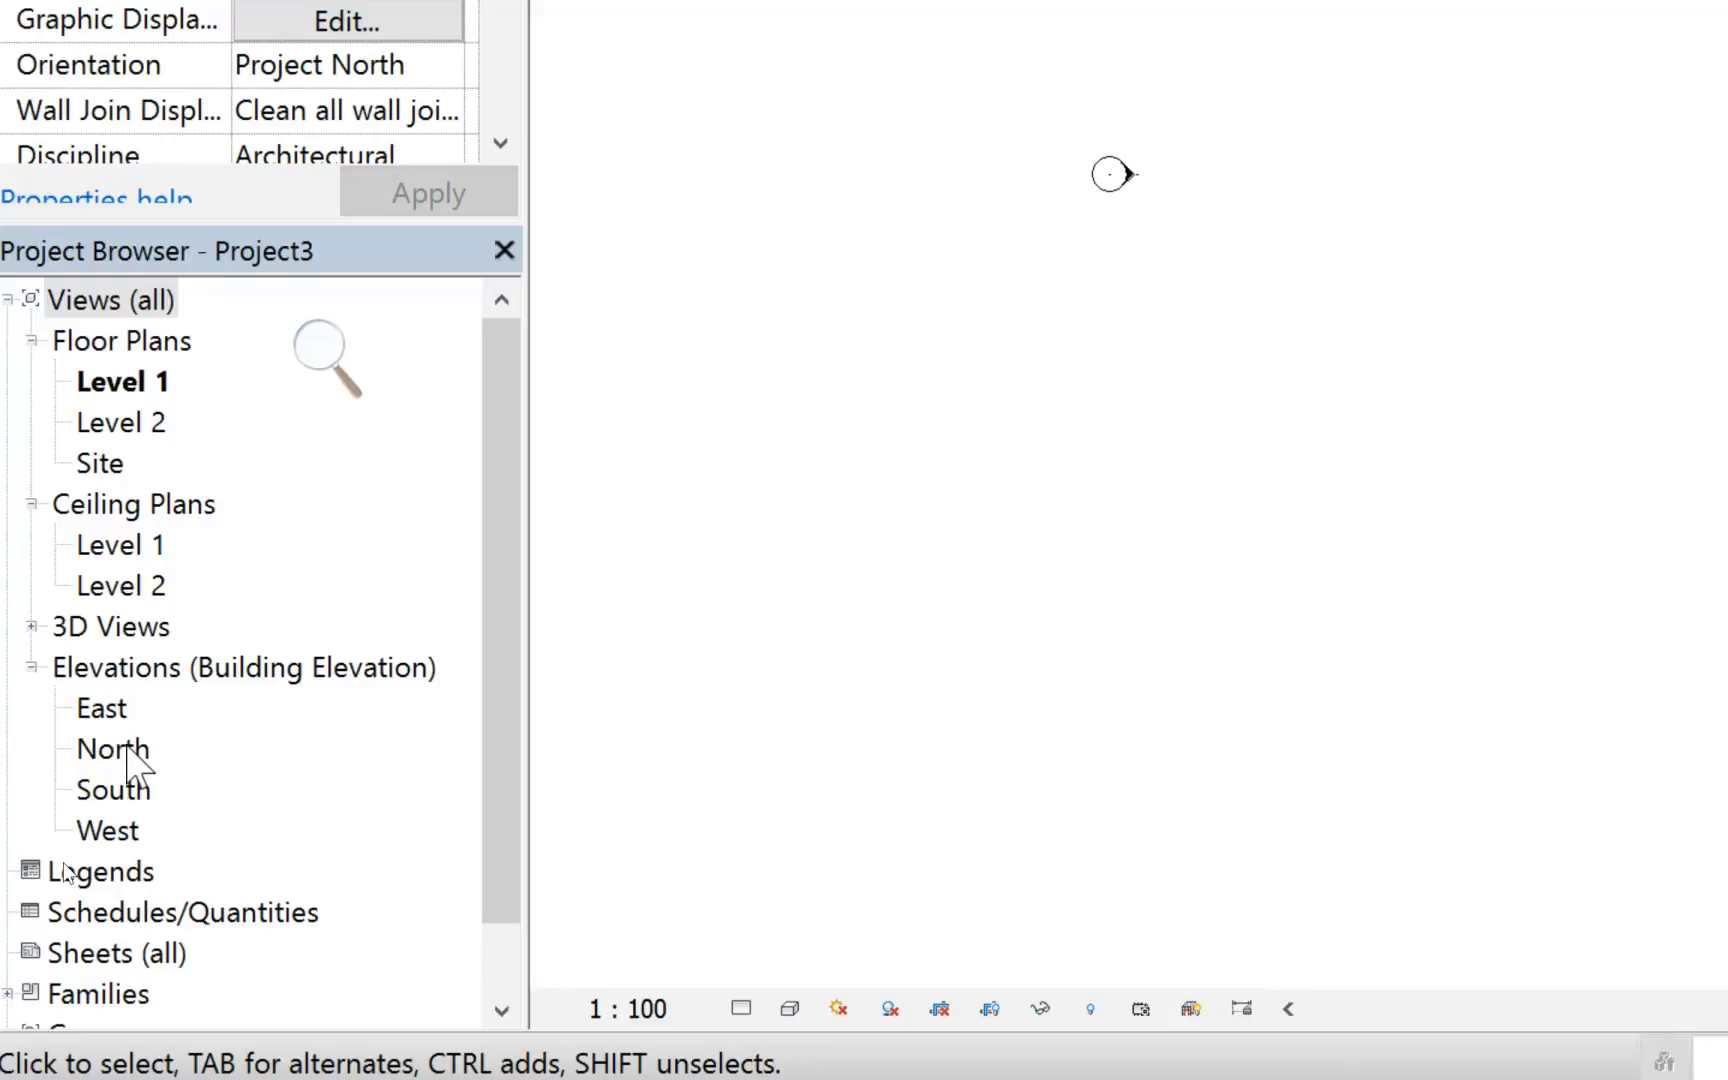
Open Project3's North elevation and zoom to show Level 1 (0) and Level 2 (4000)
click(128, 752)
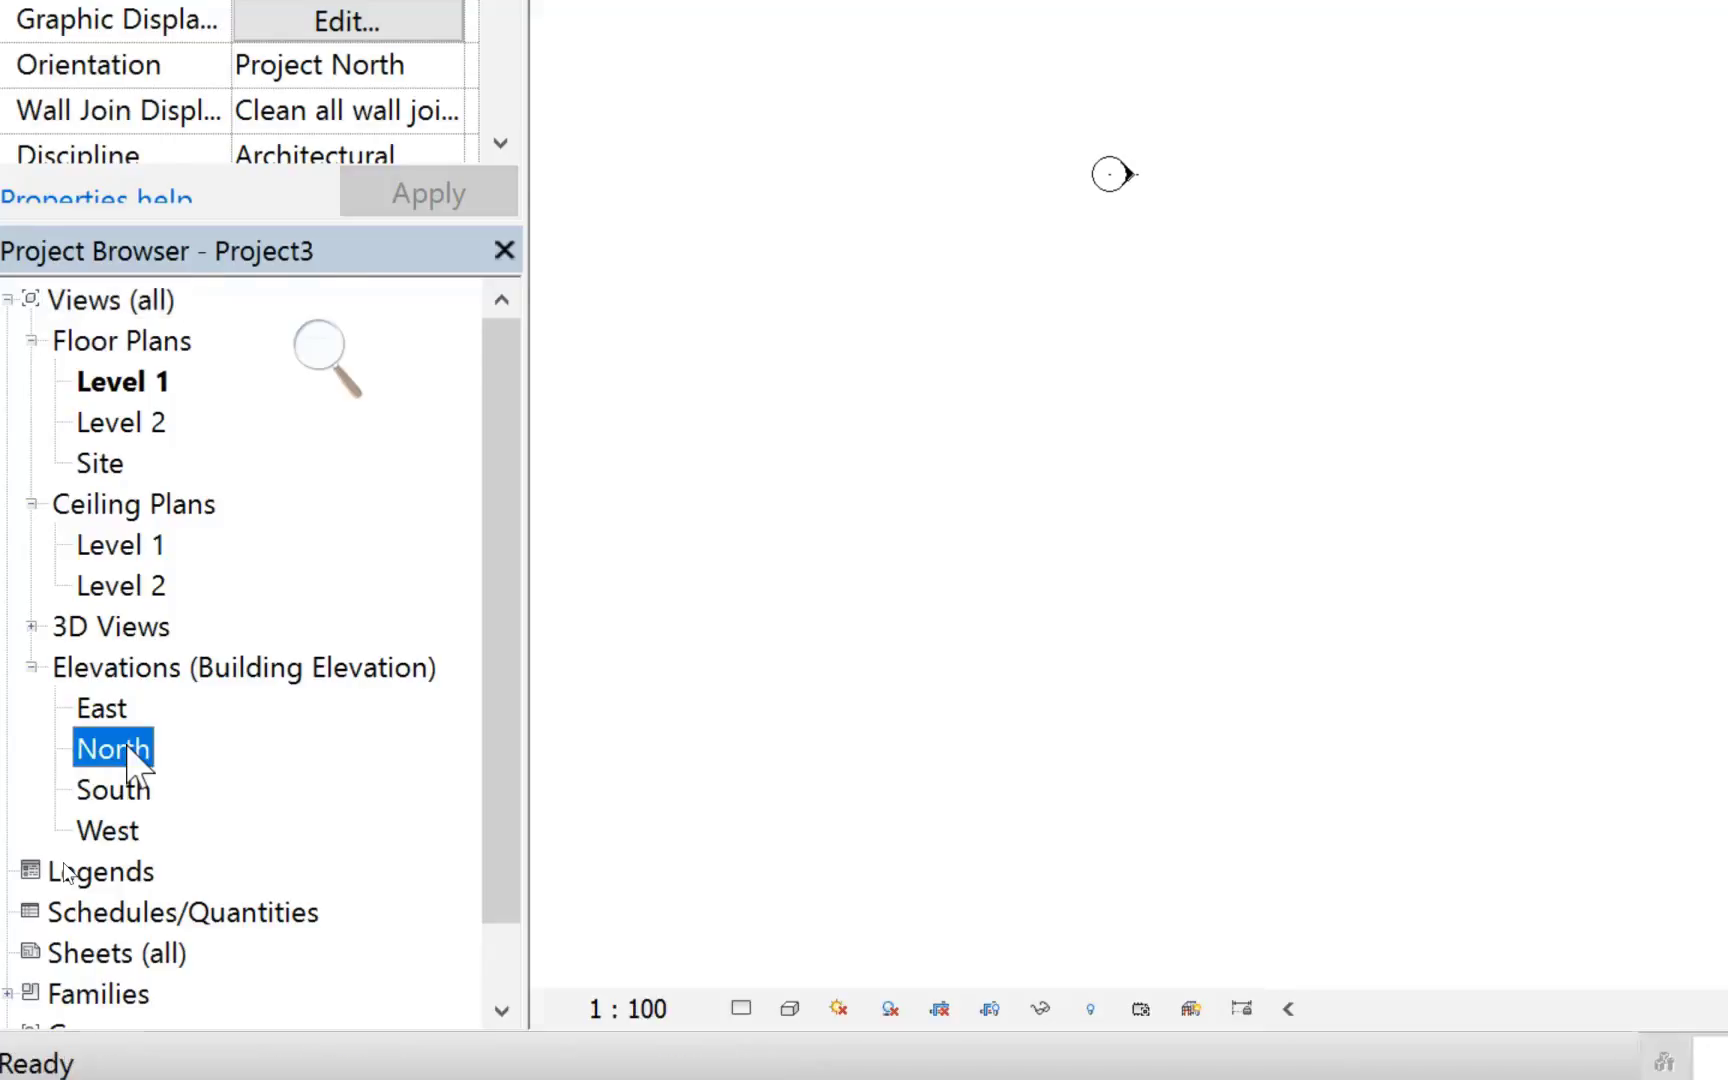
right_click(124, 754)
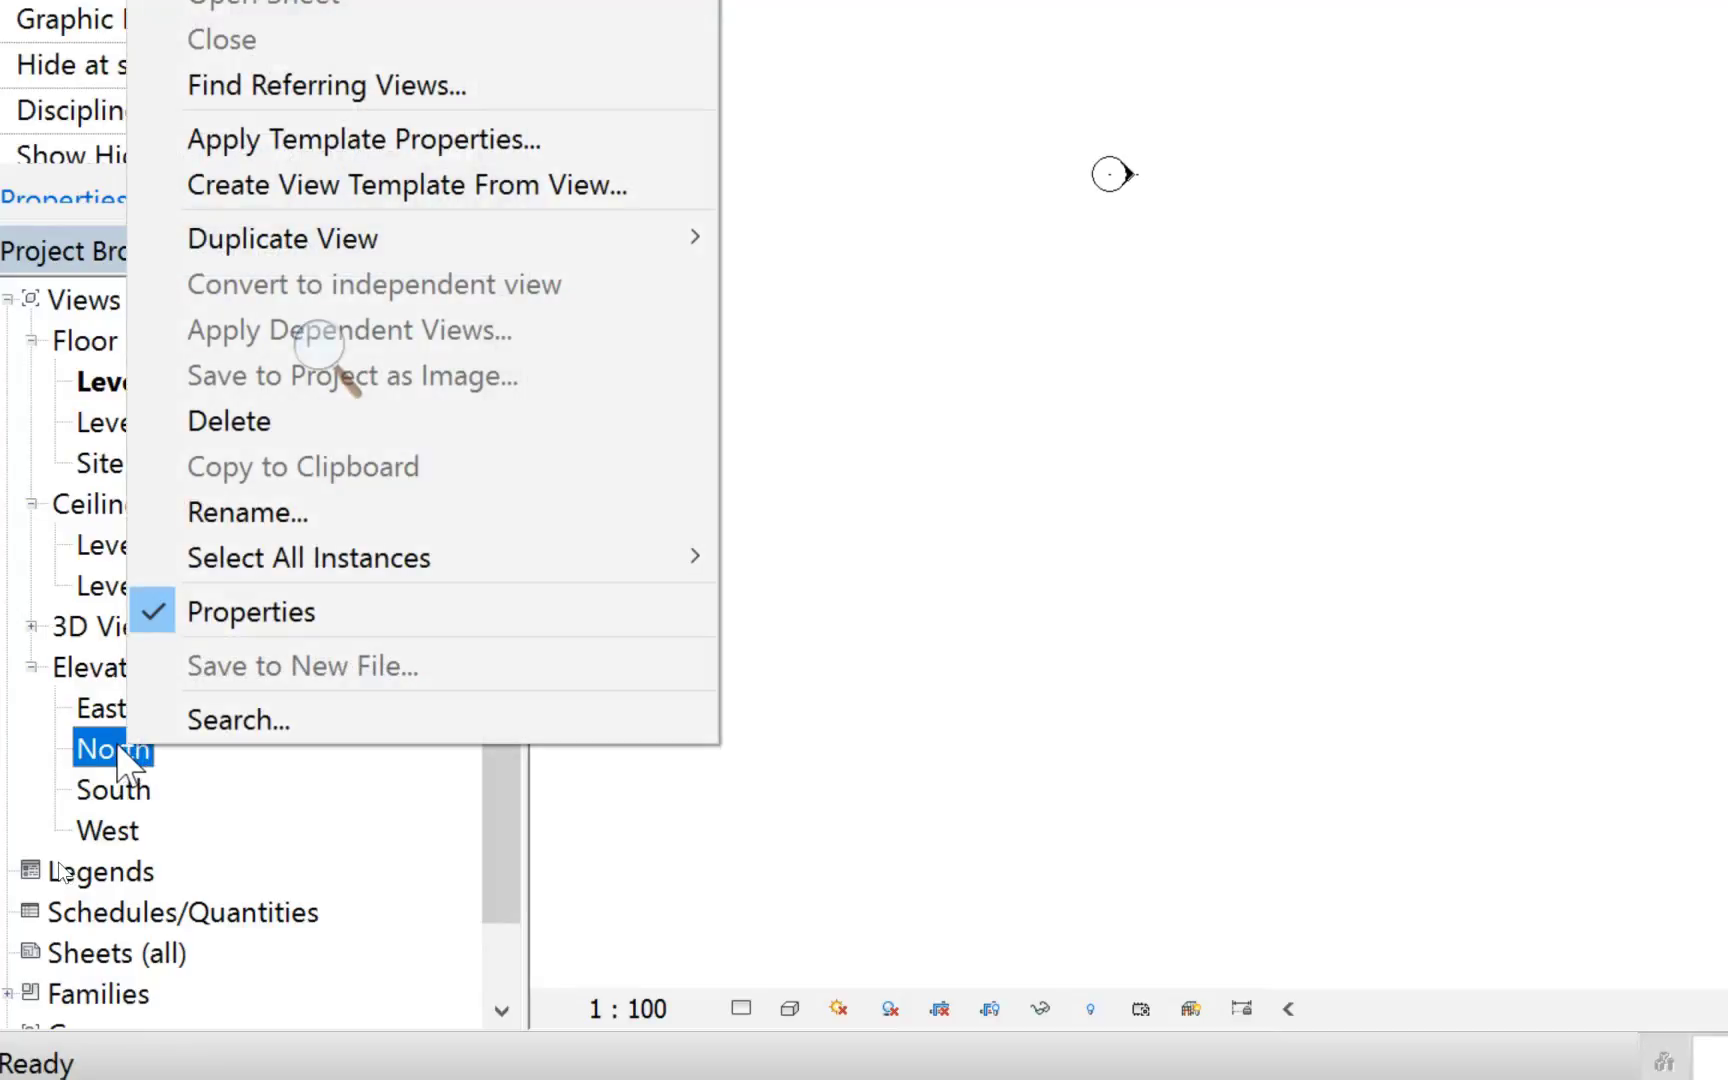
double_click(117, 748)
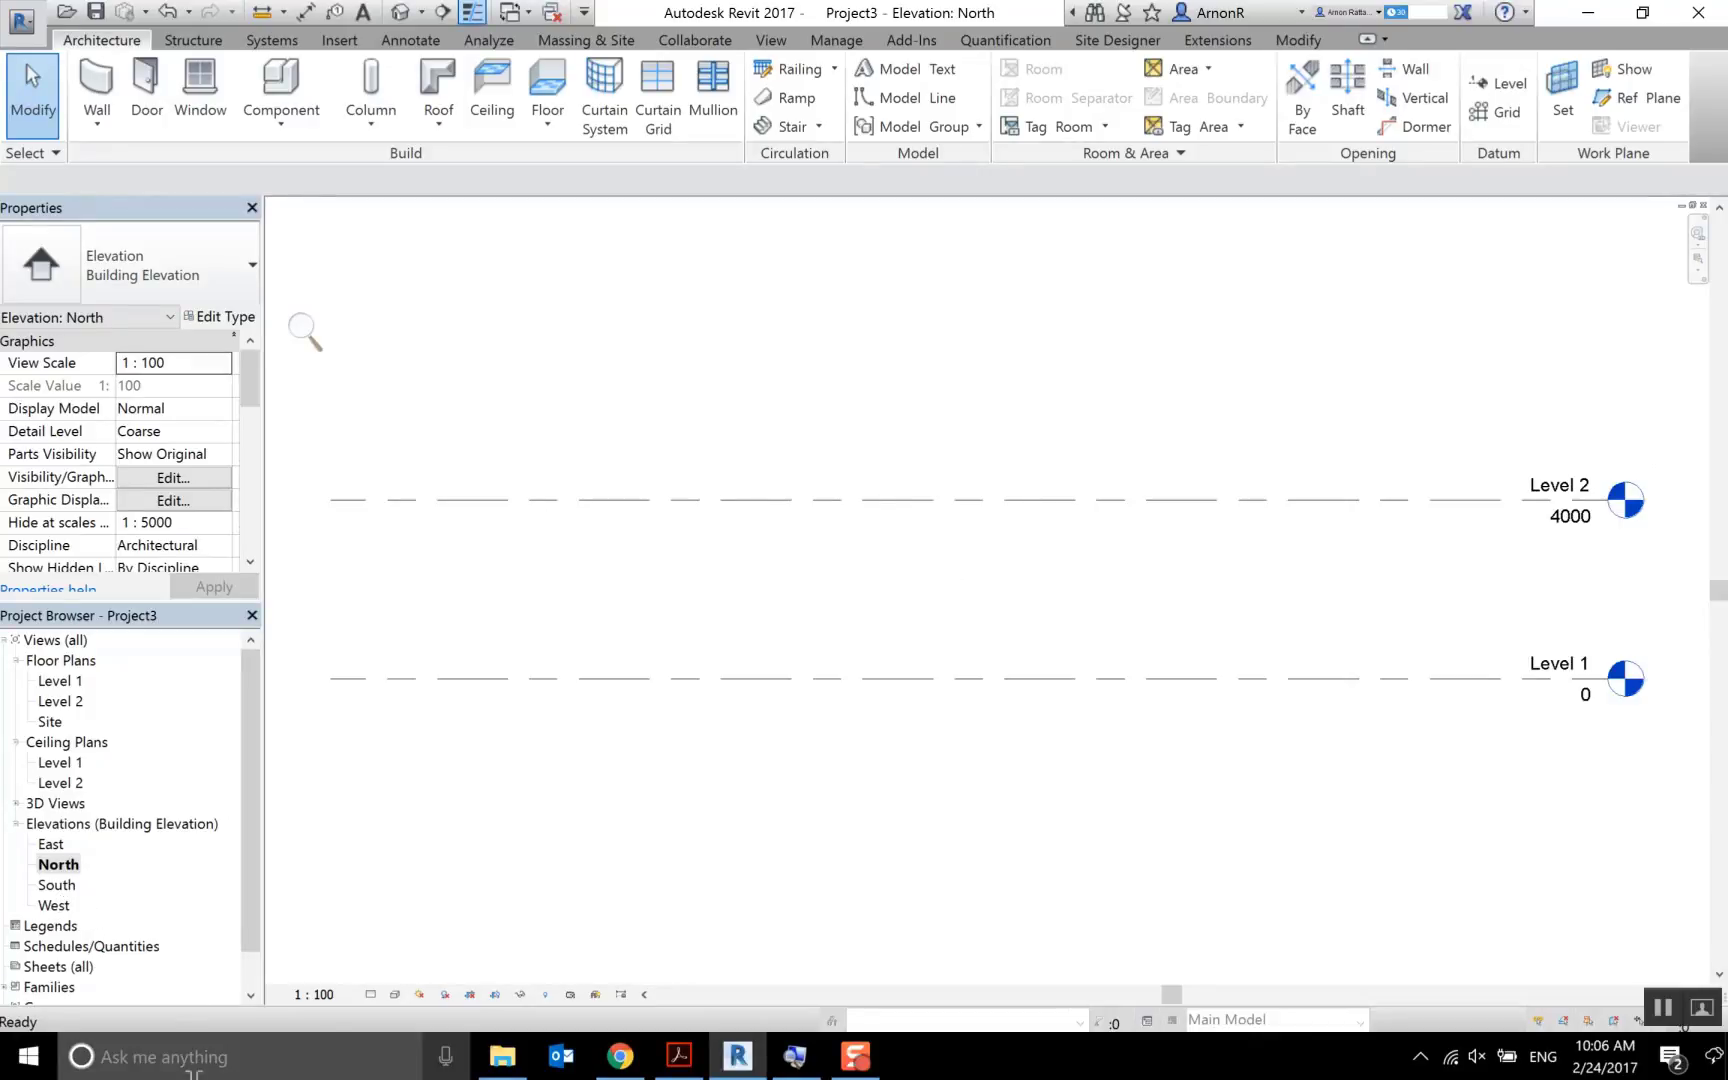
scroll(944, 687, down, 2)
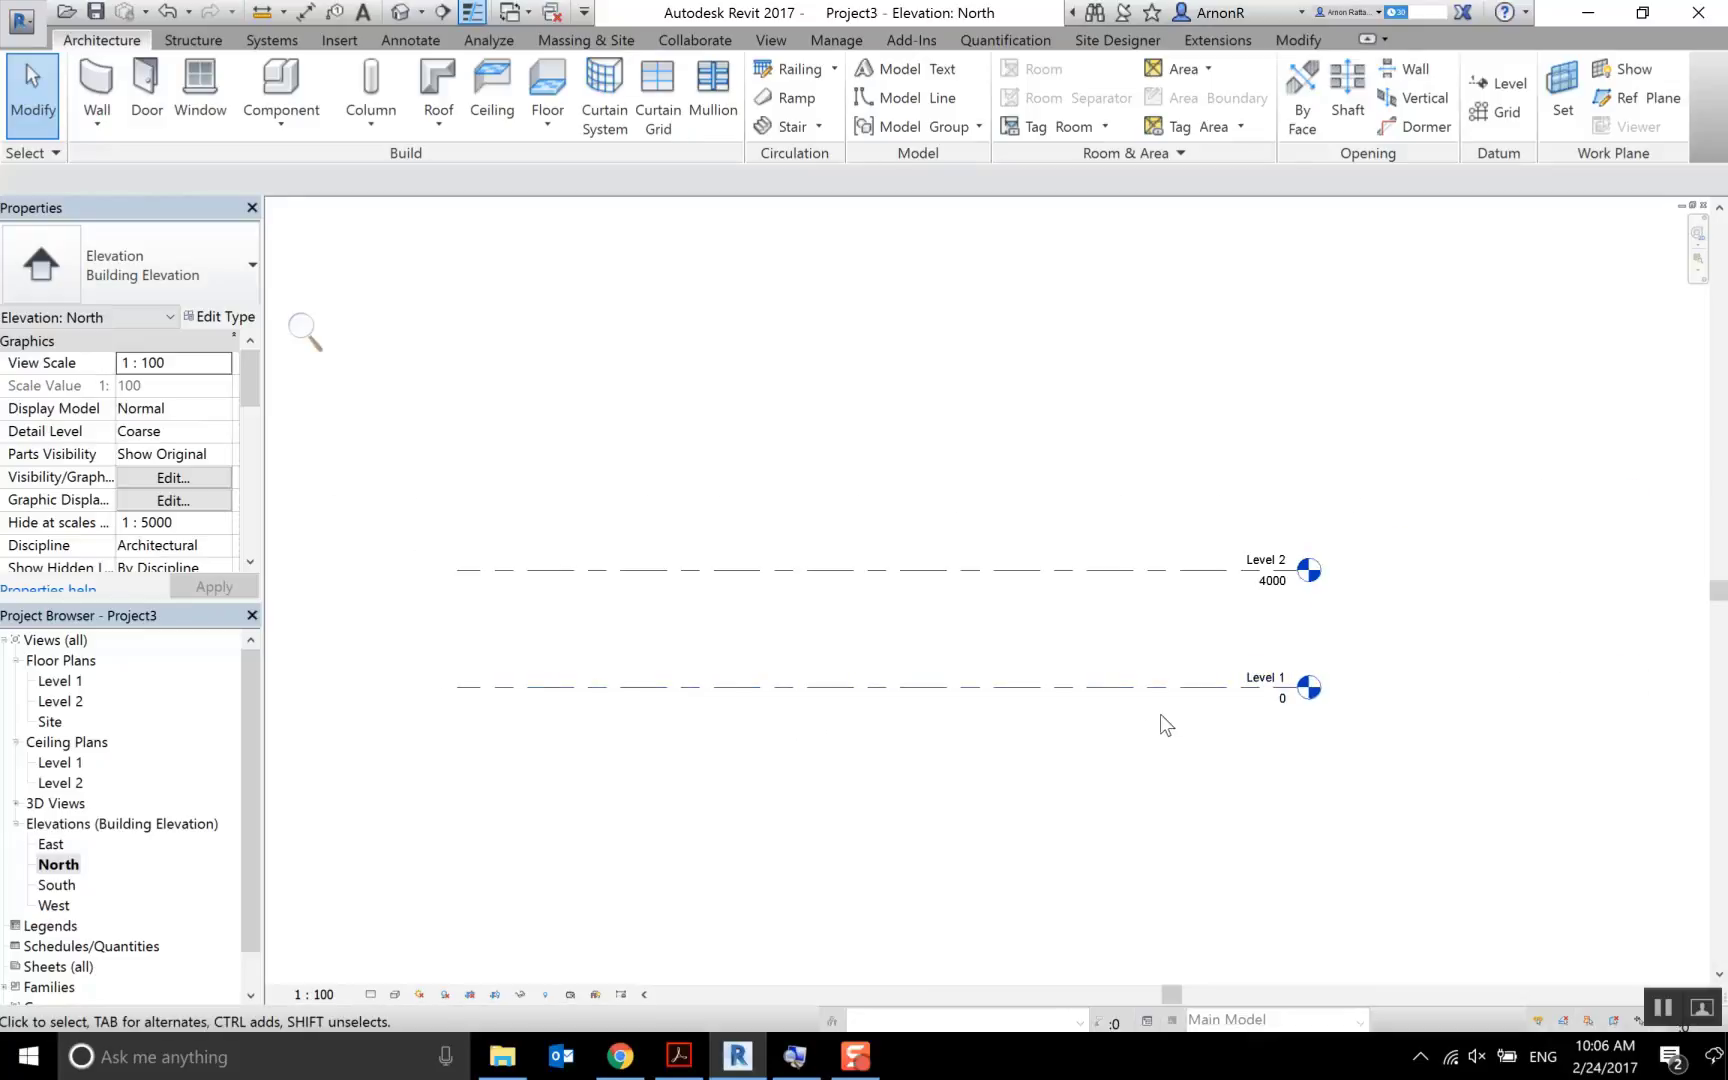
scroll(1150, 740, down, 2)
scroll(1115, 740, up, 1)
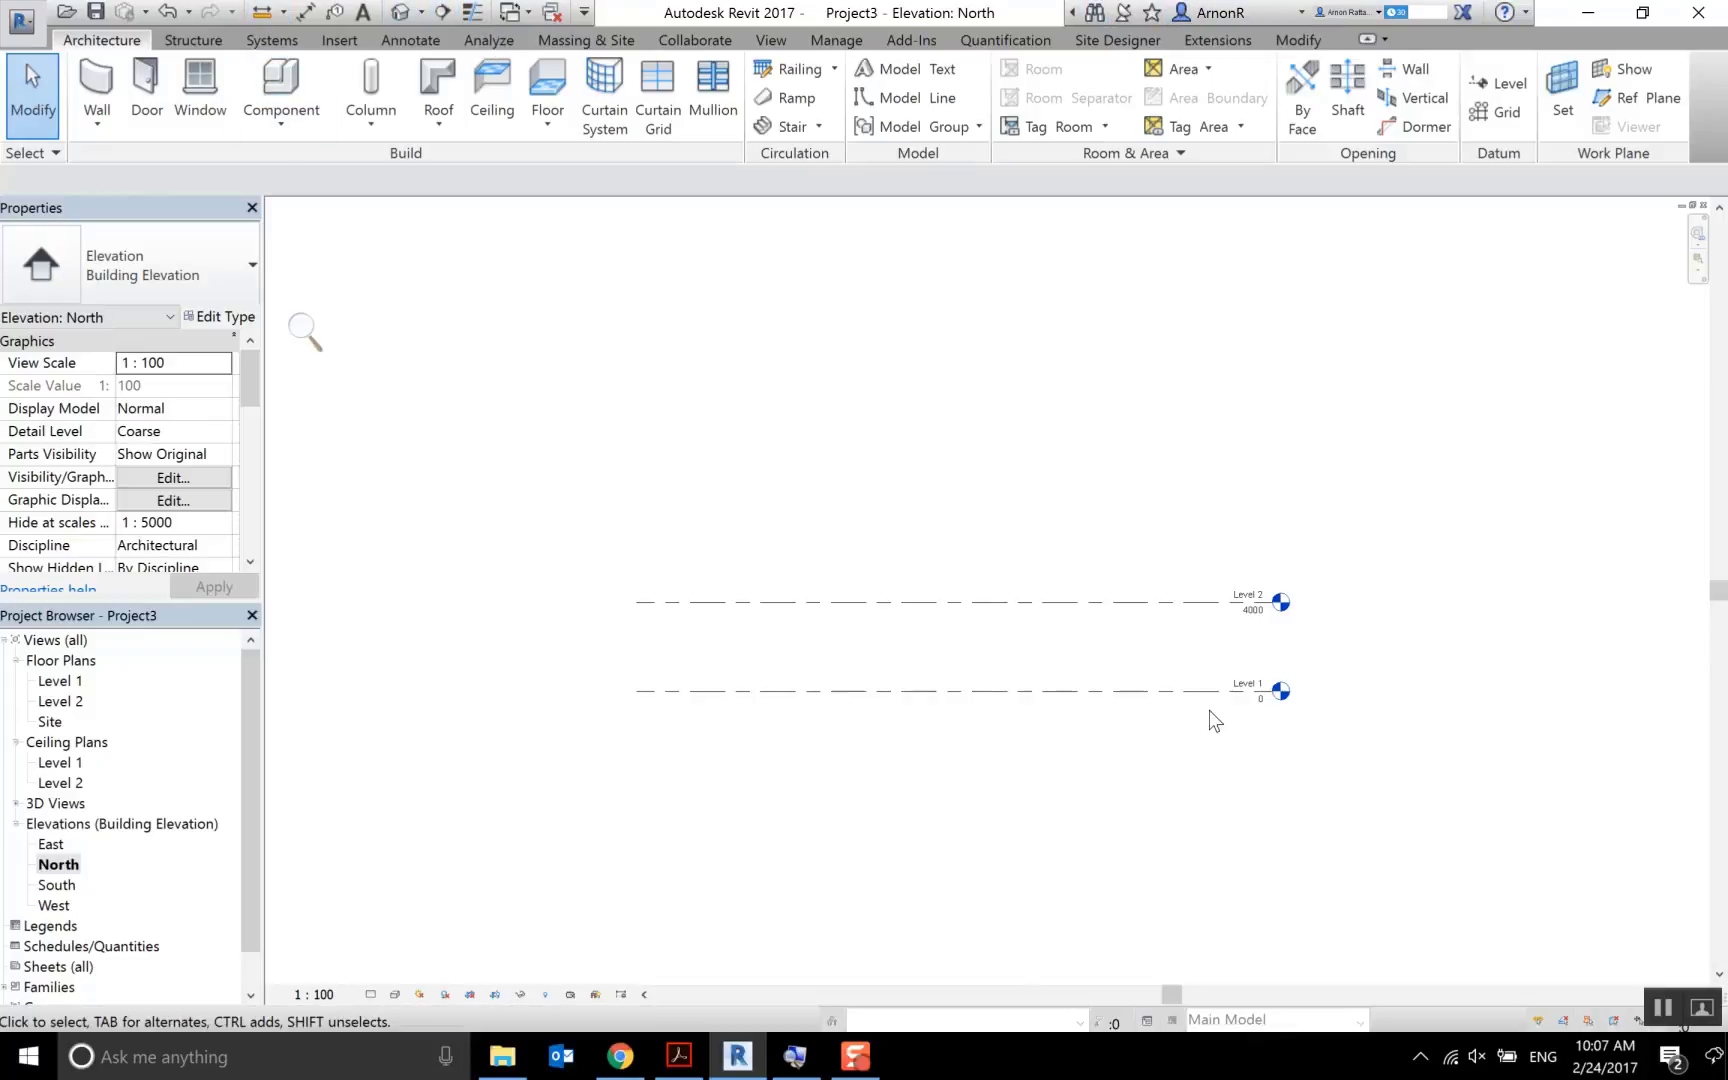
scroll(1100, 638, up, 2)
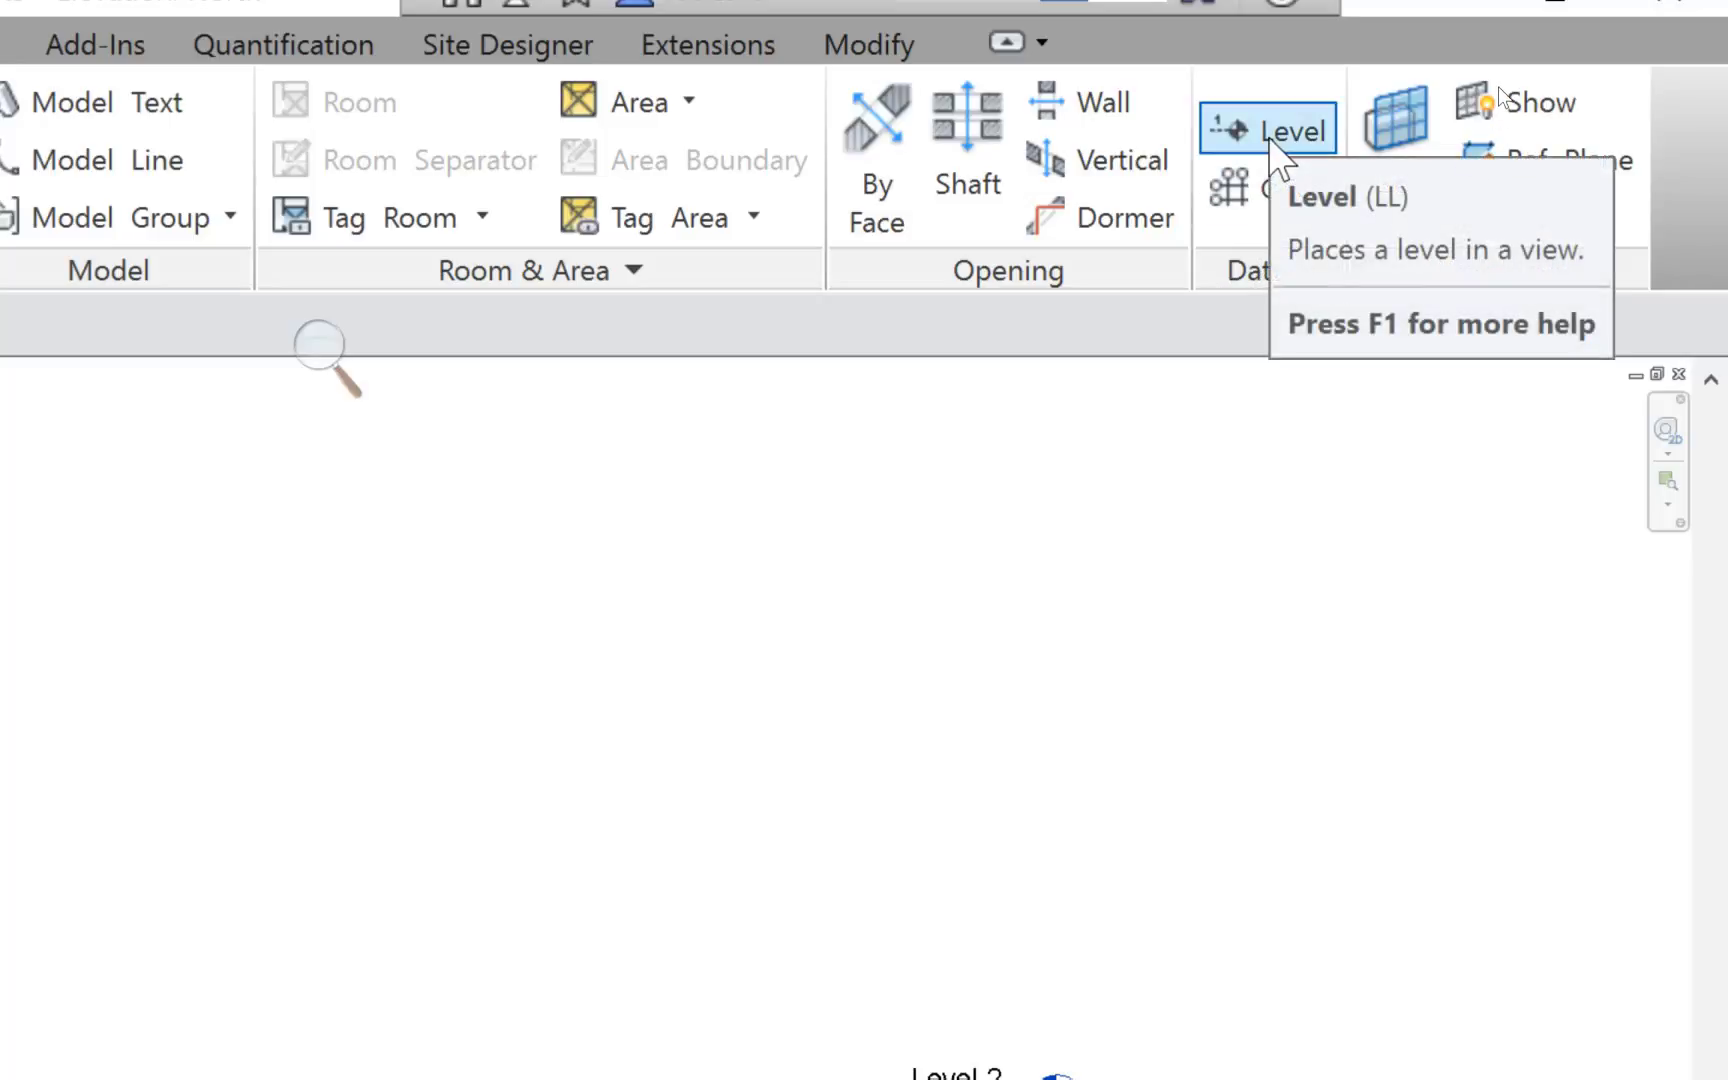
mouse_move(1500, 82)
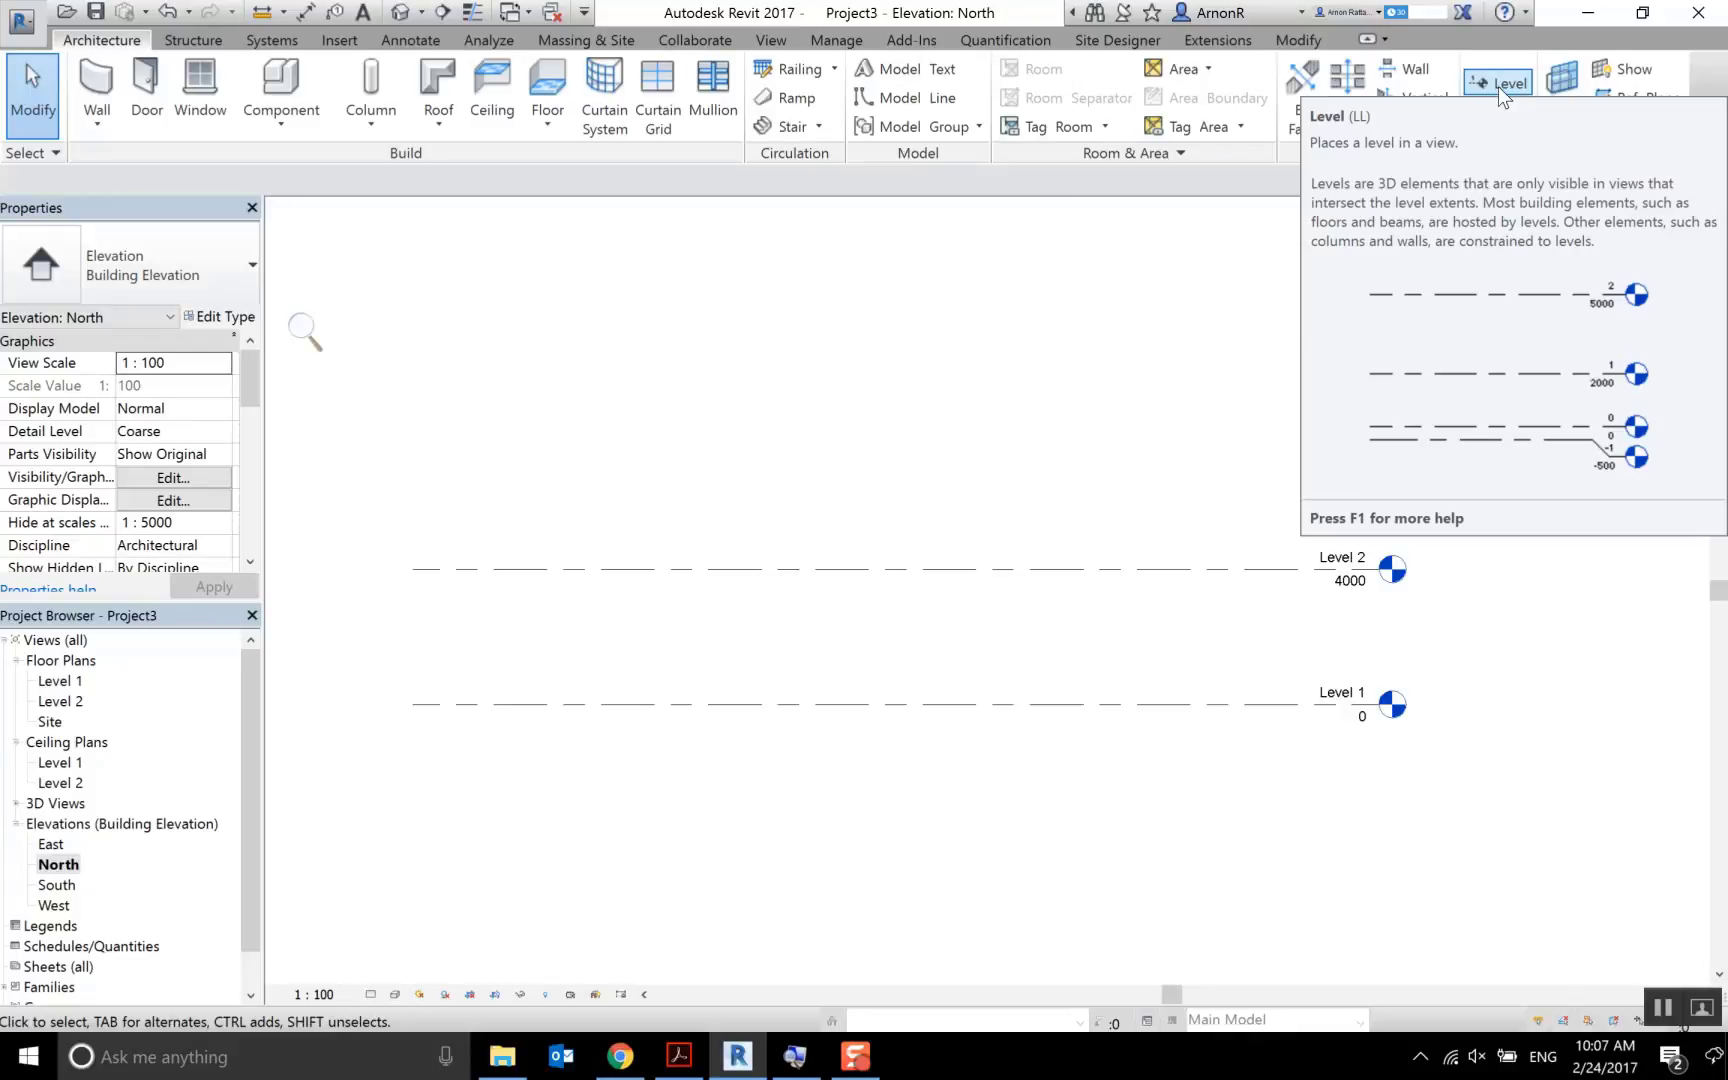
Activate the Level tool and zoom until the Level 1 and Level 2 heads are visible
click(1498, 86)
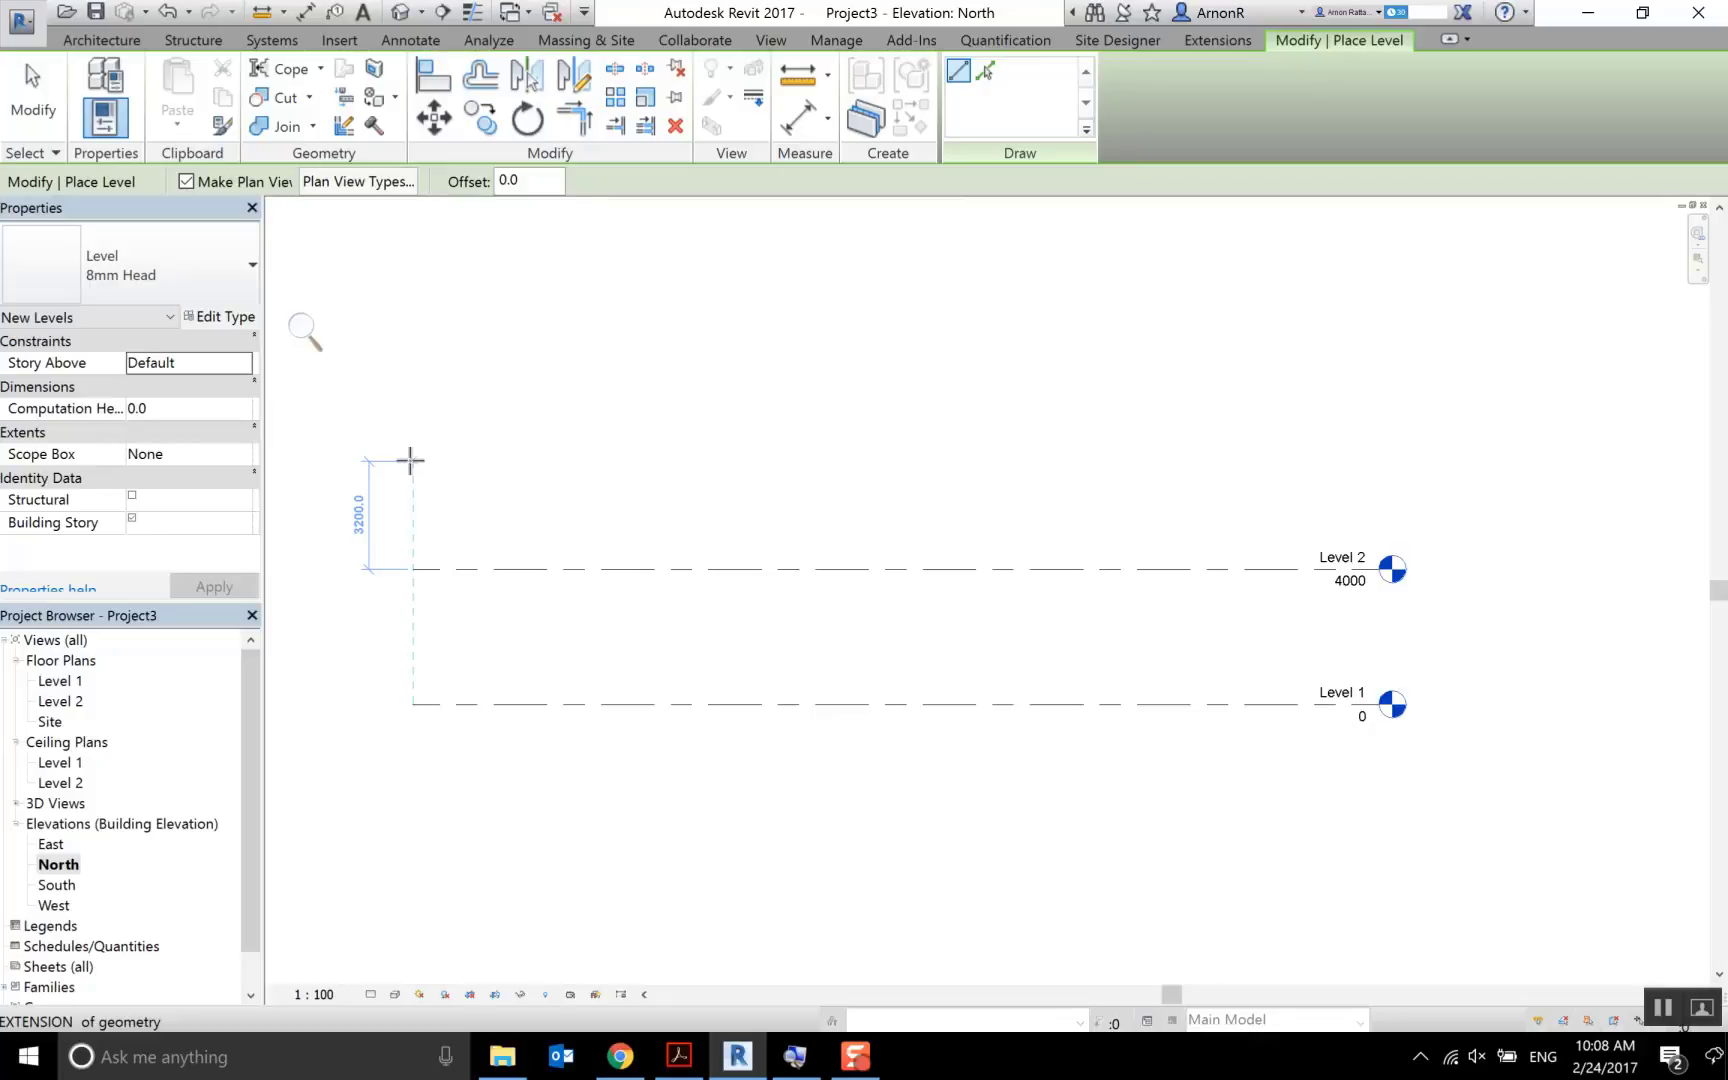
scroll(410, 460, up, 1)
scroll(412, 462, up, 2)
scroll(418, 465, up, 2)
scroll(424, 468, up, 1)
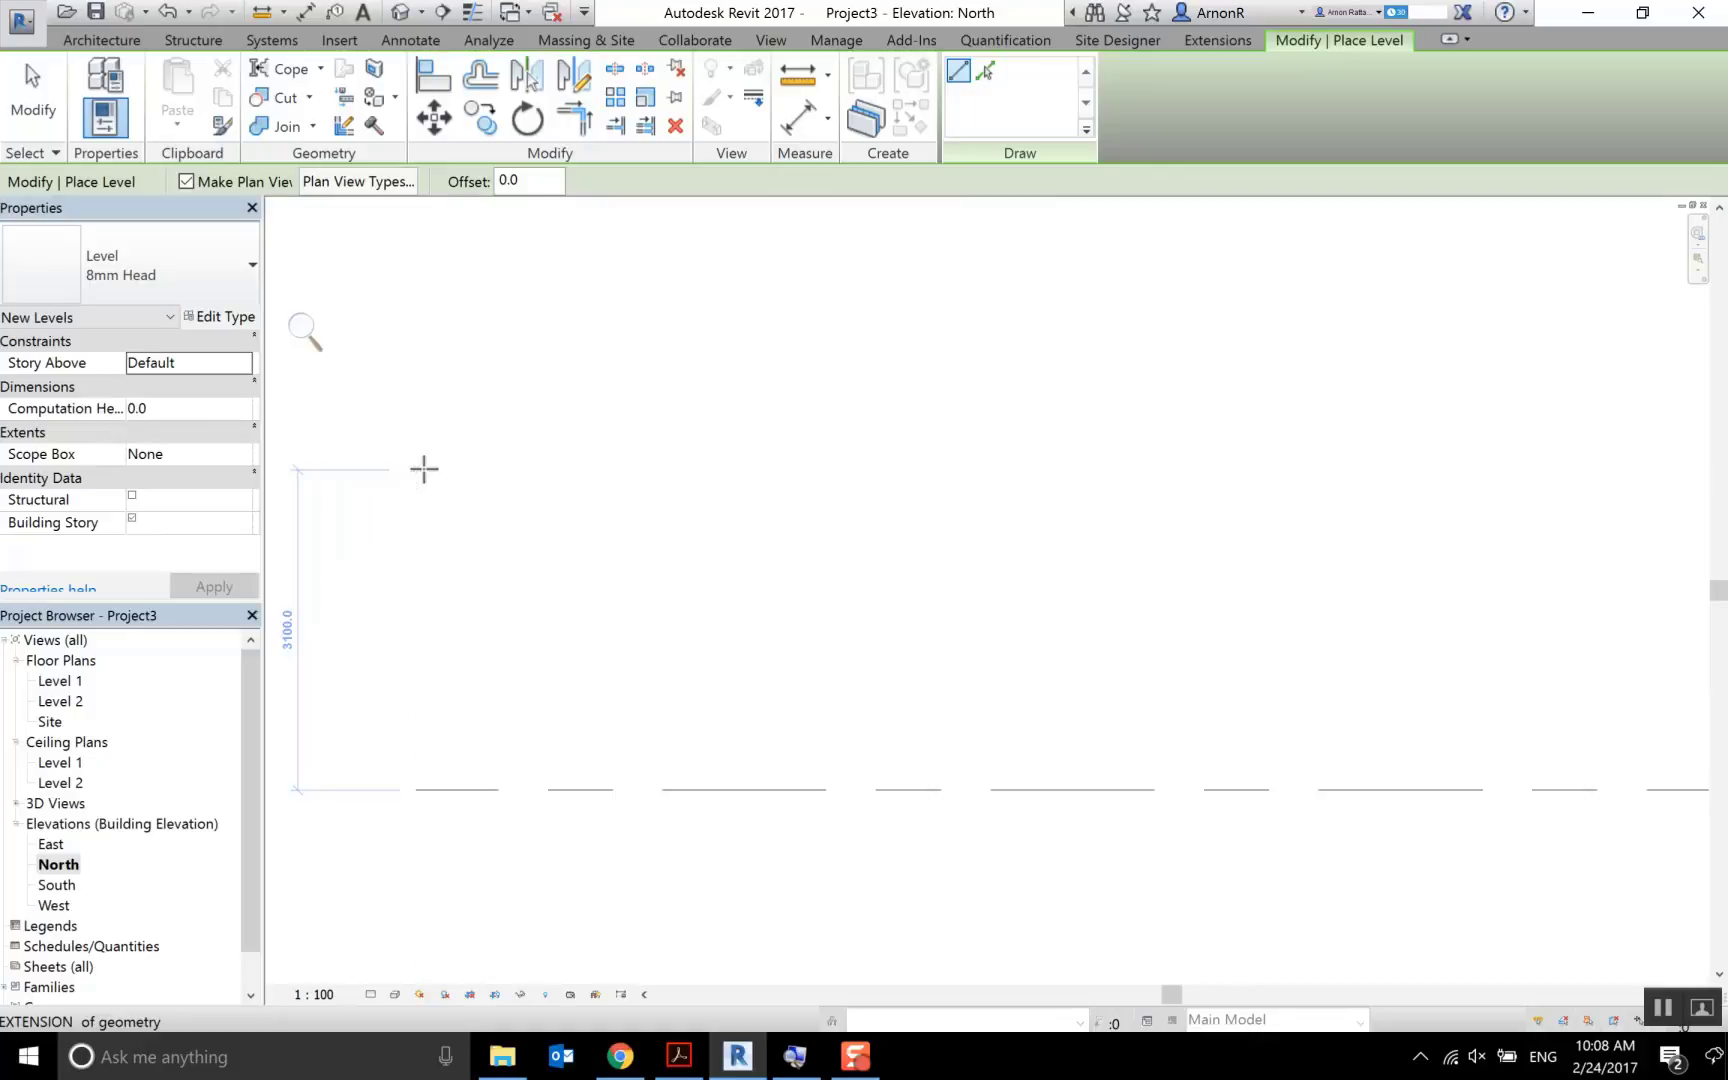
scroll(424, 469, up, 1)
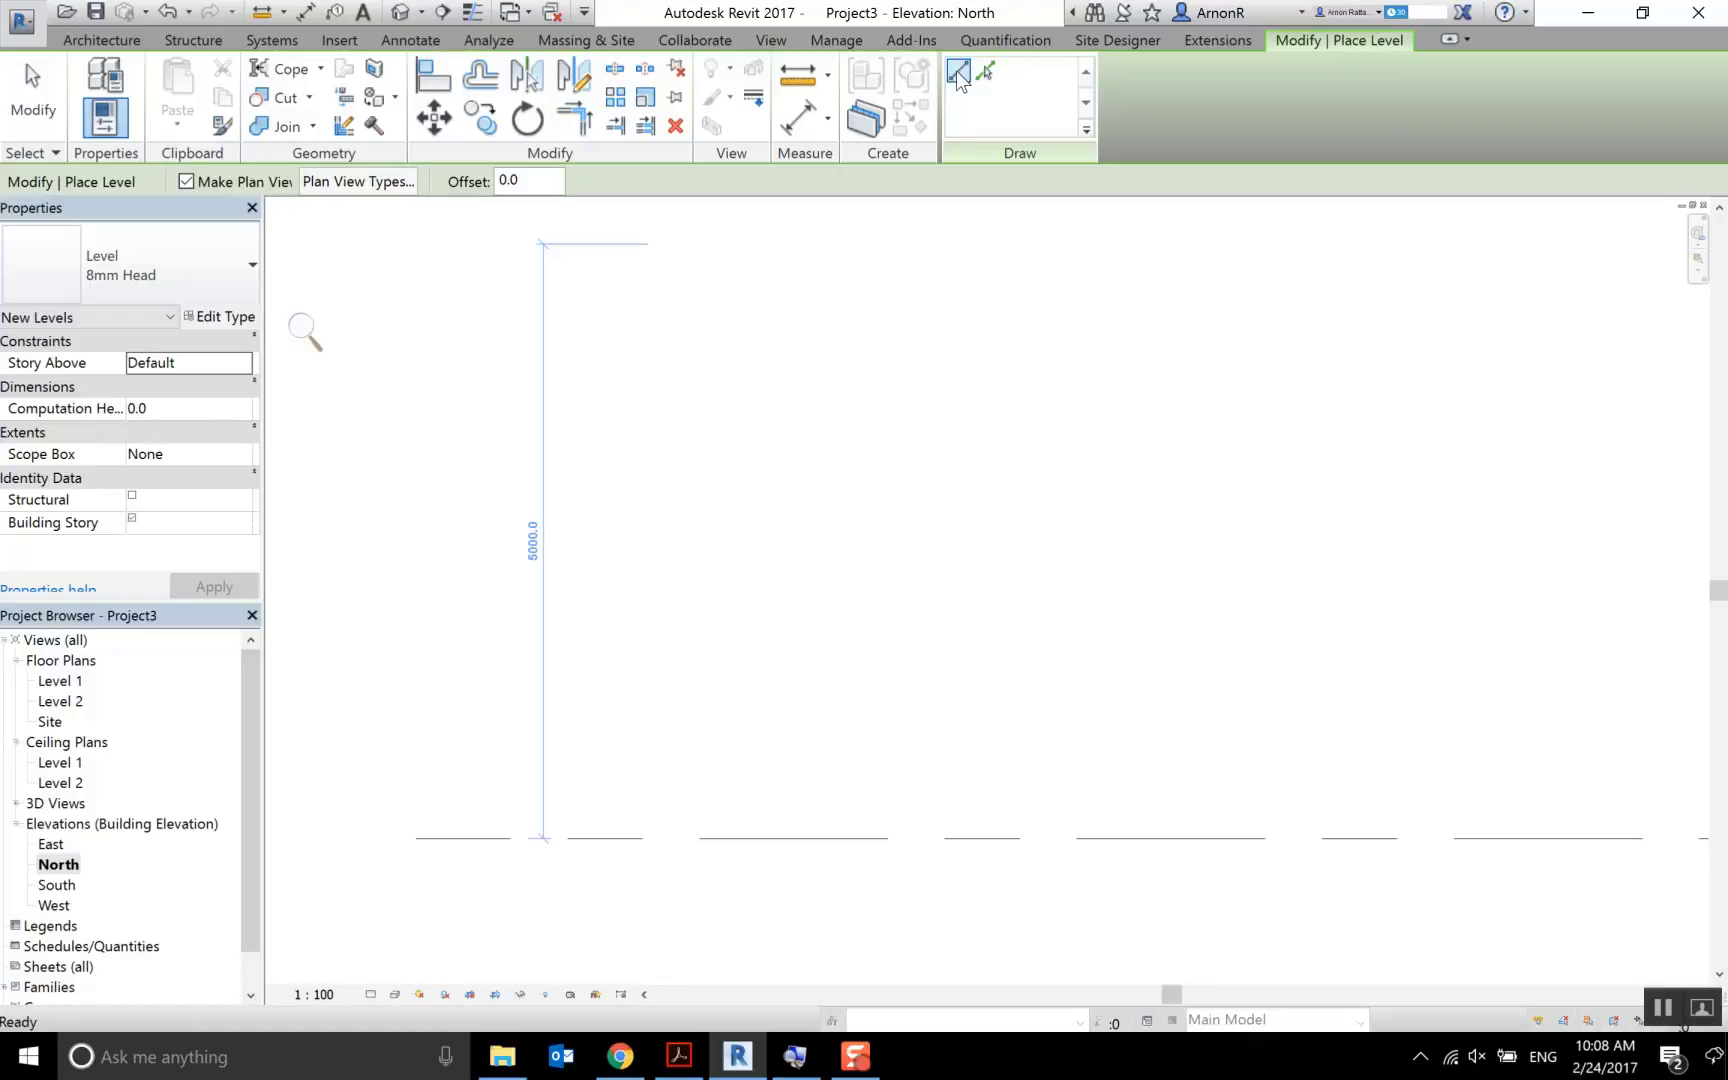
scroll(711, 471, down, 2)
scroll(730, 463, down, 2)
scroll(820, 460, down, 1)
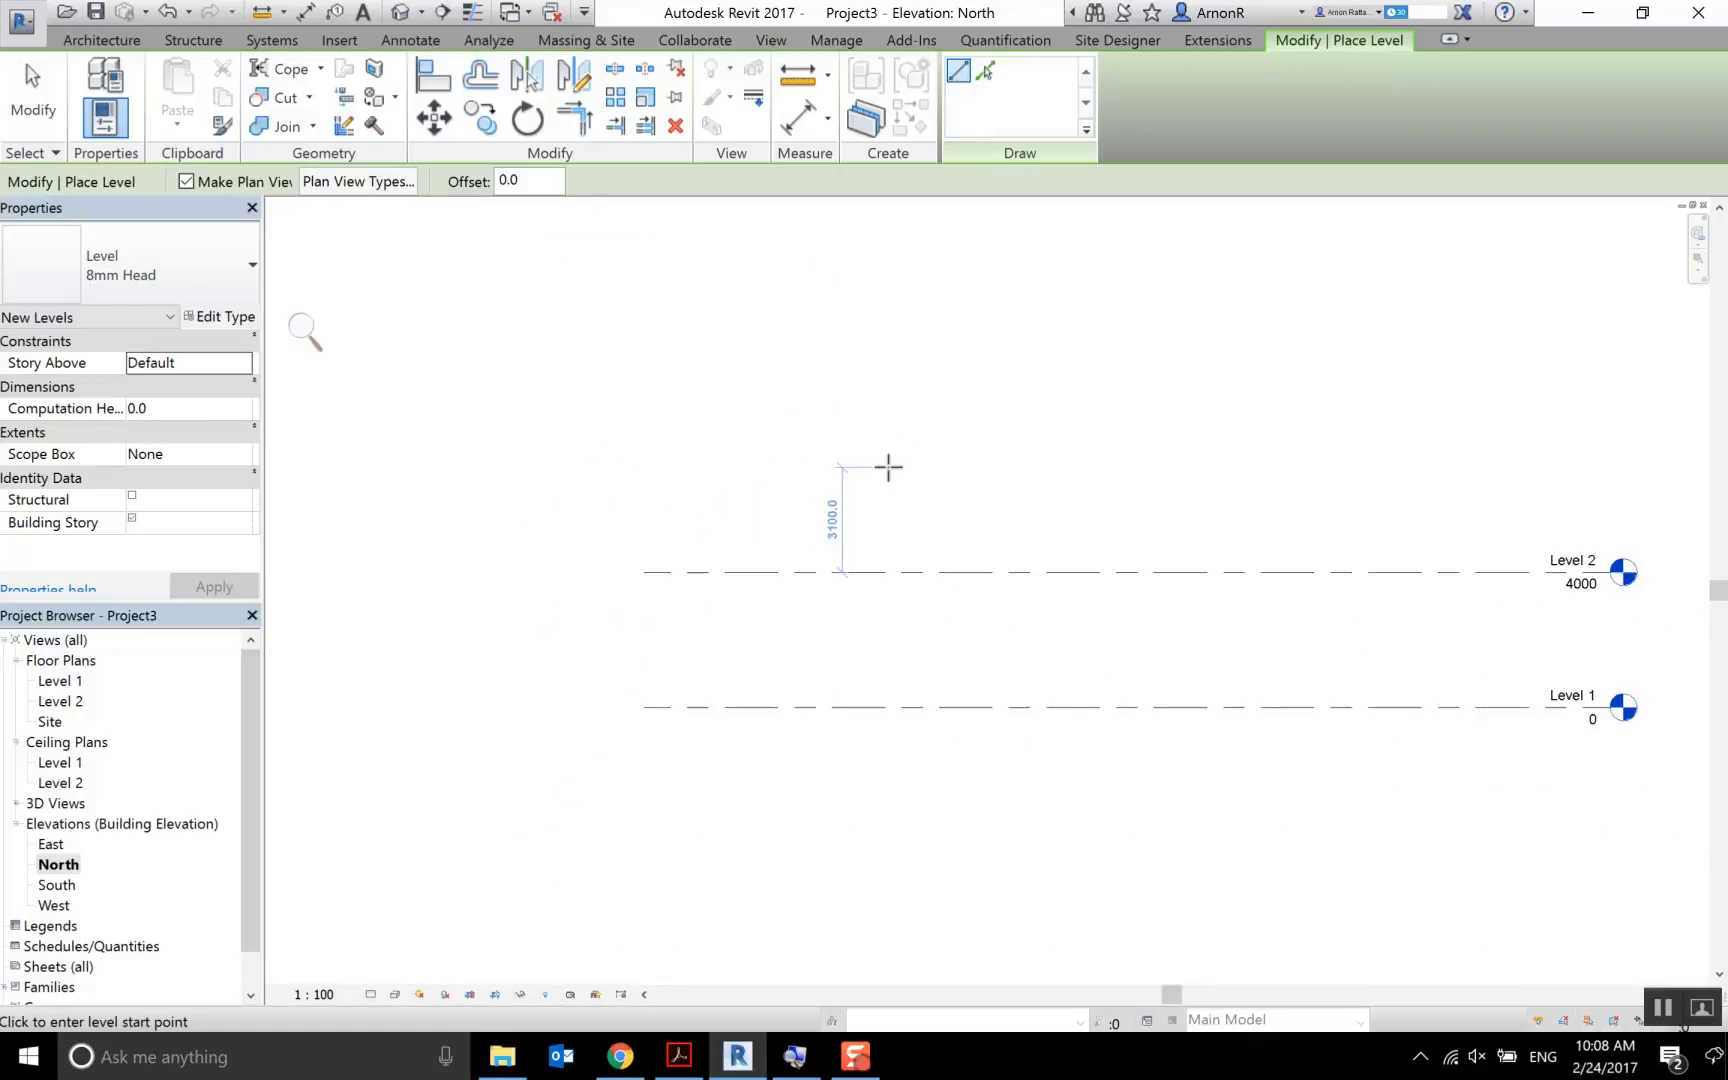
scroll(715, 443, down, 1)
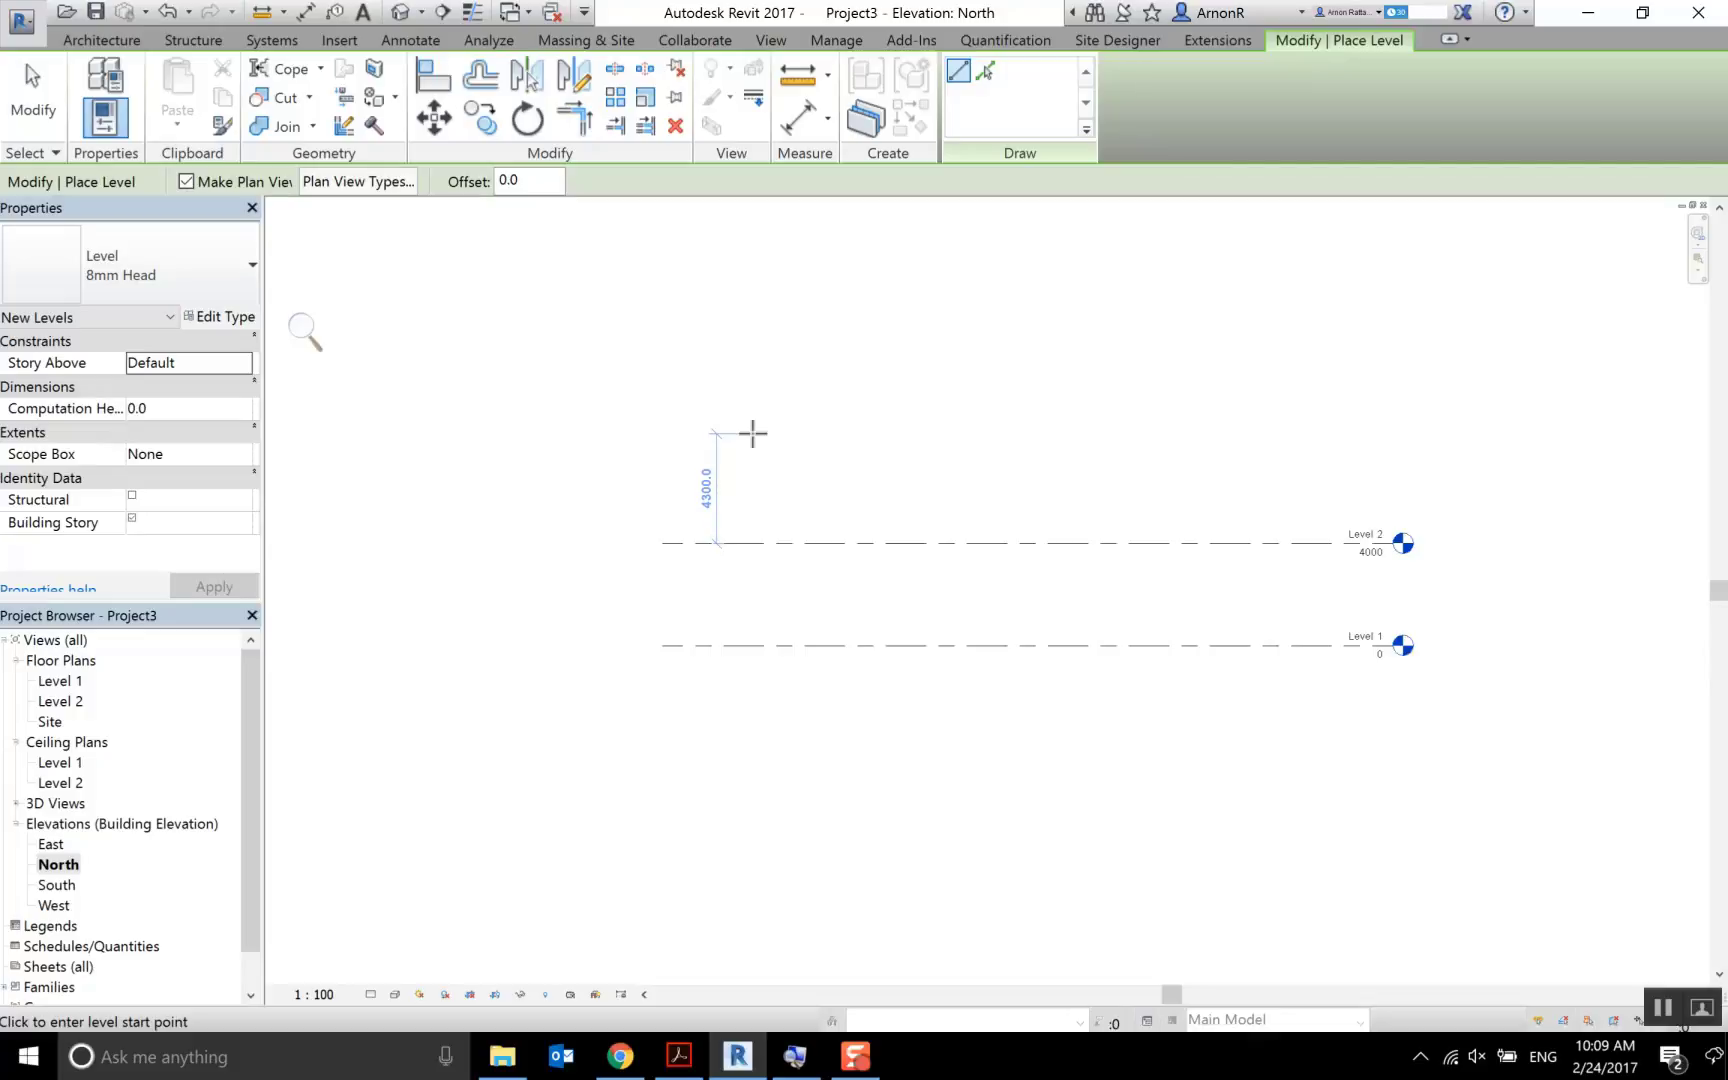
Draw Level 3 at 8300 above Level 2, ending it aligned with the Level 2 head
click(745, 434)
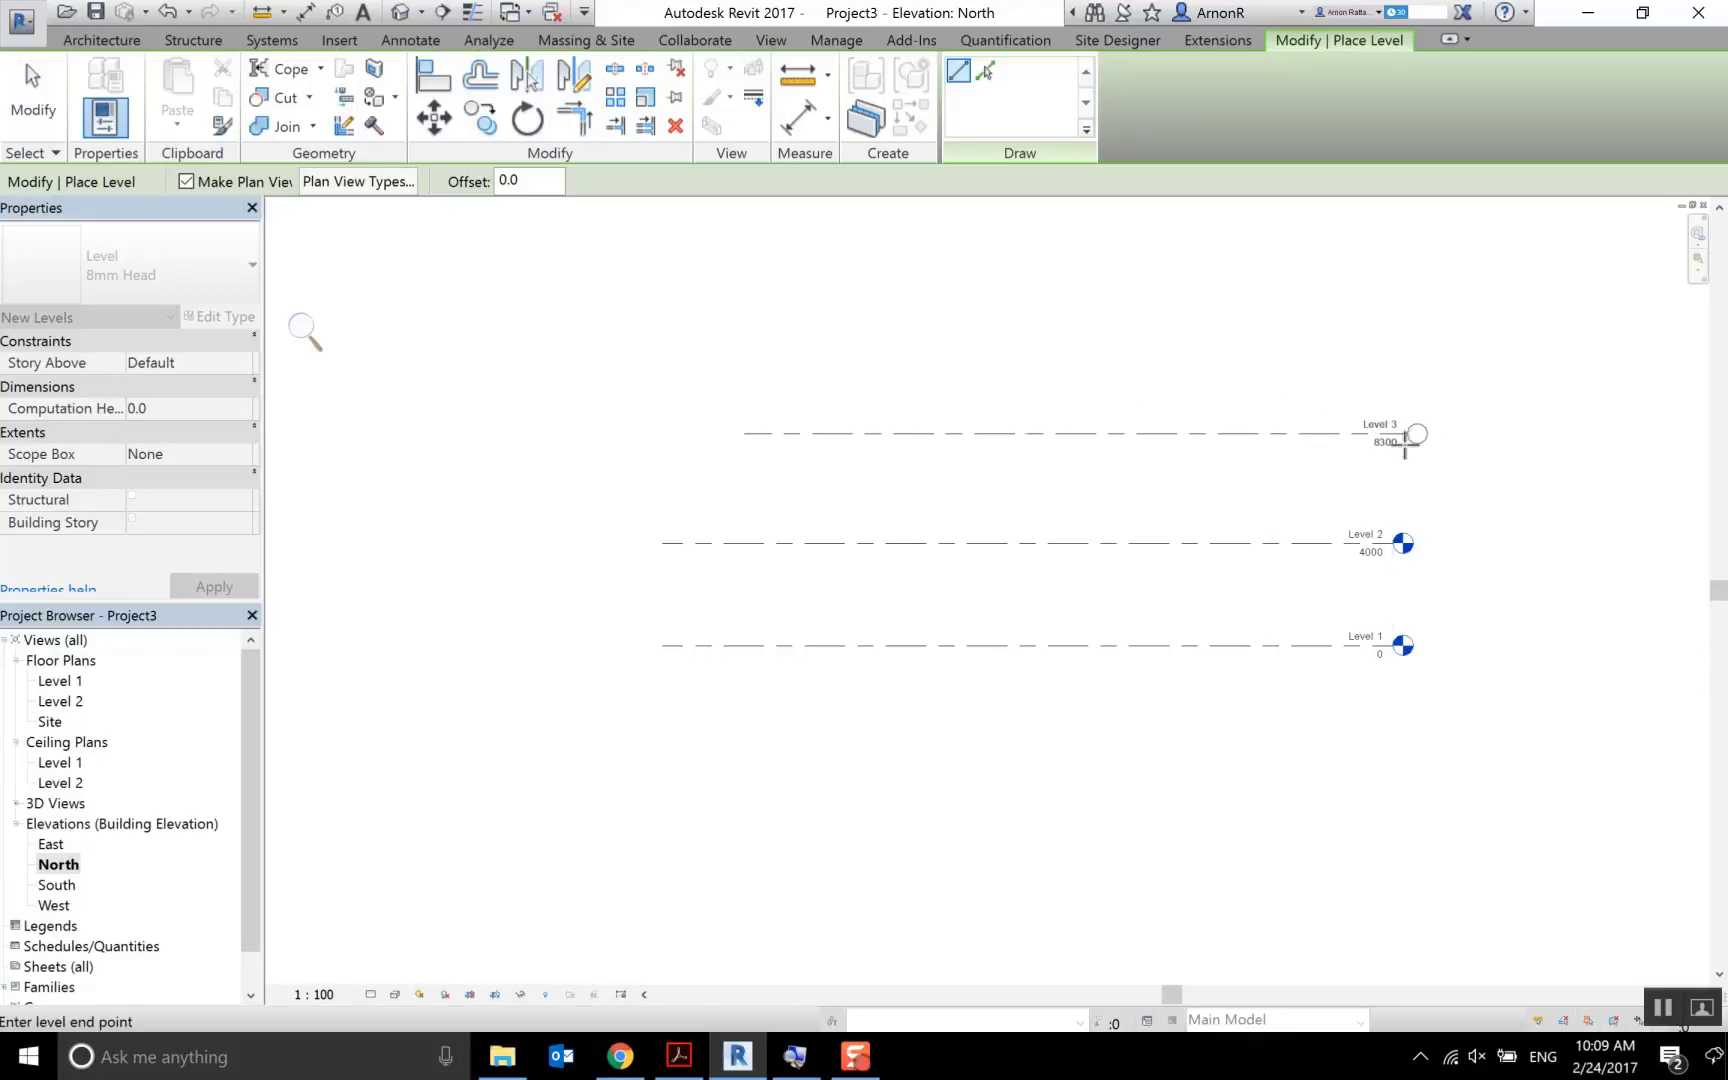
scroll(1404, 441, up, 2)
scroll(1398, 447, up, 2)
scroll(1400, 440, up, 2)
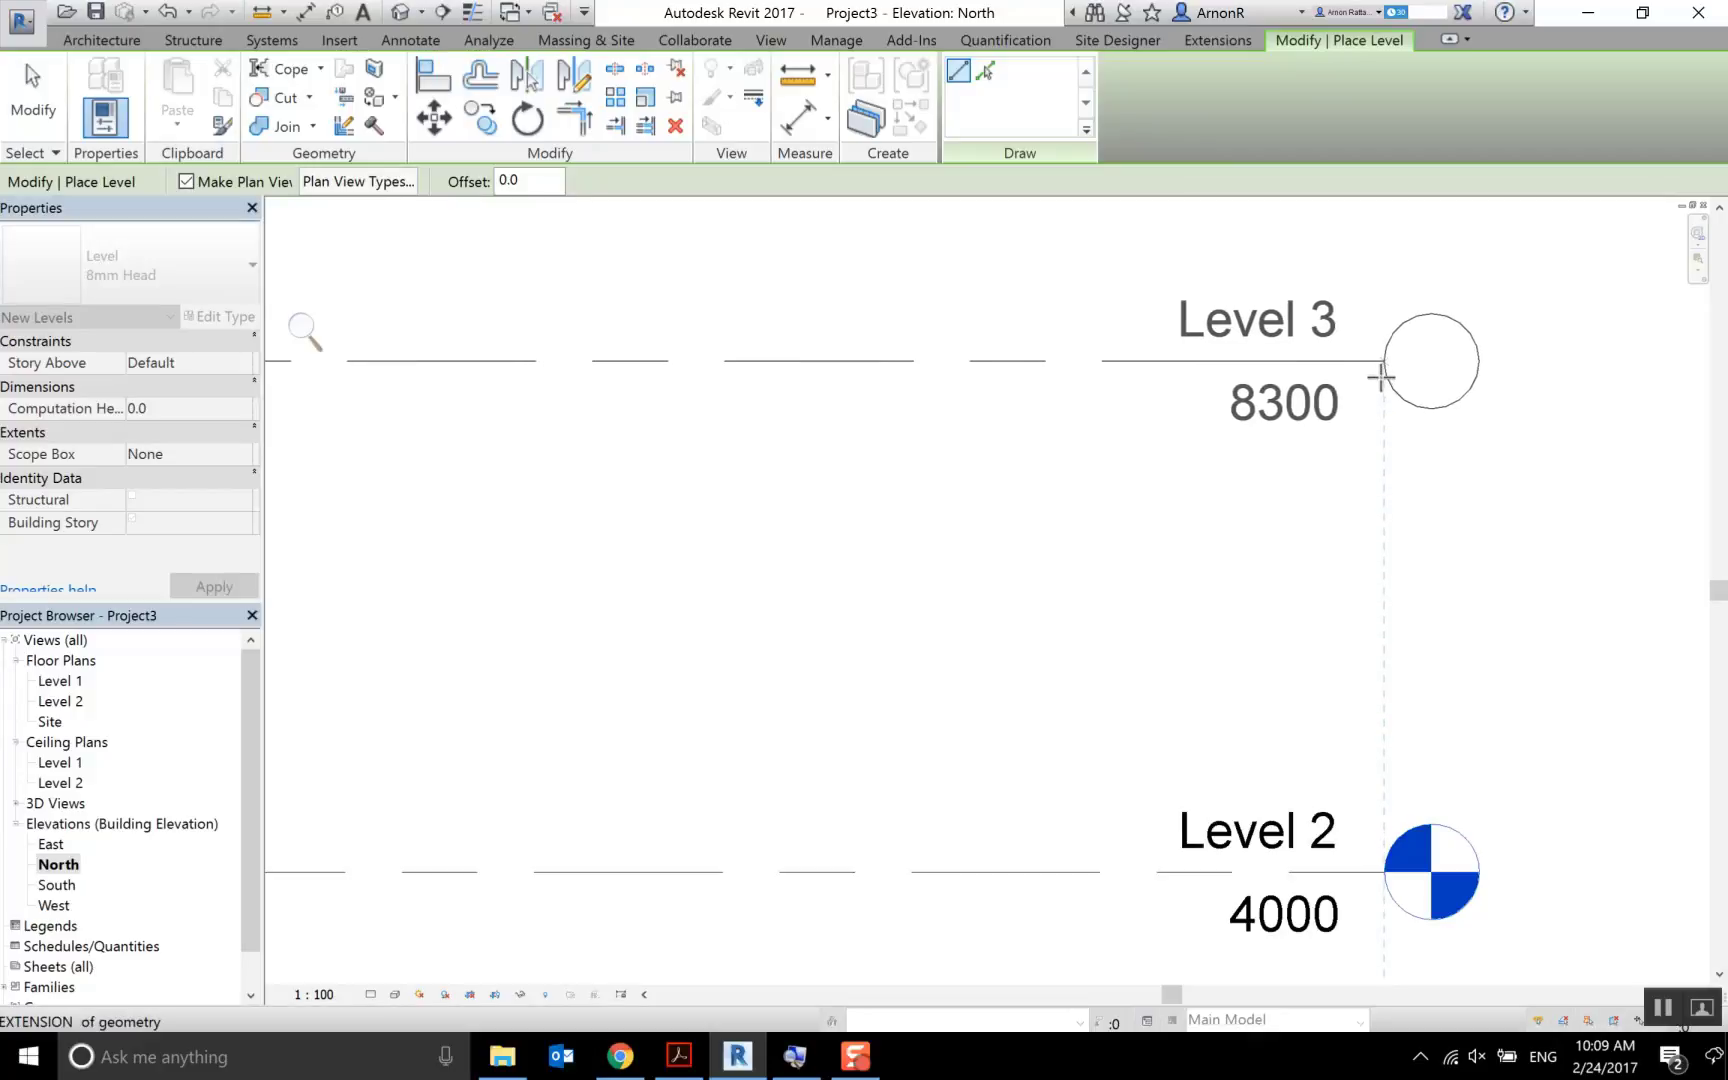
click(1383, 375)
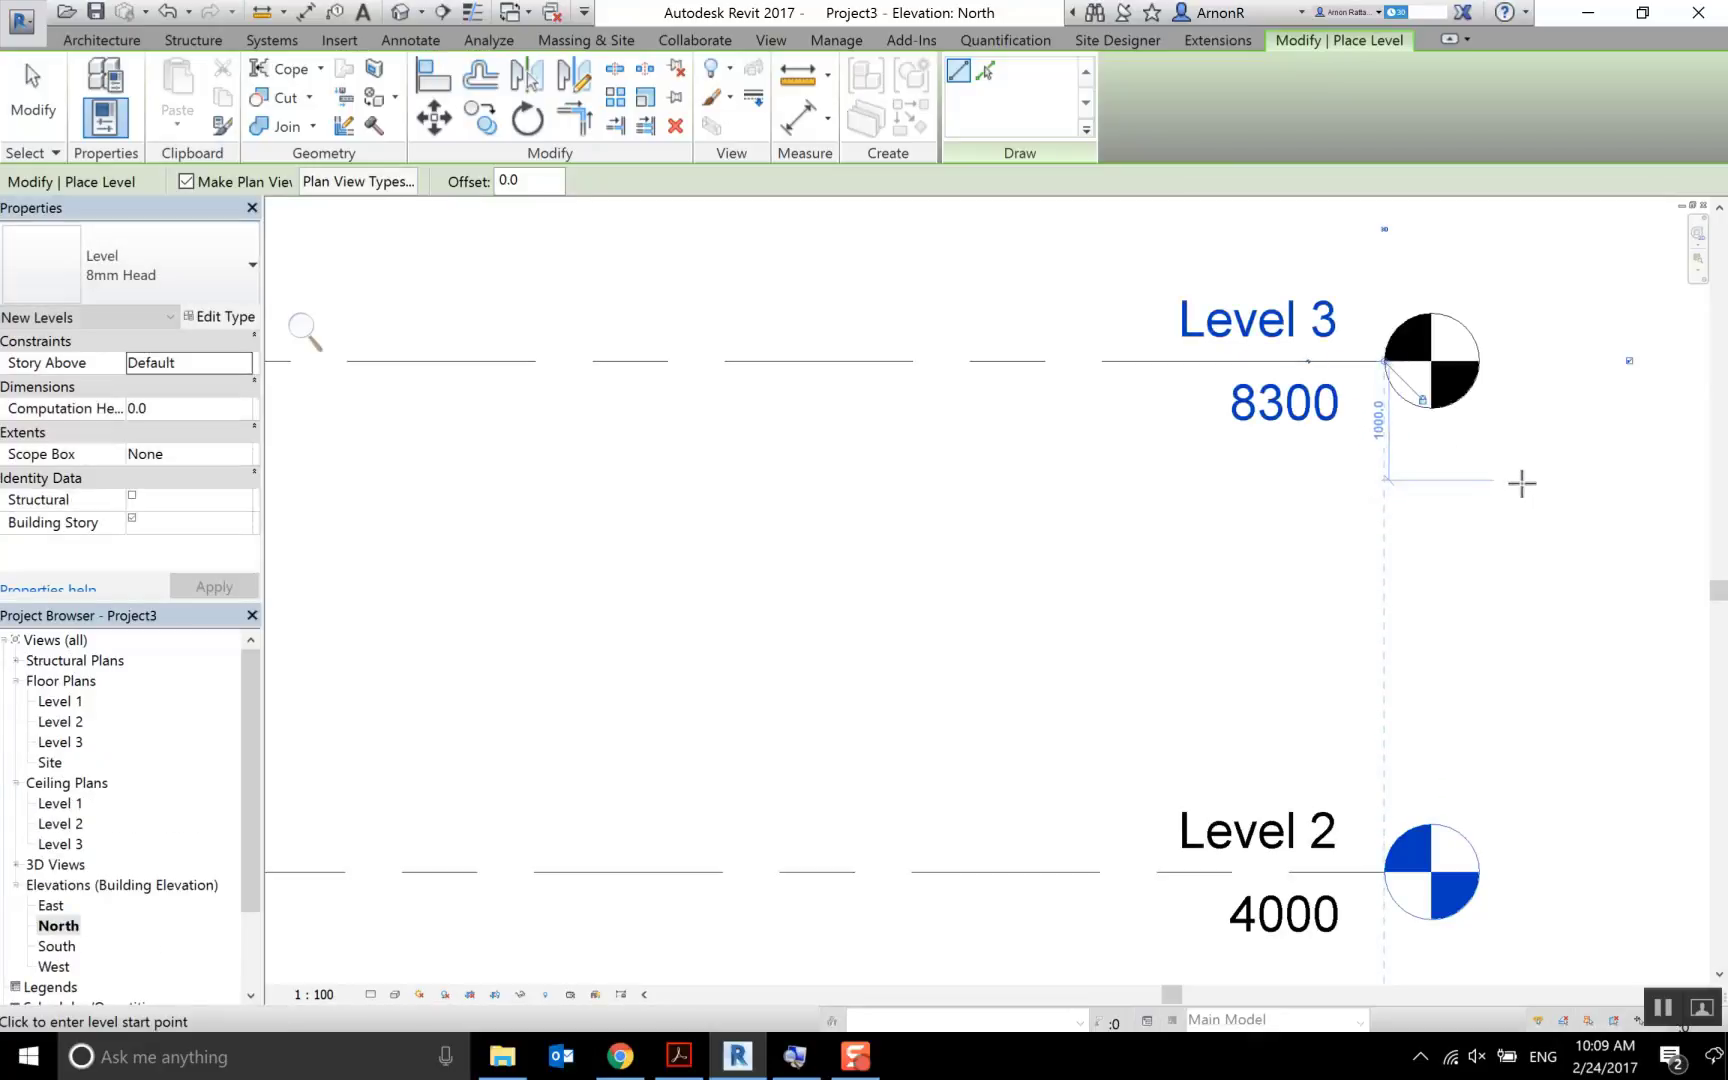
scroll(1520, 483, down, 3)
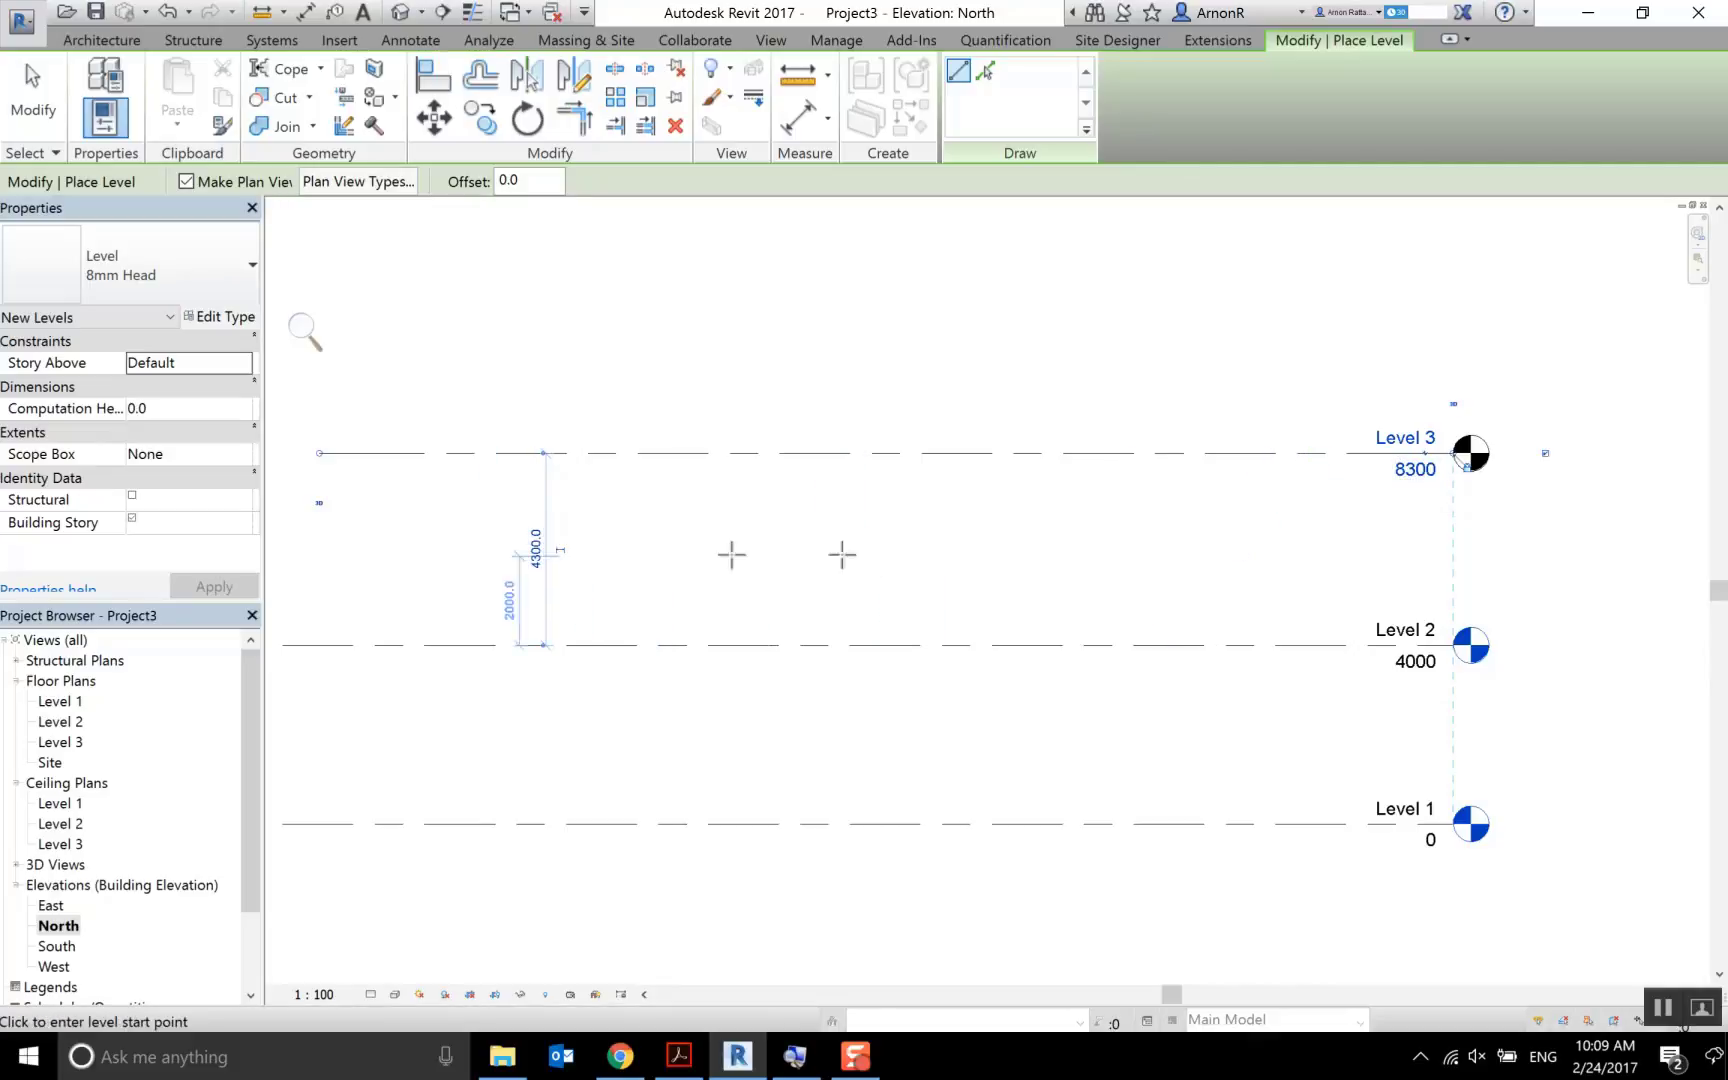
scroll(1408, 472, up, 3)
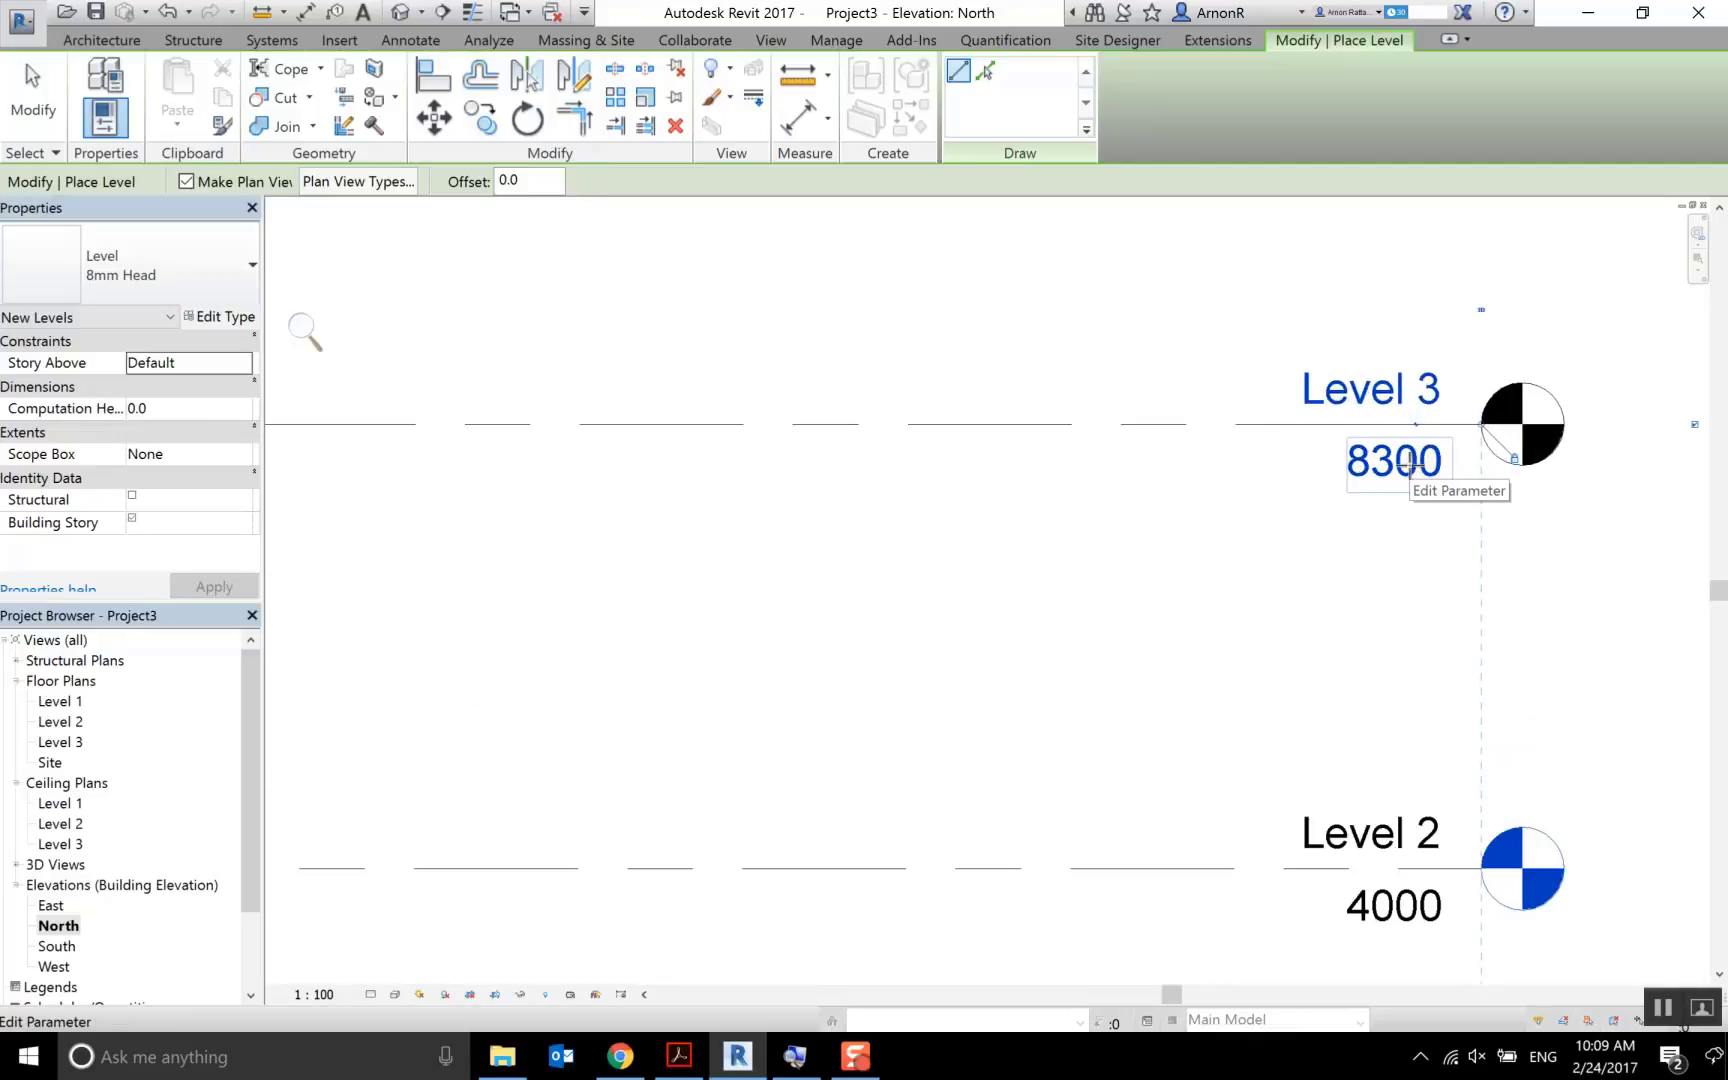
Change Level 3's elevation value to 8000, exactly 4000 above Level 2
click(1408, 465)
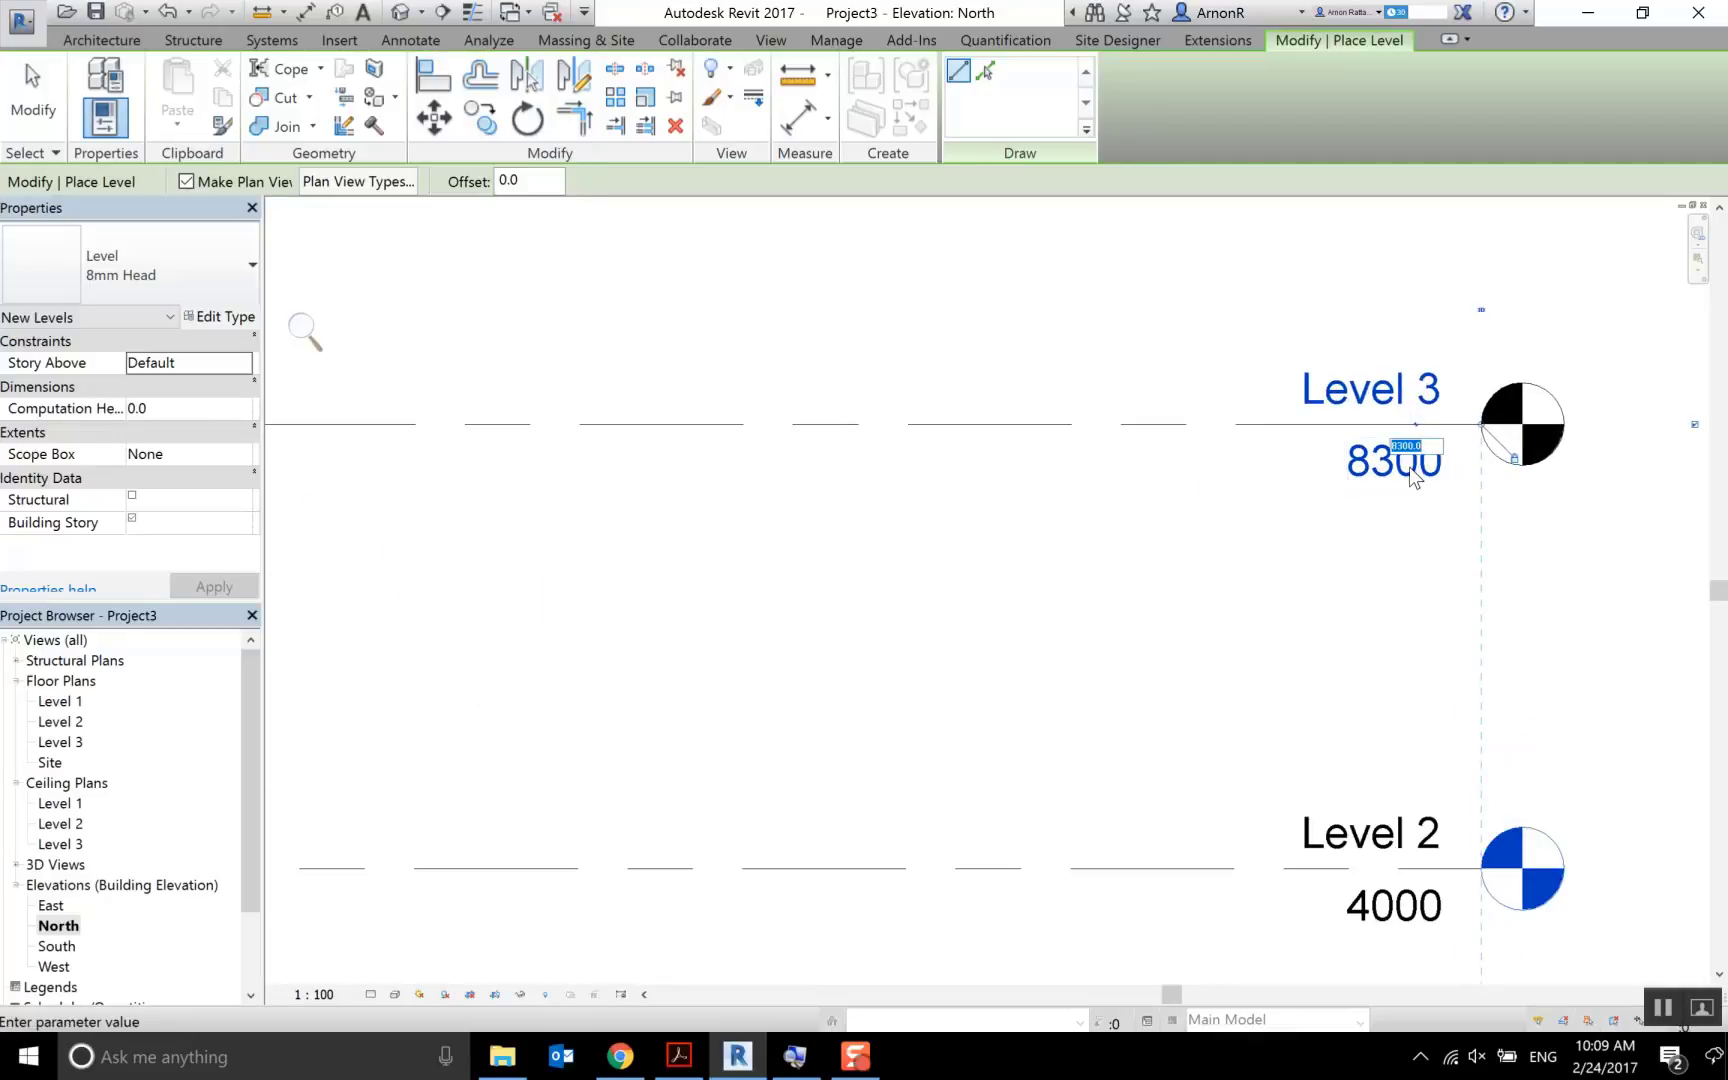
text(4)
key(BackSpace)
text(8000)
key(Return)
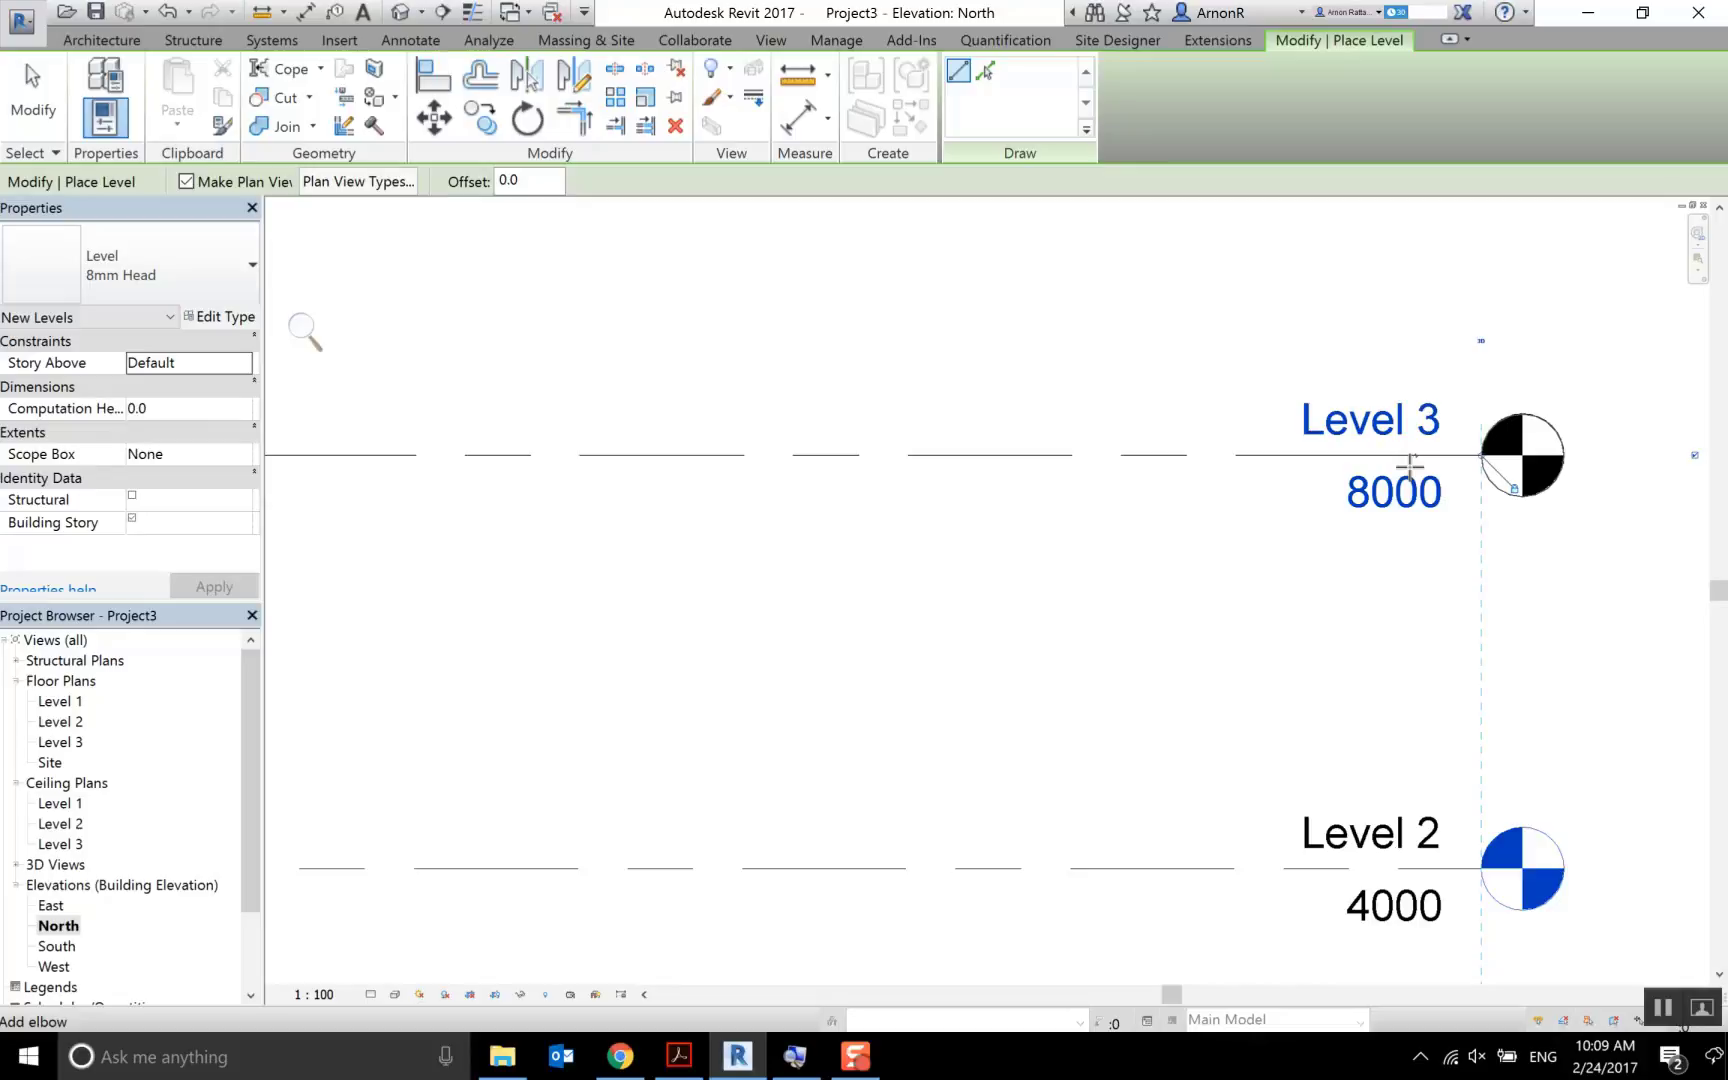
scroll(940, 440, down, 5)
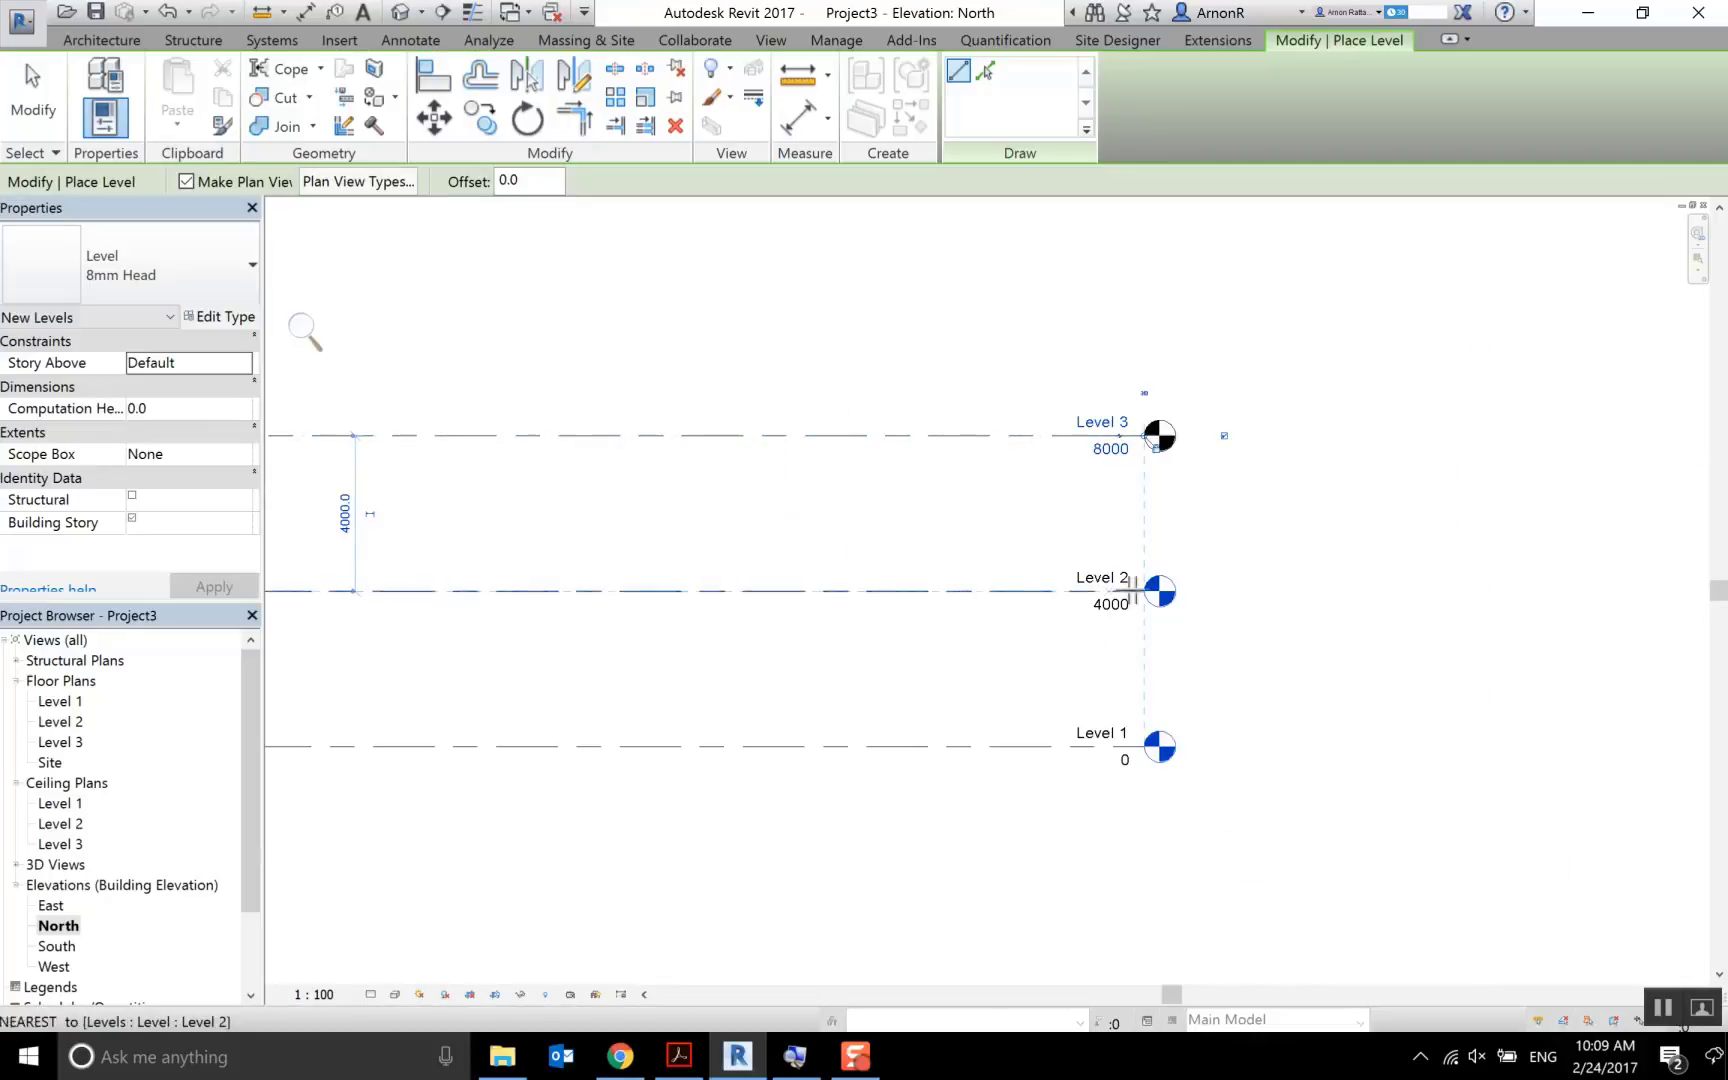
scroll(1130, 590, down, 2)
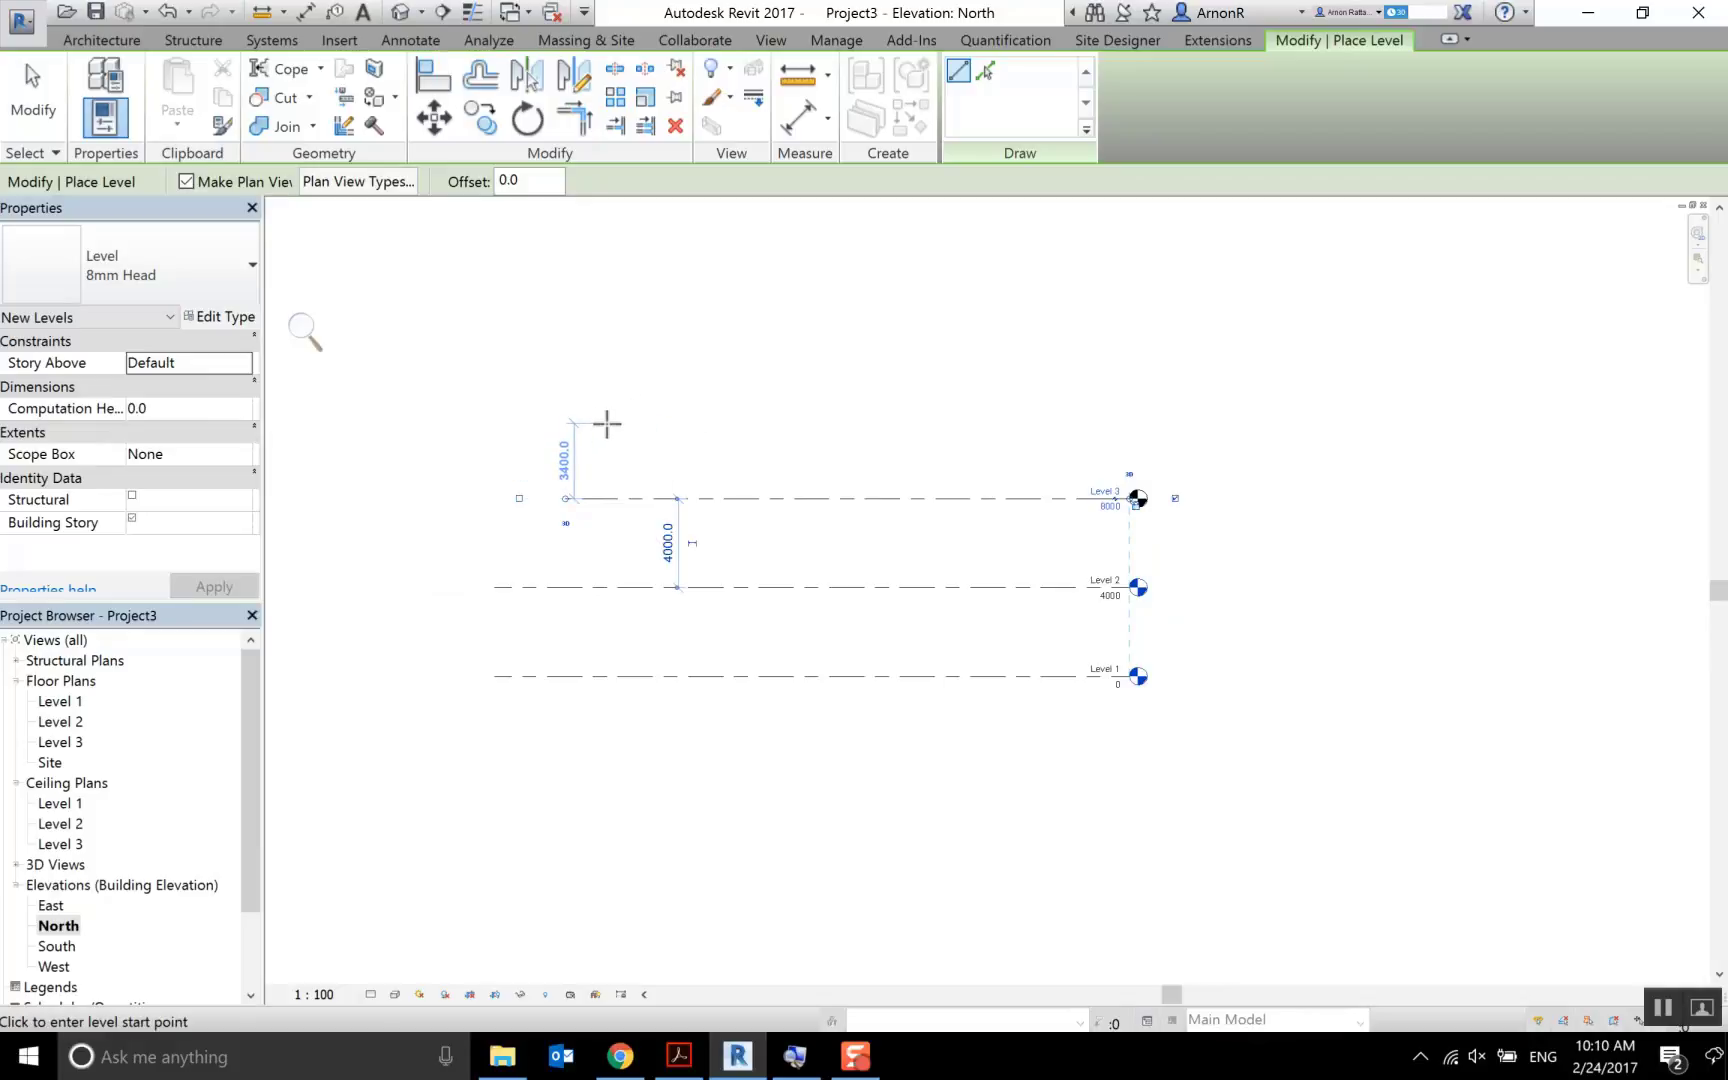
Draw Level 4 at 11400 above Level 3 and pan to show the gap between them
click(606, 424)
click(1128, 445)
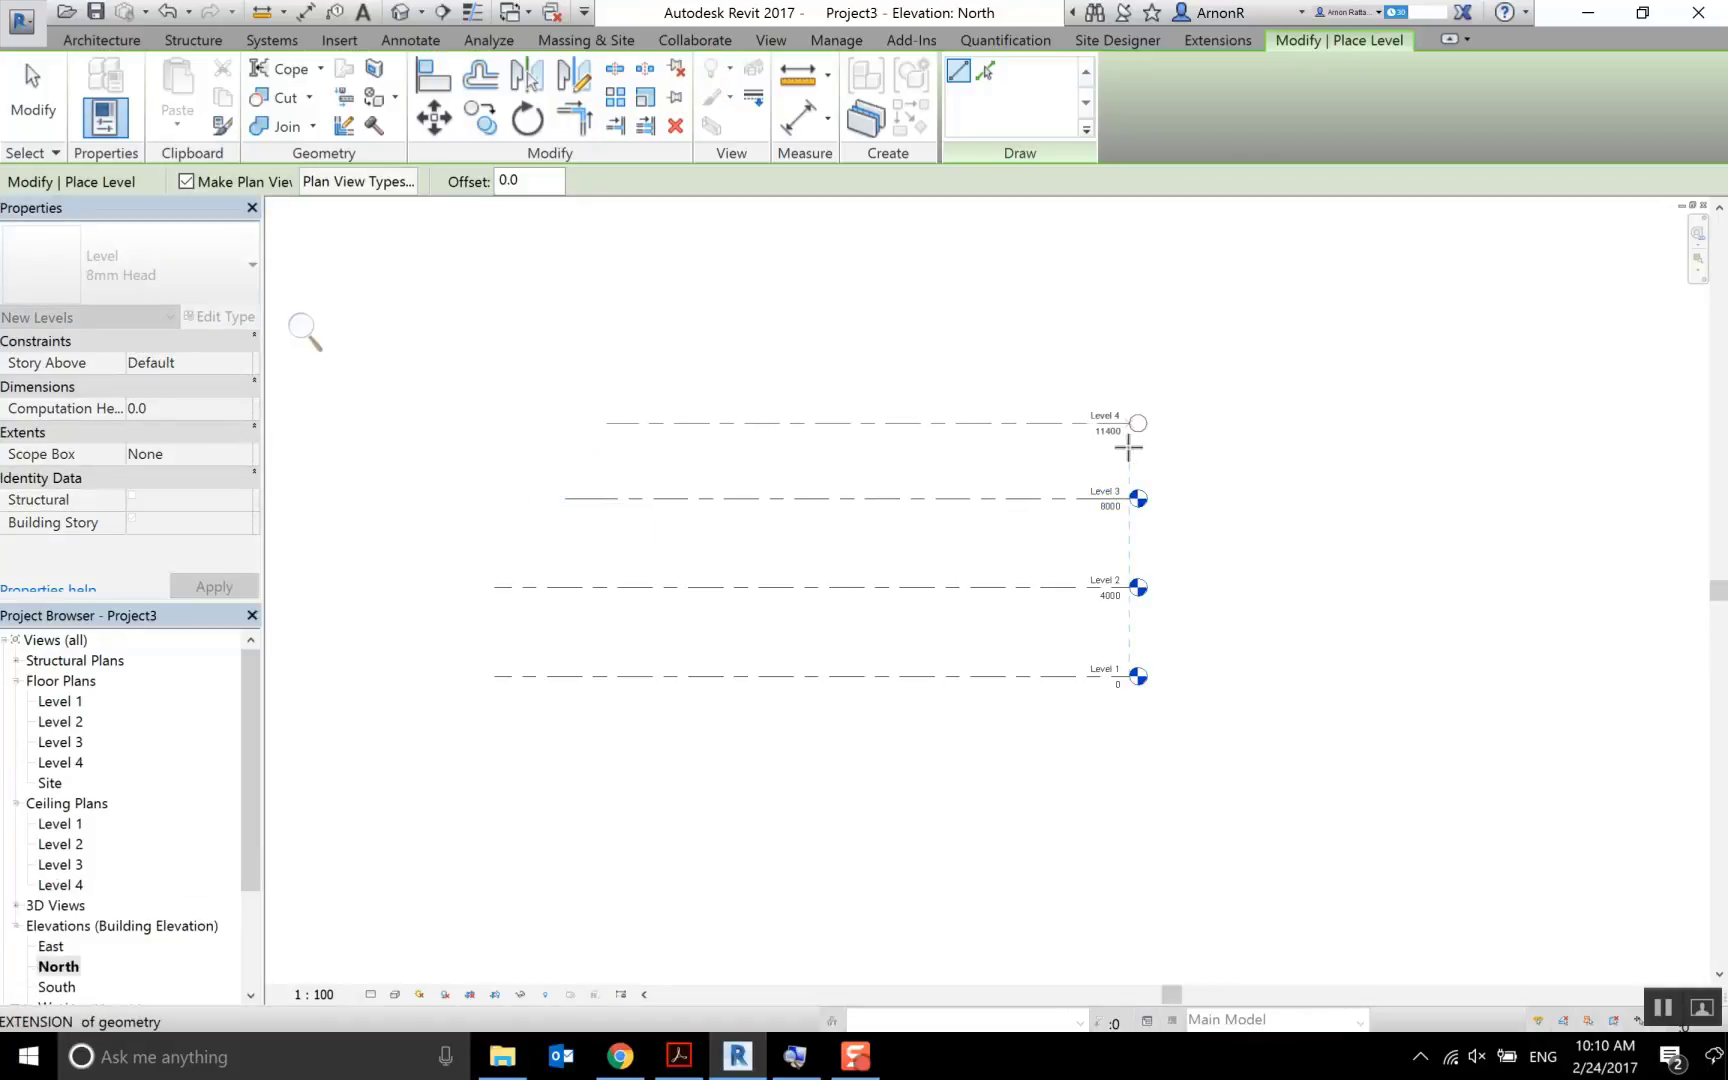
scroll(1128, 447, up, 3)
click(1120, 447)
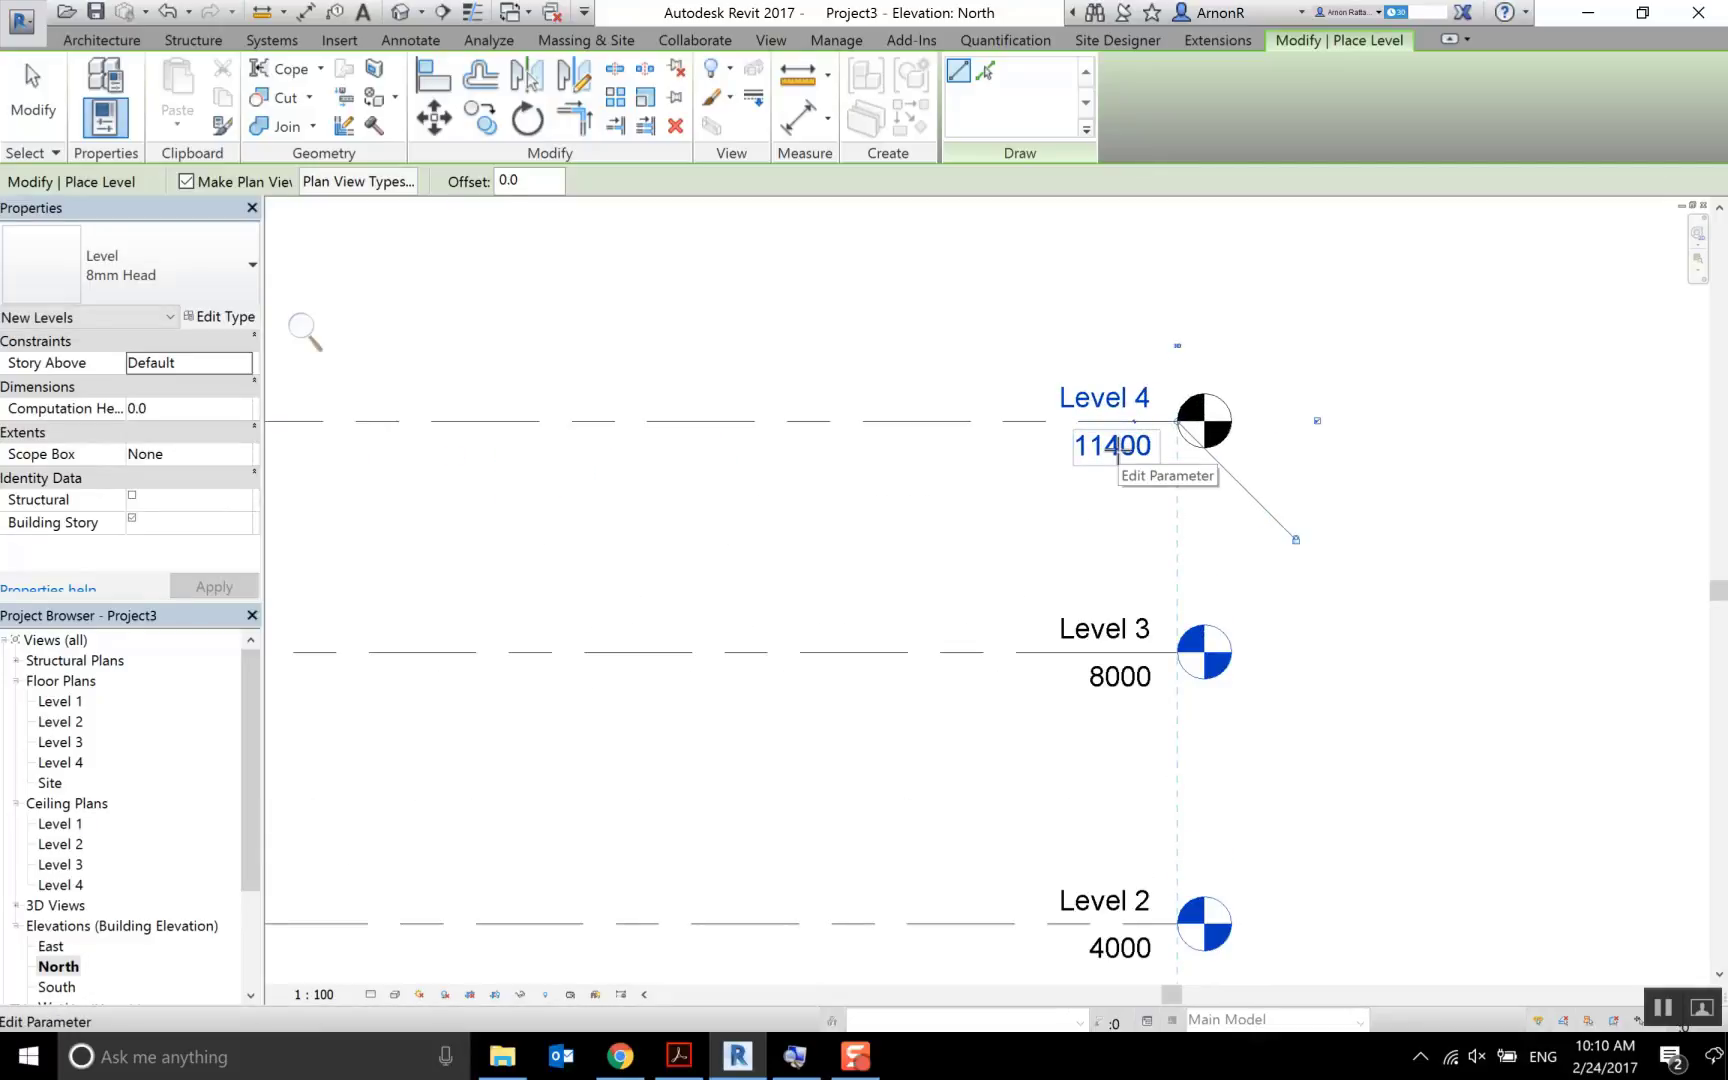
scroll(470, 440, down, 2)
scroll(600, 530, down, 1)
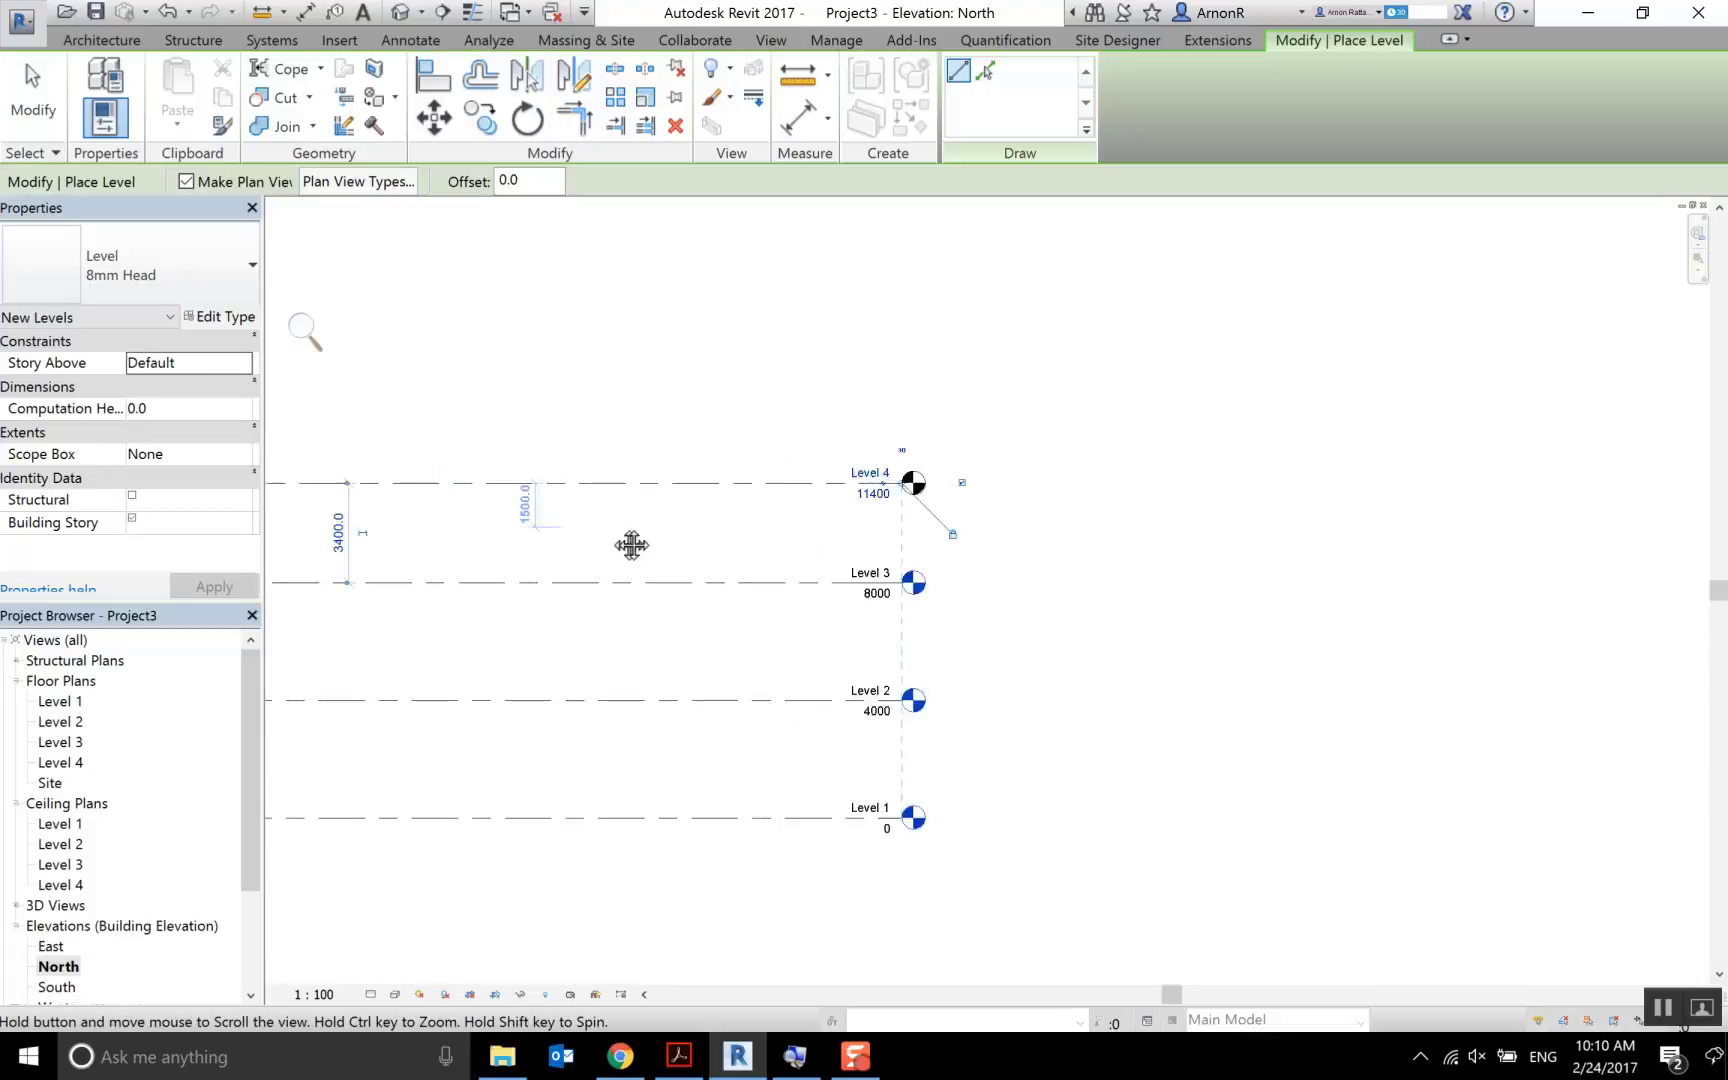
middle_drag(631, 545, 822, 528)
scroll(709, 568, up, 2)
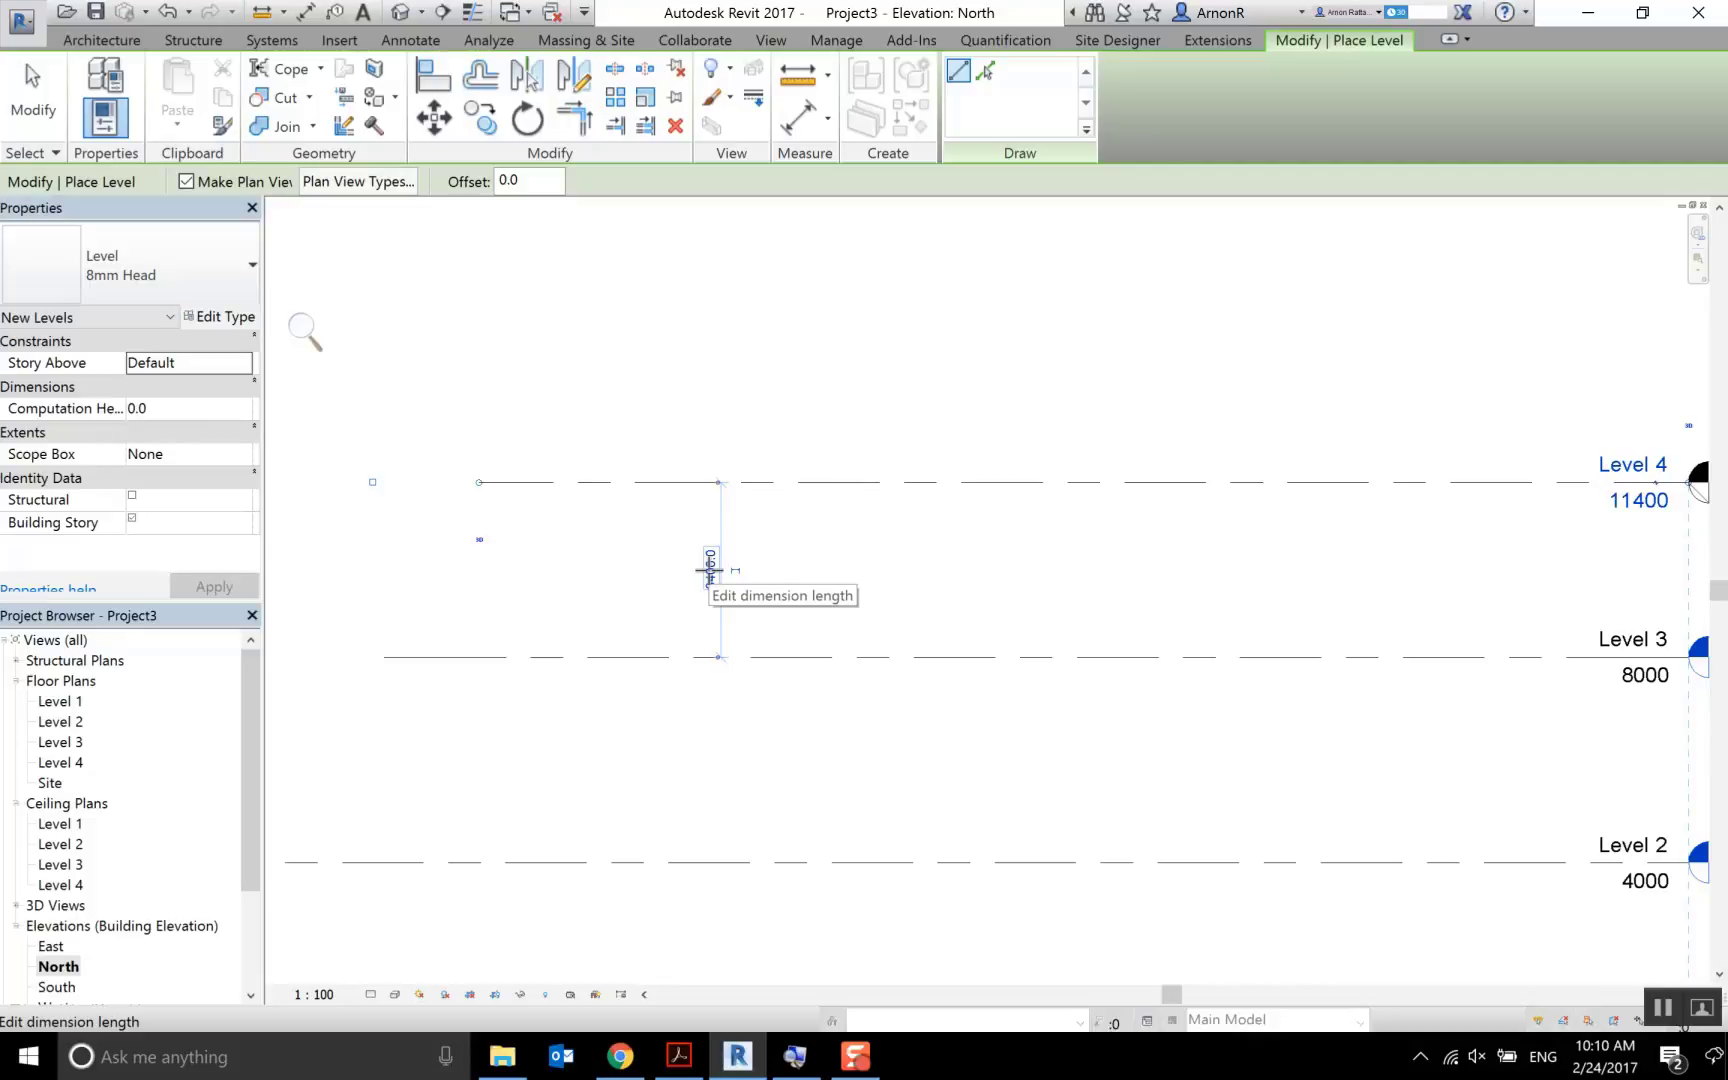
Change the 3400 spacing between Levels 3 and 4 to 4000, putting Level 4 at 12000
scroll(709, 570, up, 1)
scroll(690, 562, up, 2)
click(690, 563)
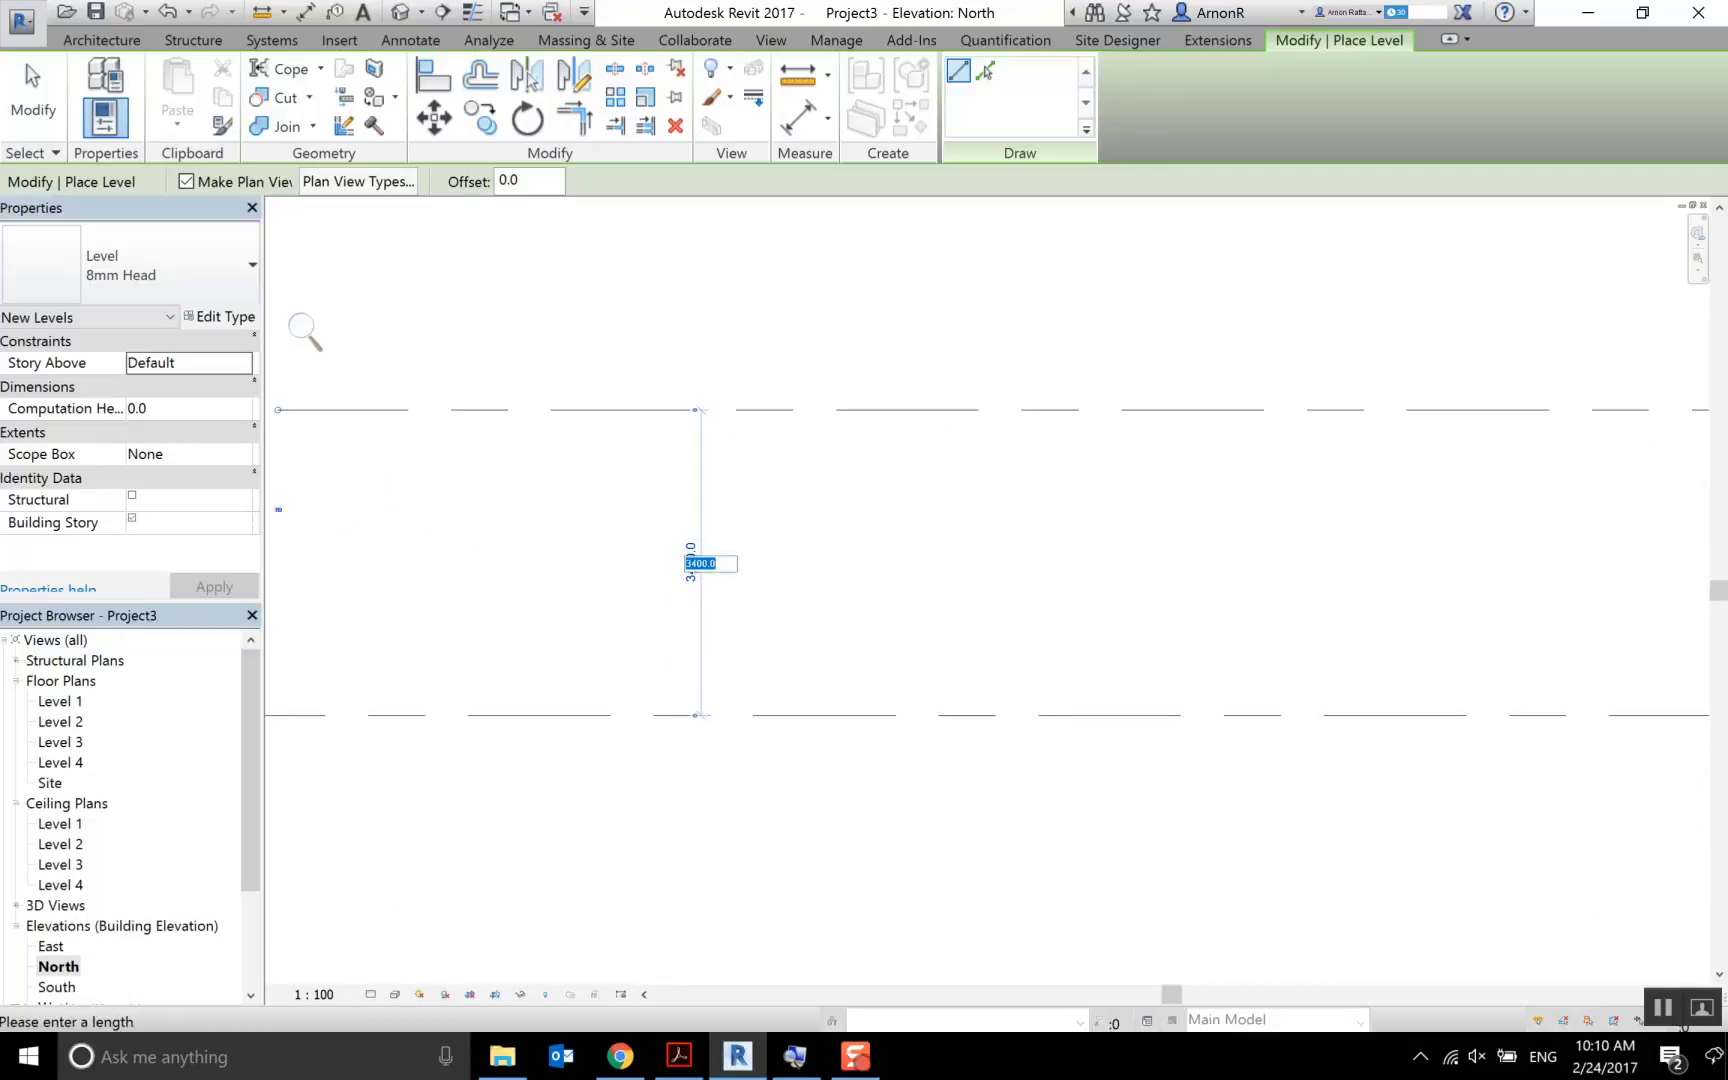
key(BackSpace)
text(4000)
key(Return)
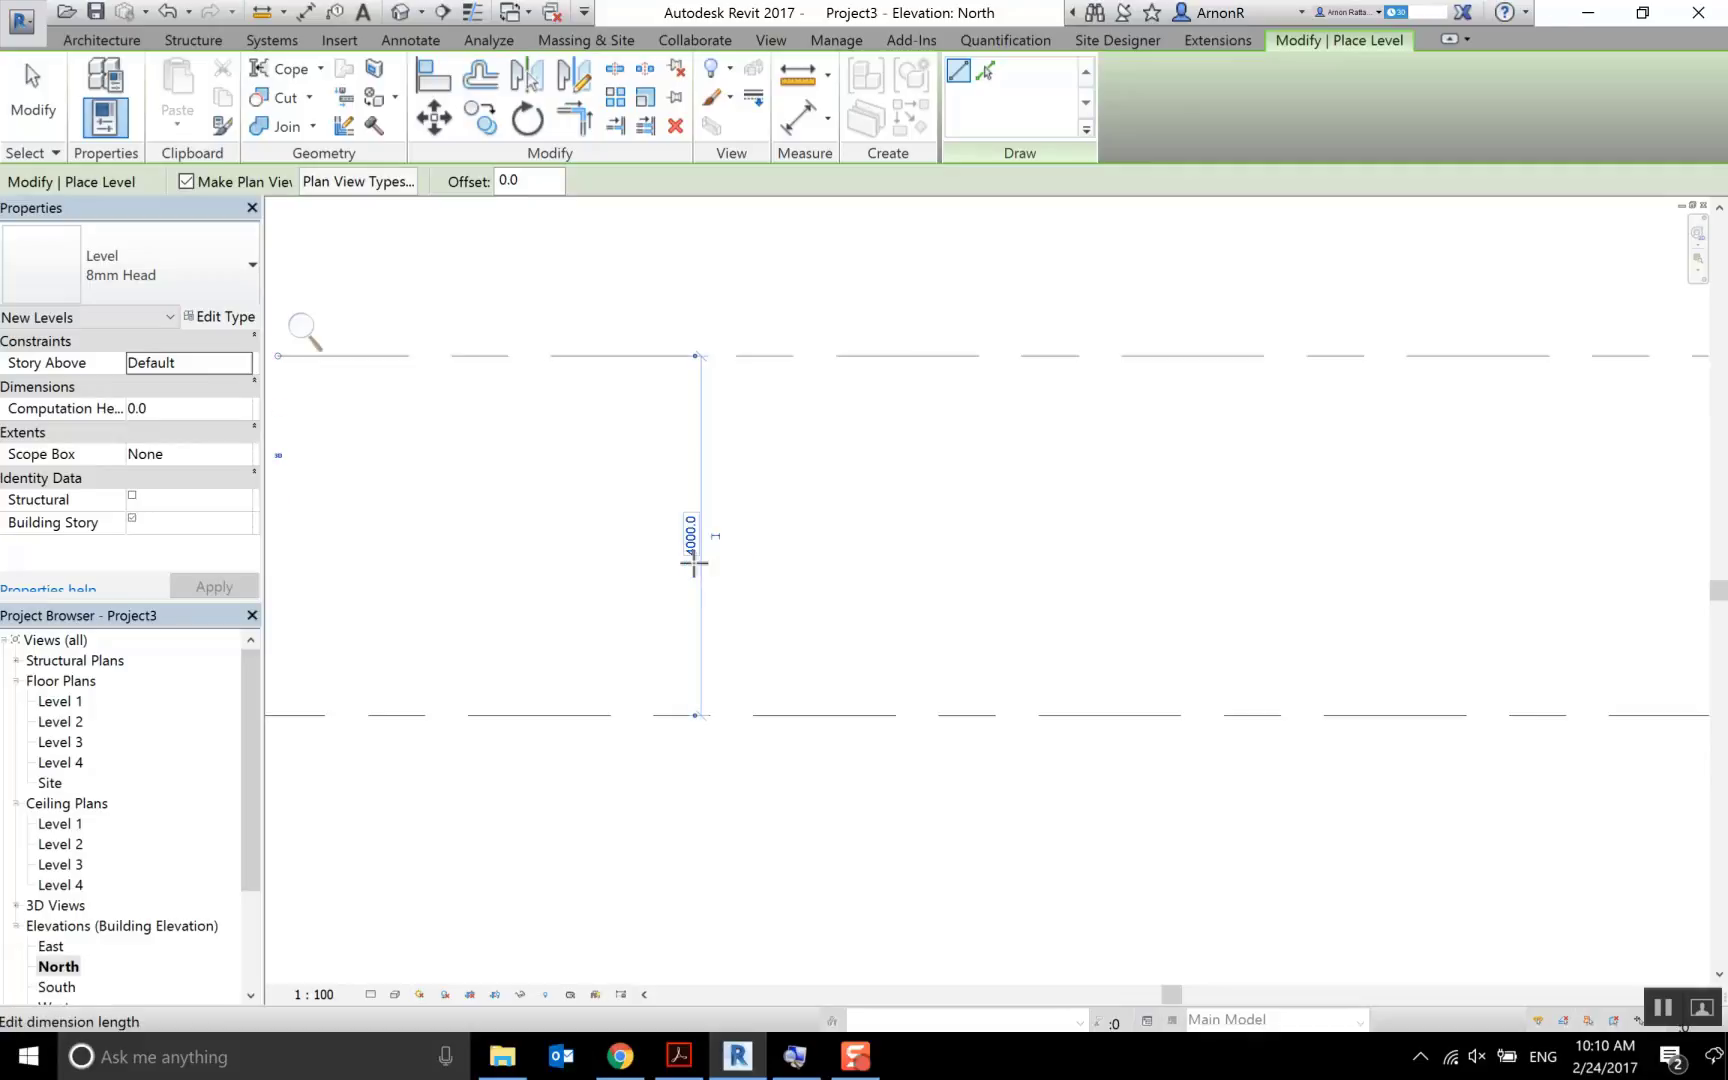
Bring all four levels into view and exit the Level tool
scroll(837, 590, down, 1)
scroll(1354, 652, down, 1)
scroll(1222, 588, down, 2)
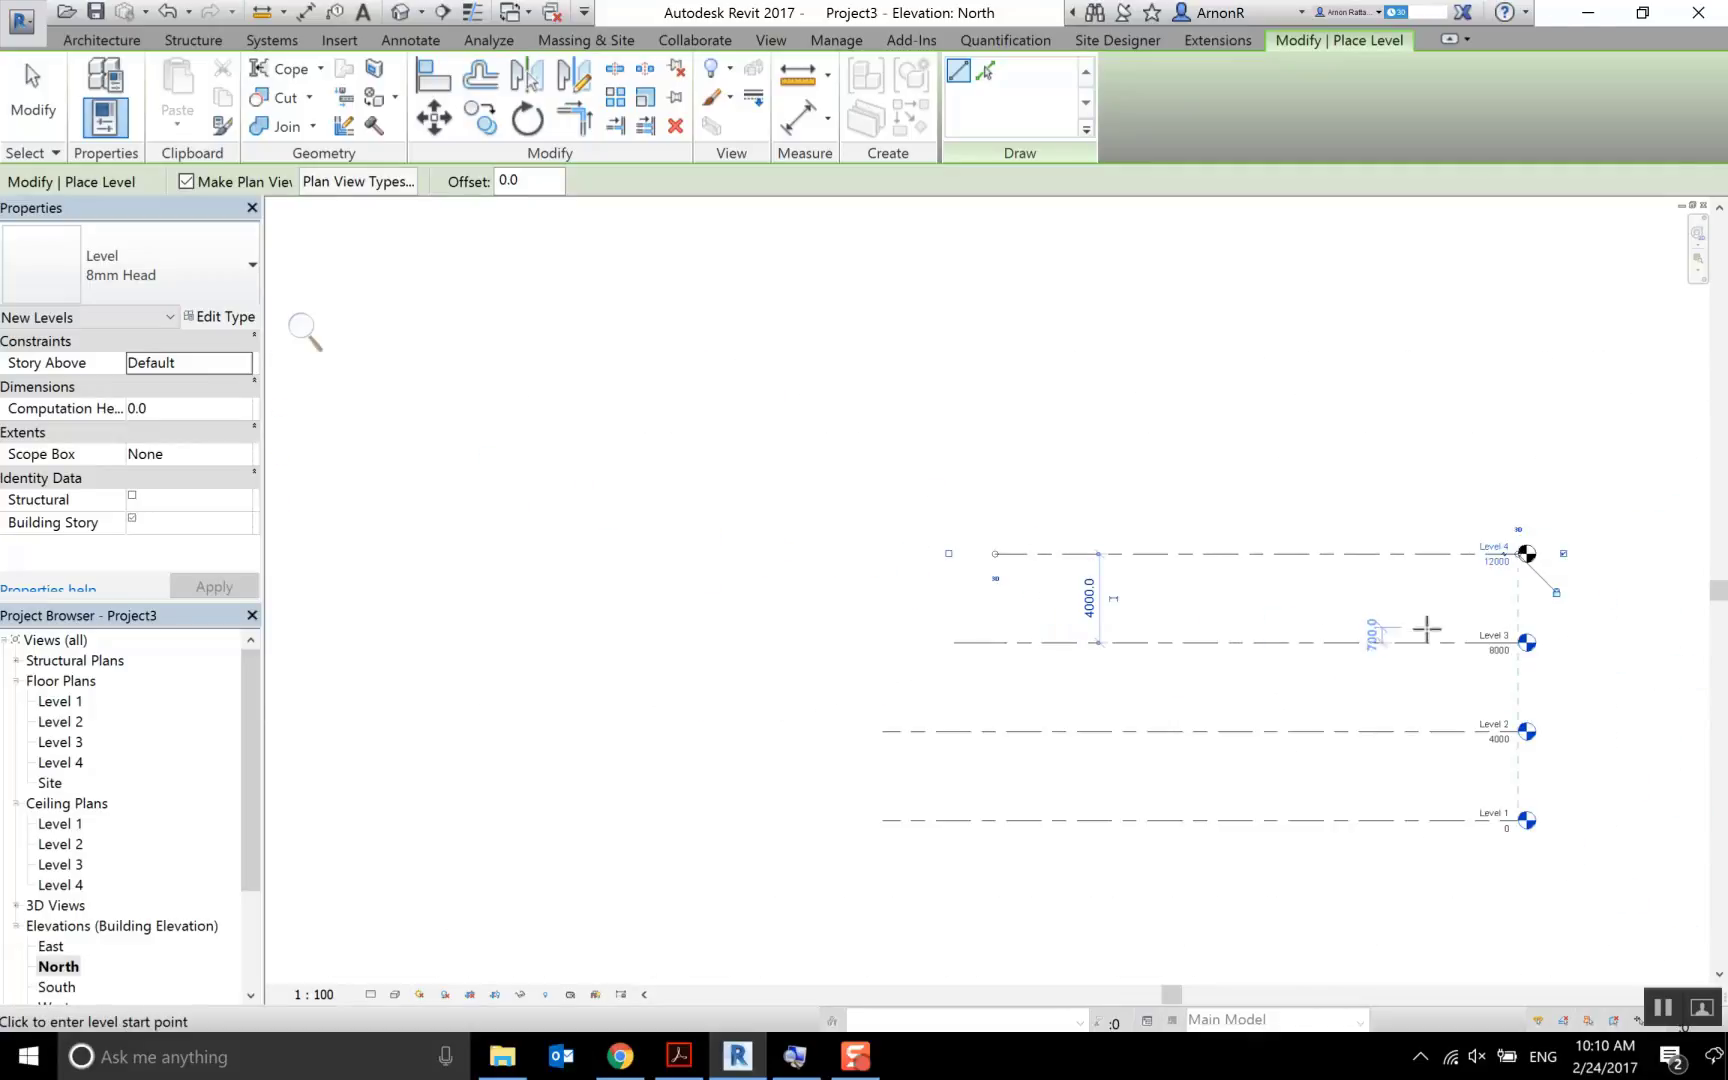
middle_drag(1427, 625, 1265, 586)
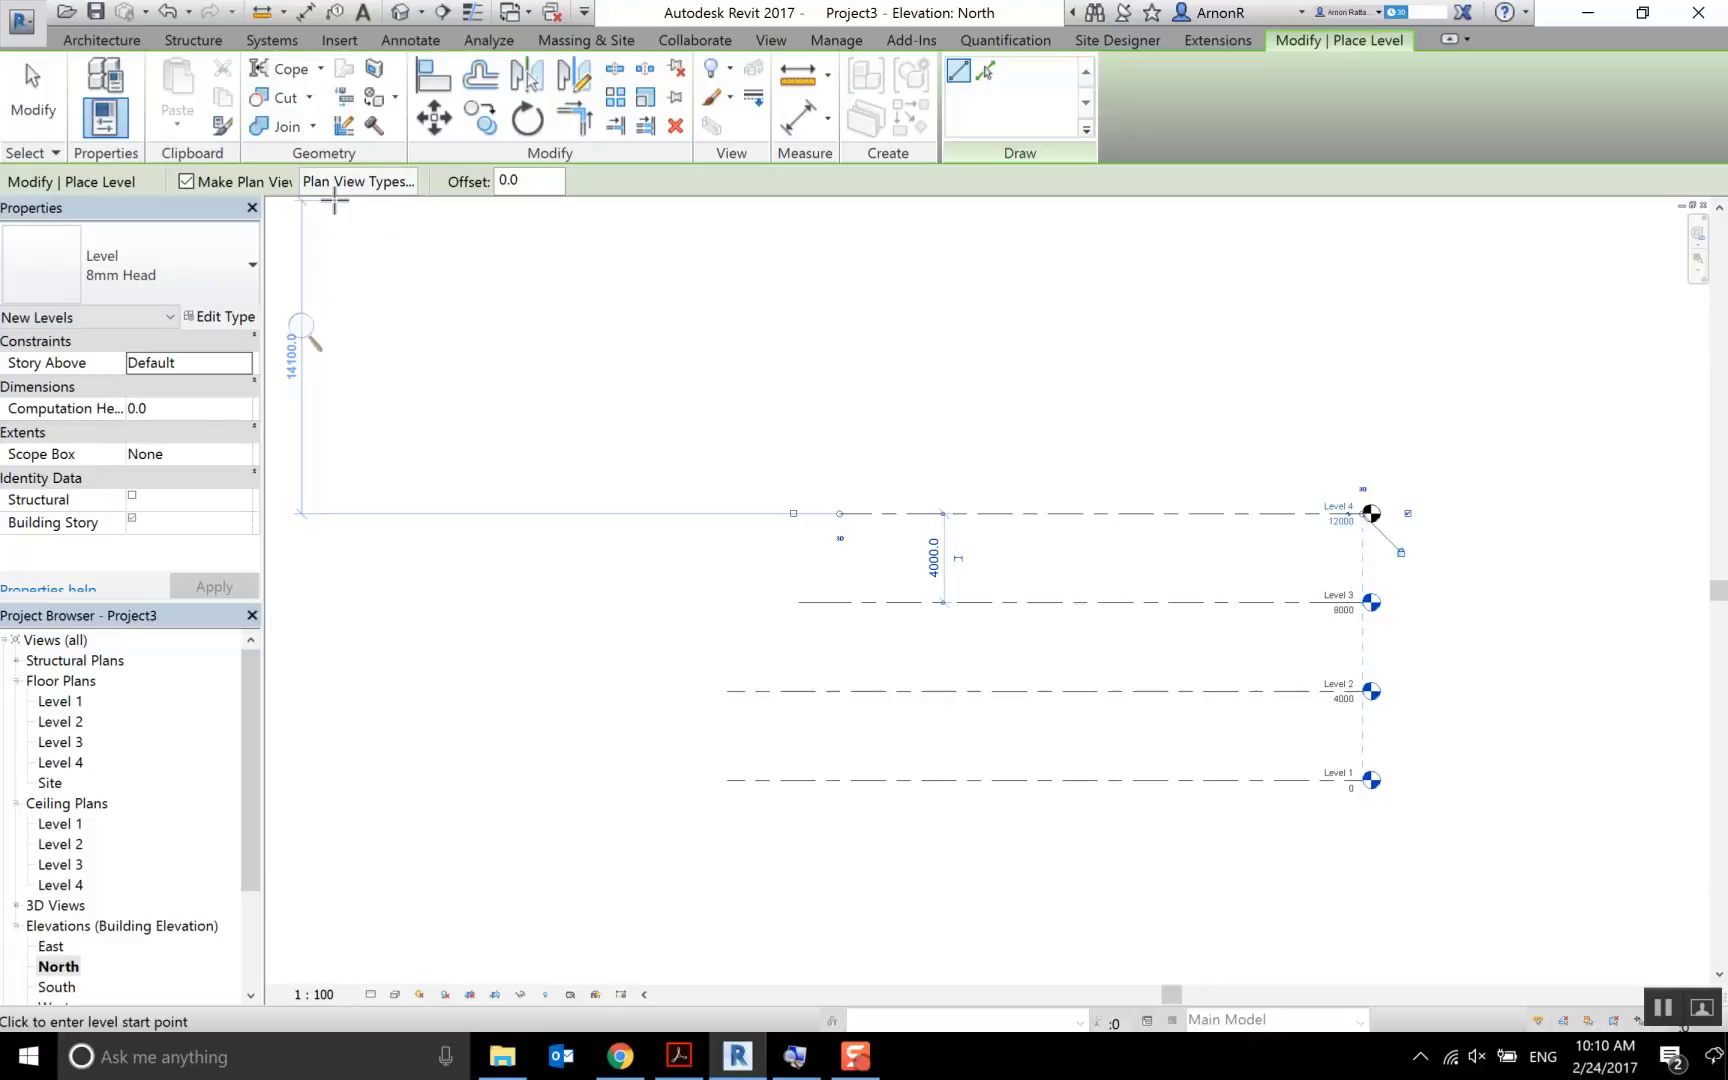
key(Escape)
key(Escape)
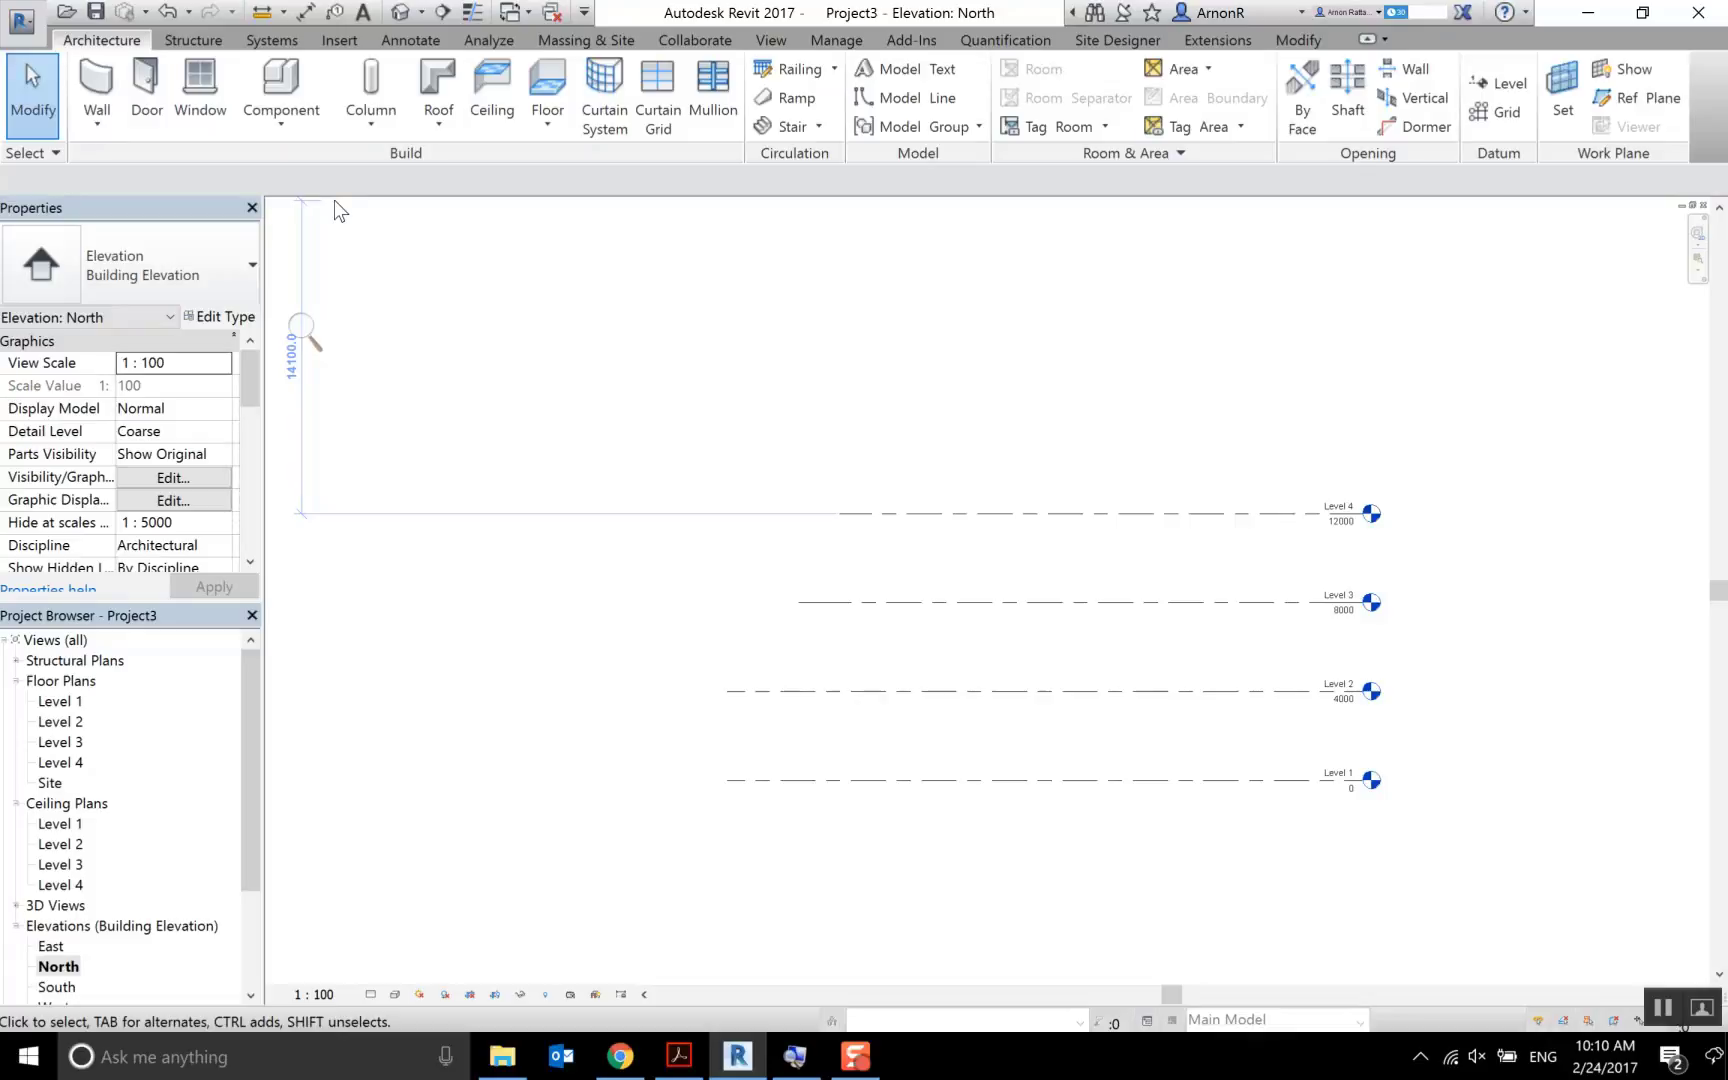
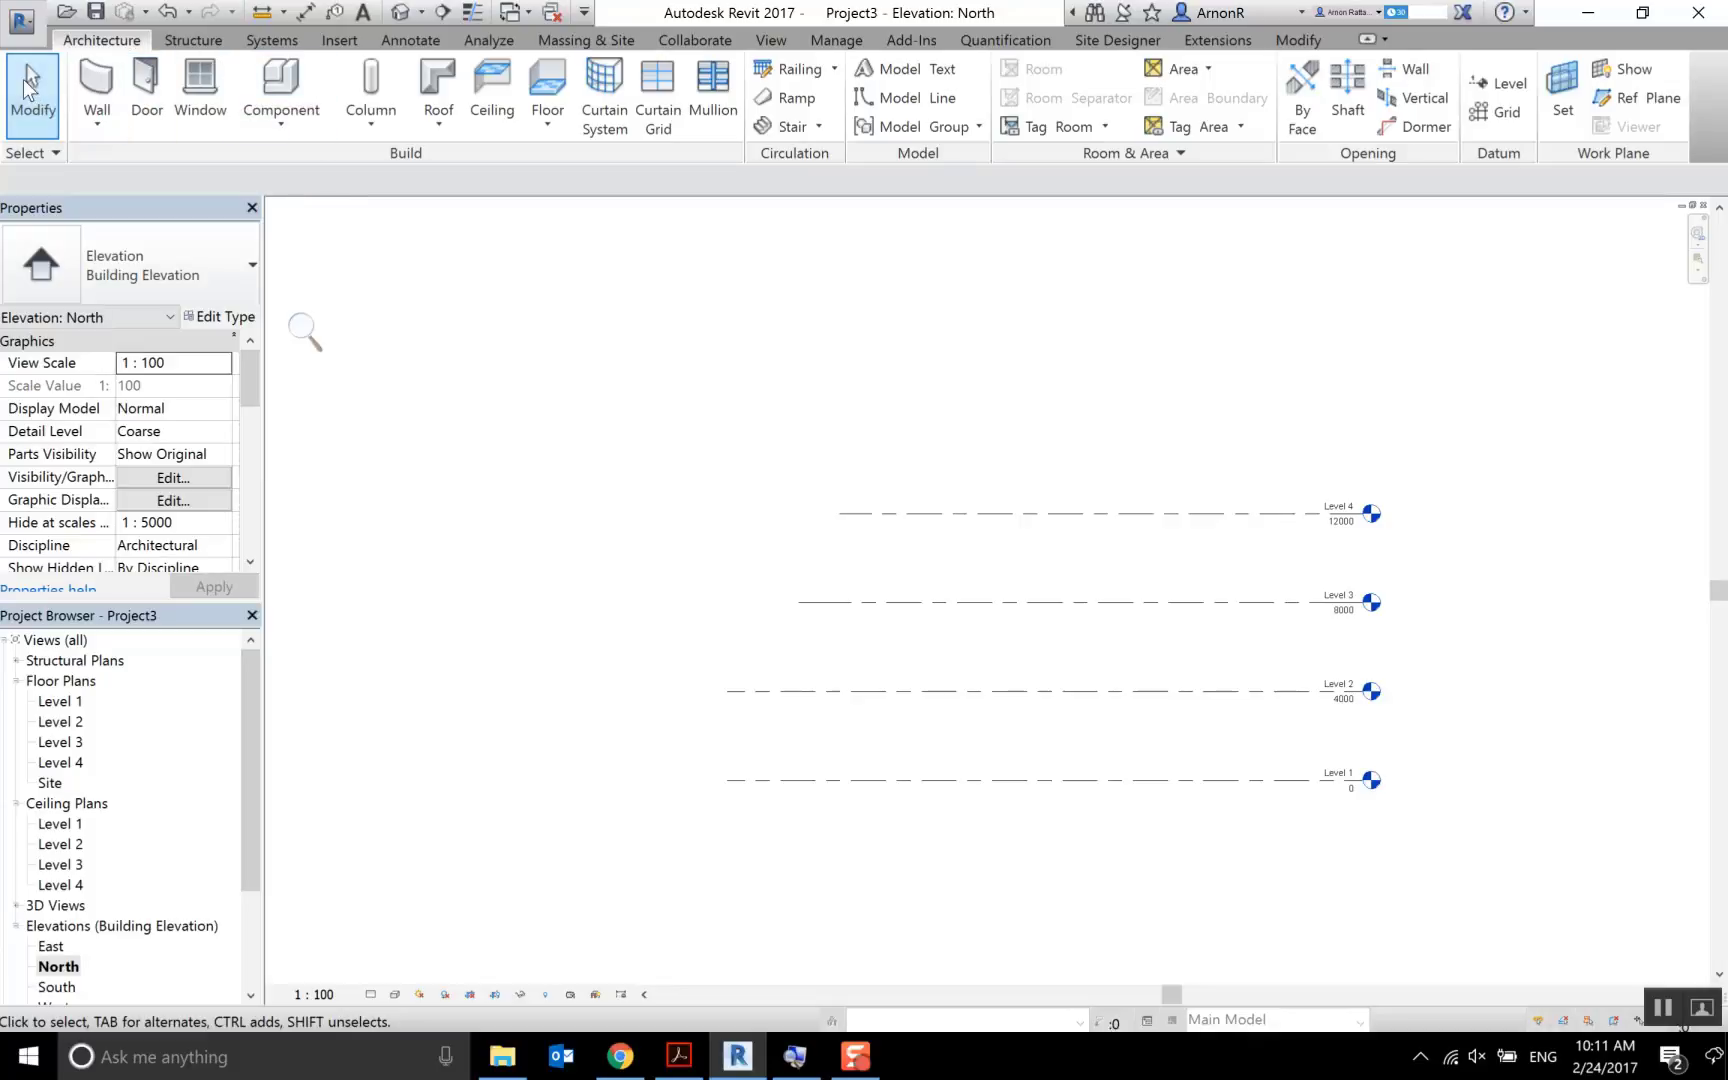
Inspect Level 4's 12000 elevation value, leaving it unchanged
scroll(1377, 528, up, 4)
scroll(1273, 528, up, 2)
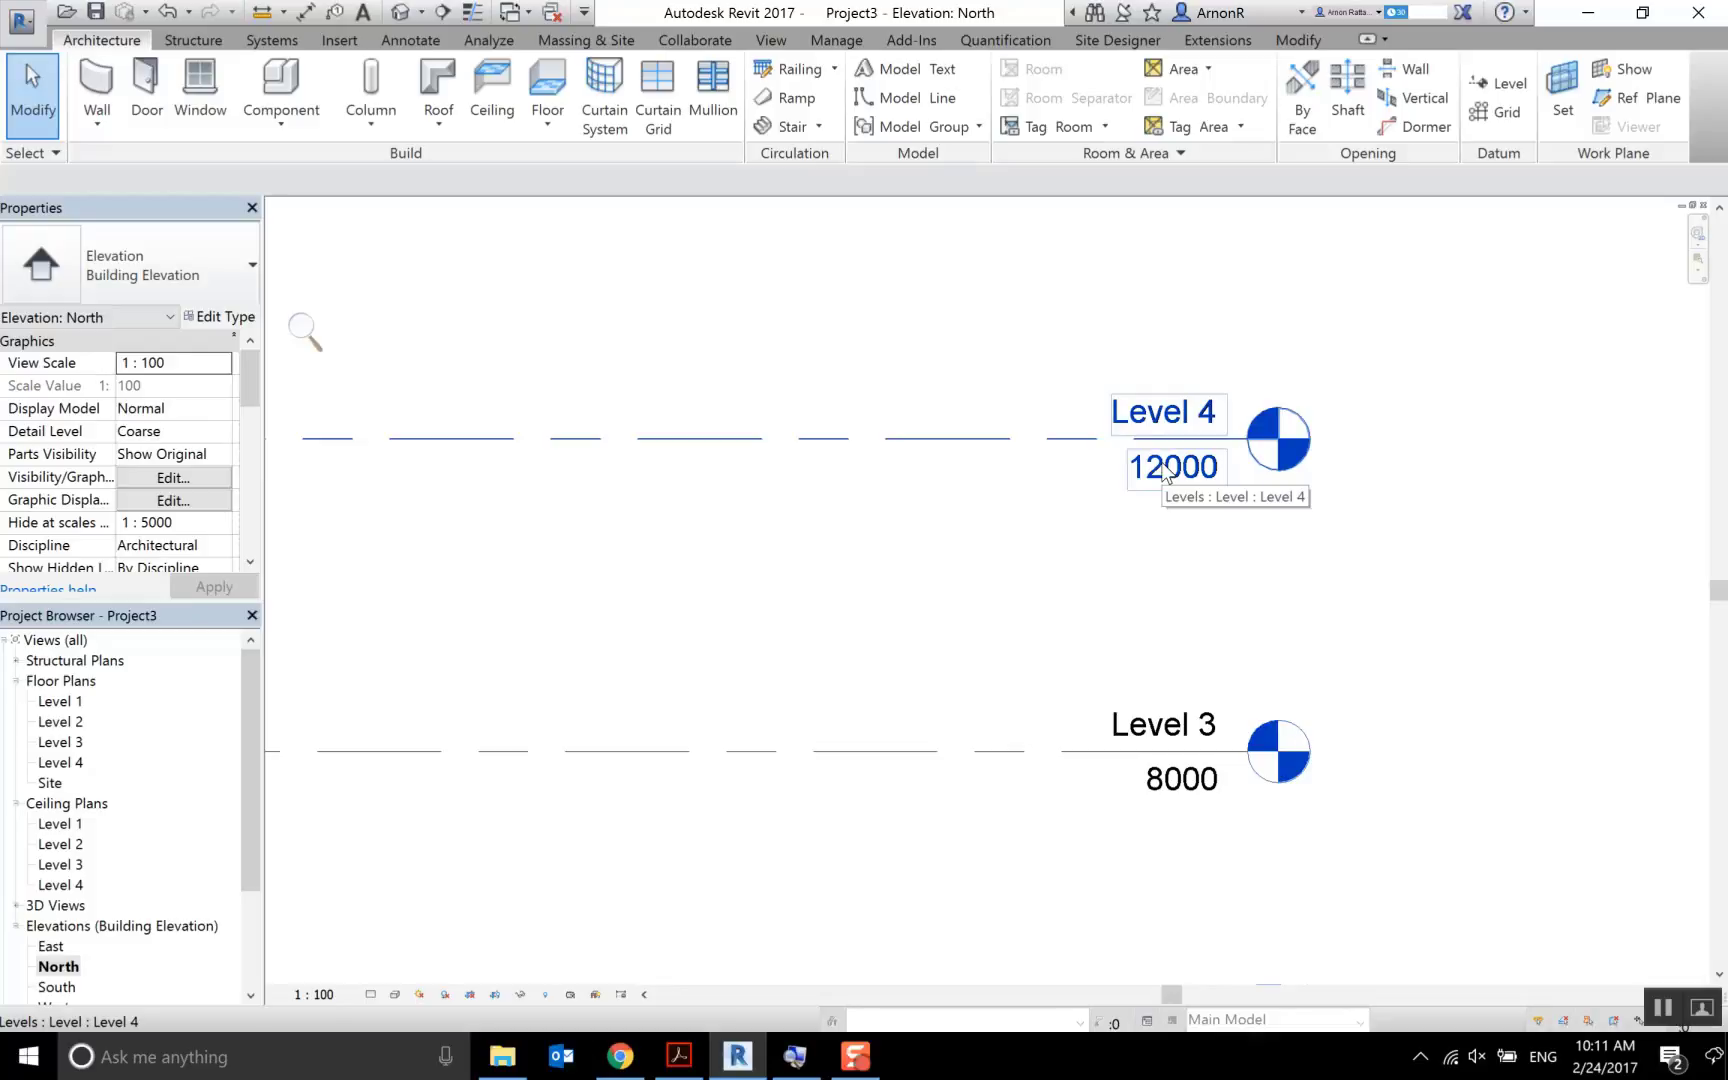
click(1165, 472)
key(Escape)
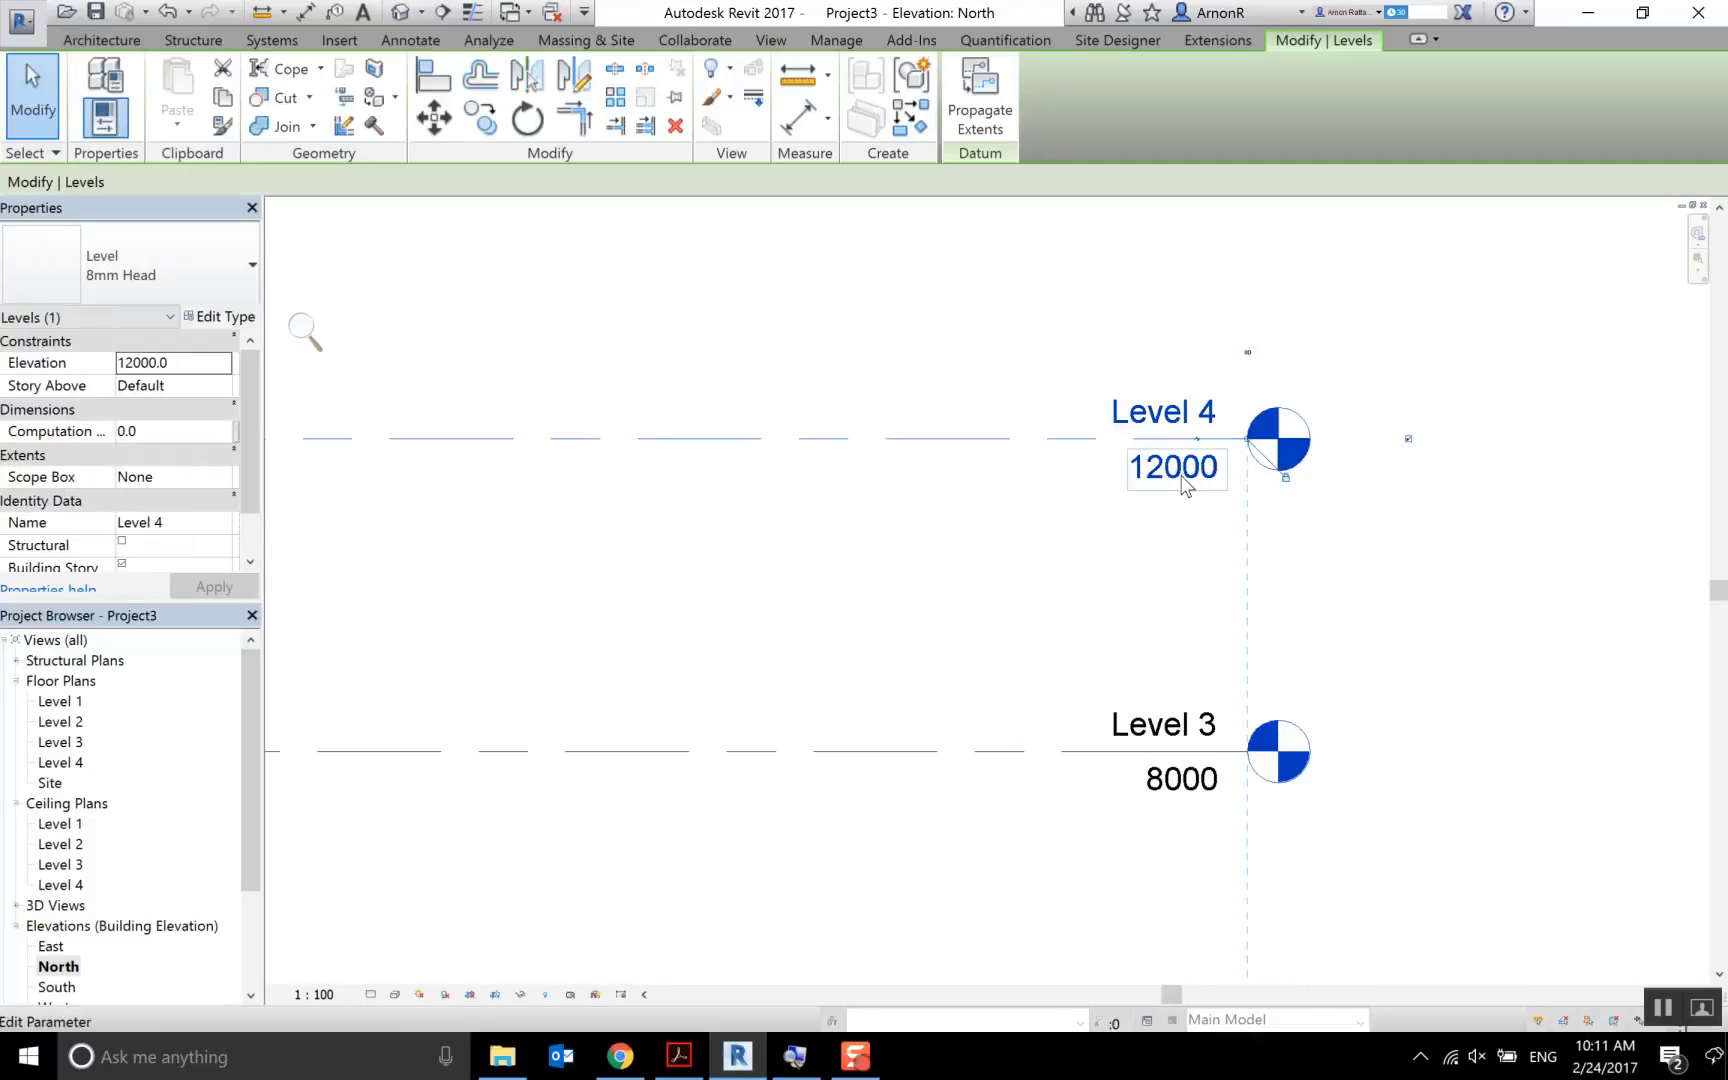
click(1183, 483)
key(Escape)
click(1179, 474)
key(Escape)
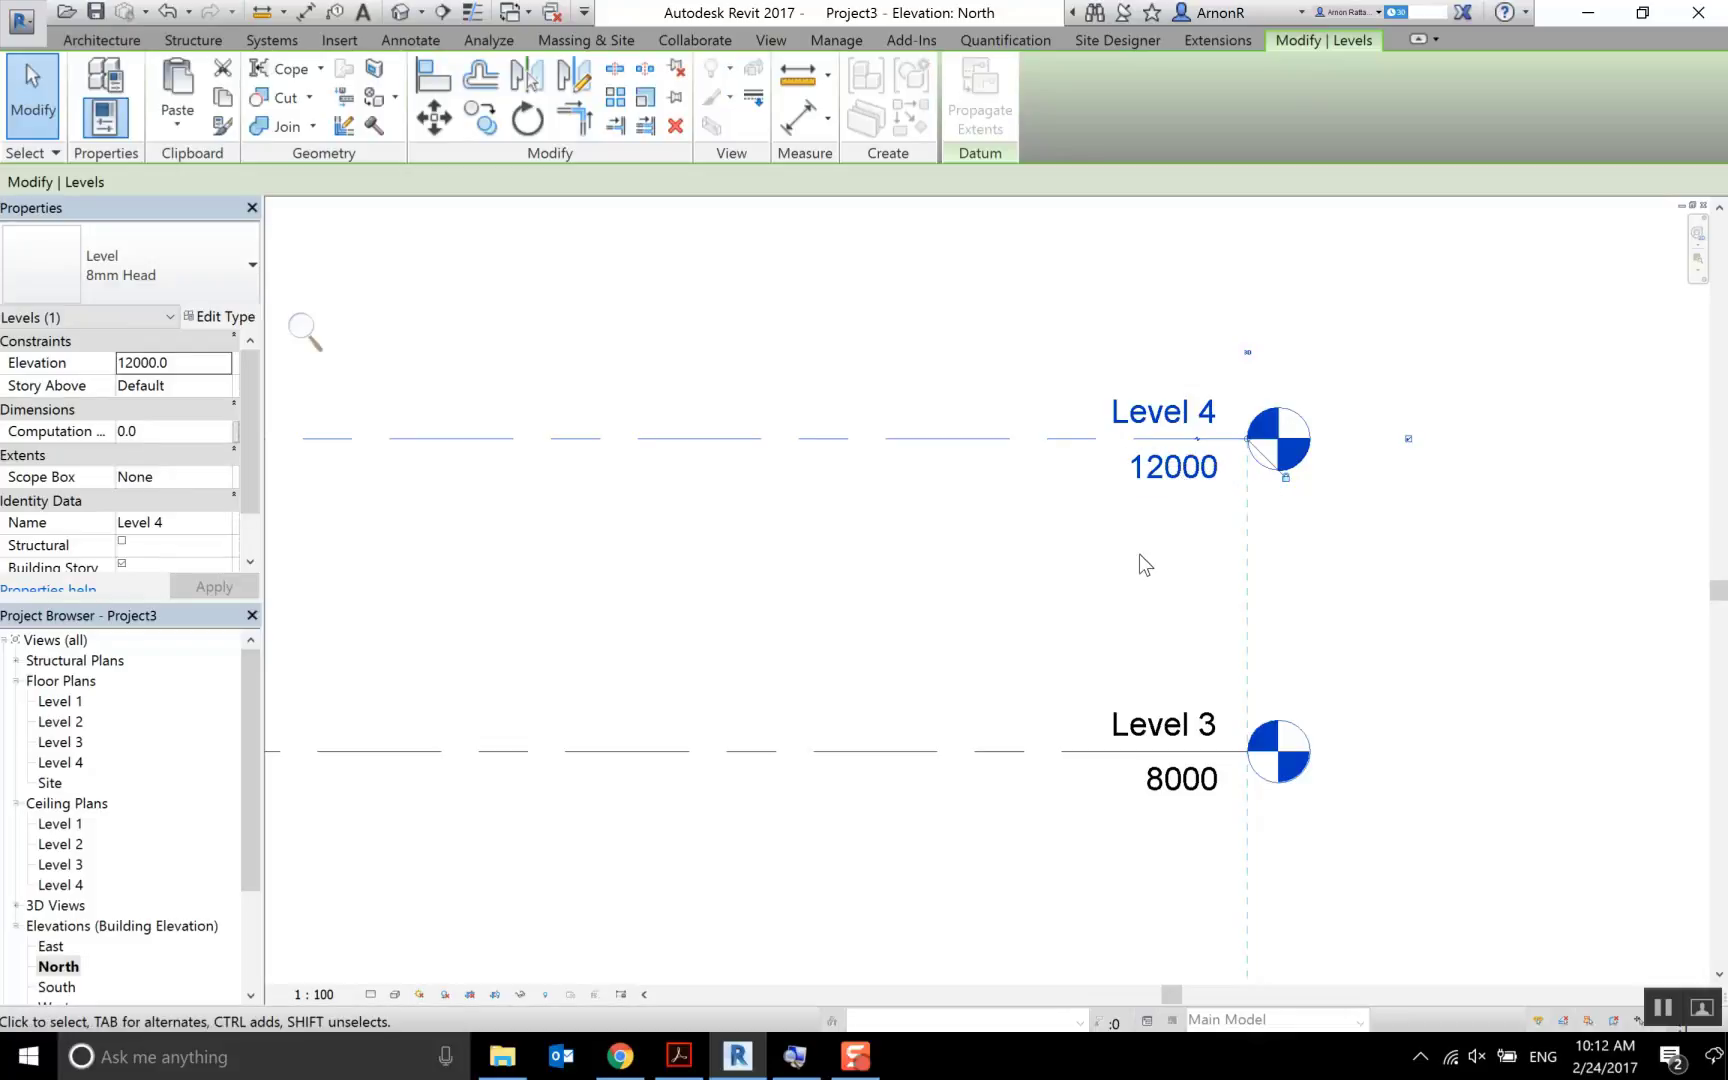
Cancel the Level 4 name edit and minimize Revit to reveal the Chrome help page
scroll(1157, 425, up, 2)
scroll(1157, 425, up, 1)
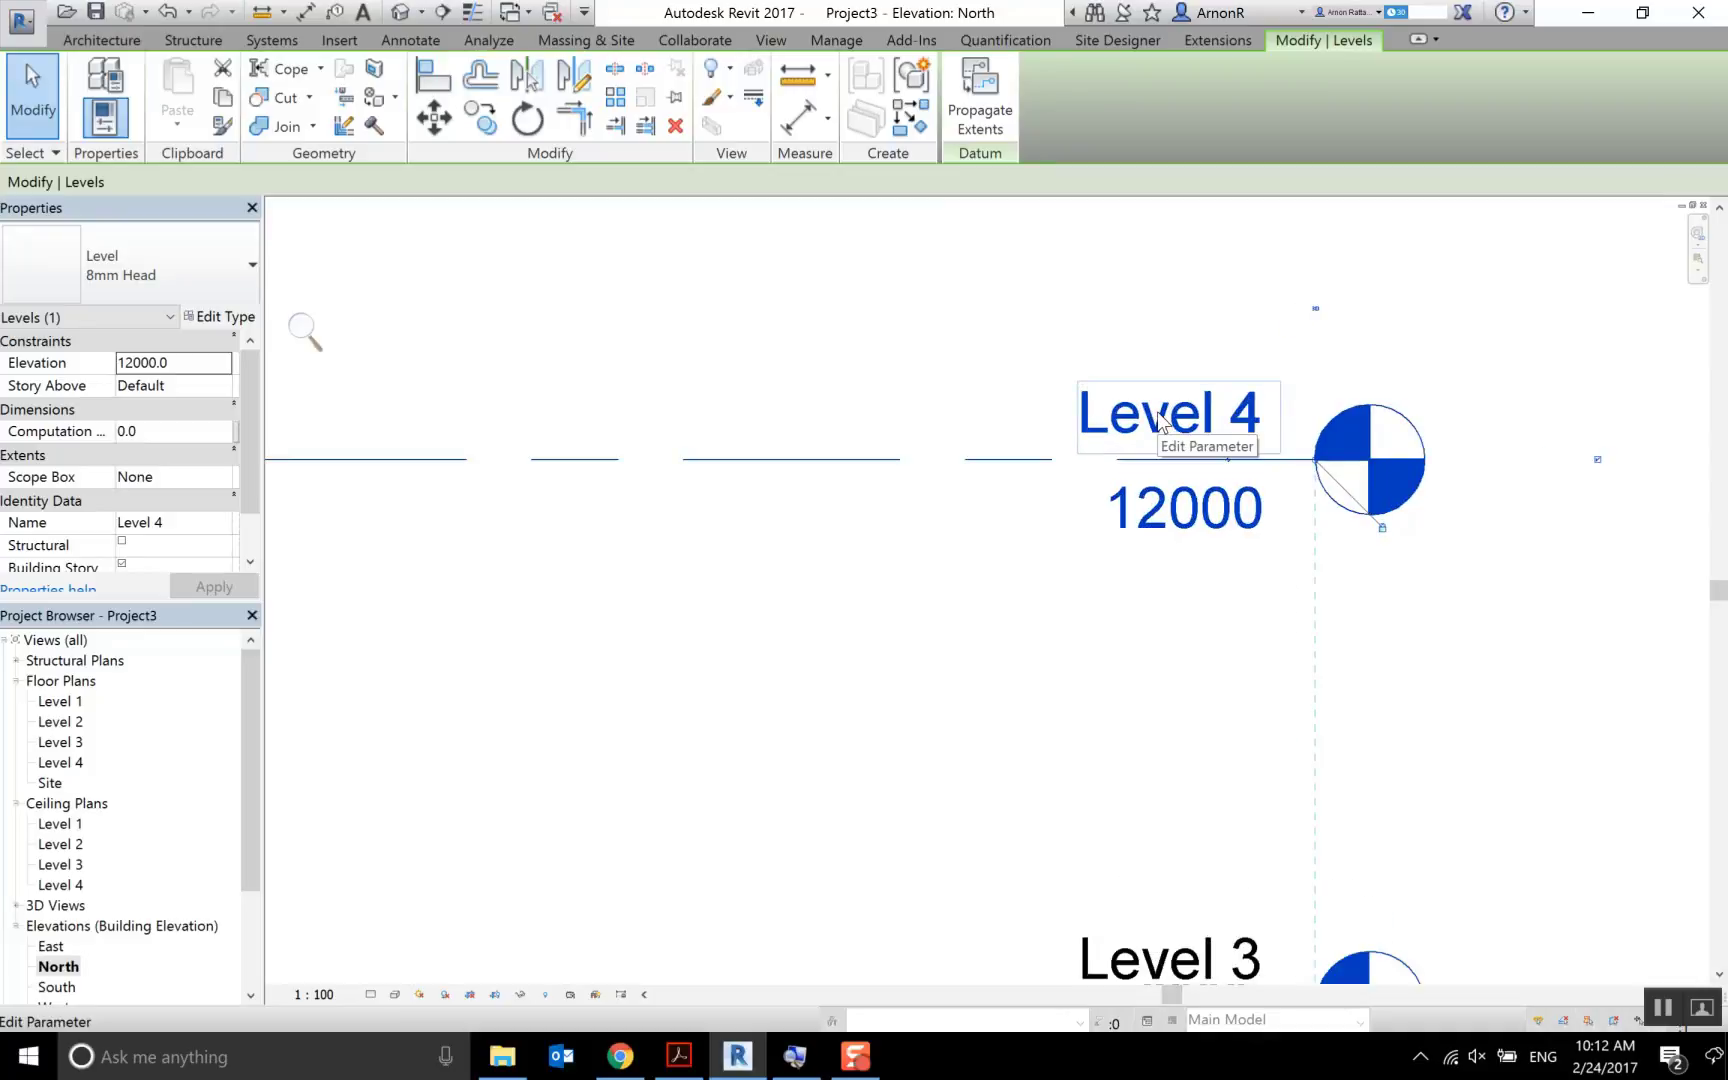
click(1160, 420)
click(1521, 333)
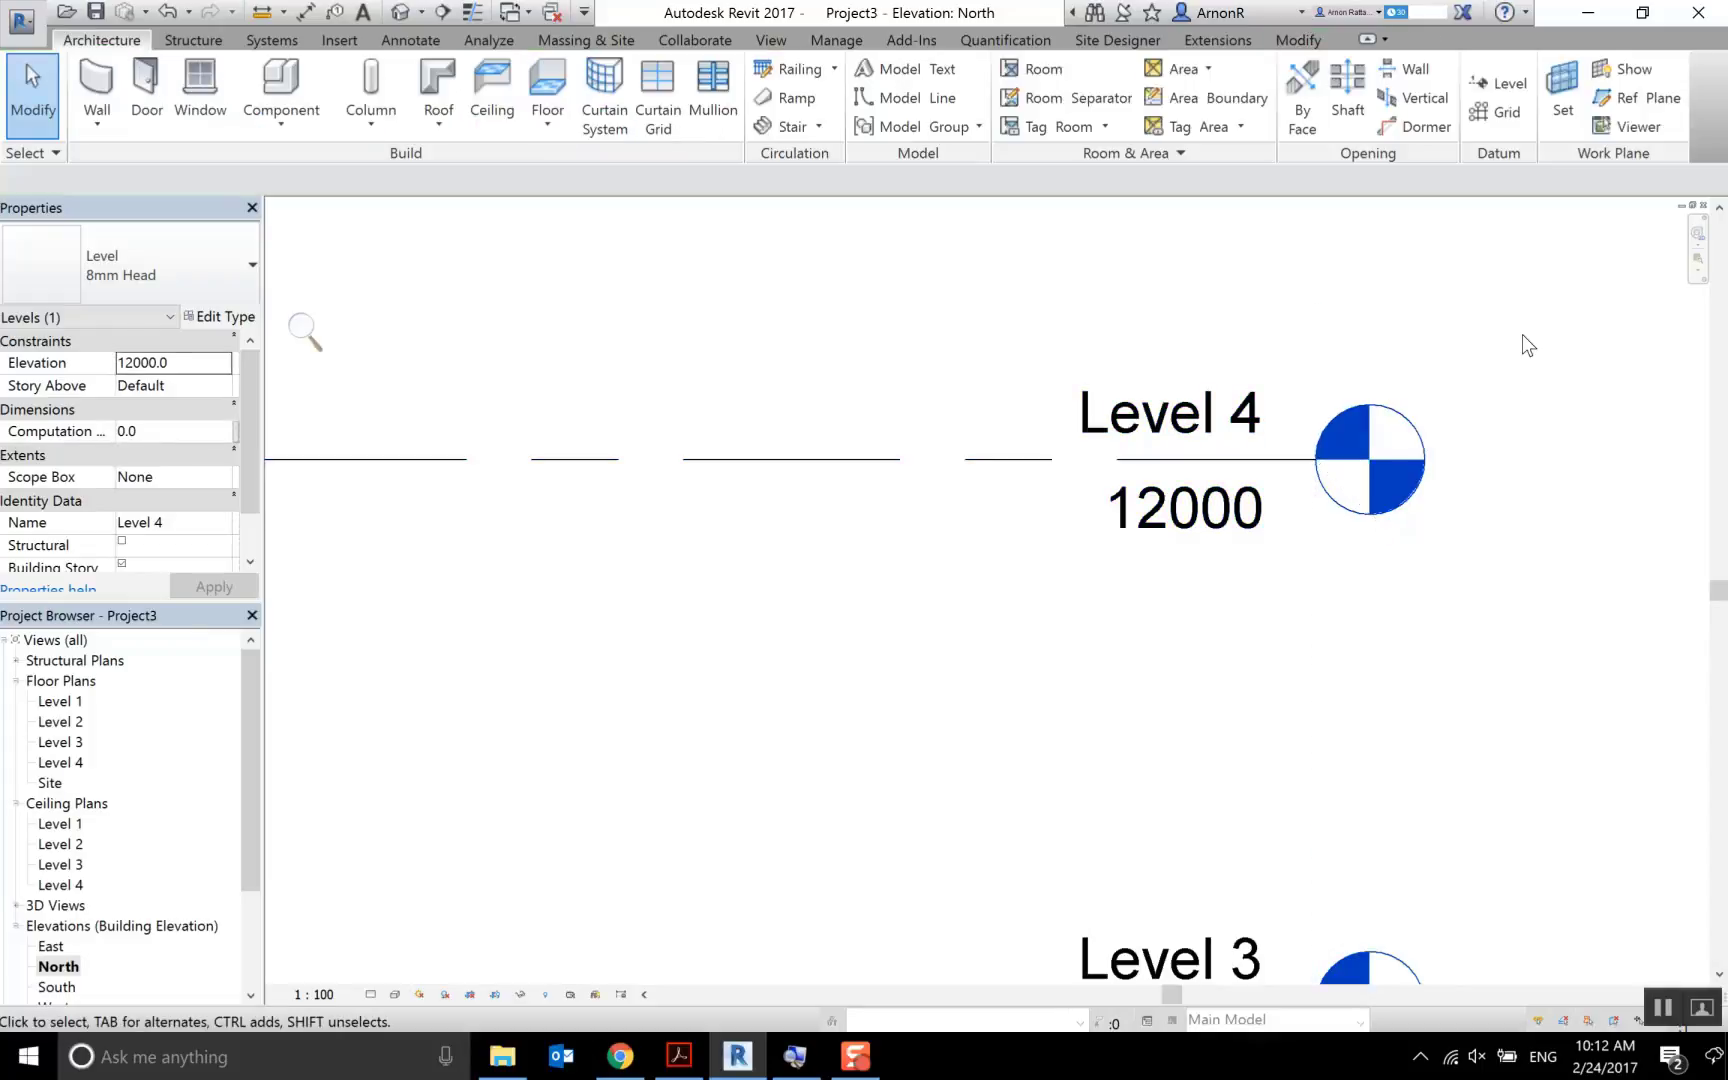
click(1175, 420)
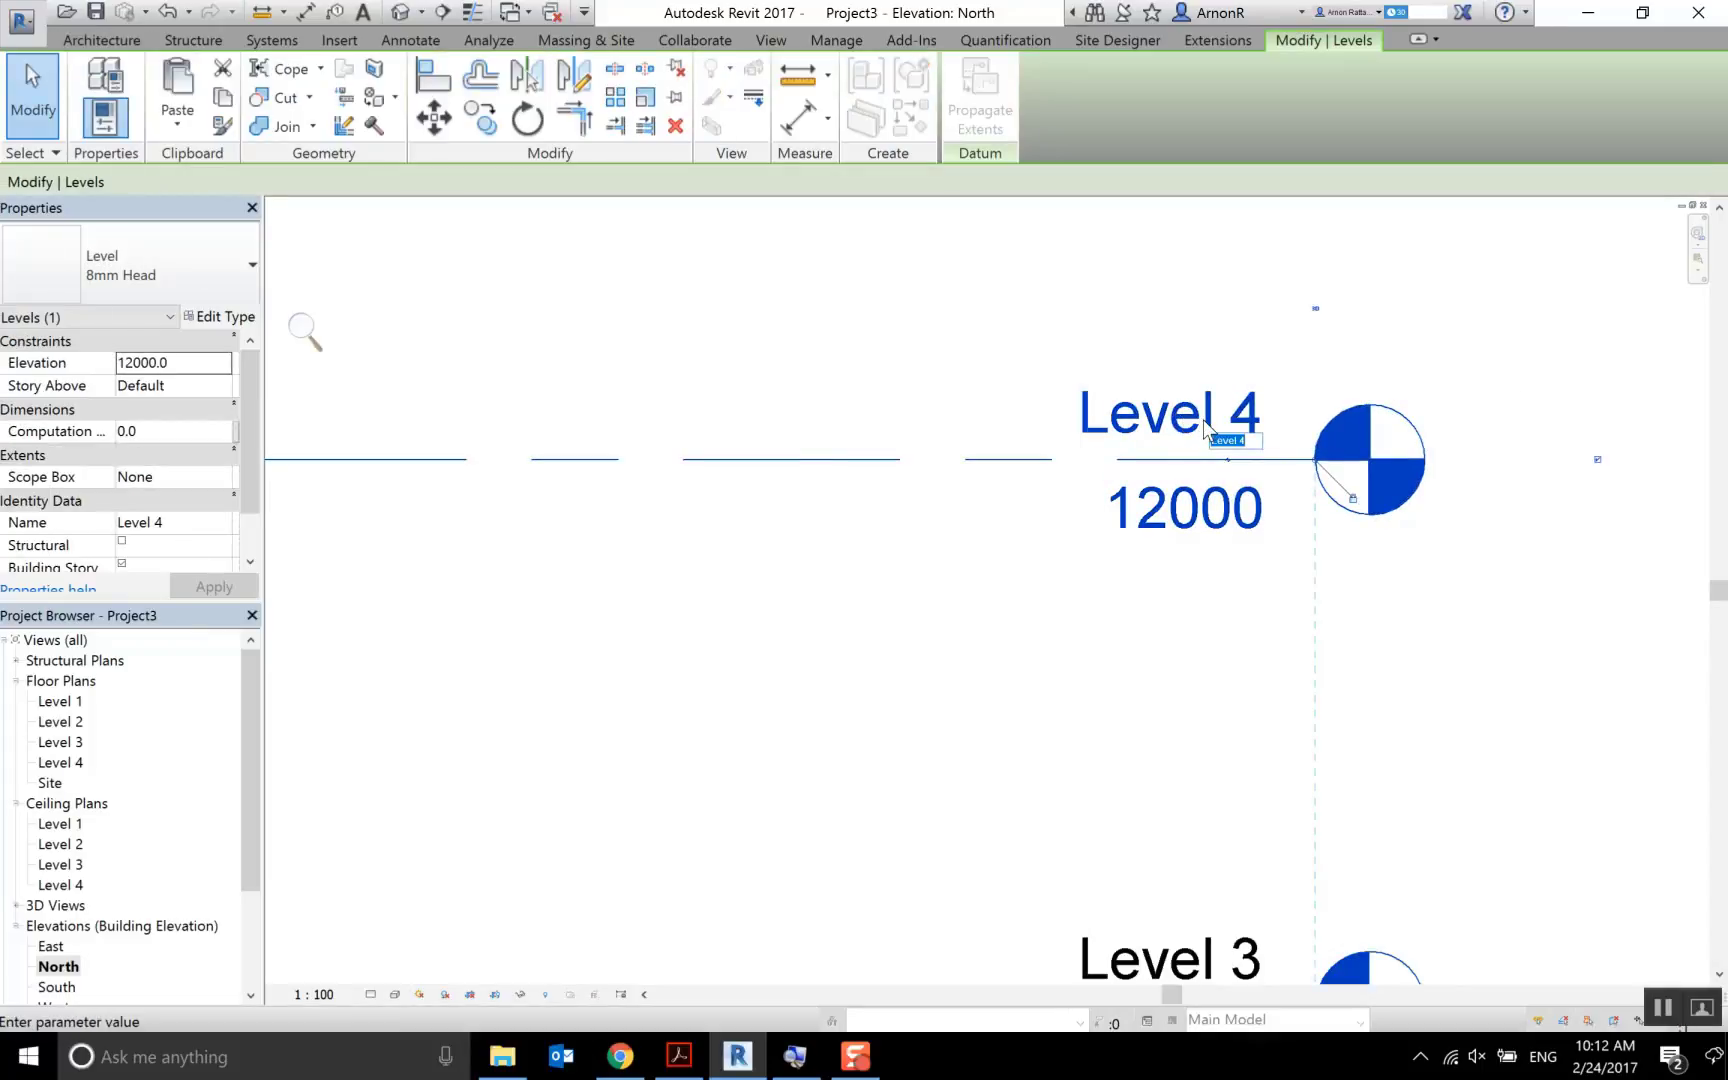
scroll(1205, 425, up, 2)
scroll(1260, 460, up, 1)
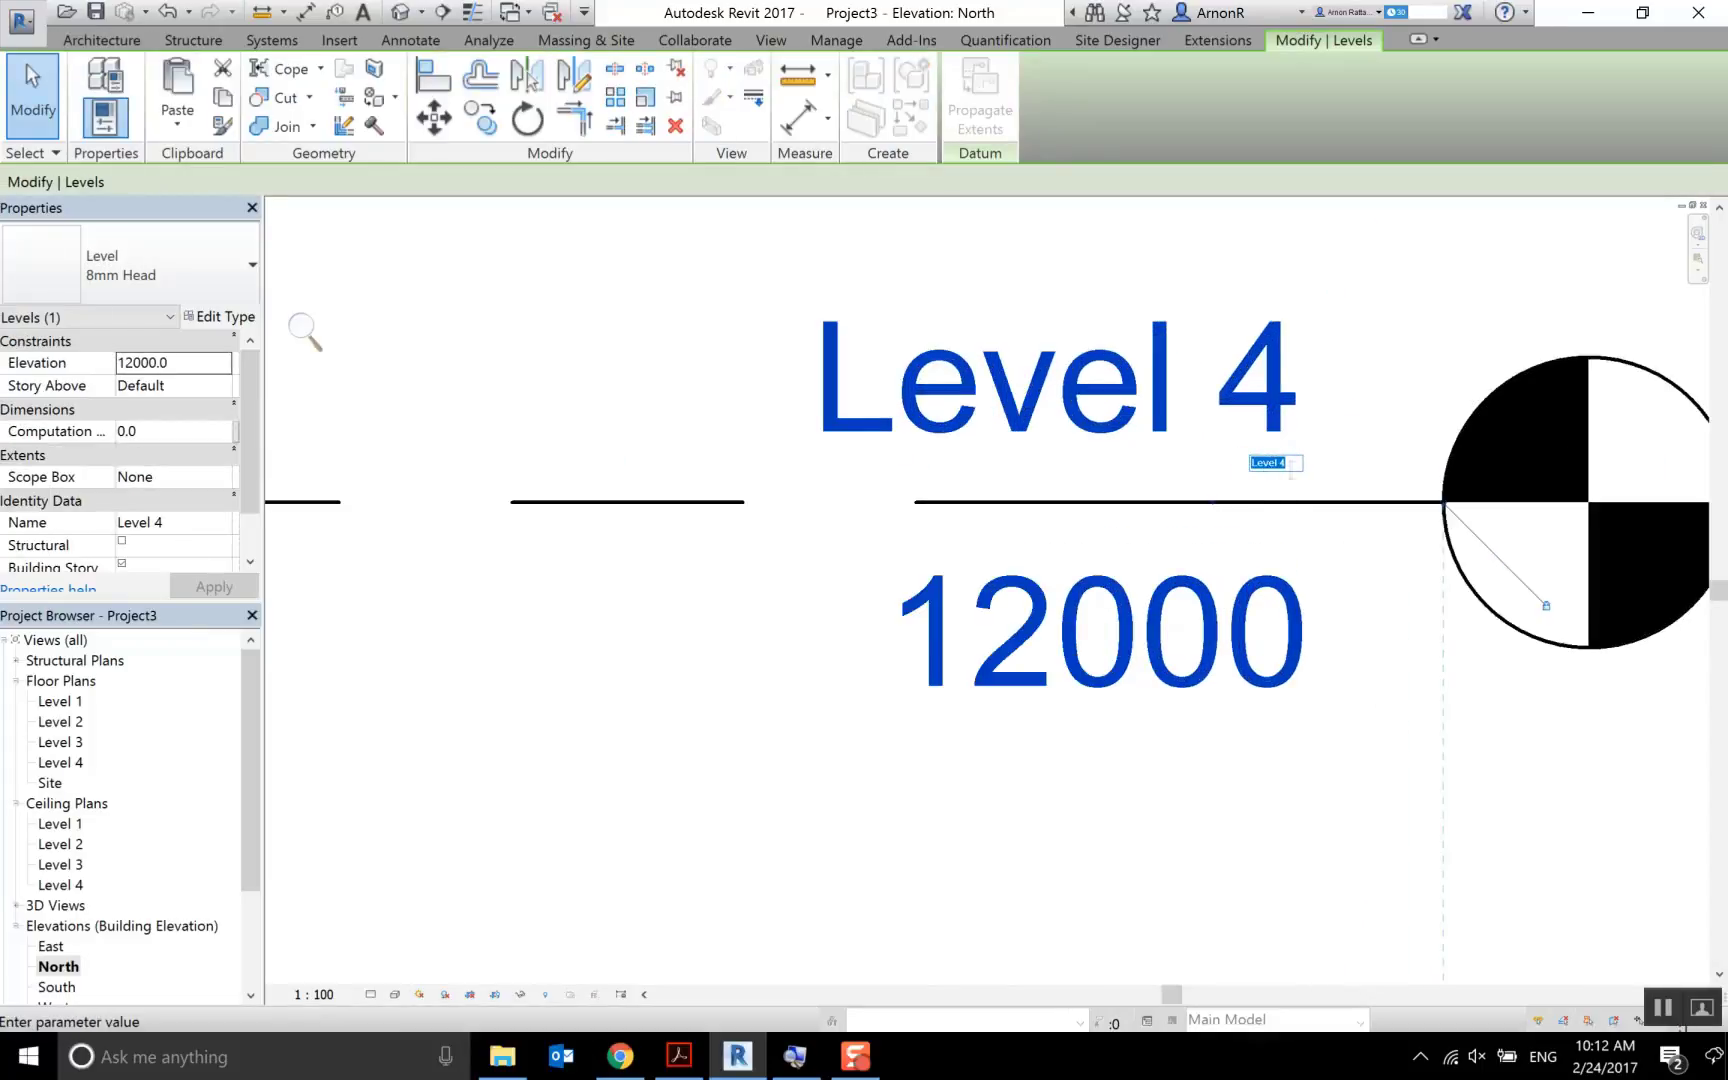
scroll(1289, 468, down, 3)
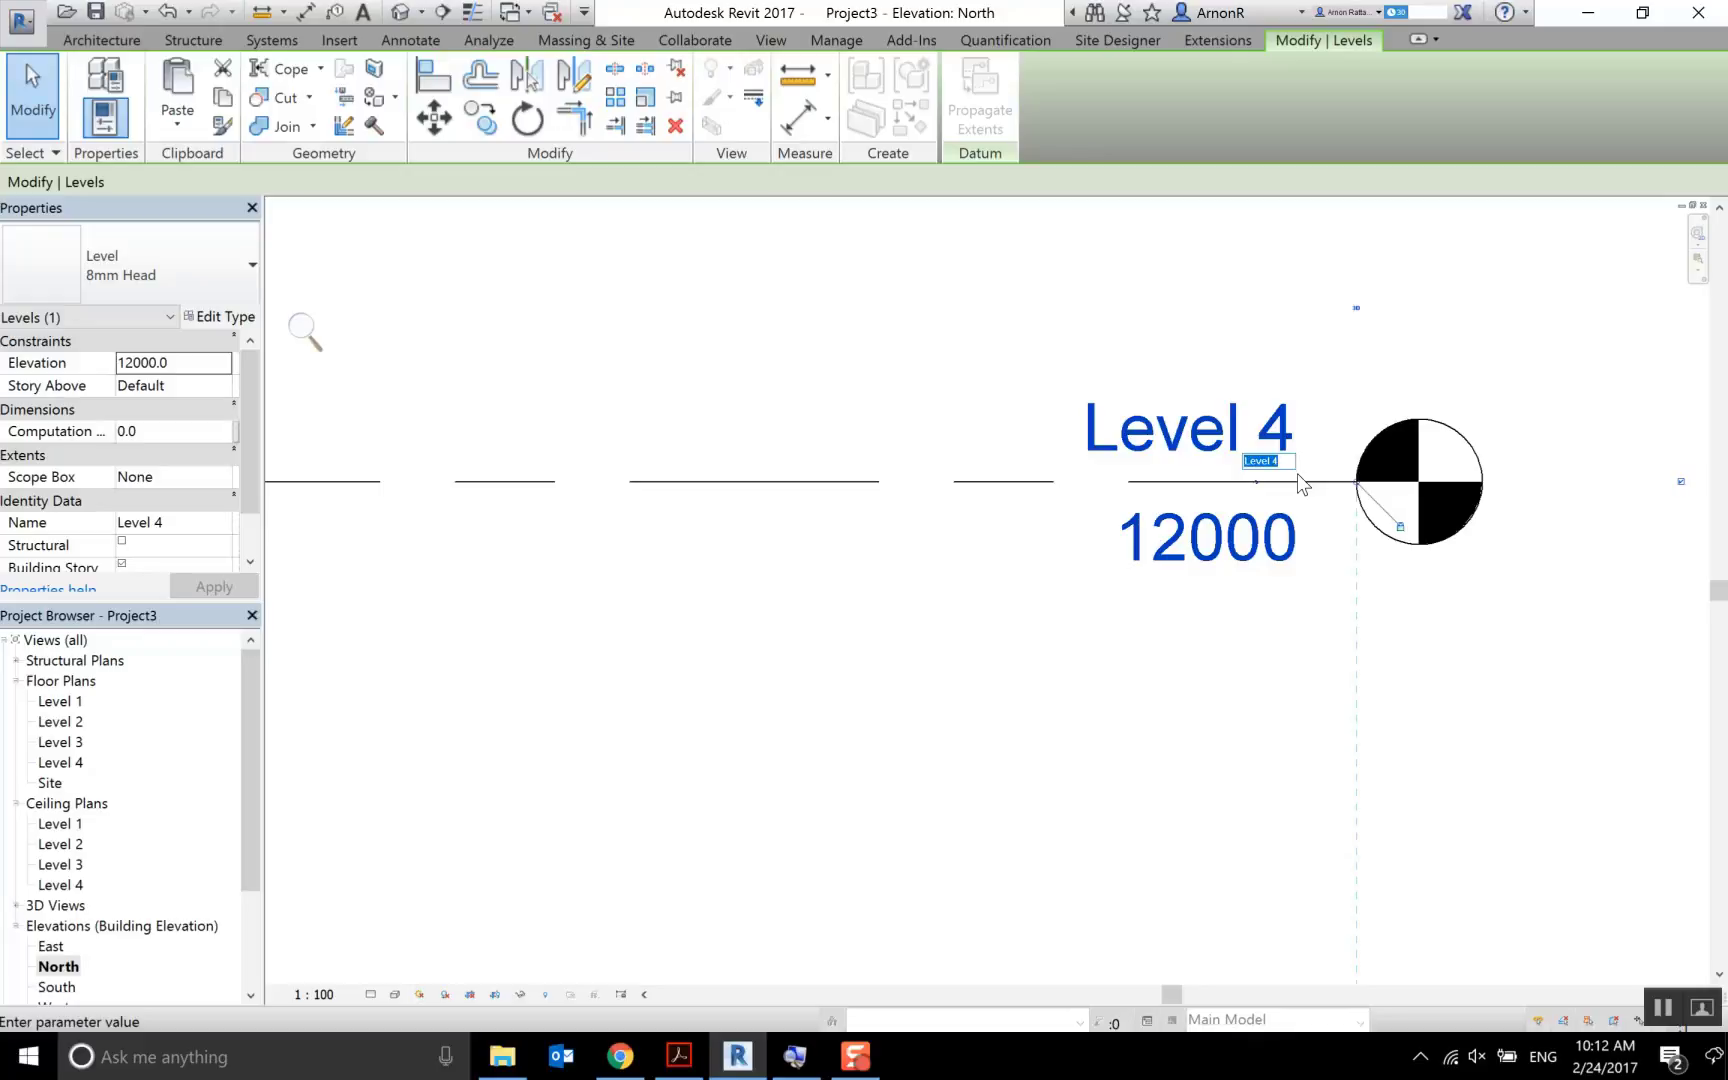
key(Return)
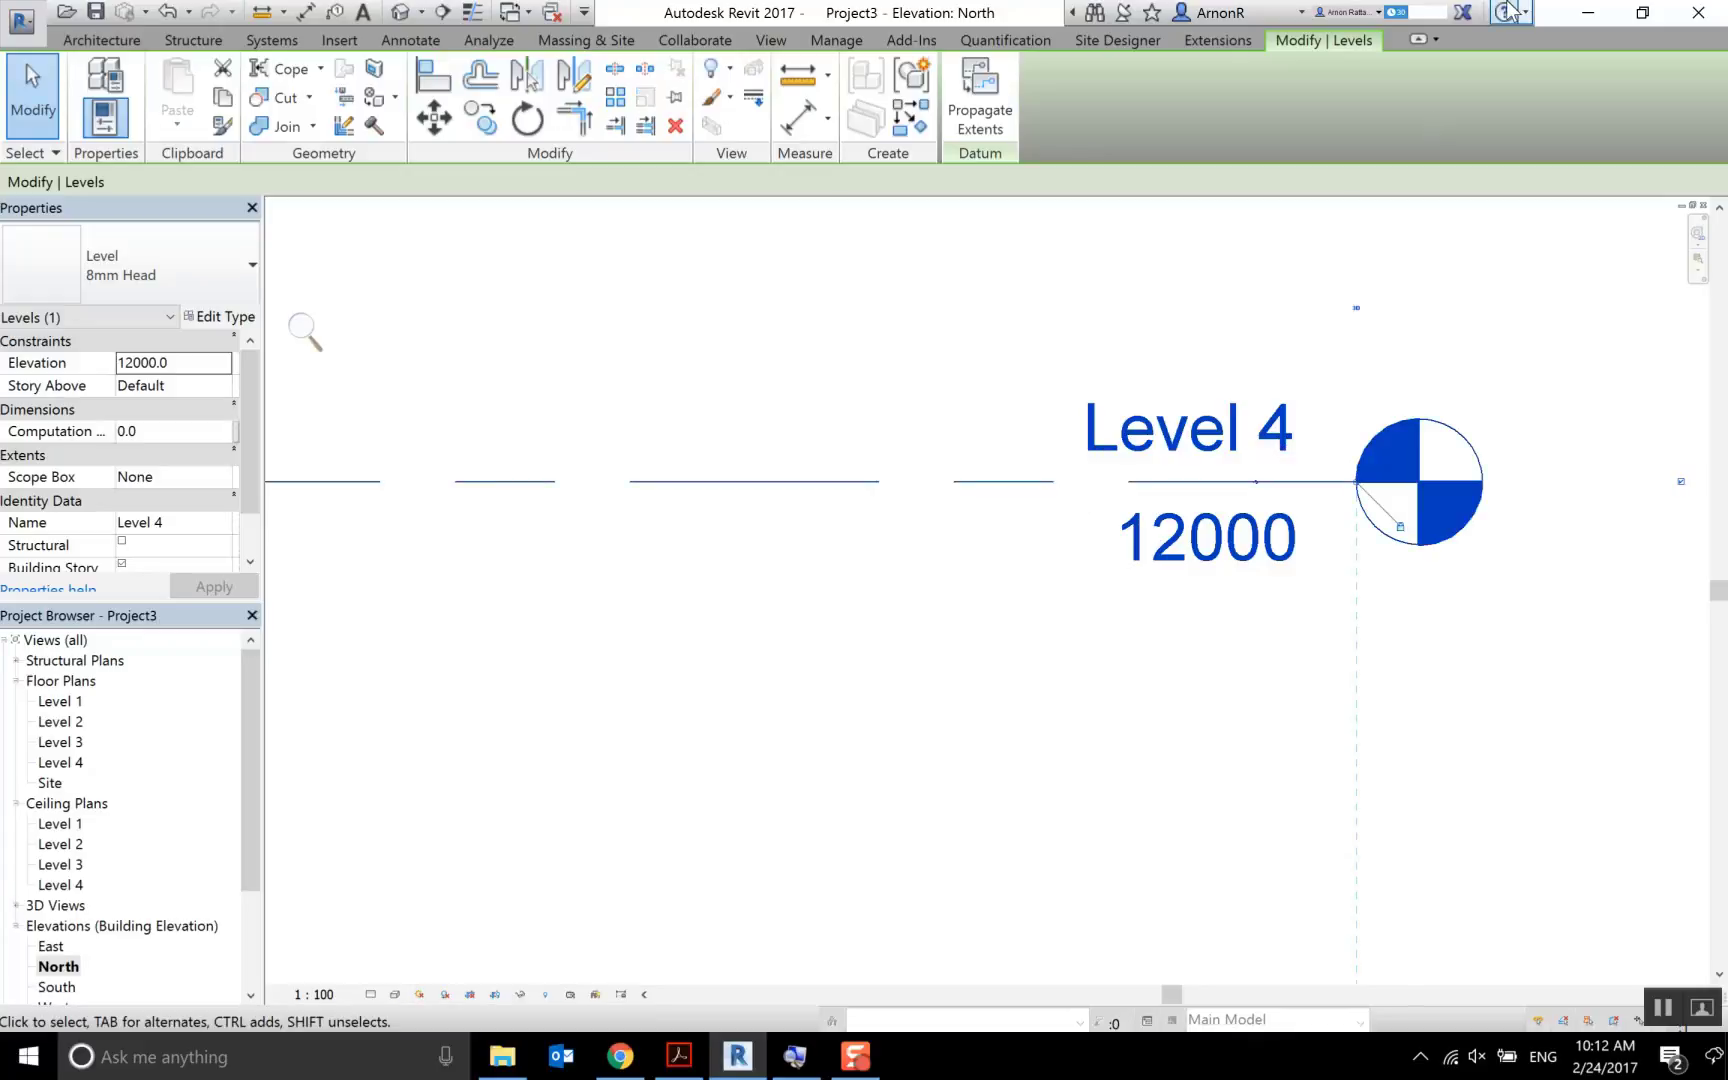
click(1600, 12)
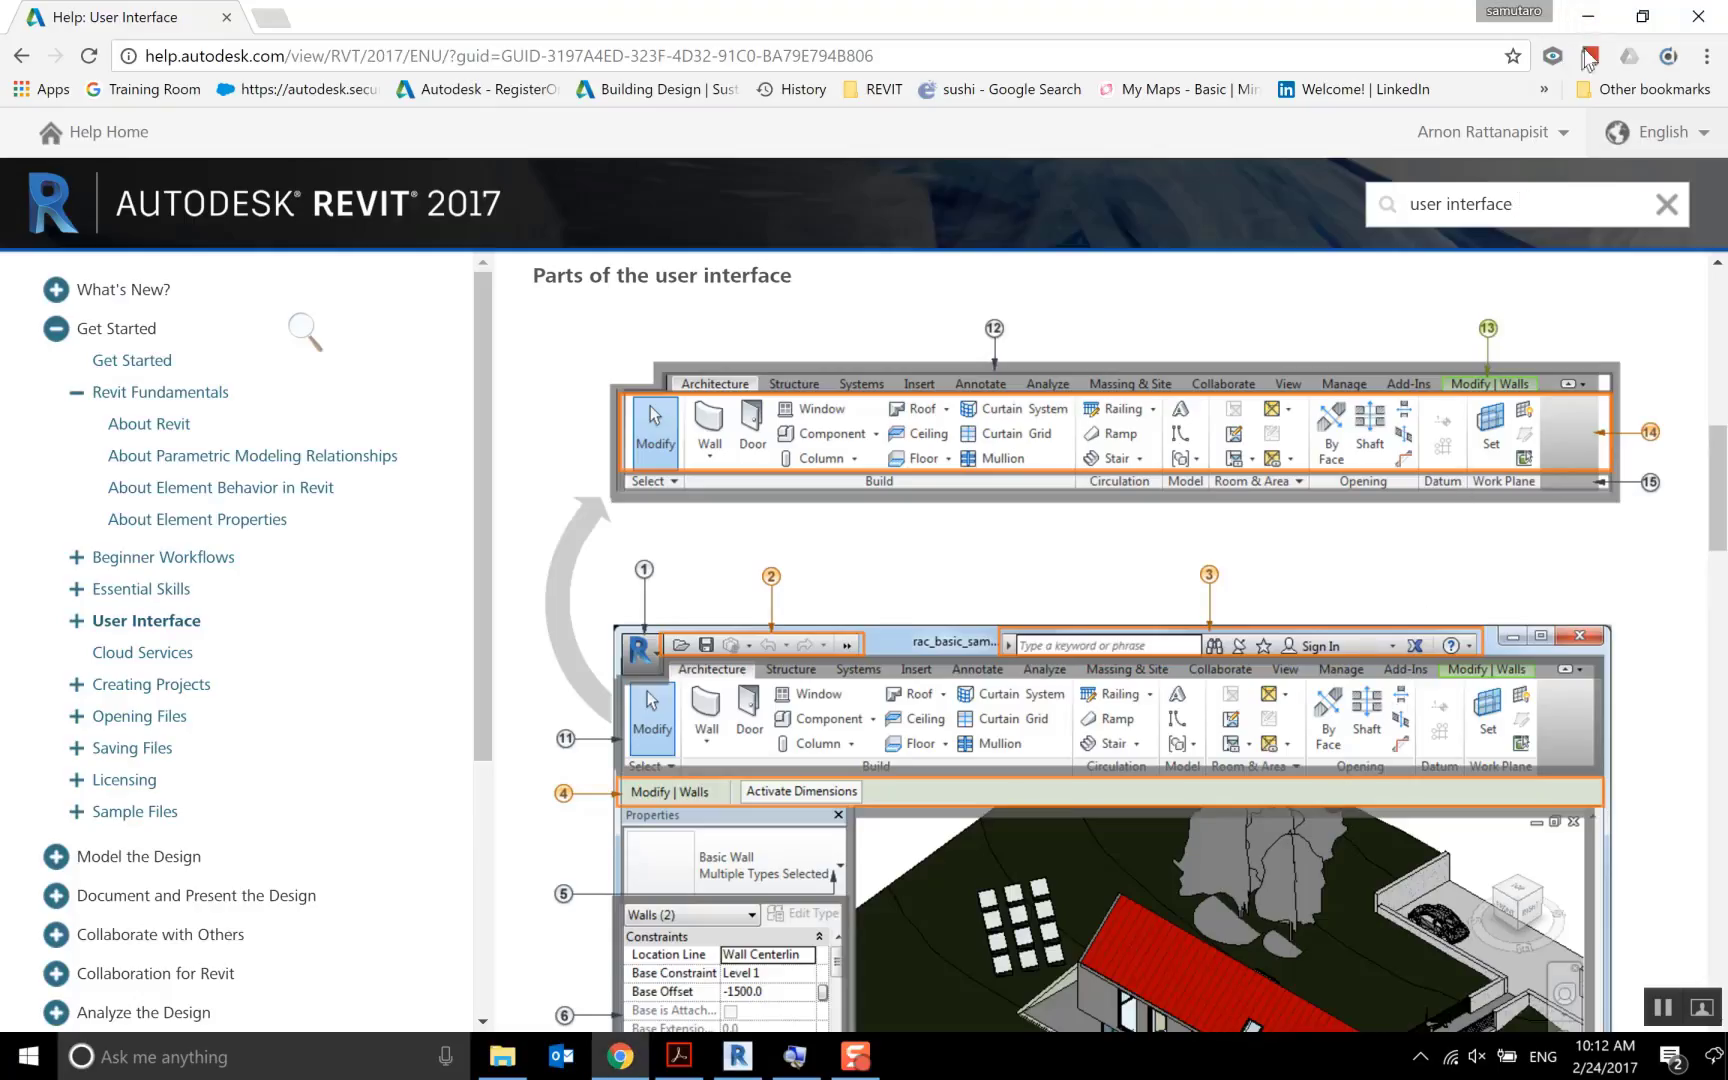
Minimize Chrome, close display Settings, and bring Revit's North elevation back on screen
click(1595, 10)
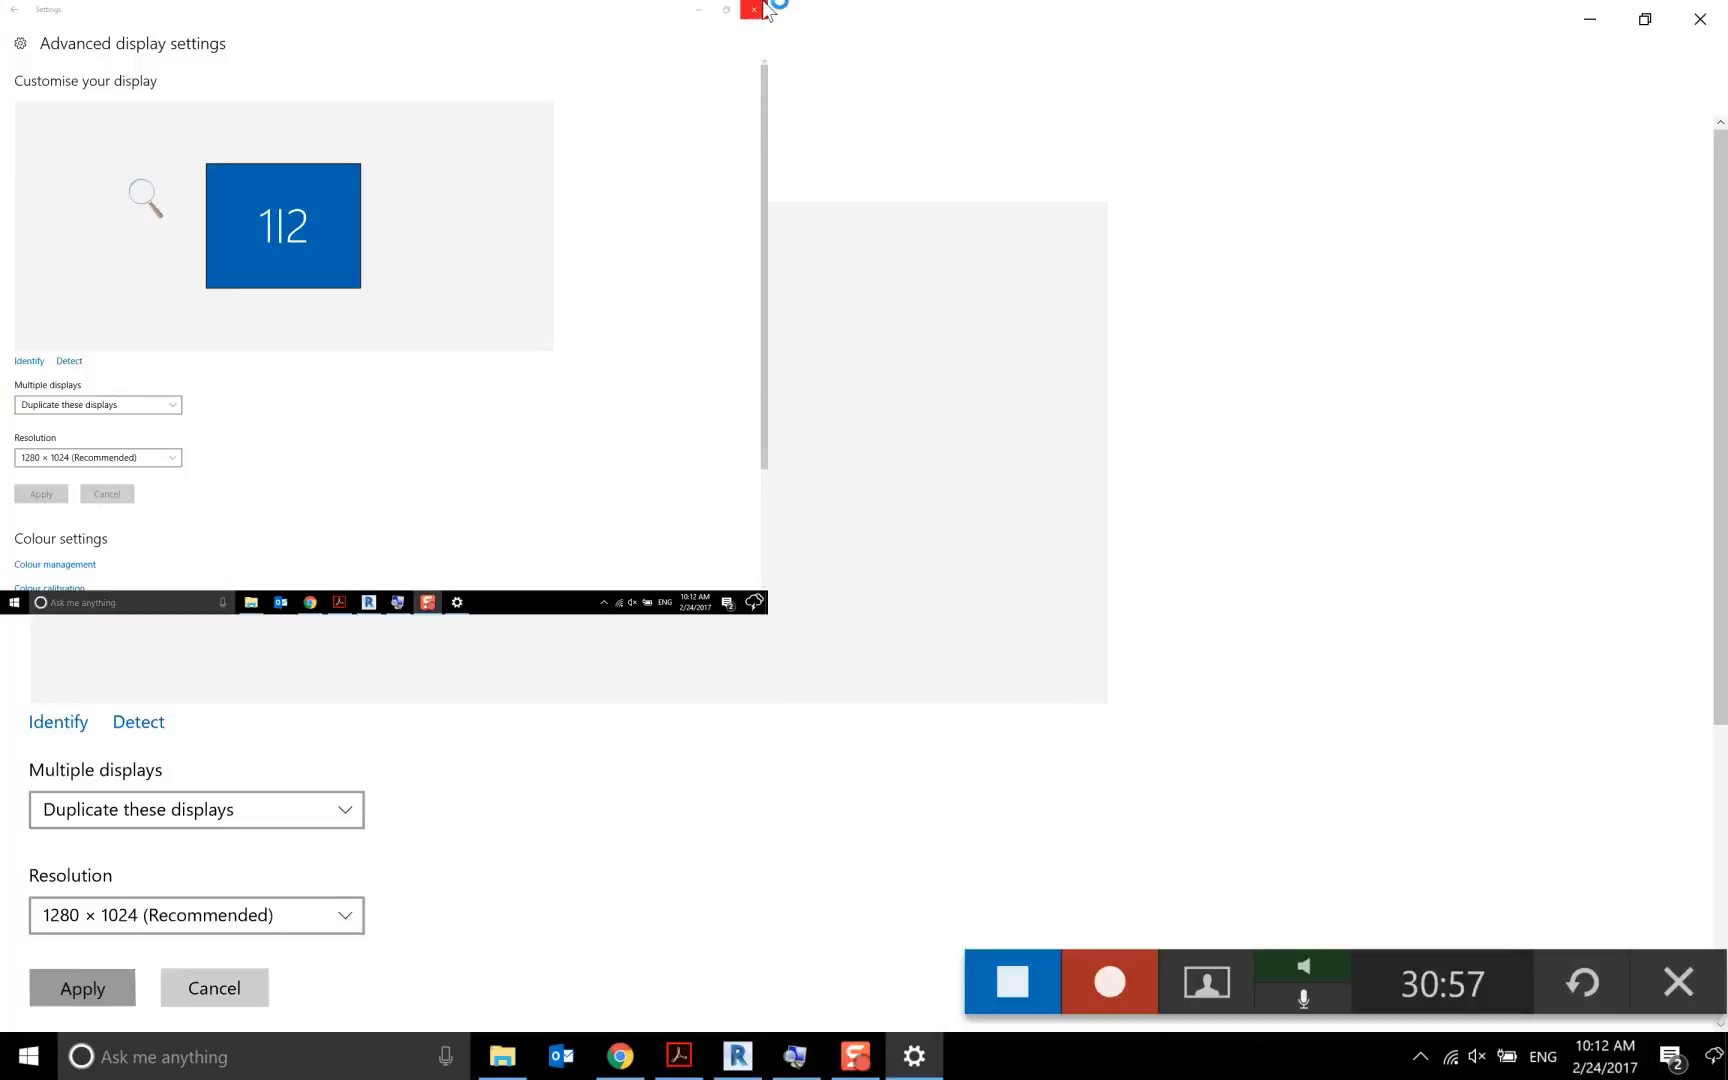
click(766, 10)
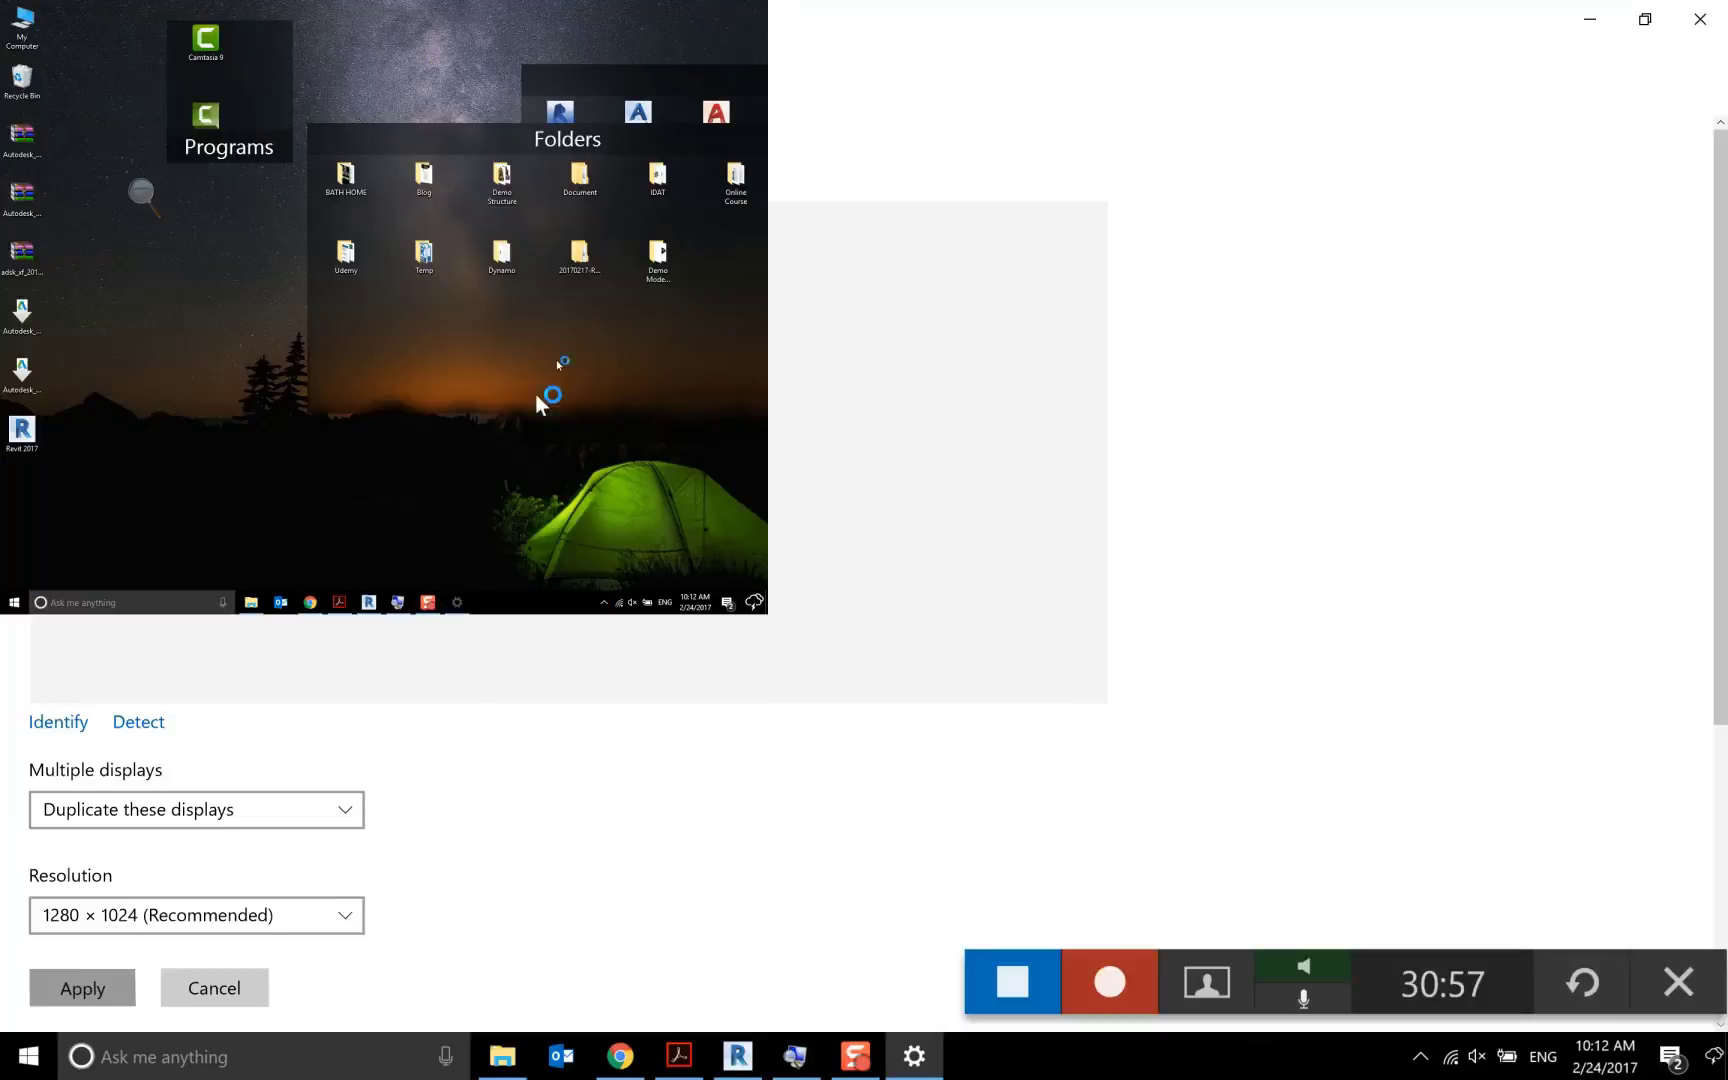
click(369, 602)
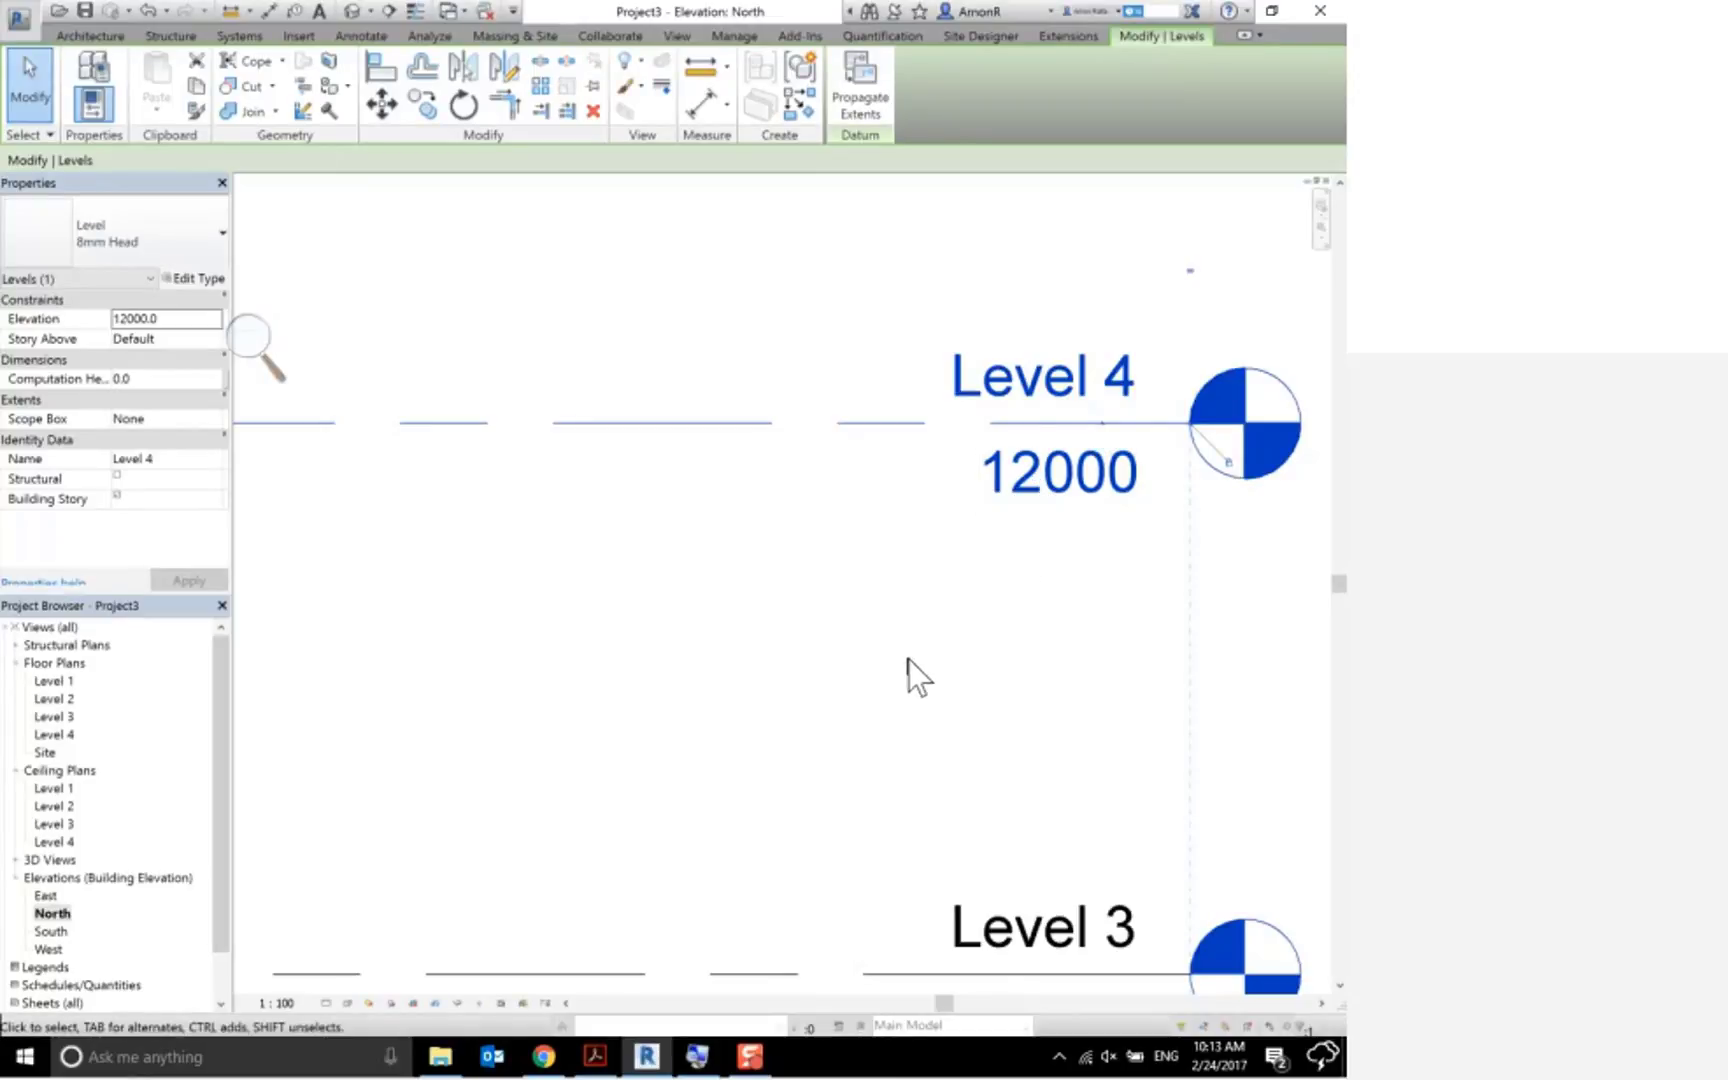
Replace the Level 4 name label with the new Thai level name and commit it
scroll(1000, 512, down, 2)
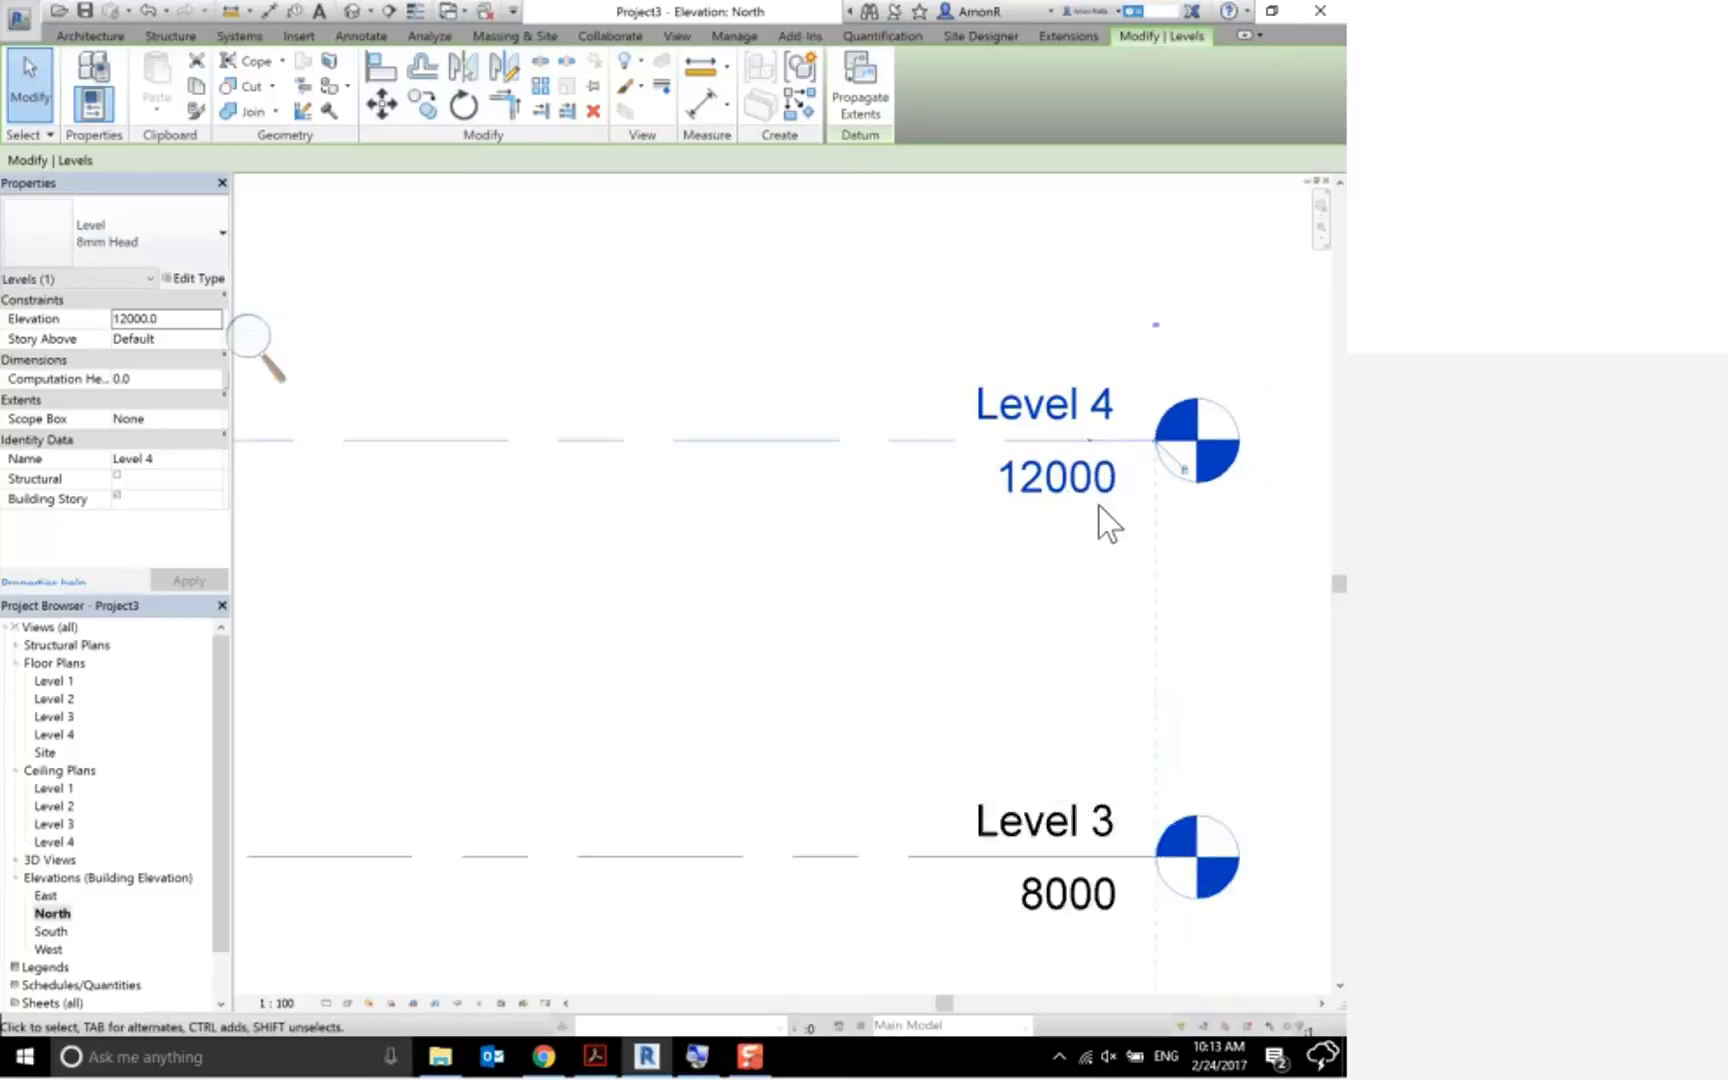
scroll(1103, 563, up, 1)
mouse_move(1034, 629)
middle_down()
mouse_move(901, 608)
mouse_move(897, 622)
middle_up()
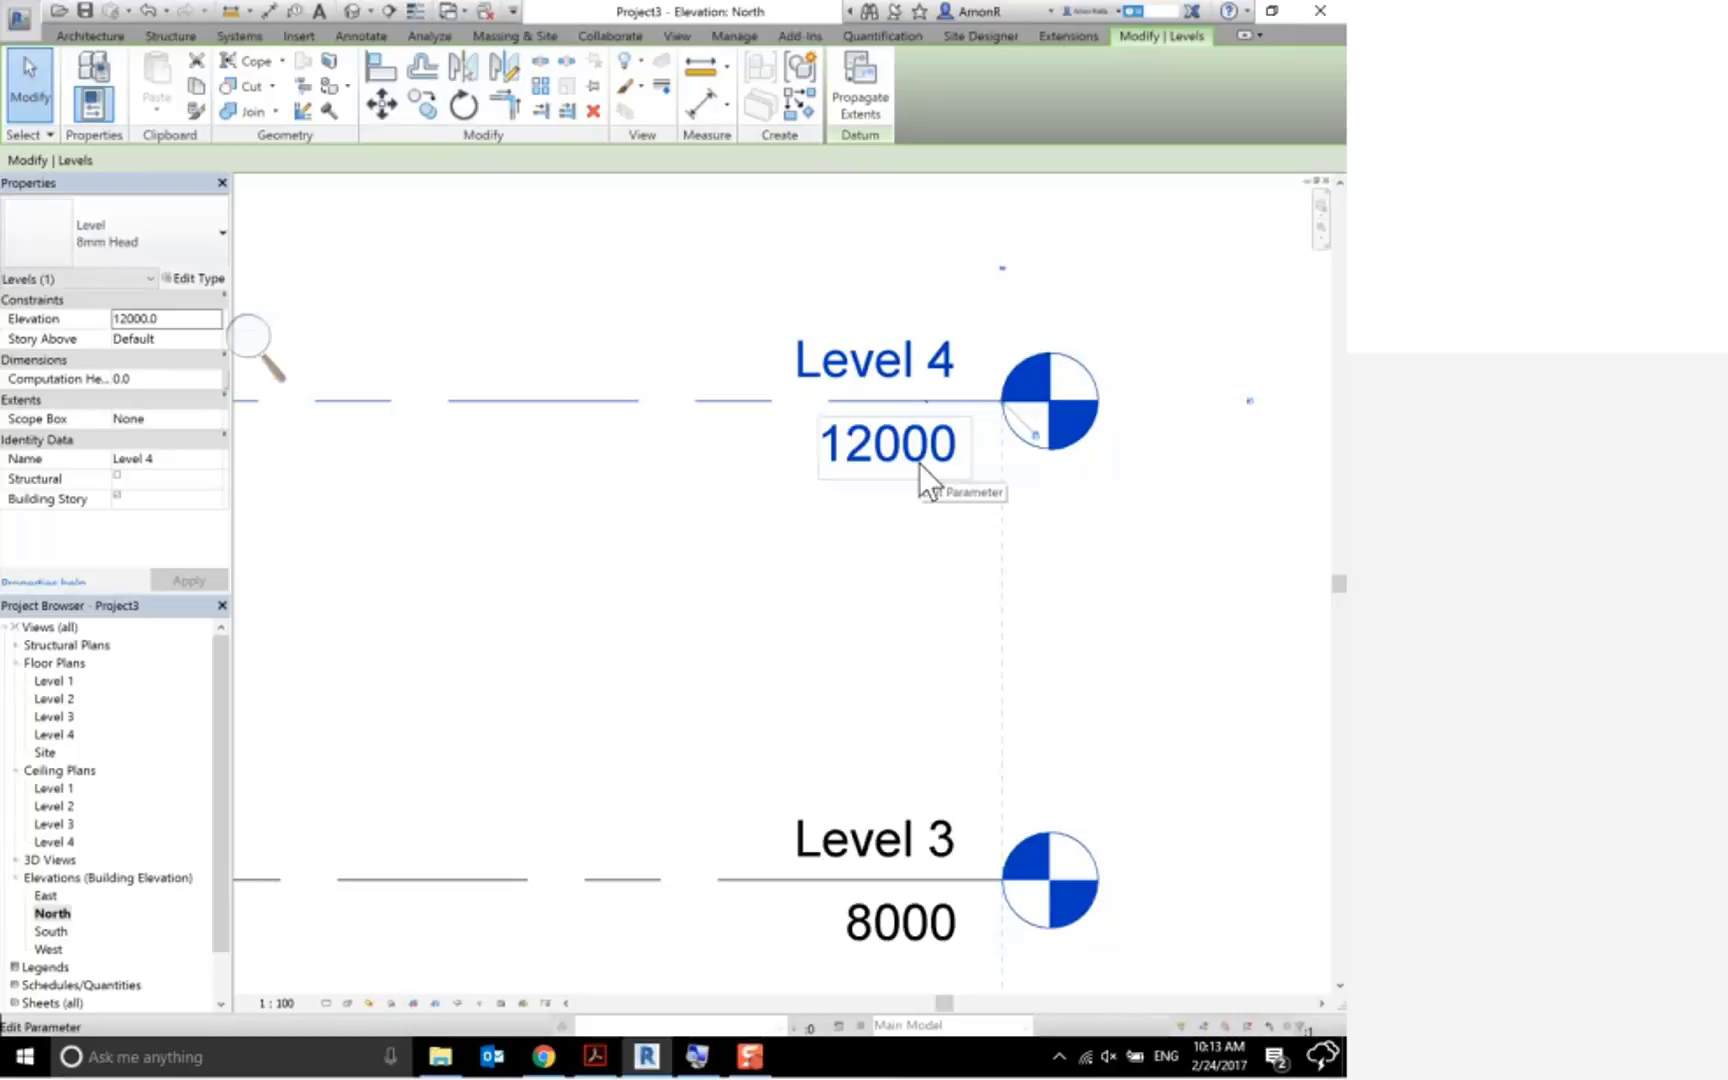
click(900, 375)
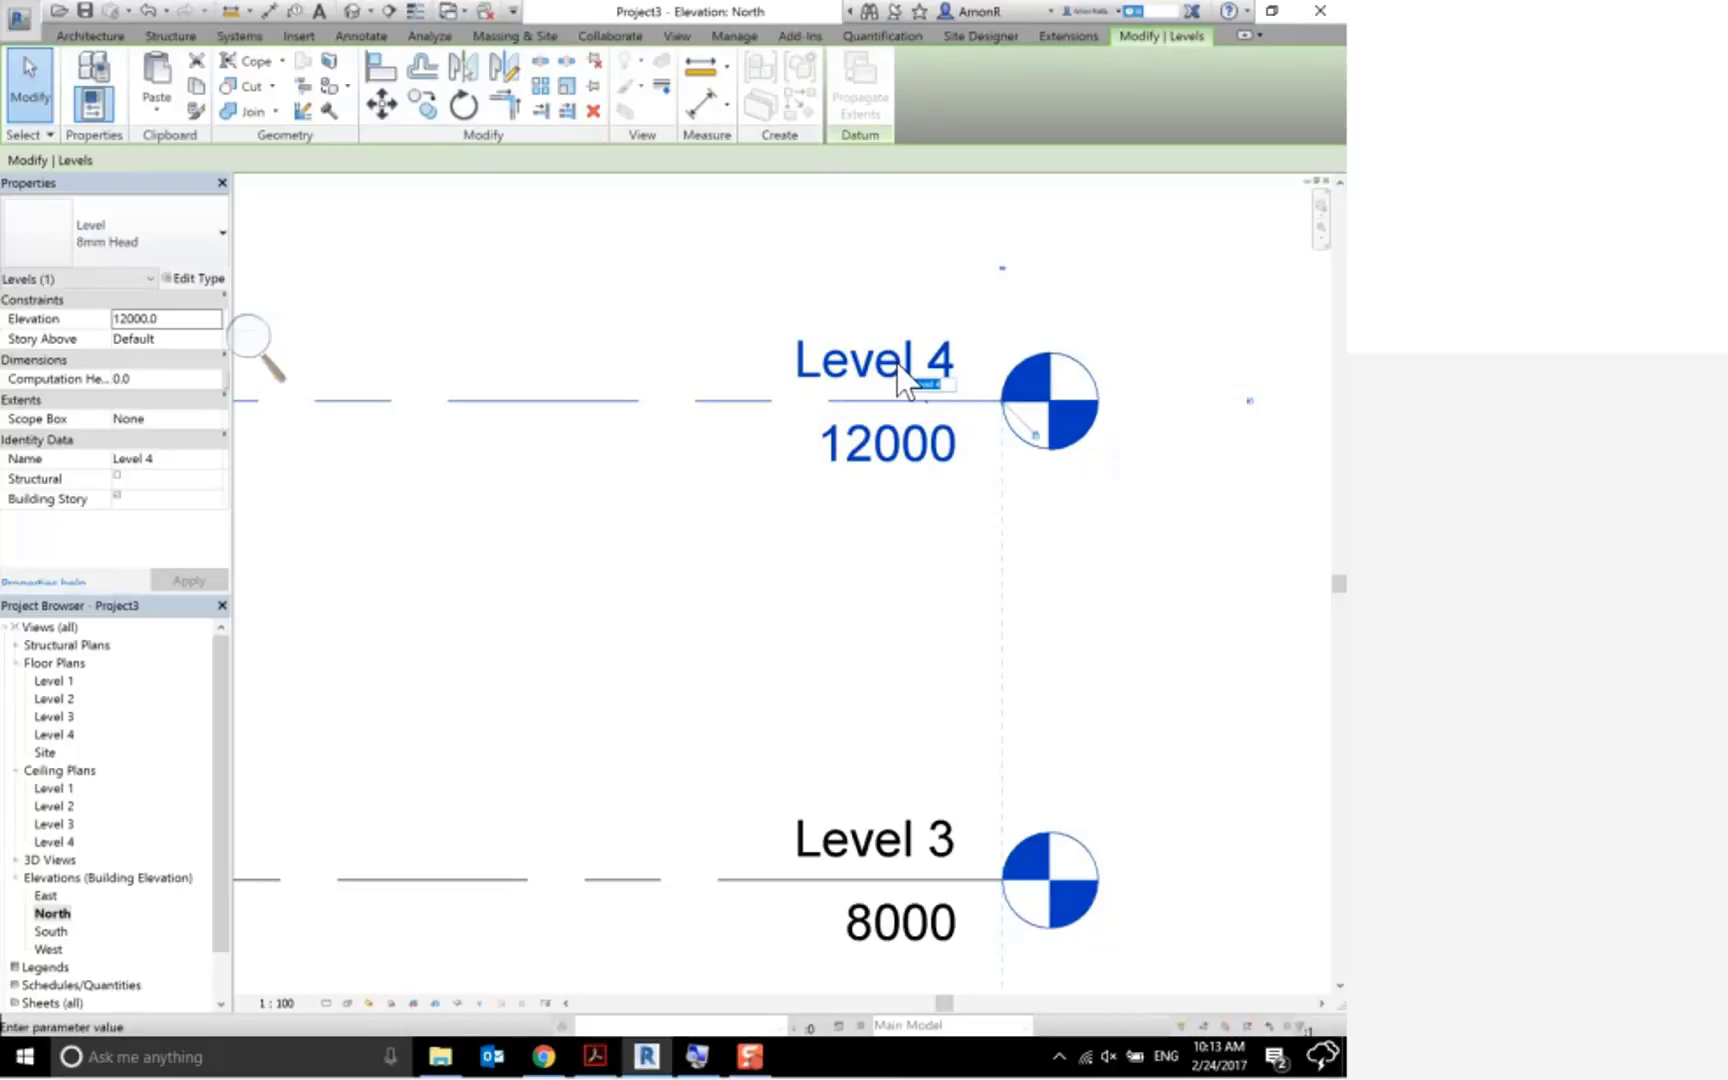
key(BackSpace)
text(Roo)
text(f Leve)
text(l)
key(super+space)
key(Return)
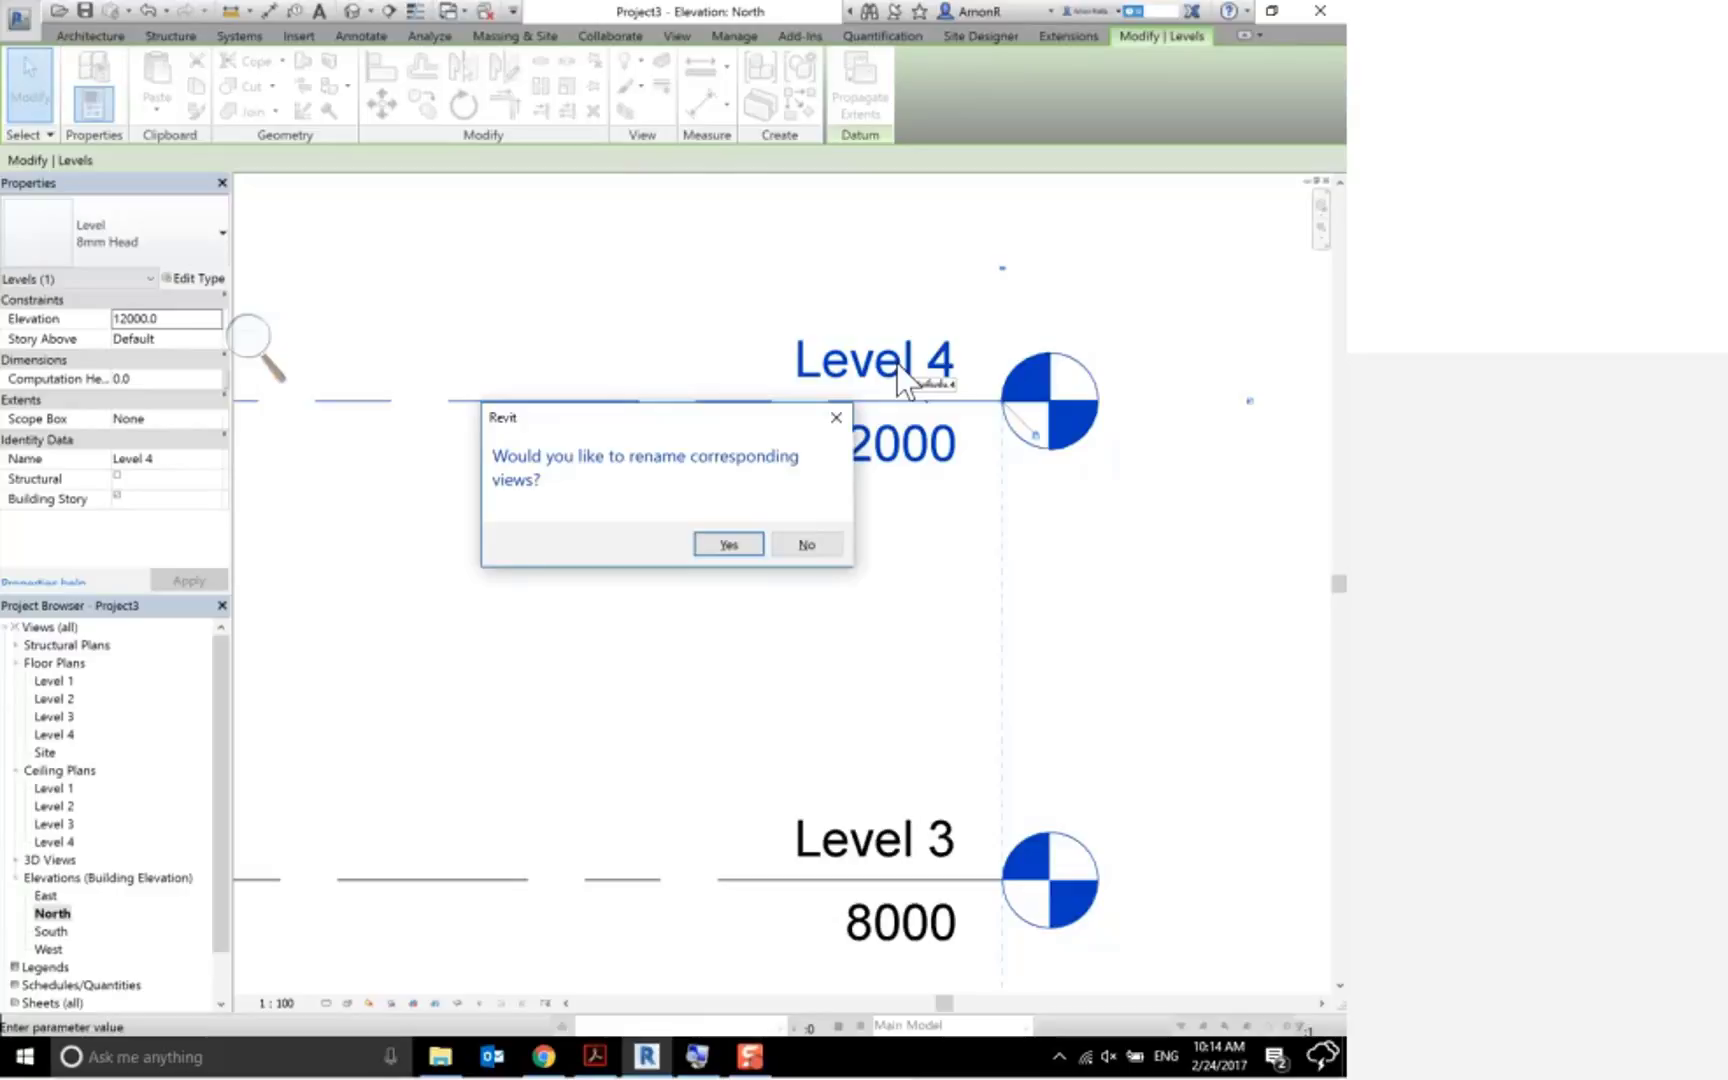
Accept renaming the floor and ceiling plan views to ระดับพื้นชั้น 4 as well
key(Return)
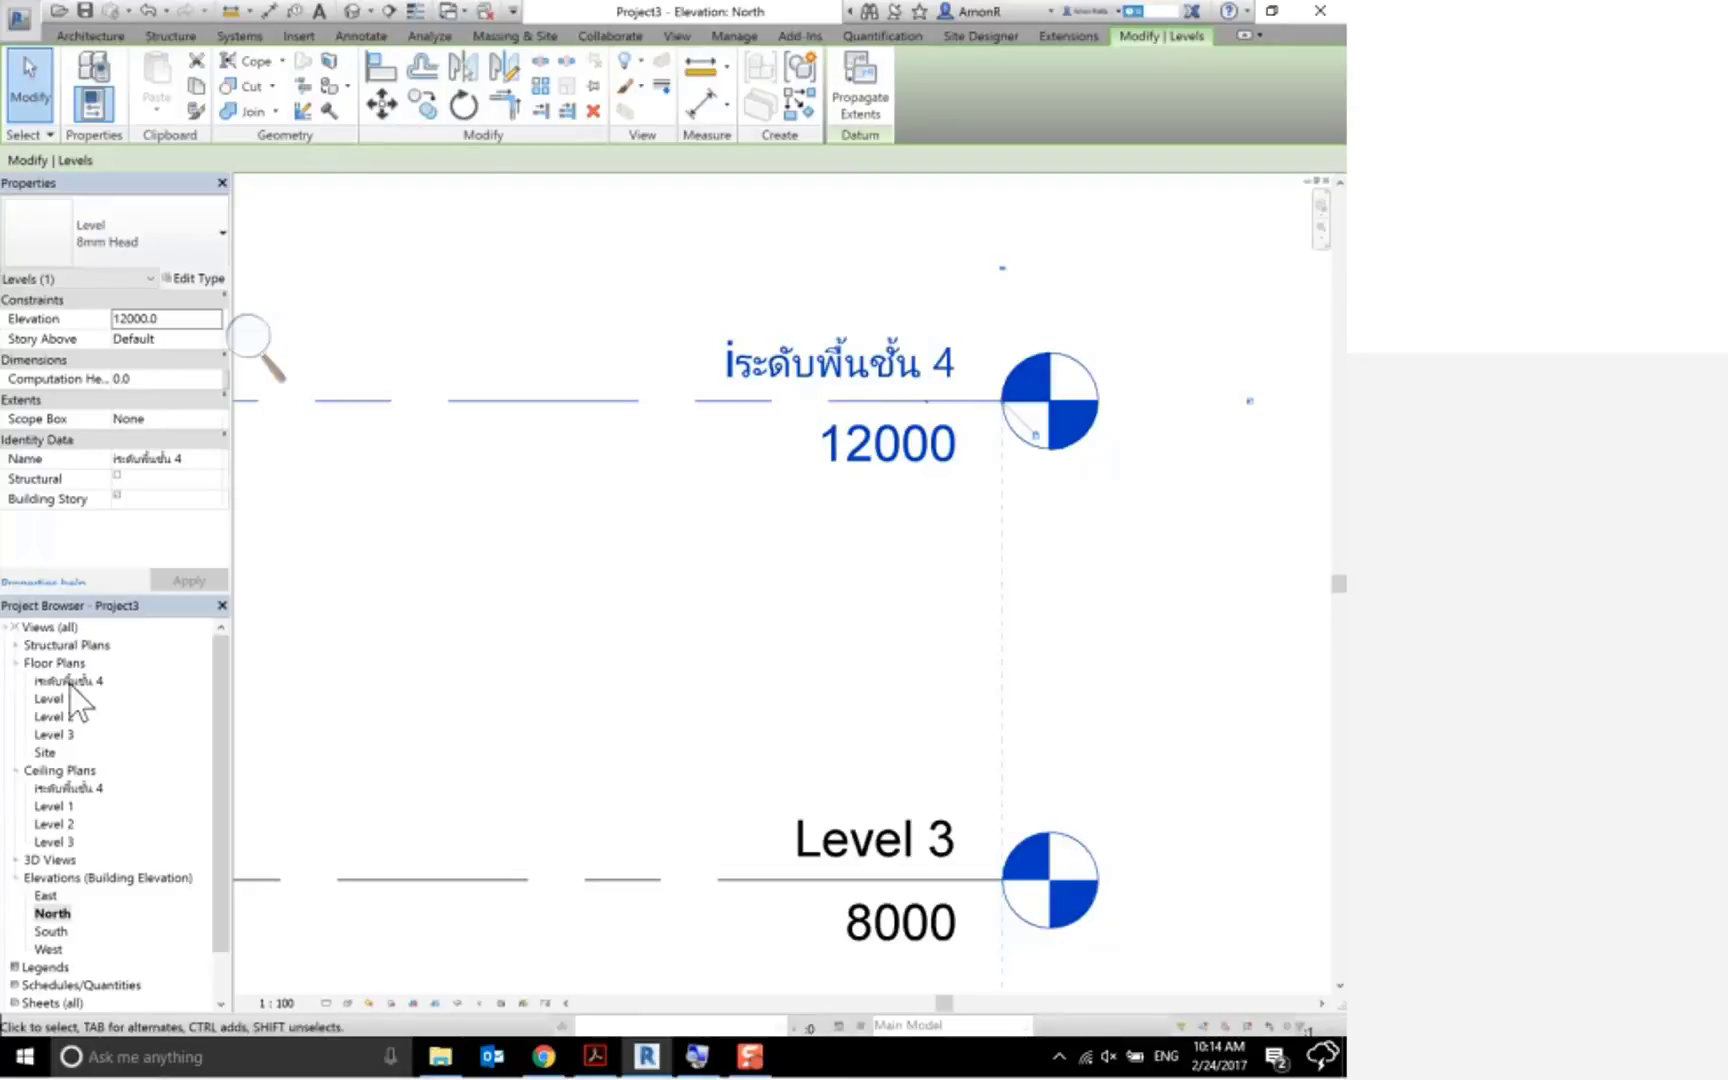
Rename the Thai-named floor plan view to 'Level 4', reverting the level and ceiling plan too
right_click(63, 678)
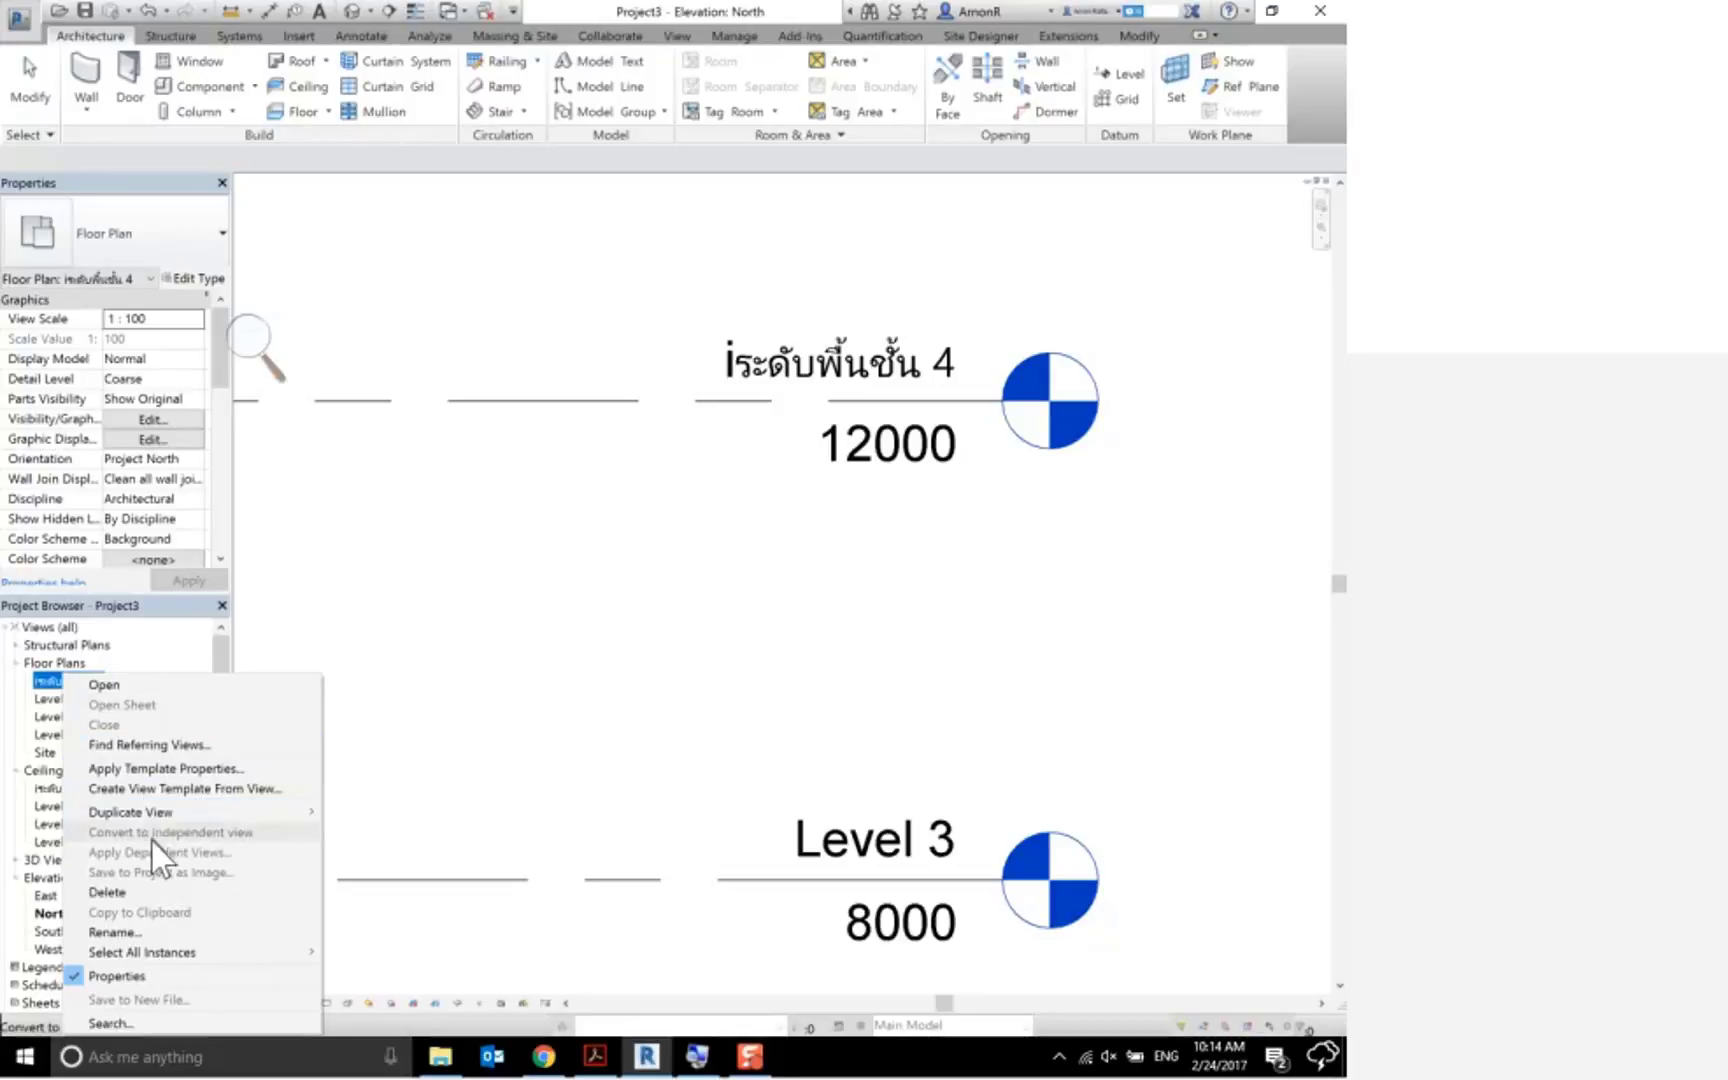
click(161, 930)
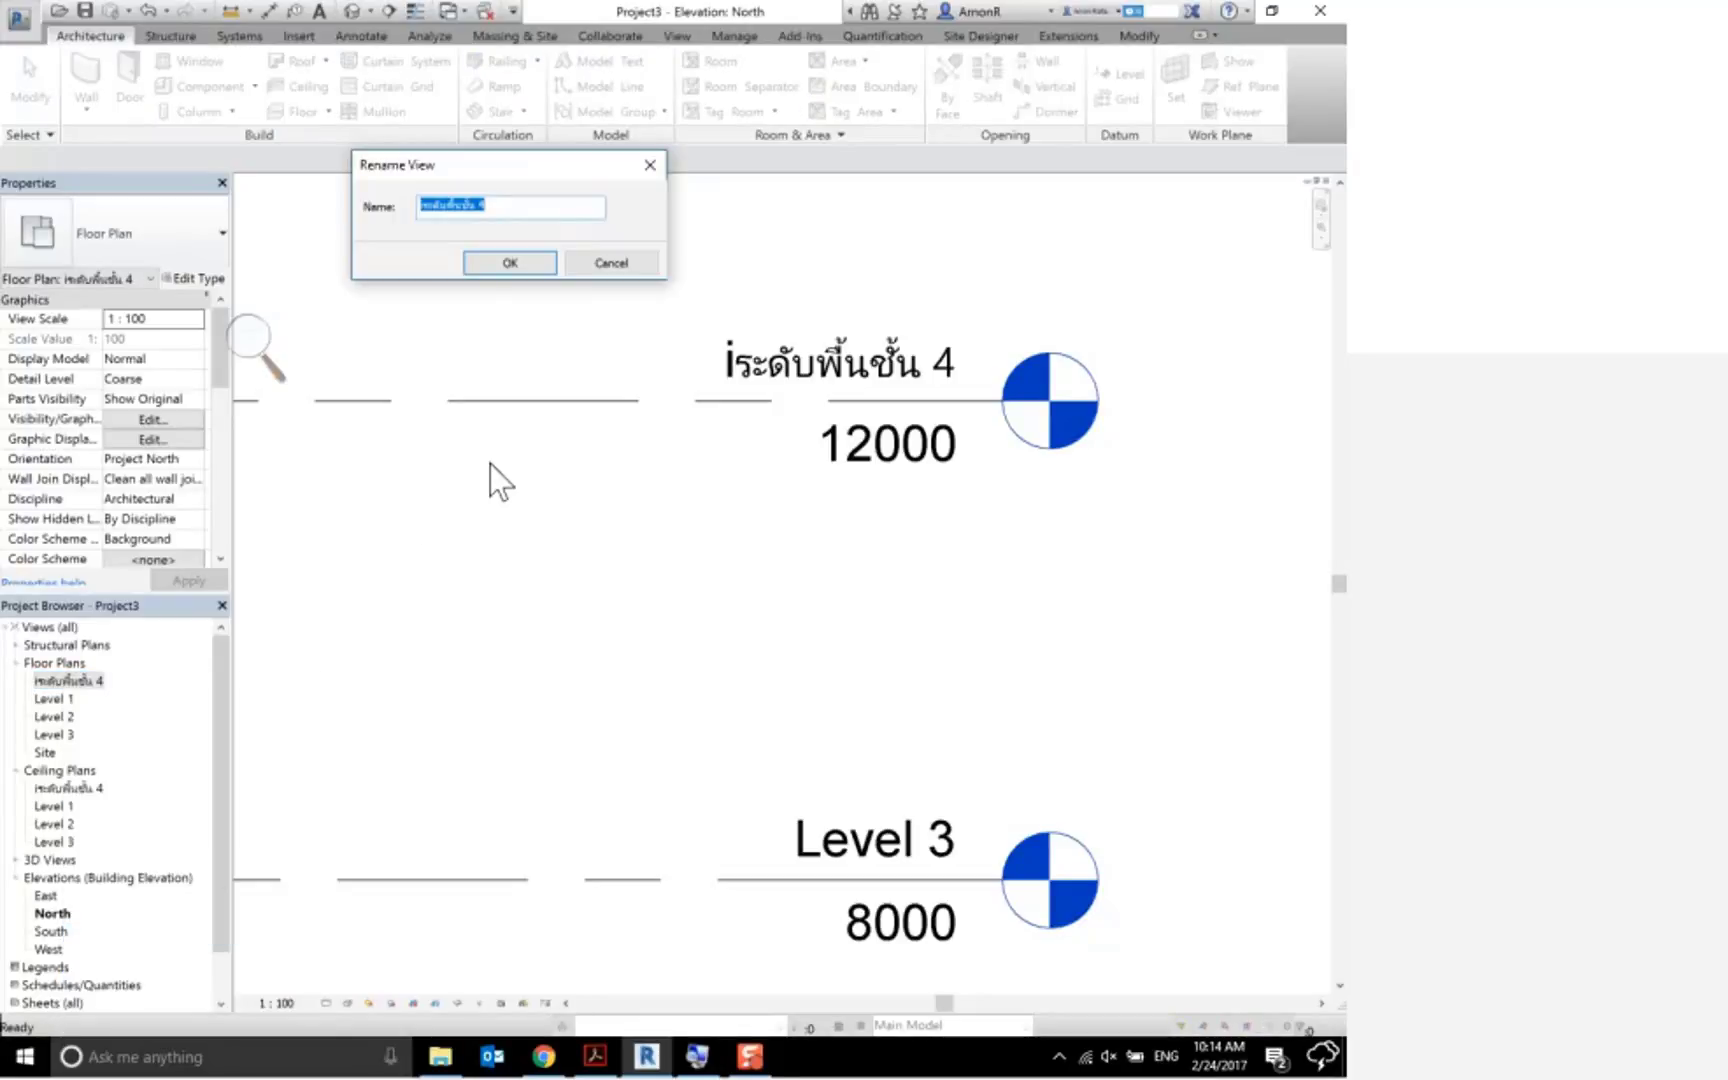
text(L)
text(evel )
text(4)
key(Return)
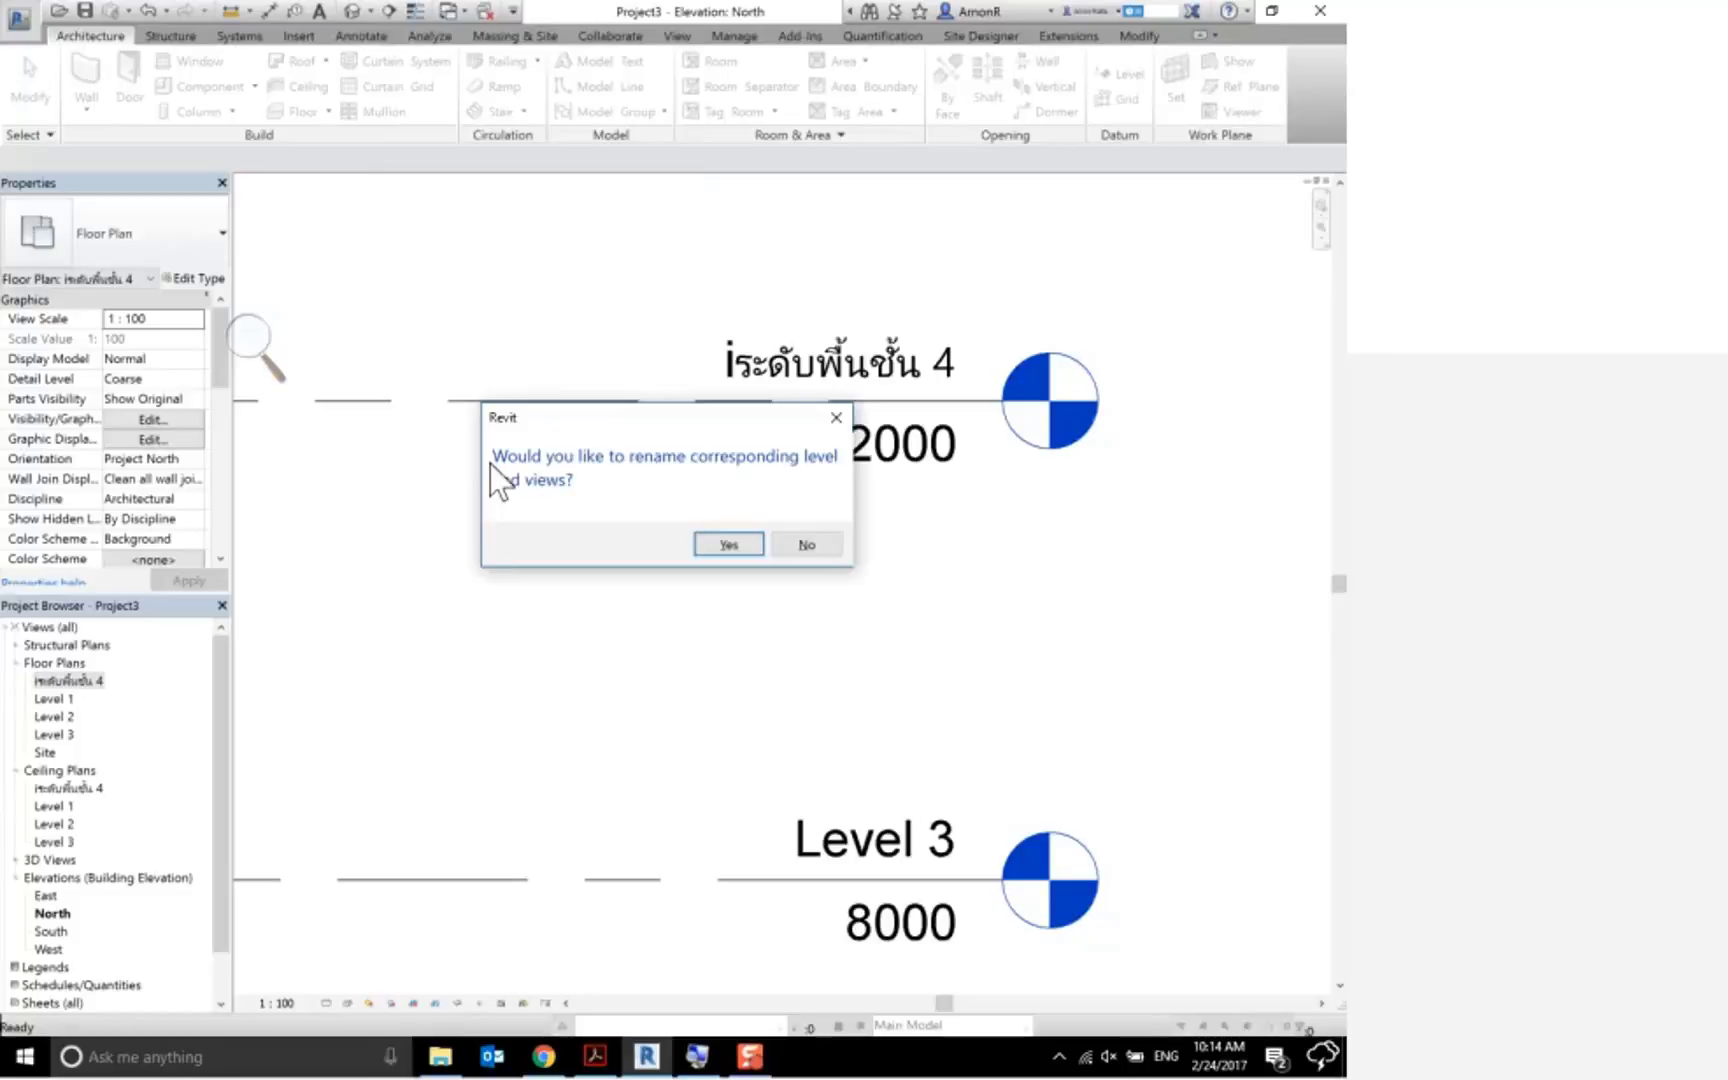
key(Return)
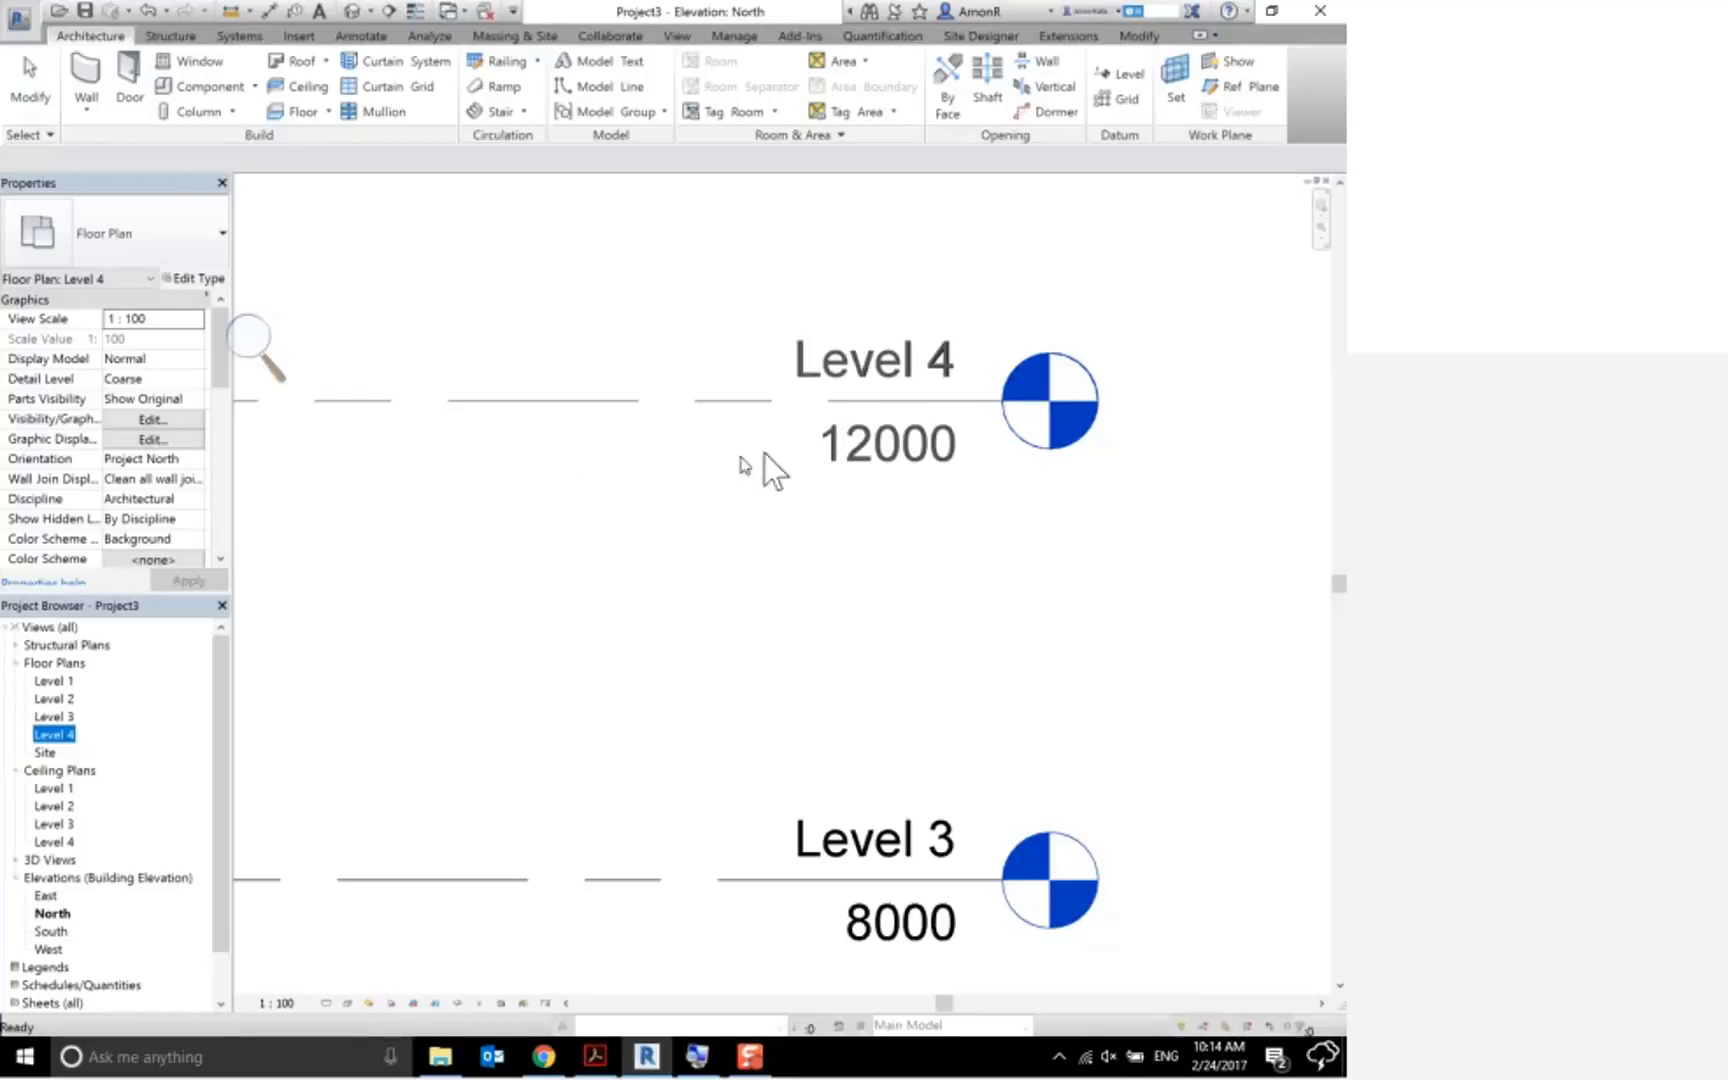
Zoom the North elevation to check Level 4 at 12000 above Level 3
scroll(772, 452, down, 2)
scroll(830, 455, up, 3)
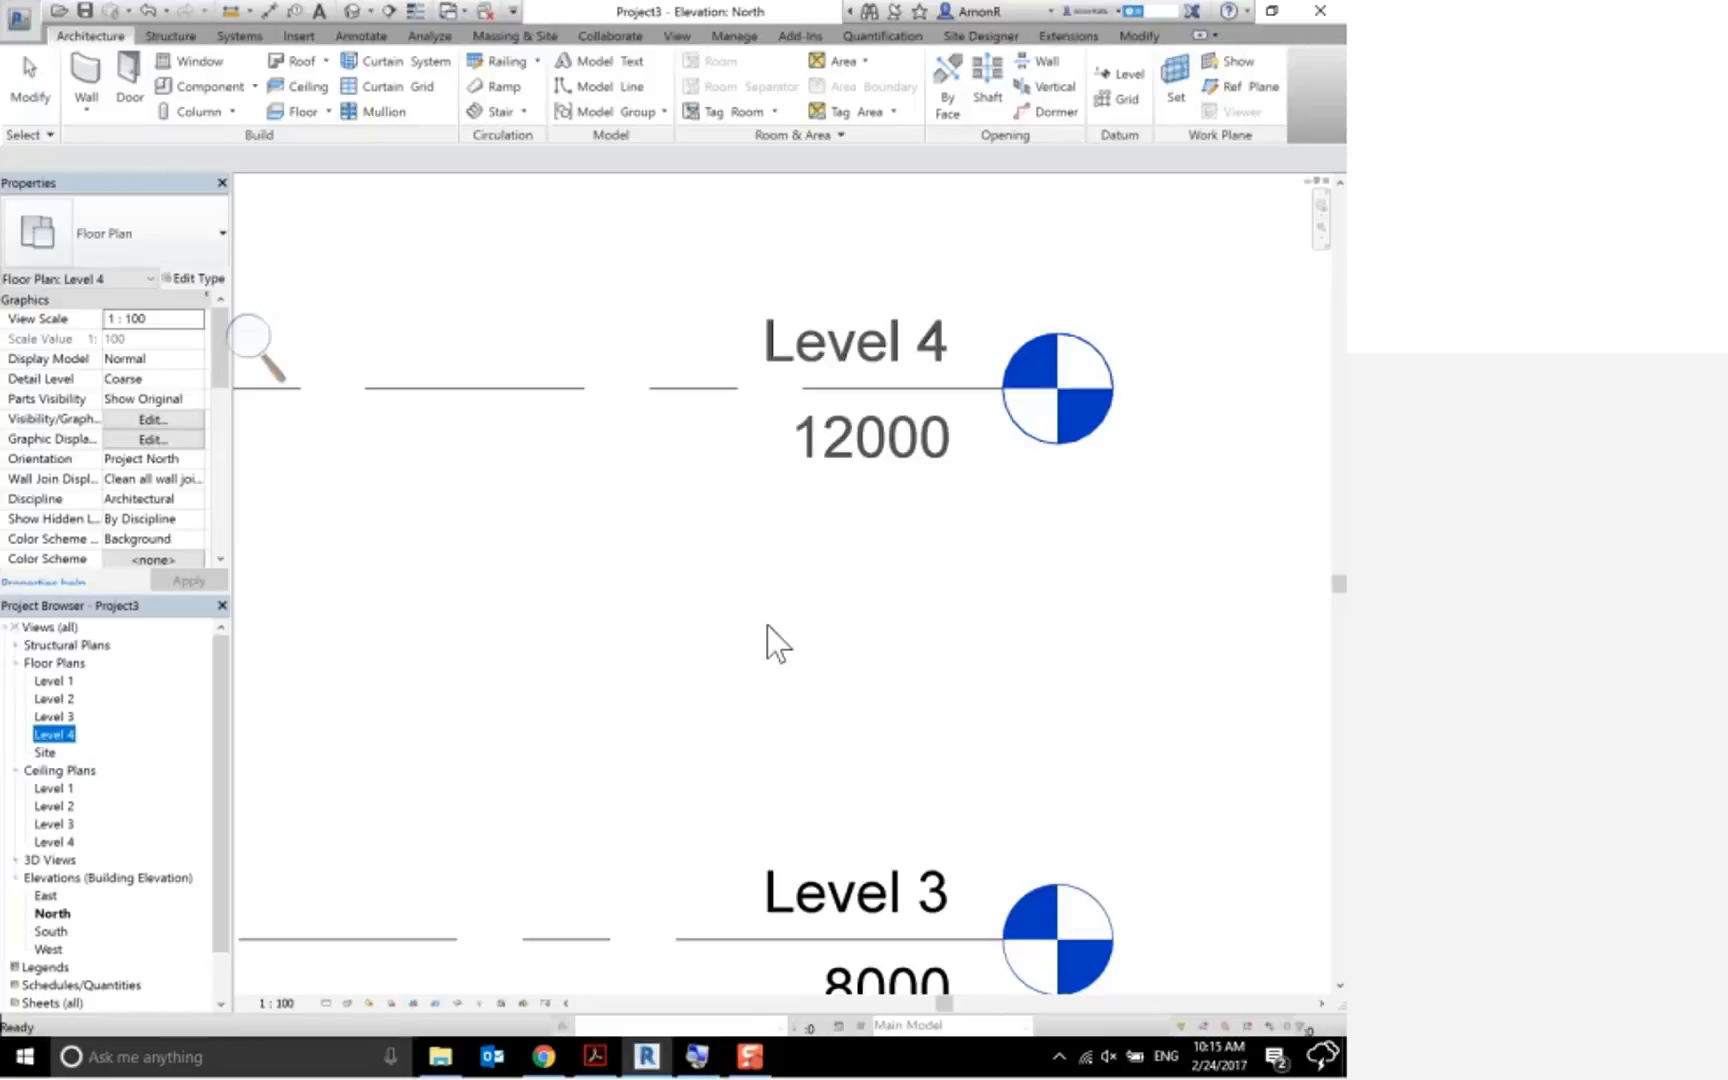
scroll(767, 625, down, 2)
scroll(733, 605, down, 1)
scroll(952, 490, up, 2)
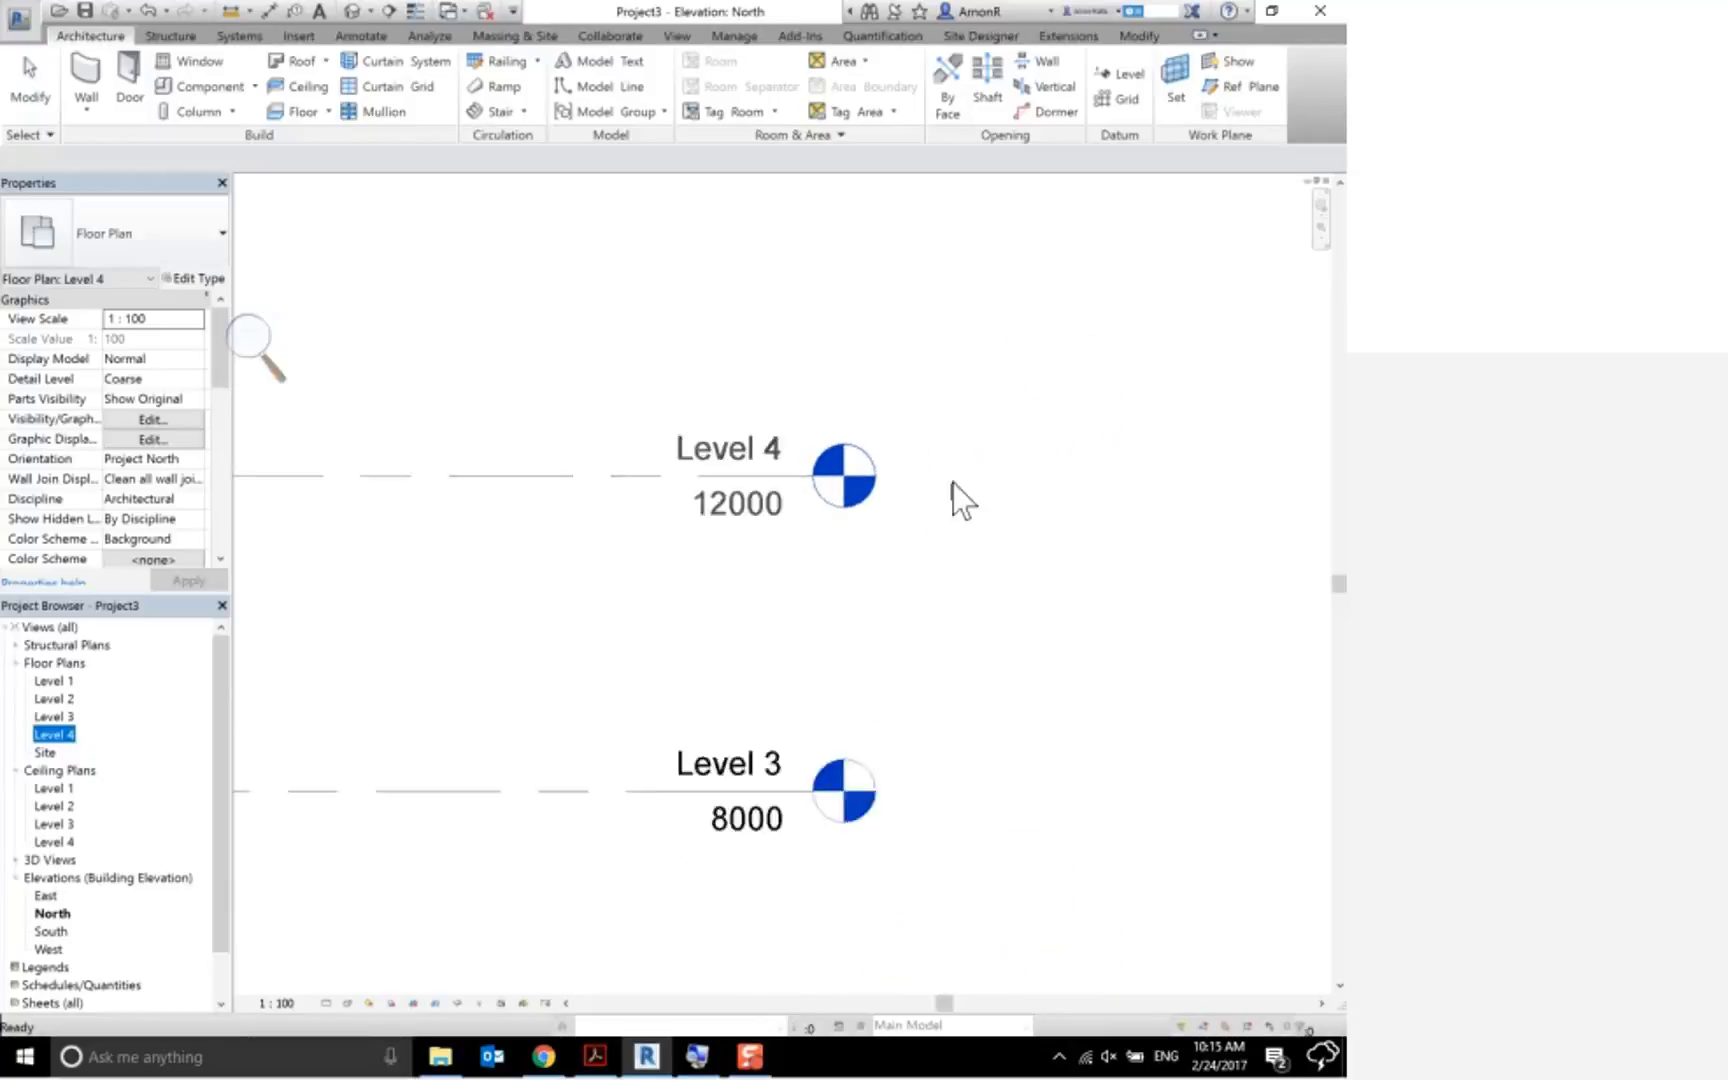
scroll(921, 507, up, 2)
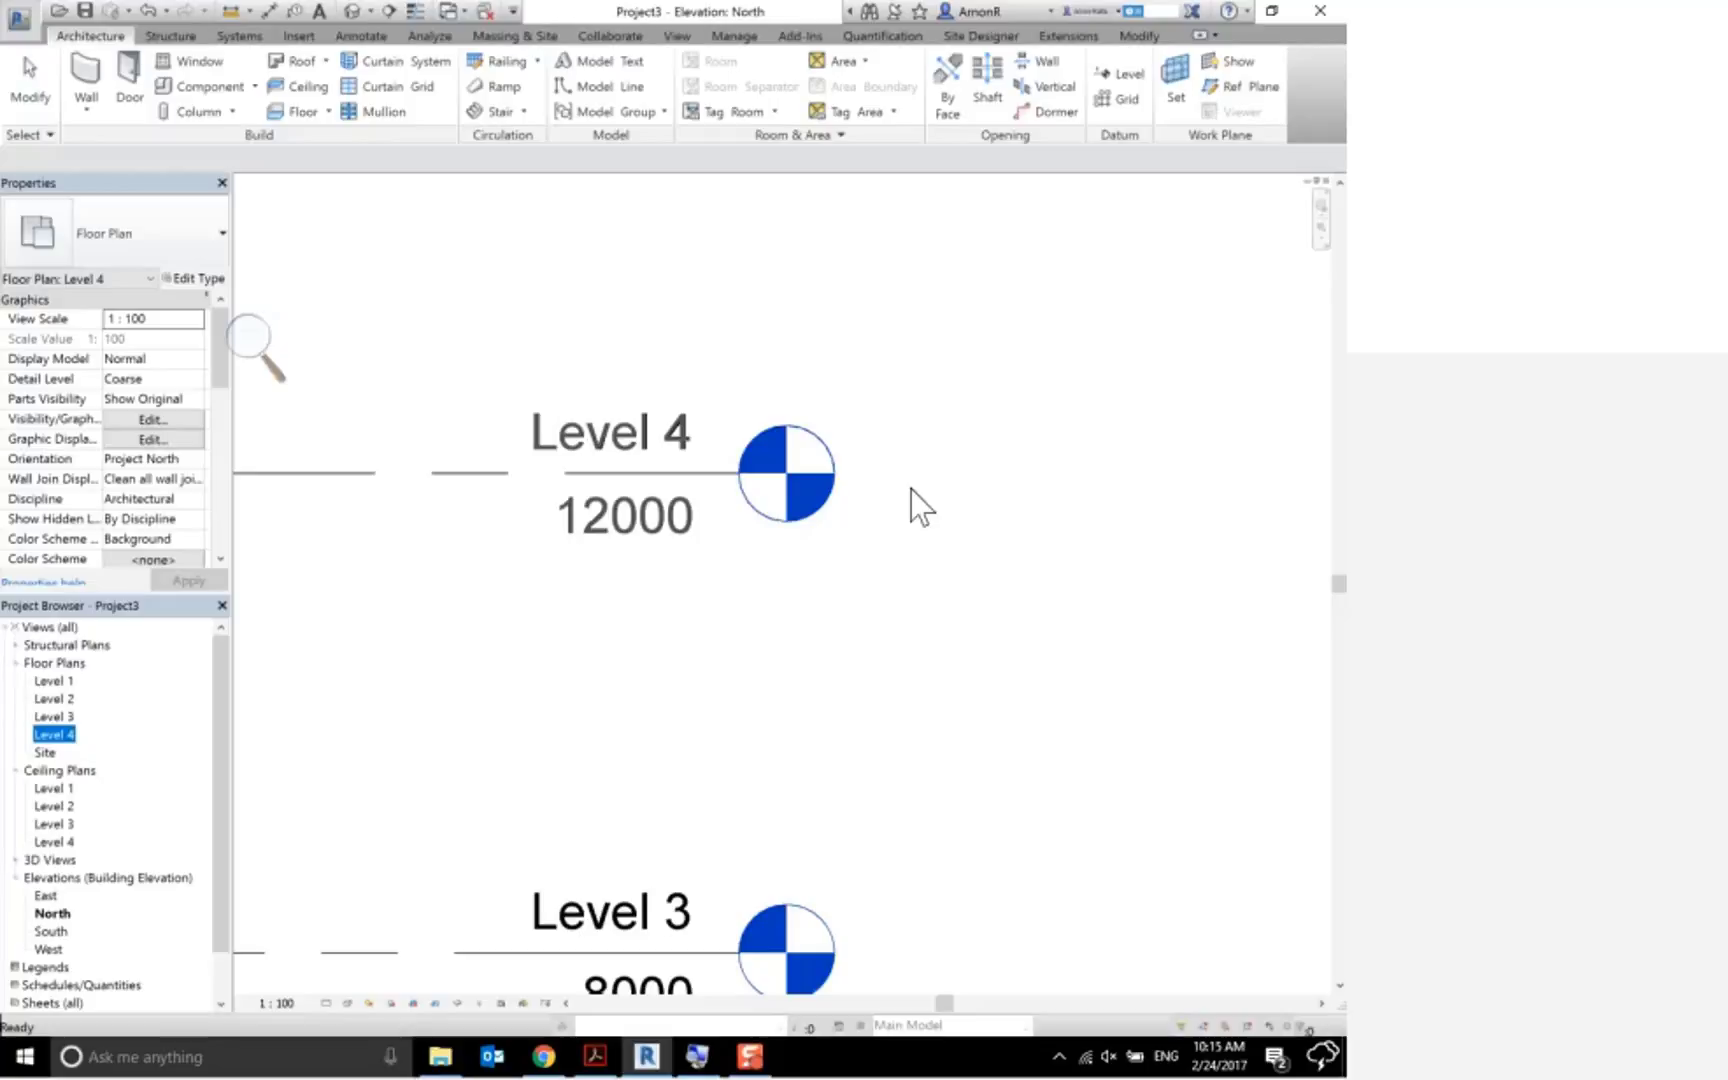
click(482, 478)
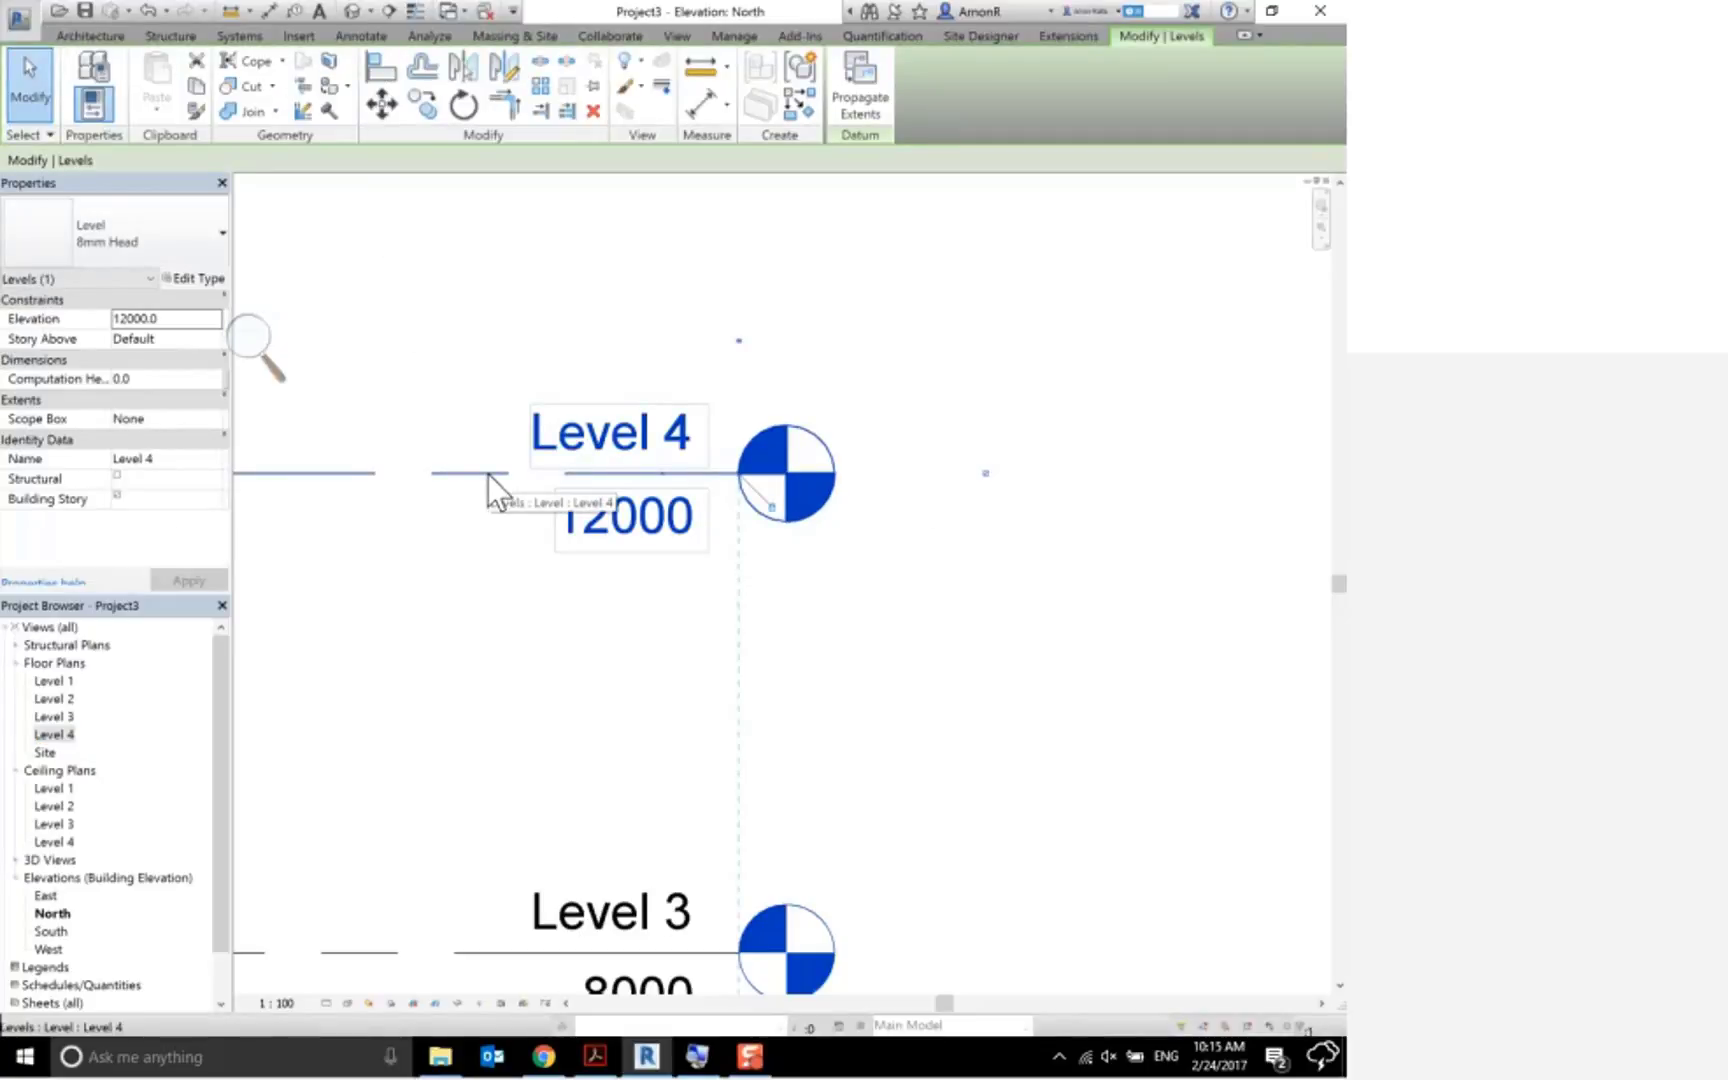
scroll(743, 480, up, 1)
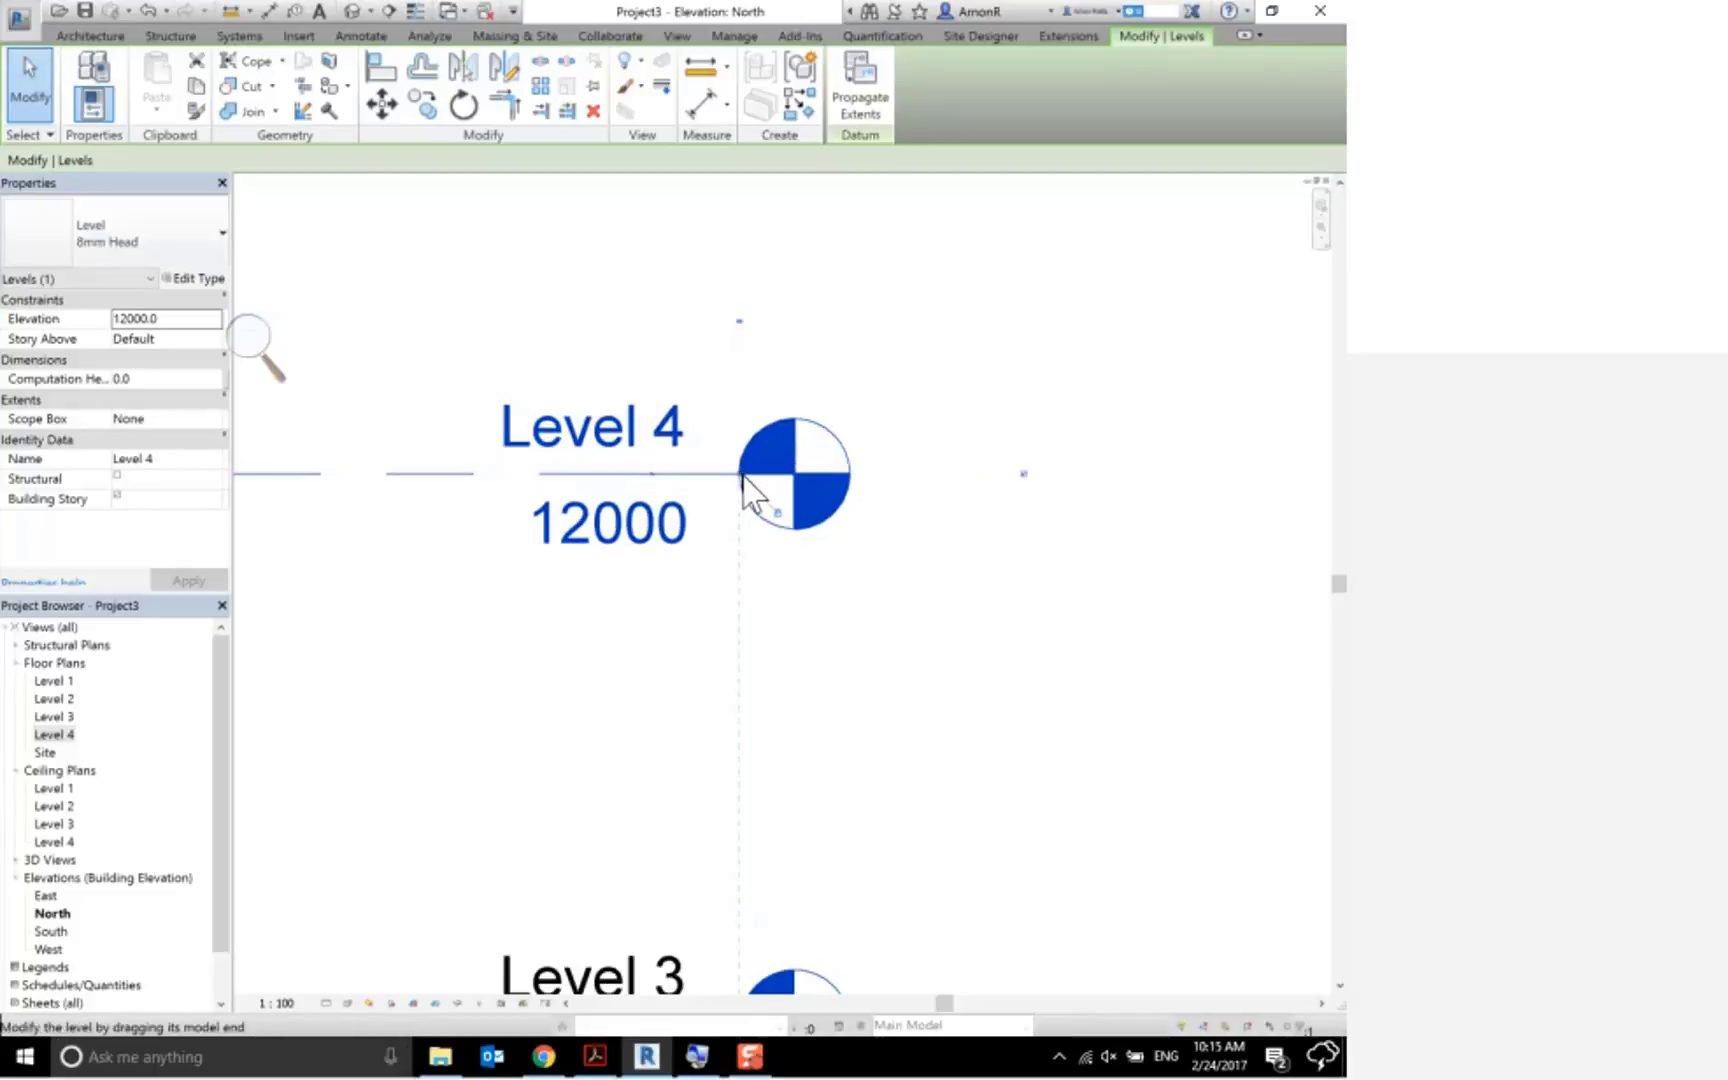
scroll(741, 482, down, 1)
scroll(737, 490, down, 1)
scroll(730, 500, down, 1)
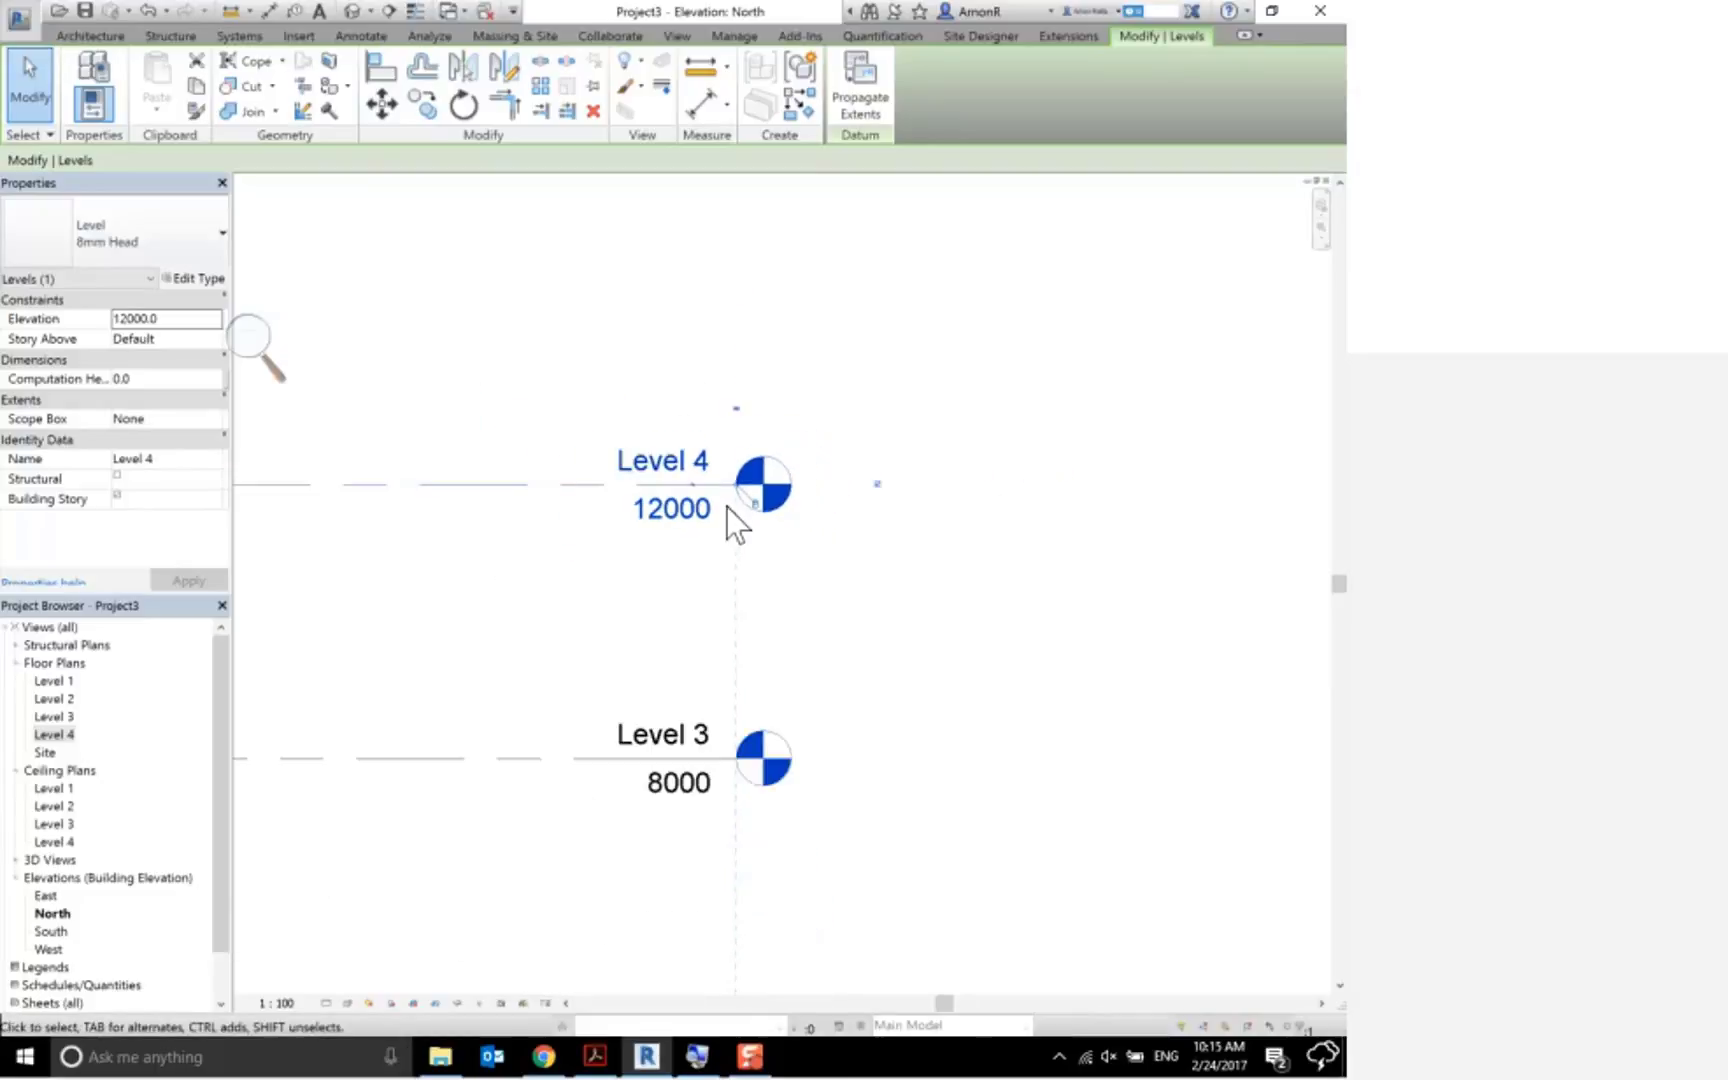
scroll(727, 506, down, 1)
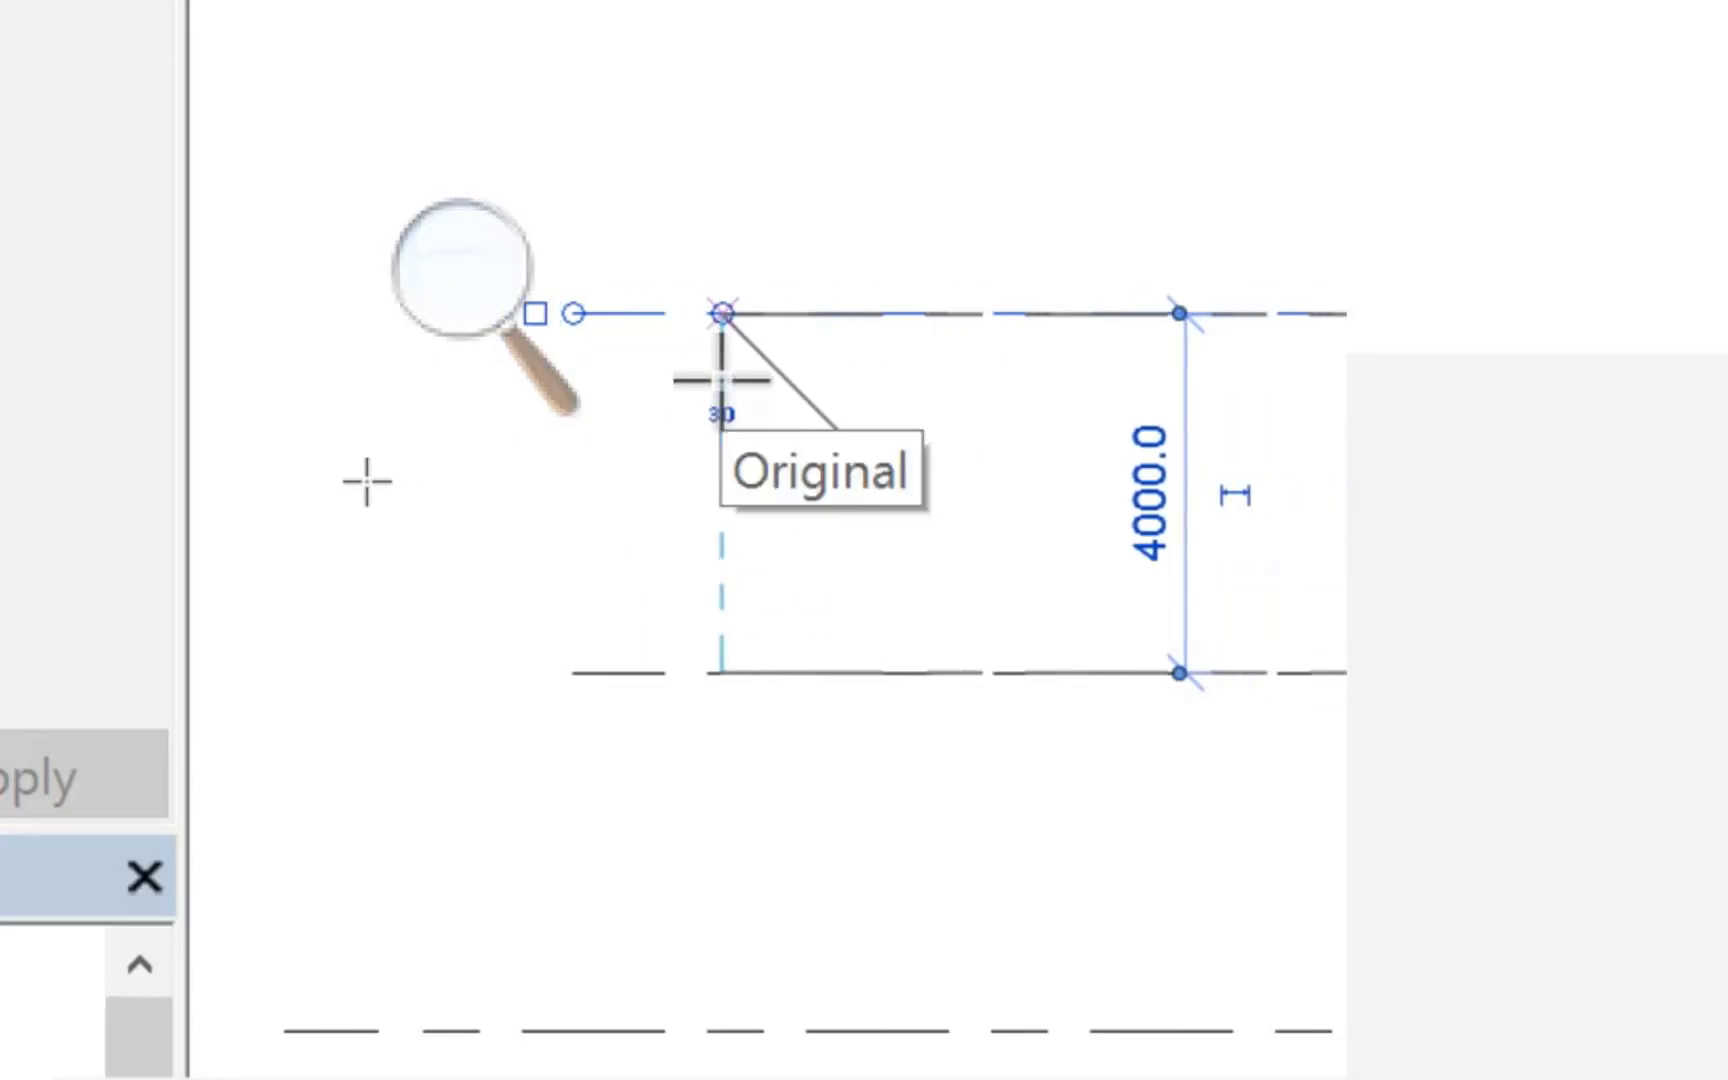
click(530, 385)
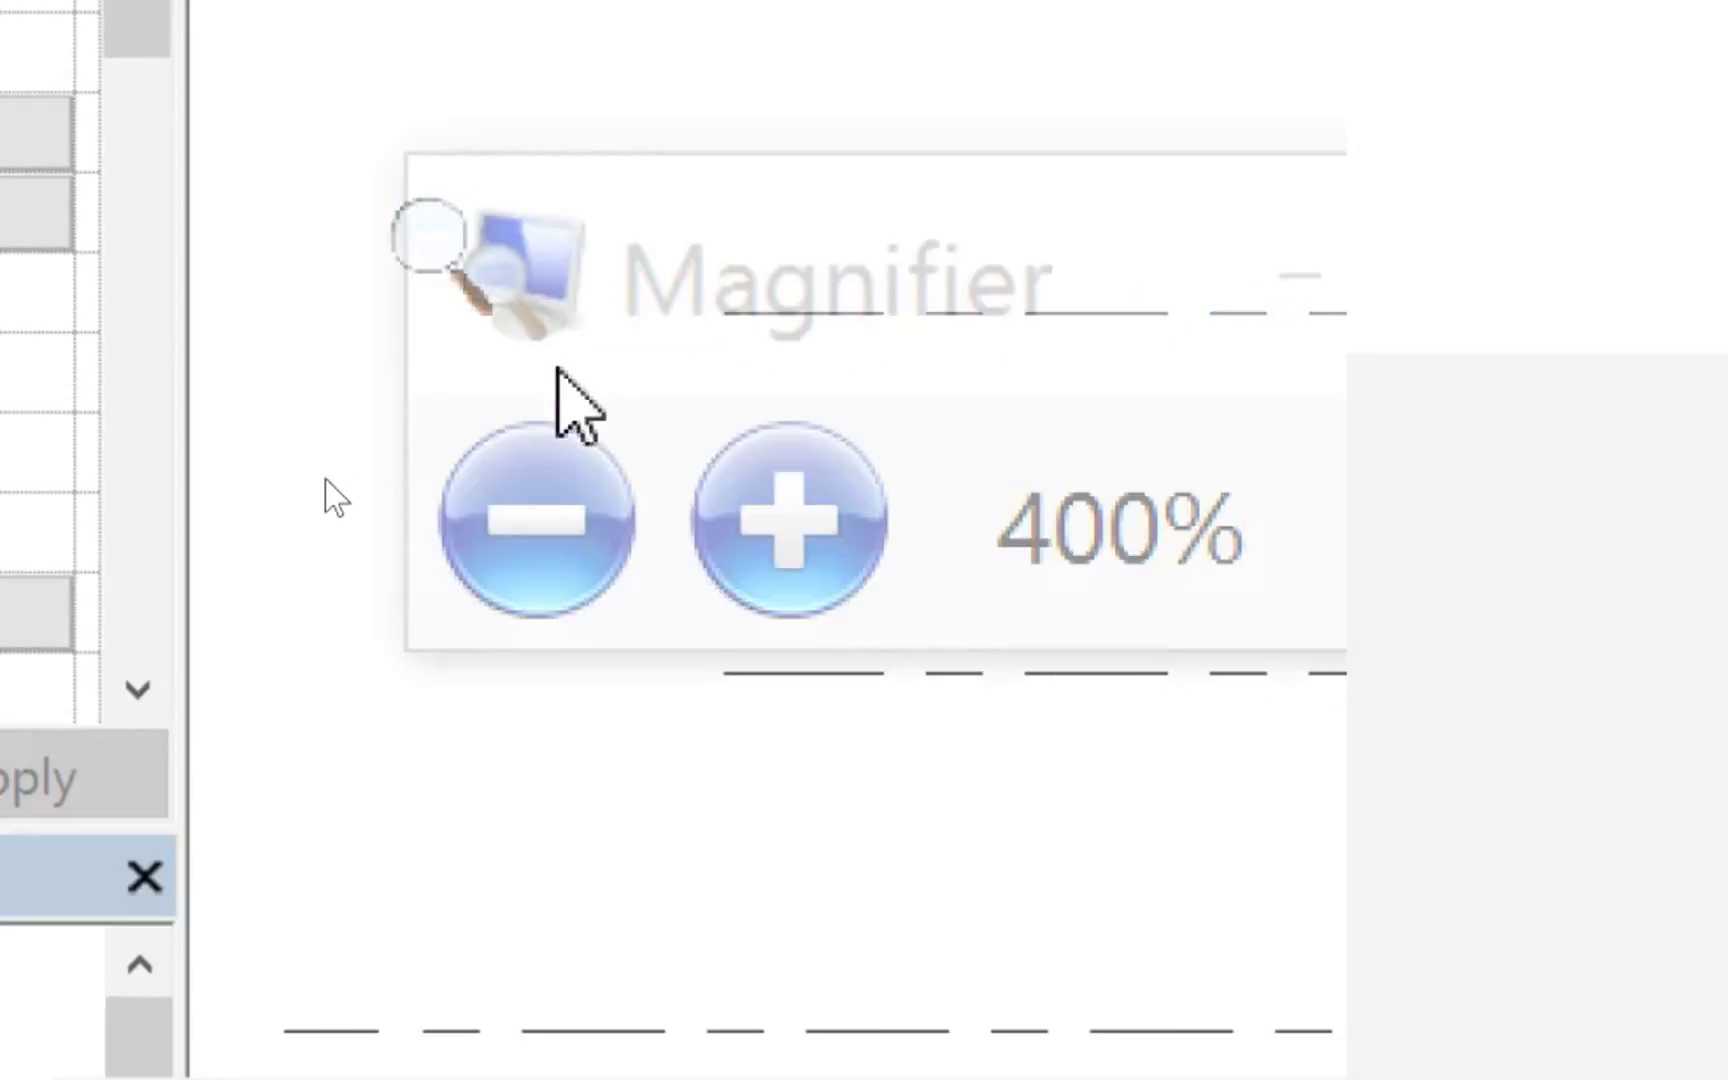
click(1145, 315)
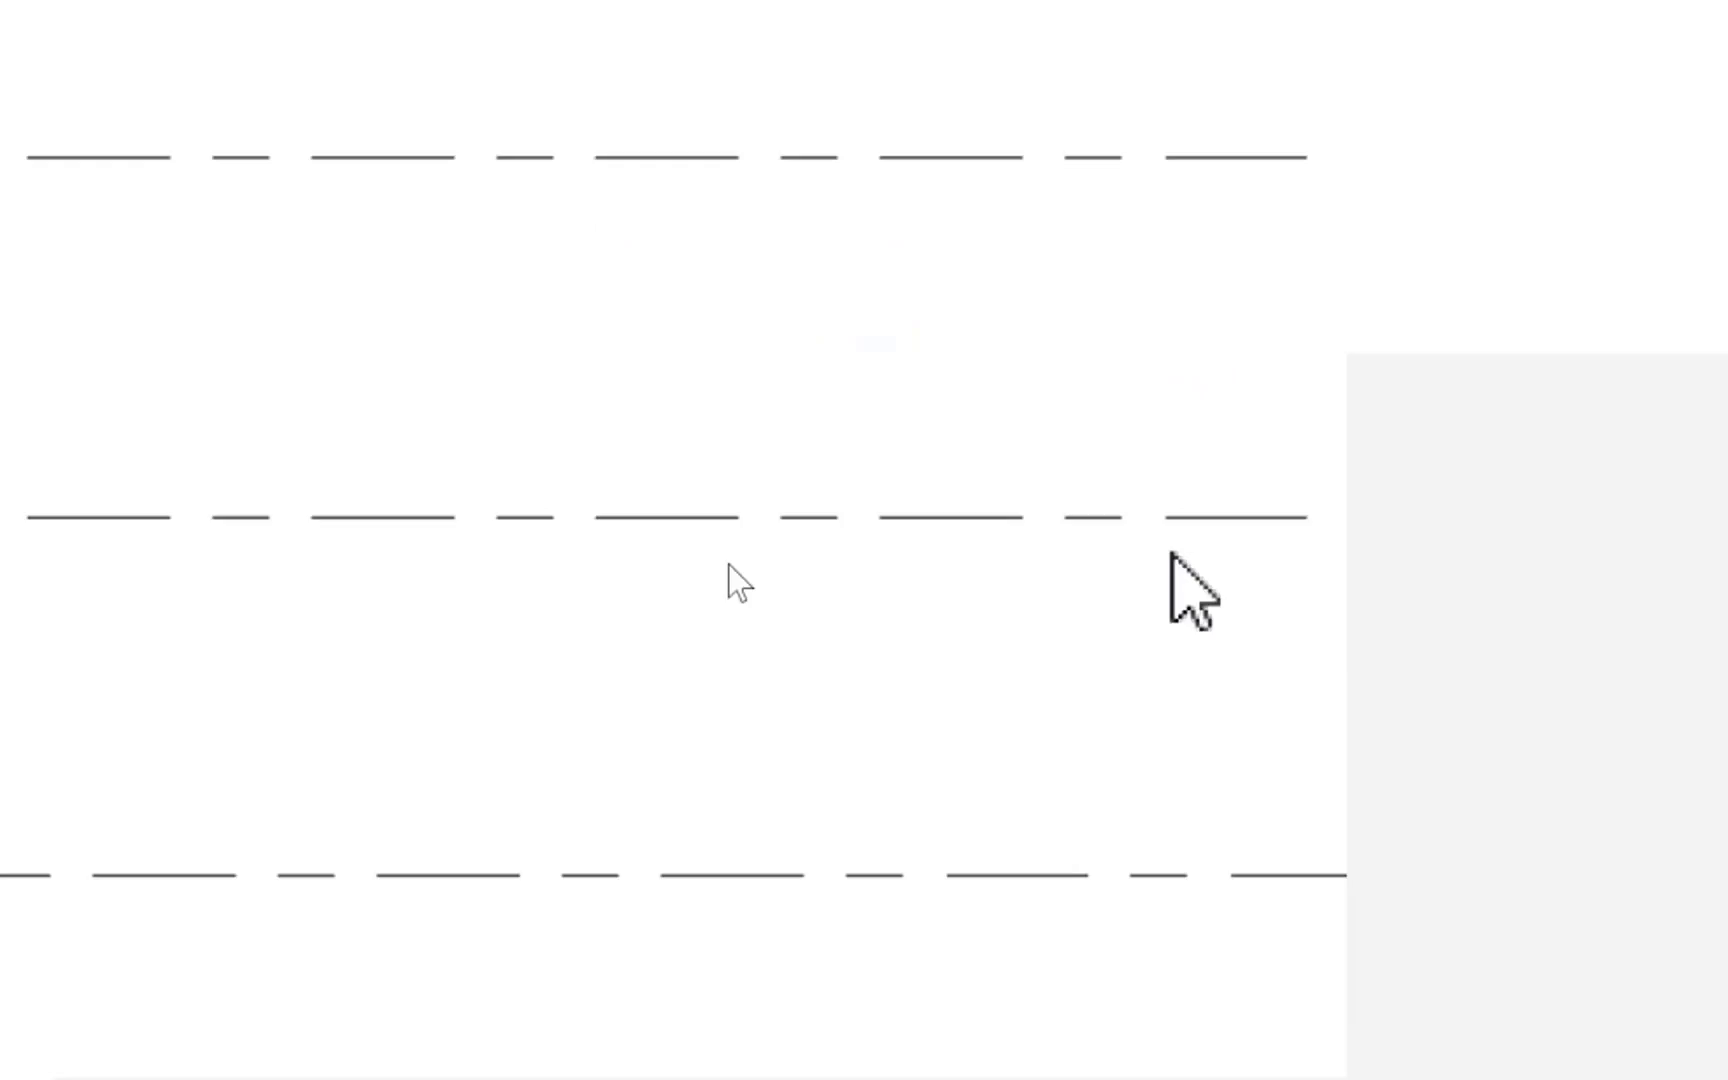
scroll(1168, 551, down, 1)
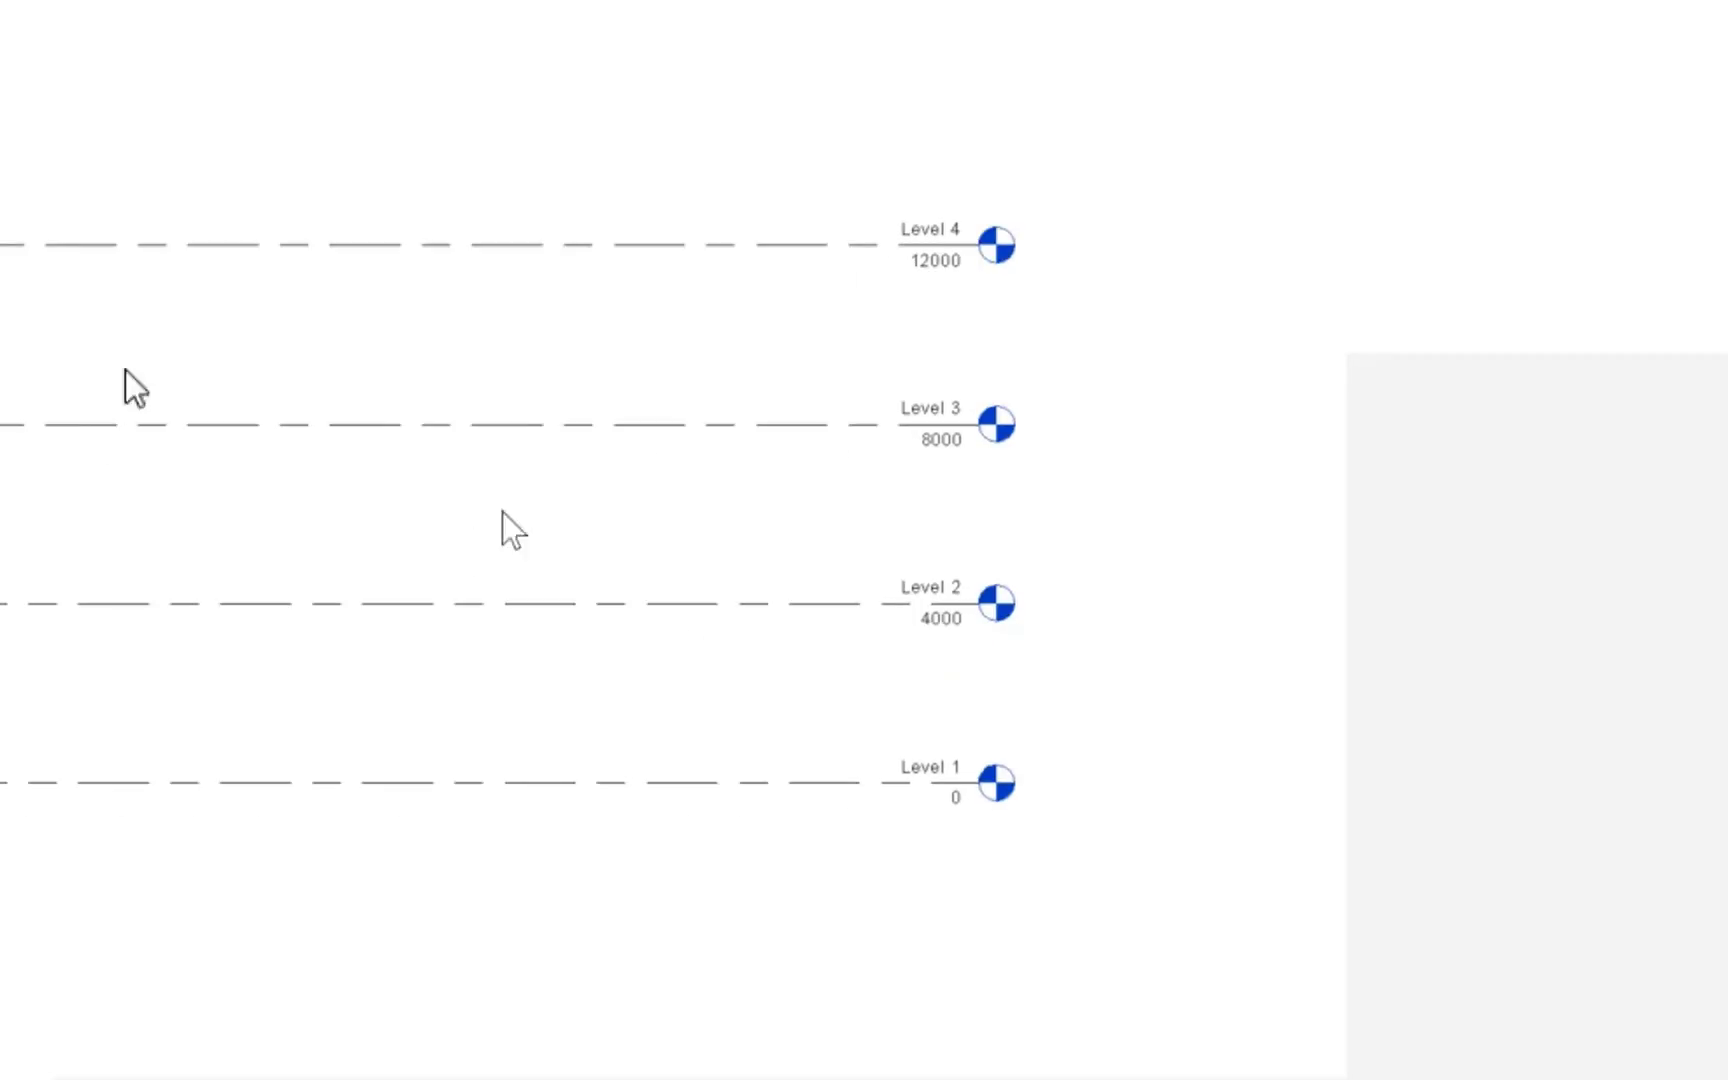
click(841, 333)
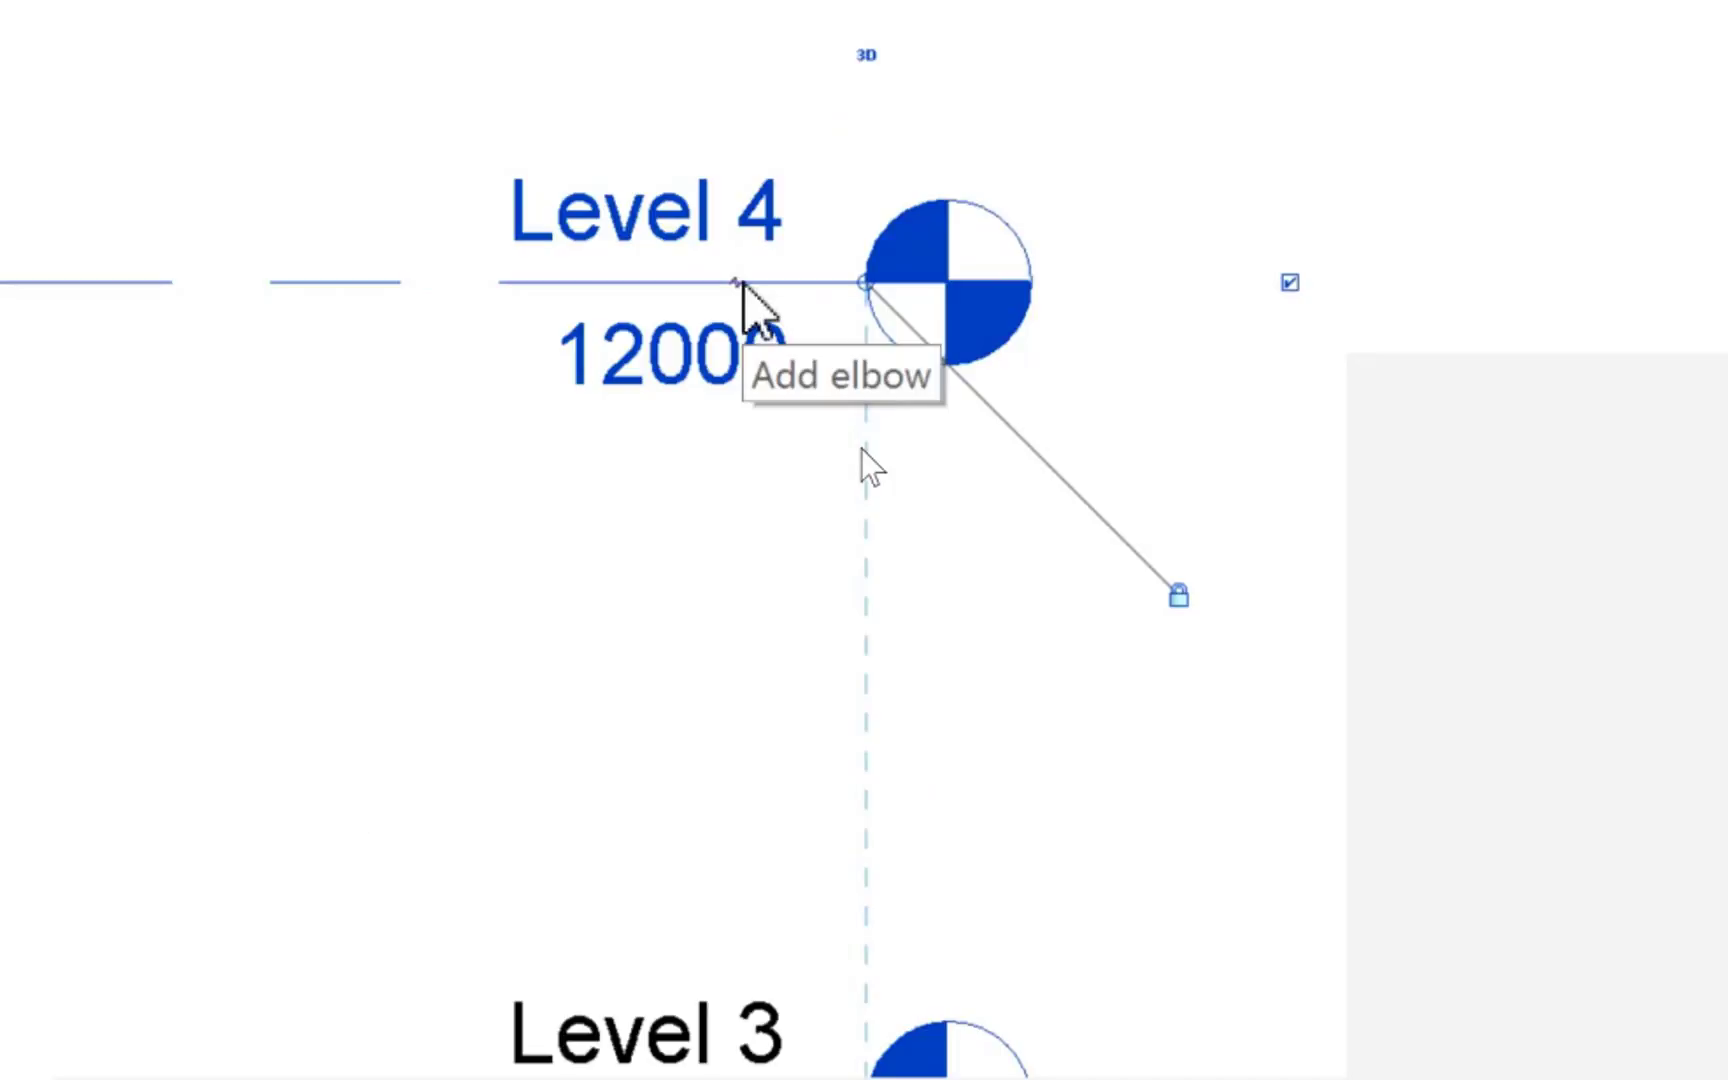
click(740, 284)
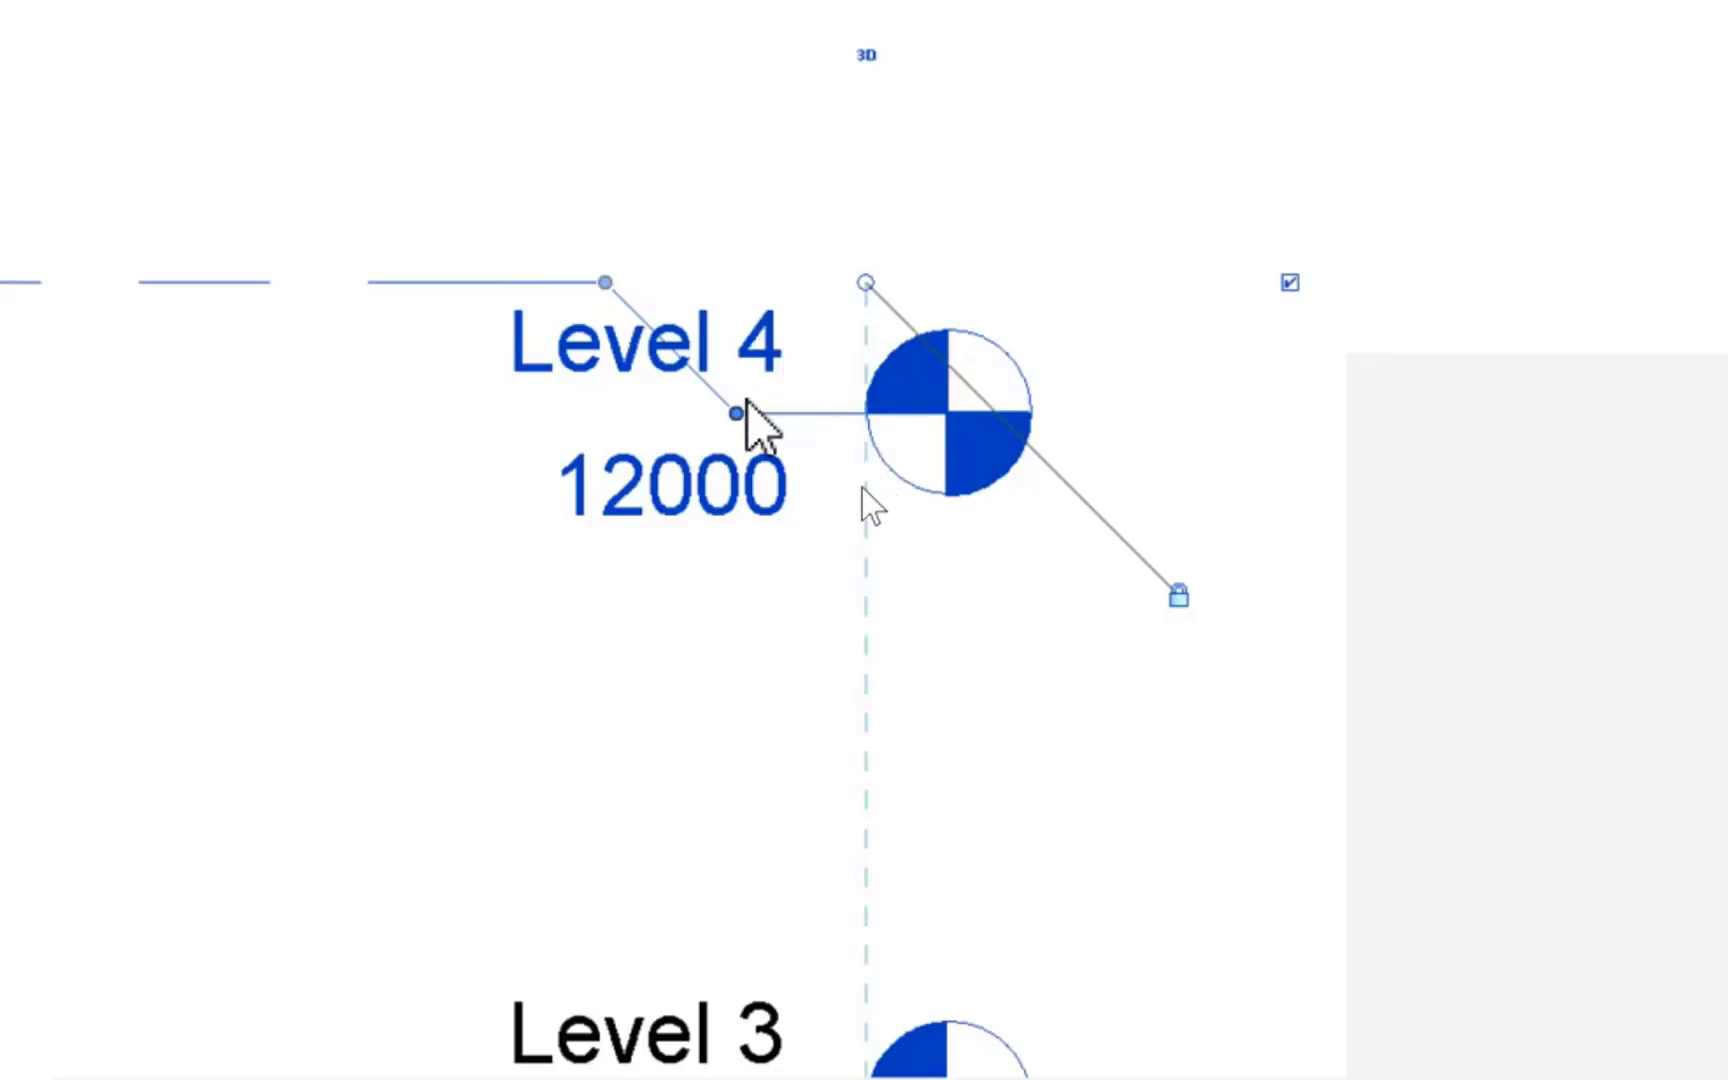
mouse_move(738, 412)
mouse_down()
mouse_move(761, 528)
mouse_move(680, 77)
mouse_up()
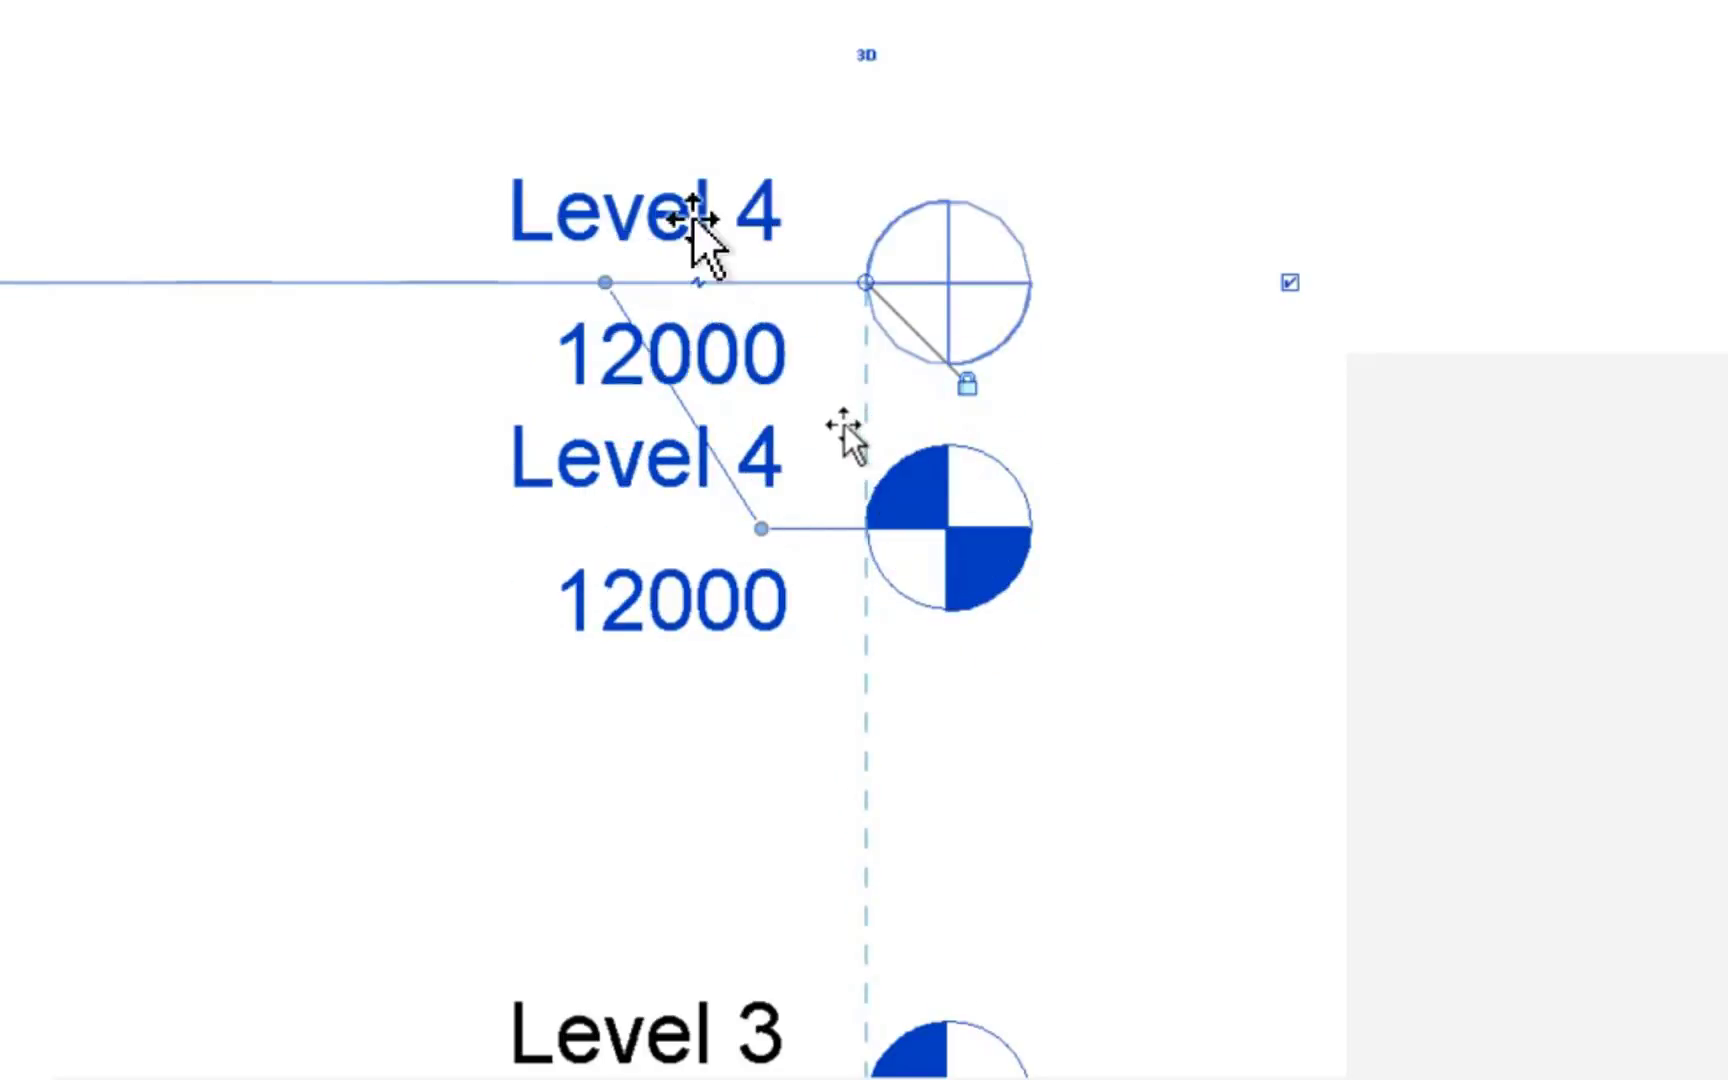
mouse_move(605, 282)
mouse_down()
mouse_move(406, 282)
mouse_move(540, 282)
mouse_up()
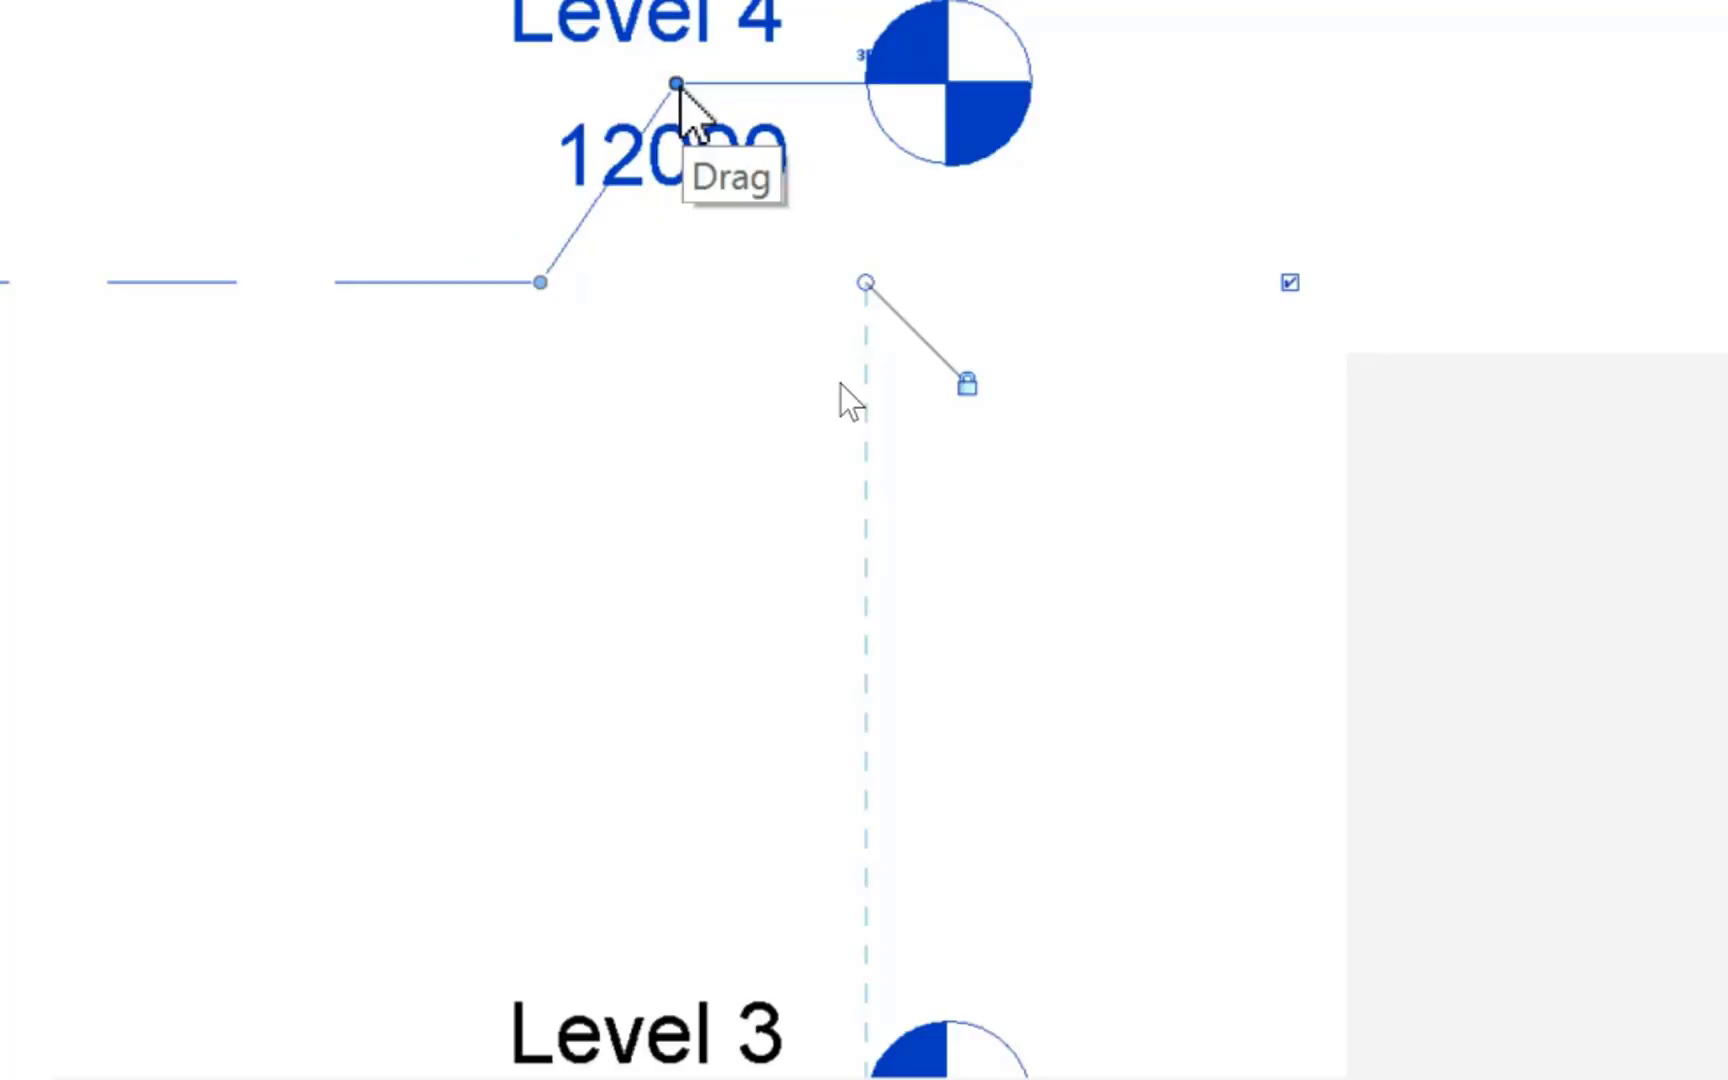
drag(677, 83, 715, 270)
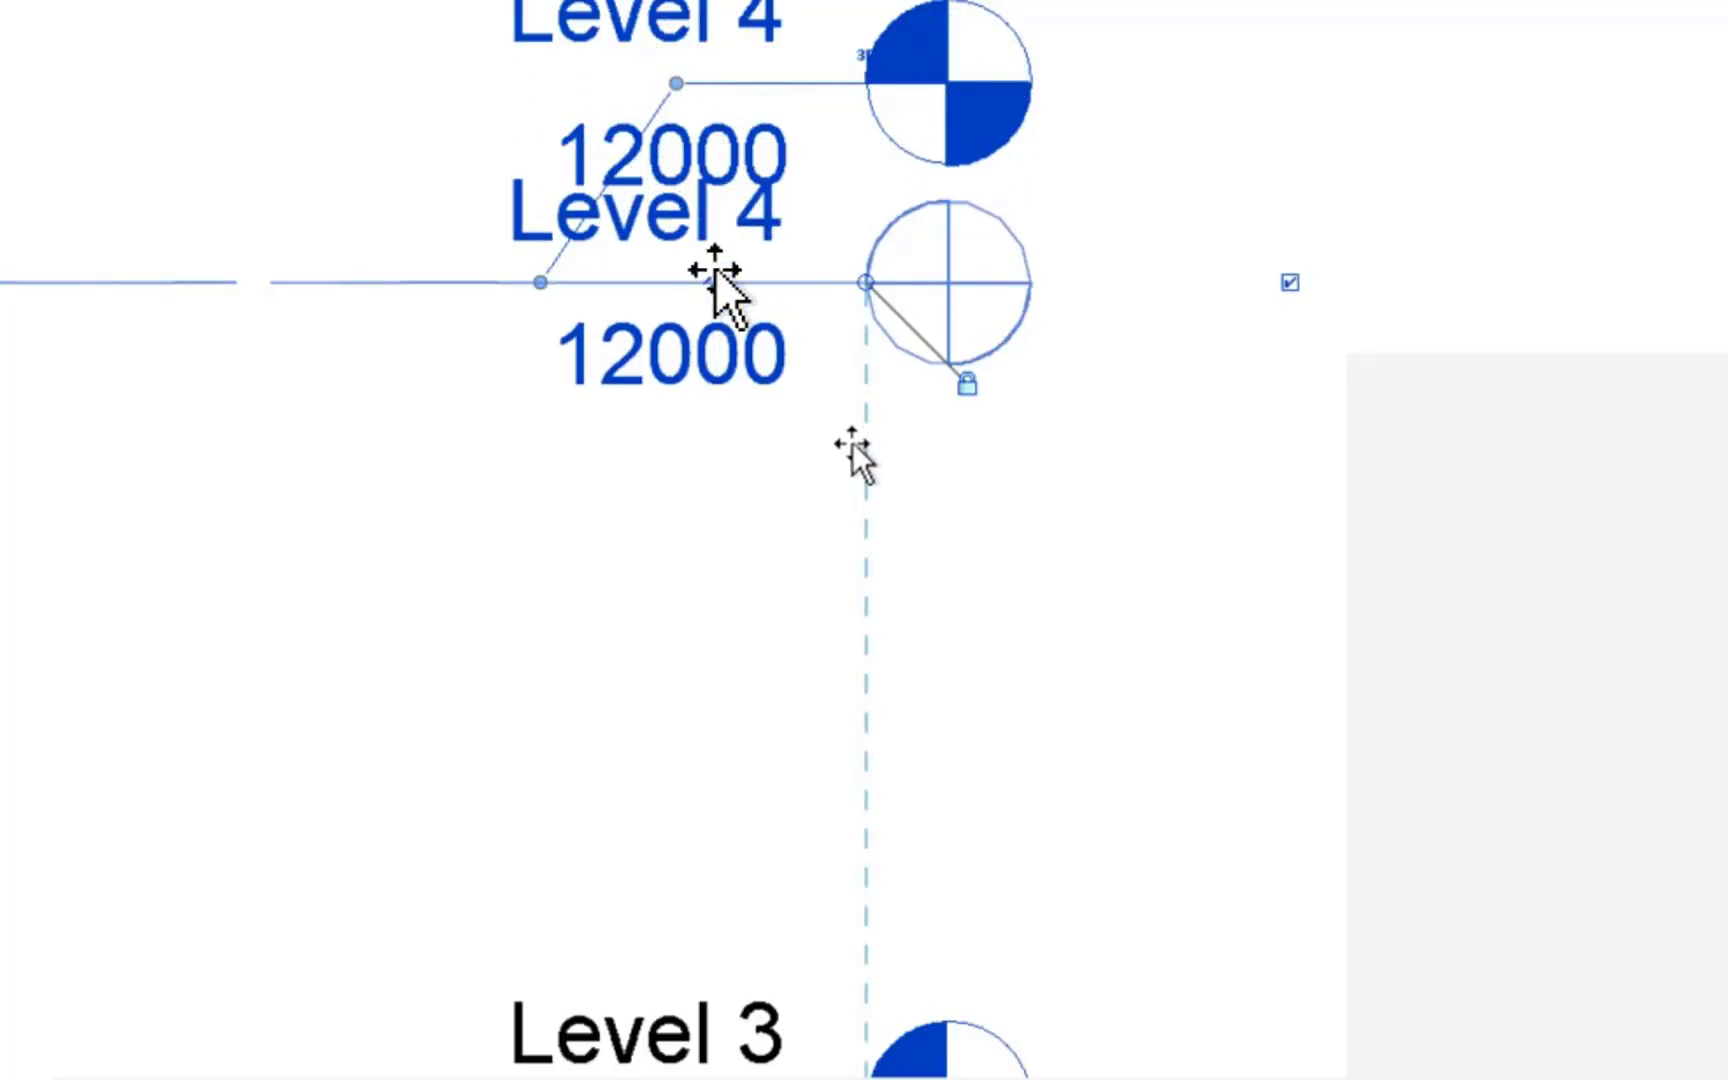
drag(713, 268, 712, 280)
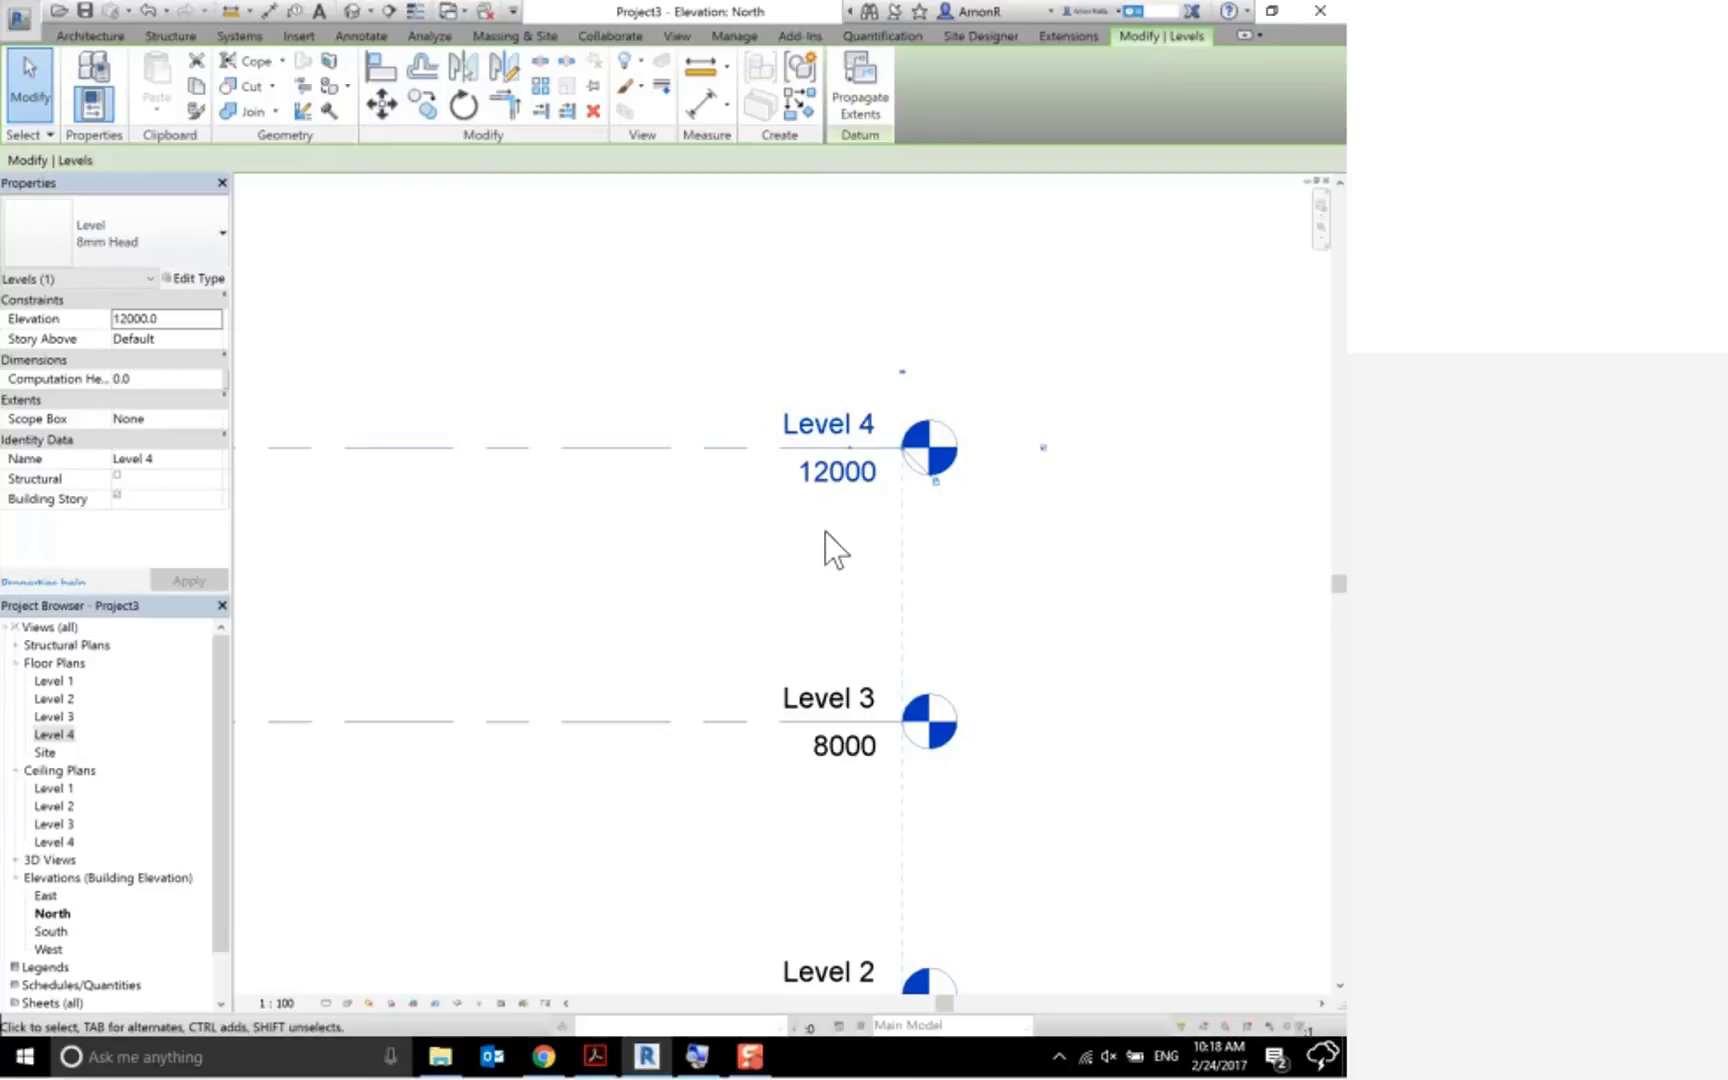
Start the Level tool from the Architecture tab, dismissing the not-saved reminder
click(116, 44)
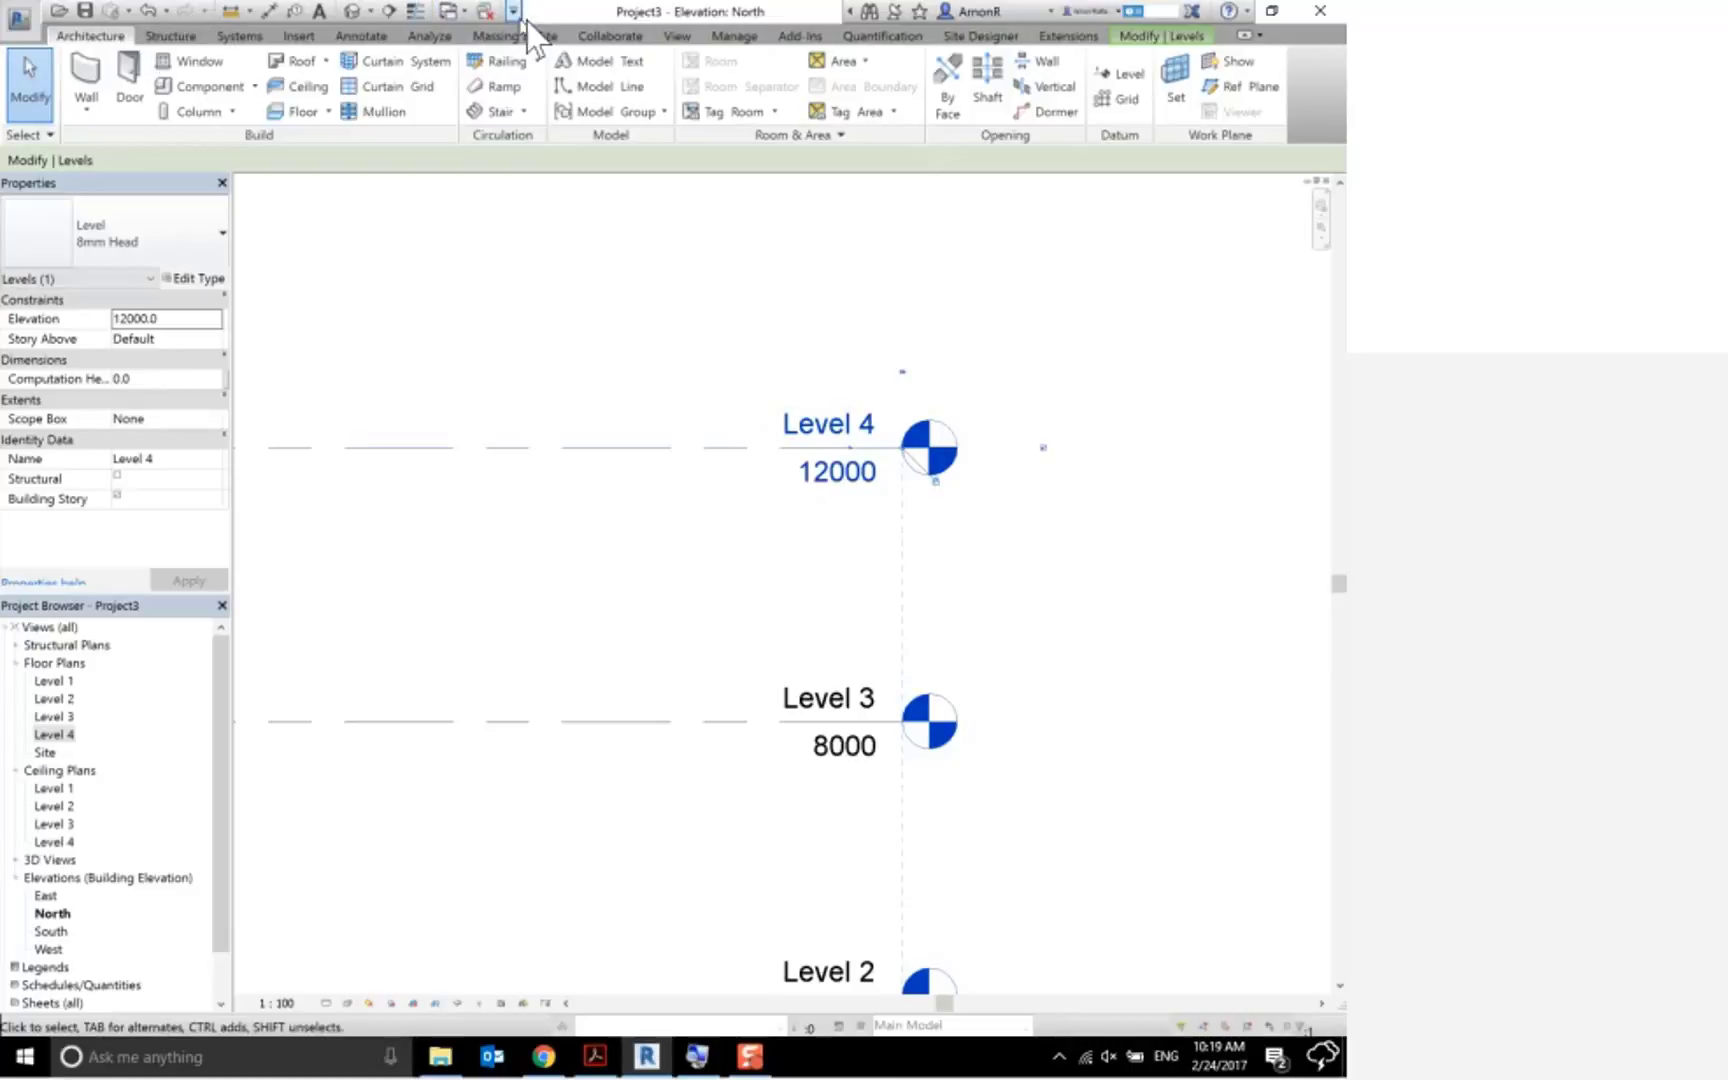
click(1104, 78)
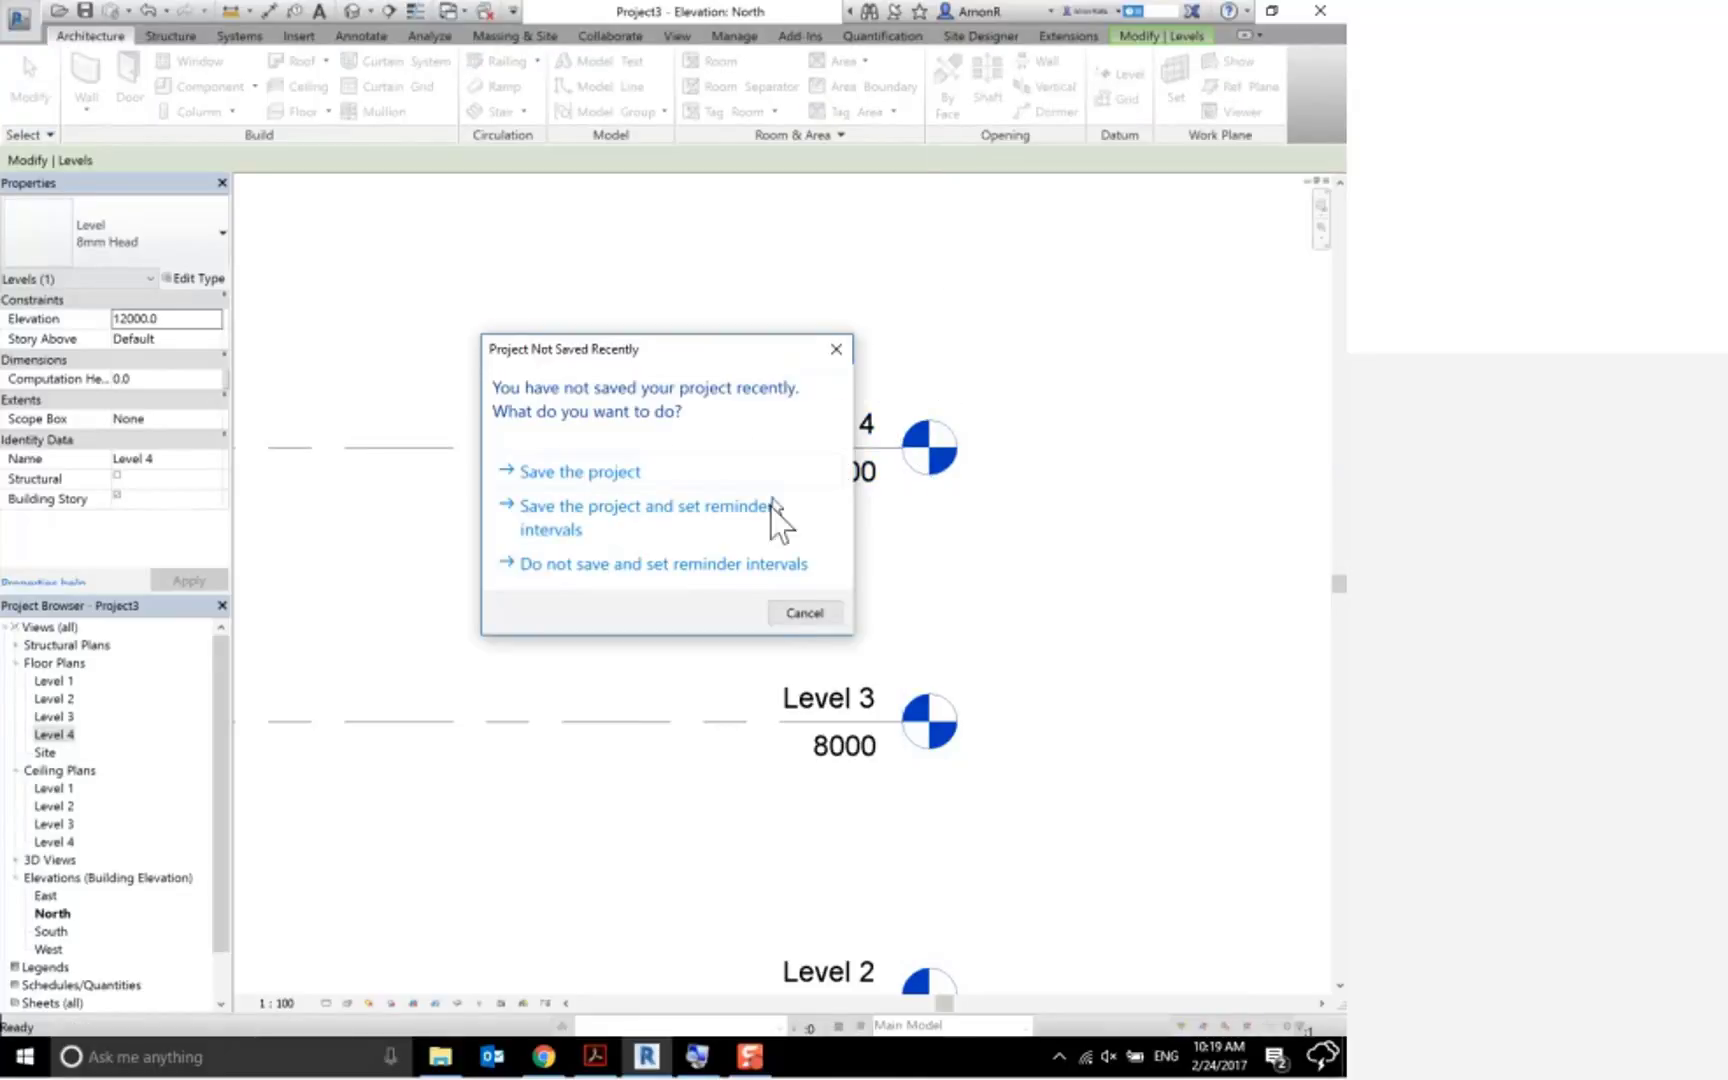
click(792, 607)
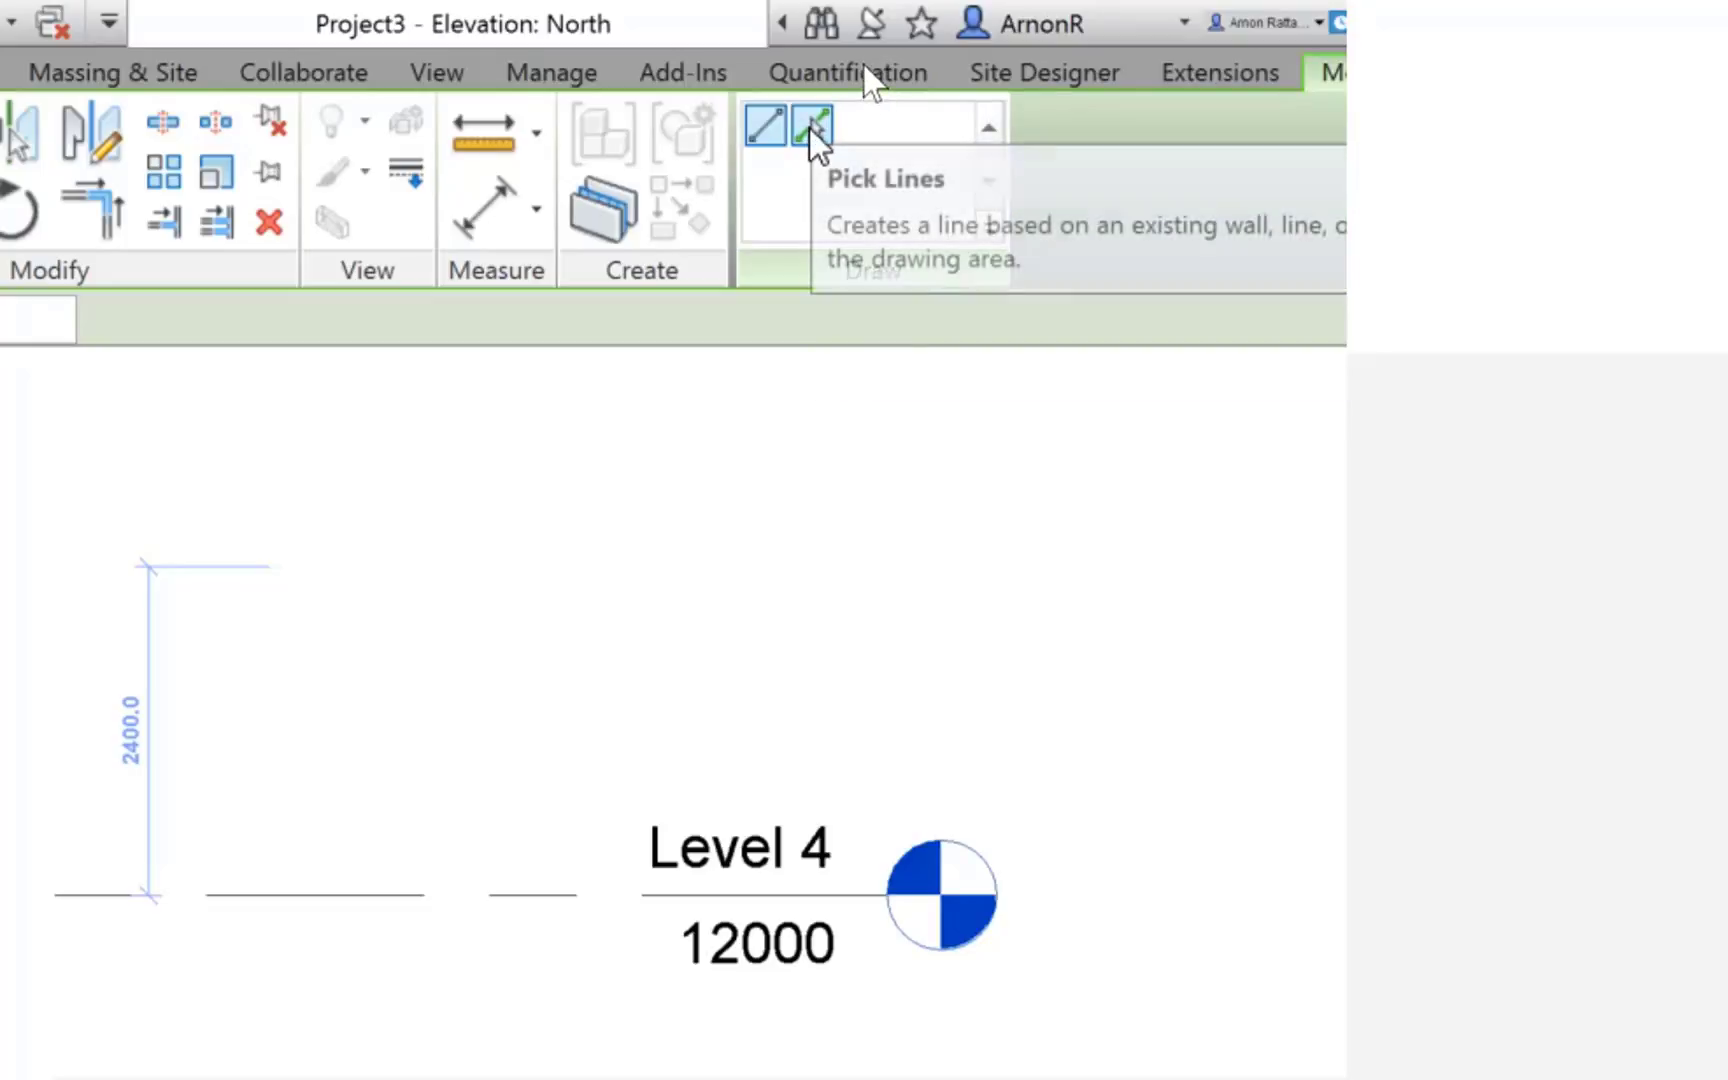
Switch level creation to Pick Lines with a 4 m offset
click(812, 128)
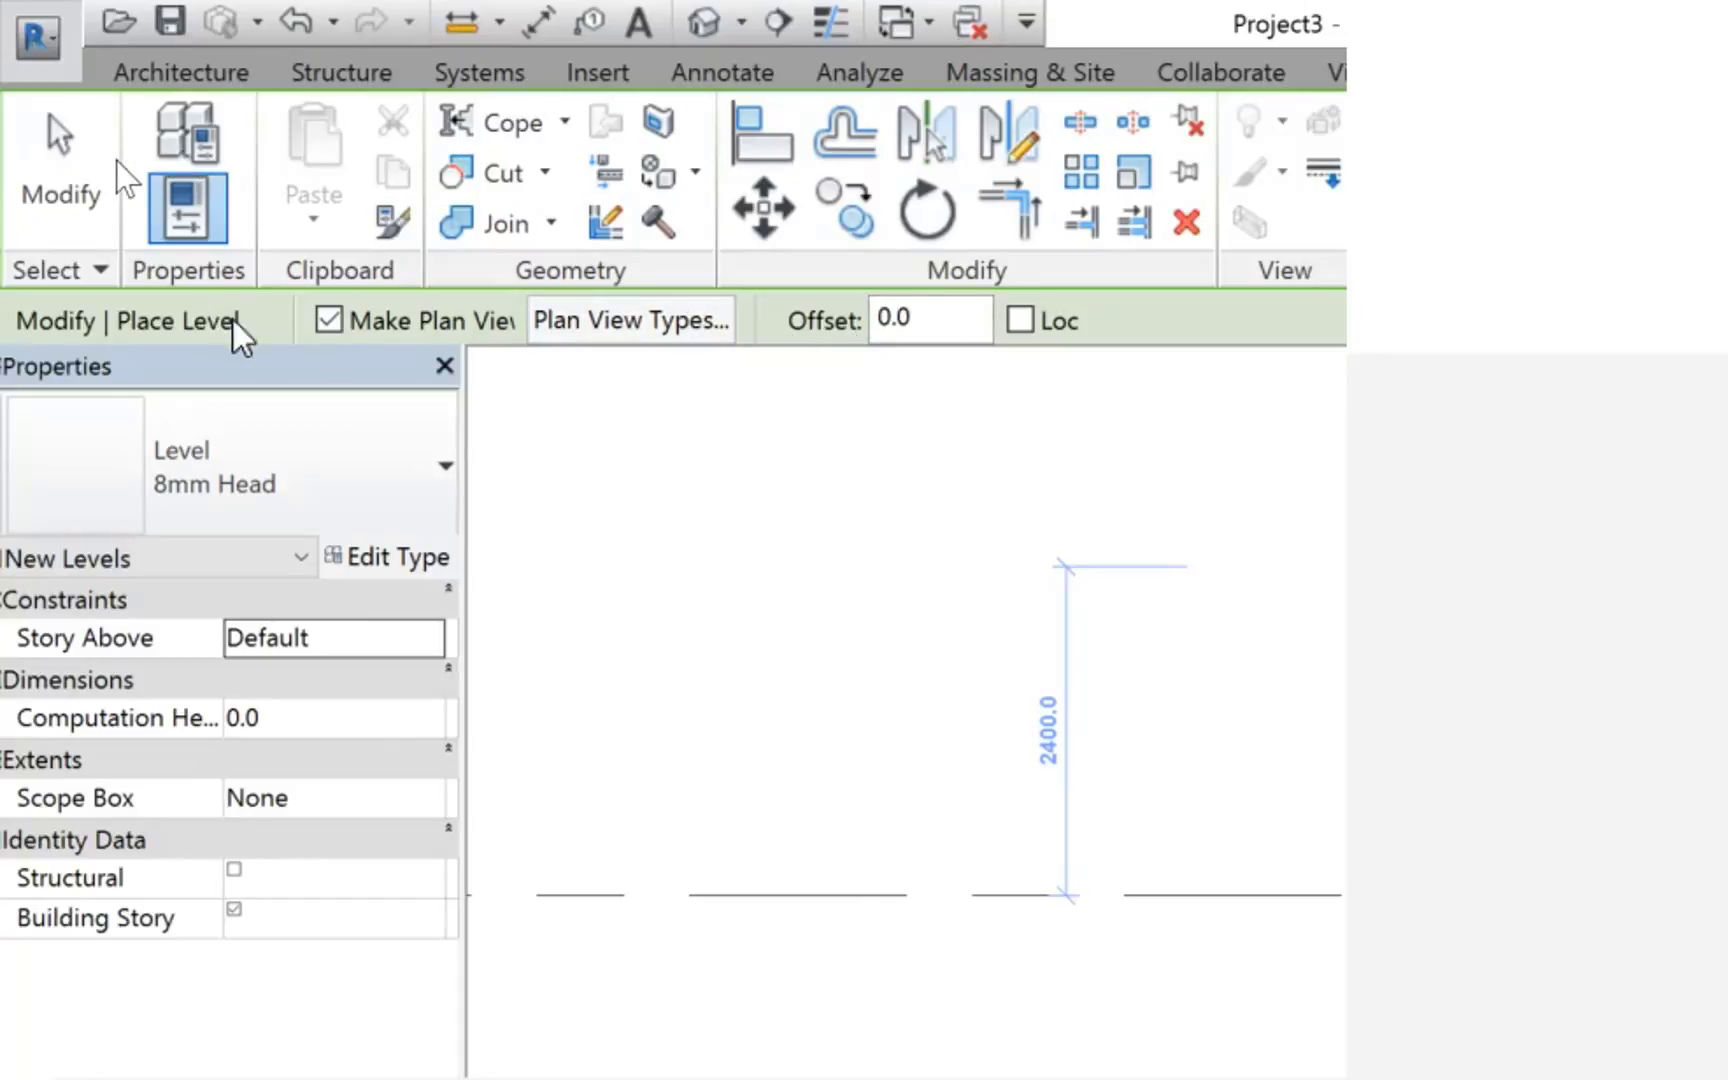
click(940, 320)
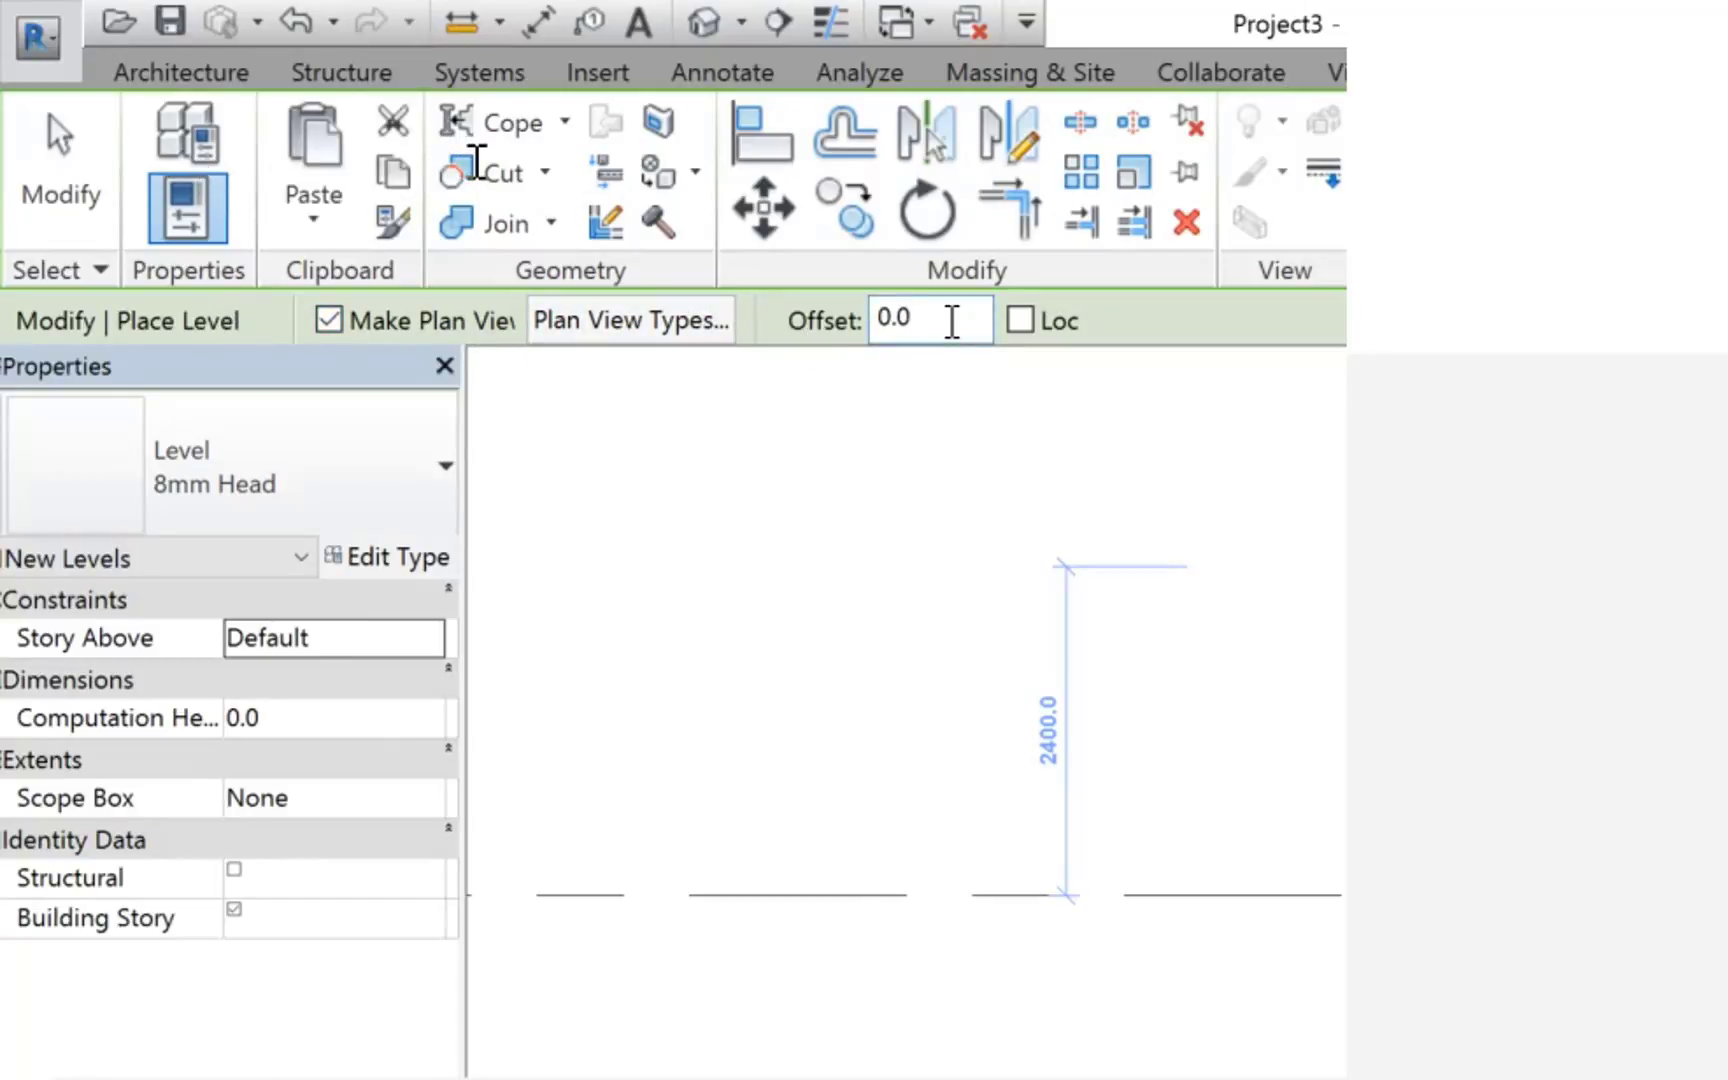
key(BackSpace)
key(BackSpace)
key(BackSpace)
text(4)
text(o00)
key(BackSpace)
key(BackSpace)
key(BackSpace)
text(00.0)
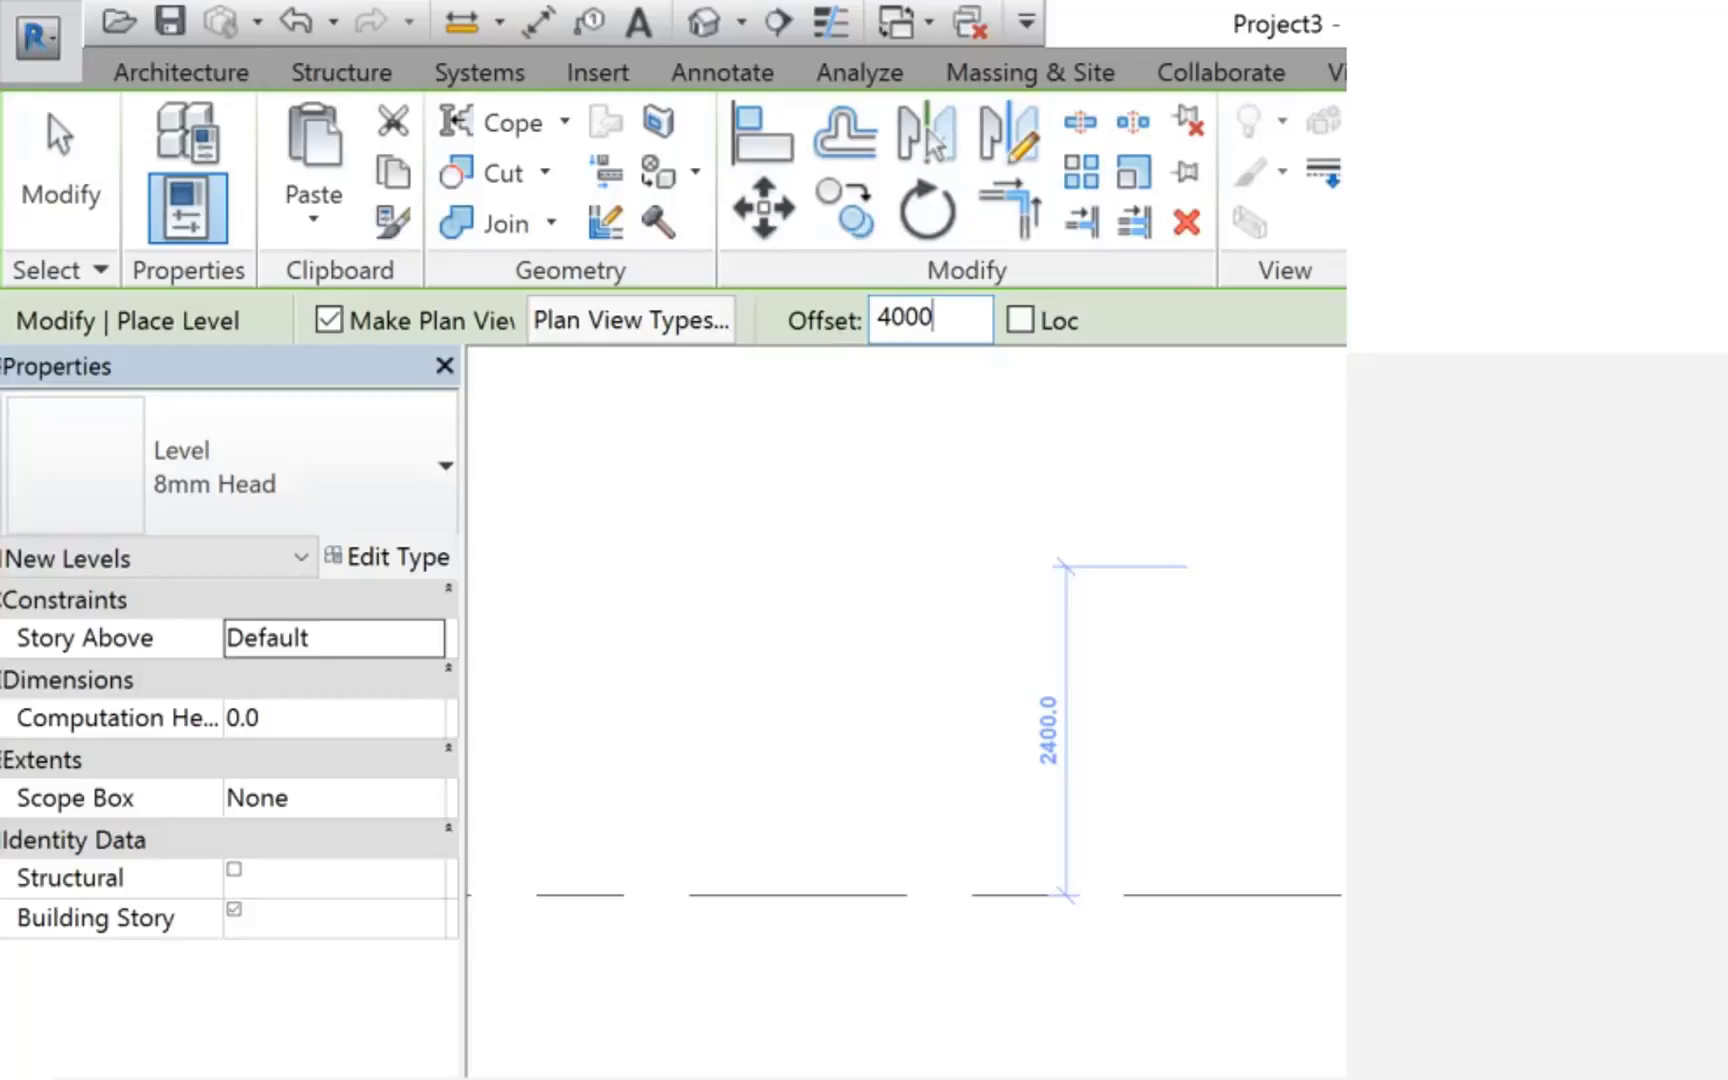
key(BackSpace)
key(BackSpace)
key(BackSpace)
text(m)
key(Return)
Try a 100 in offset (2540), then restore the offset to 4 m (4000.0)
drag(987, 320, 866, 318)
text(100)
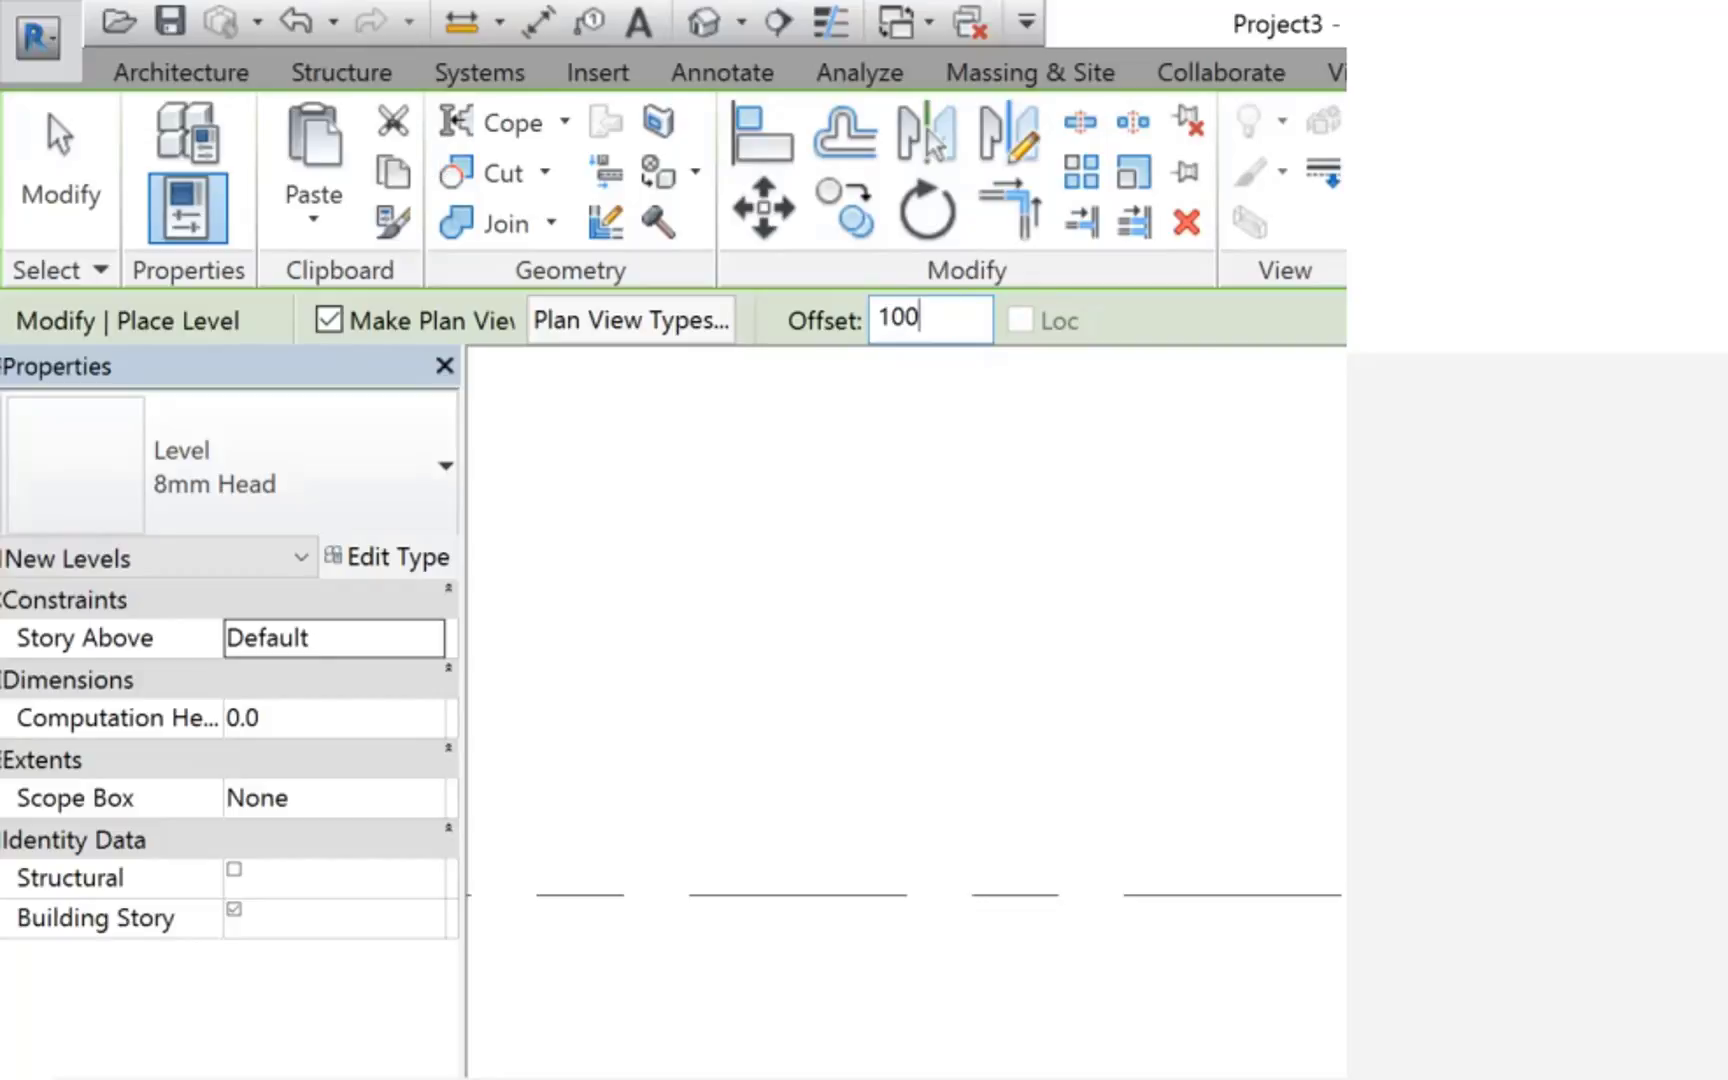
text(in)
key(Return)
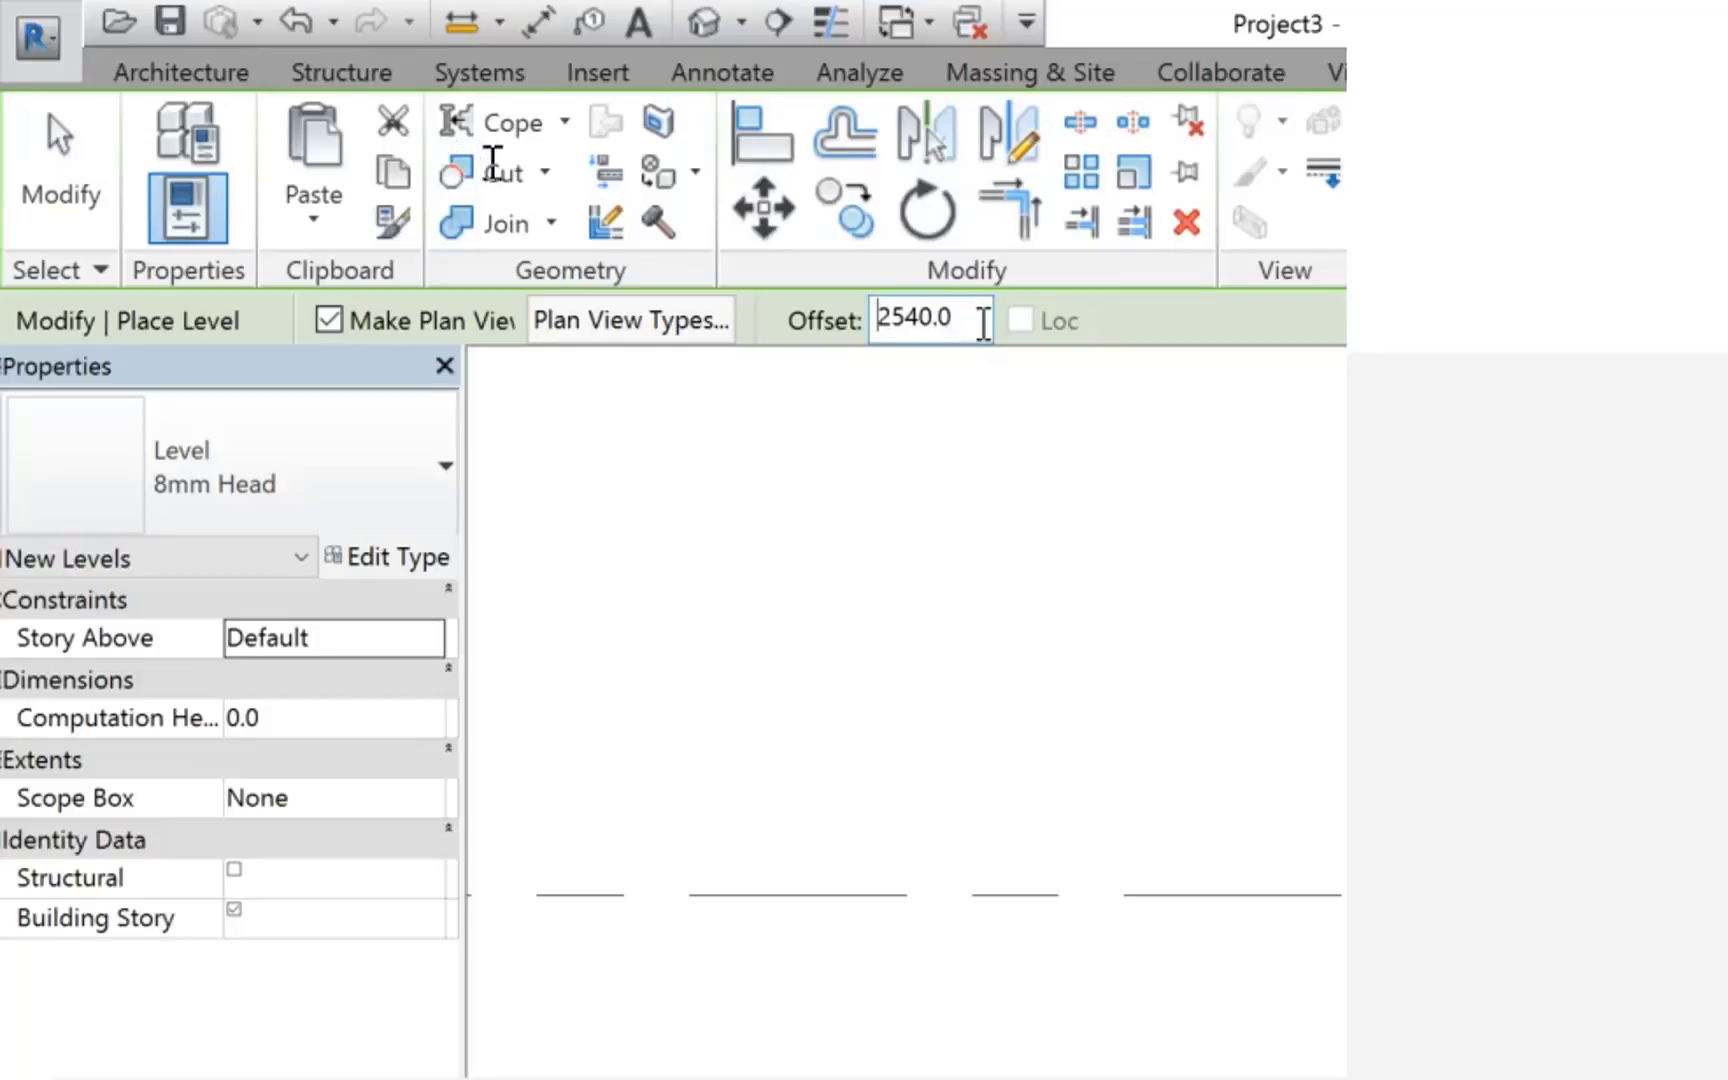
drag(958, 318, 860, 316)
text(4m)
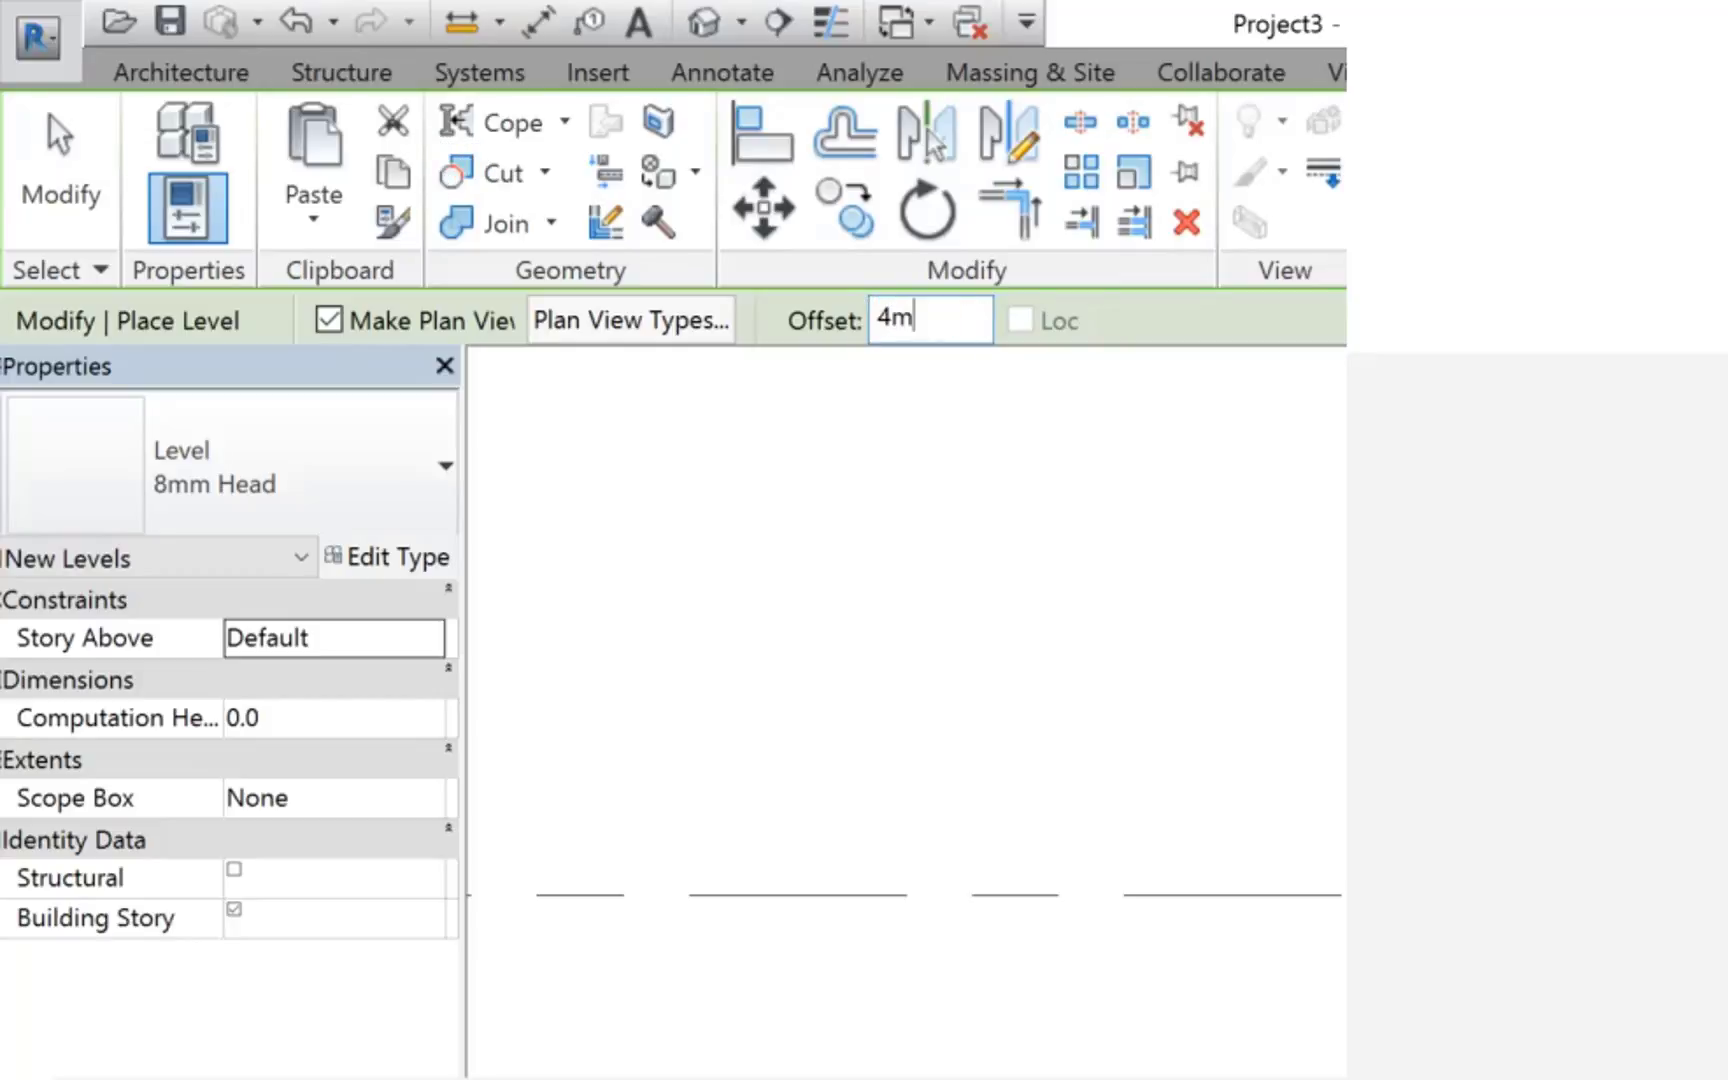
key(Return)
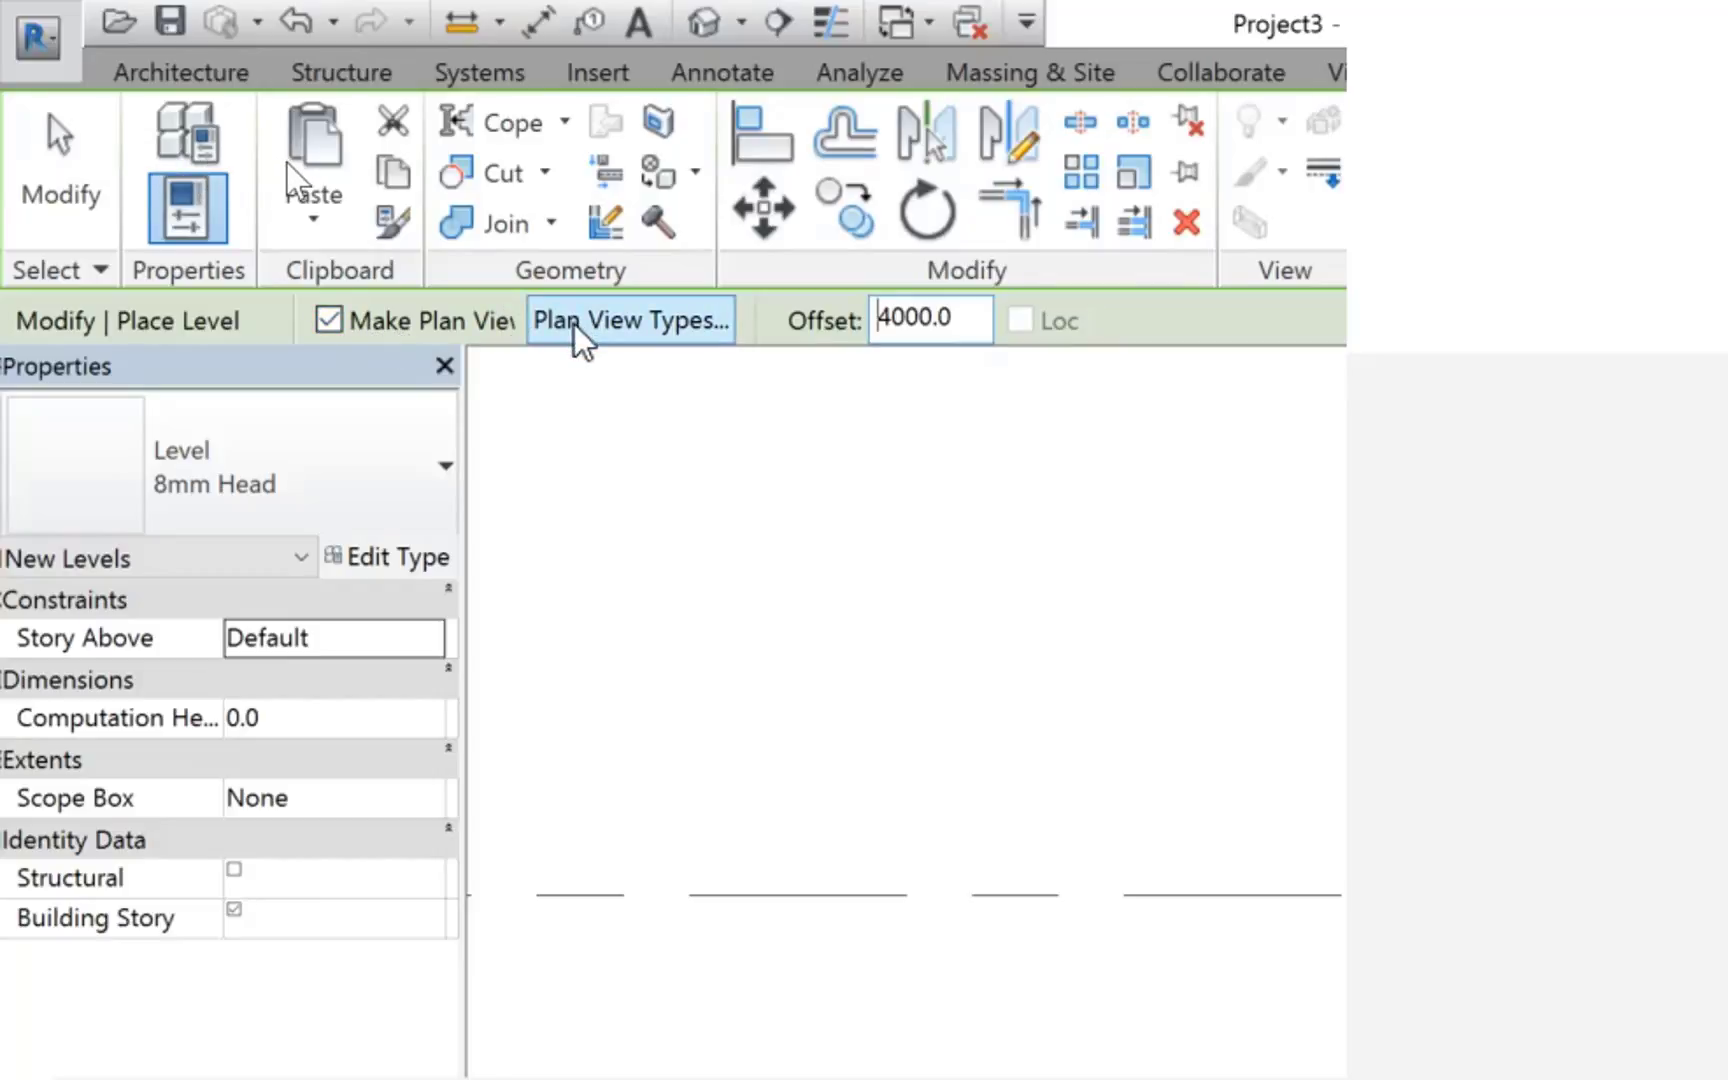
Limit new levels' plan views to Floor Plan and Ceiling Plan, dropping Structural Plan
click(580, 338)
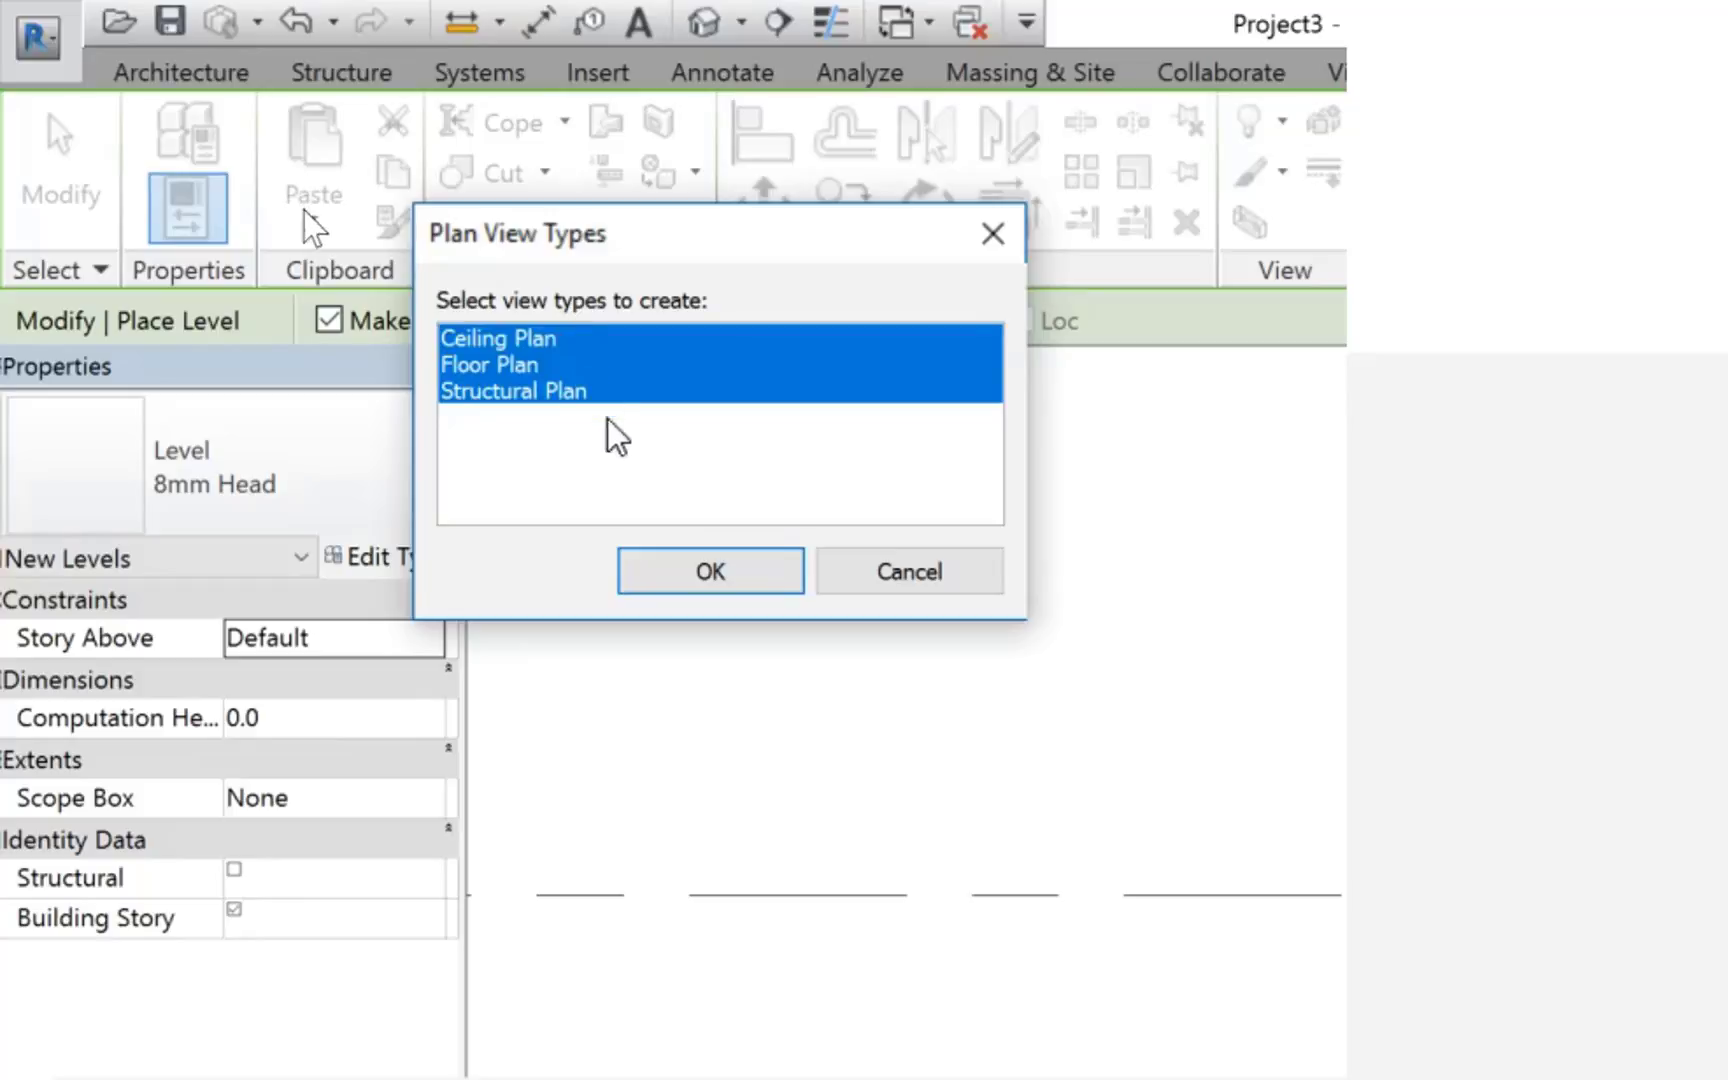
ctrl+click(532, 391)
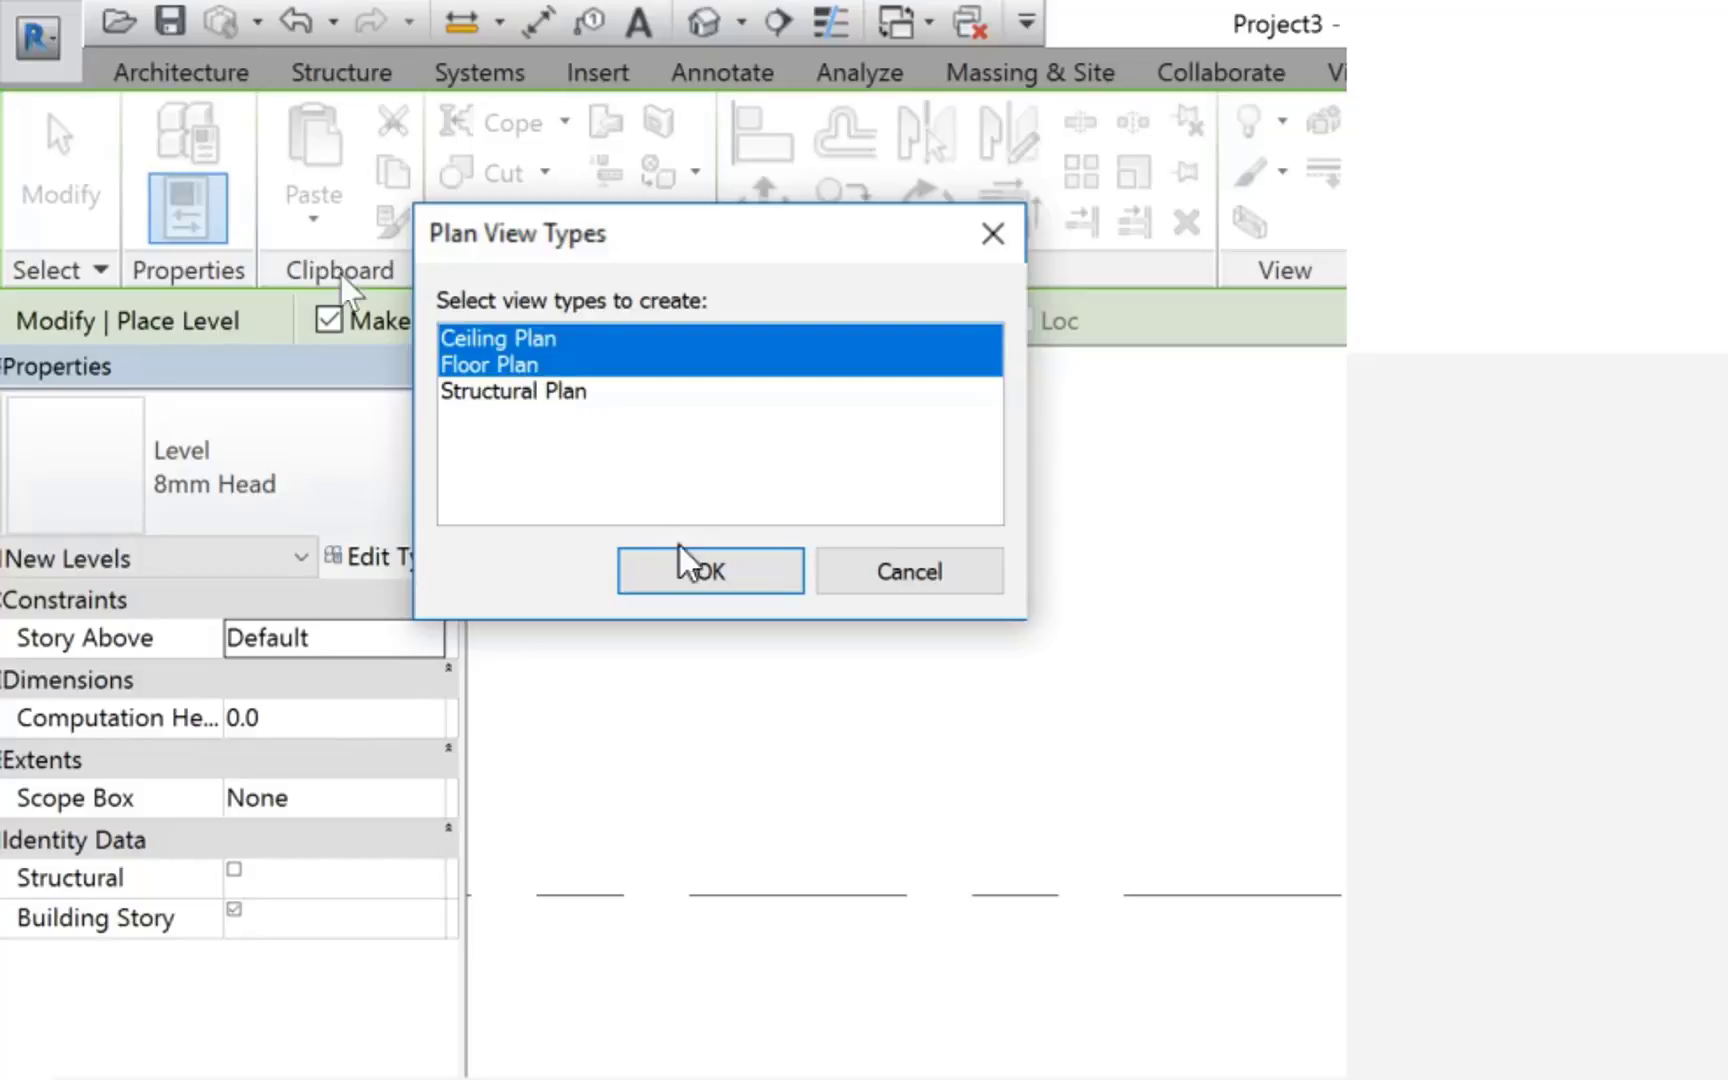
click(706, 580)
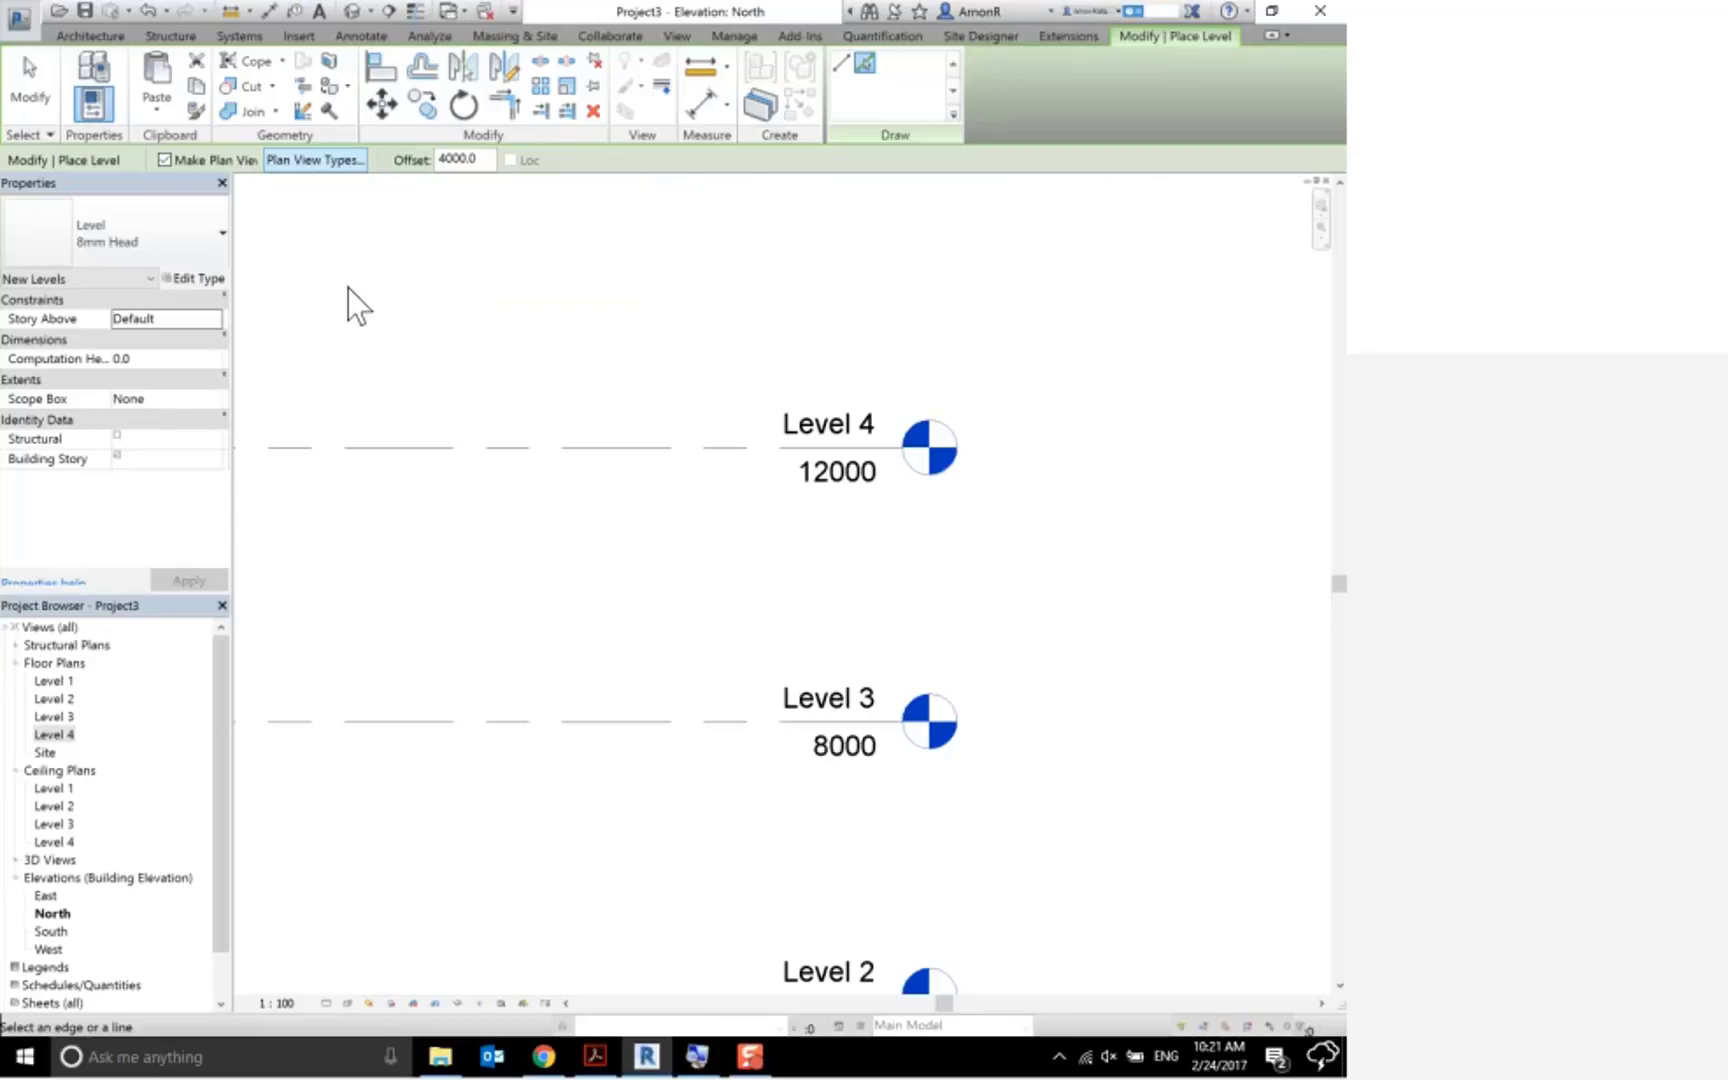
scroll(448, 329, down, 3)
middle_drag(448, 329, 864, 462)
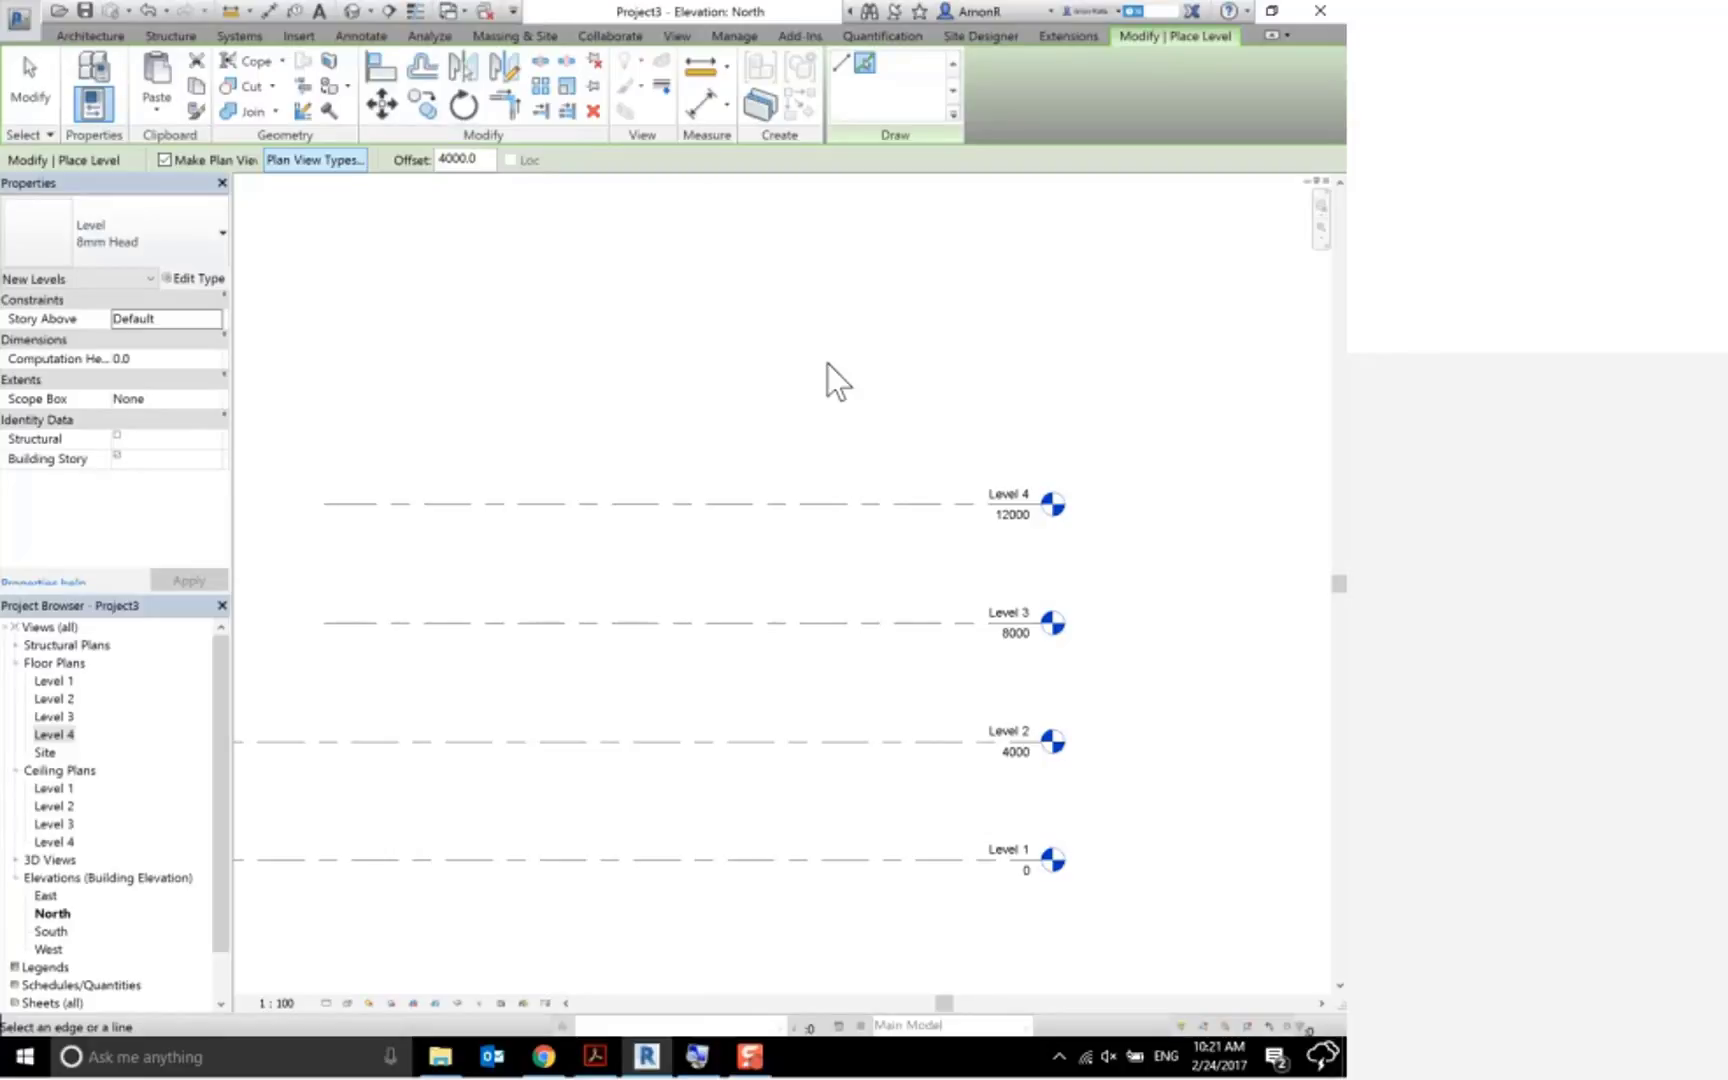
scroll(778, 440, up, 2)
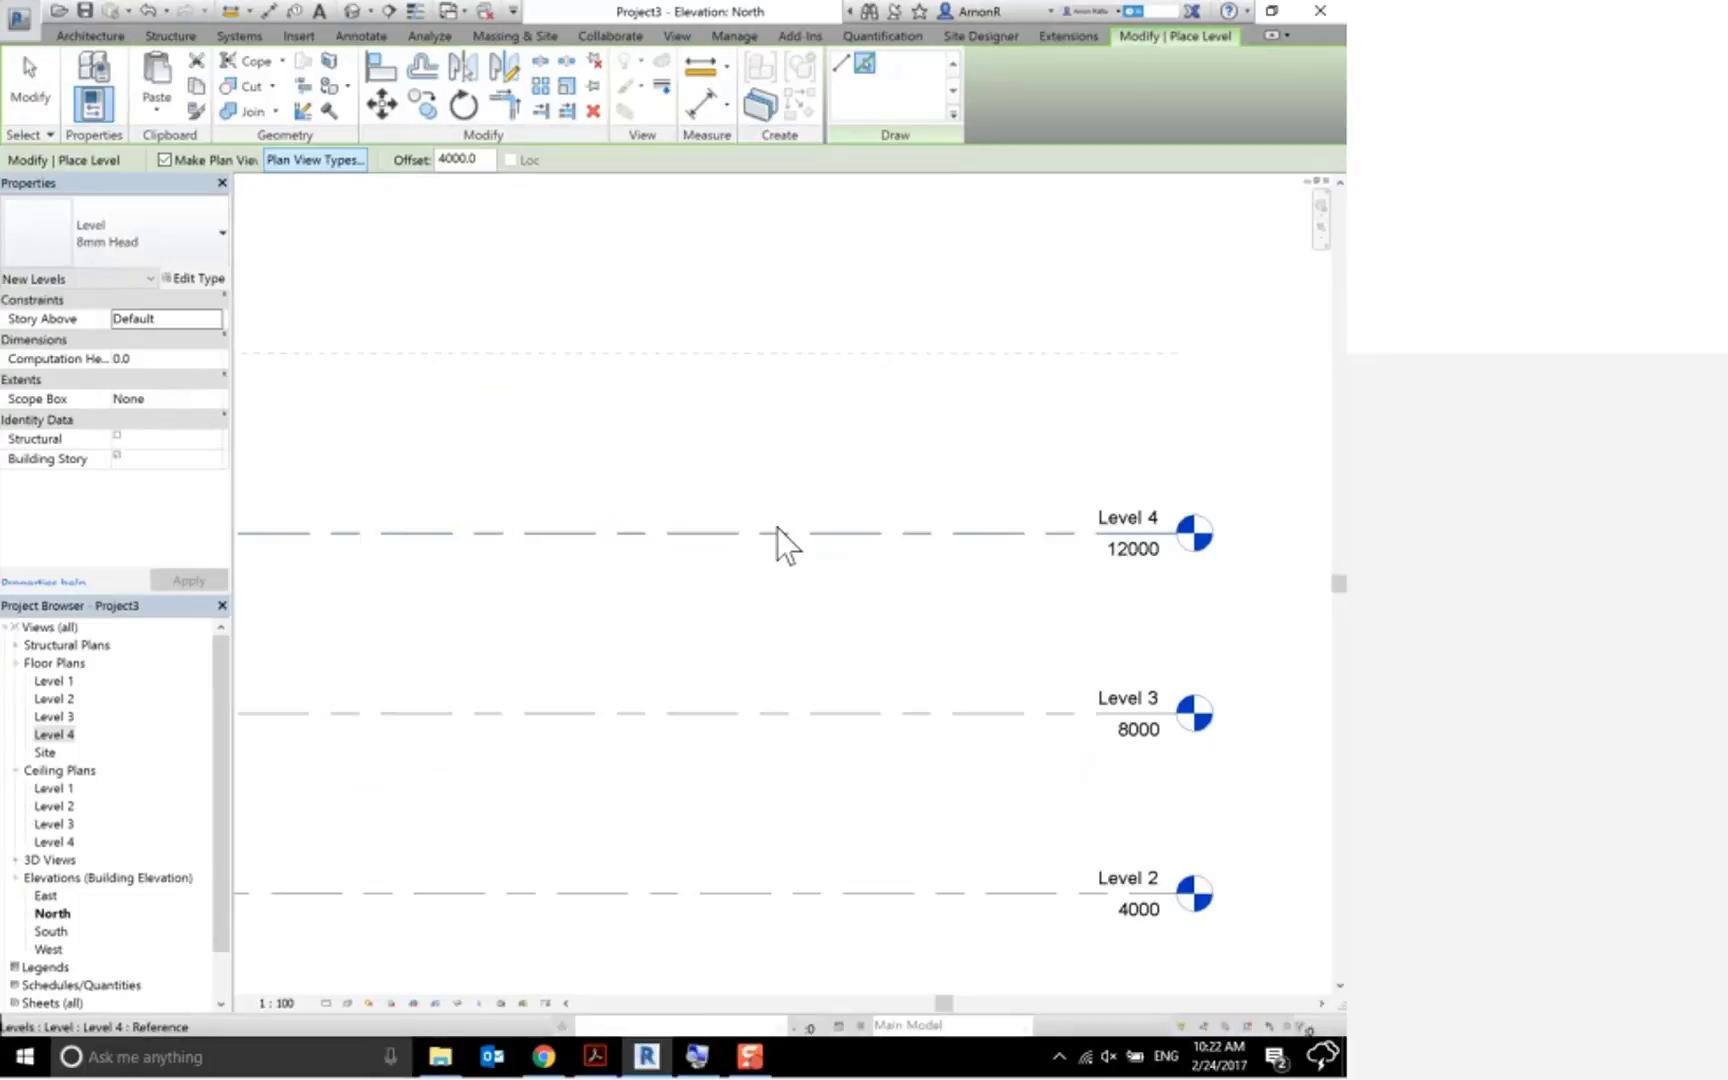
scroll(835, 560, down, 1)
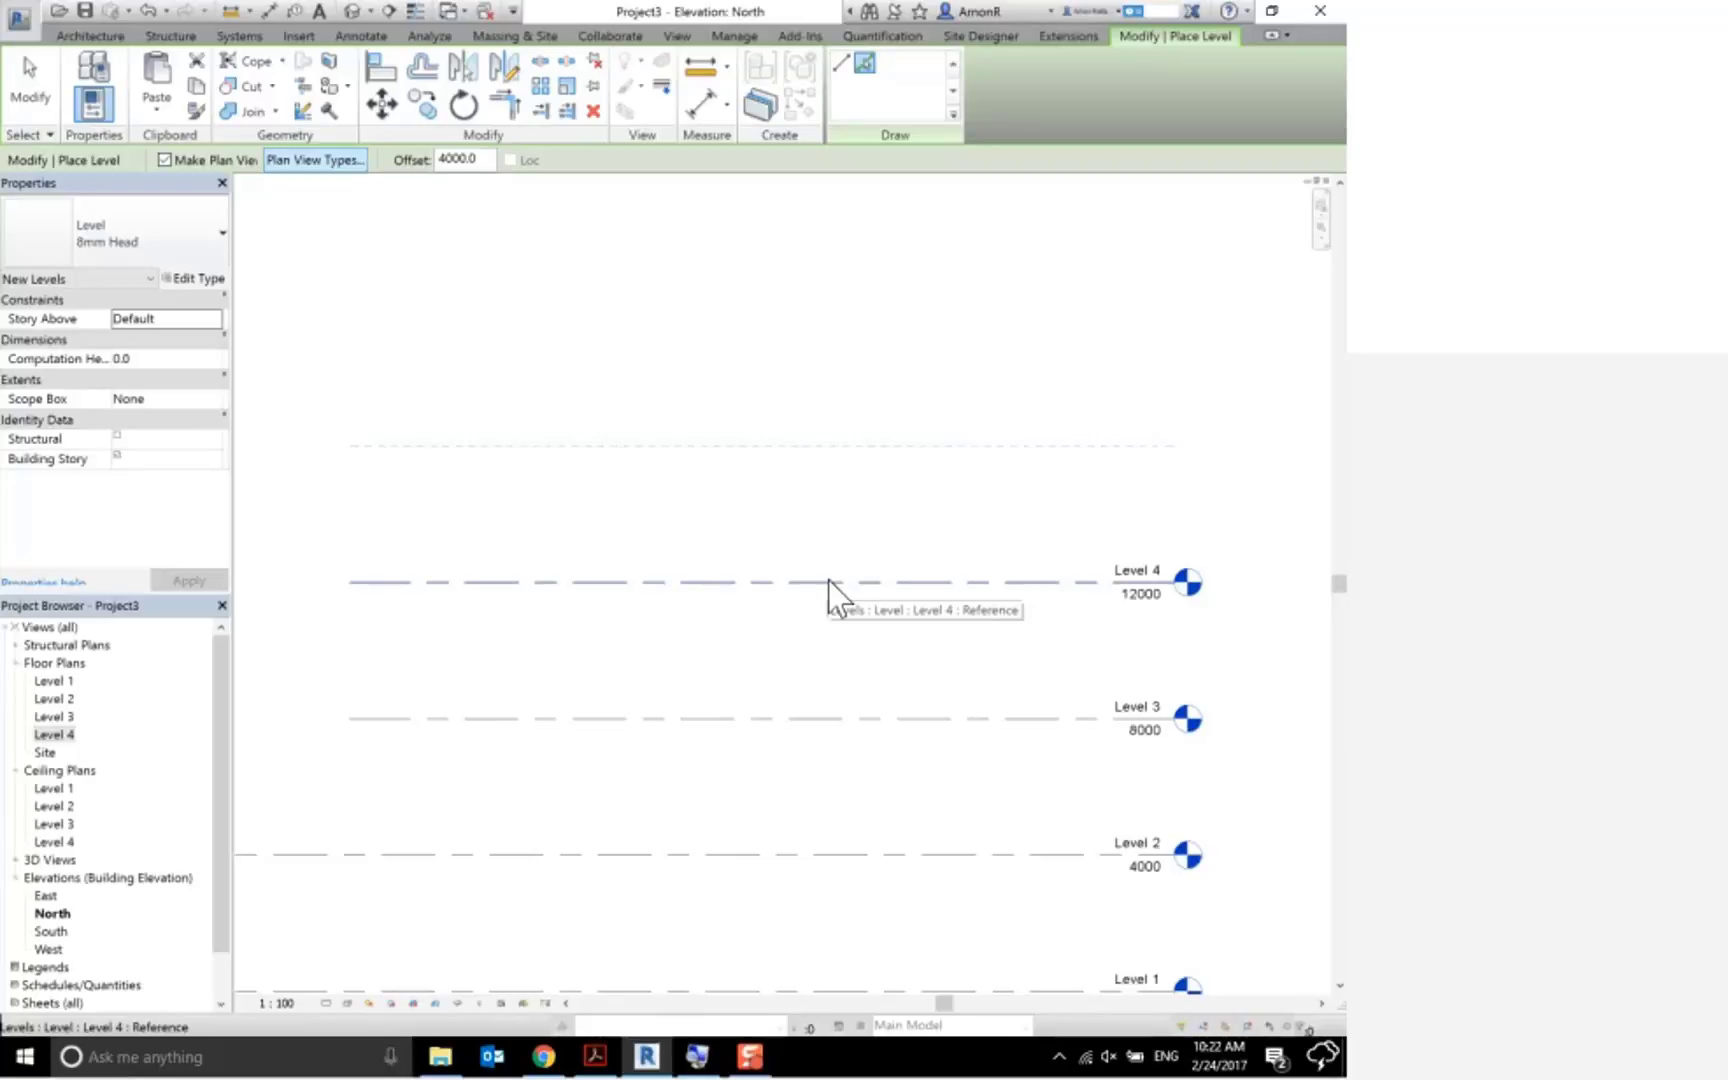
scroll(846, 591, up, 1)
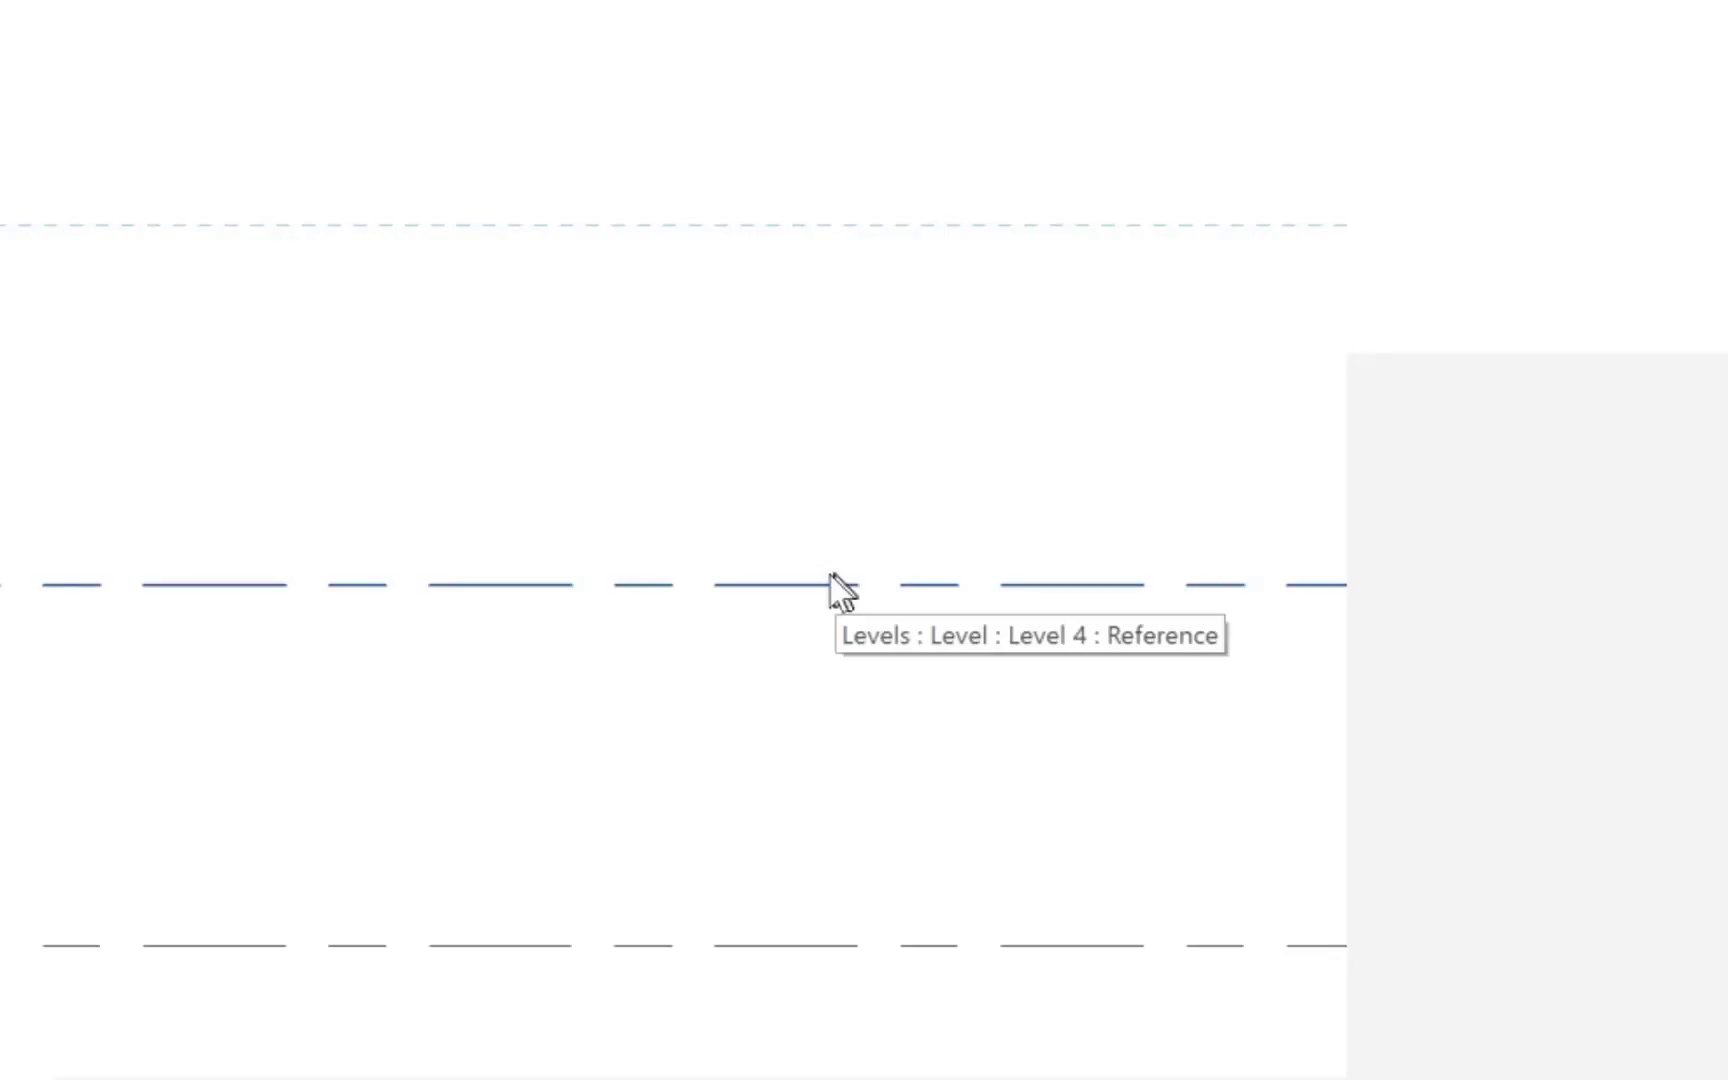
Pick Levels 4, 5 and 6 in turn to add Levels 5–7 at 16000, 20000, 24000
click(831, 583)
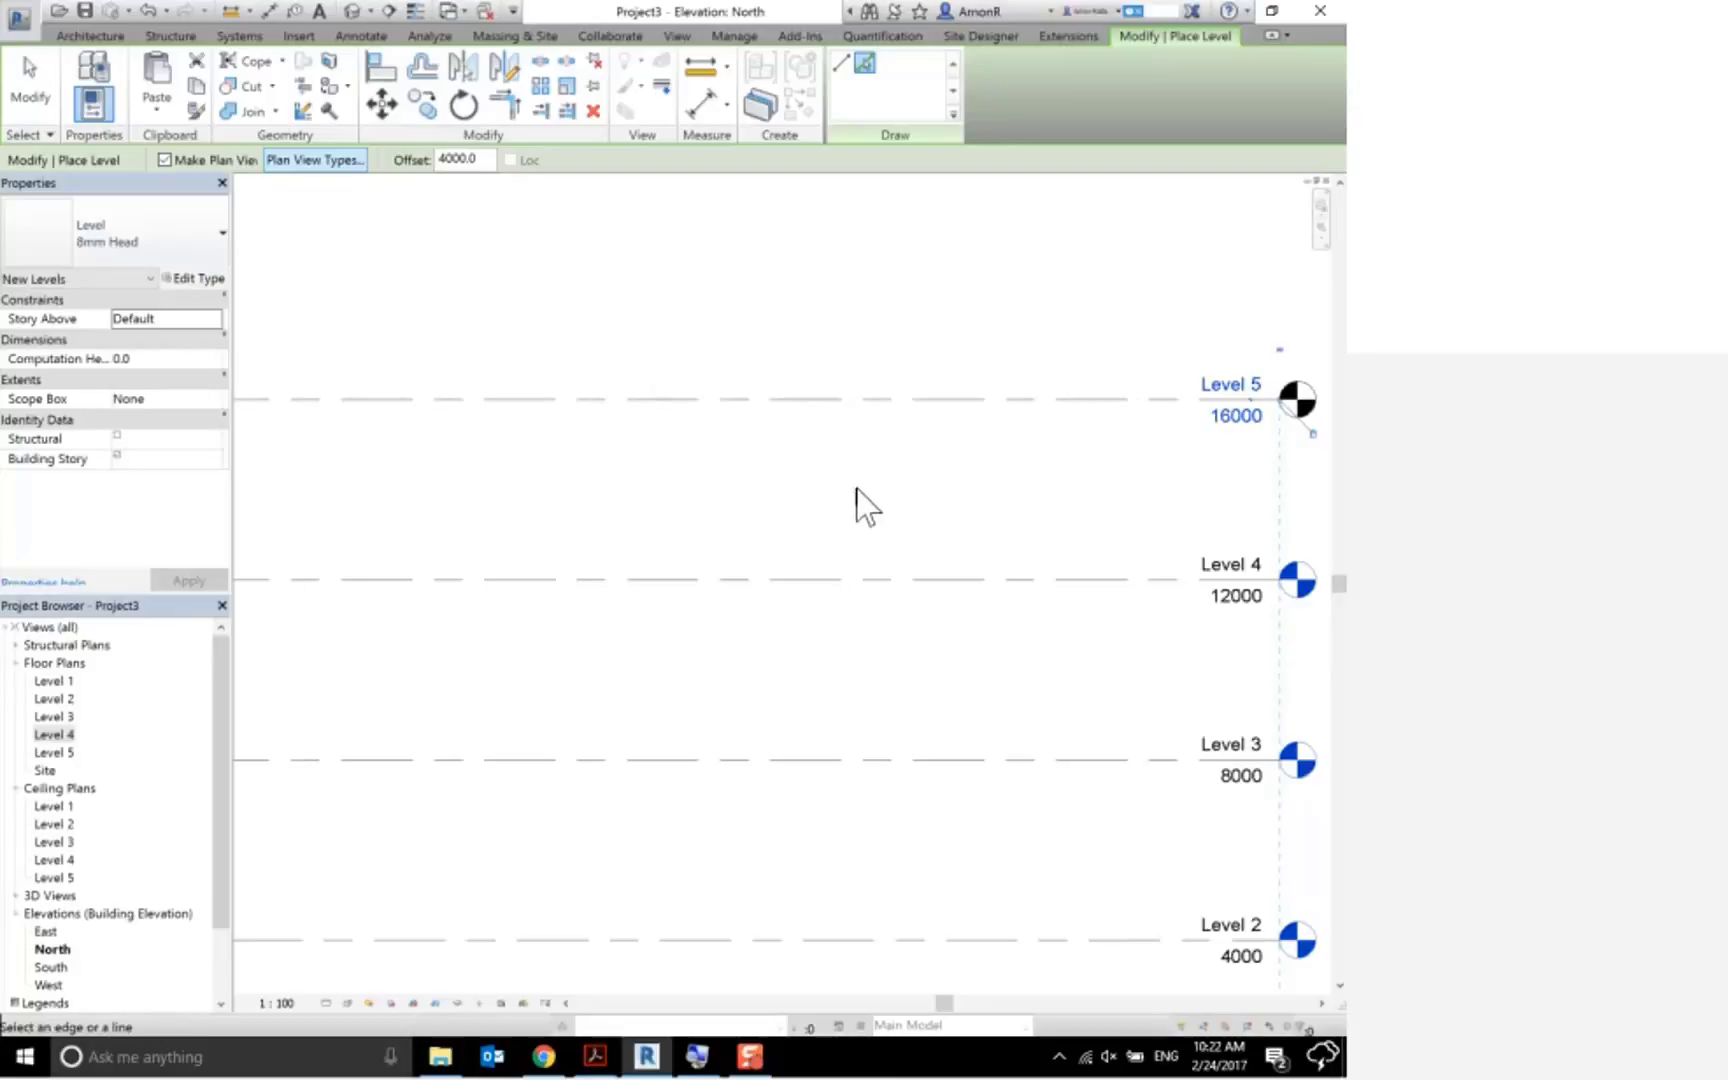
middle_drag(907, 400, 840, 505)
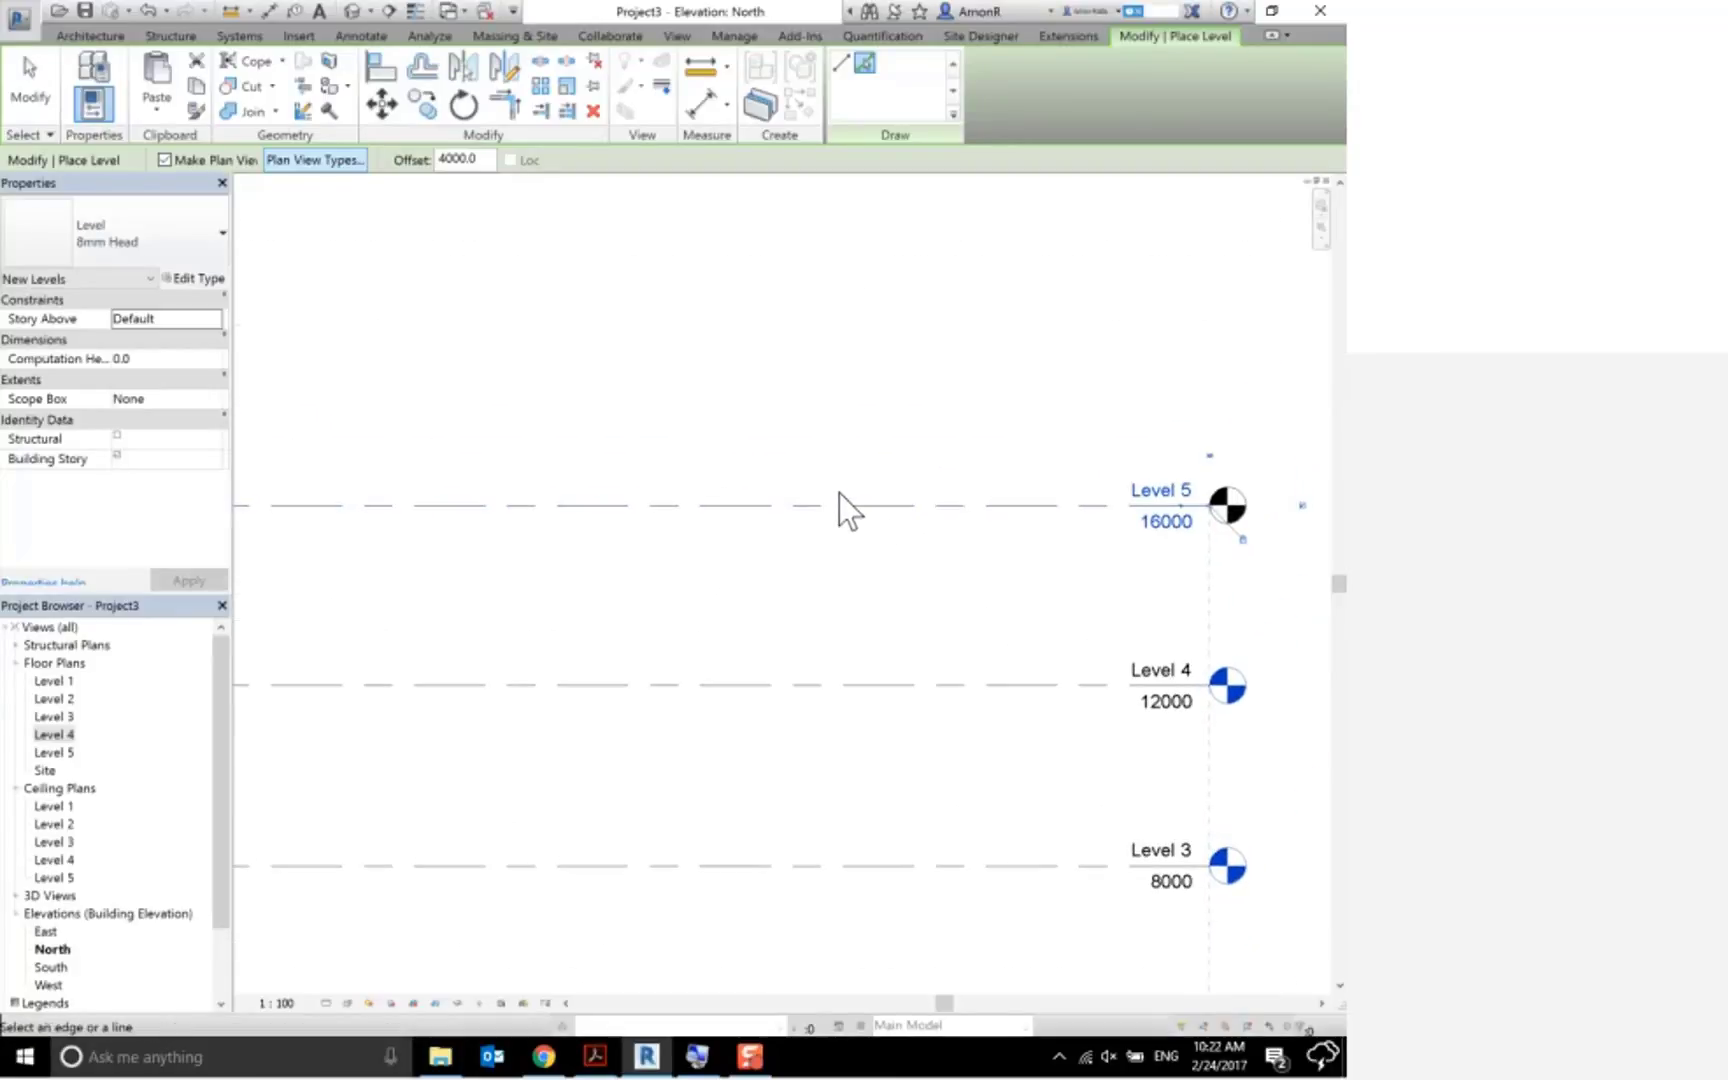
click(842, 505)
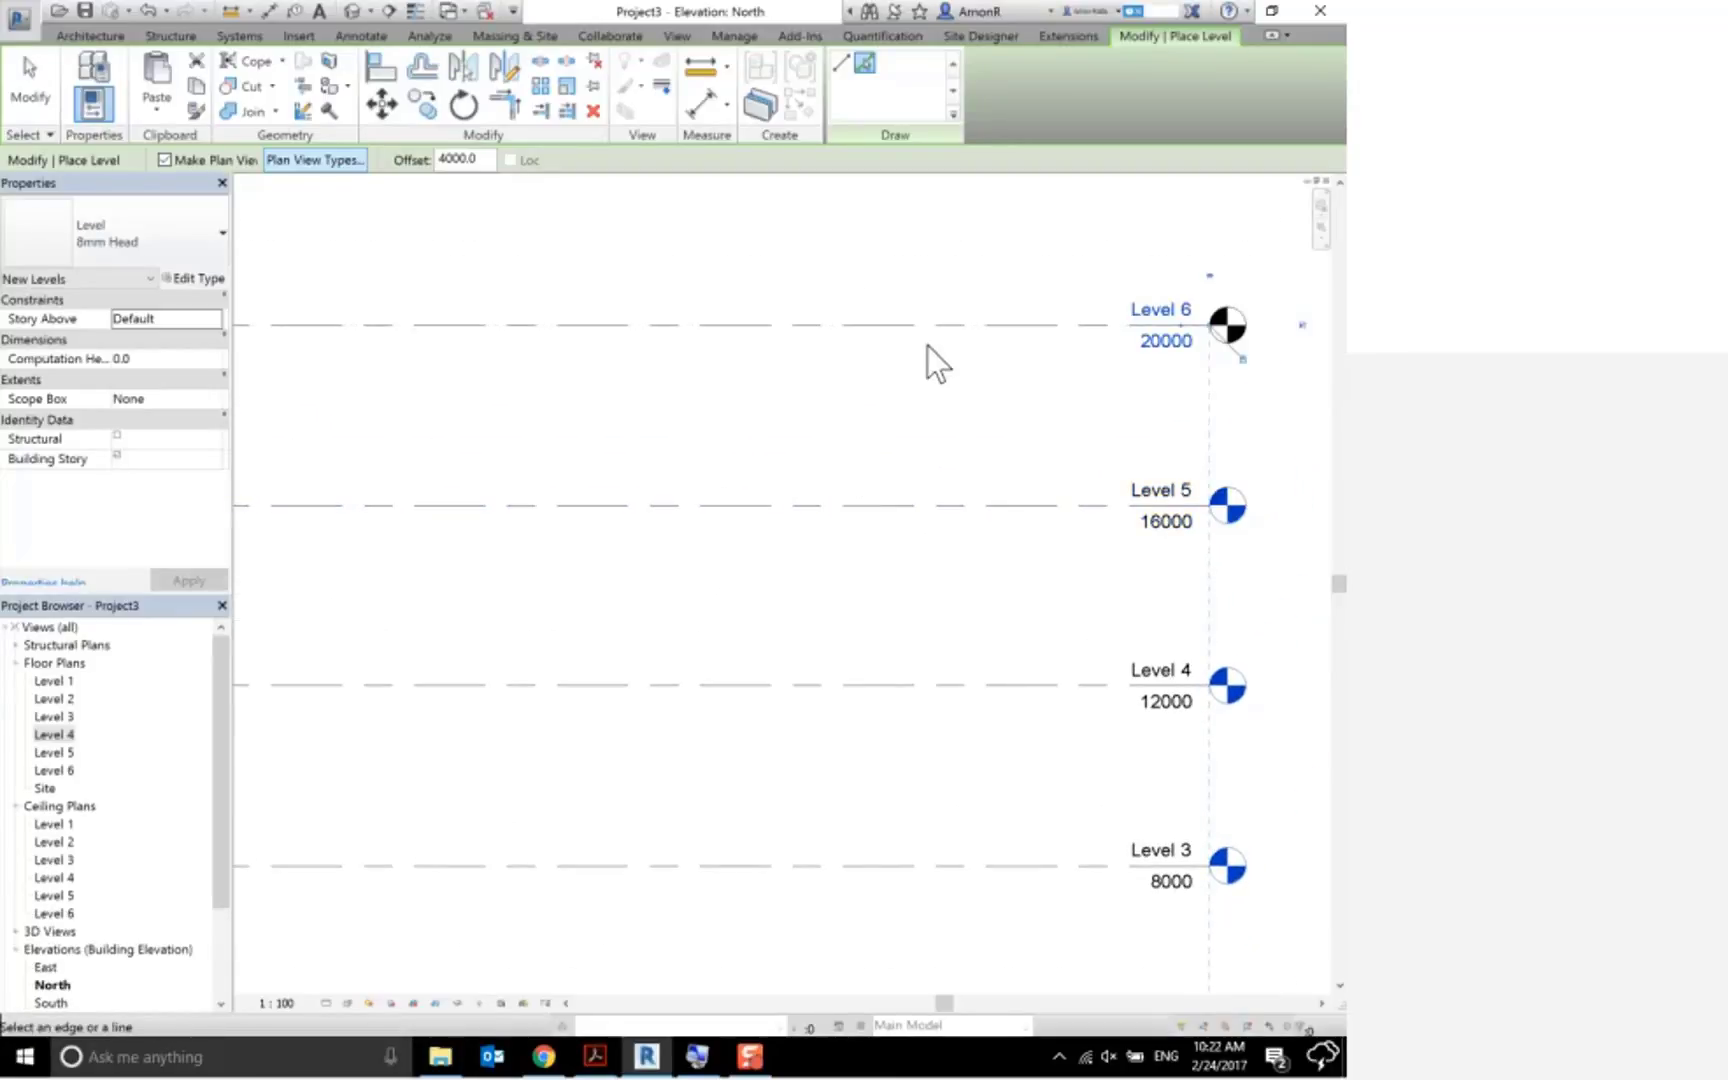
middle_drag(938, 325, 917, 437)
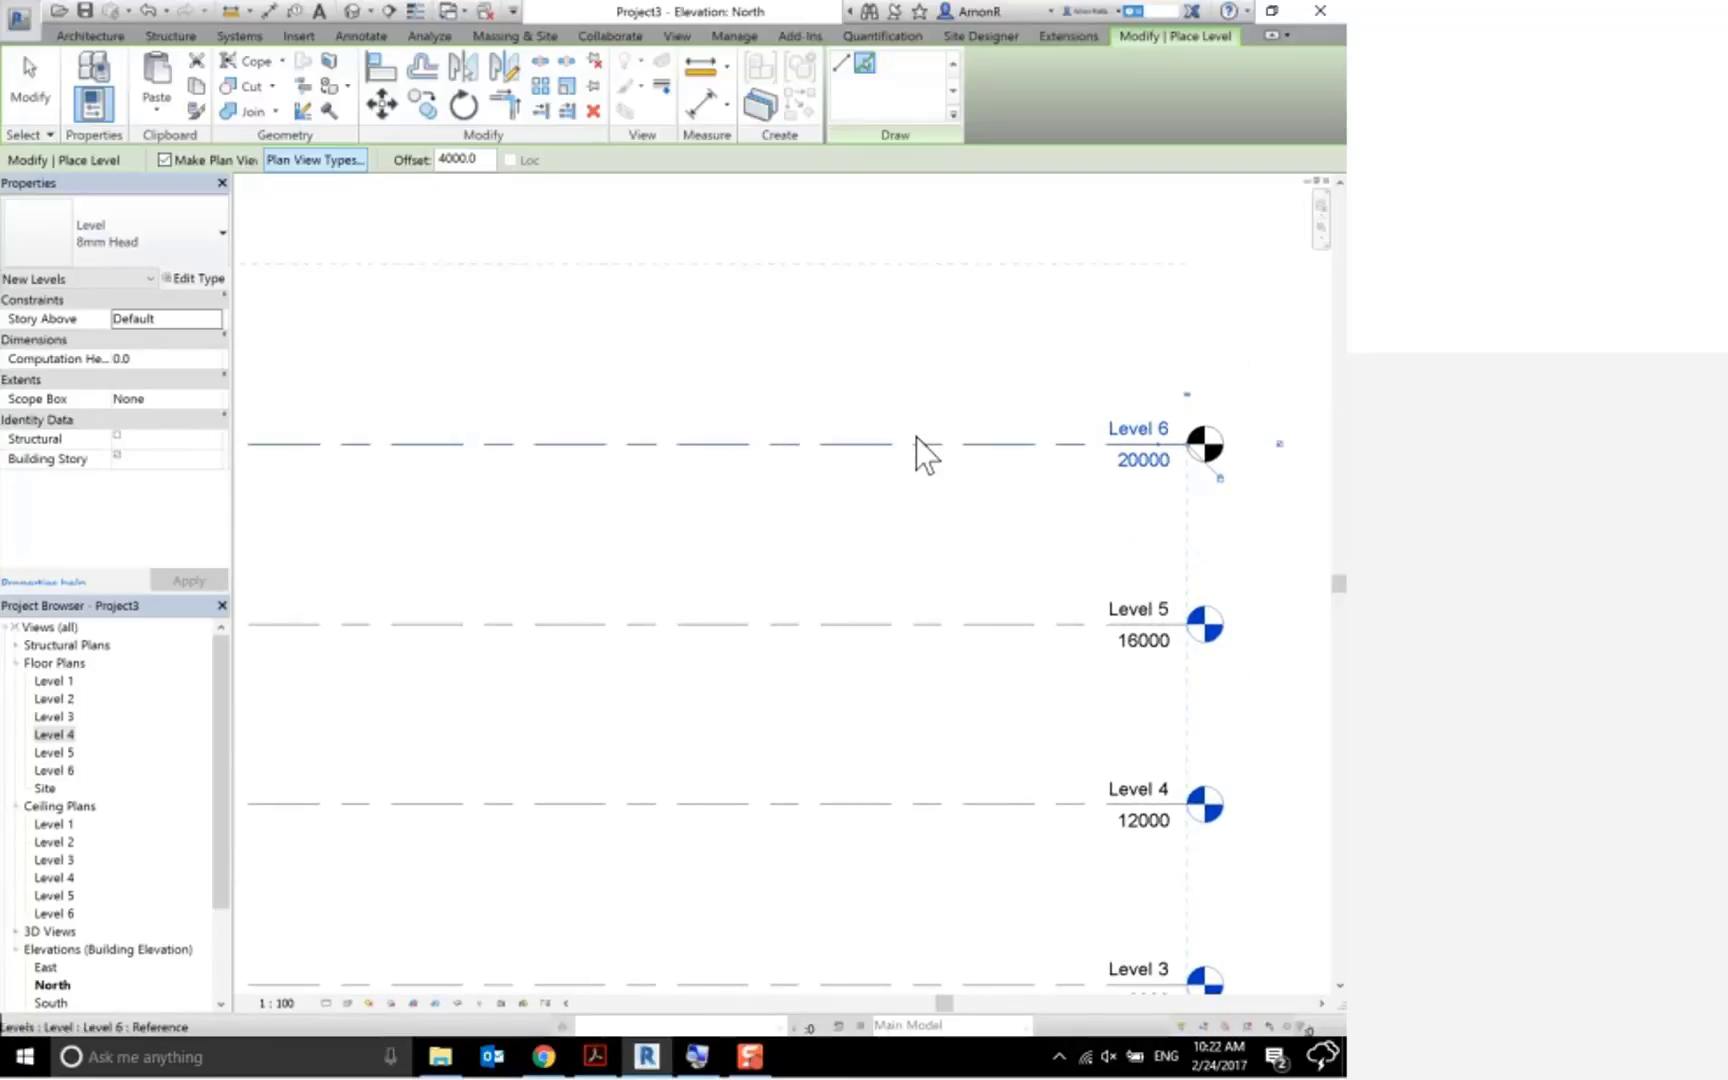
click(917, 440)
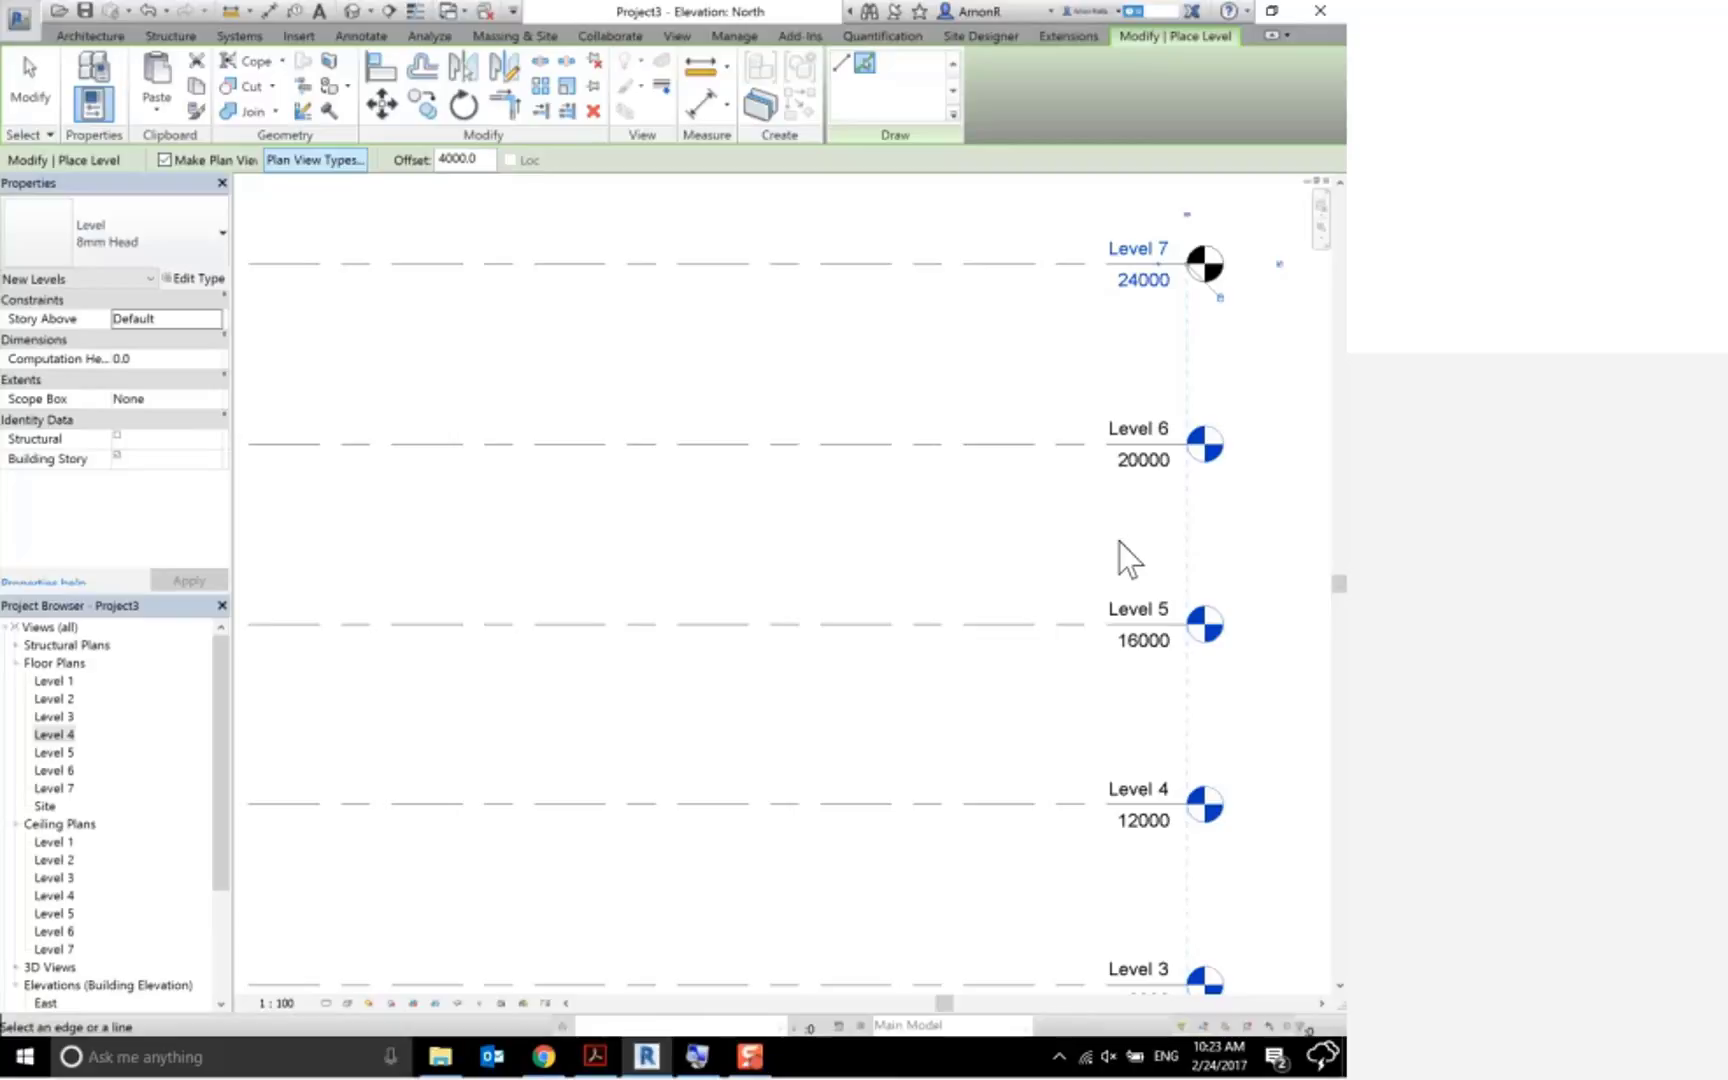
key(Escape)
key(Escape)
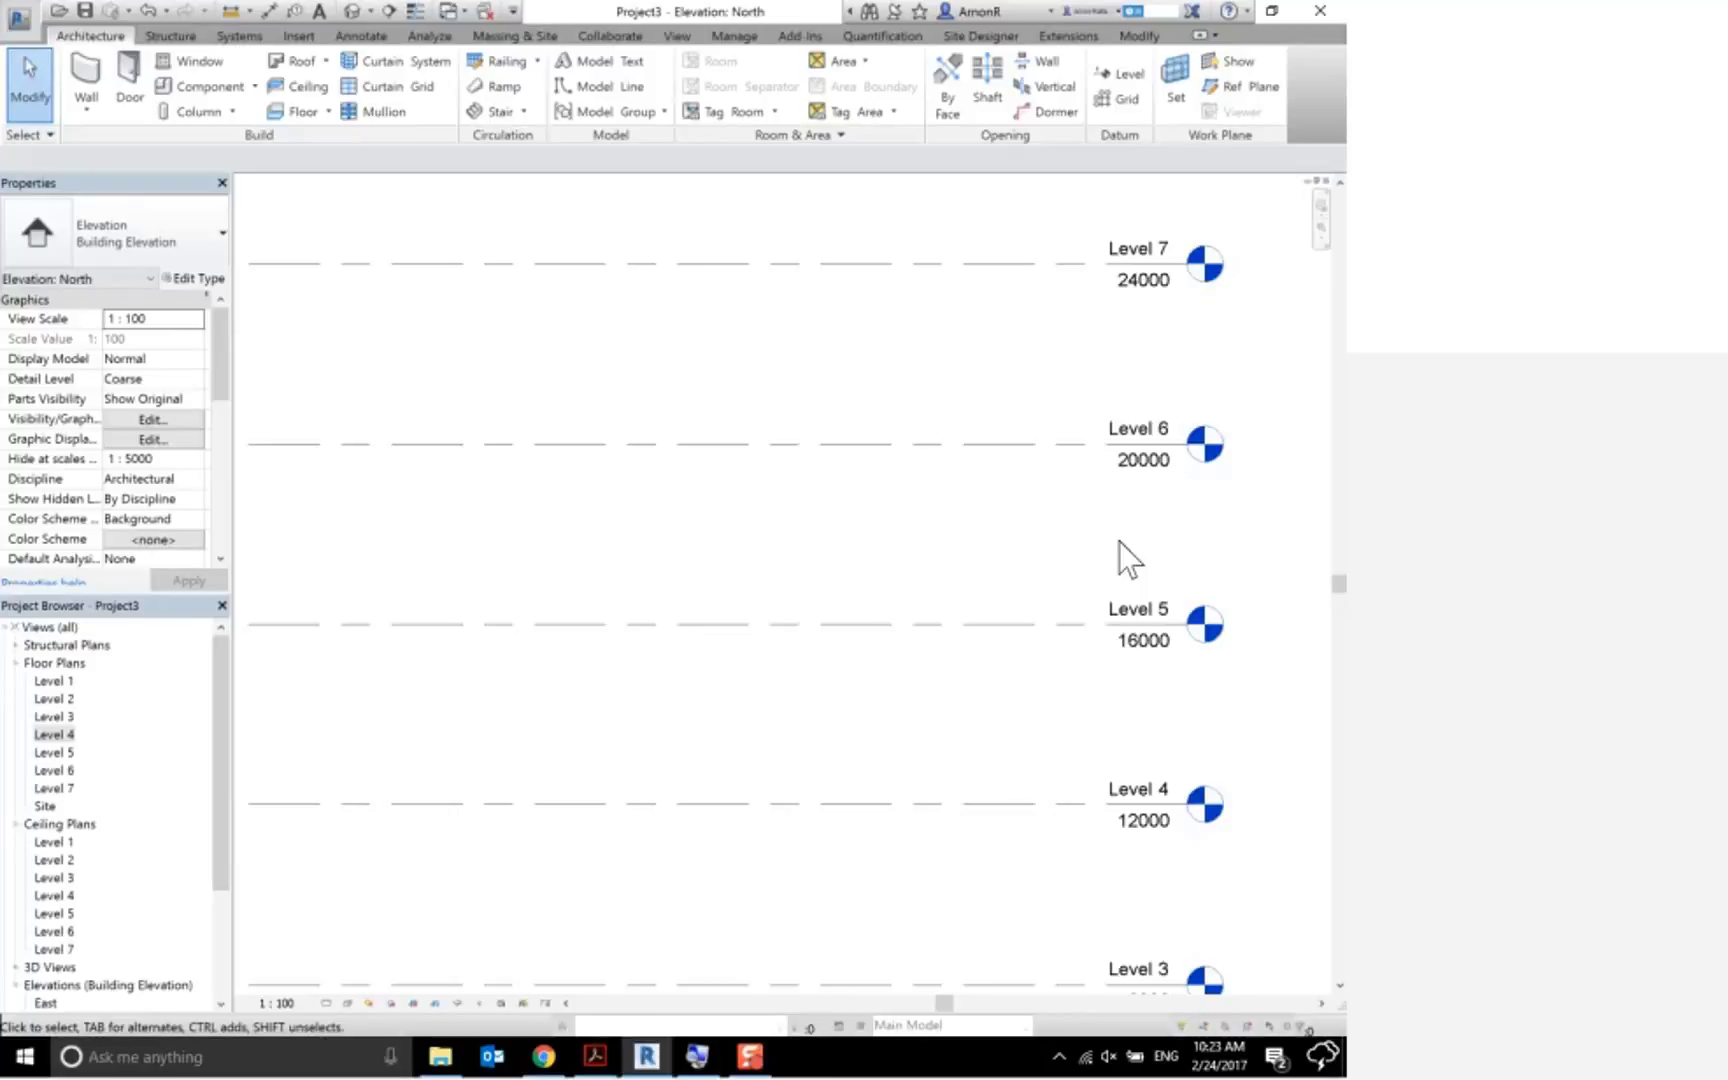
scroll(1119, 545, down, 3)
scroll(1041, 575, down, 2)
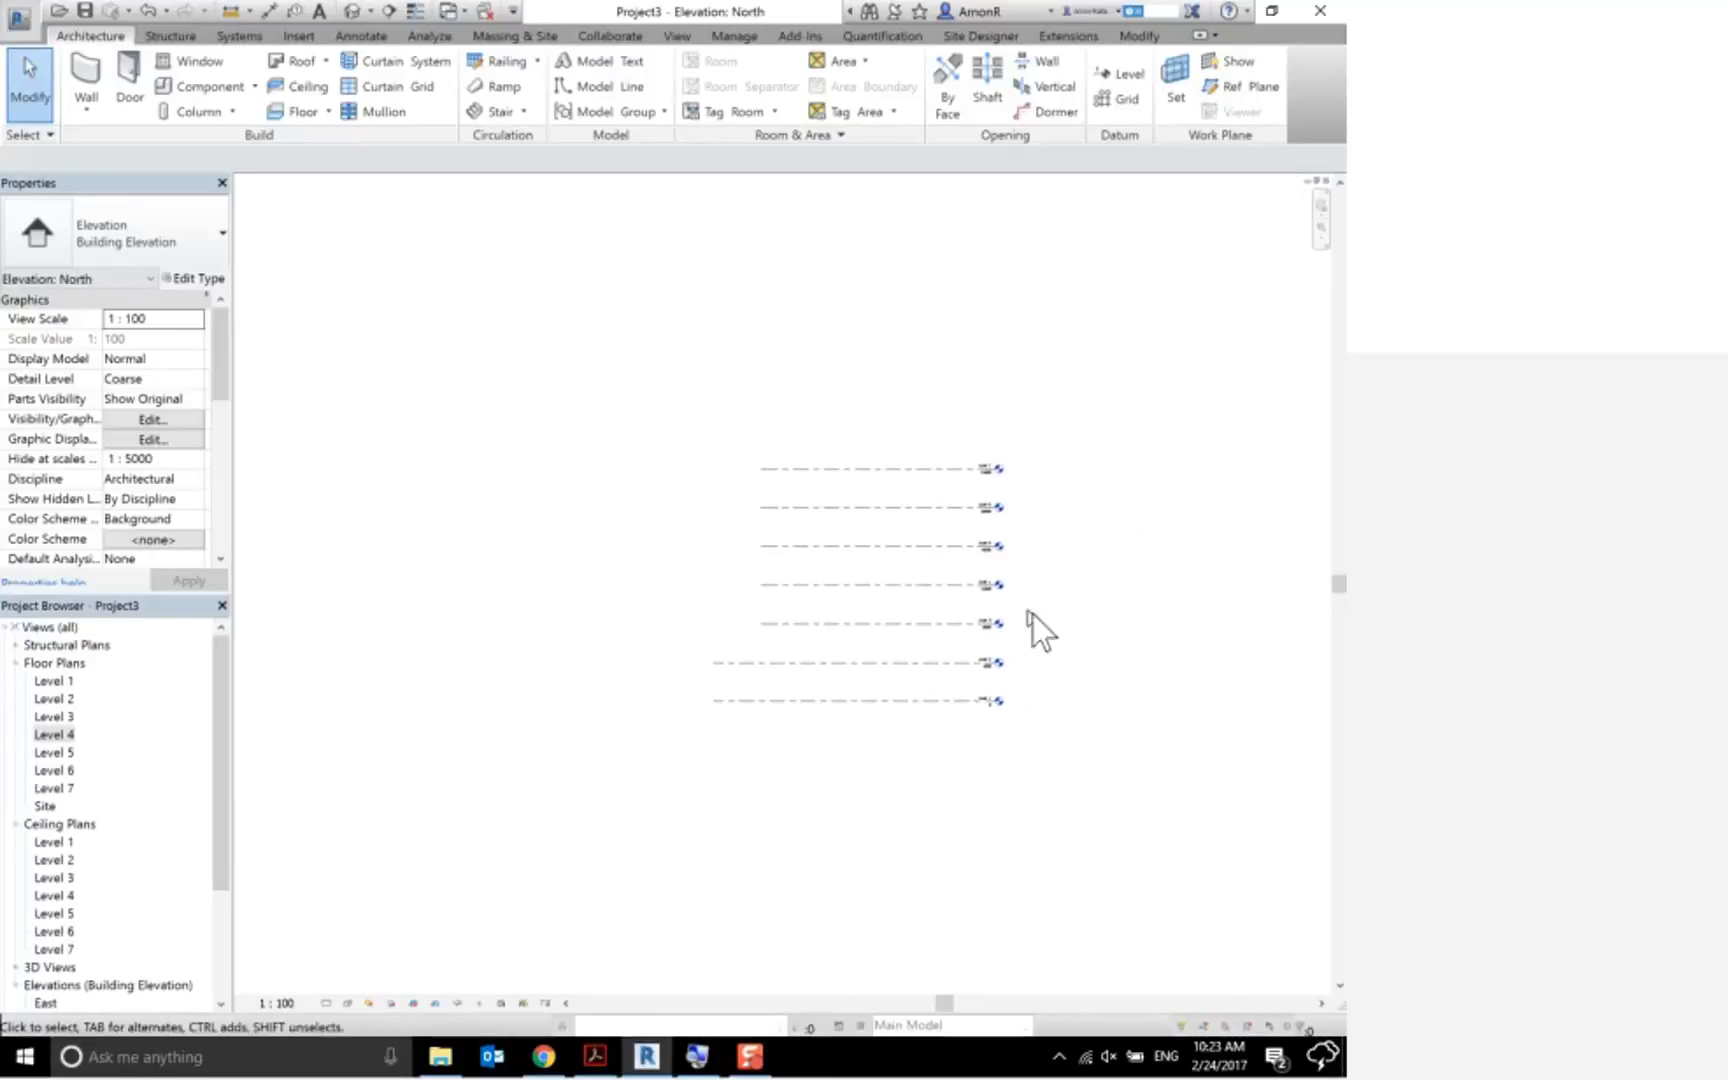
scroll(751, 532, up, 3)
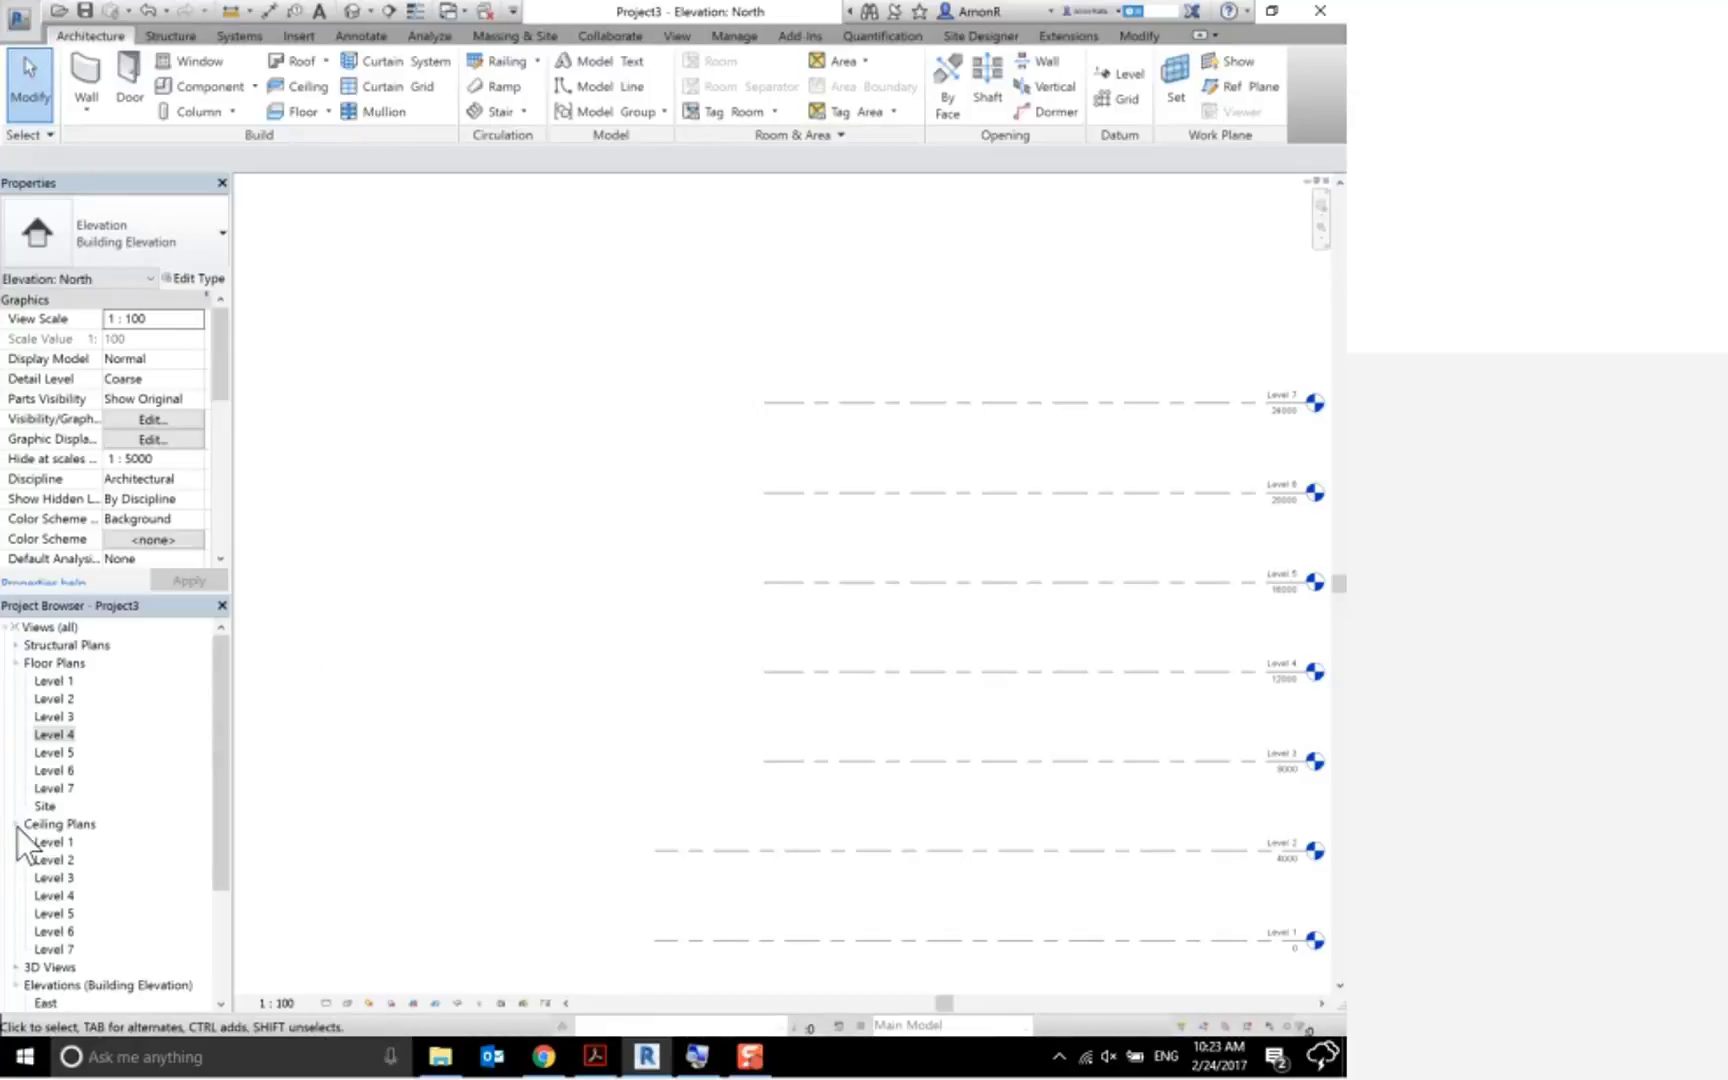
click(55, 734)
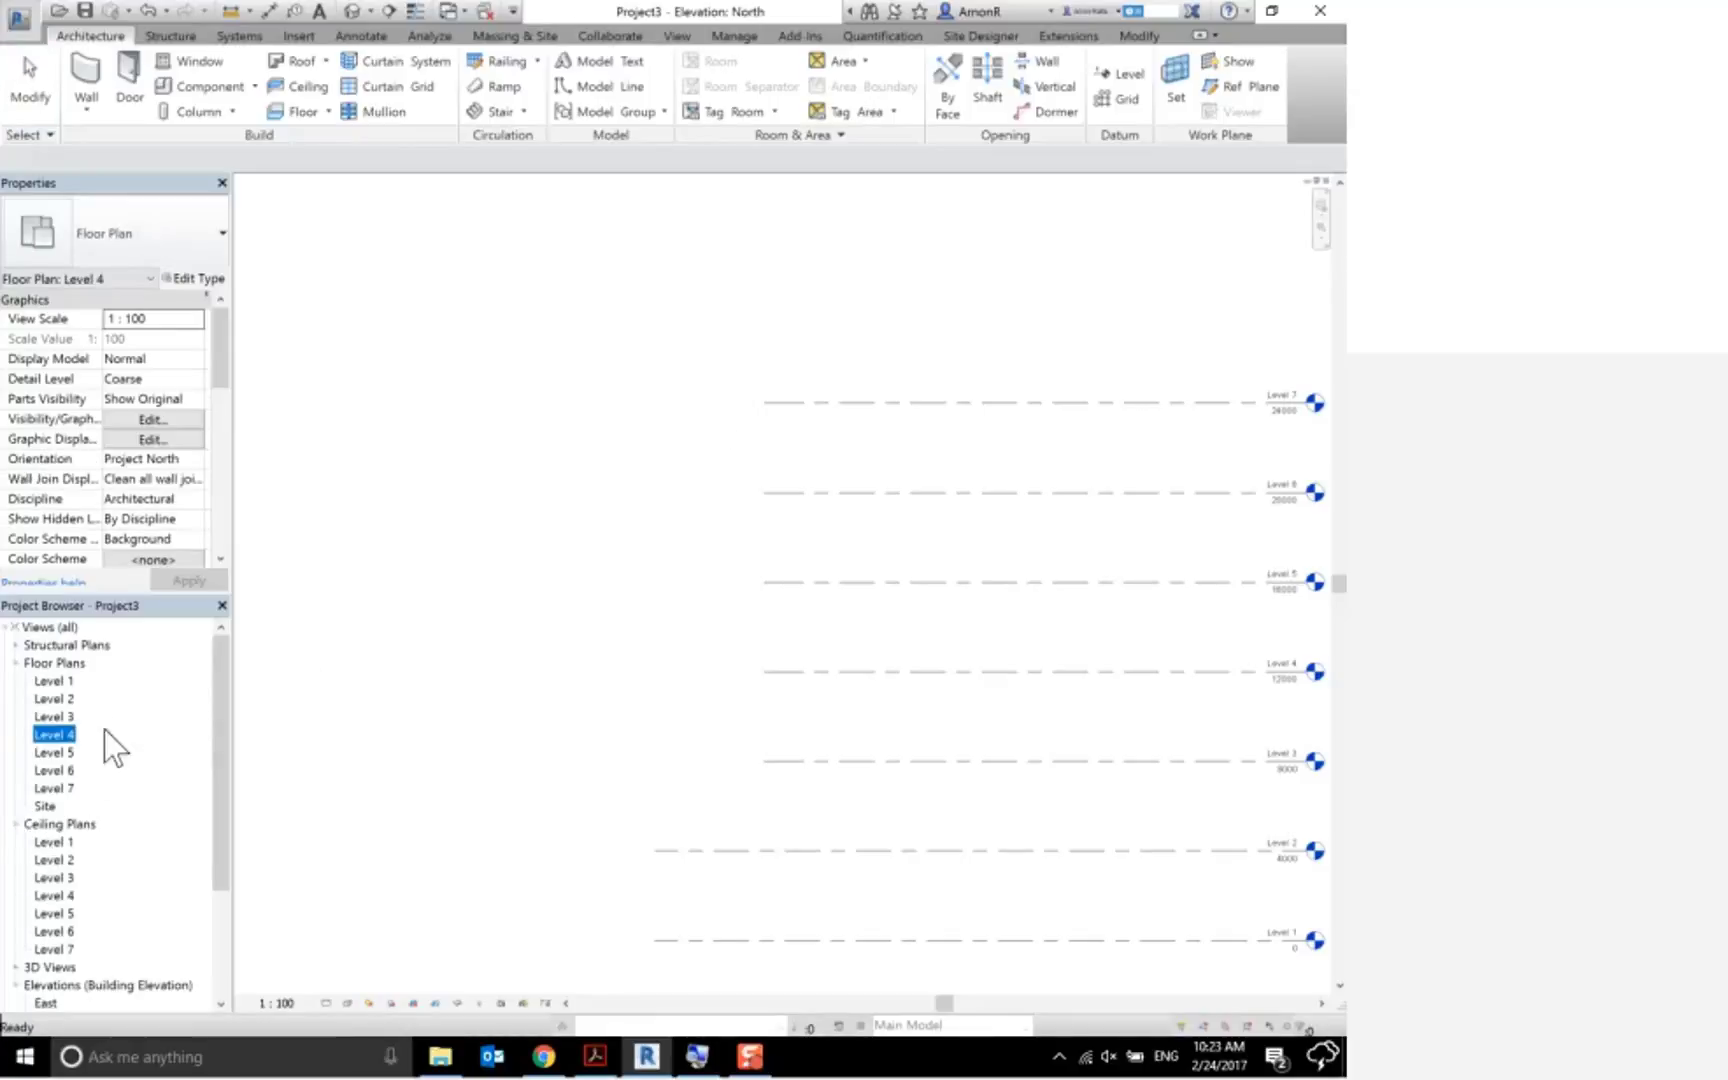
Collapse Ceiling Plans and open the South elevation to check Levels 1–7 (0 to 24000)
click(16, 824)
scroll(90, 794, down, 1)
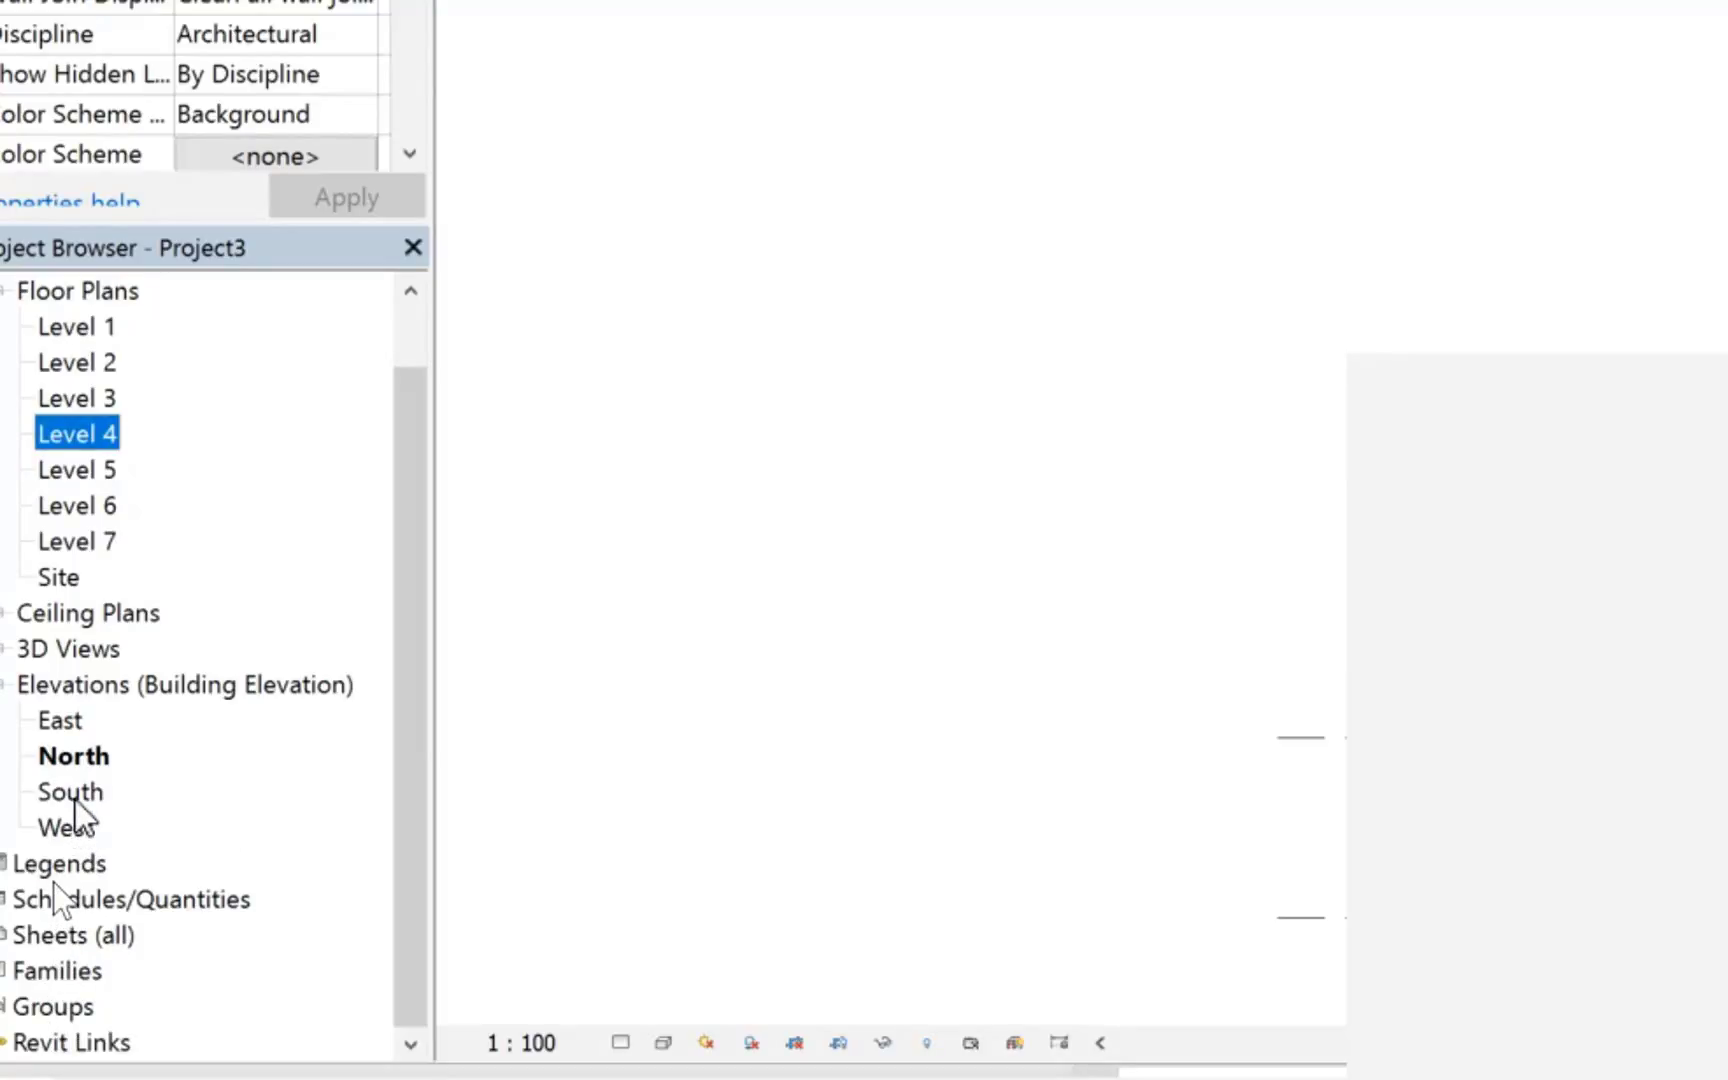
click(76, 797)
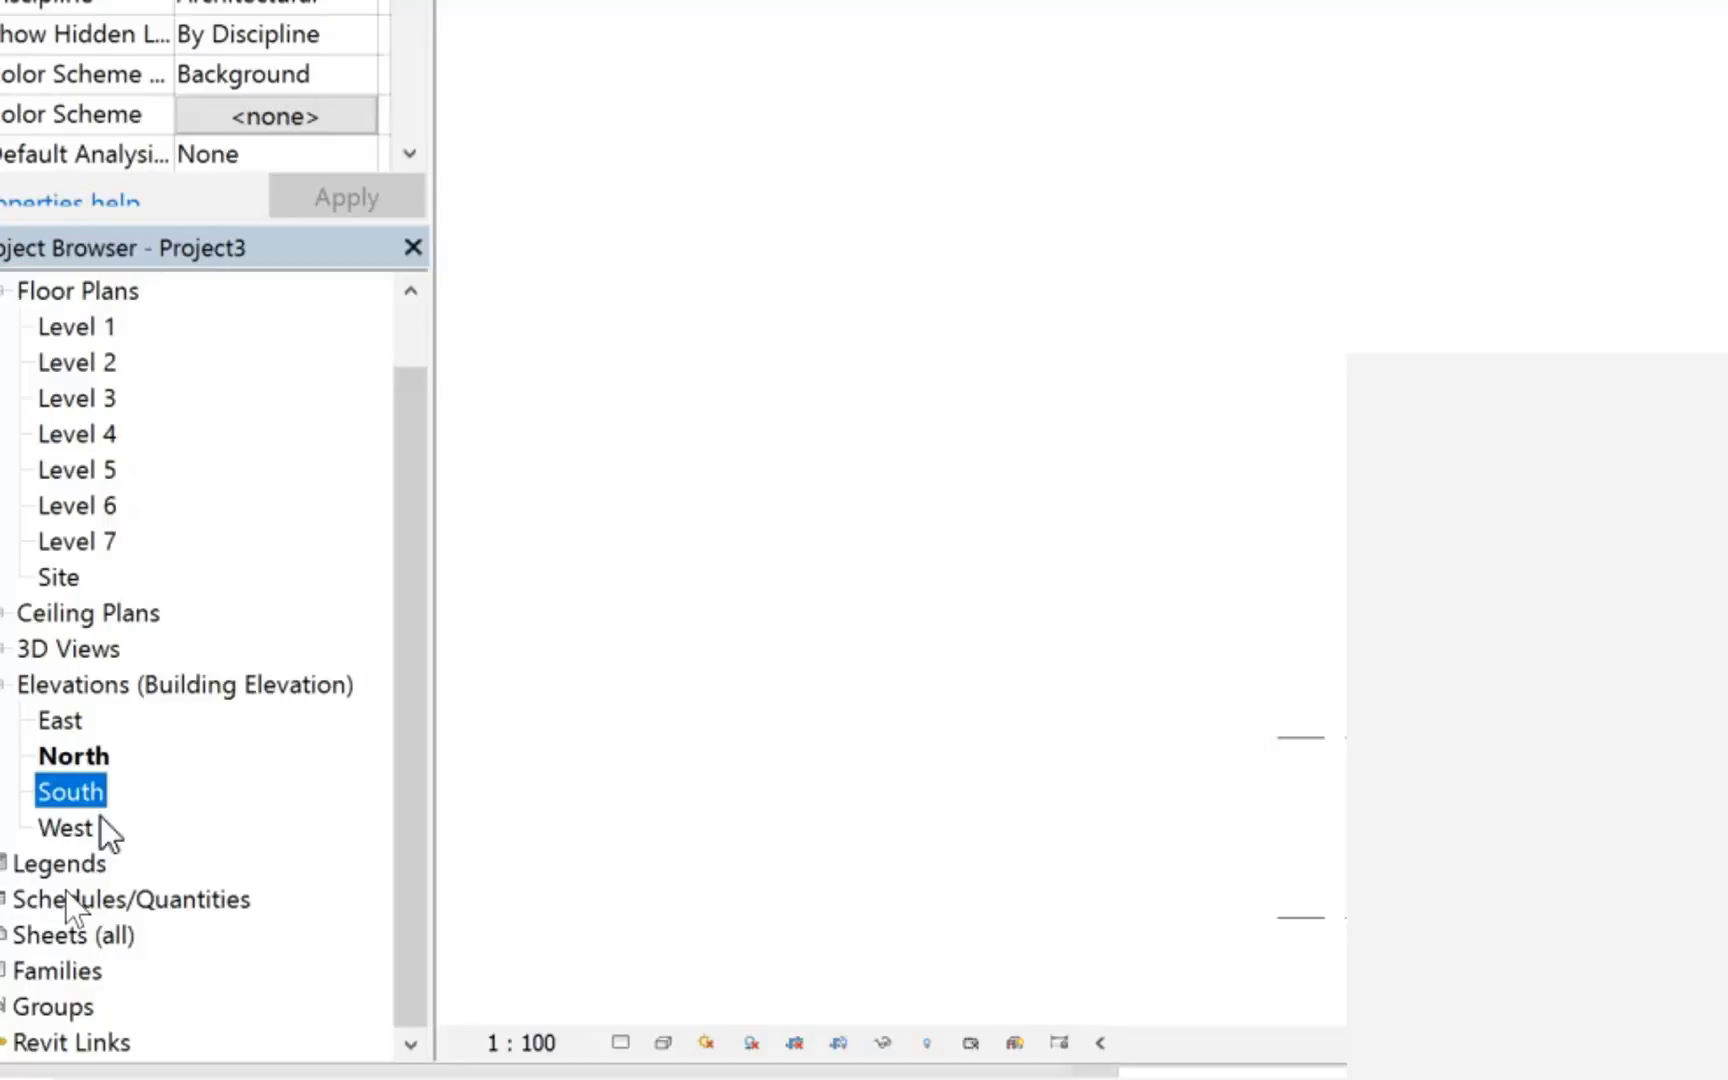
double_click(53, 787)
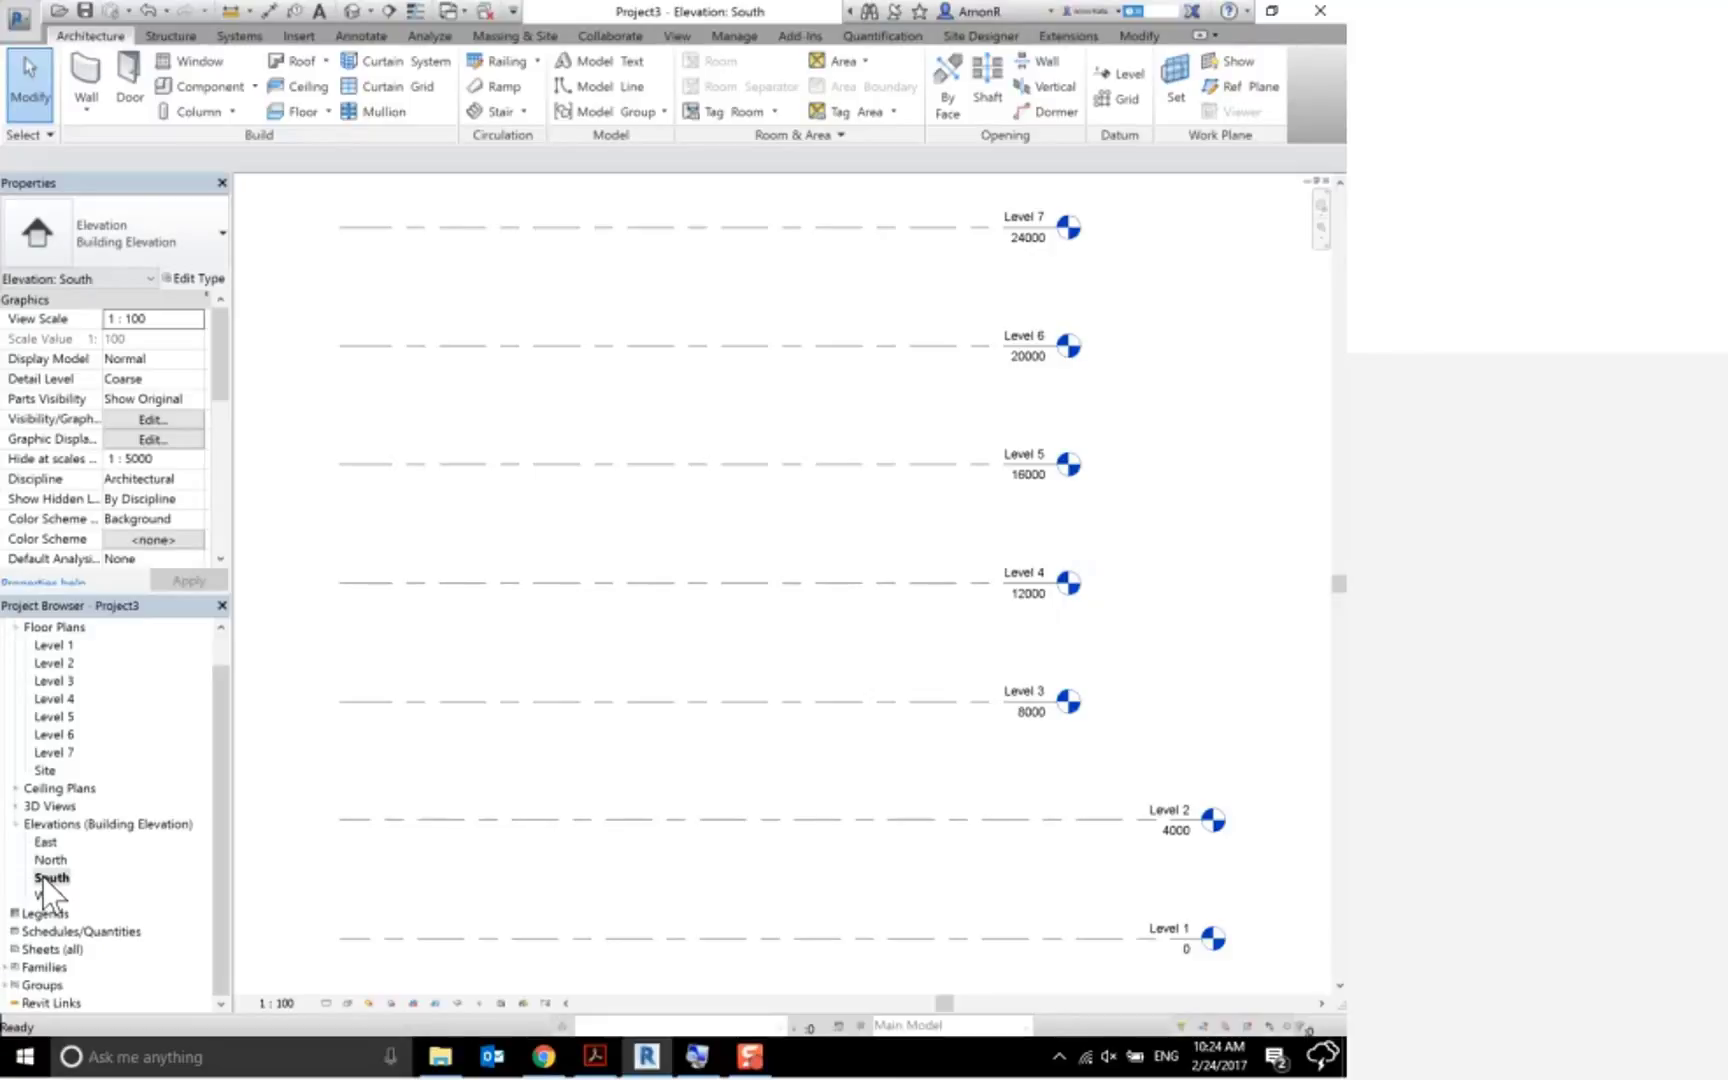
scroll(608, 693, down, 2)
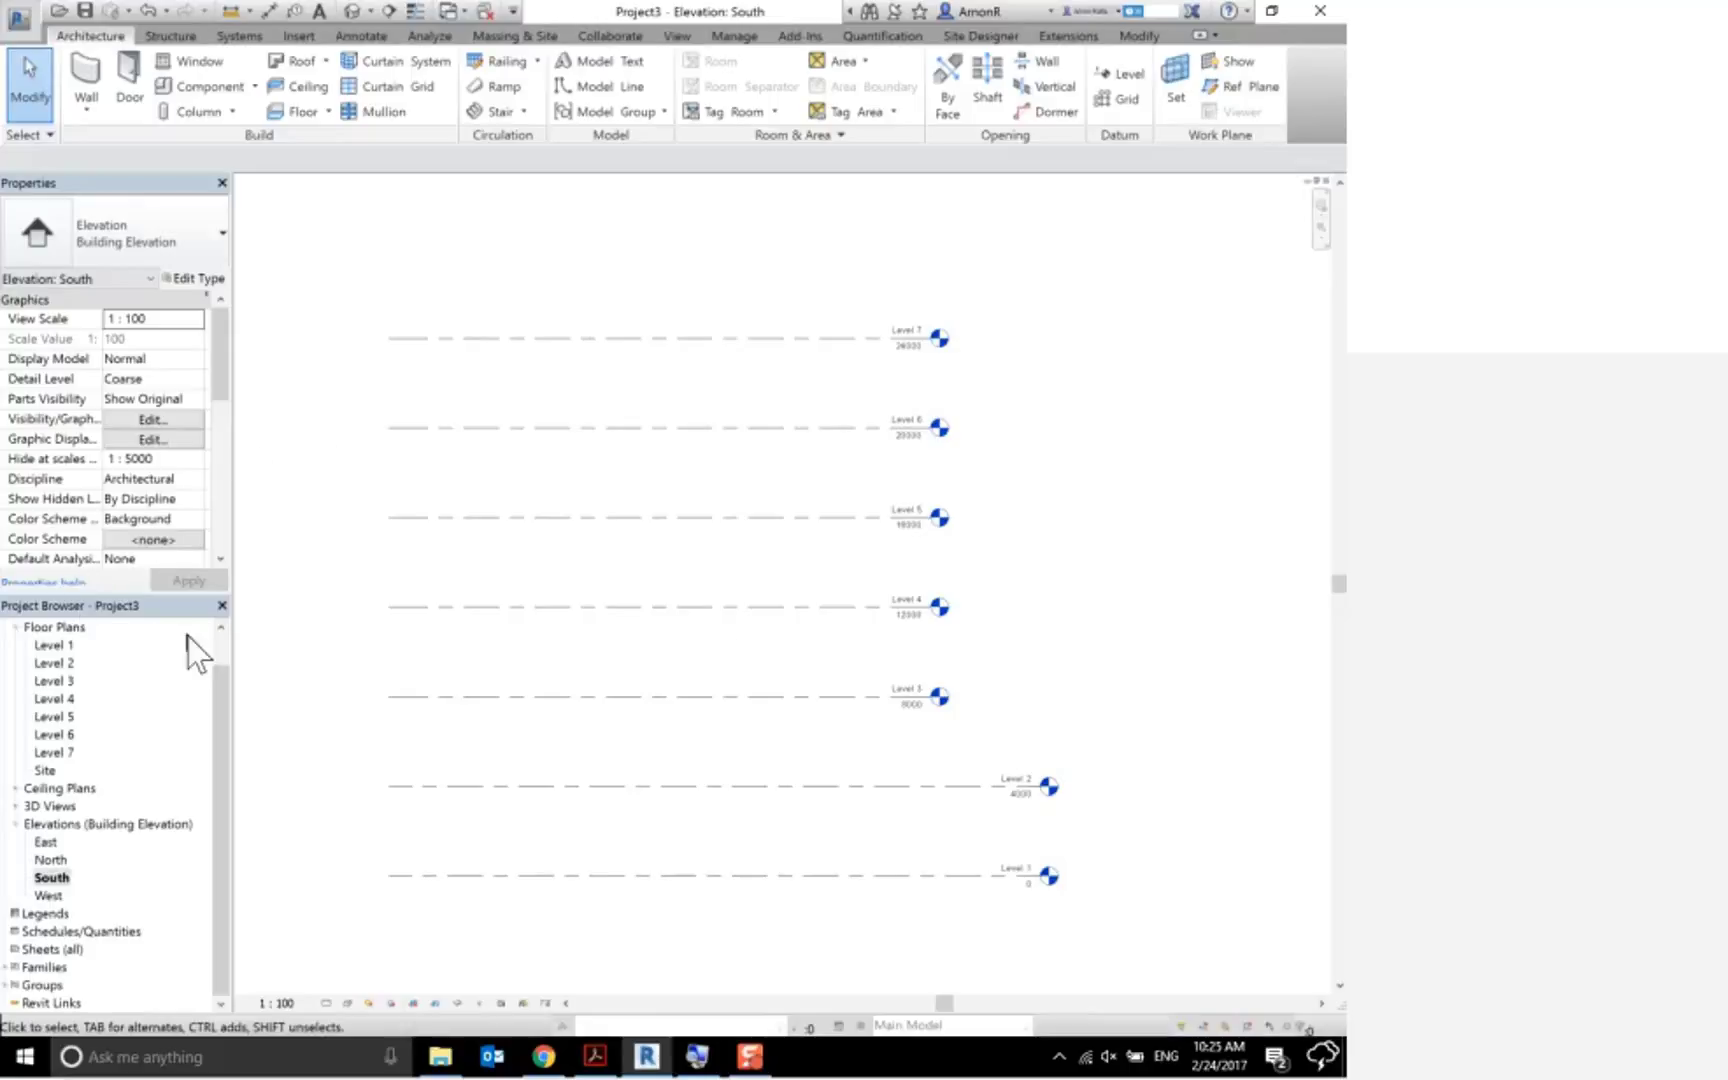
scroll(221, 653, up, 1)
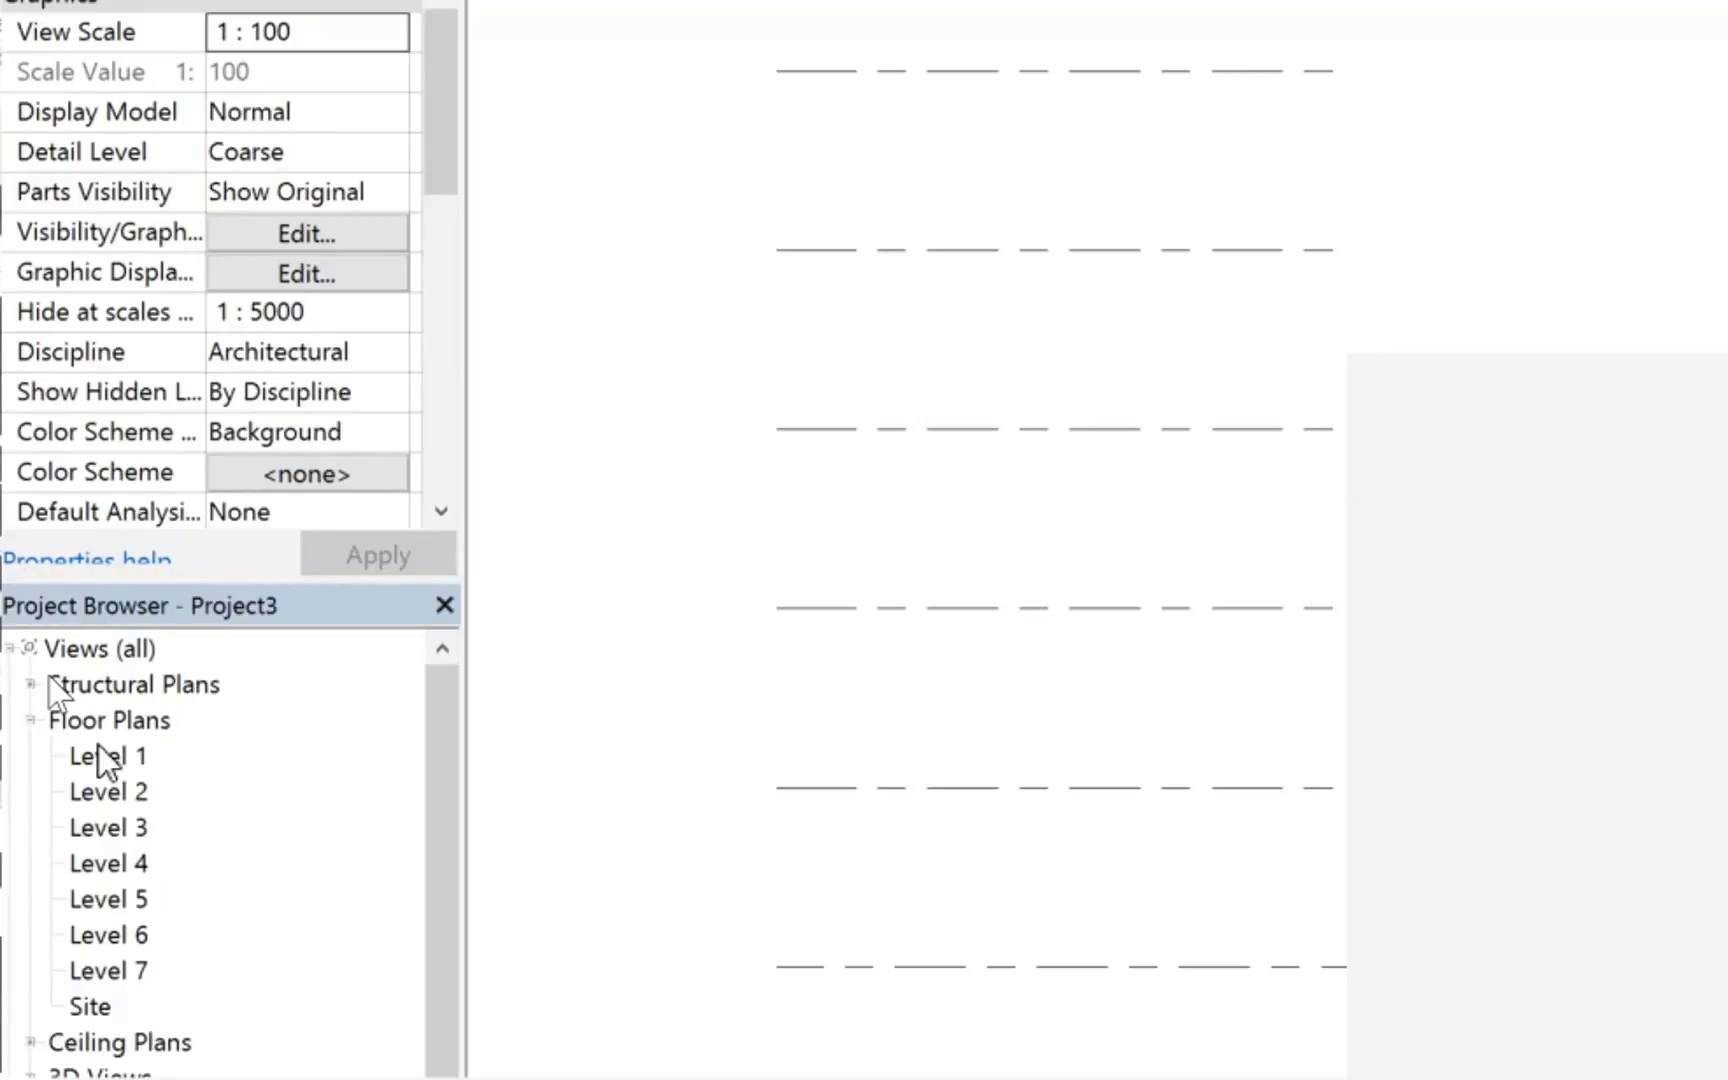
Open the Level 1 floor plan and start the Grid tool with the 6.5mm Bubble type
double_click(100, 757)
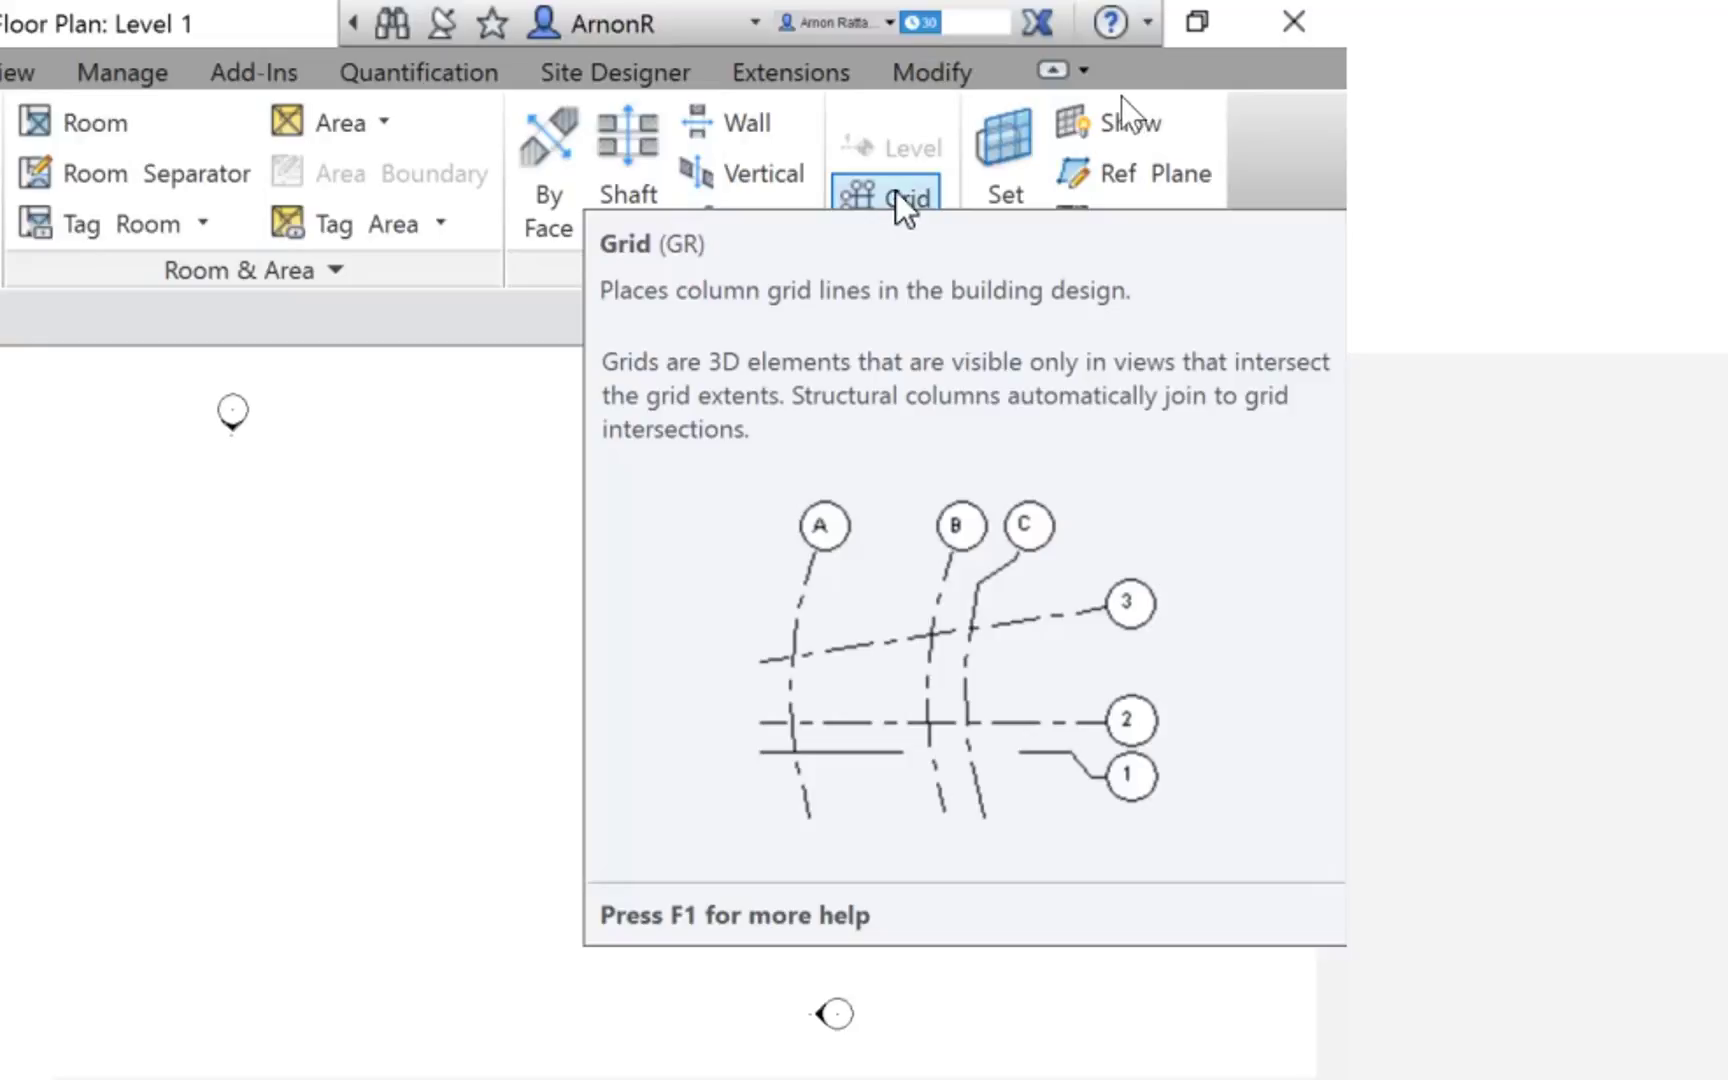
click(896, 192)
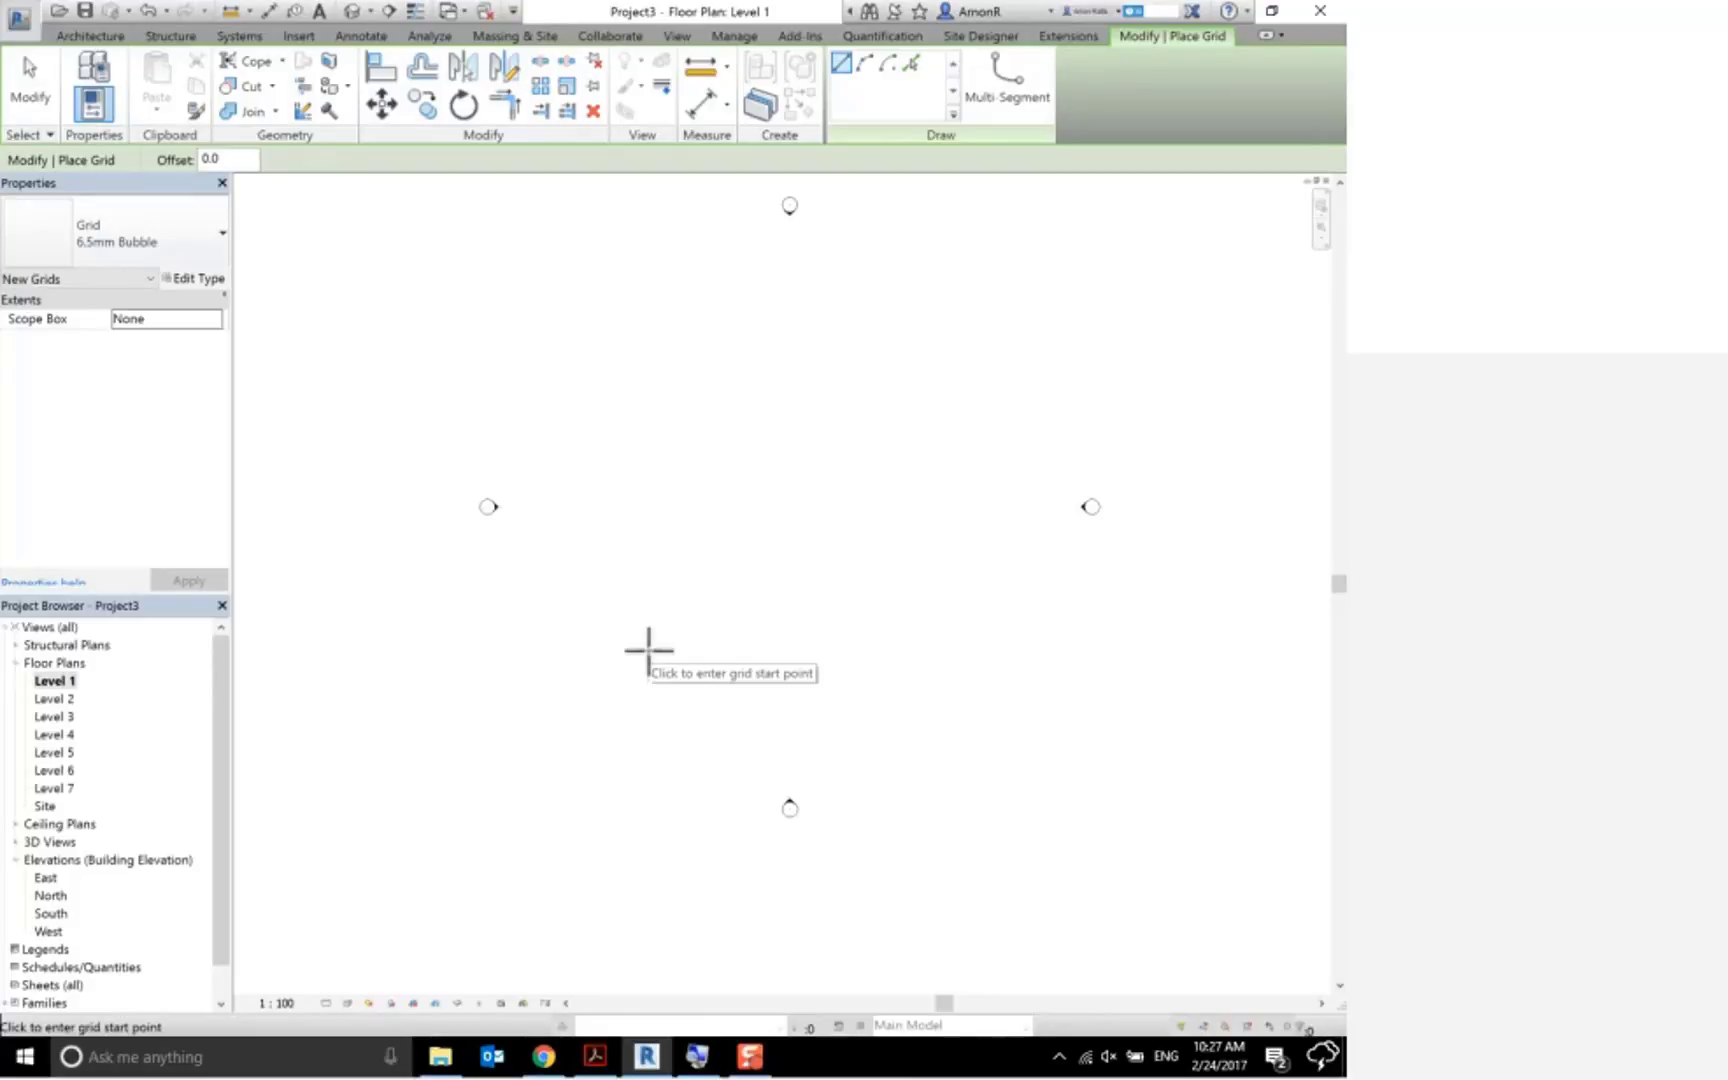
Draw two vertical grid lines on the Level 1 plan
click(635, 717)
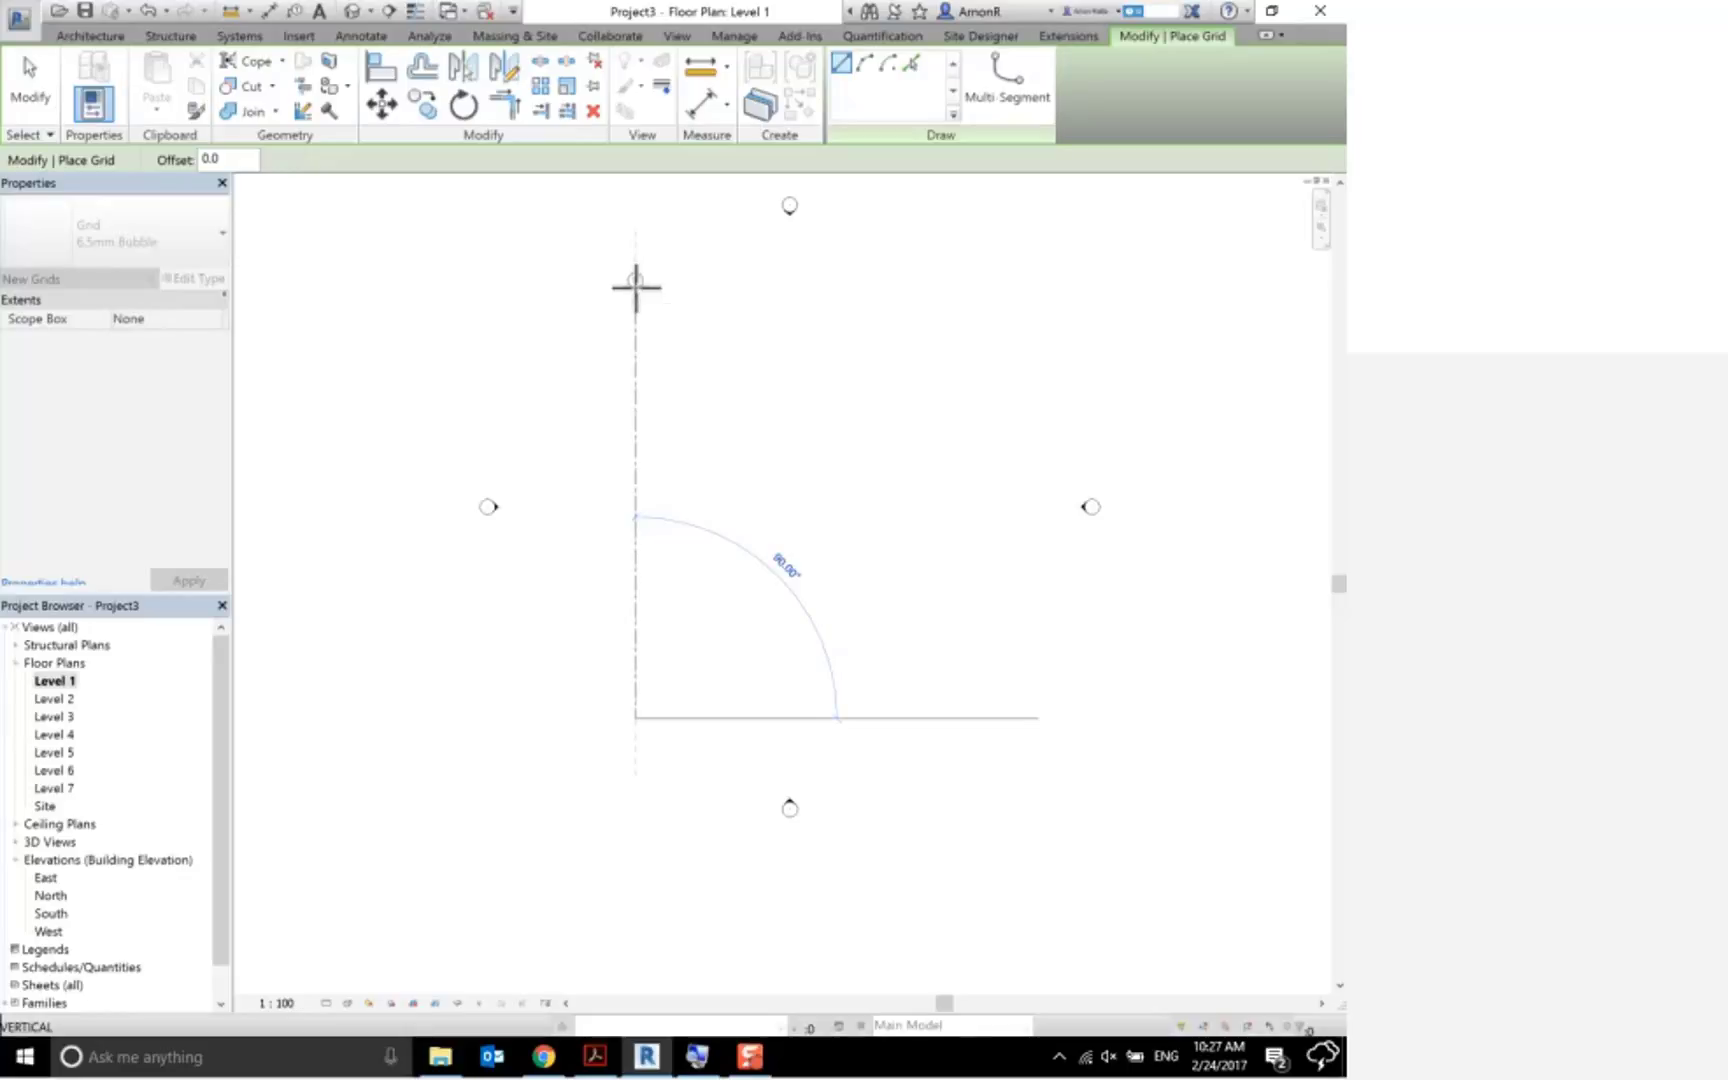
click(636, 285)
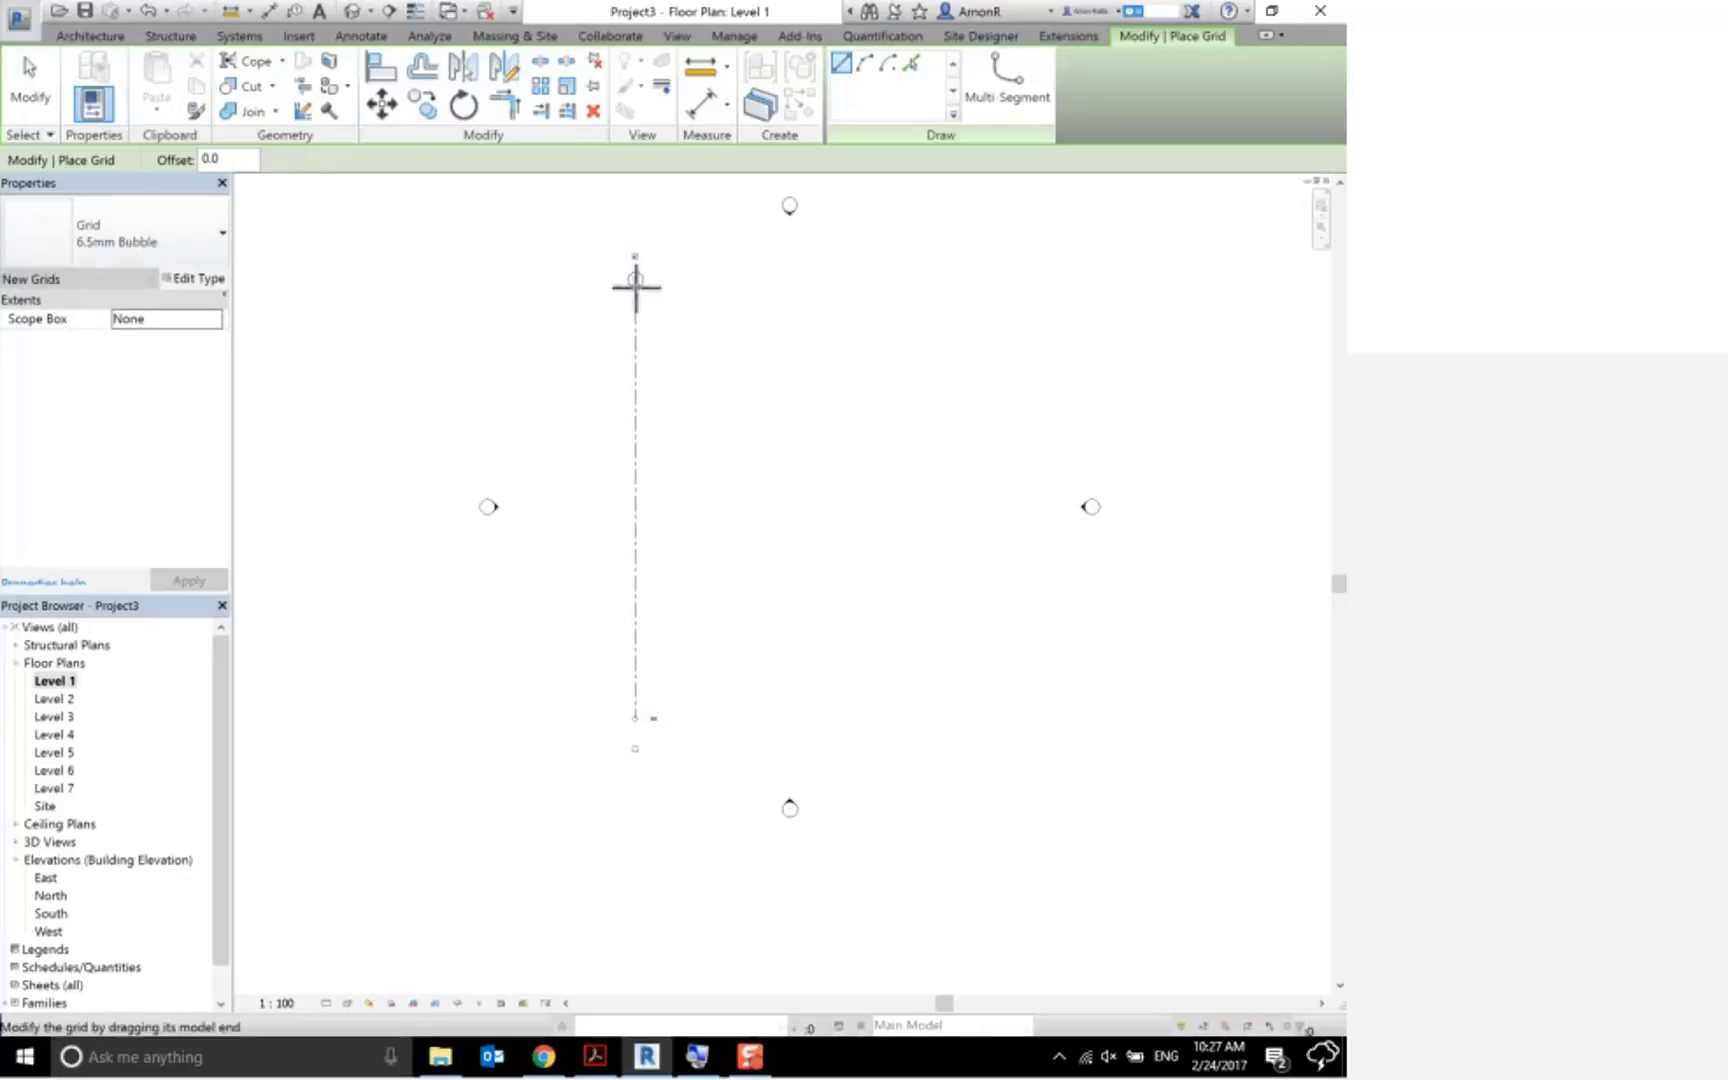
click(706, 717)
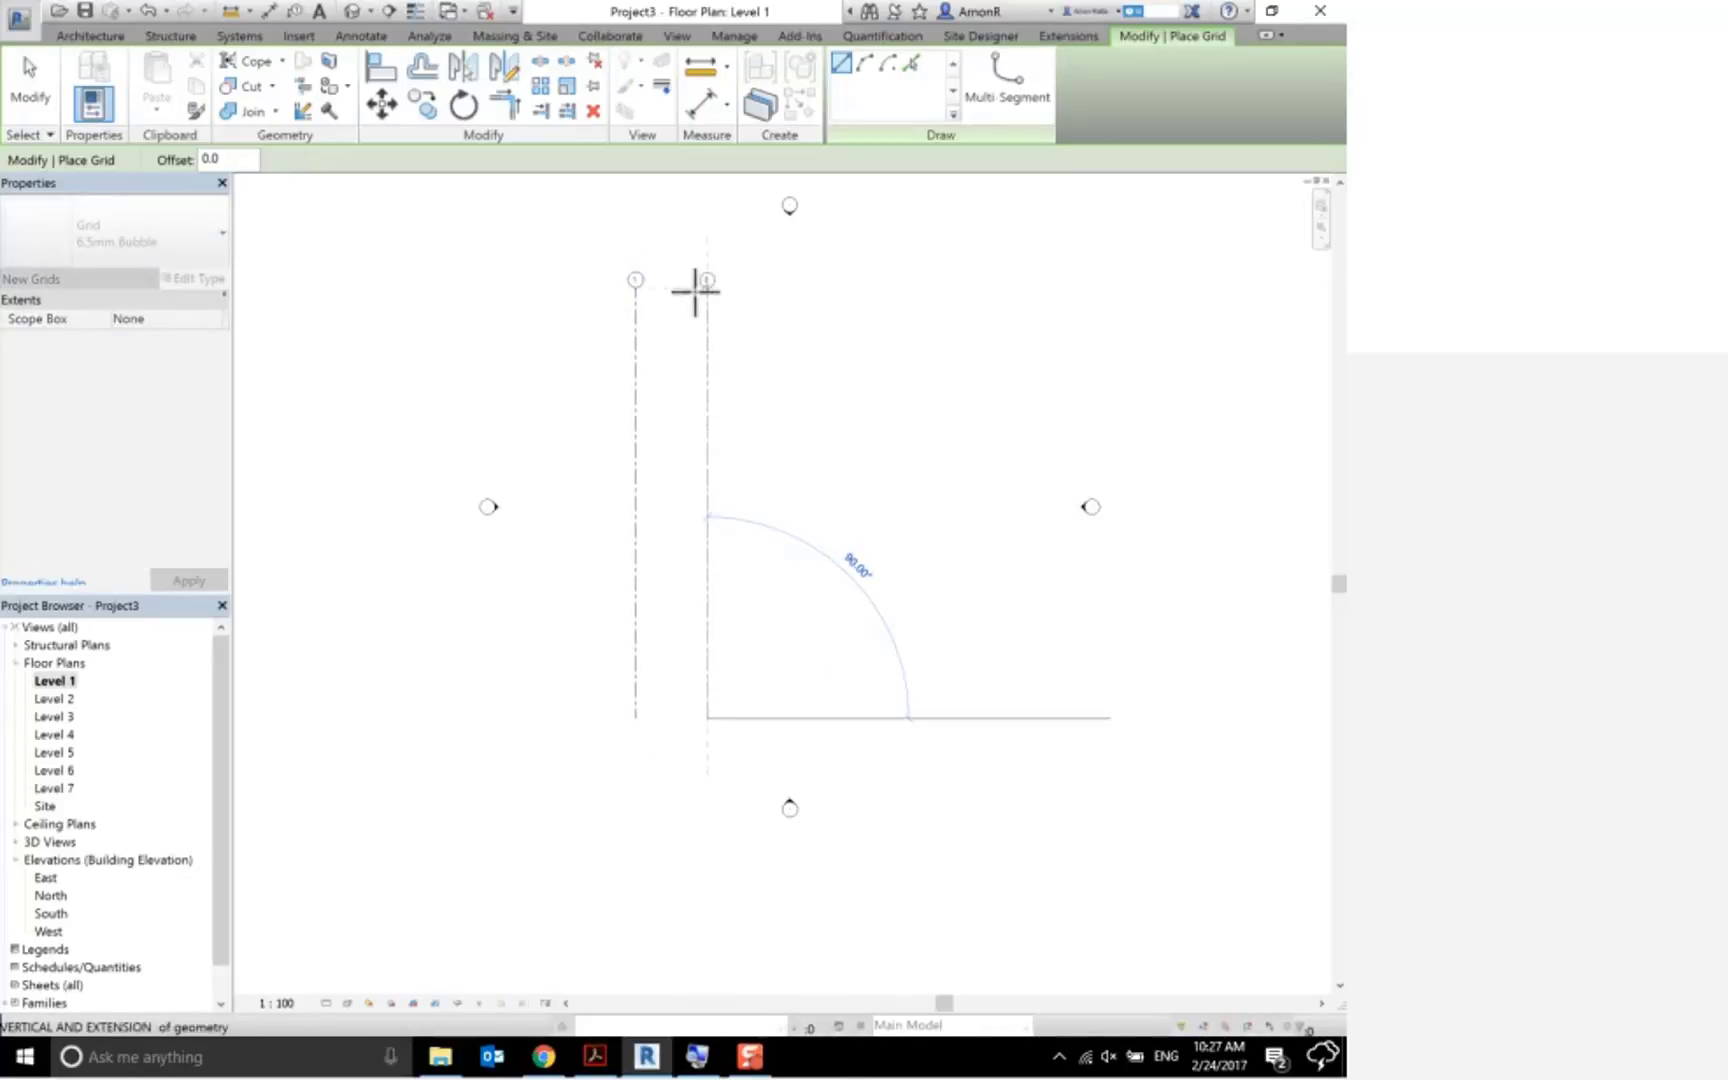
click(698, 283)
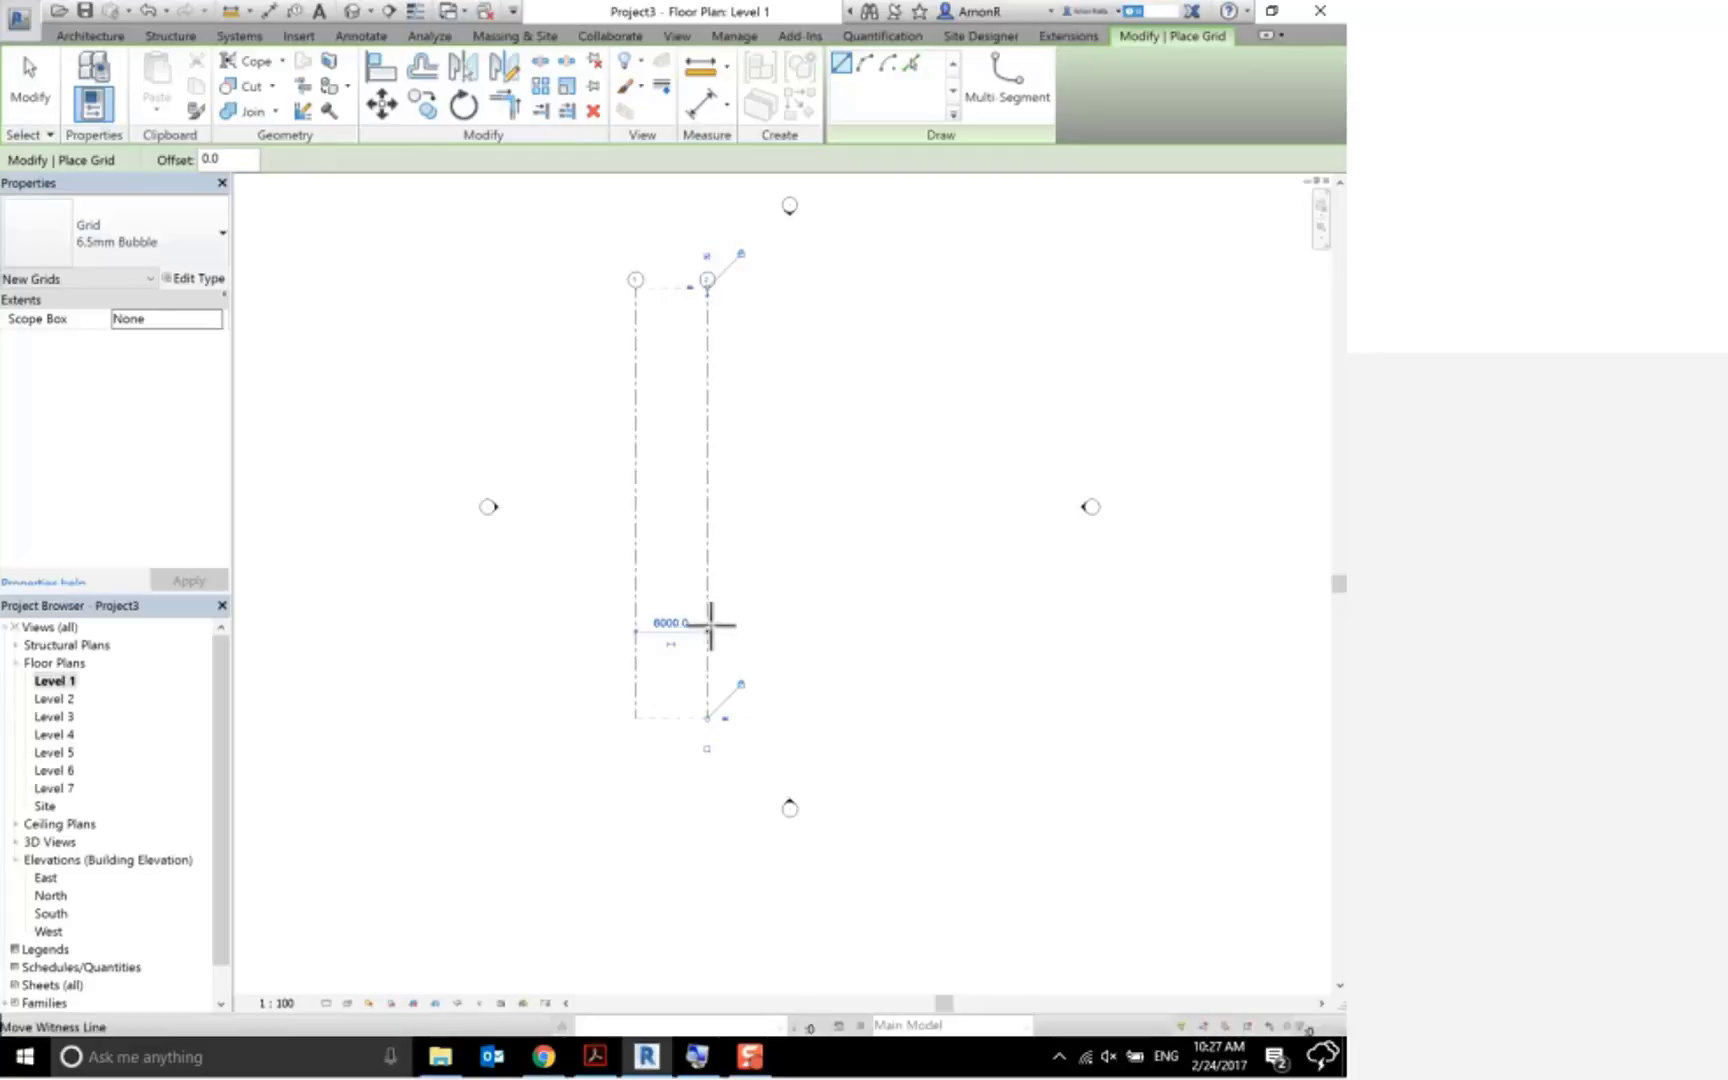
Set the spacing between grids 1 and 2 to exactly 5000
click(679, 627)
text(5000)
key(Return)
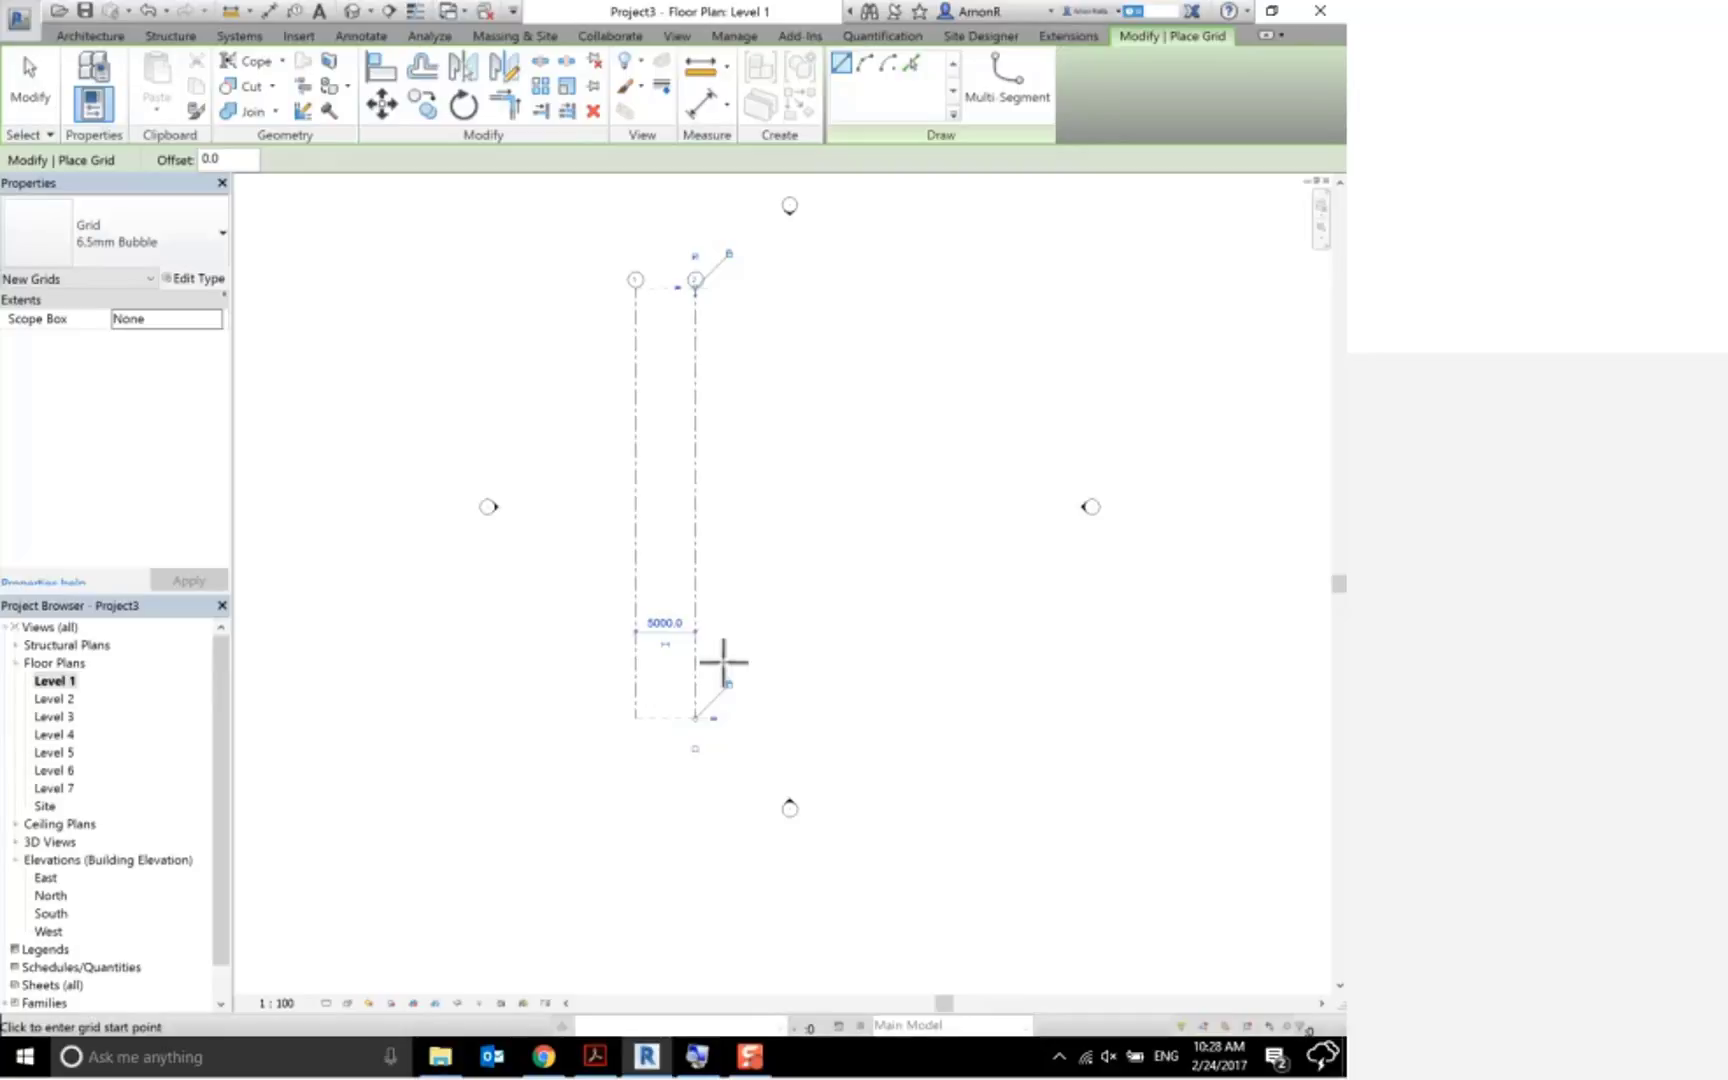
click(914, 63)
Using a 5000 pick-line offset, create vertical grids 3, 4, 5 and 6
drag(259, 162, 183, 160)
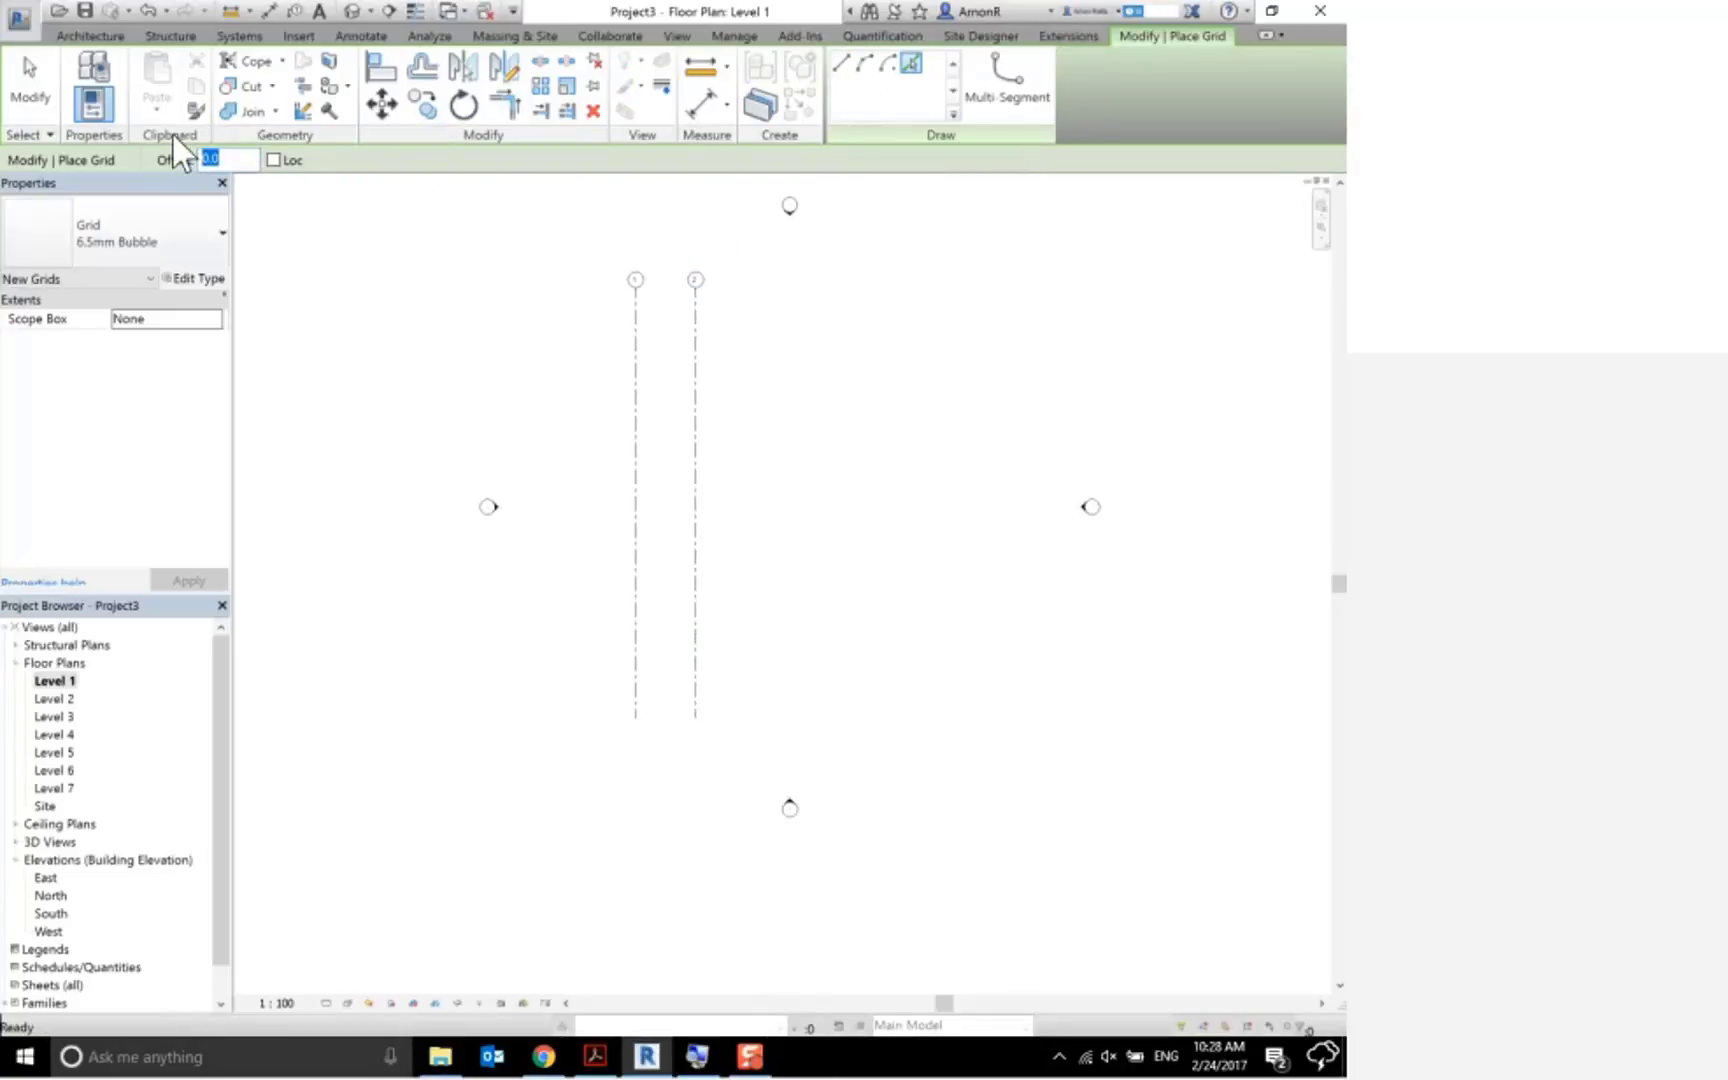
text(5000)
key(Return)
click(702, 441)
click(758, 443)
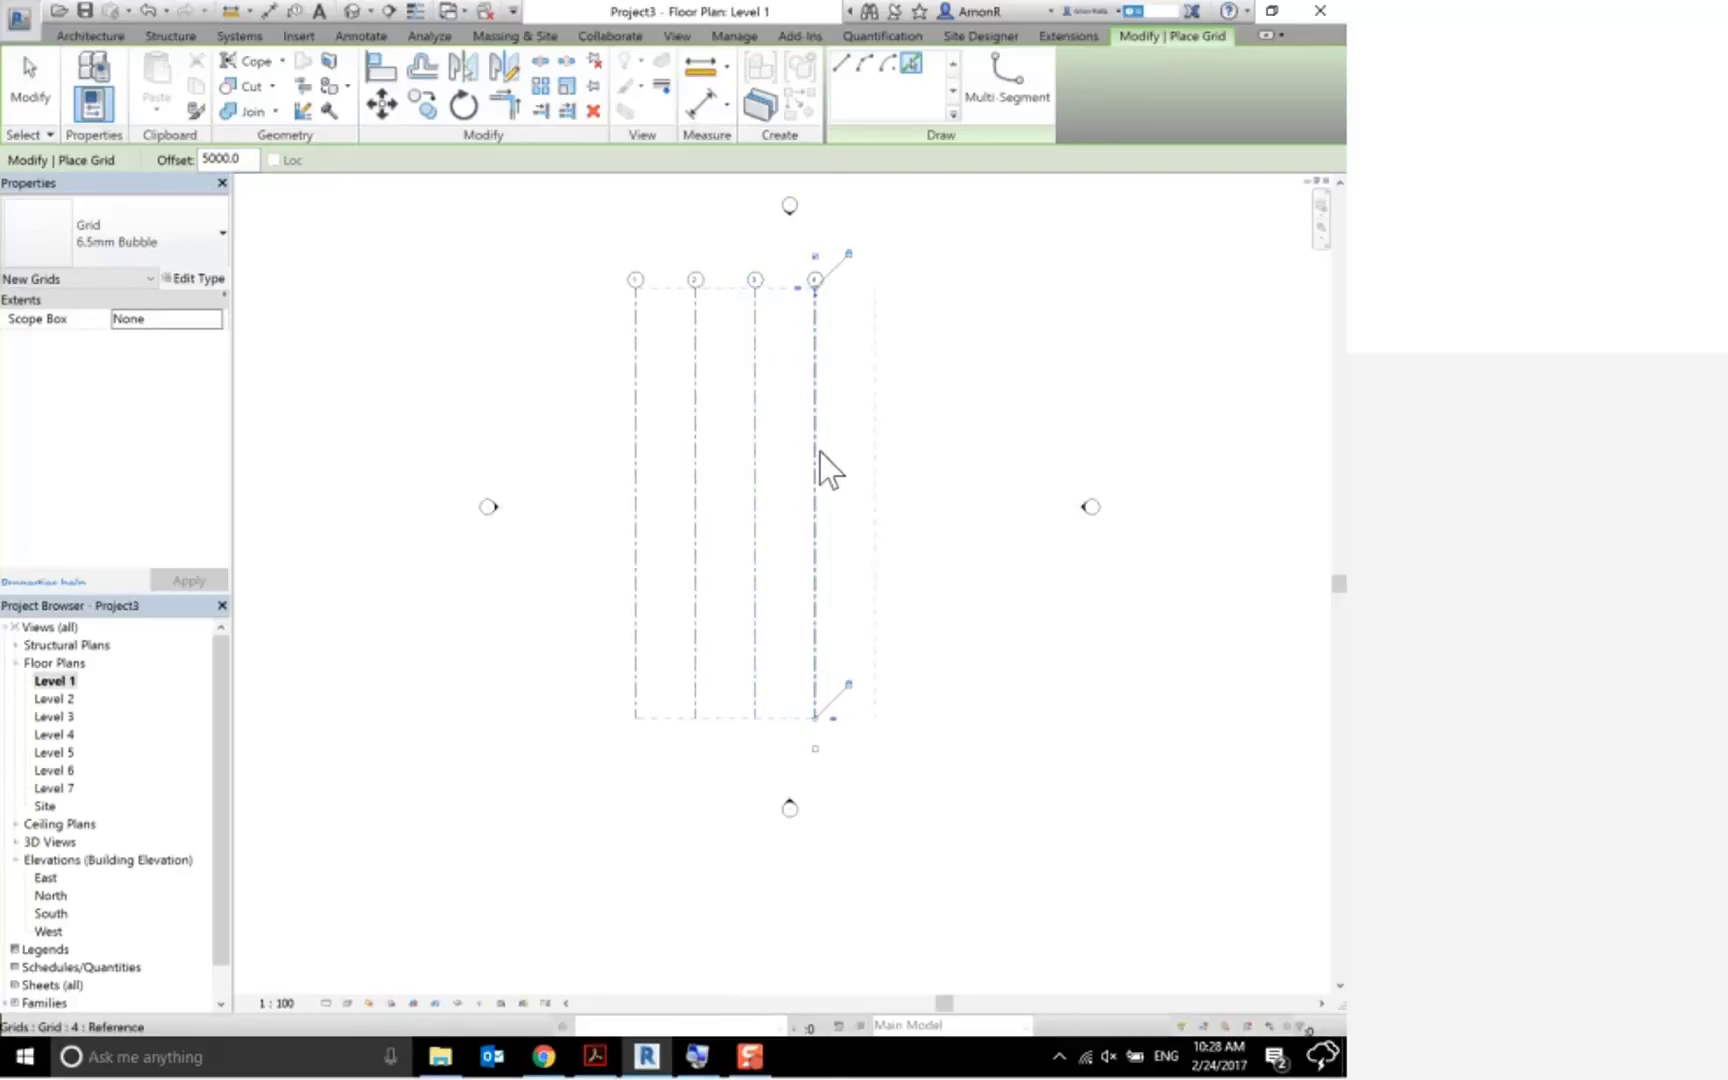
click(822, 455)
click(878, 459)
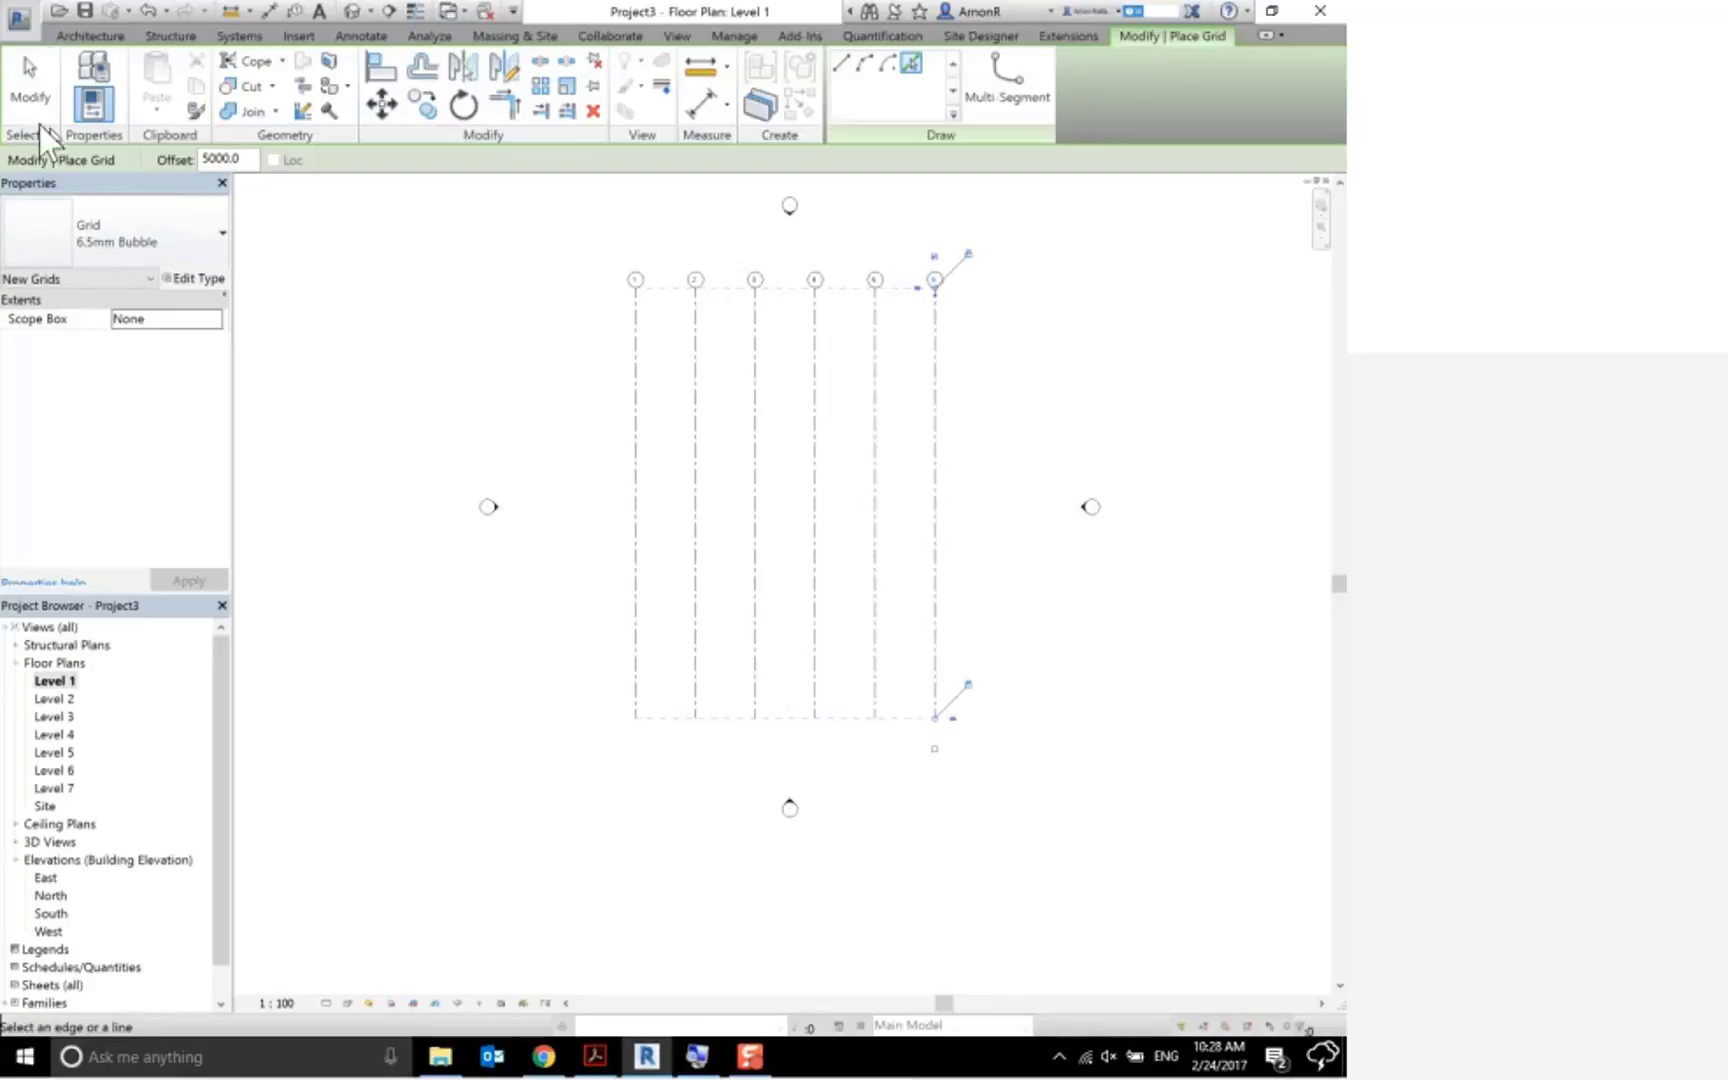
click(26, 100)
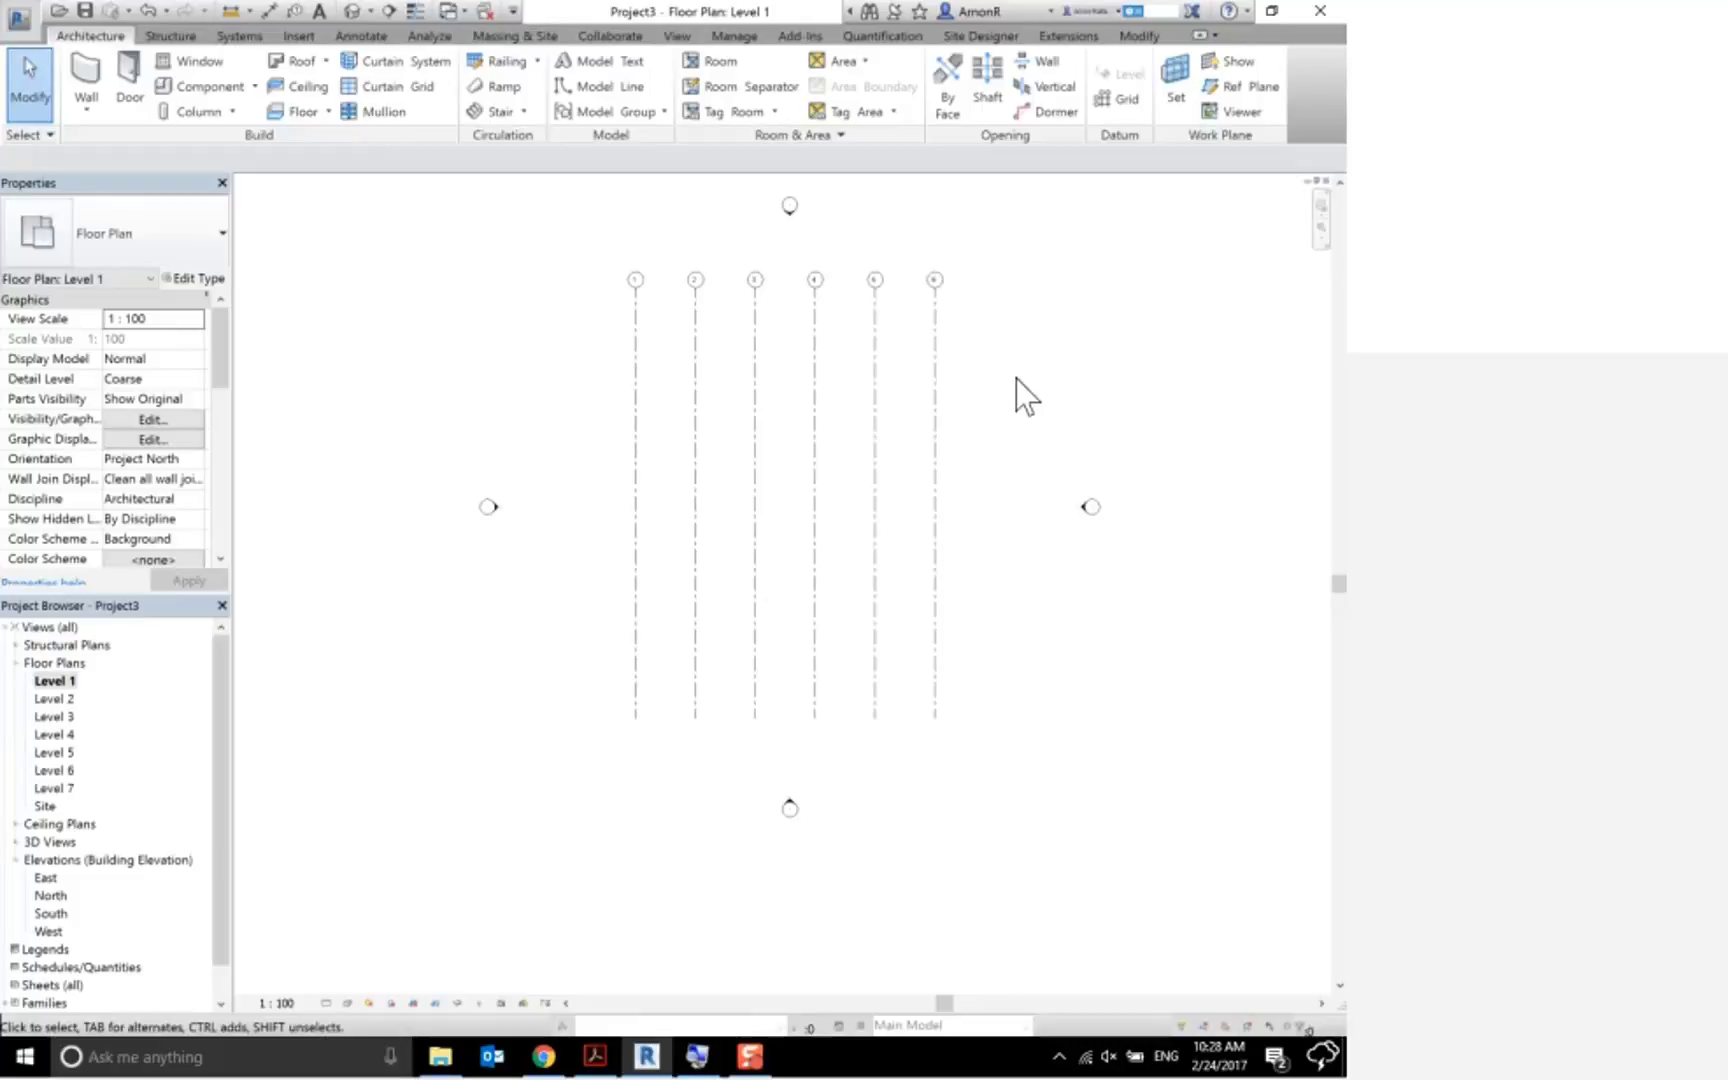
Delete vertical grid 6
scroll(900, 315, up, 5)
click(1004, 300)
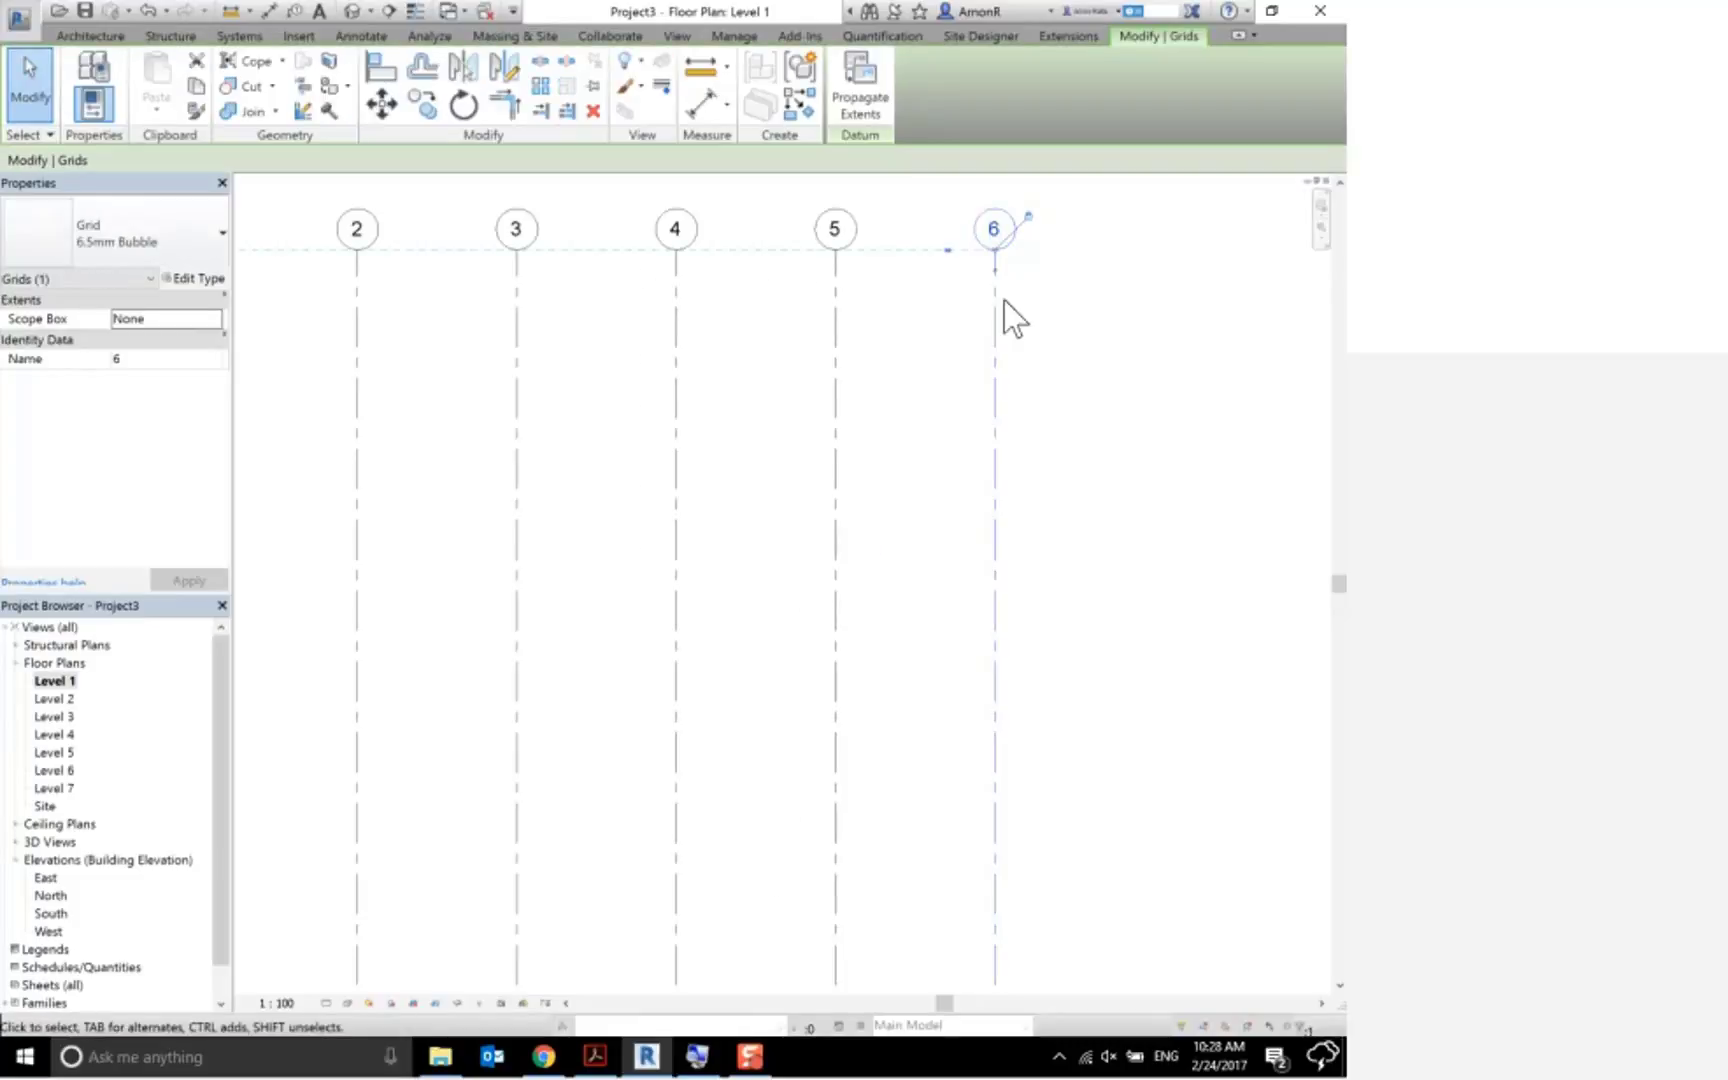
key(Delete)
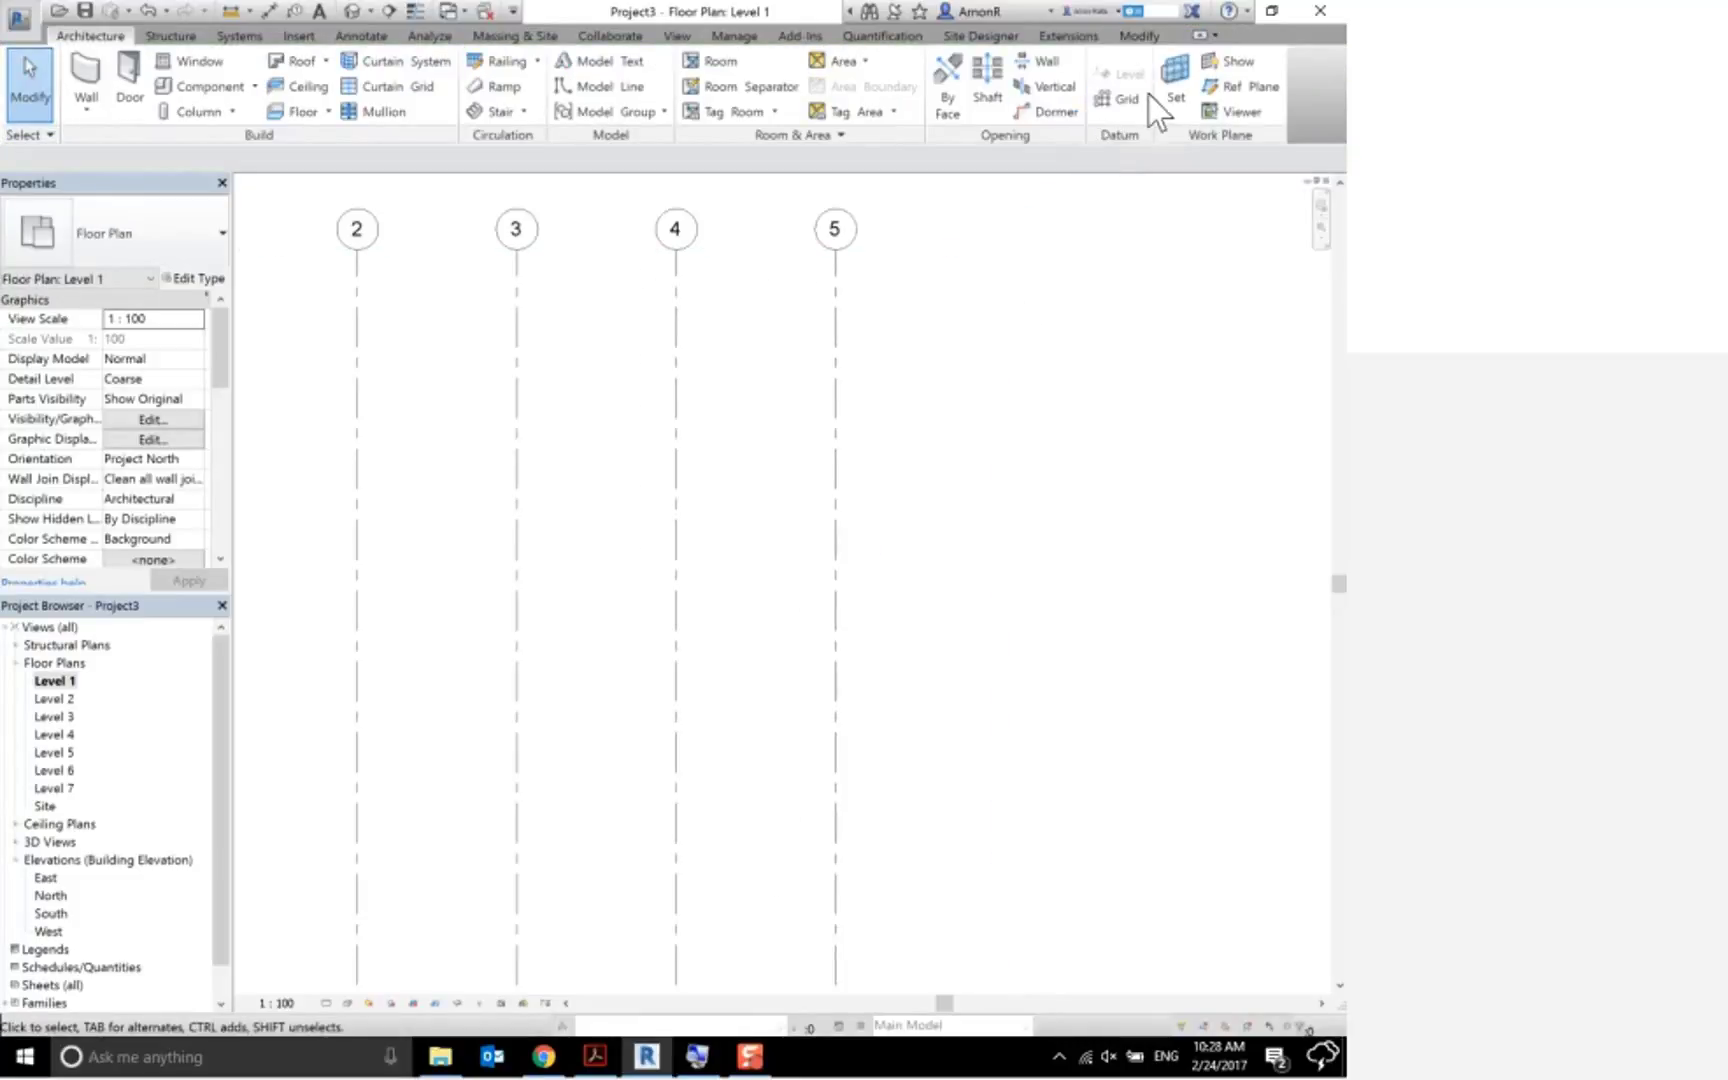
Draw a trial vertical grid right of grid 5, which gets labelled 7
click(1127, 98)
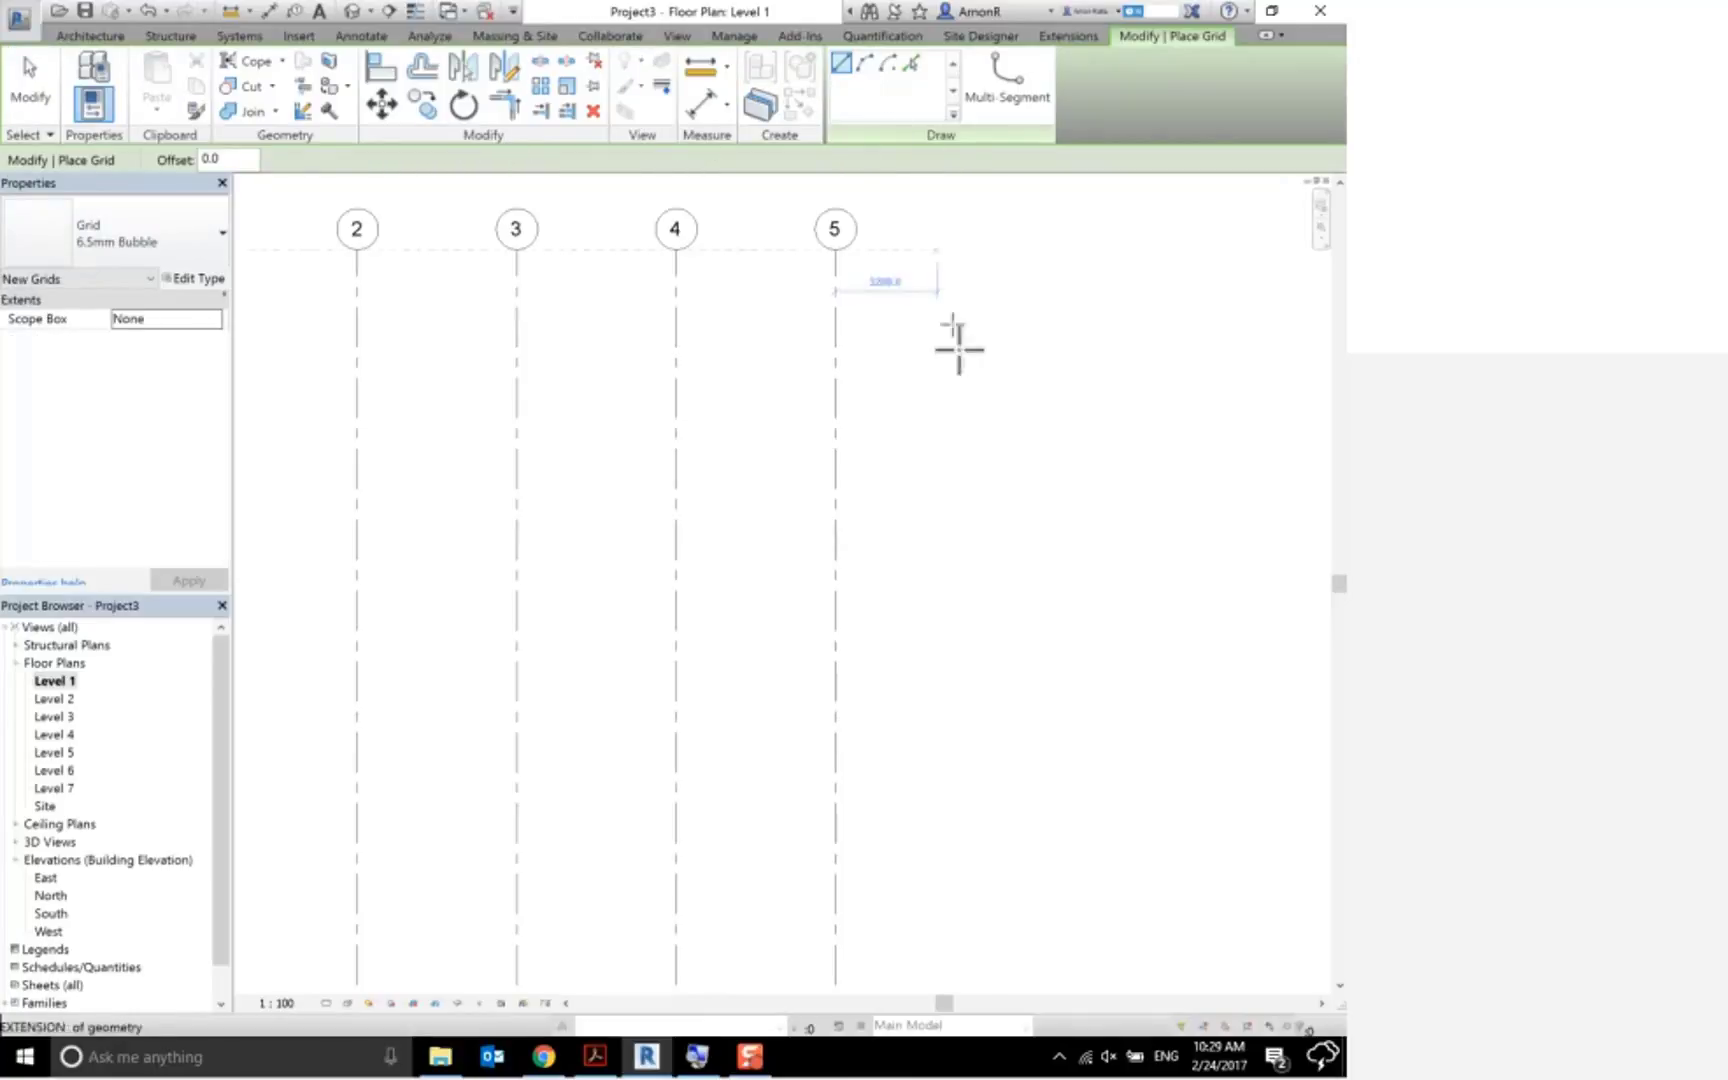
click(955, 567)
click(955, 318)
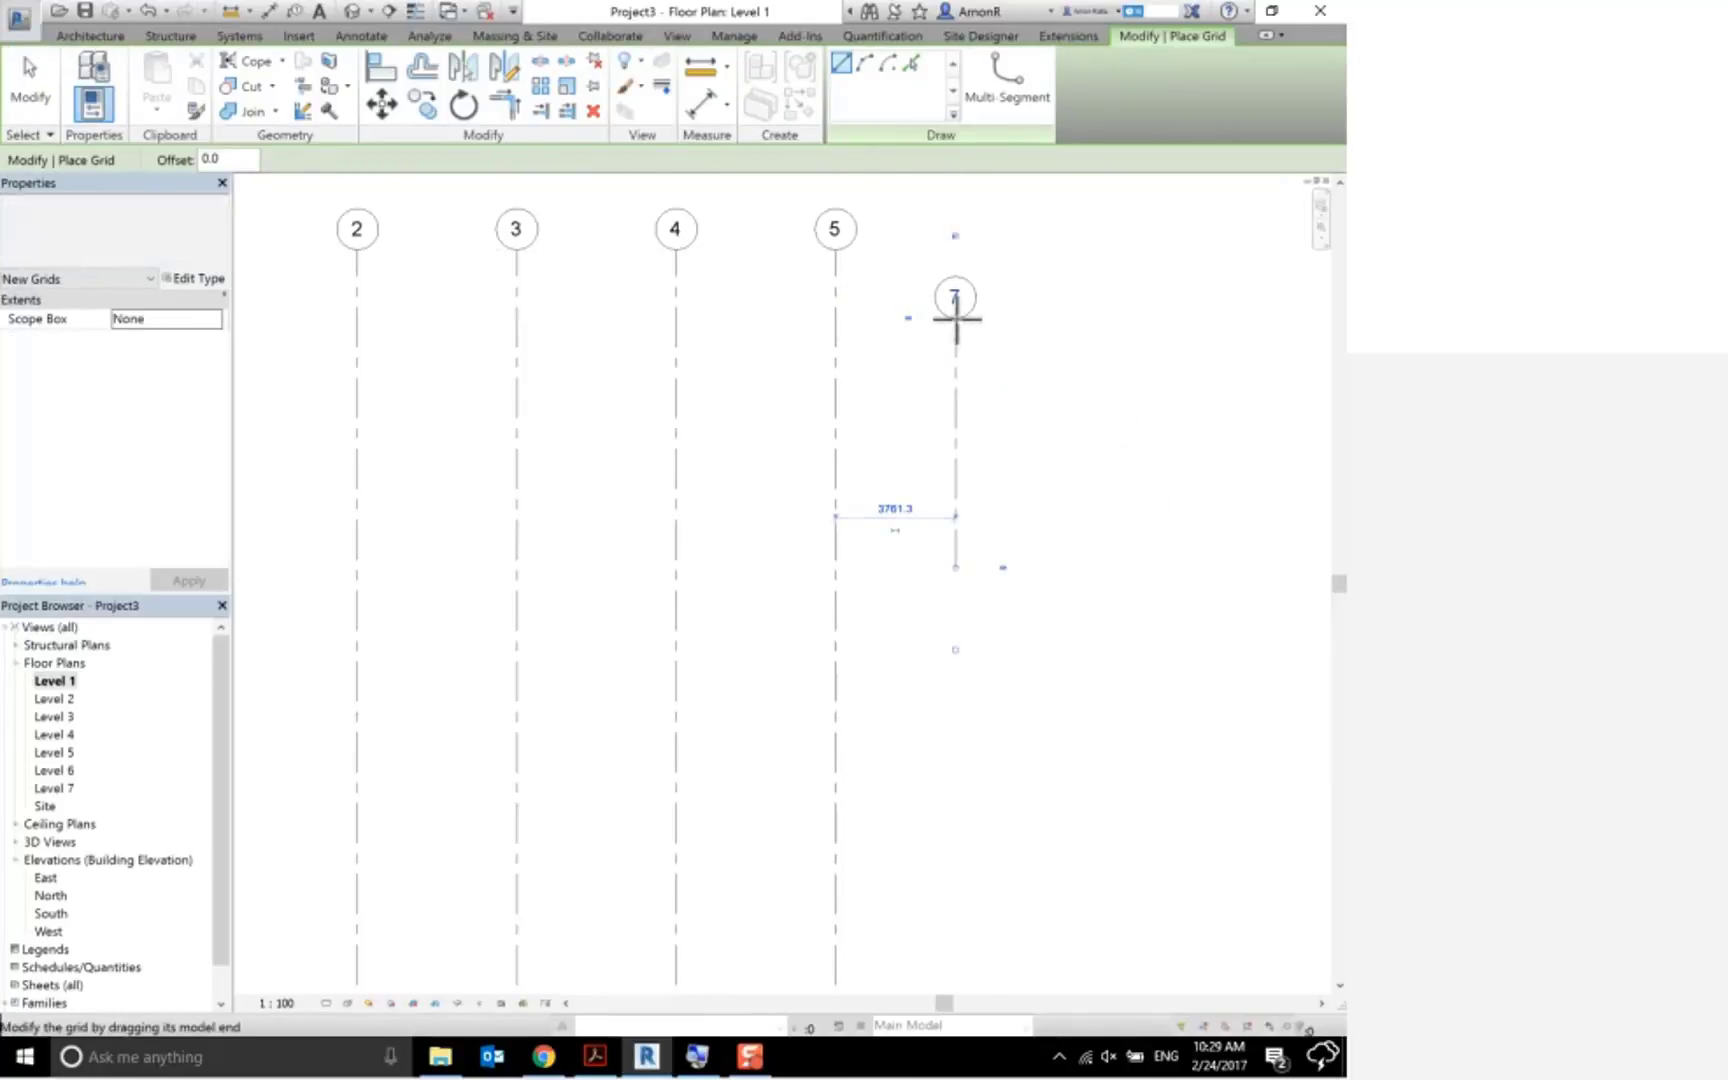
key(Escape)
key(Escape)
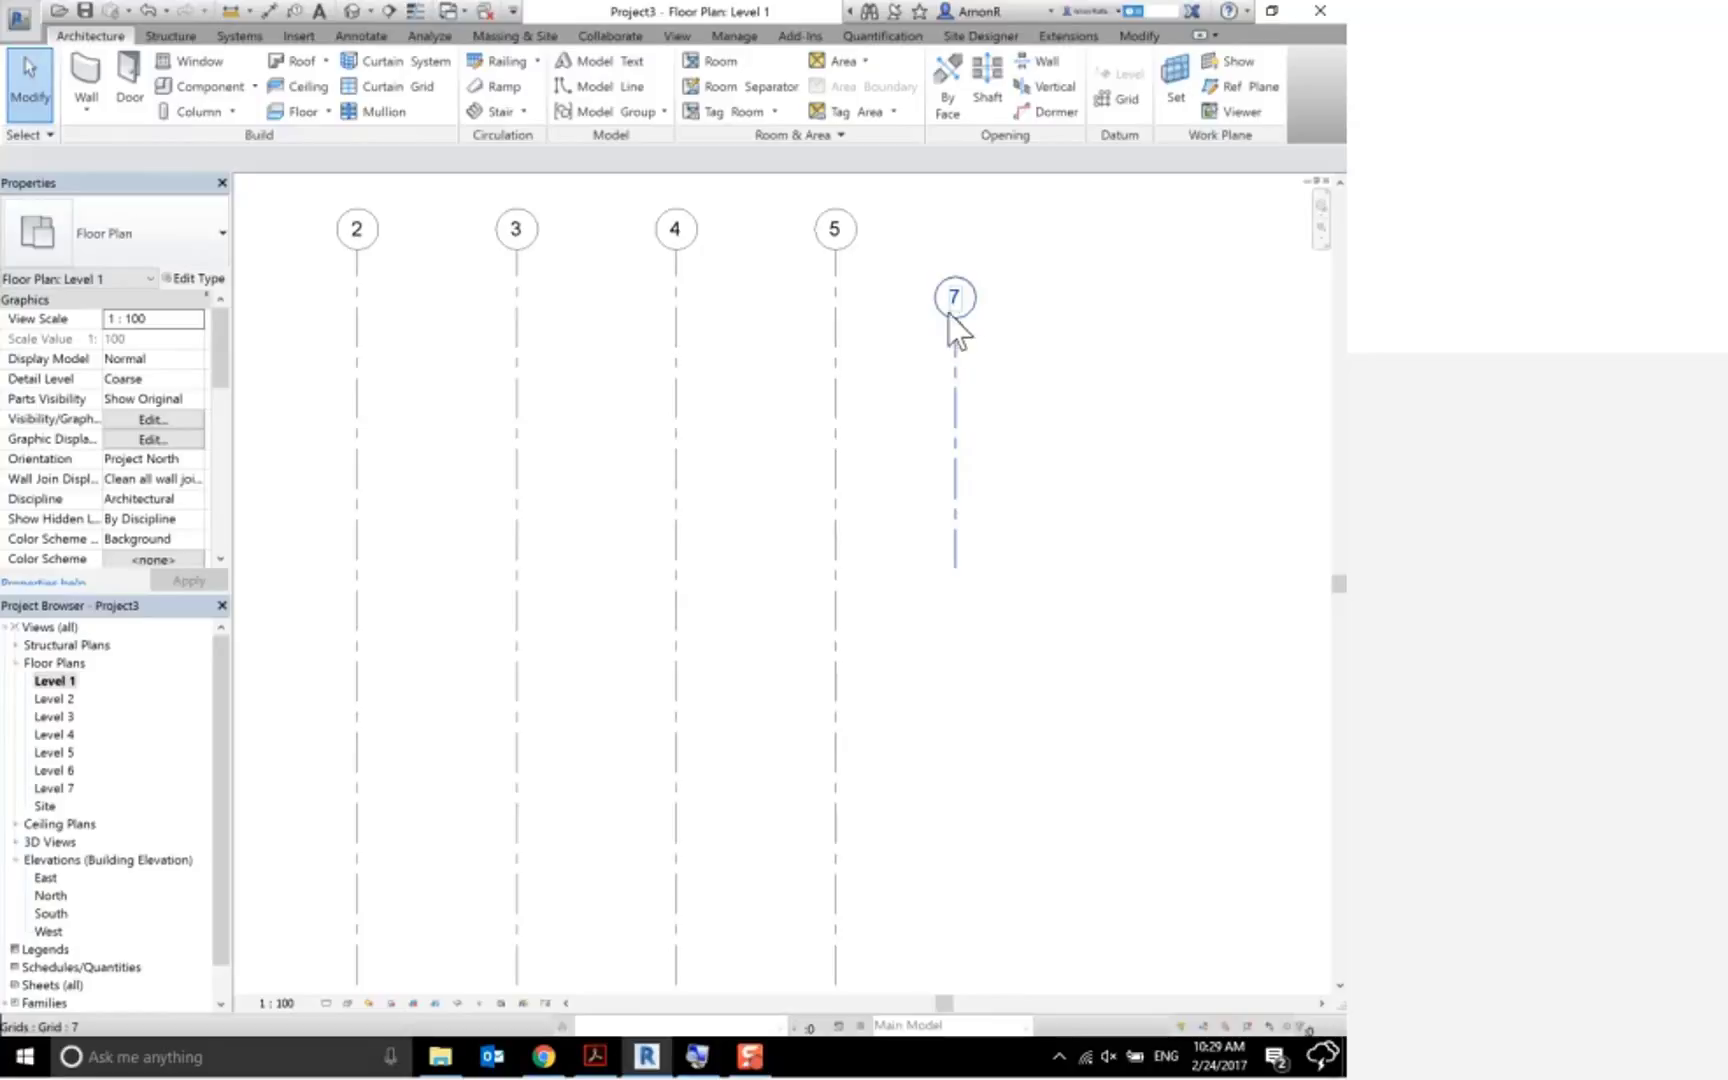
Rename the trial grid to 6 and then delete it
click(950, 300)
click(952, 297)
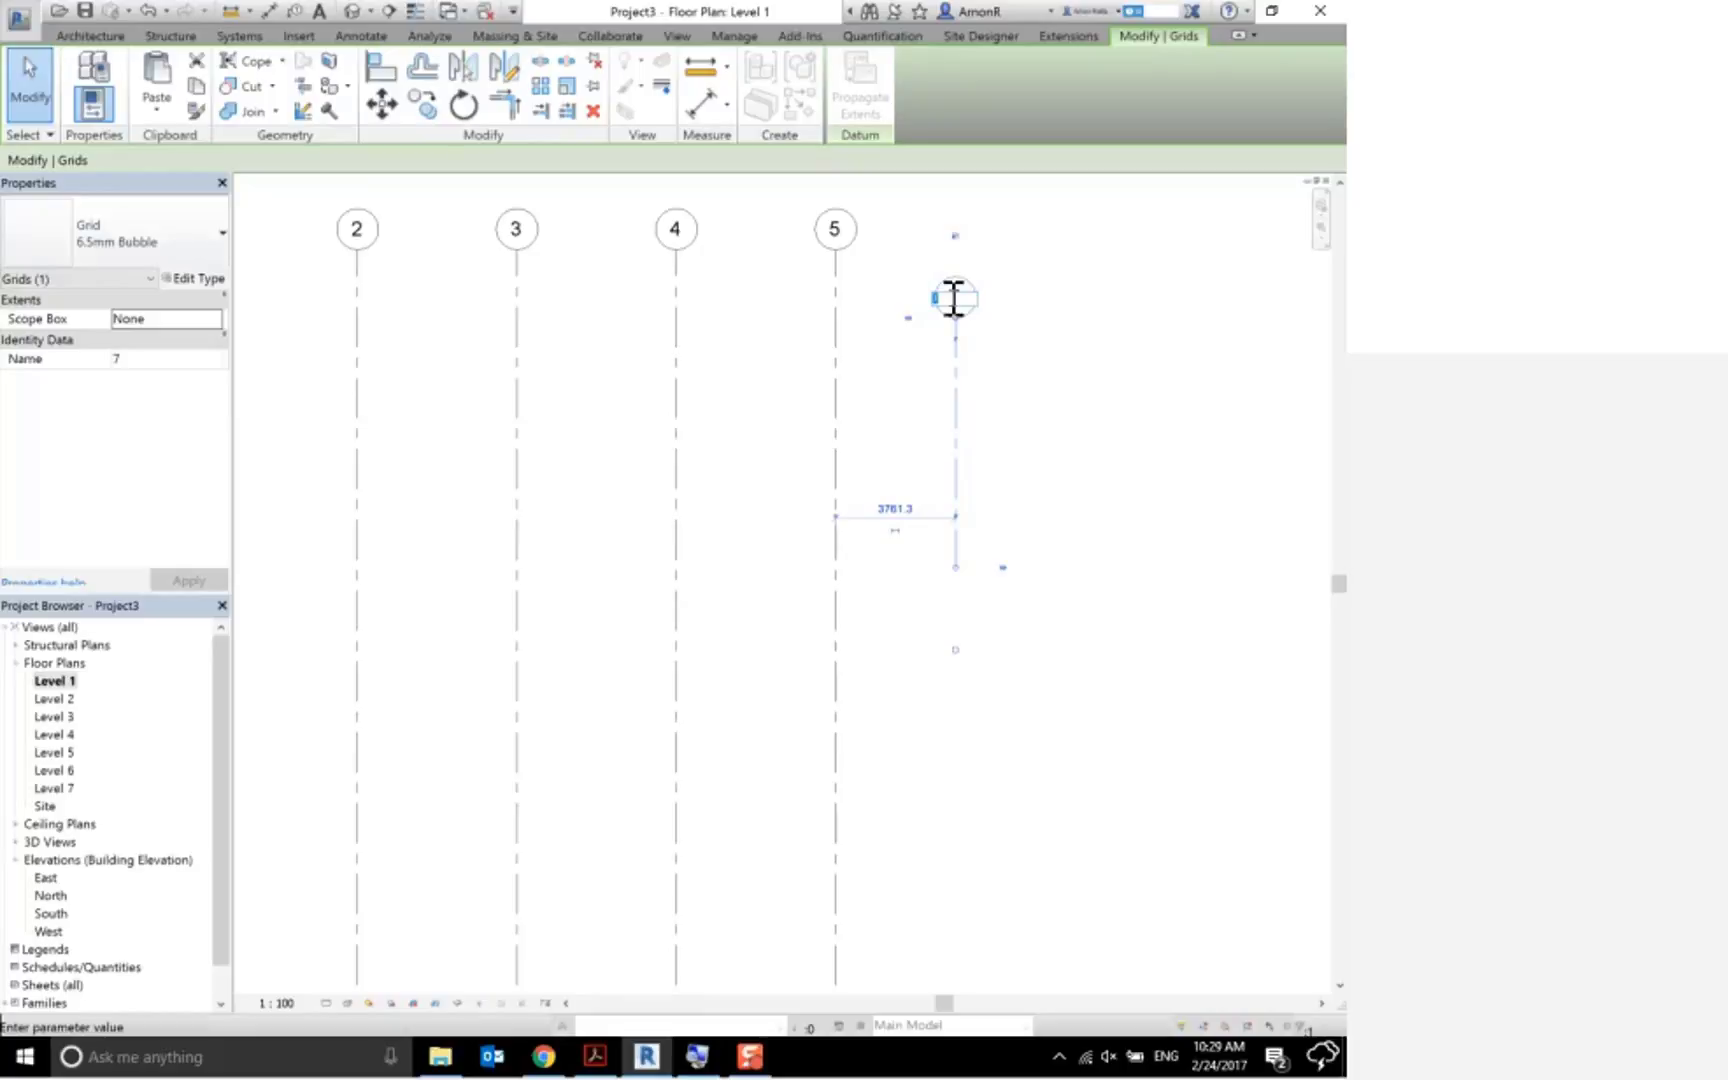
text(6)
key(Return)
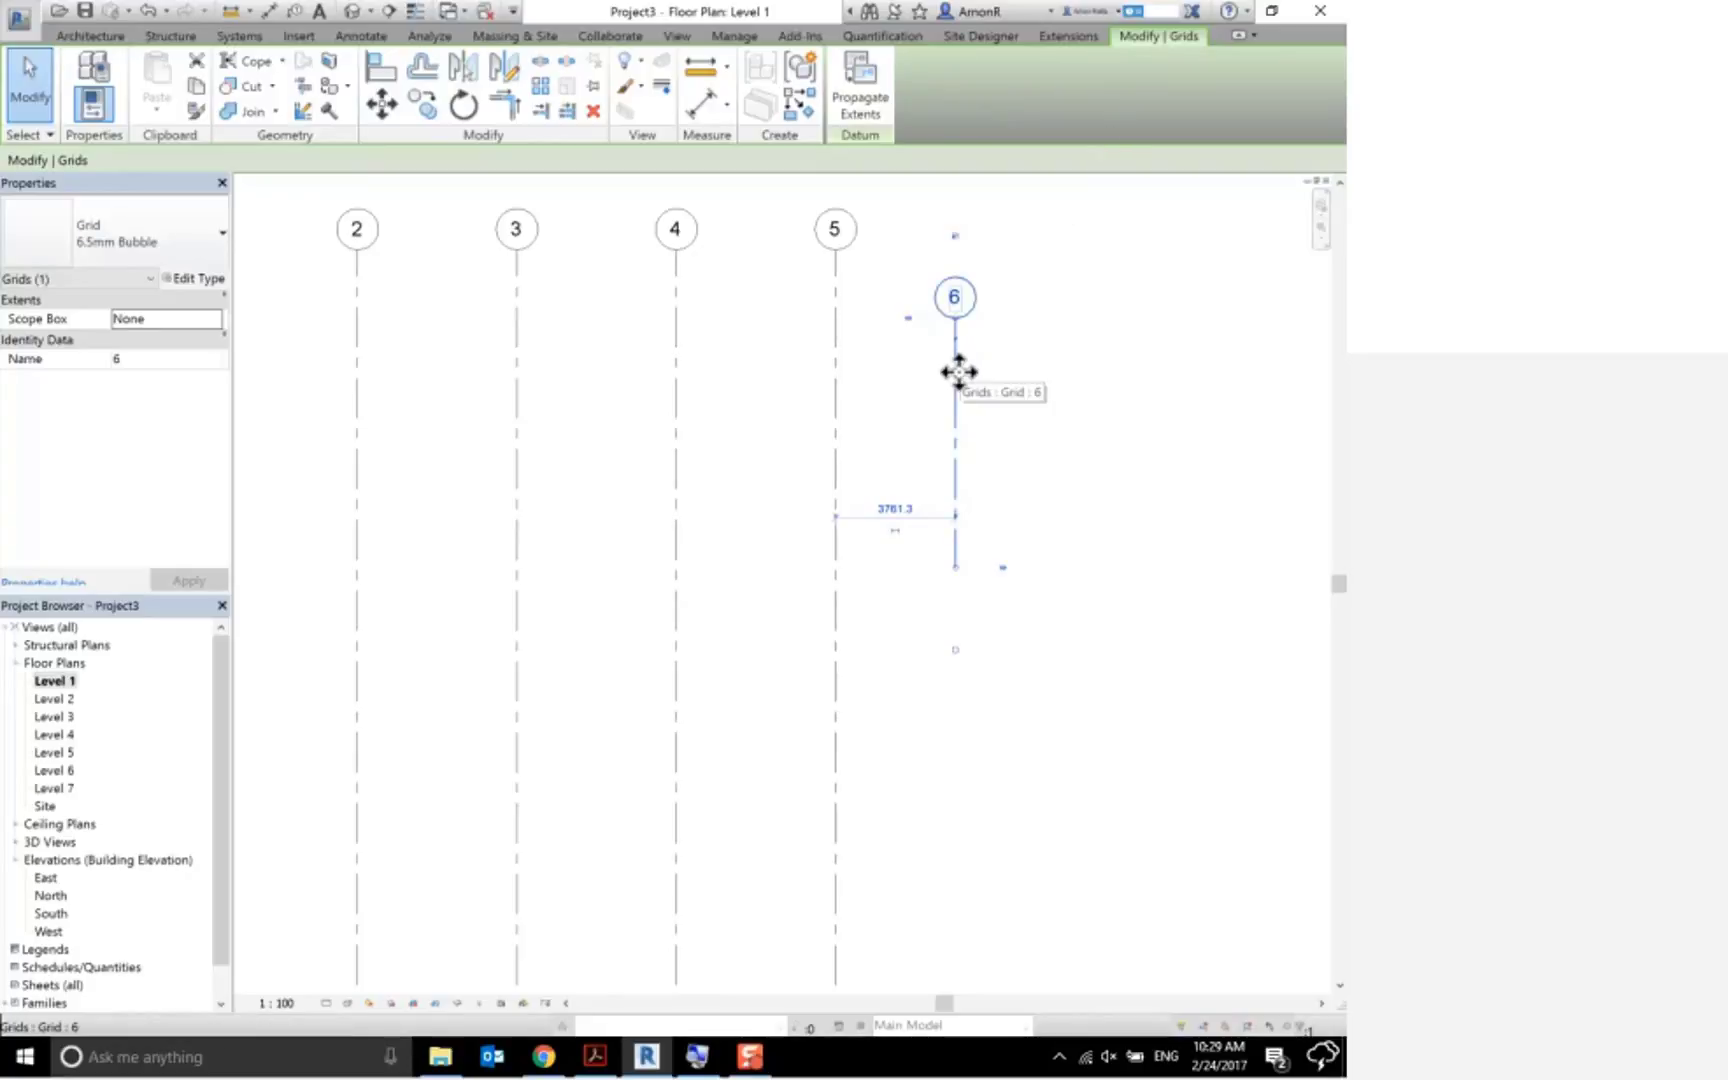
key(Delete)
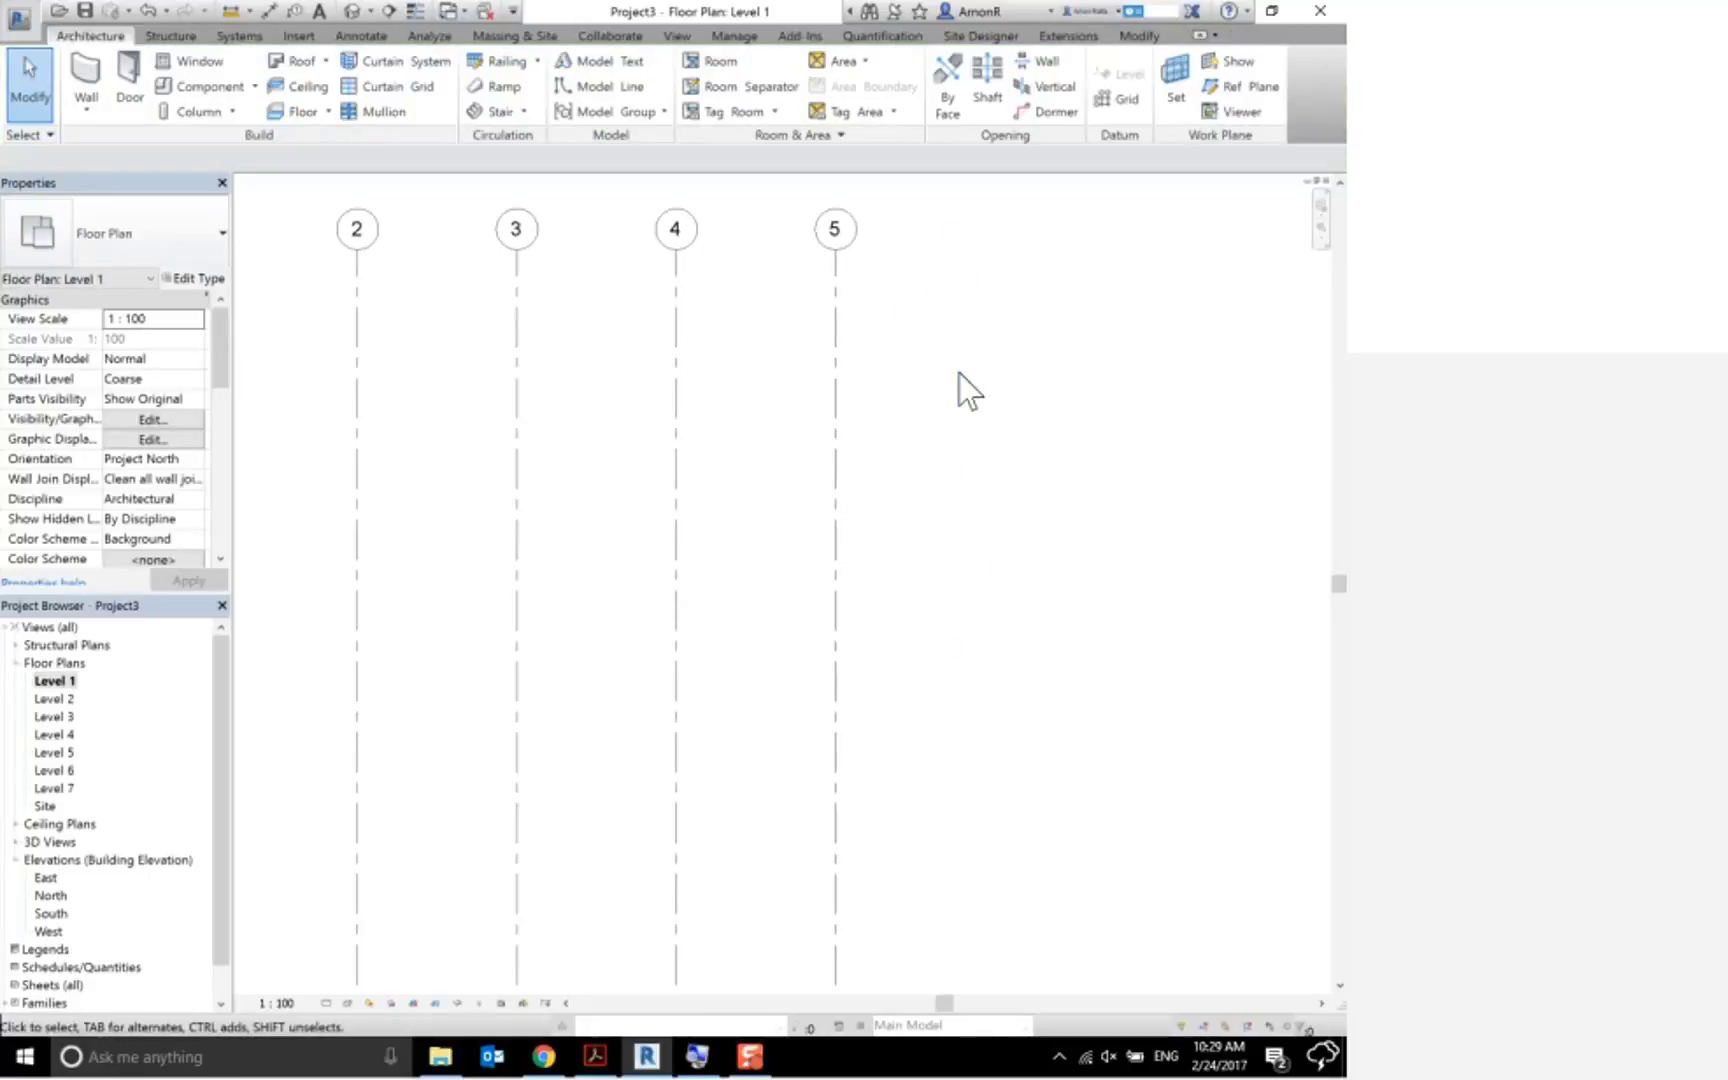
Draw a horizontal grid across grids 1–5 and label it A
click(1116, 99)
scroll(1130, 347, down, 2)
click(1130, 336)
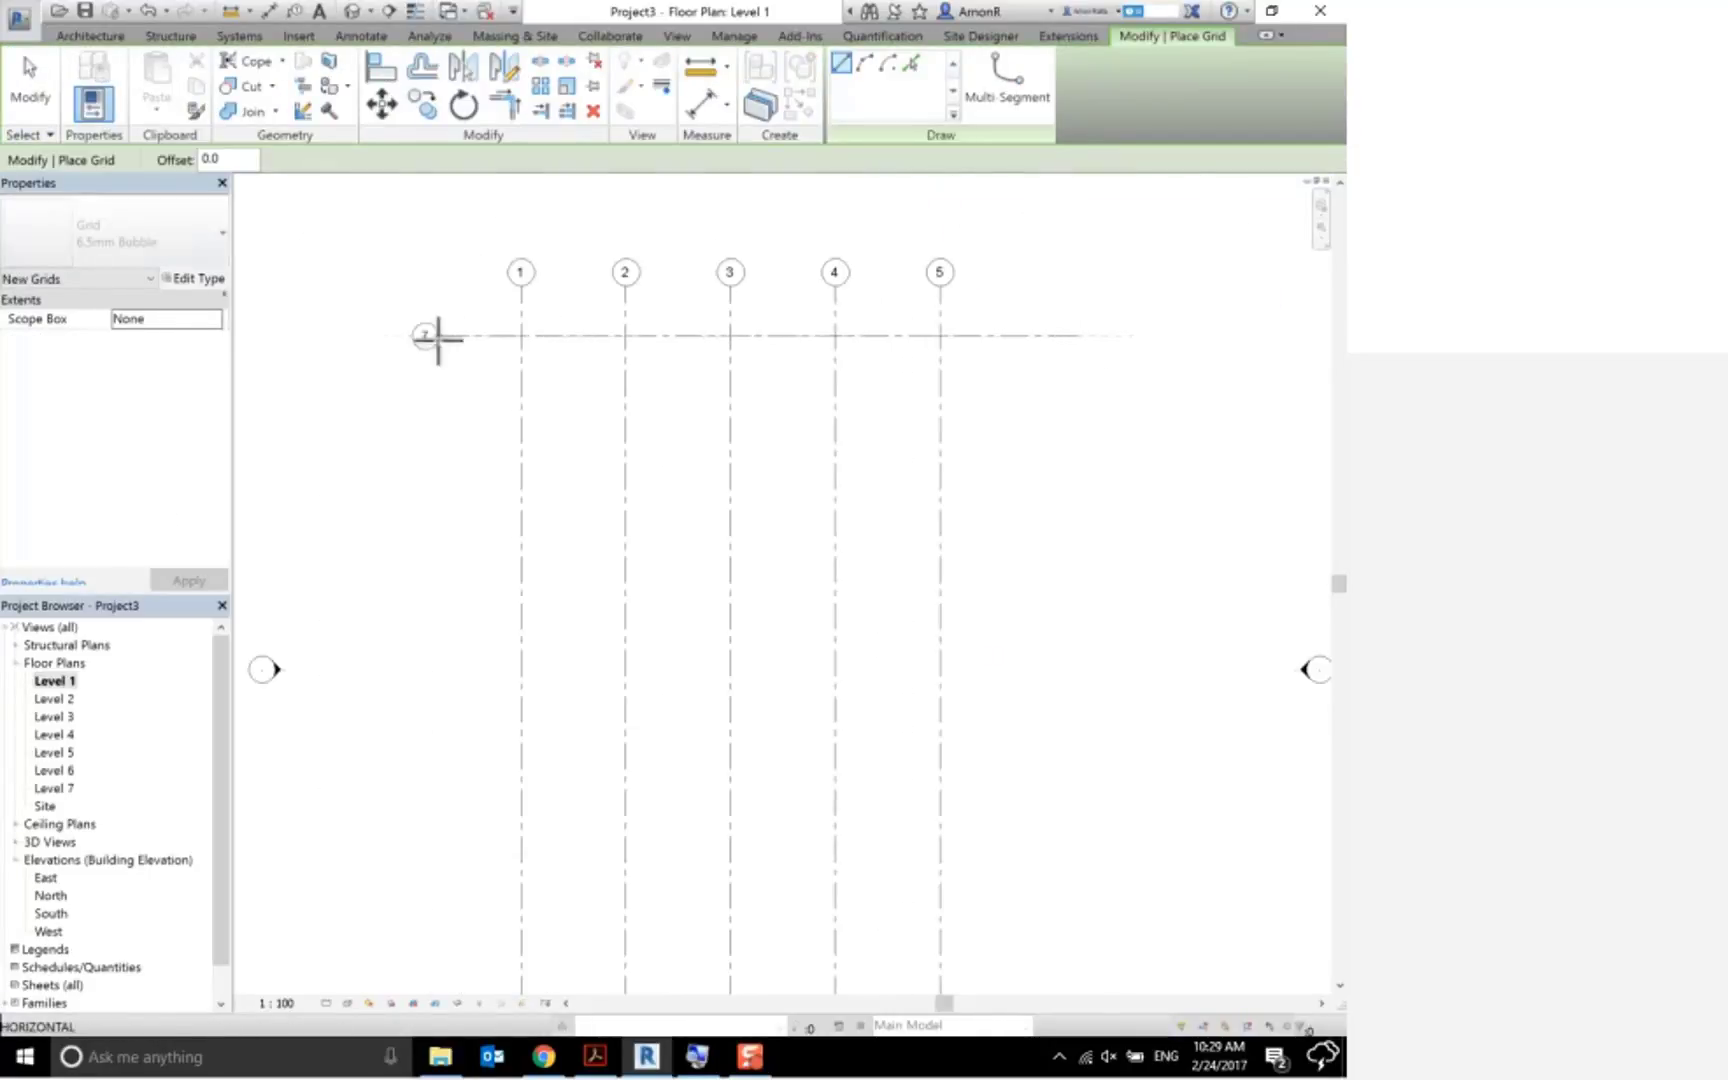
click(466, 339)
scroll(459, 339, up, 2)
scroll(460, 342, up, 2)
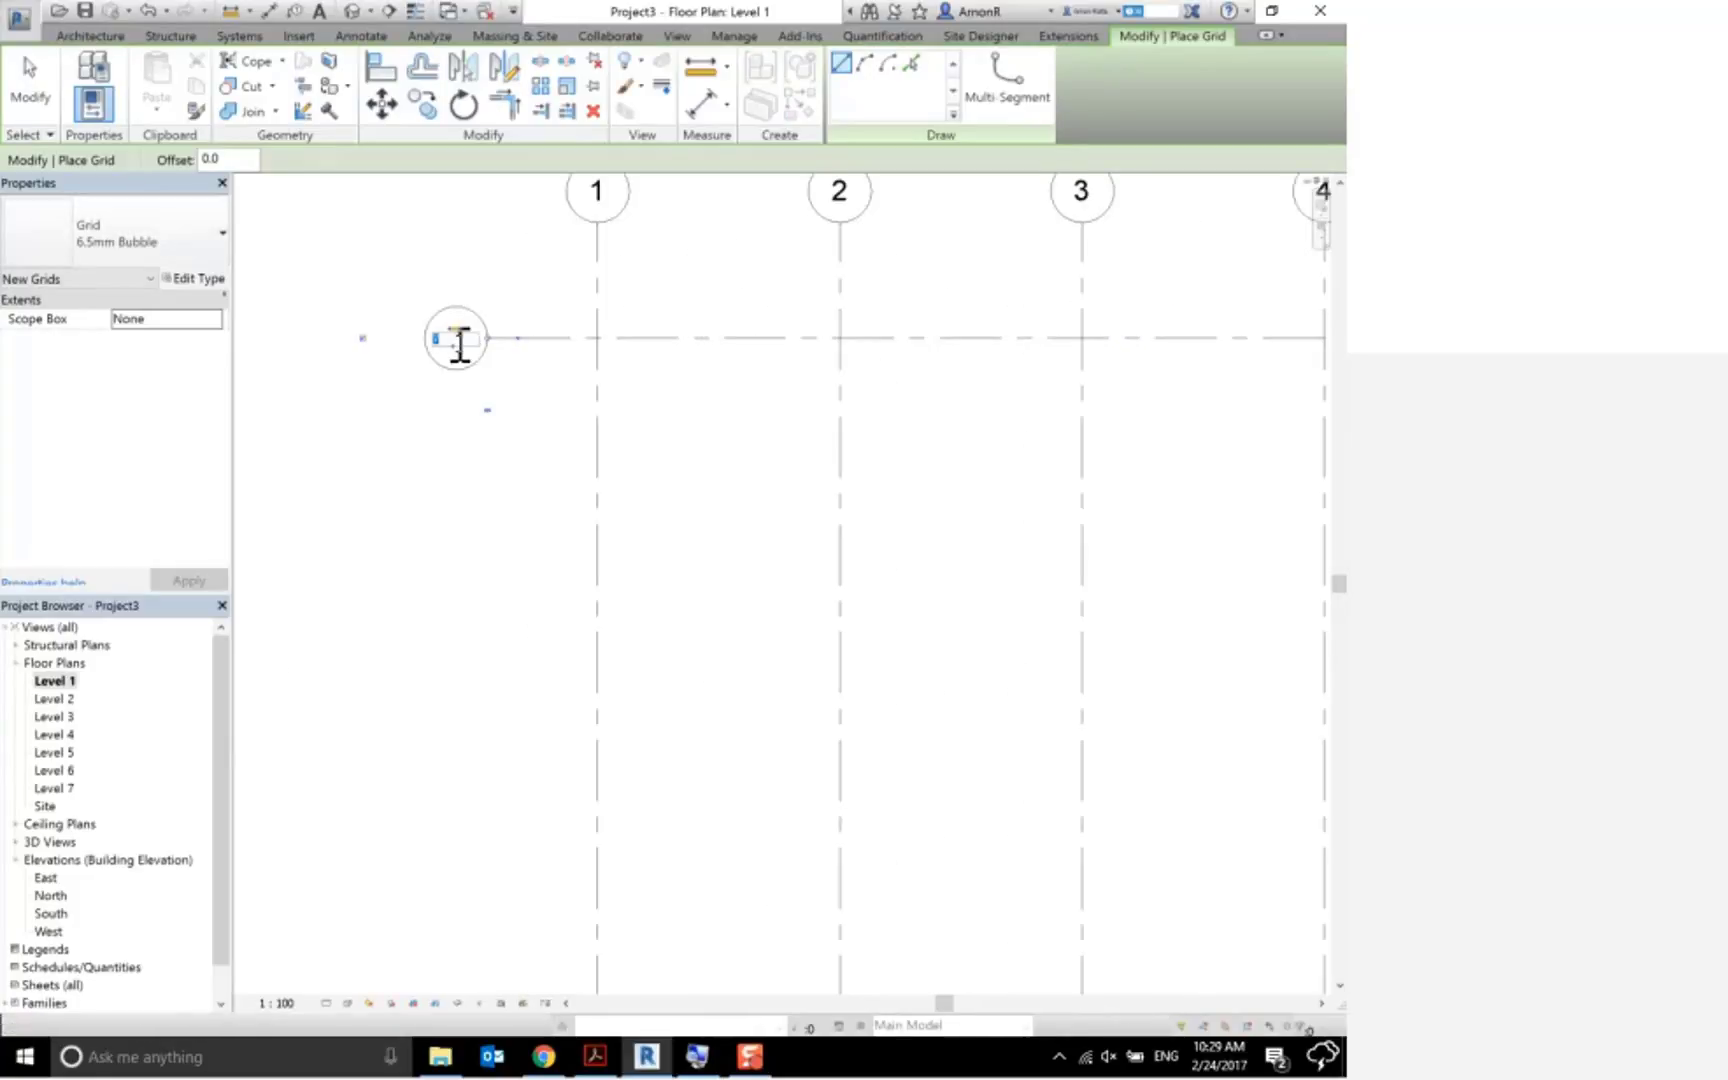
text(A)
key(Return)
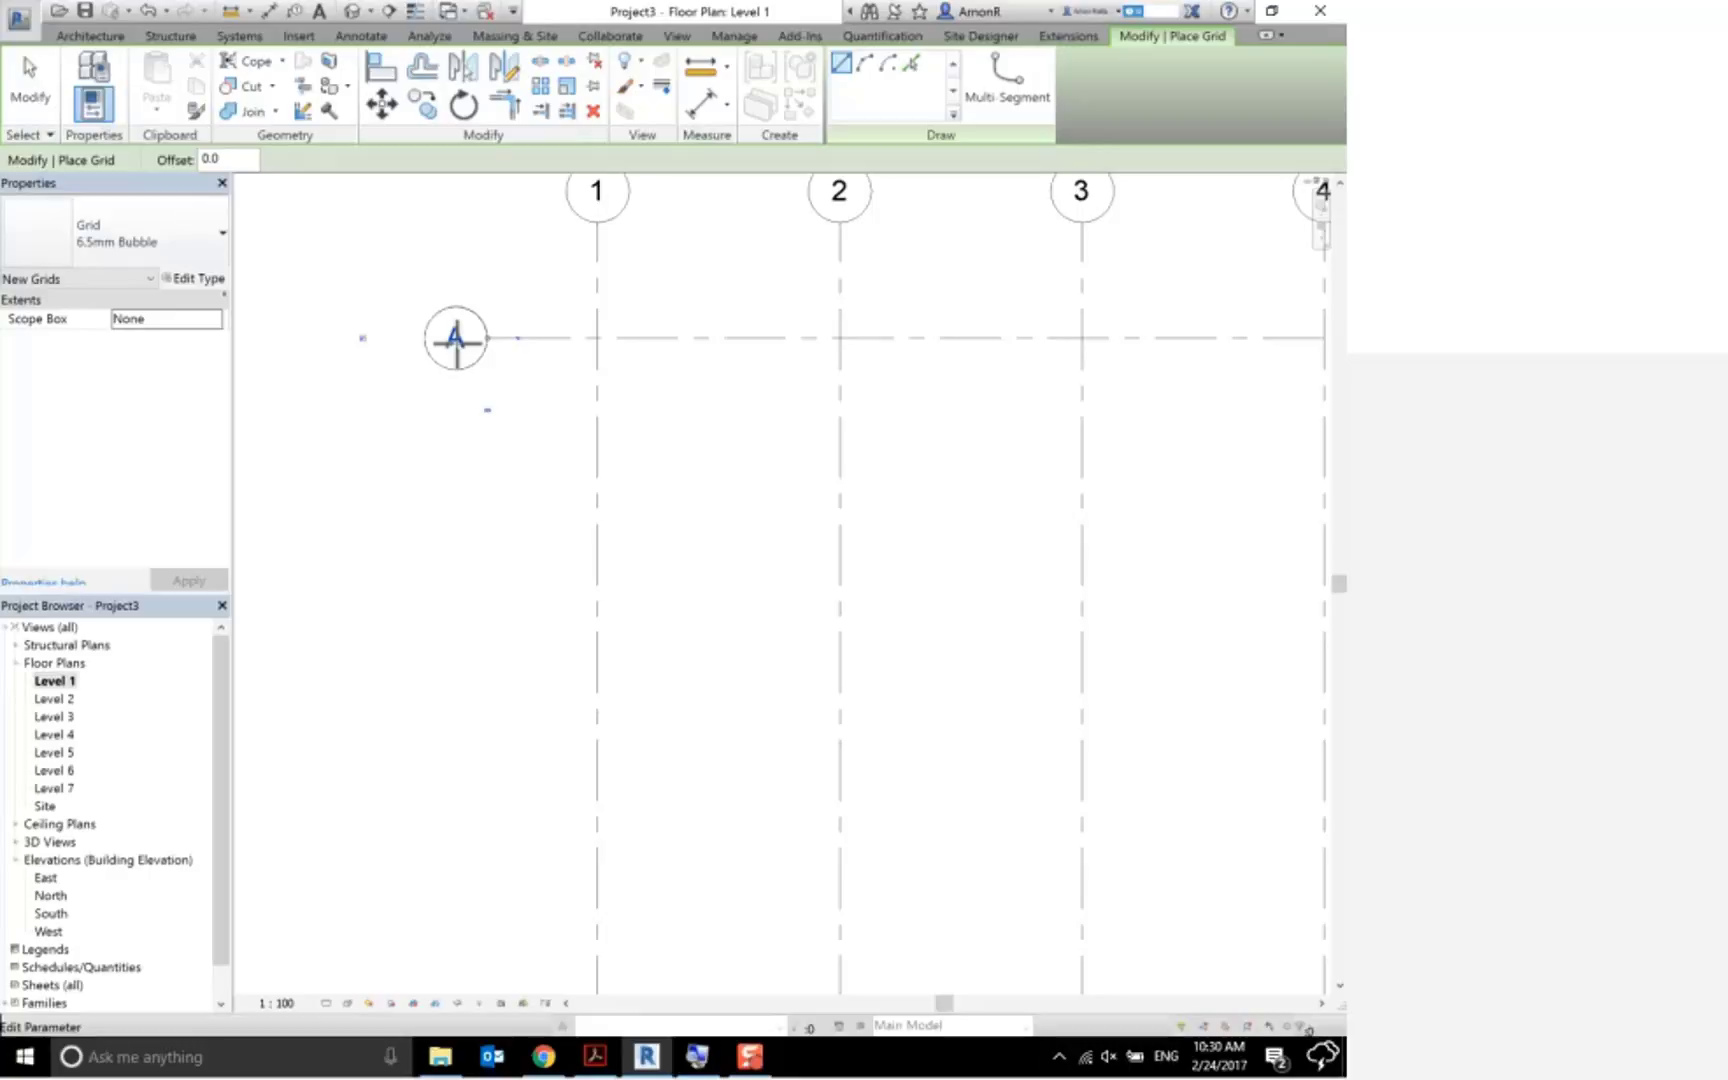
click(455, 338)
key(Escape)
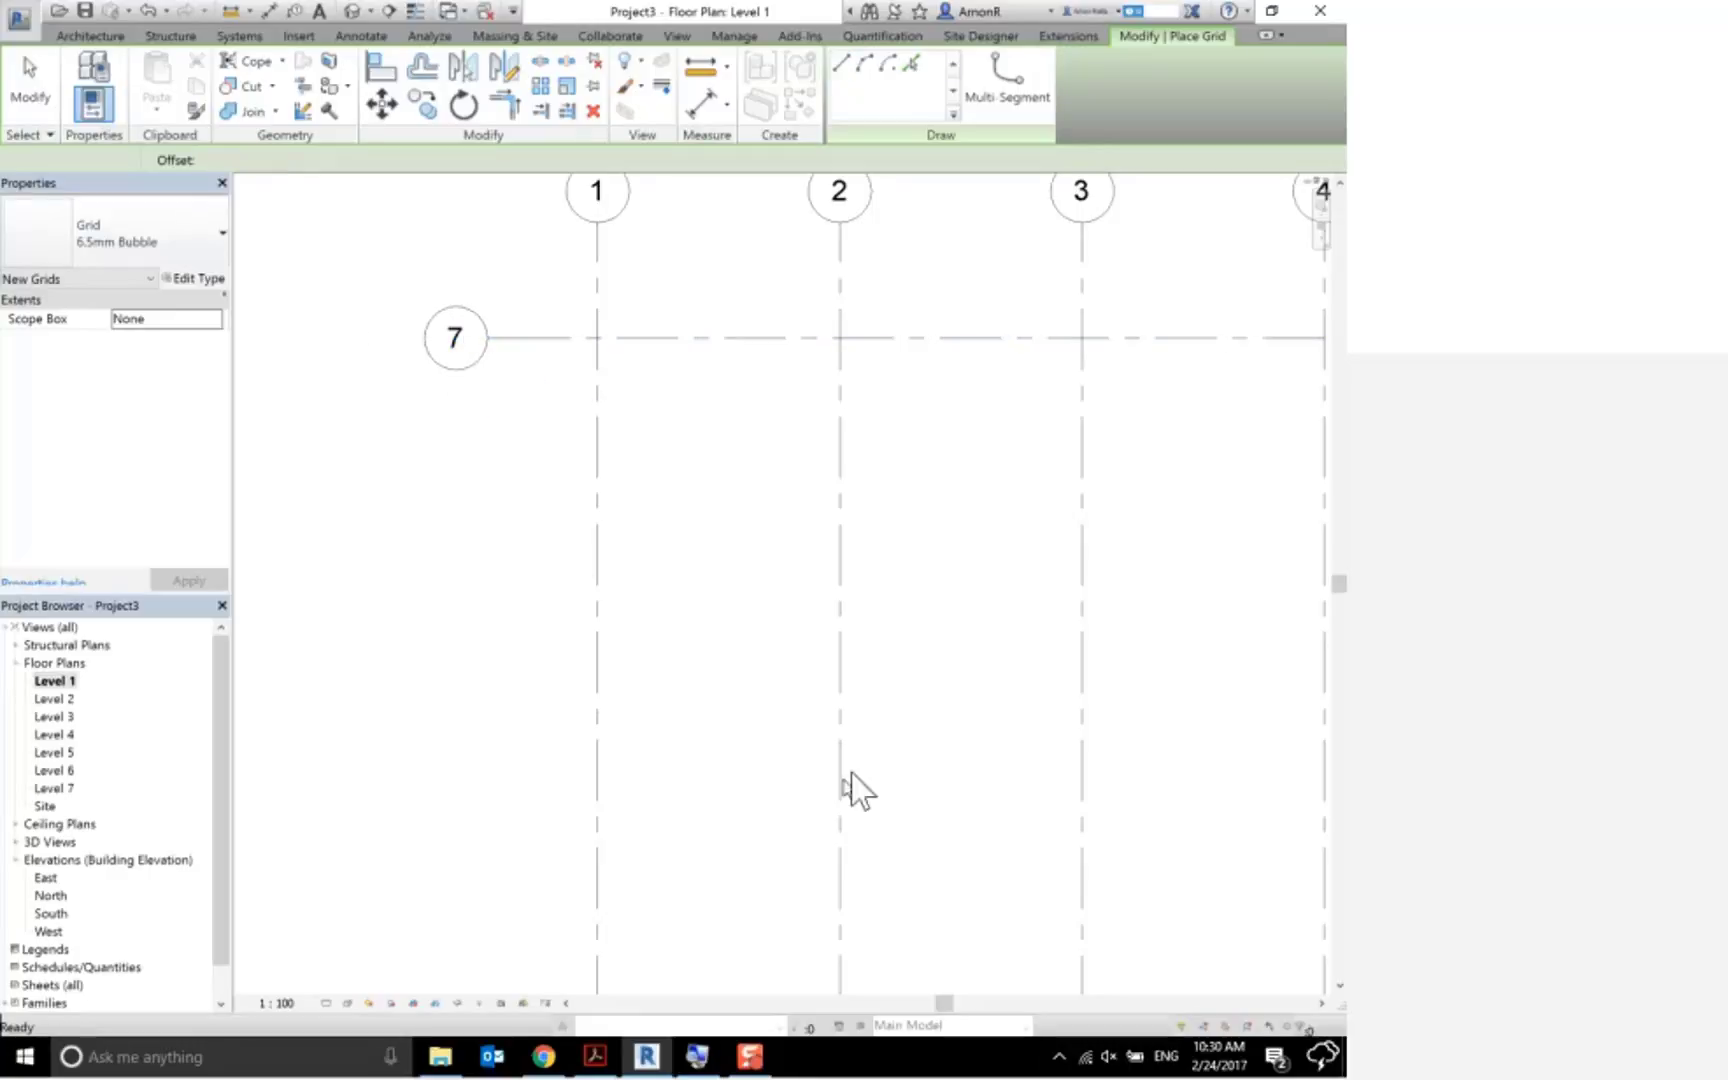
Try a 5000 pick-line offset and relabelling the grid A, then undo the horizontal grid
click(910, 63)
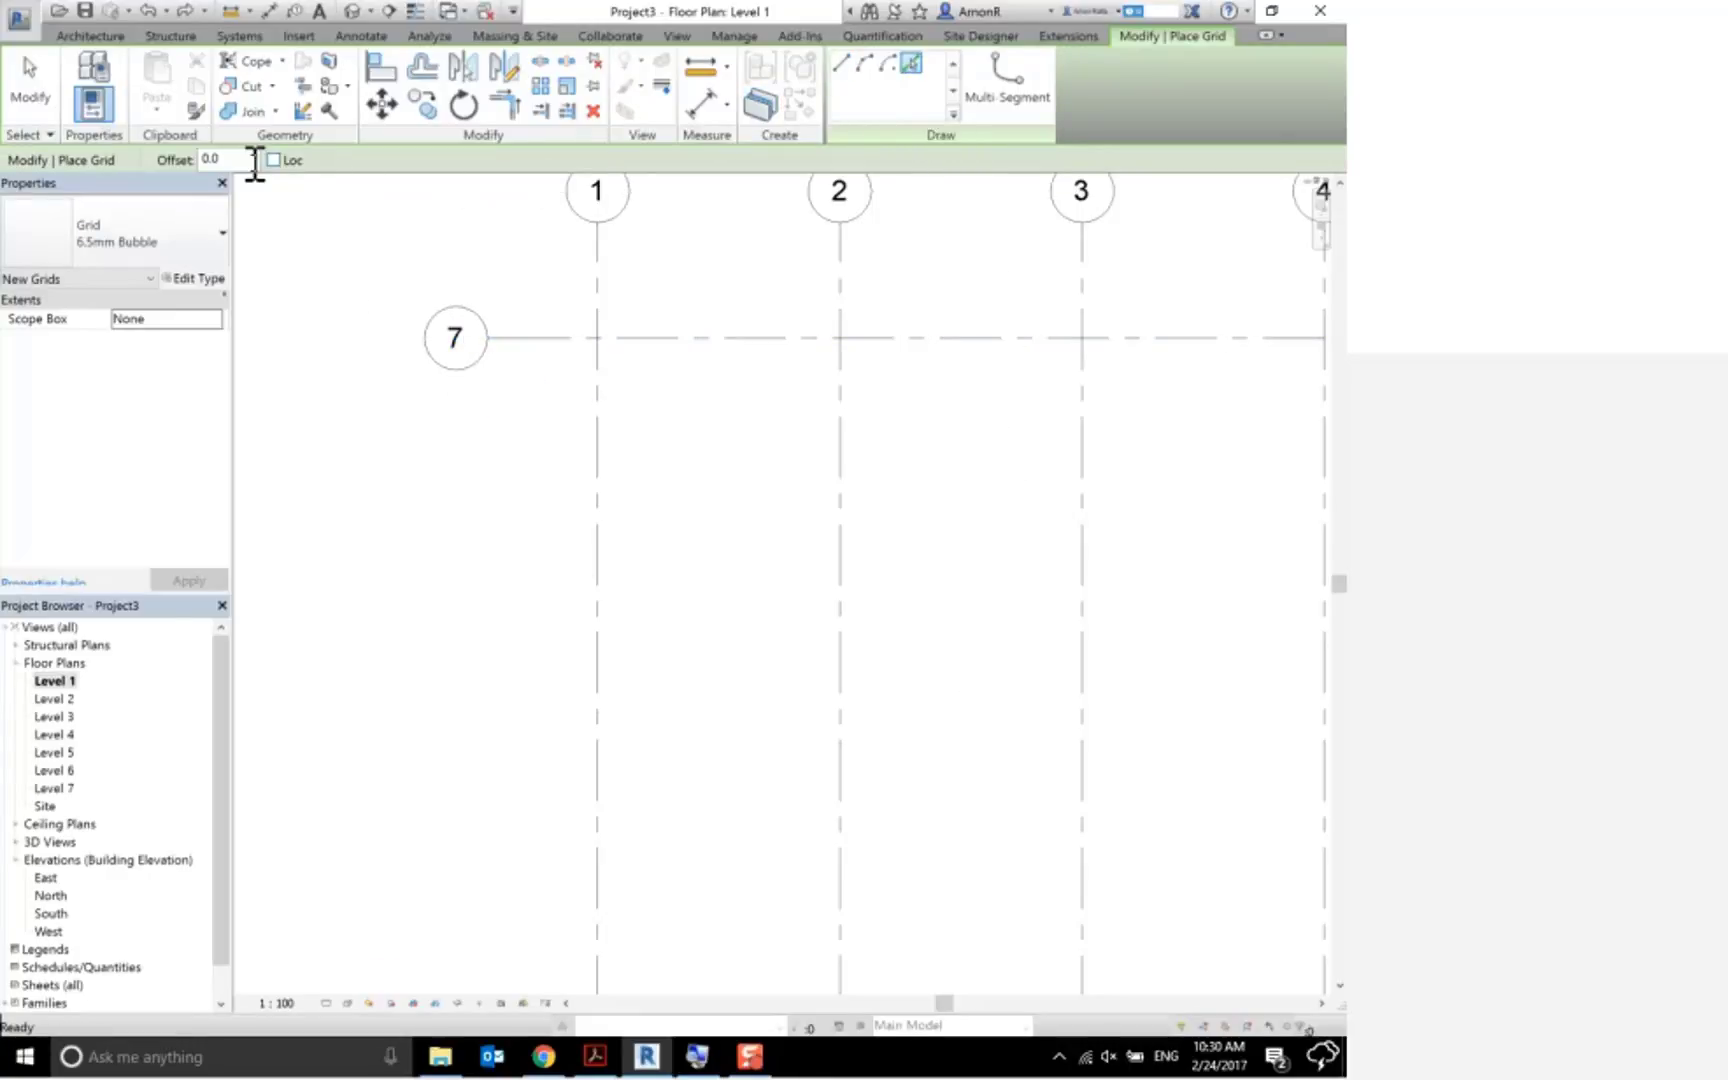
double_click(220, 160)
text(000)
key(Return)
click(40, 82)
double_click(462, 339)
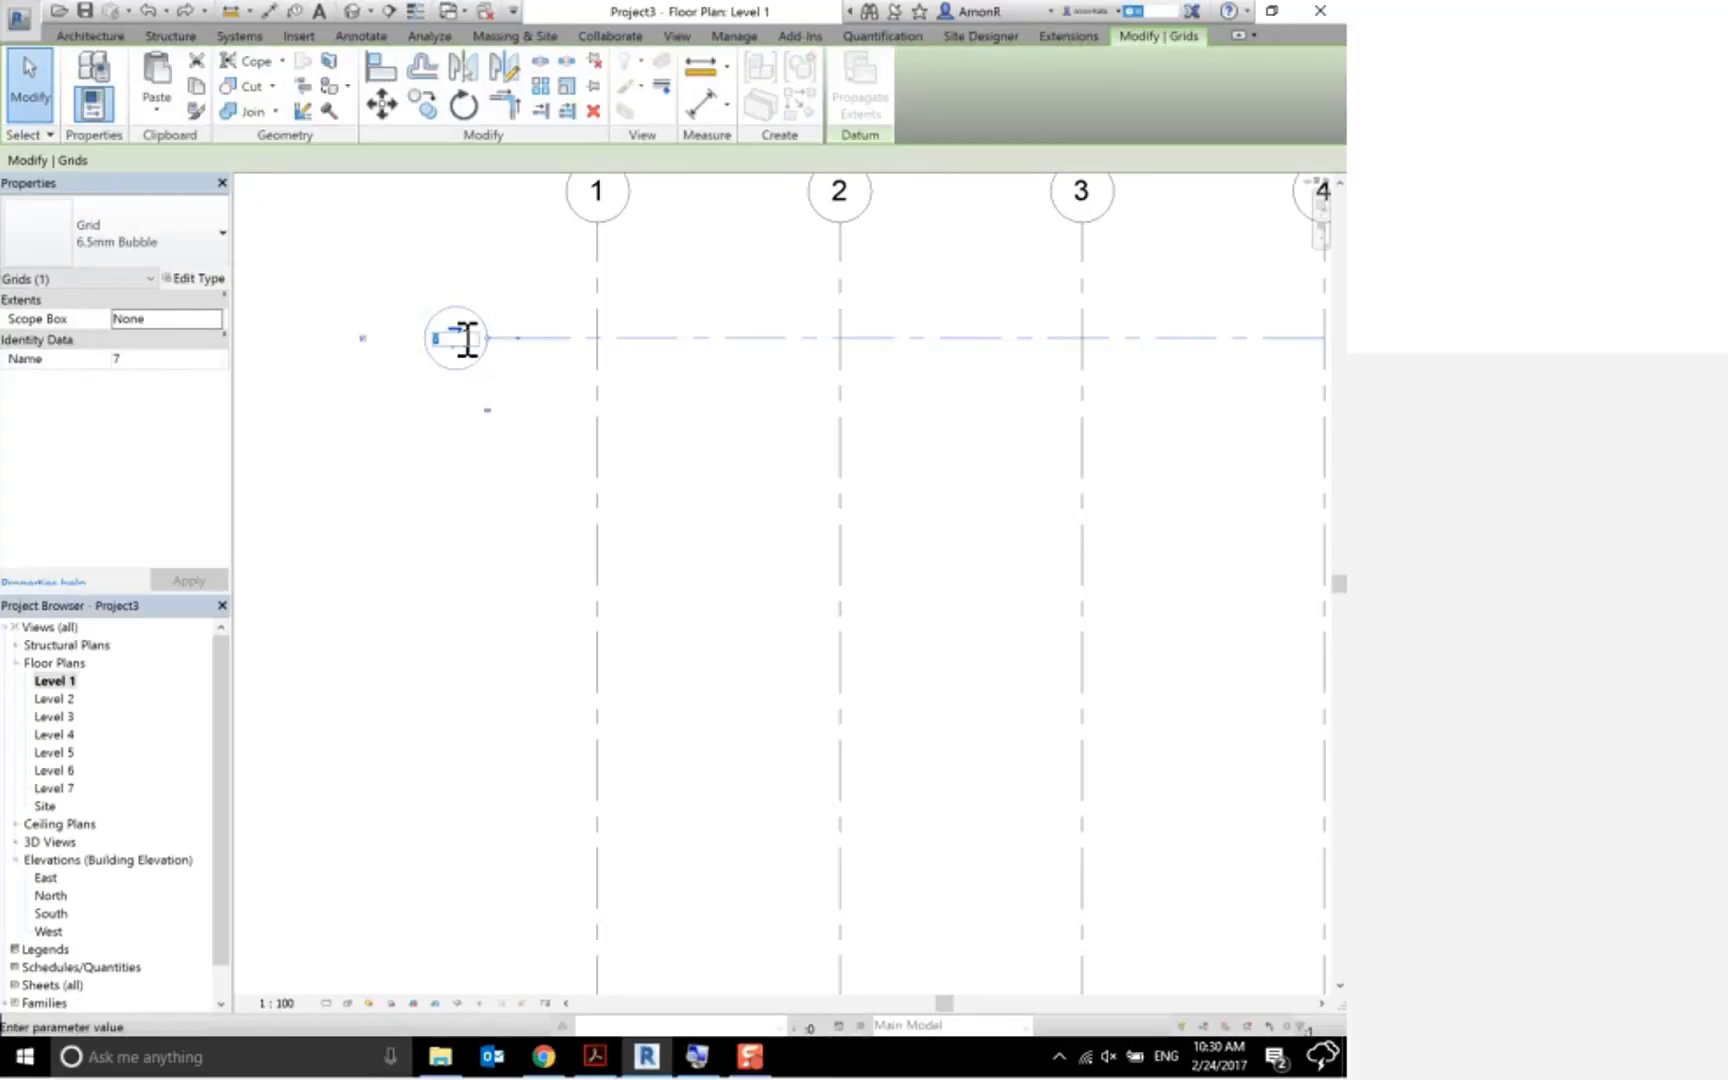
text(A)
key(Escape)
key(Escape)
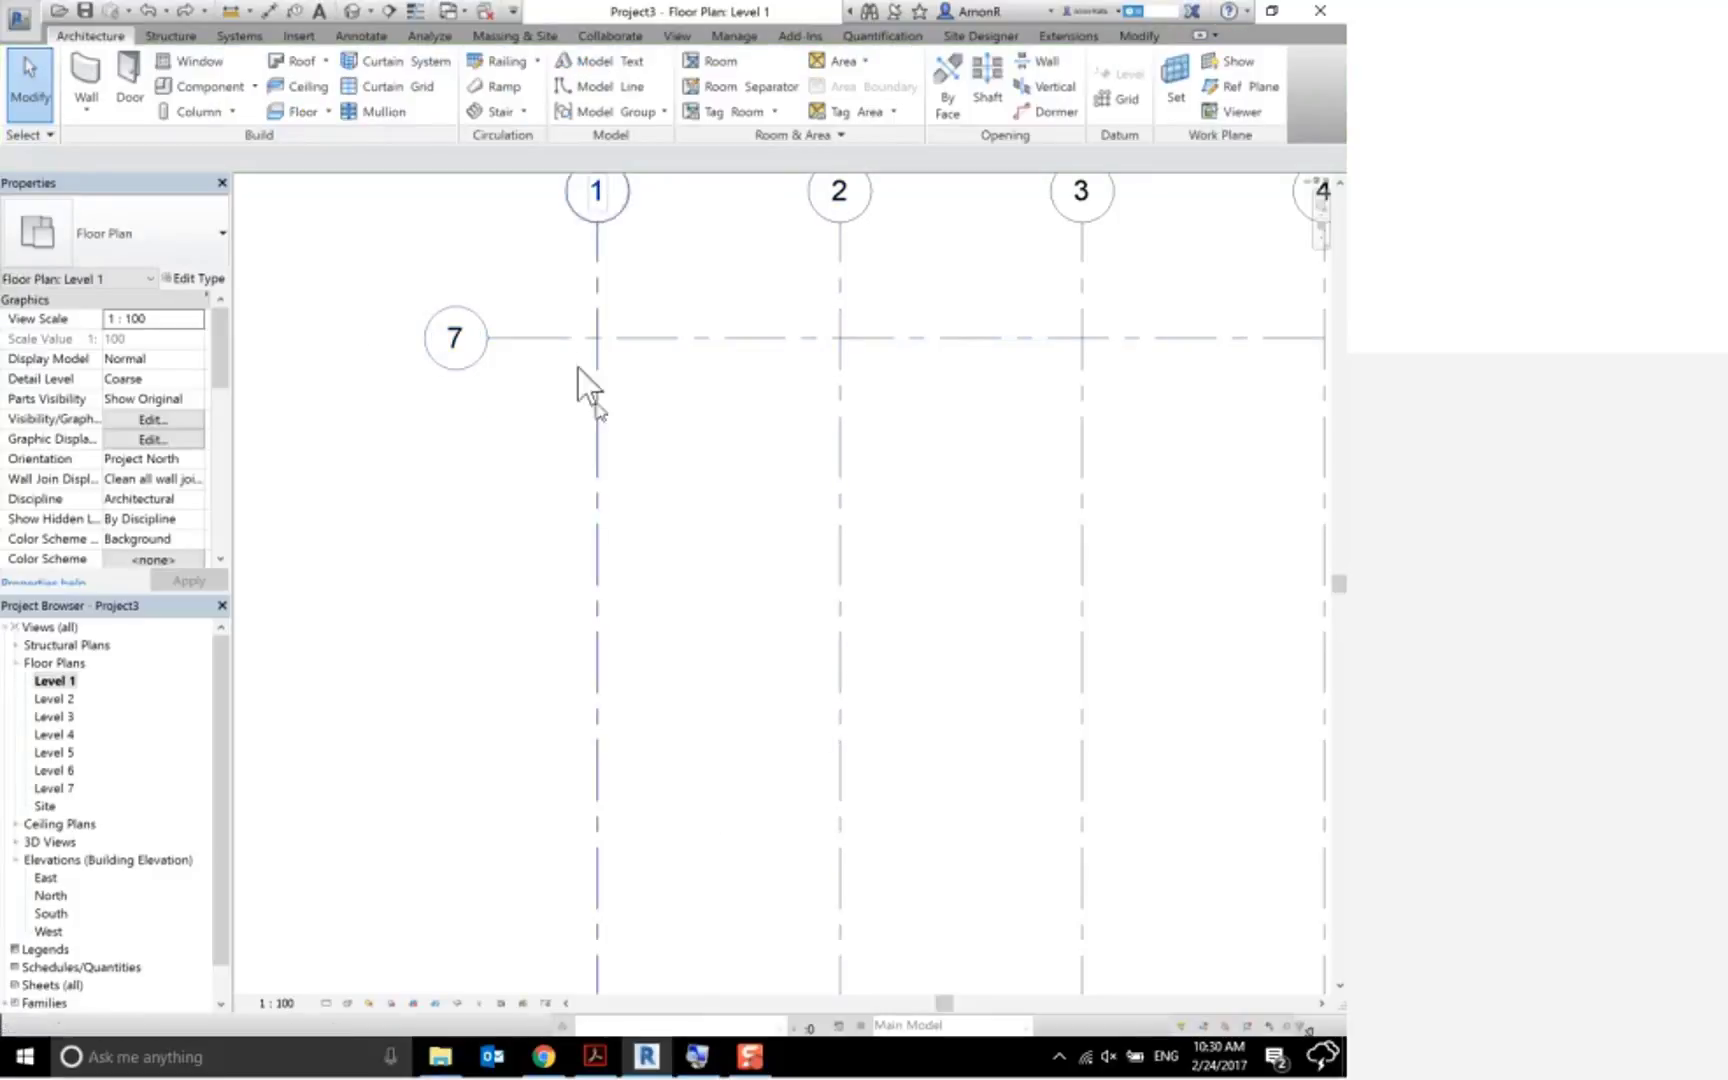
click(142, 10)
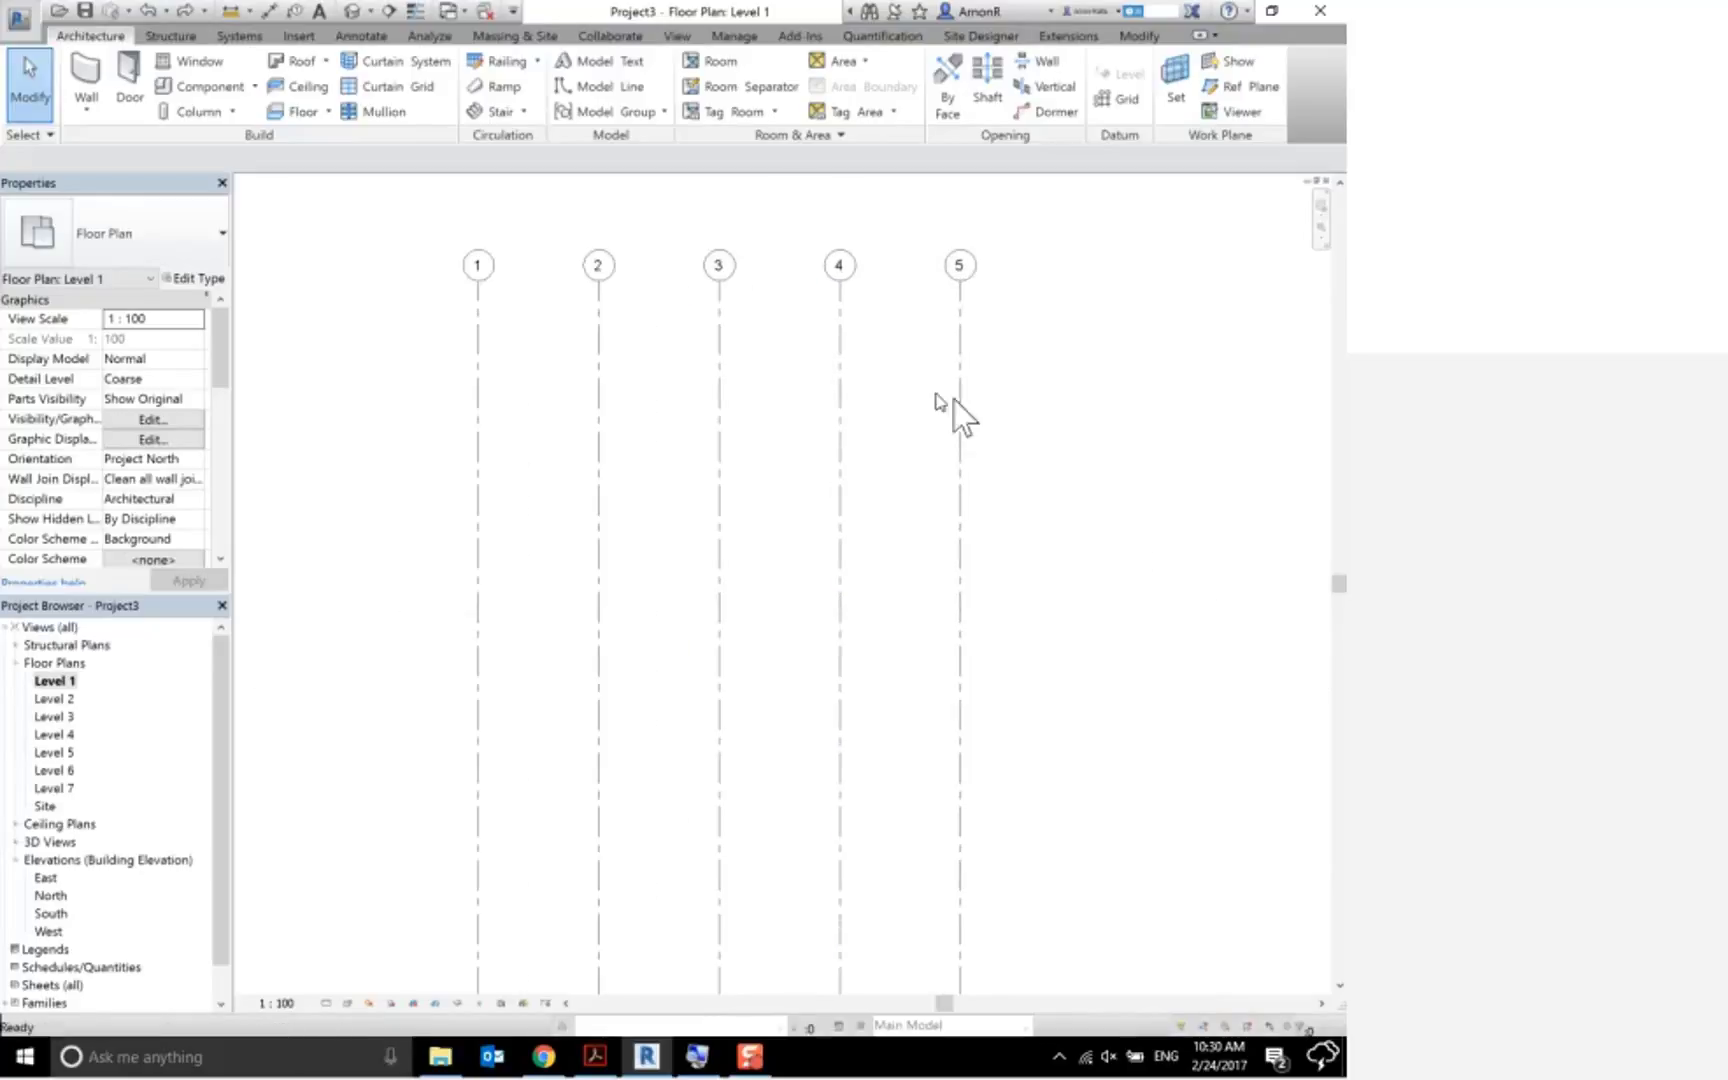
Redraw the horizontal grid with GR across grids 1–5 and name it A
key(g)
key(r)
scroll(828, 355, up, 2)
click(403, 331)
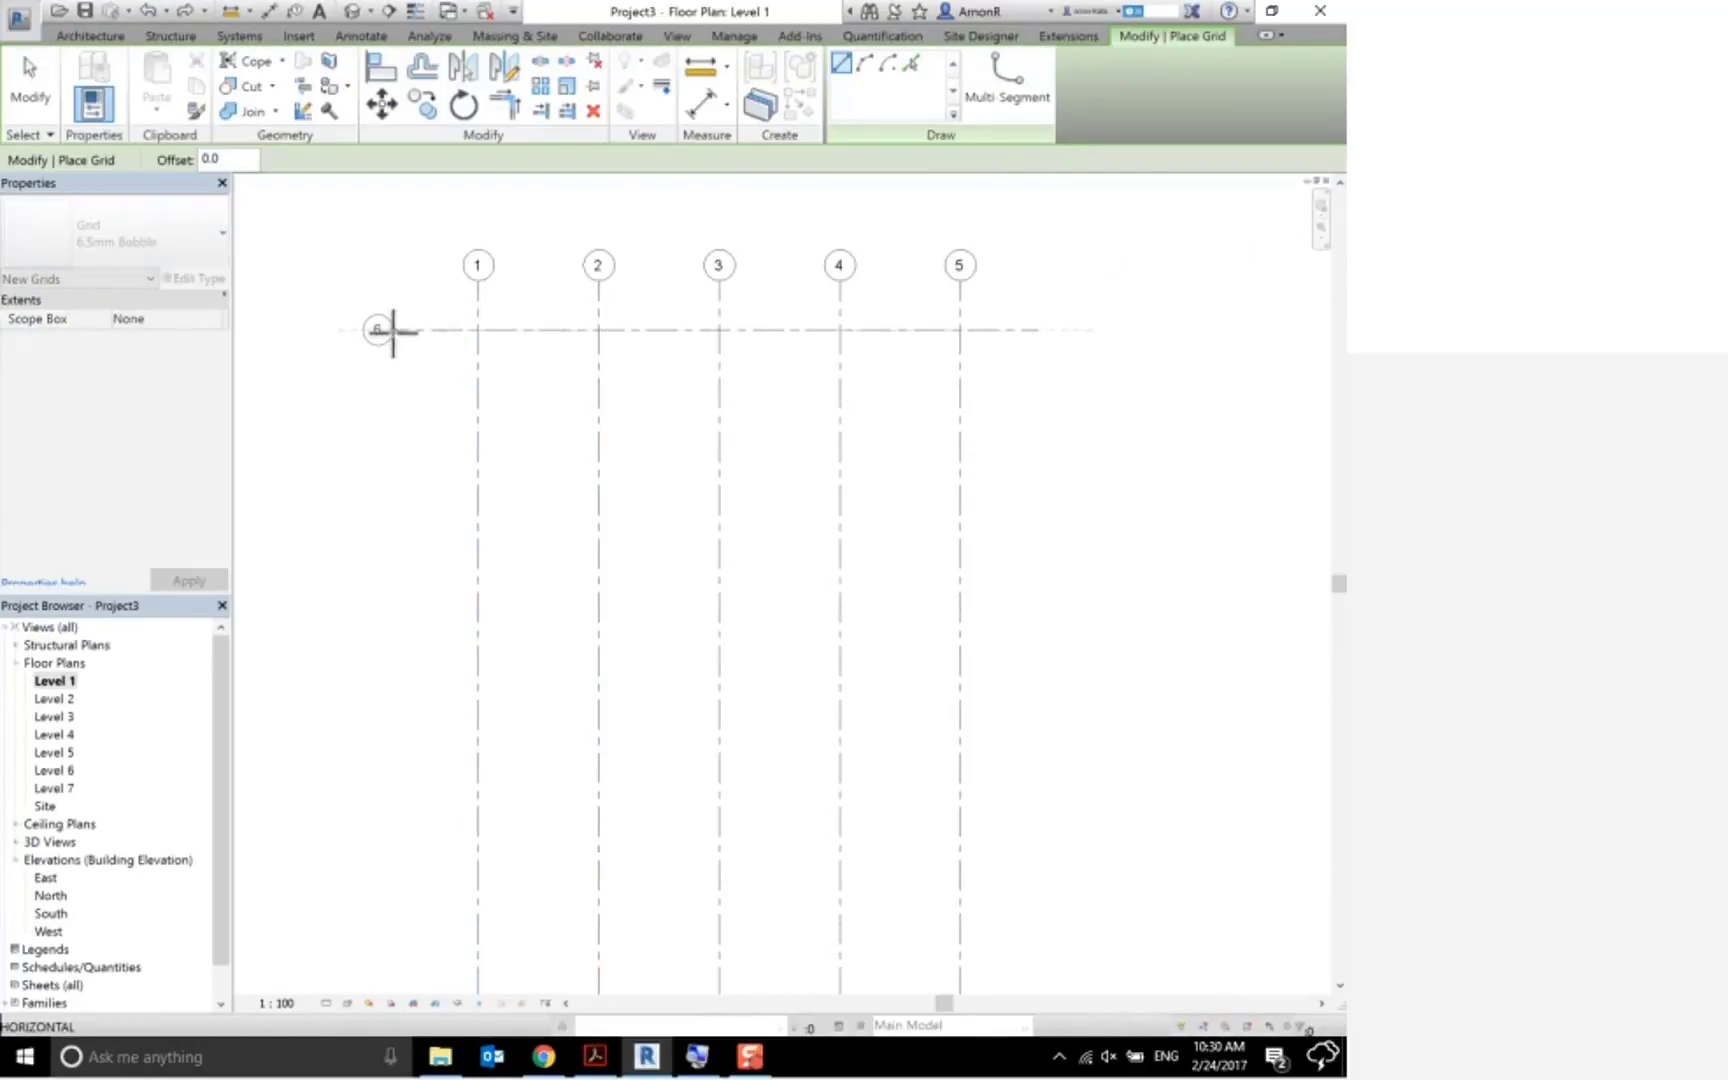
key(Escape)
key(Escape)
scroll(407, 329, up, 2)
click(409, 329)
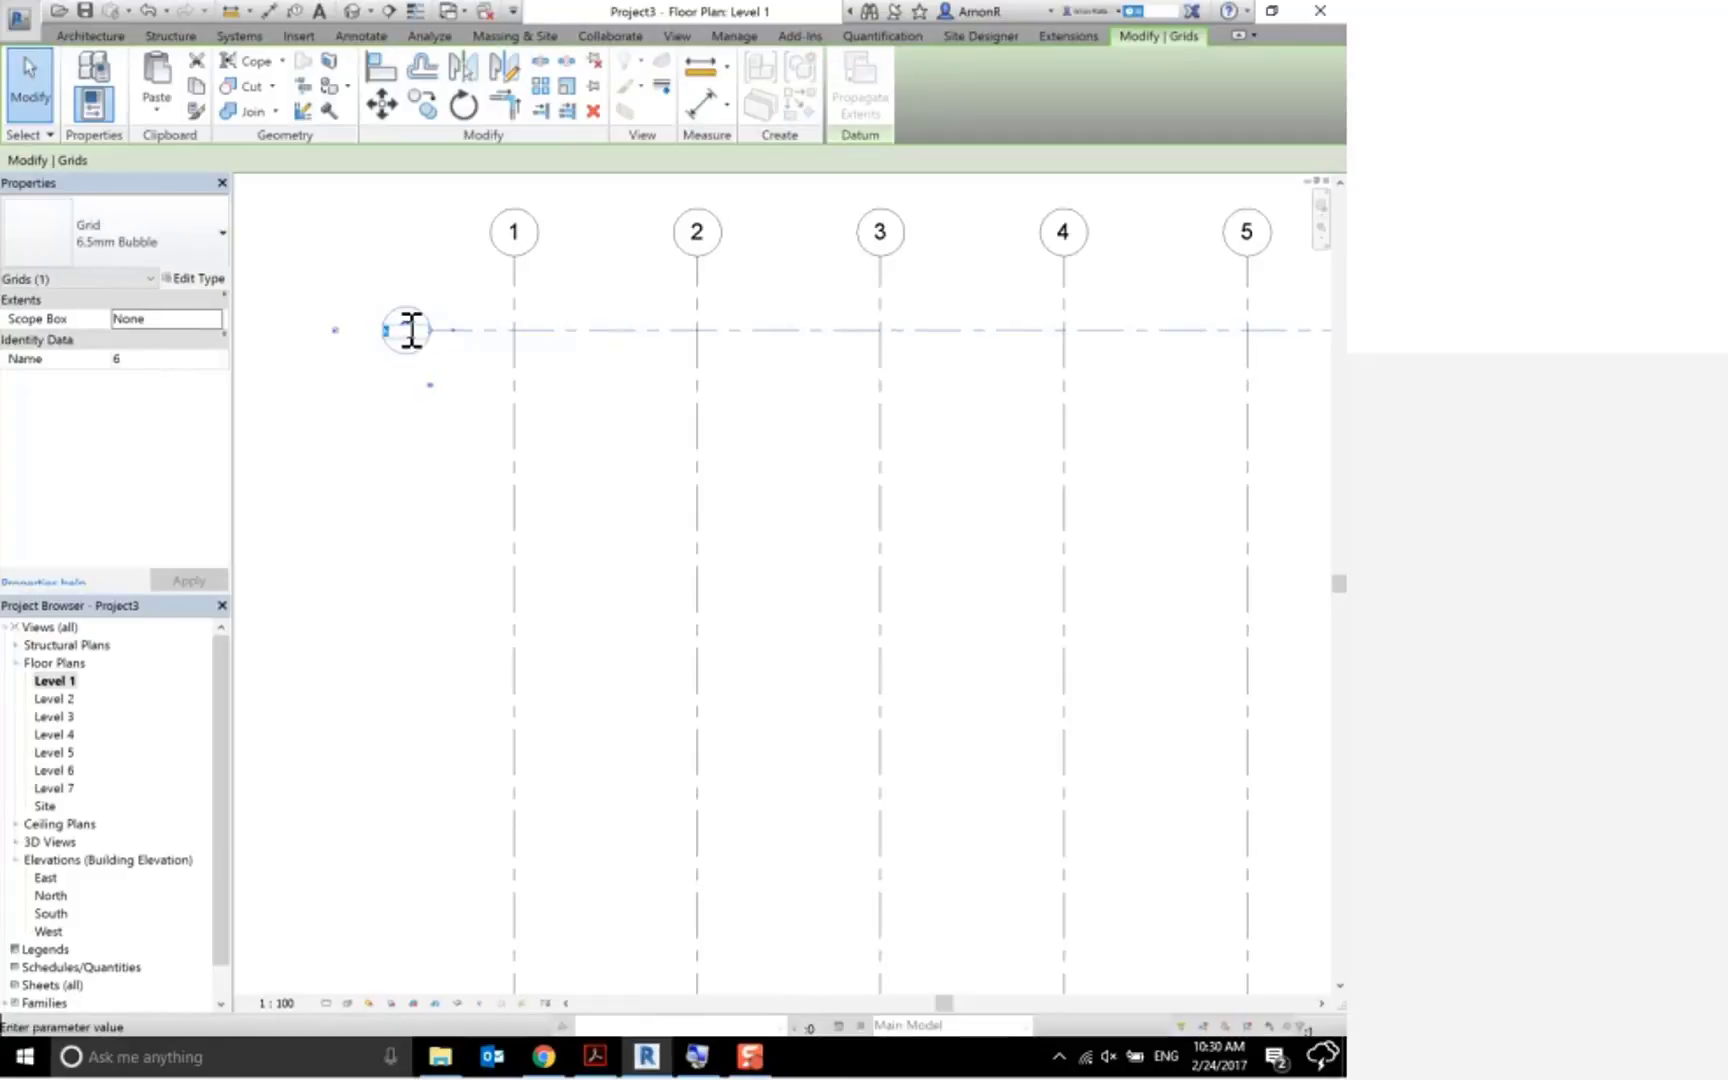
text(A)
key(Return)
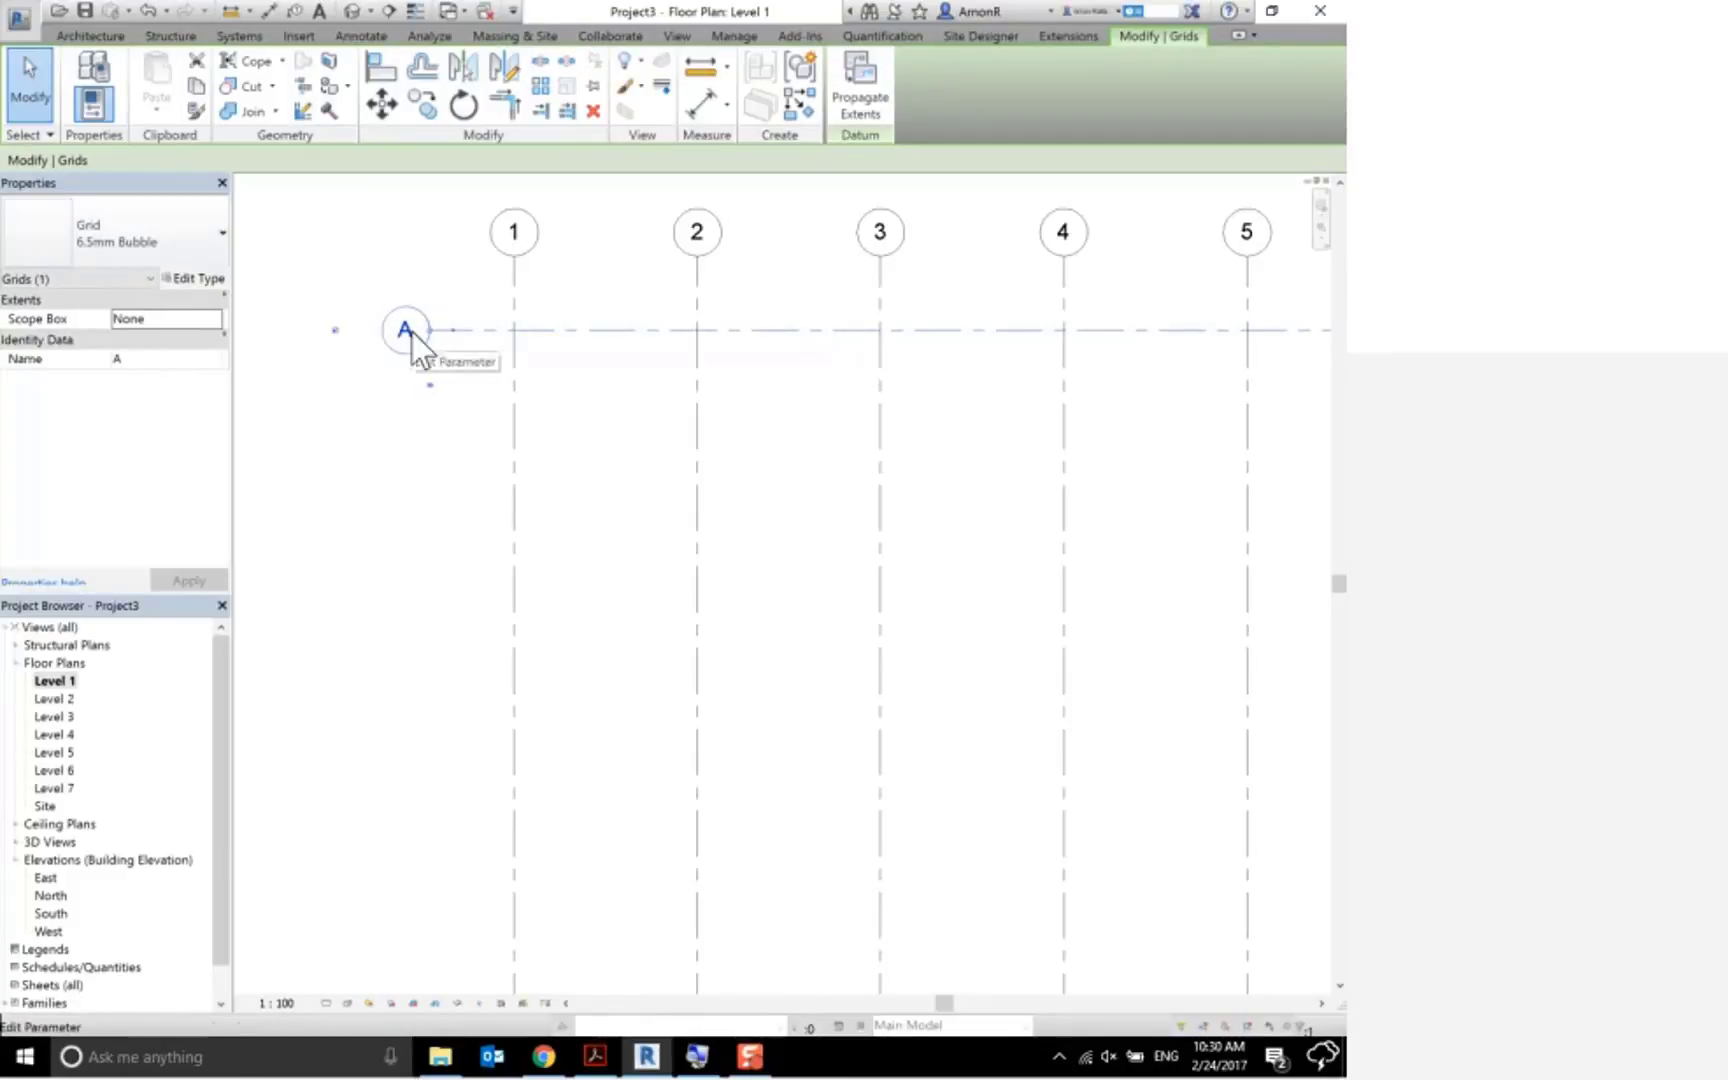
With a 5000 pick-line offset, create horizontal grids B, C, D and E below A
click(87, 36)
click(1120, 100)
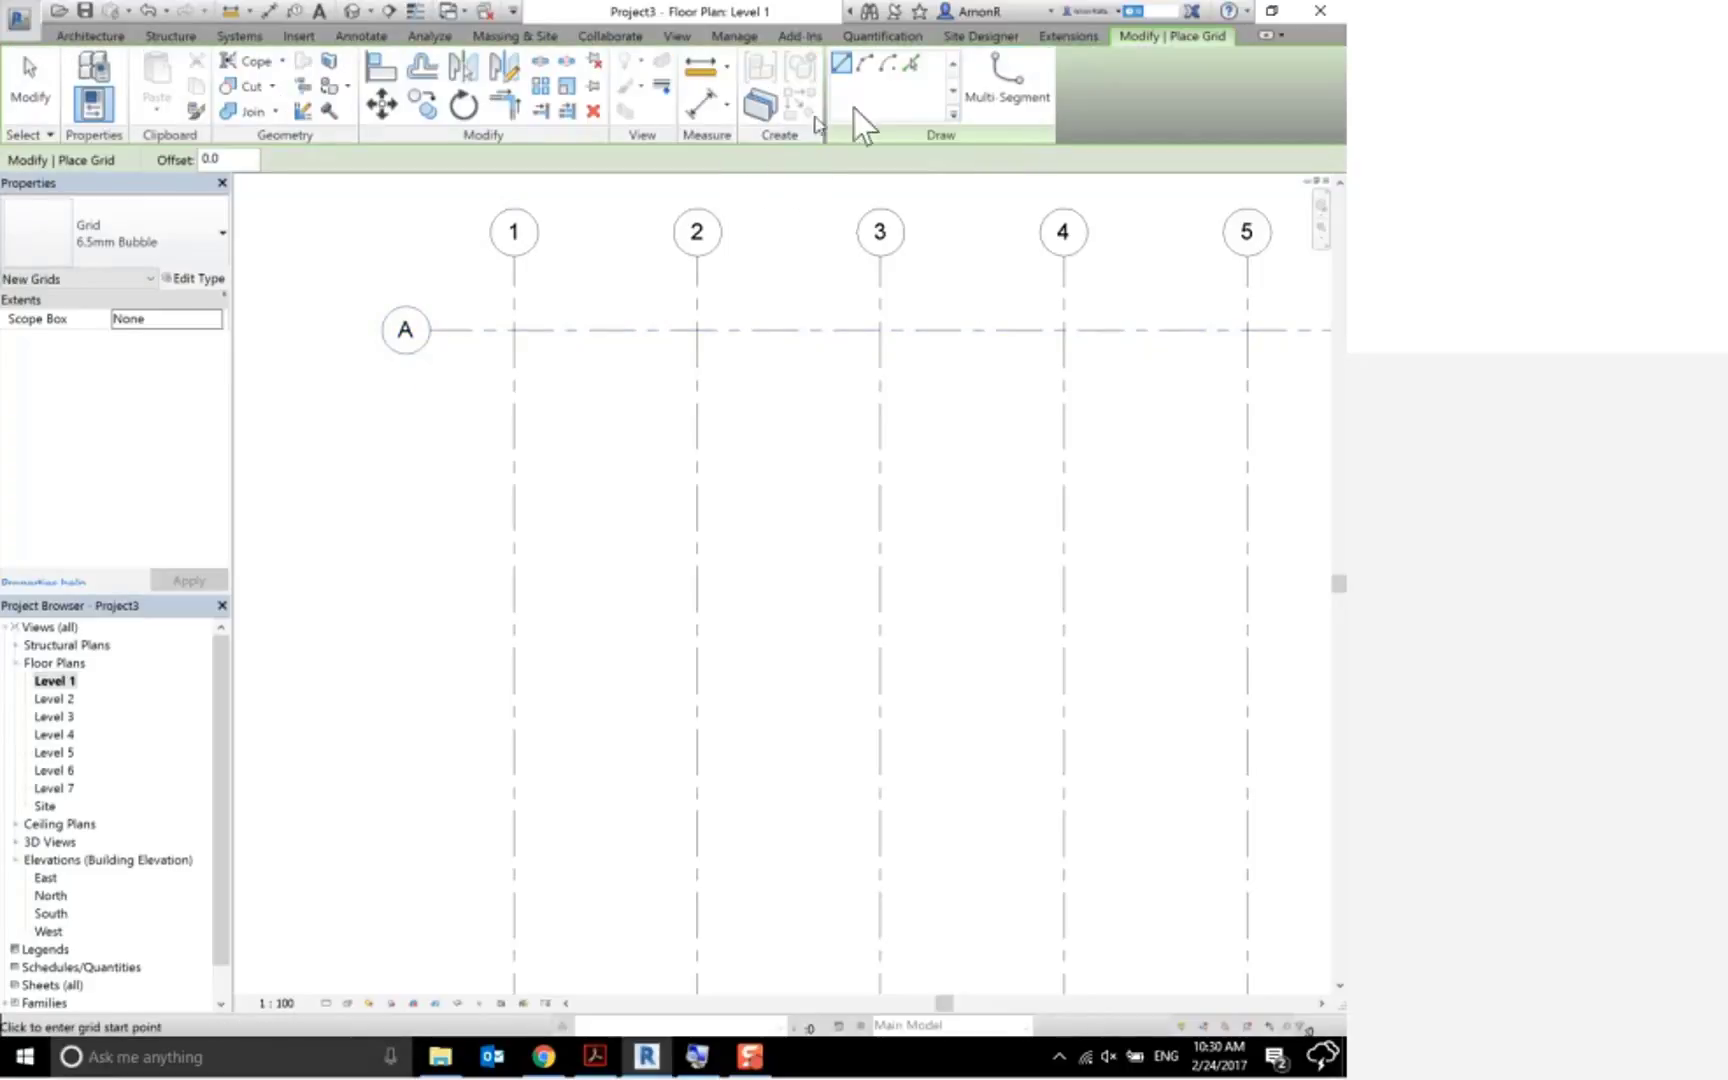
click(910, 64)
click(220, 158)
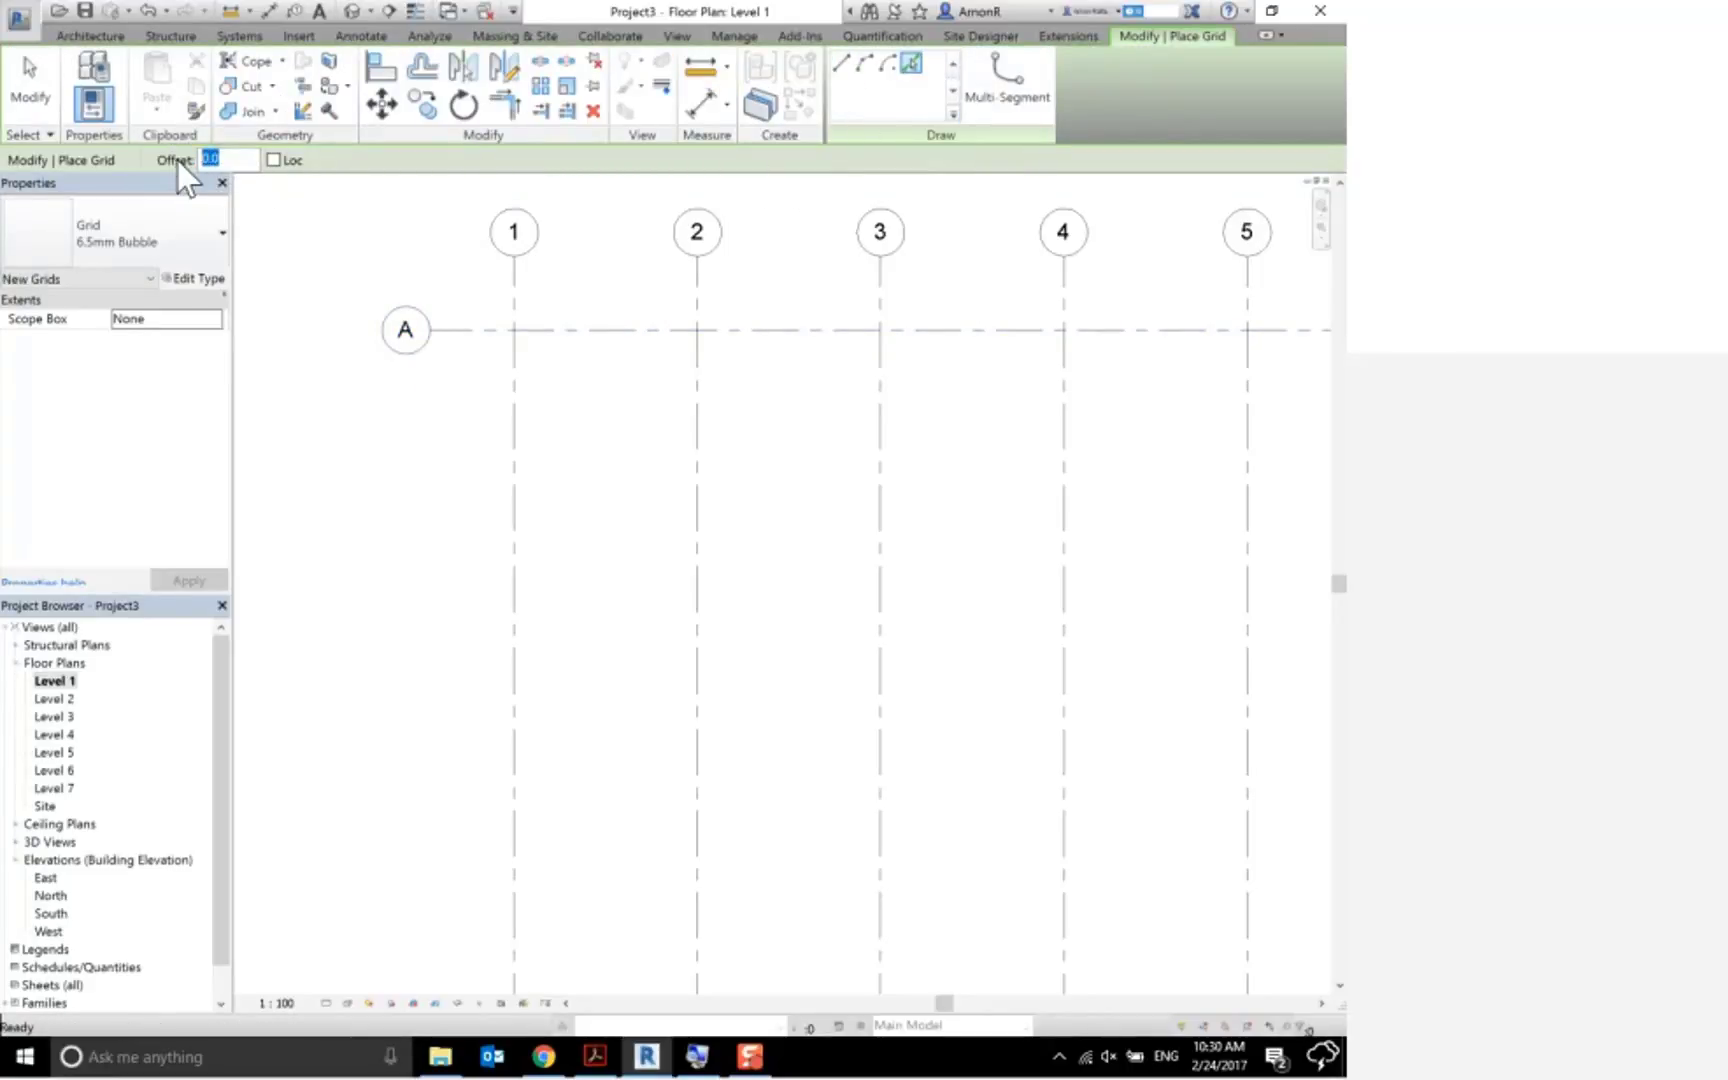
text(5000)
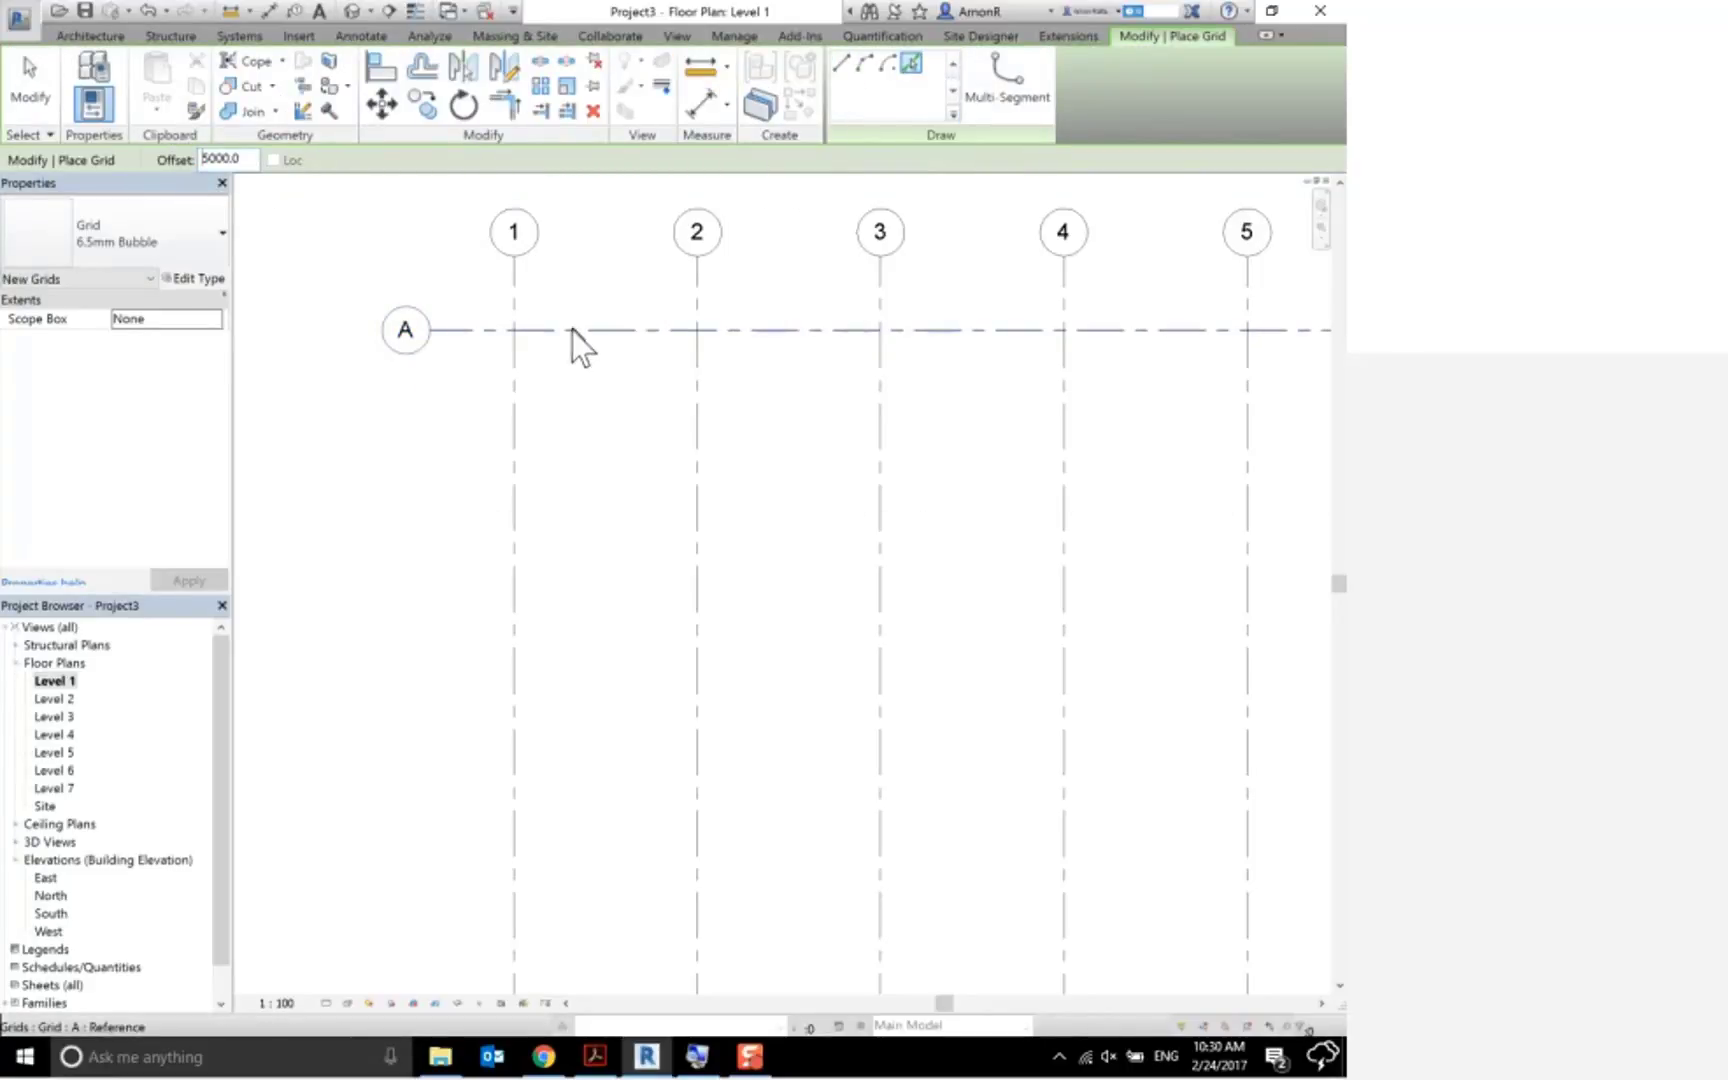
click(570, 335)
click(598, 517)
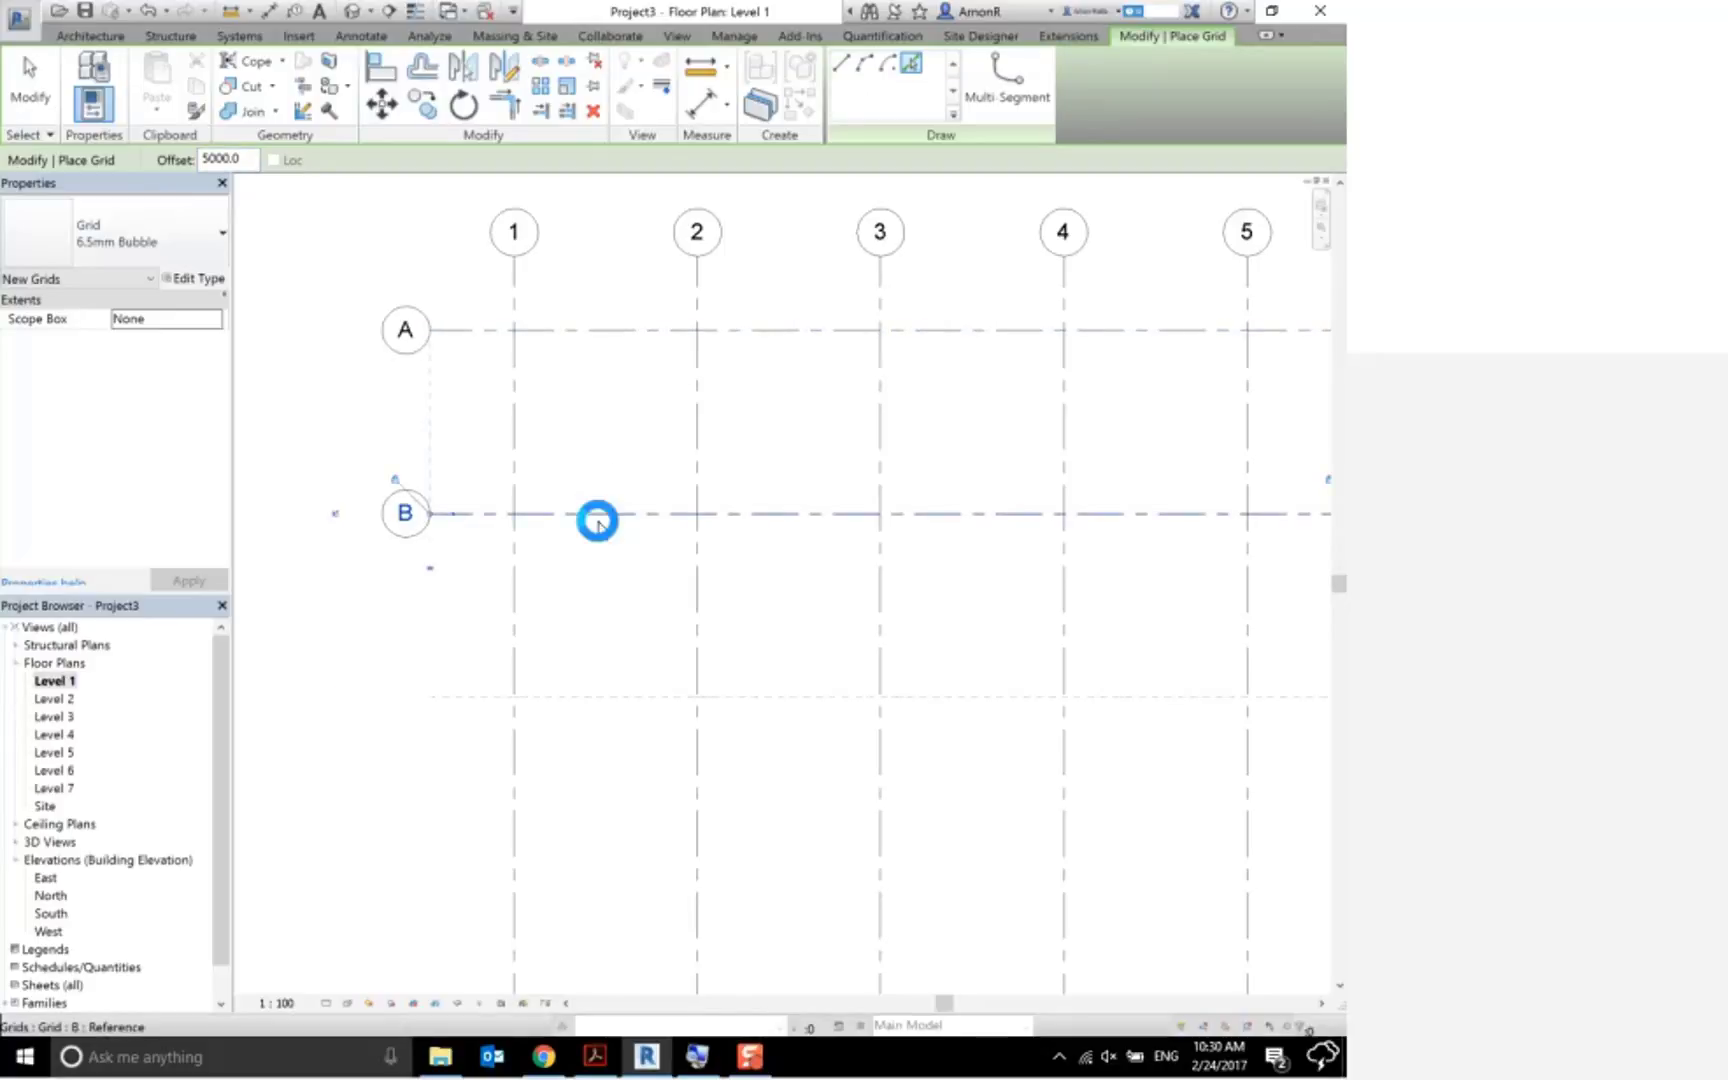
click(603, 705)
scroll(602, 745, down, 2)
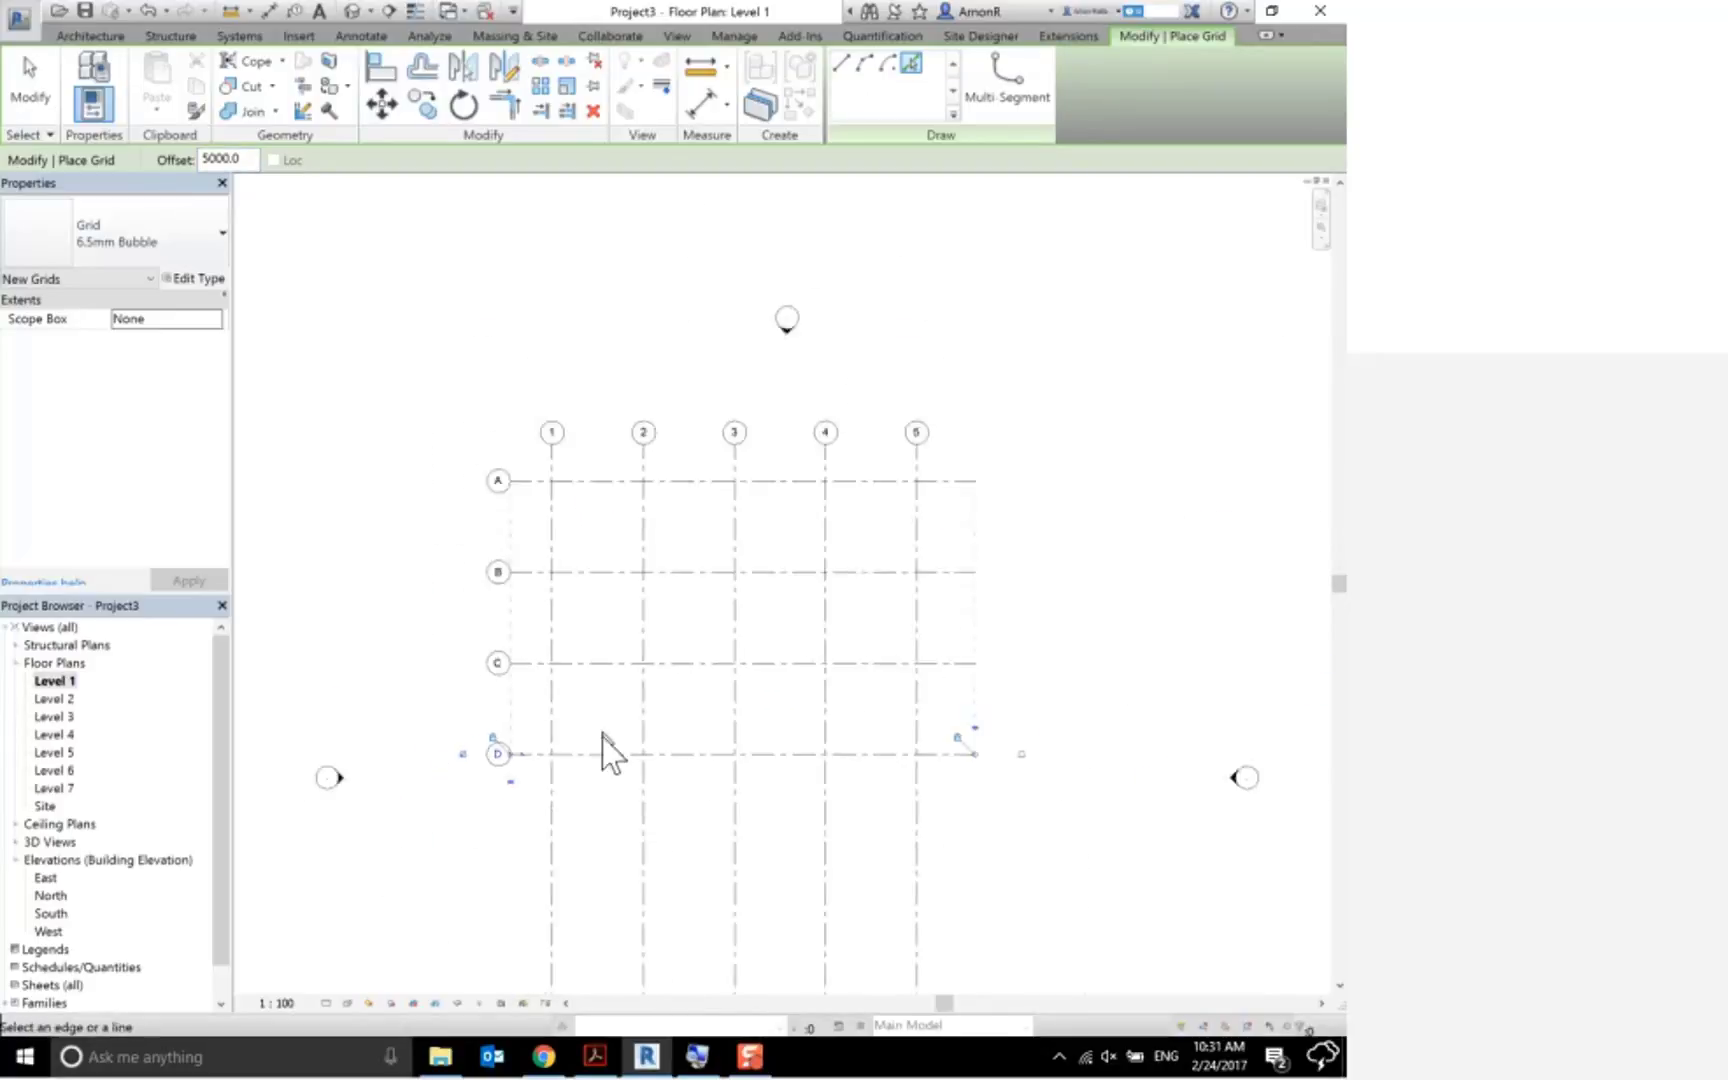
click(609, 762)
key(Escape)
key(Escape)
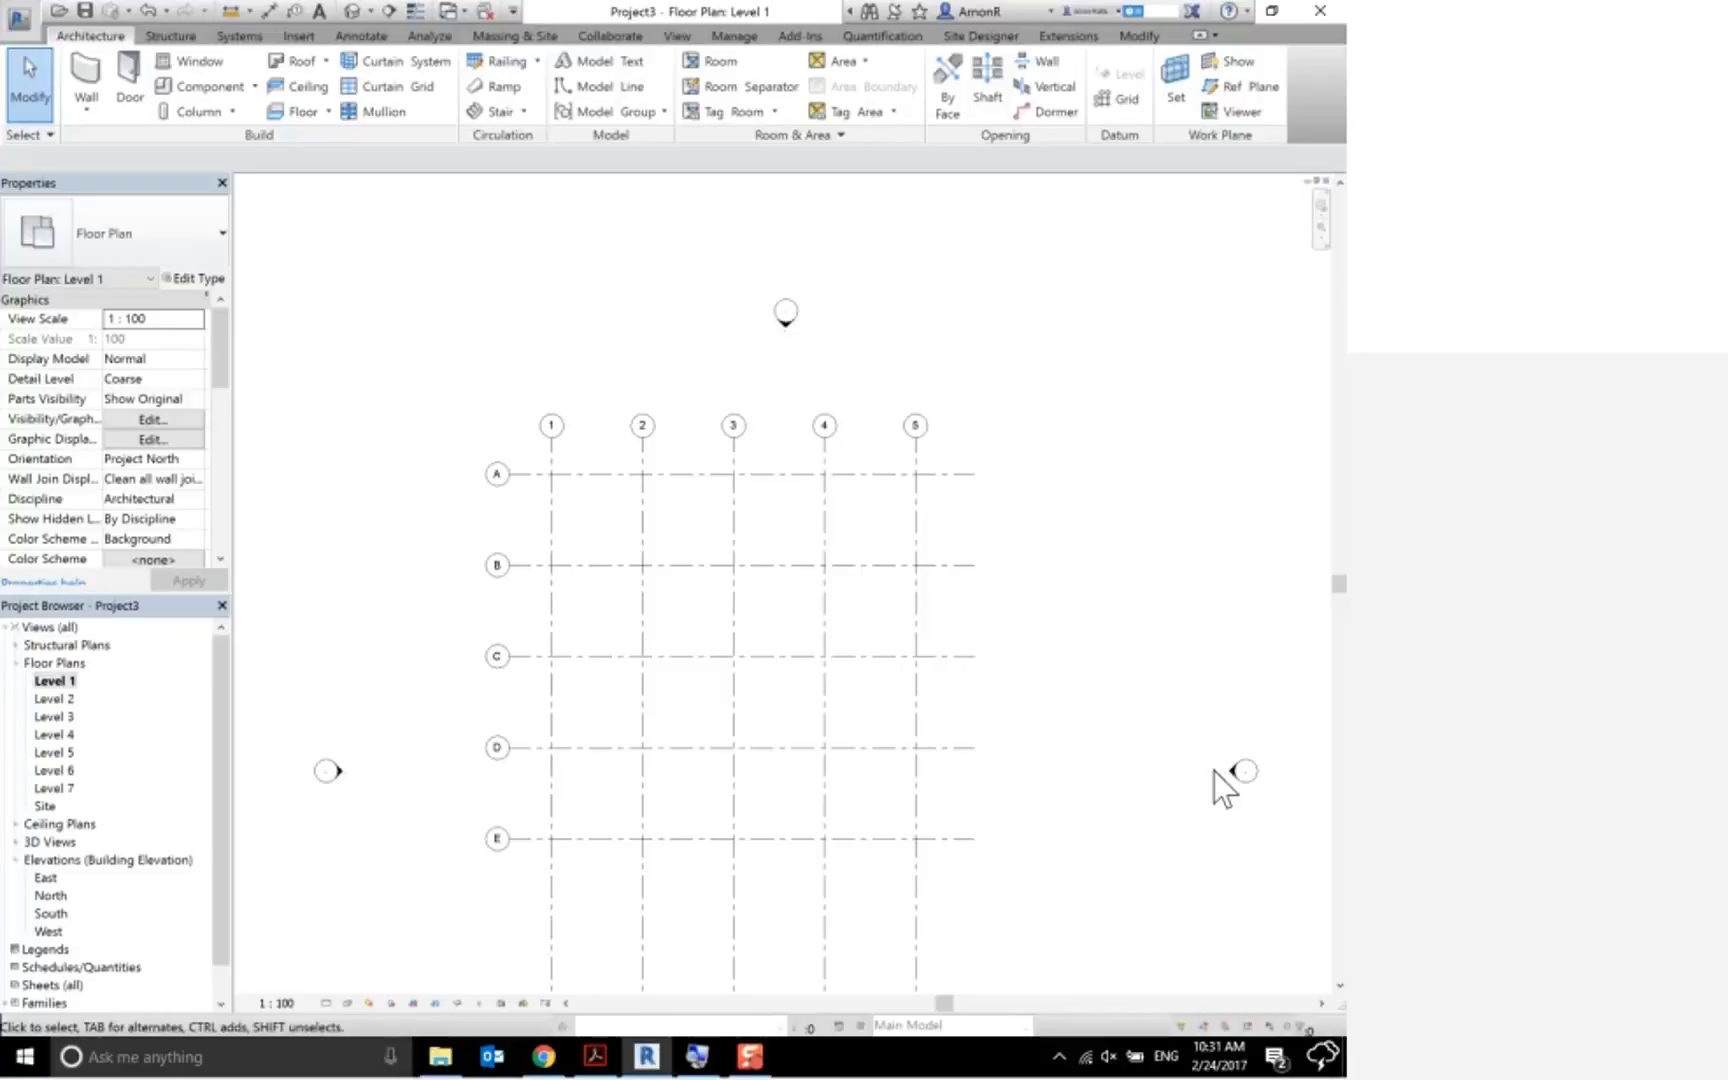
scroll(795, 482, up, 1)
scroll(795, 482, up, 3)
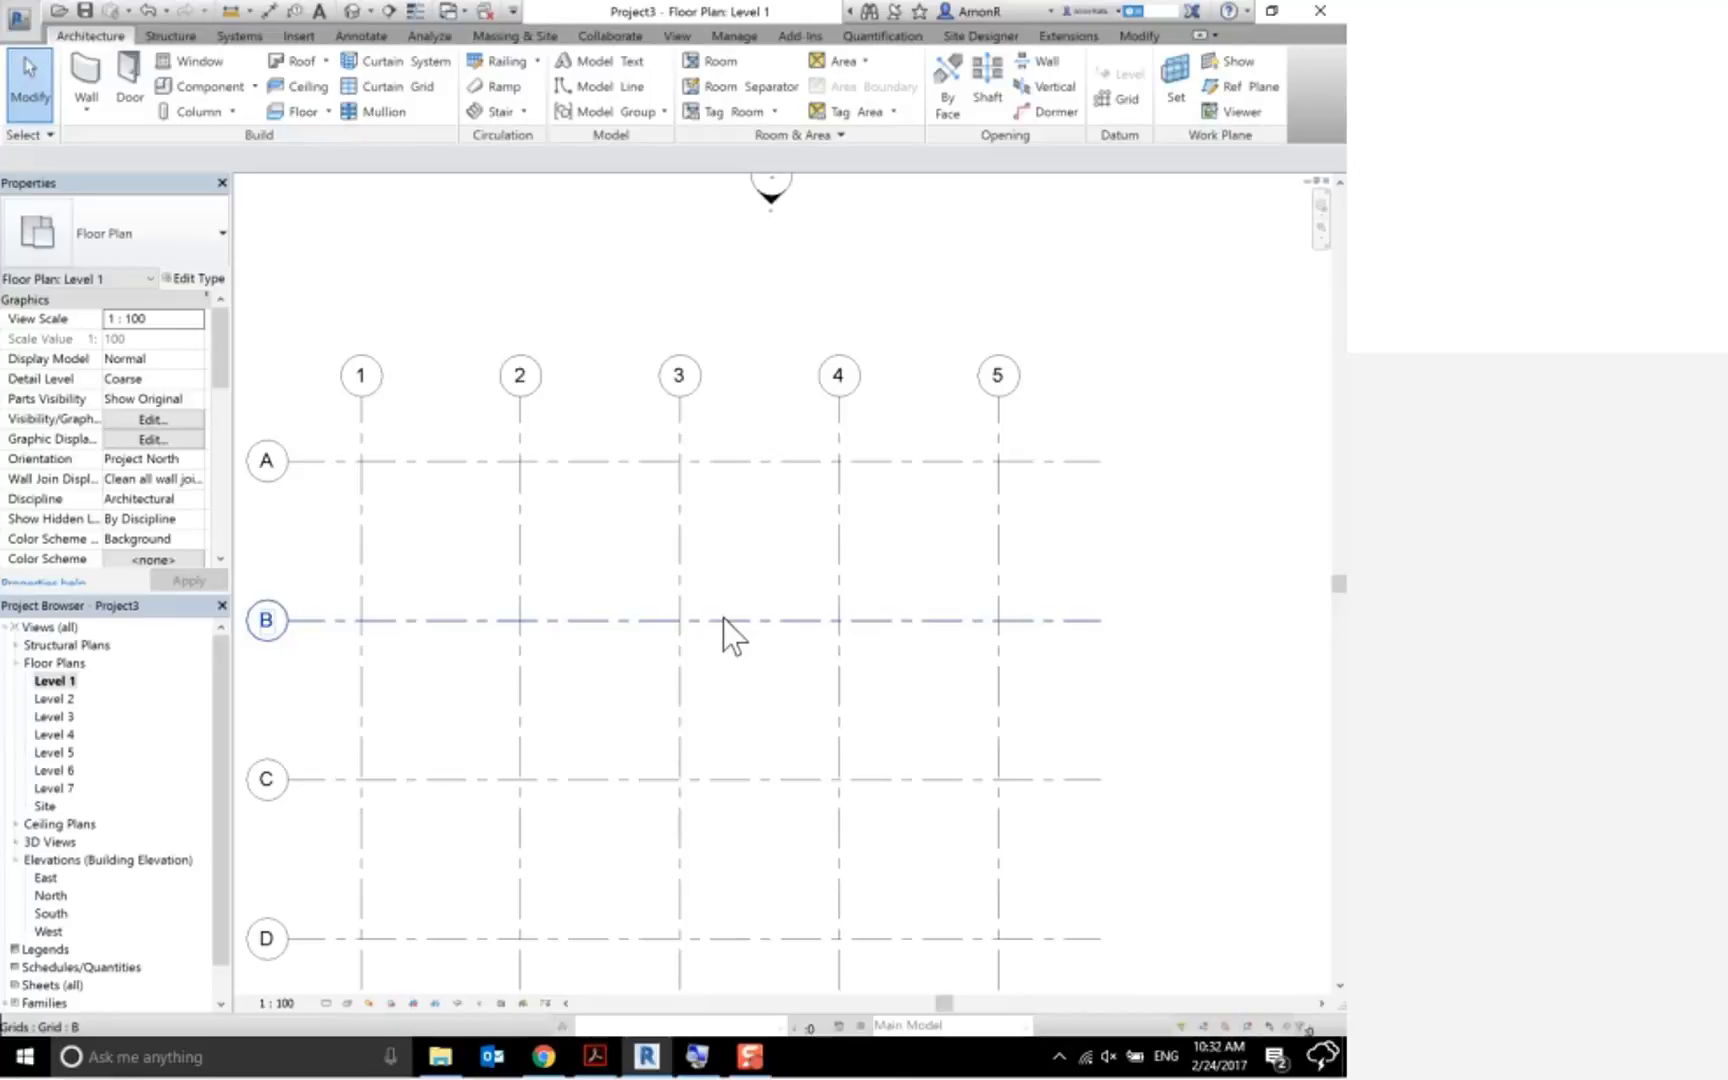
Change grid B's spacing dimension to 6000, leaving it 4000 below A
click(724, 618)
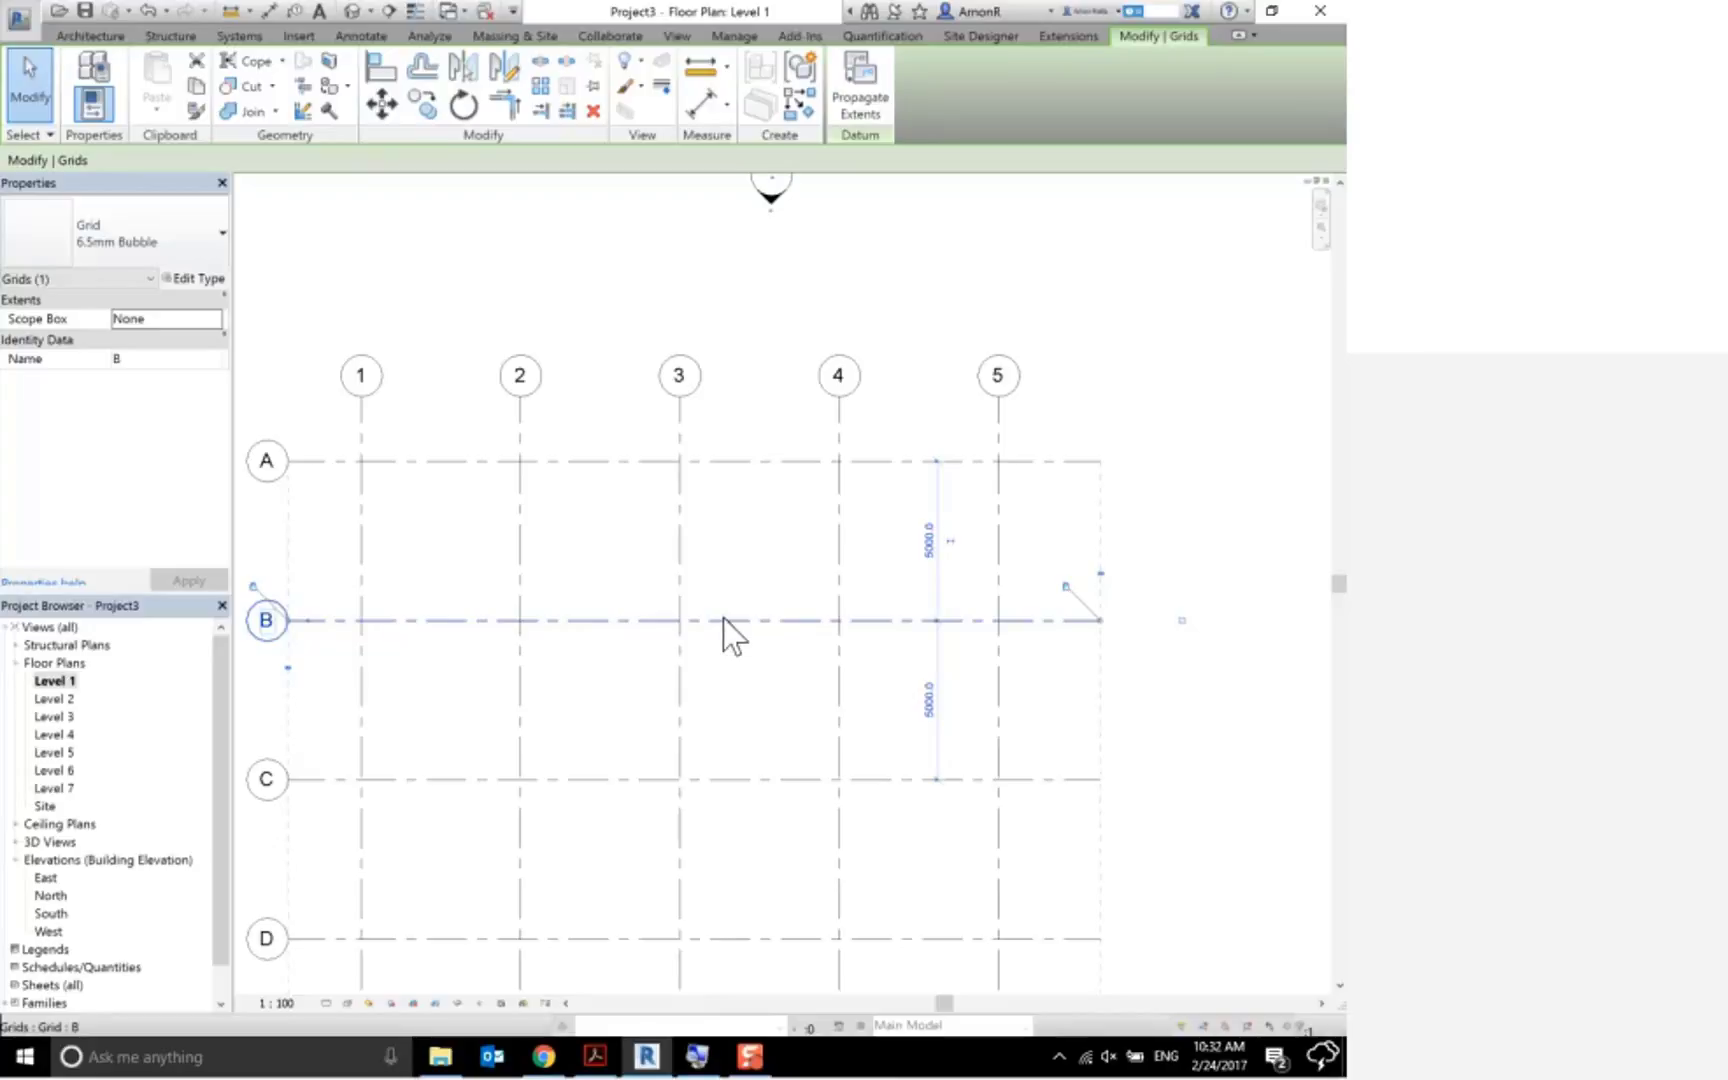
click(929, 541)
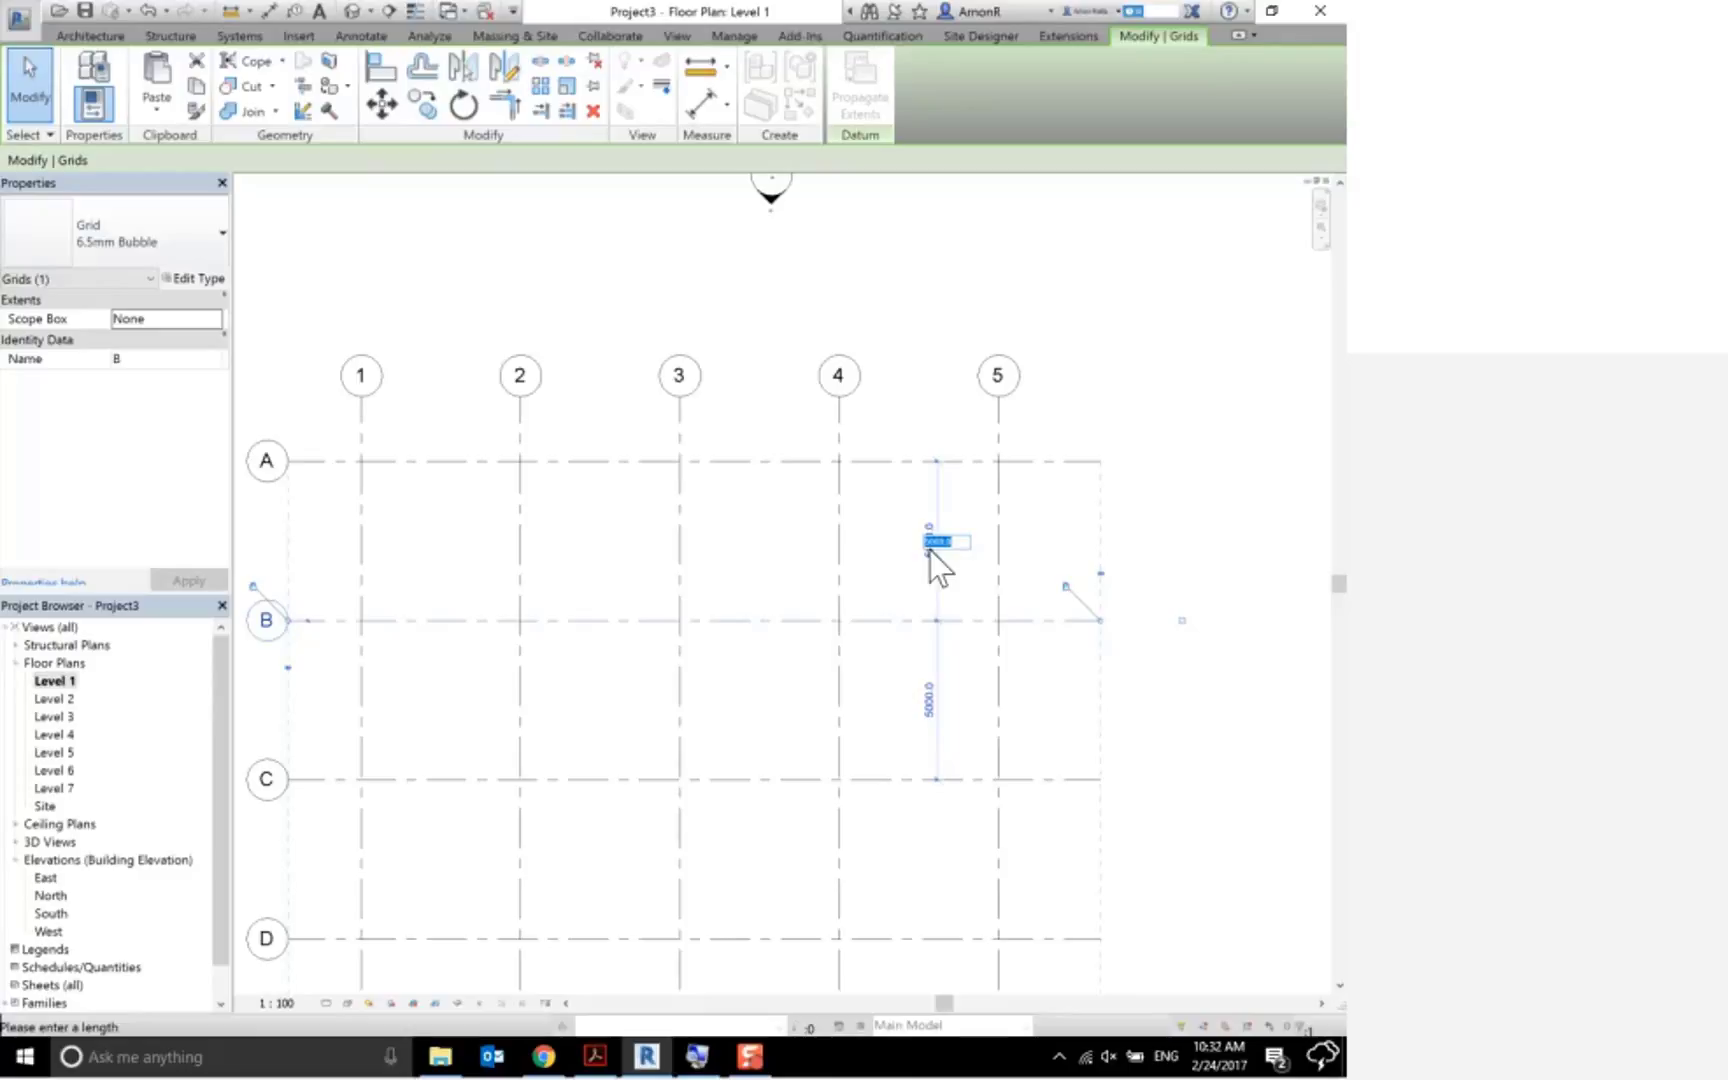
text(6000)
key(Return)
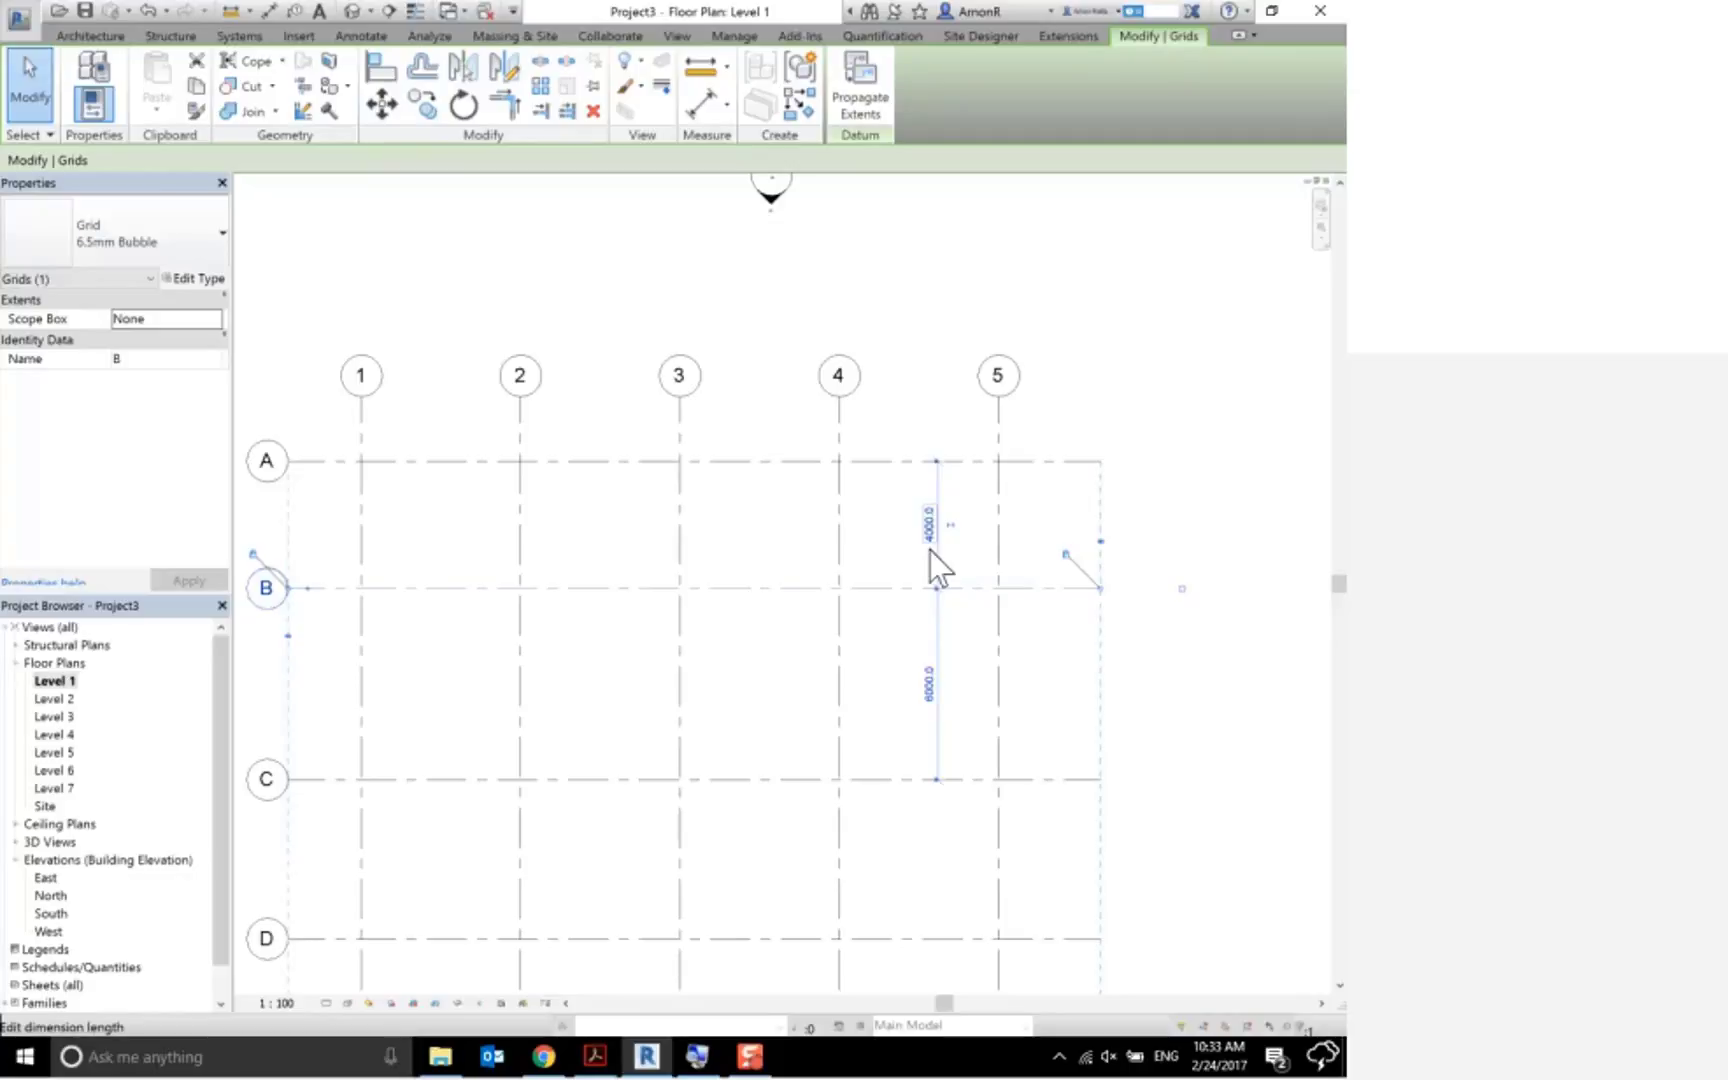
click(774, 524)
scroll(670, 545, down, 5)
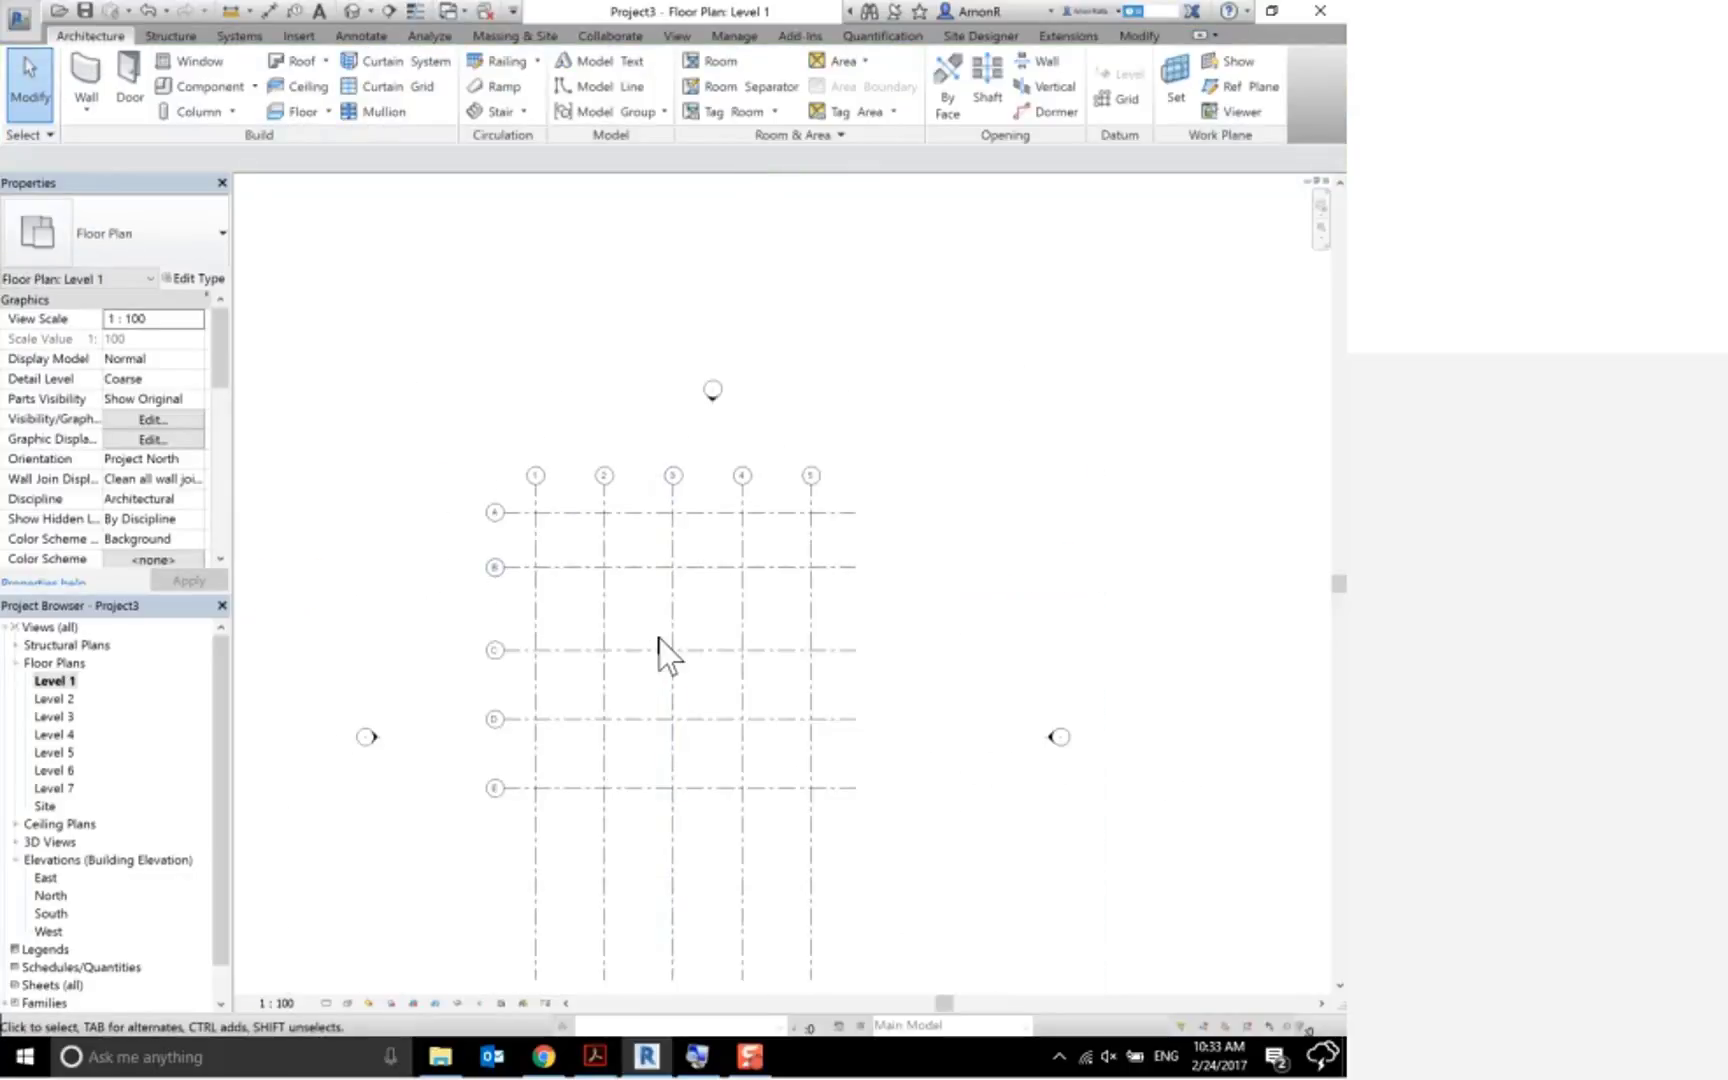
middle_drag(687, 606, 653, 549)
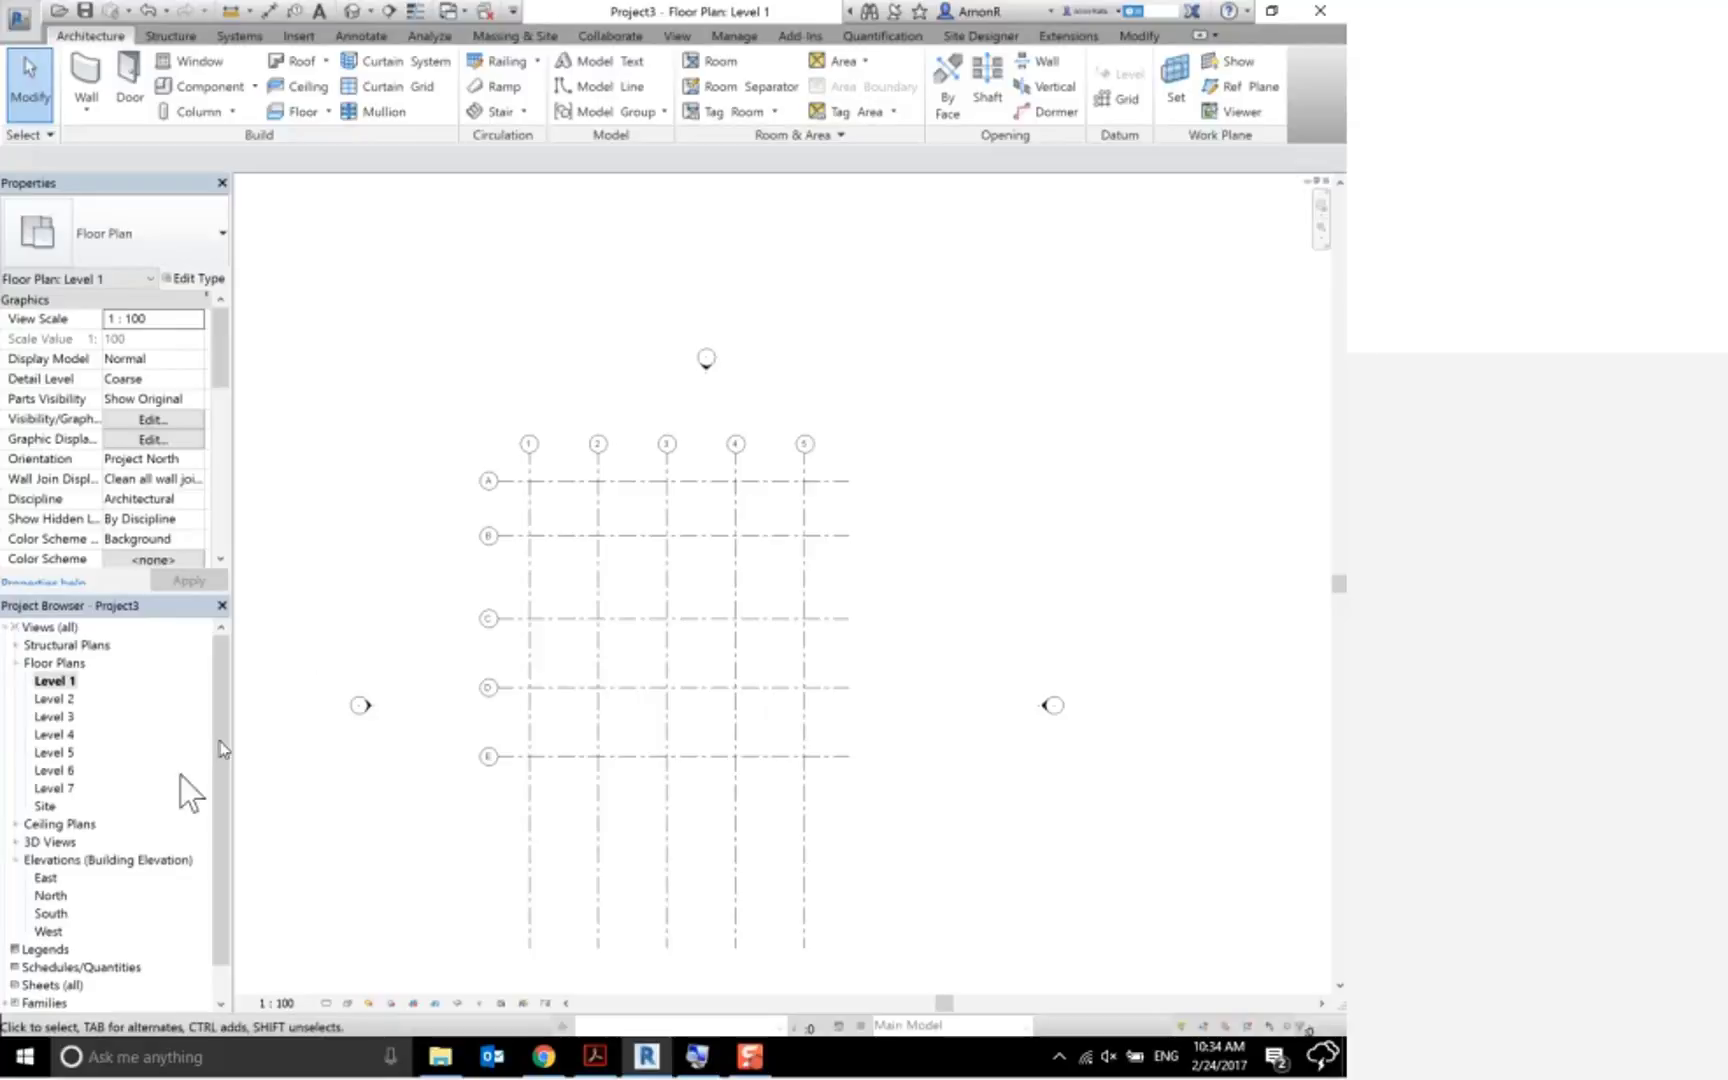
View the North then South elevations, confirming grids 1–5 cross all seven levels
double_click(50, 895)
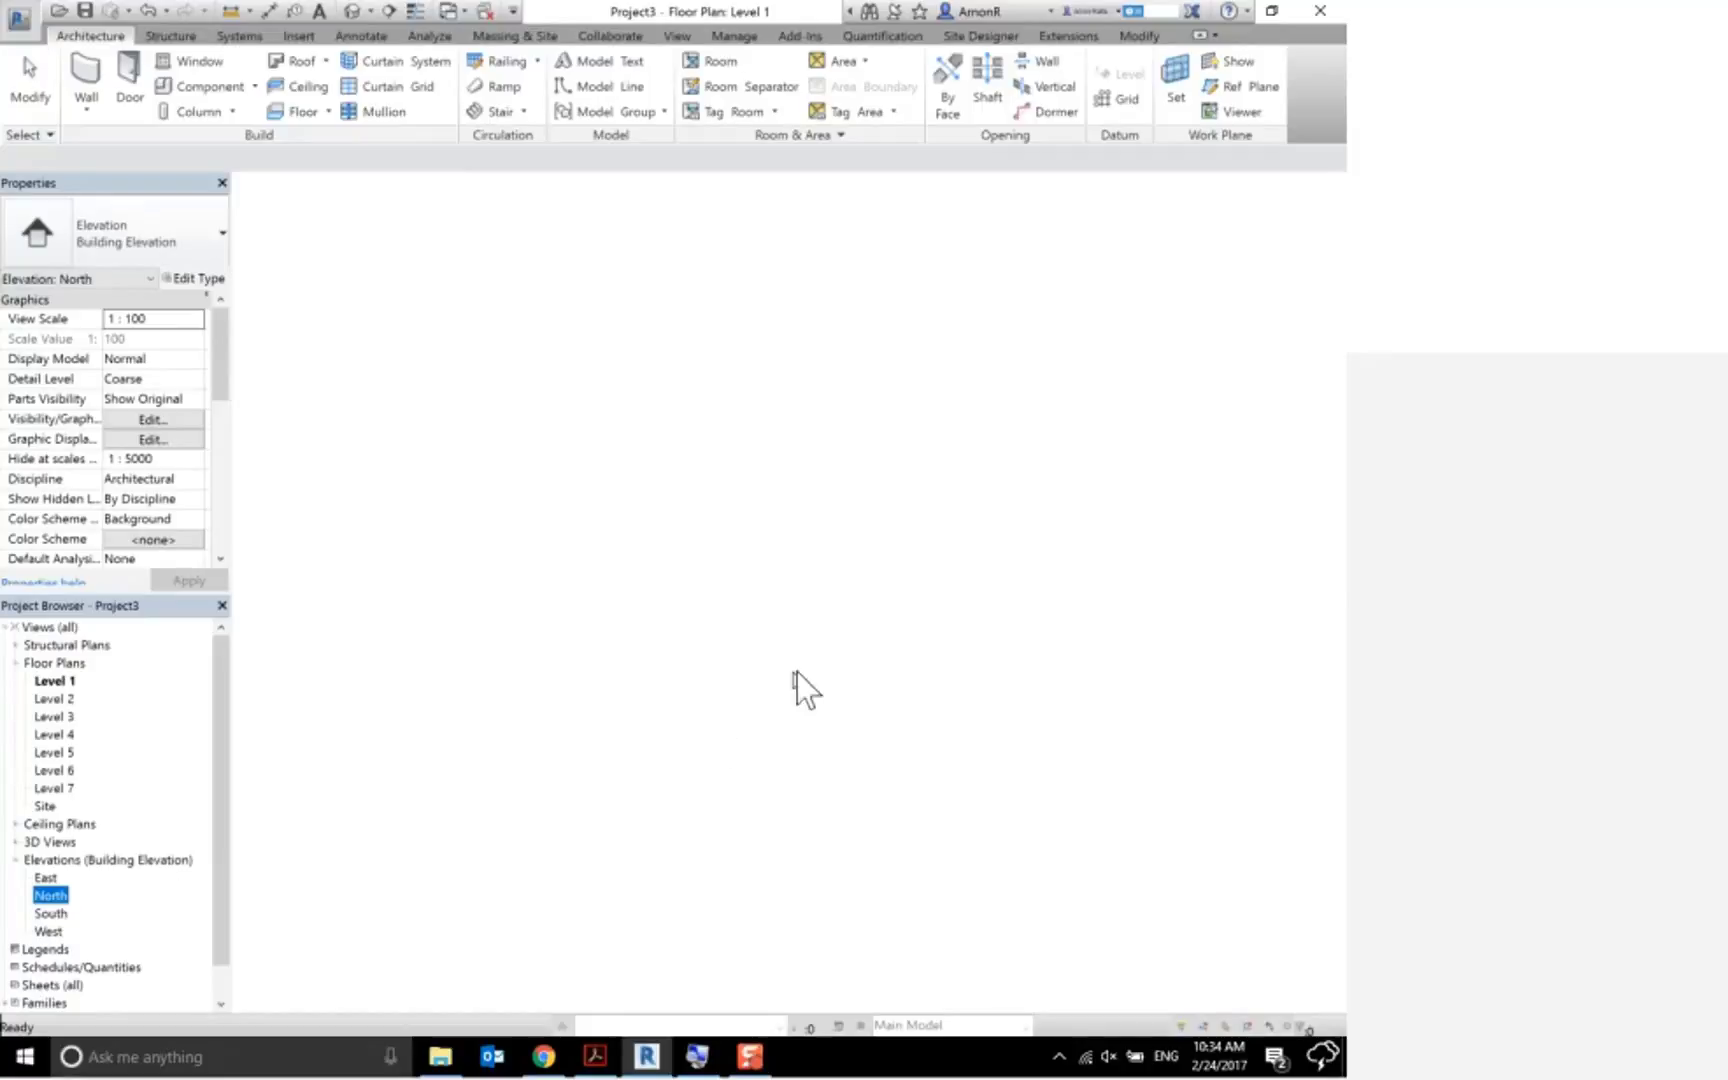
middle_drag(1007, 600, 580, 600)
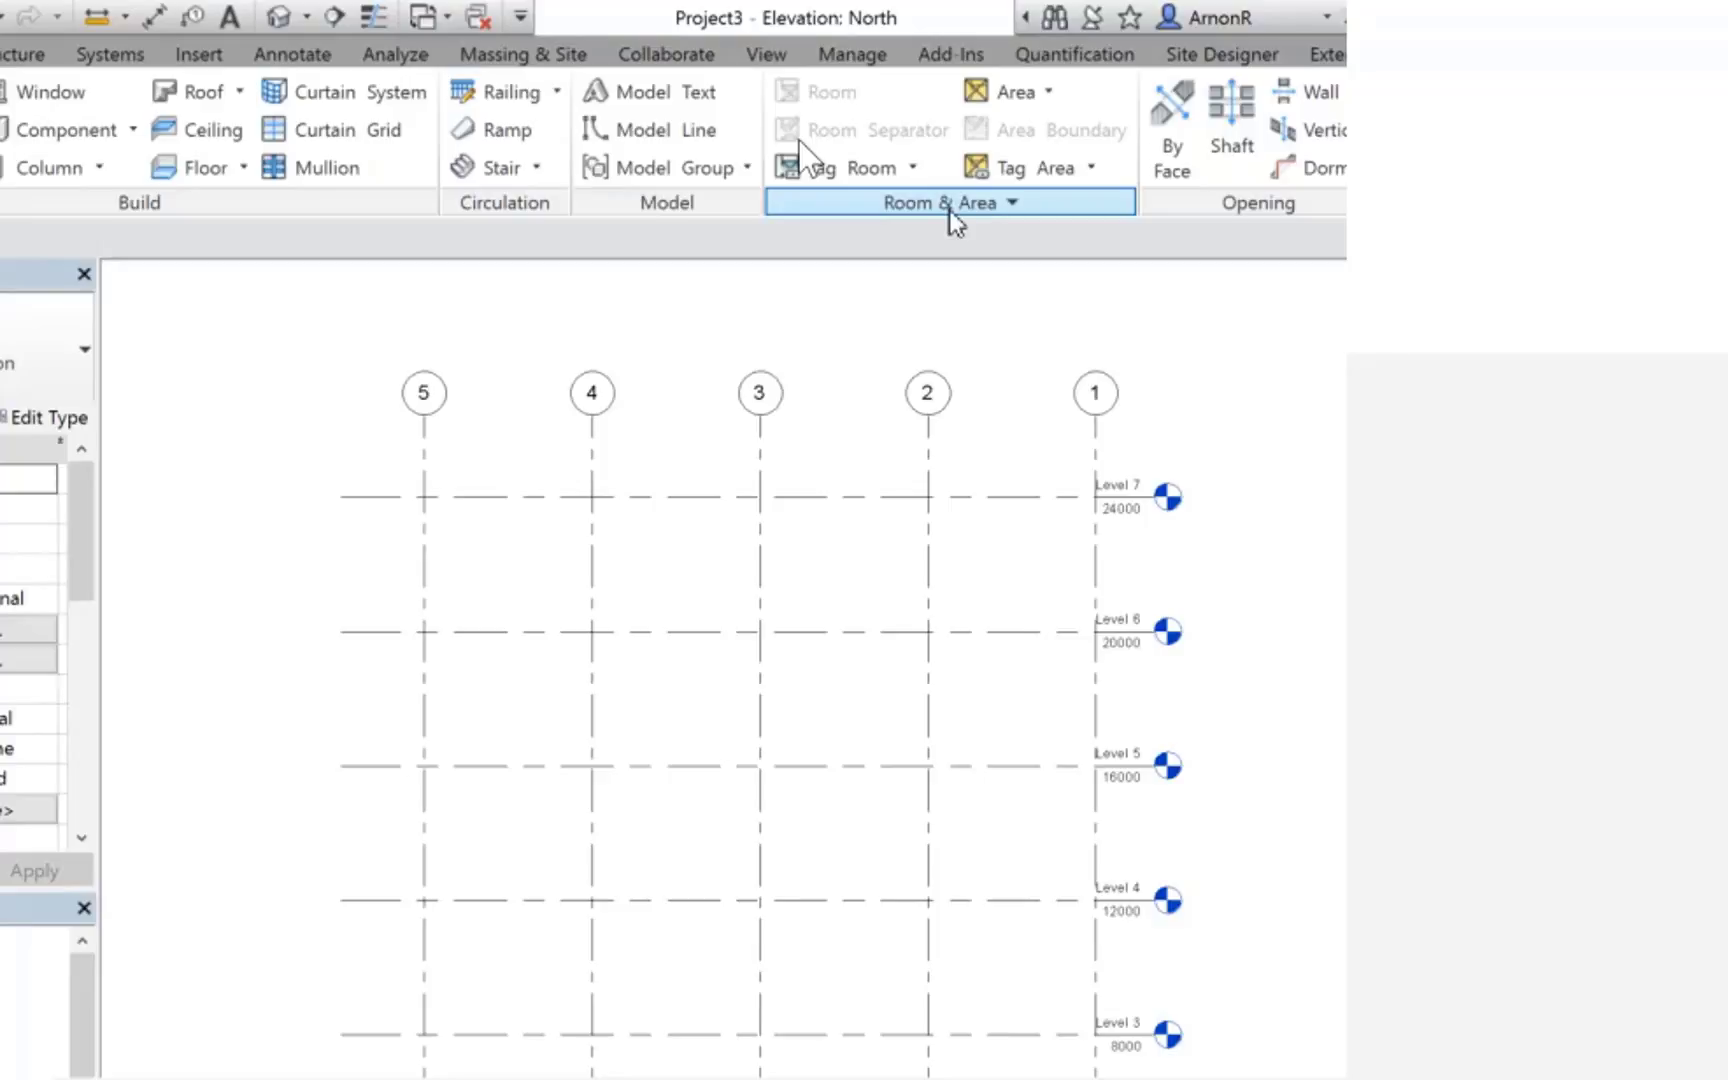
double_click(76, 830)
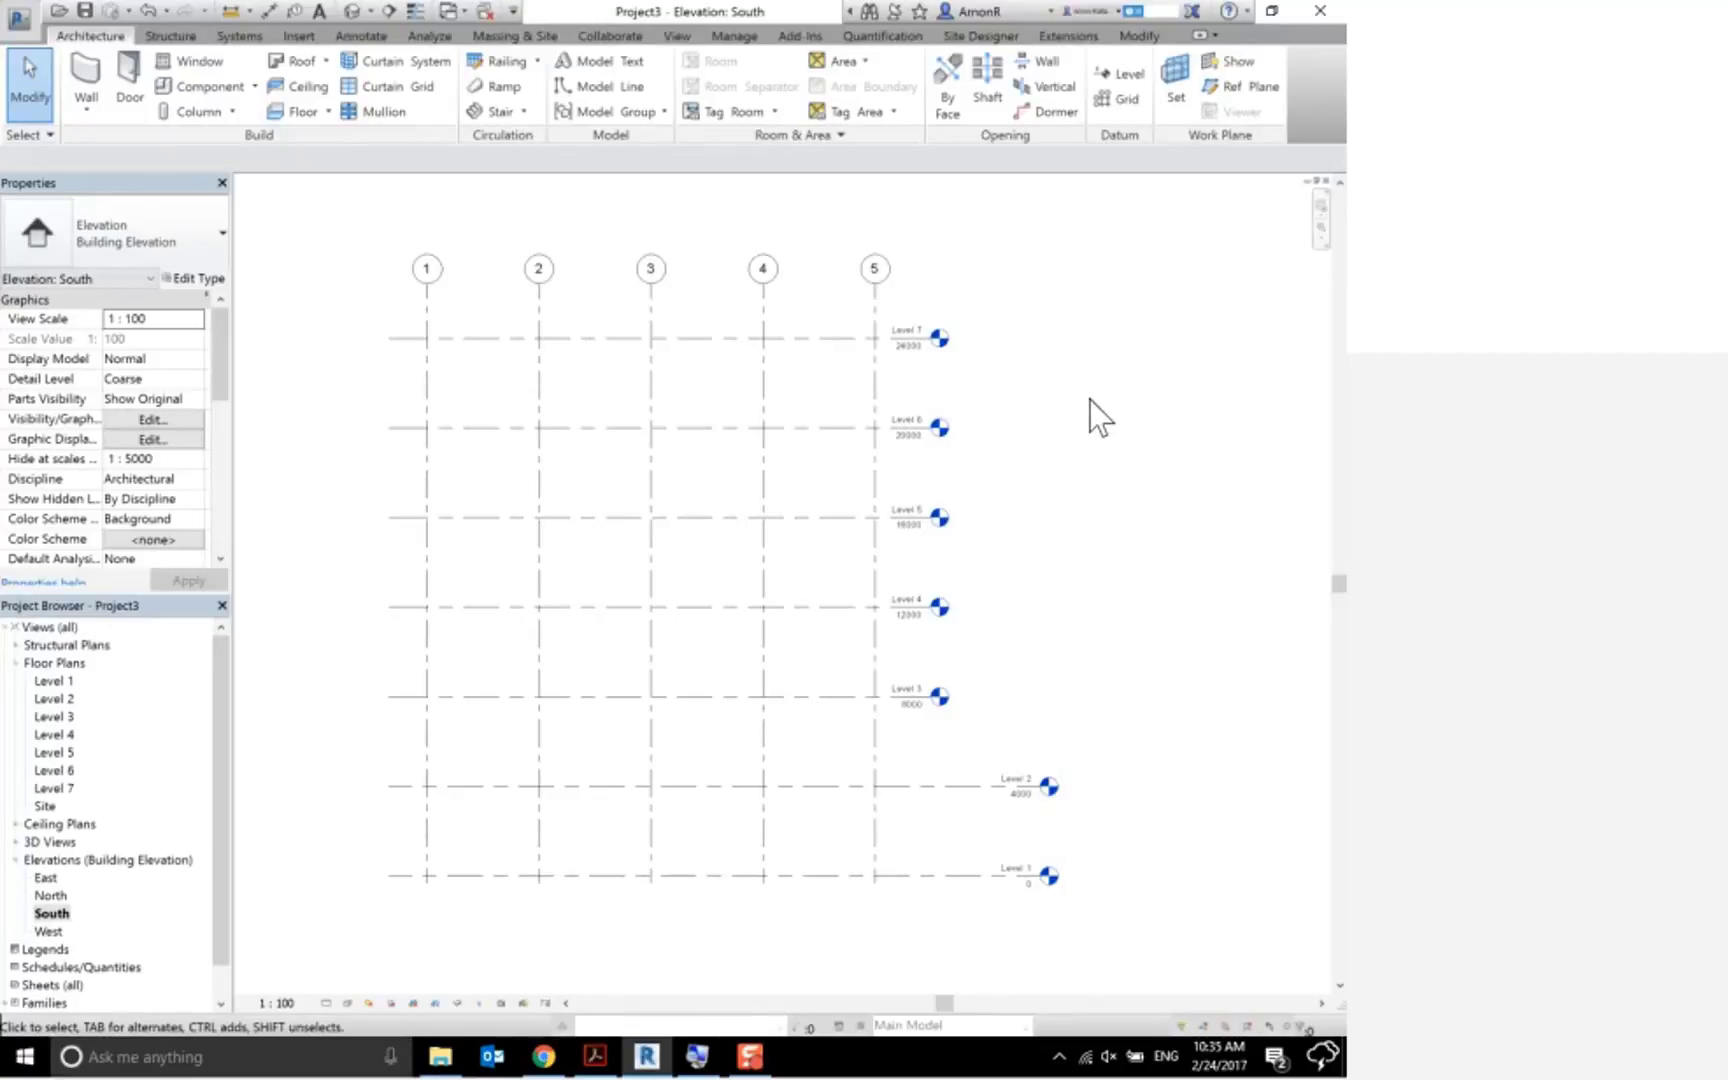
Start Save As > Project and bring up the File Save Options dialog
click(18, 22)
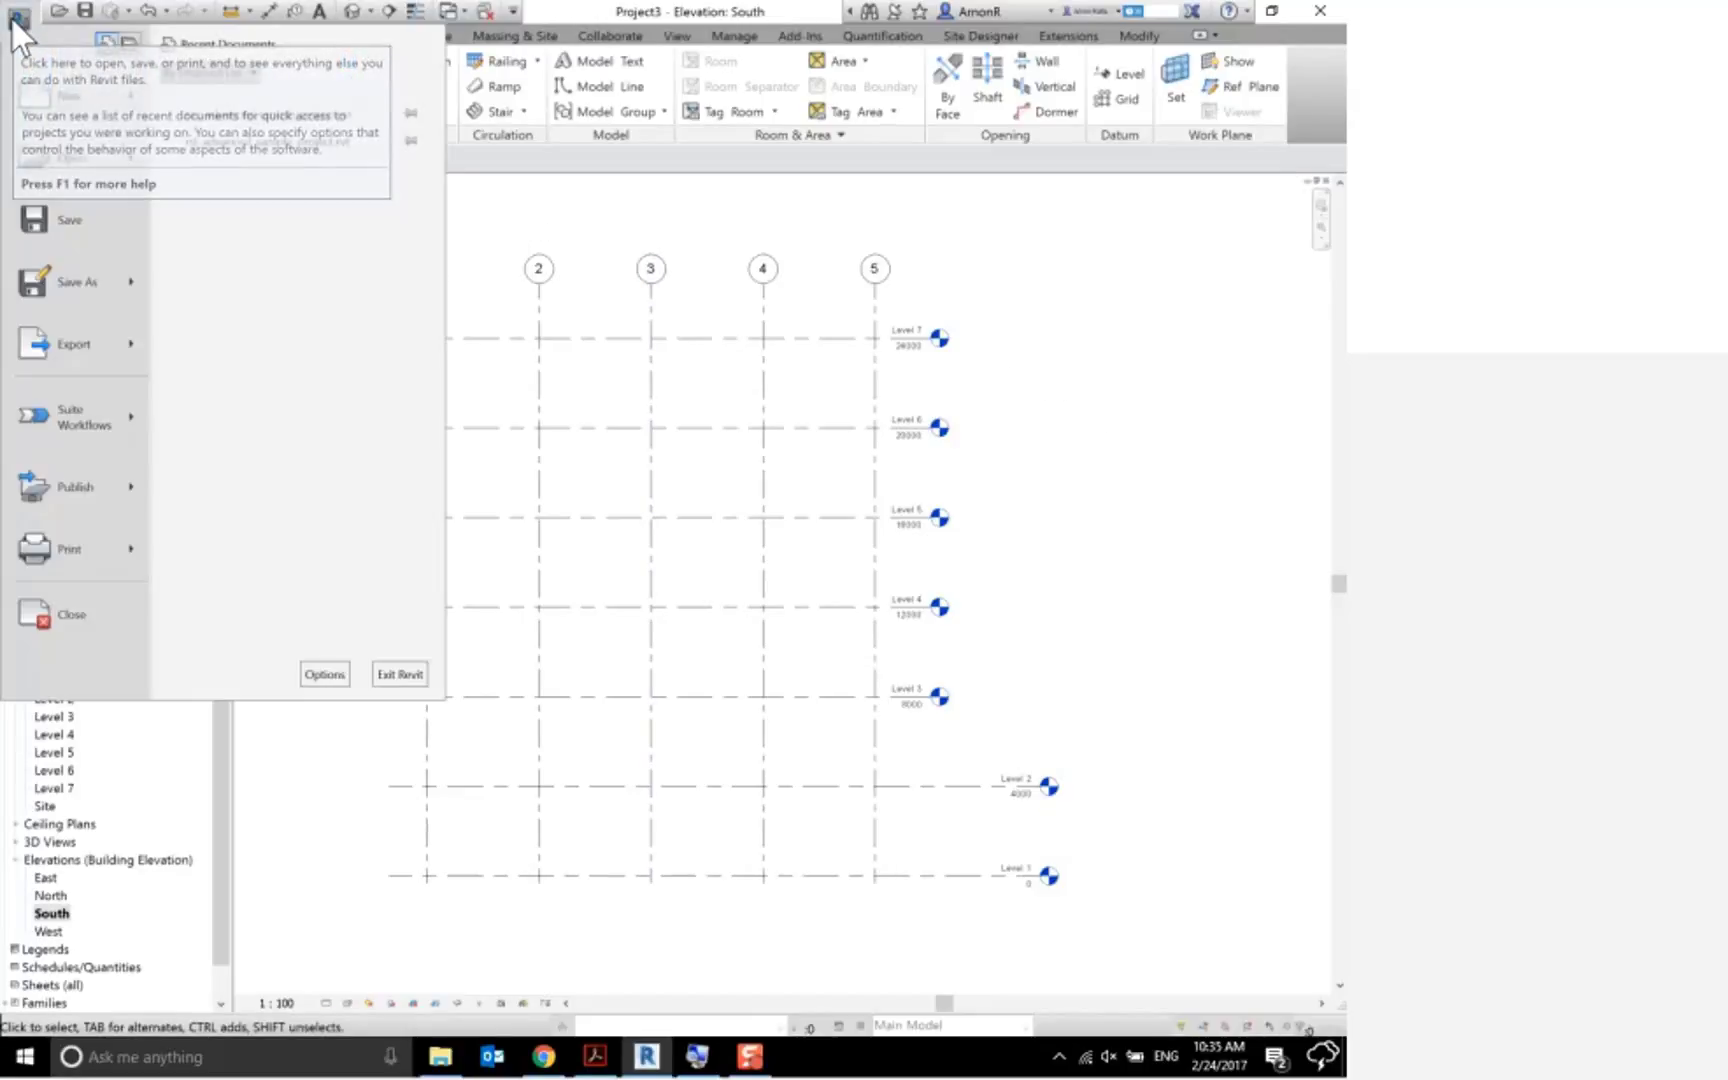
mouse_move(76, 281)
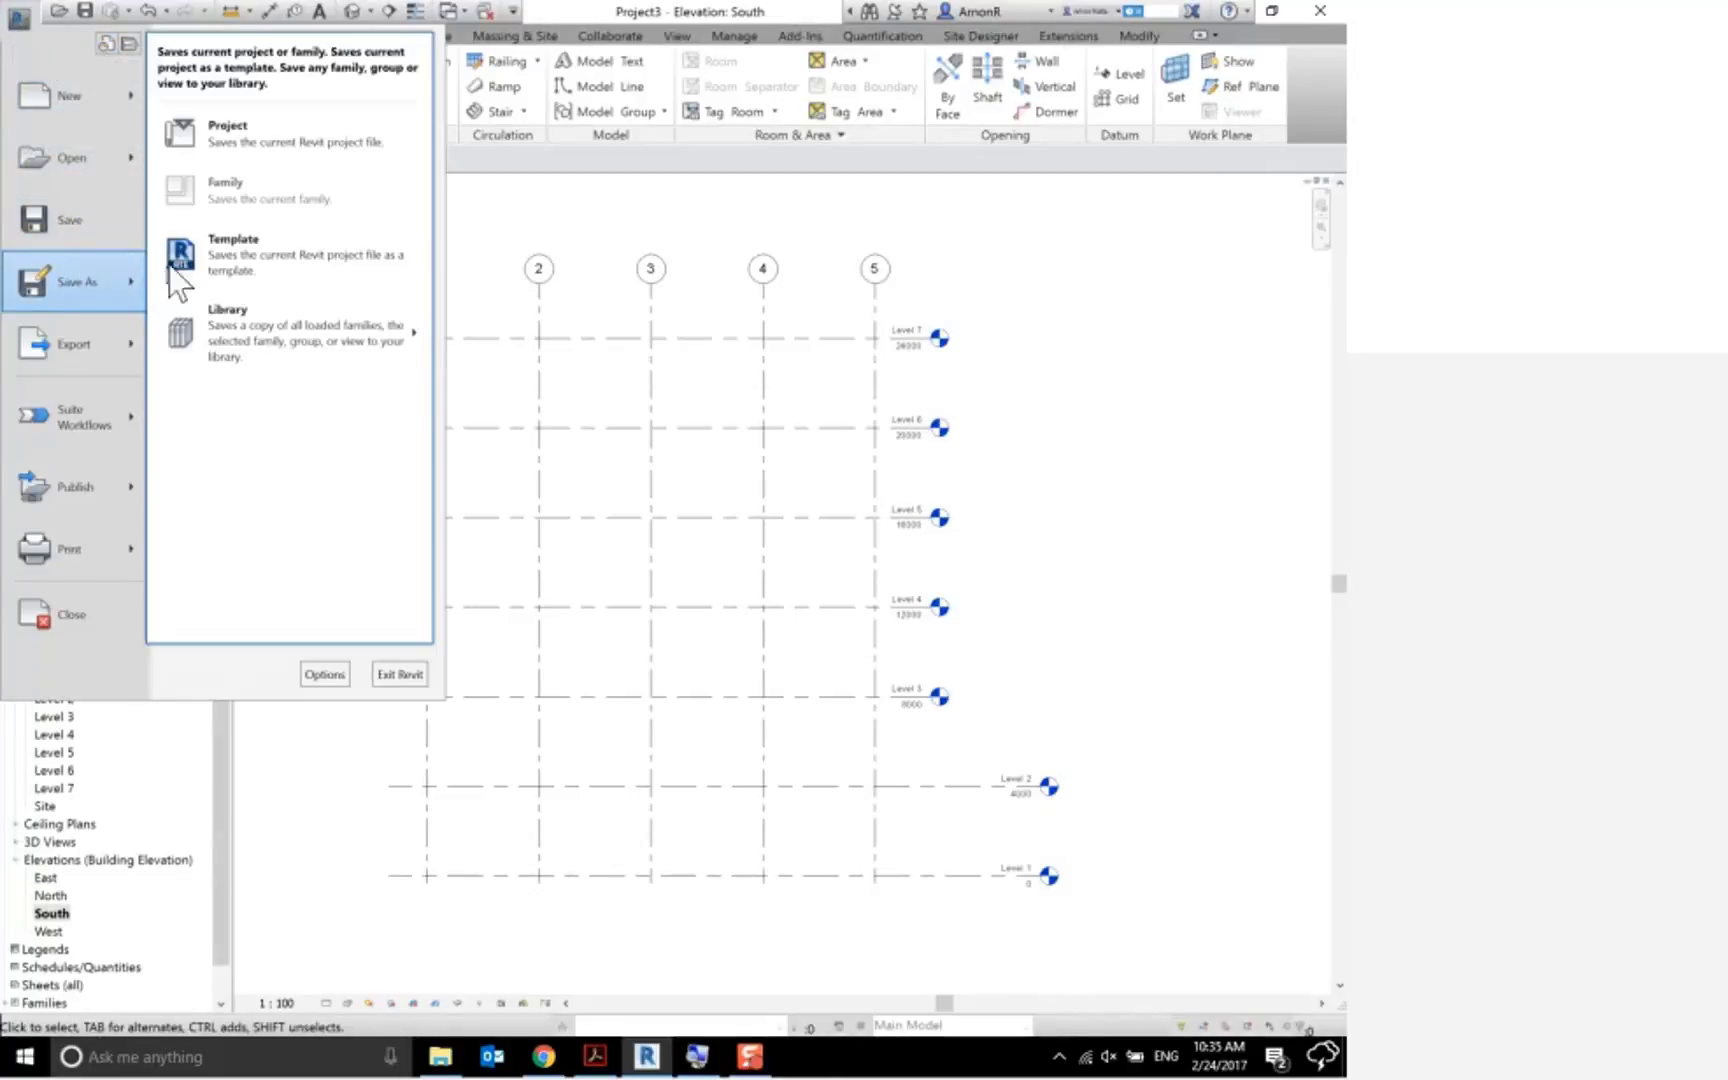
click(284, 140)
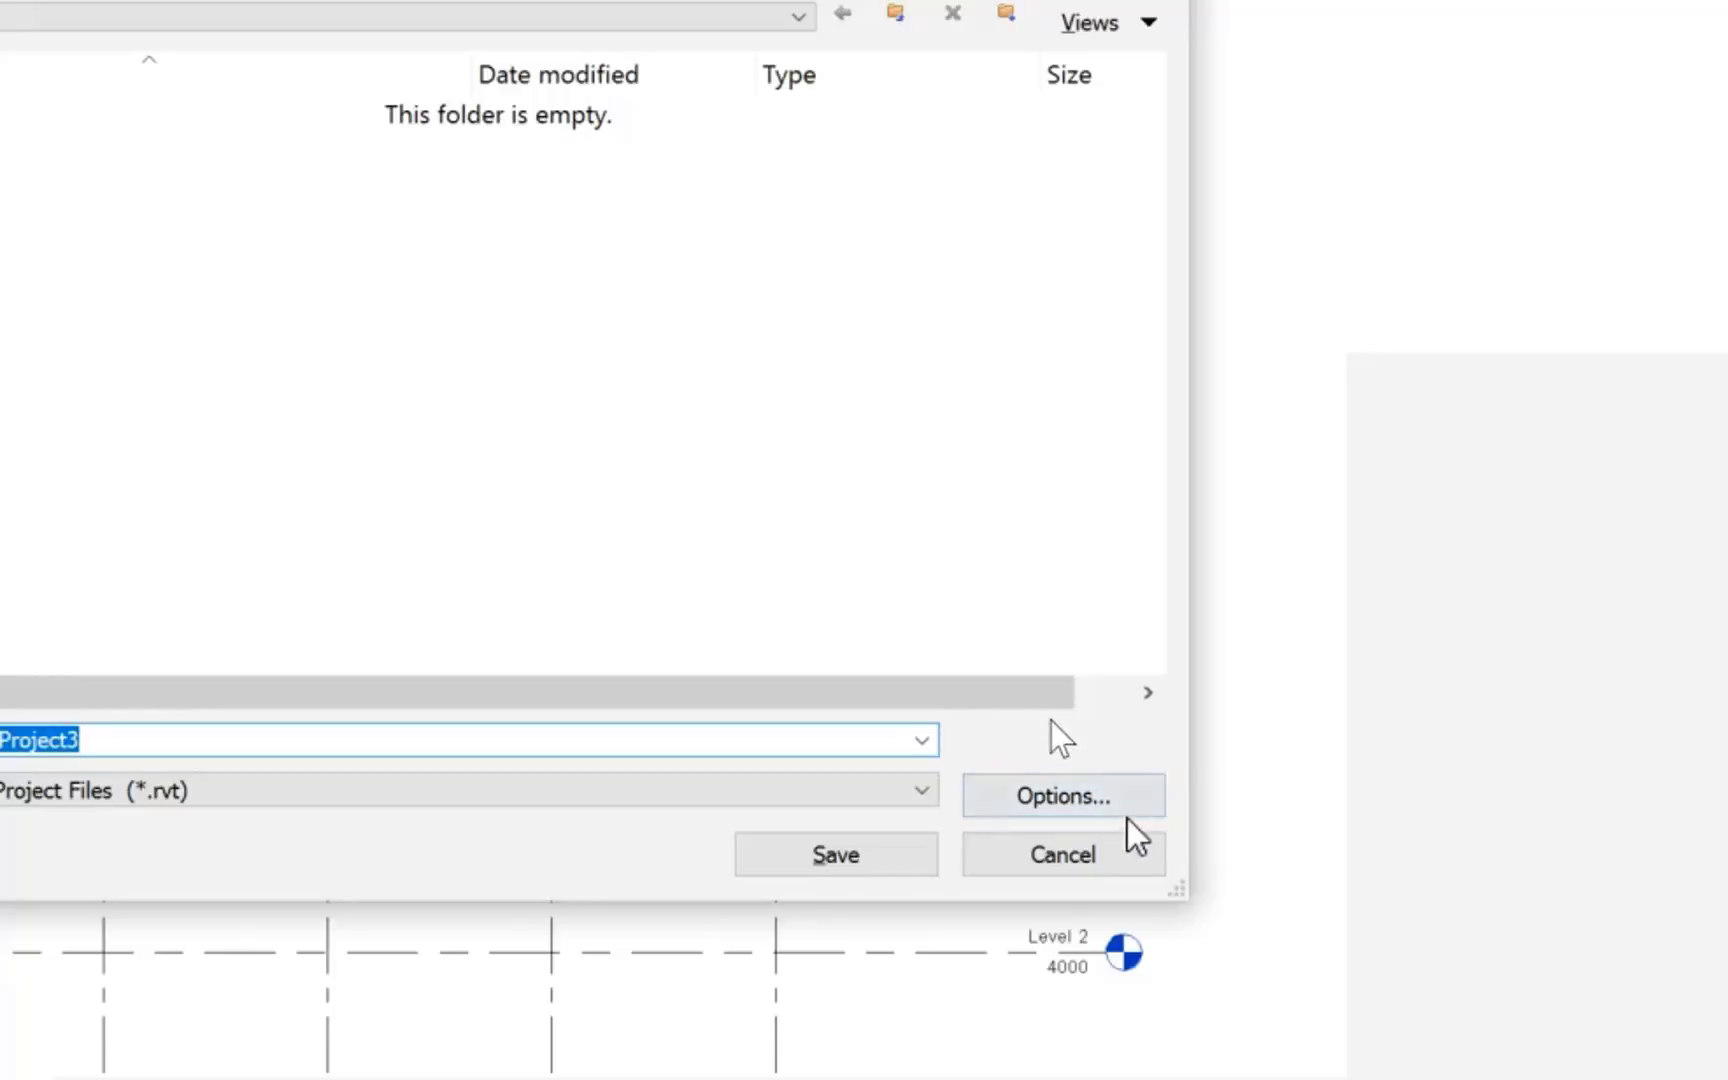
click(1126, 814)
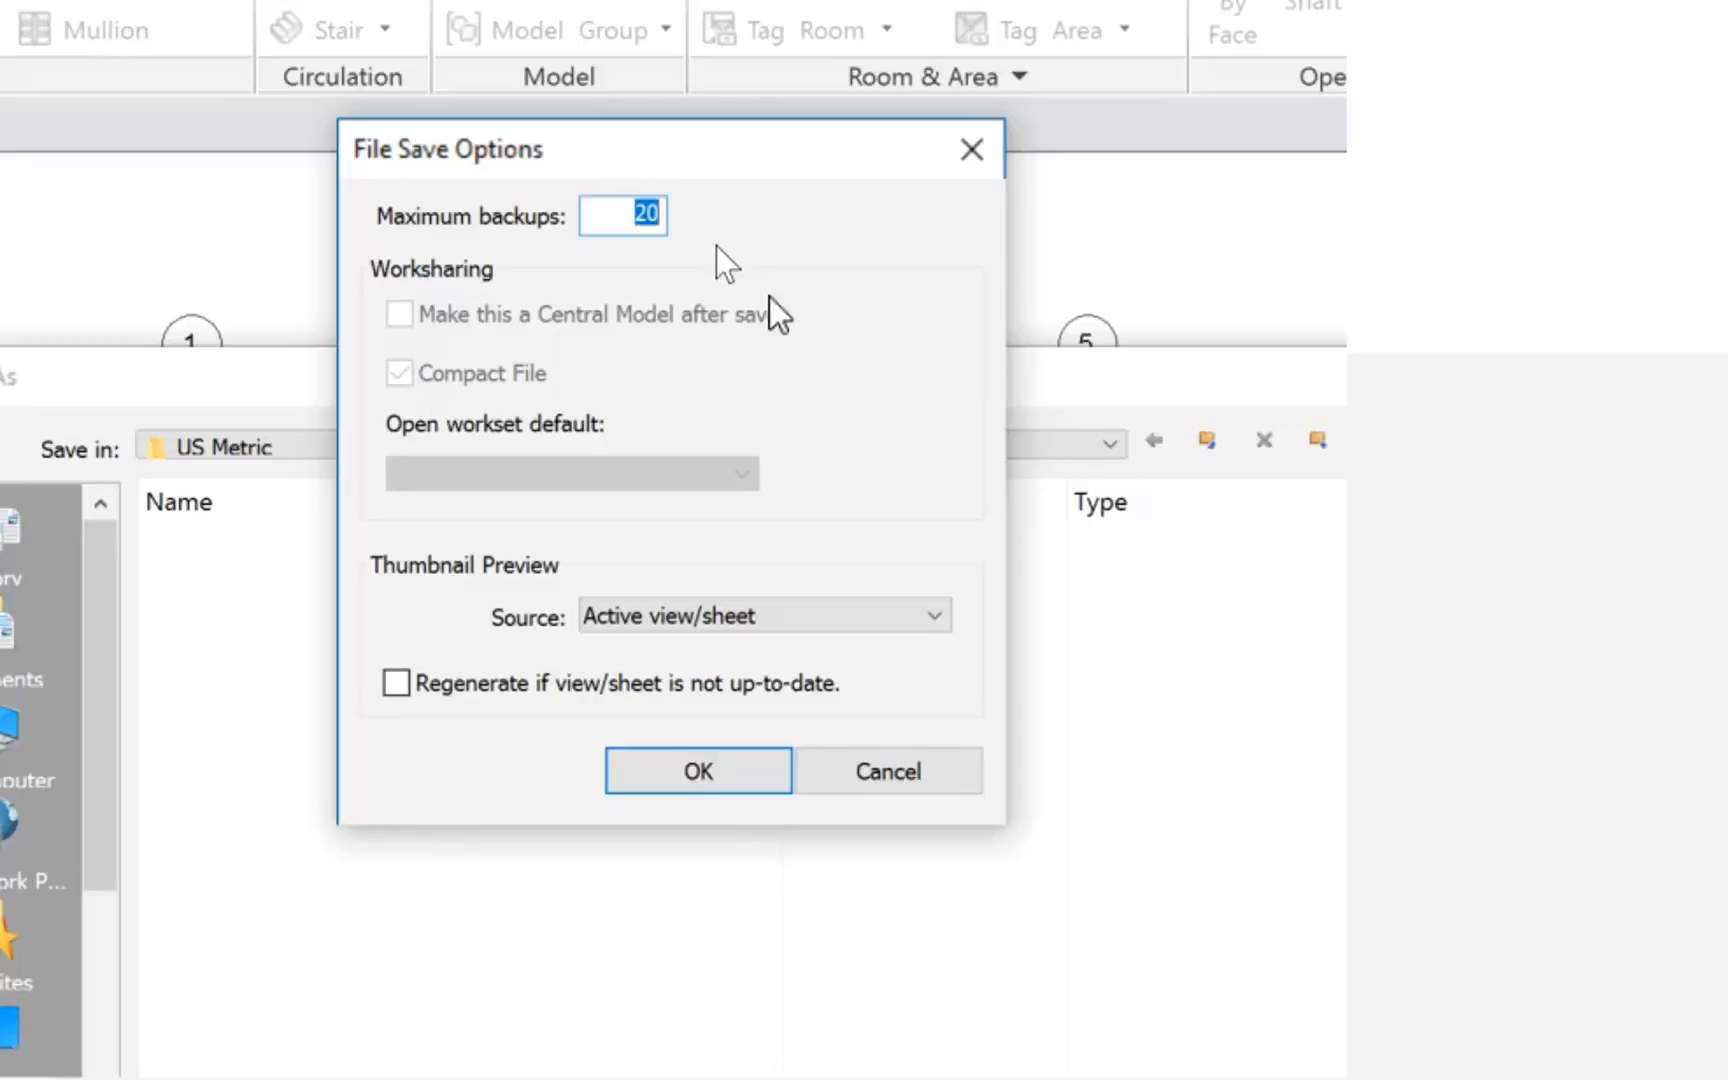
Set Maximum backups to 1 and confirm the File Save Options
text(1)
click(718, 758)
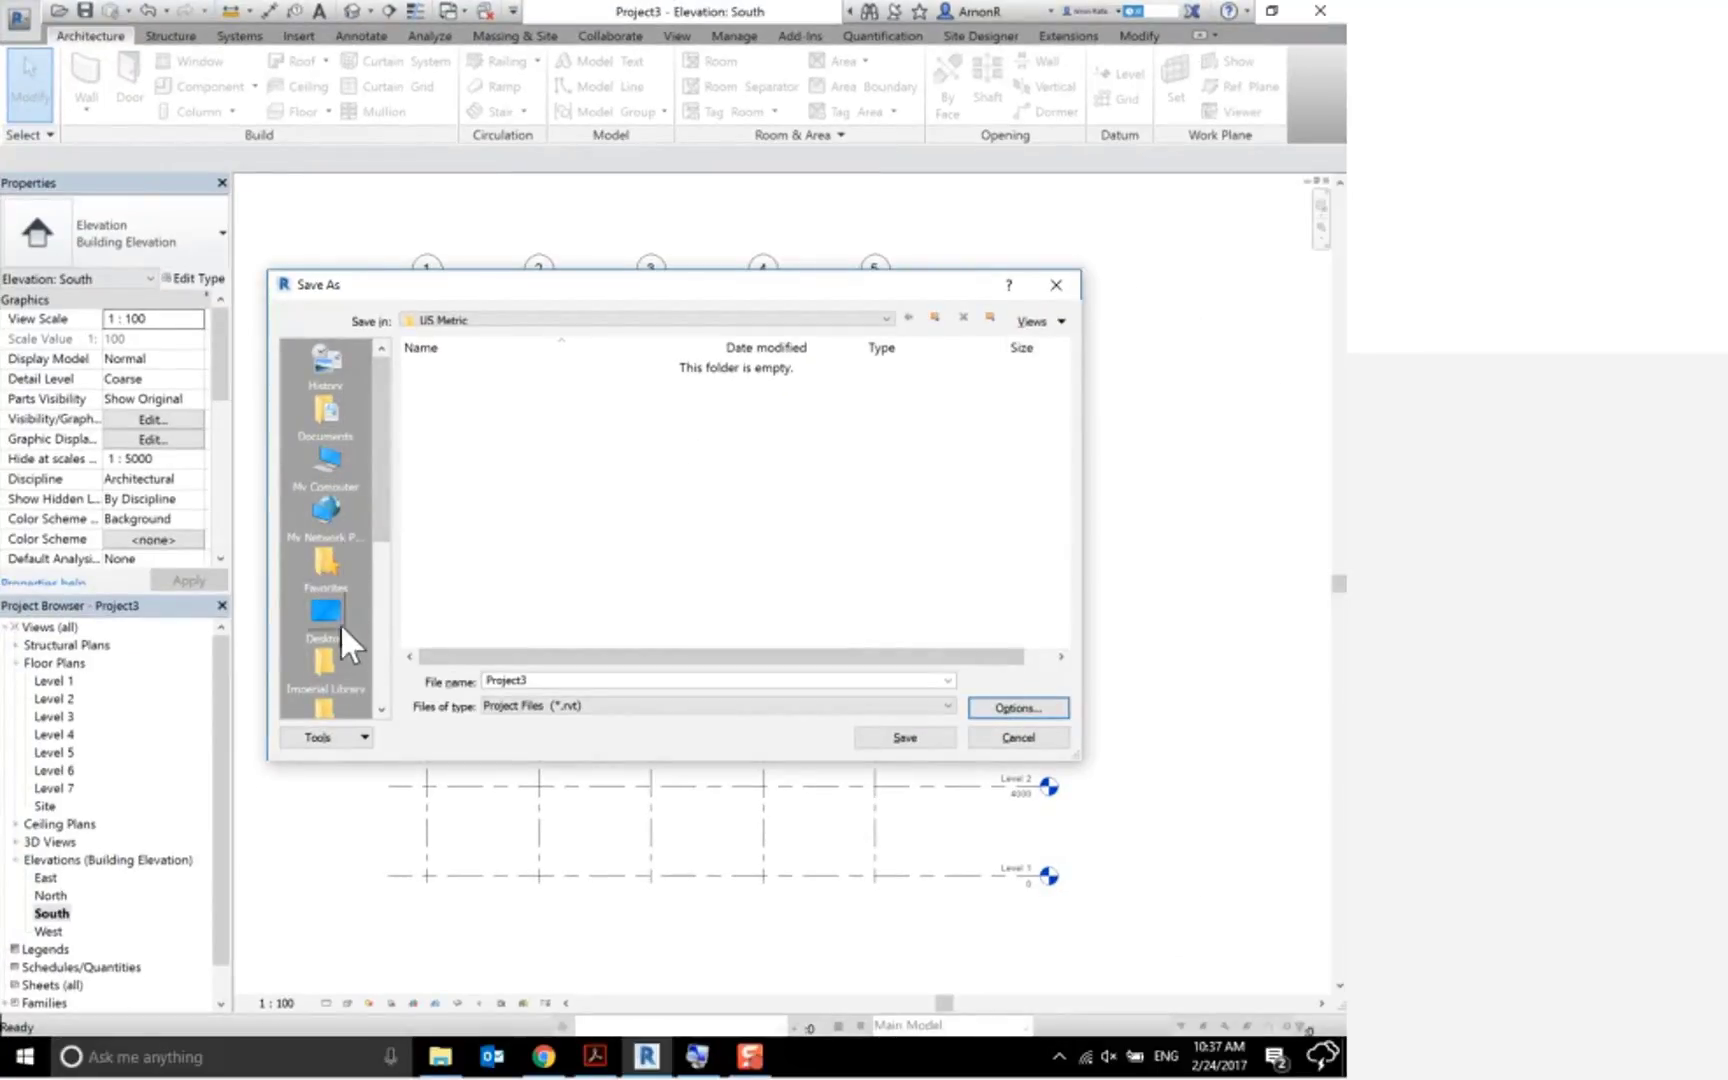
Browse to the Temp folder, past the OneDrive prompt, and save the project there as Project3.rvt
click(331, 471)
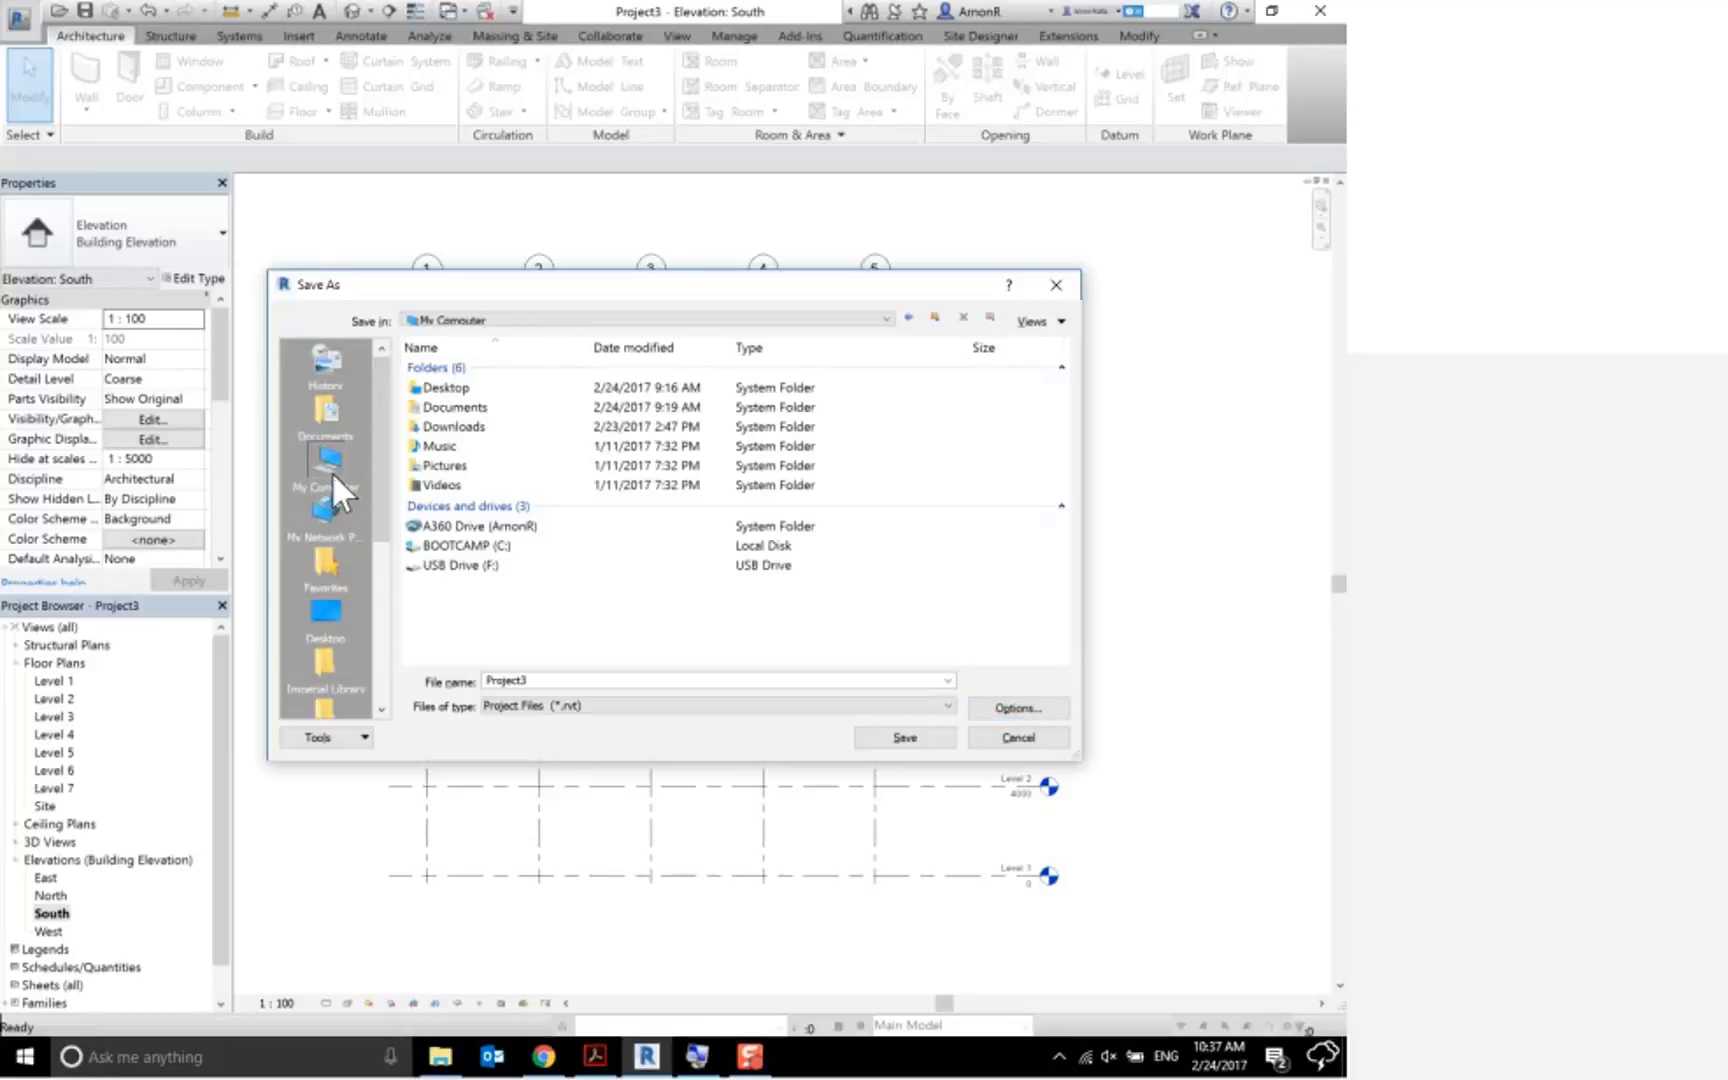
click(340, 608)
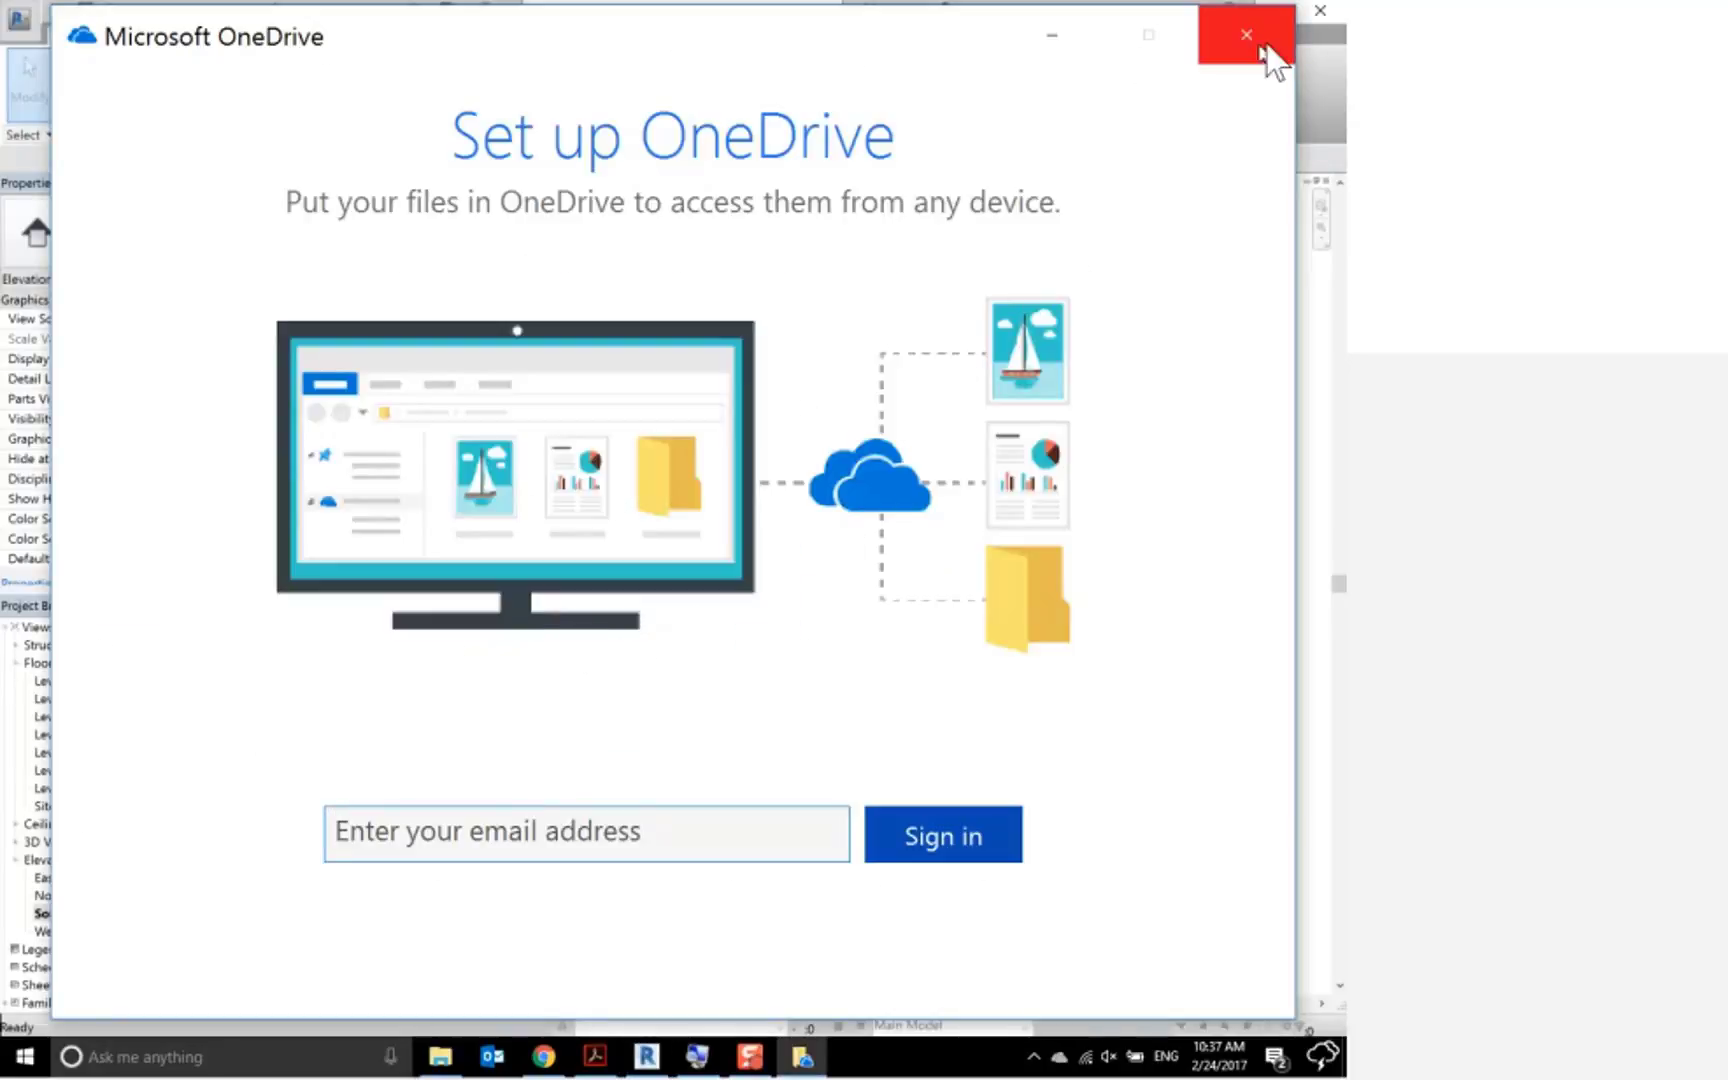
click(1246, 34)
click(592, 630)
double_click(592, 630)
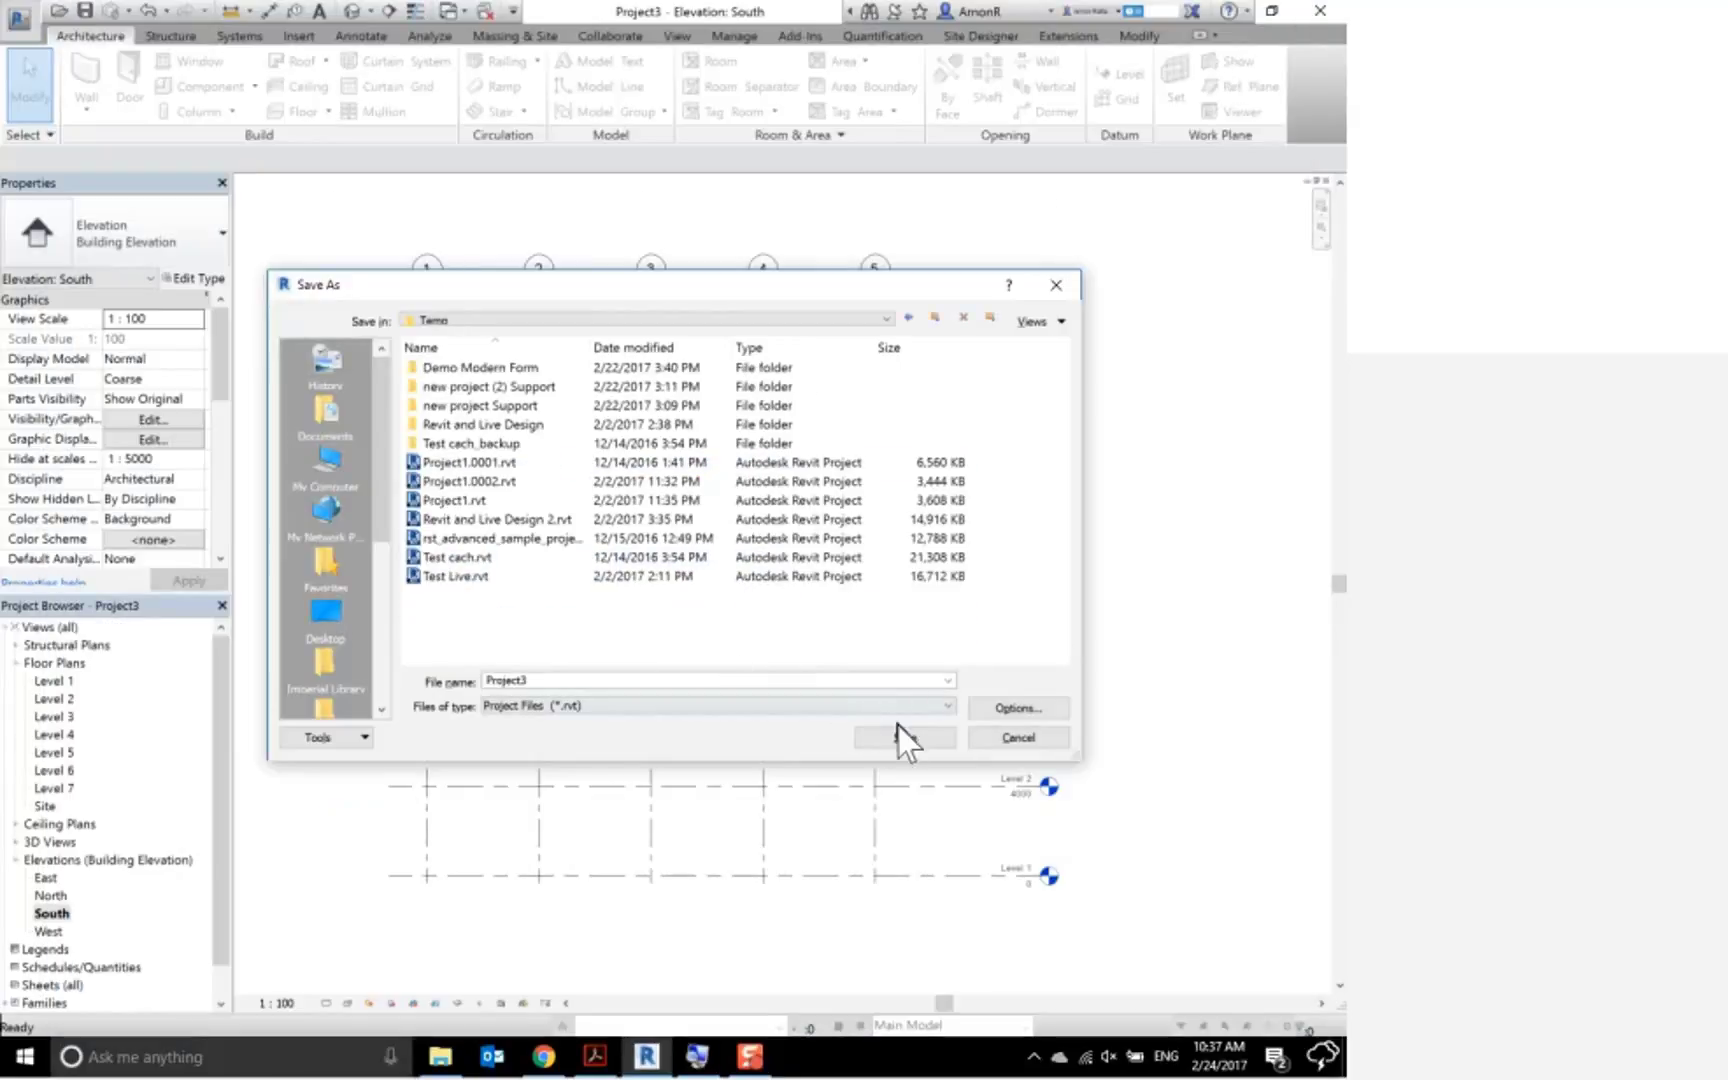
click(905, 737)
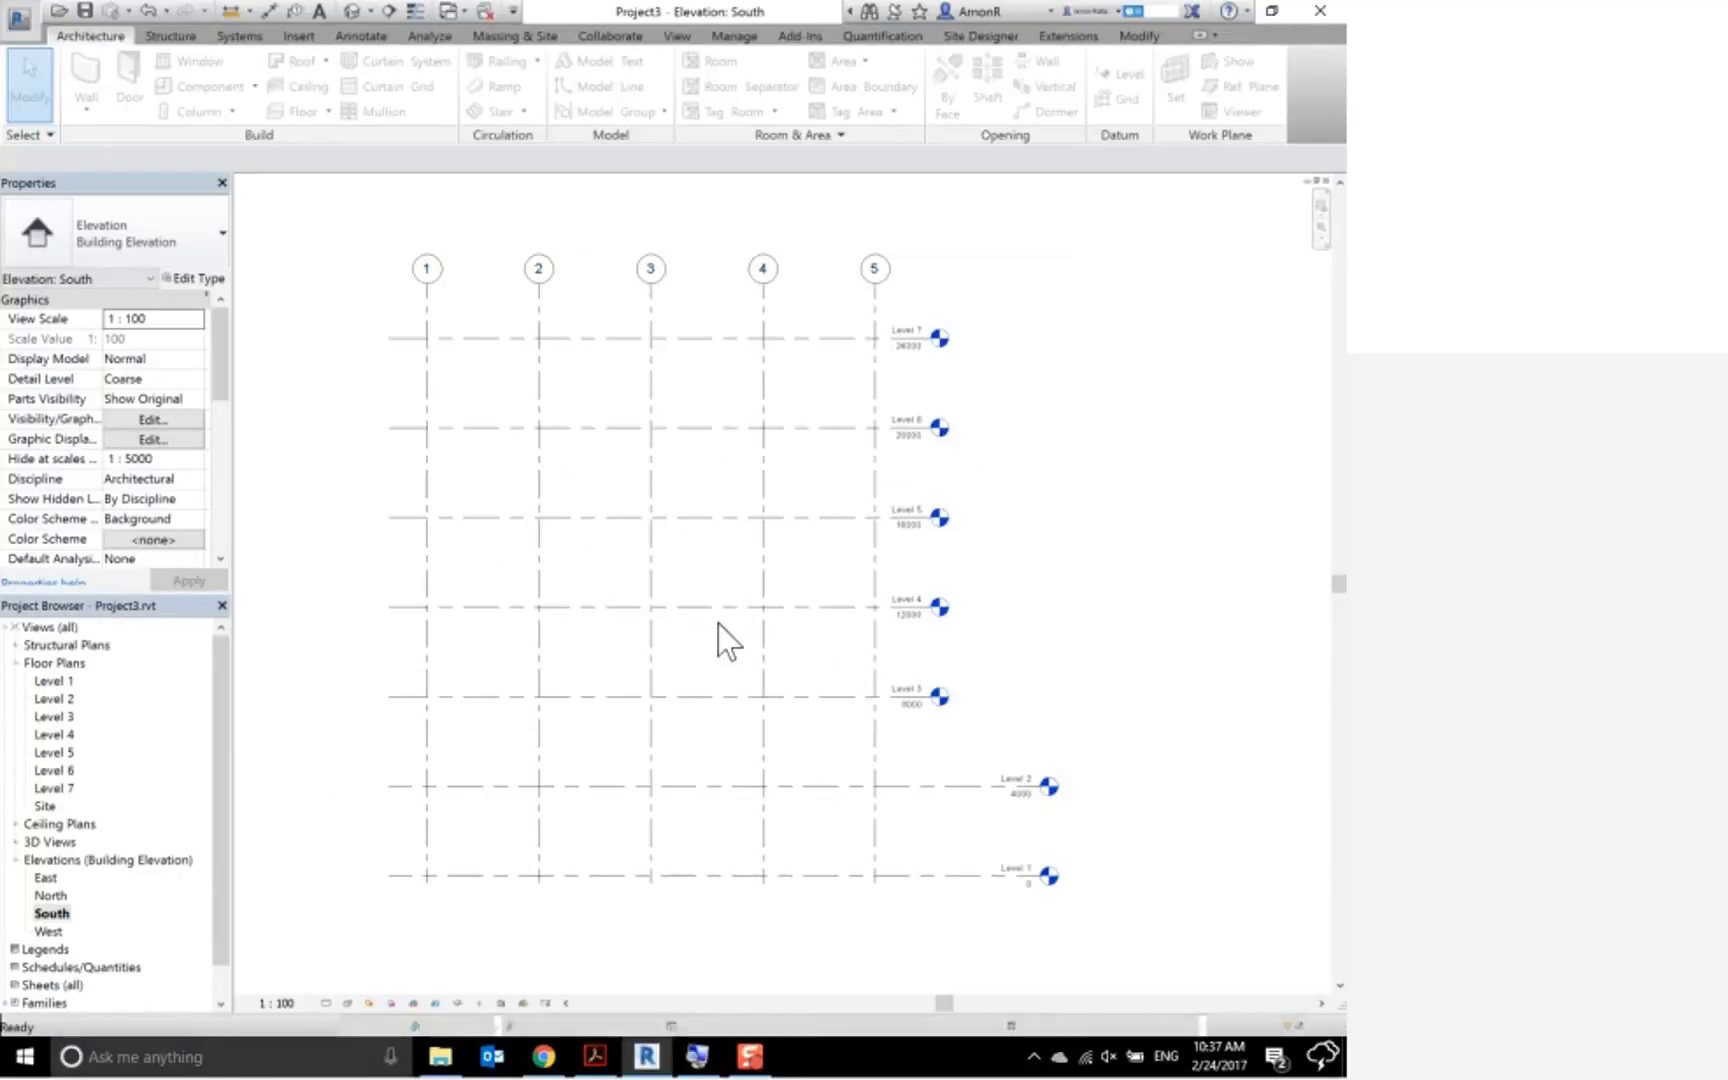